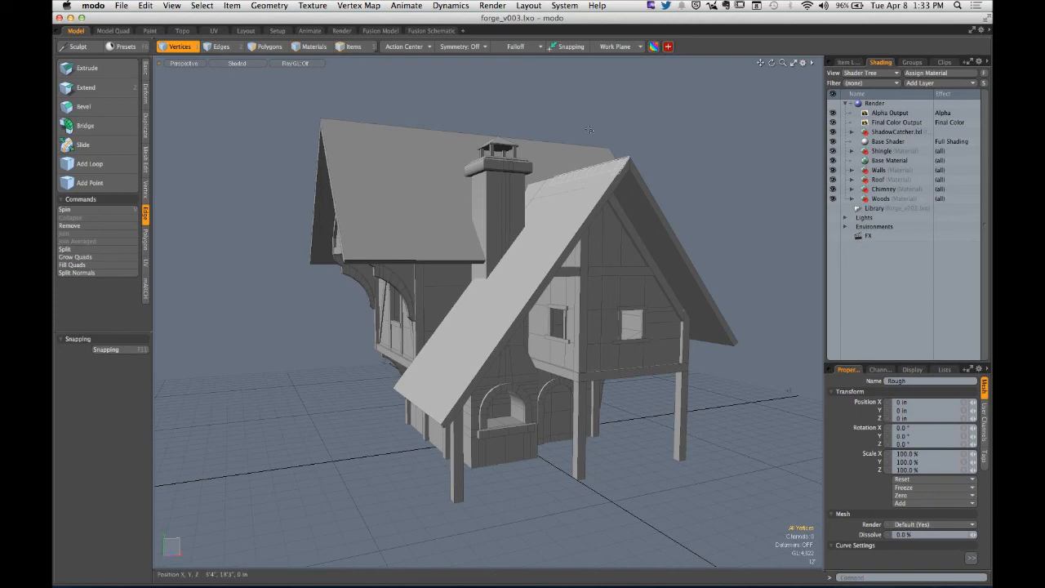
# - Switch to the UV workspace and display the Forge Parts UV map of the Rough mesh
pyautogui.click(845, 63)
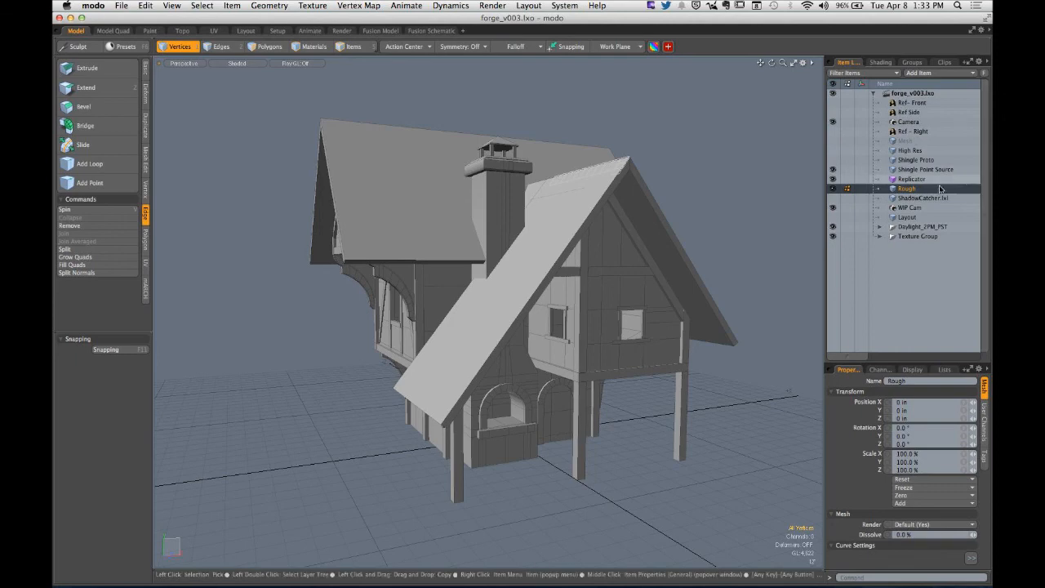
pyautogui.keyDown('alt'); pyautogui.moveTo(592, 253); pyautogui.dragTo(611, 262); pyautogui.keyUp('alt')
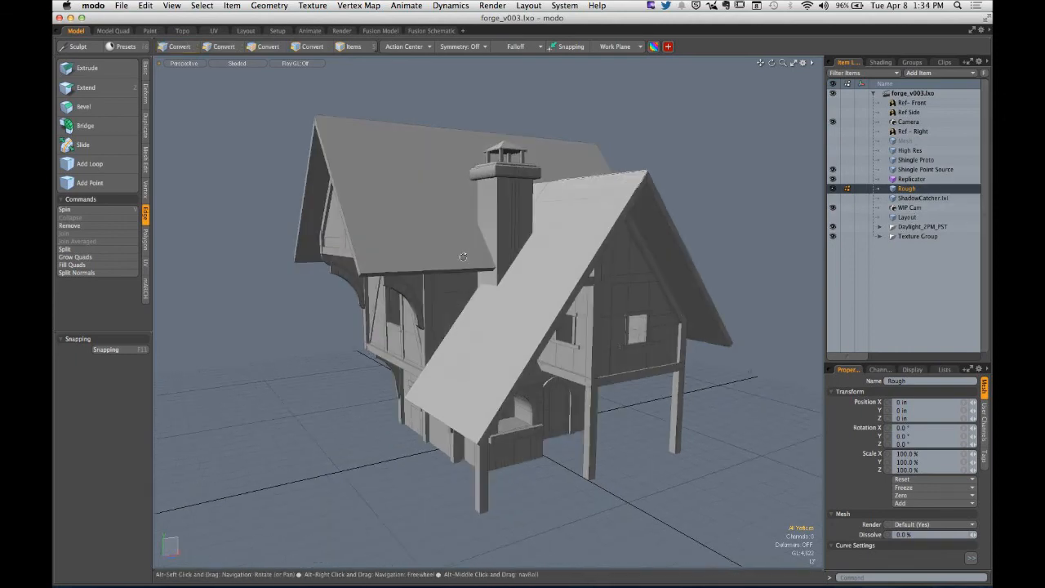
pyautogui.click(214, 32)
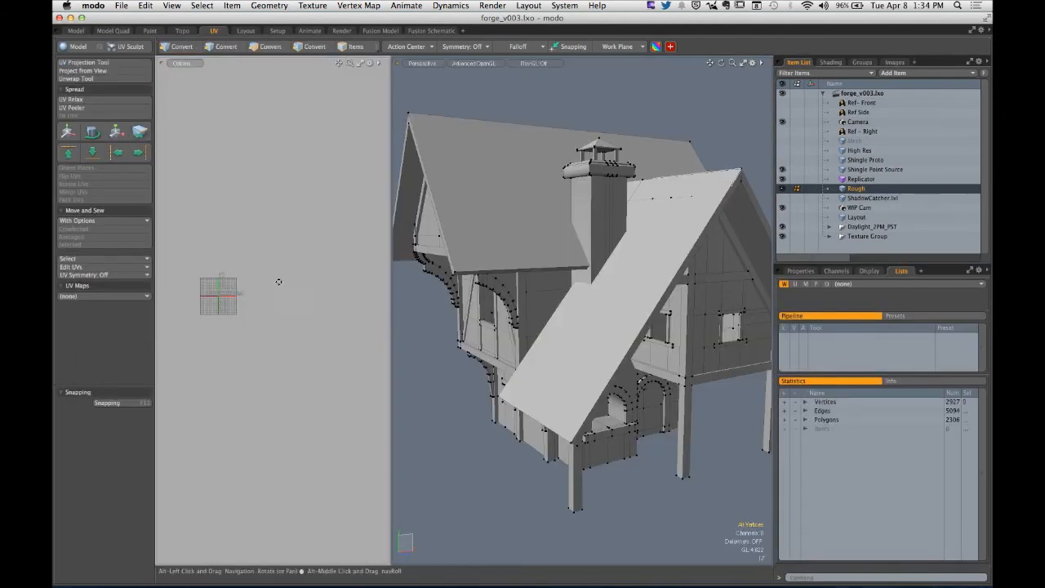
pyautogui.moveTo(846, 311); pyautogui.dragTo(845, 367)
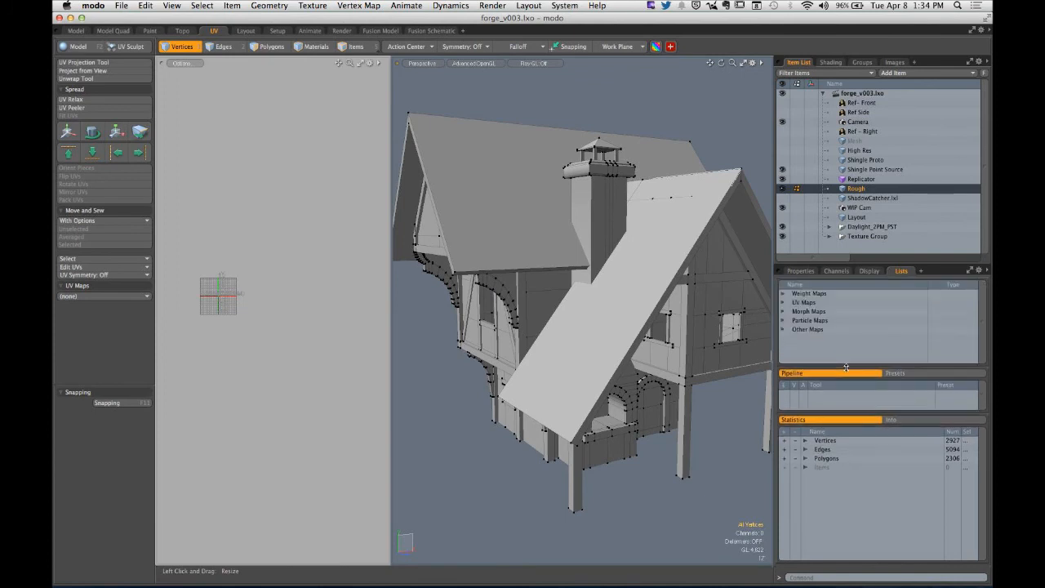
pyautogui.click(783, 302)
pyautogui.click(816, 311)
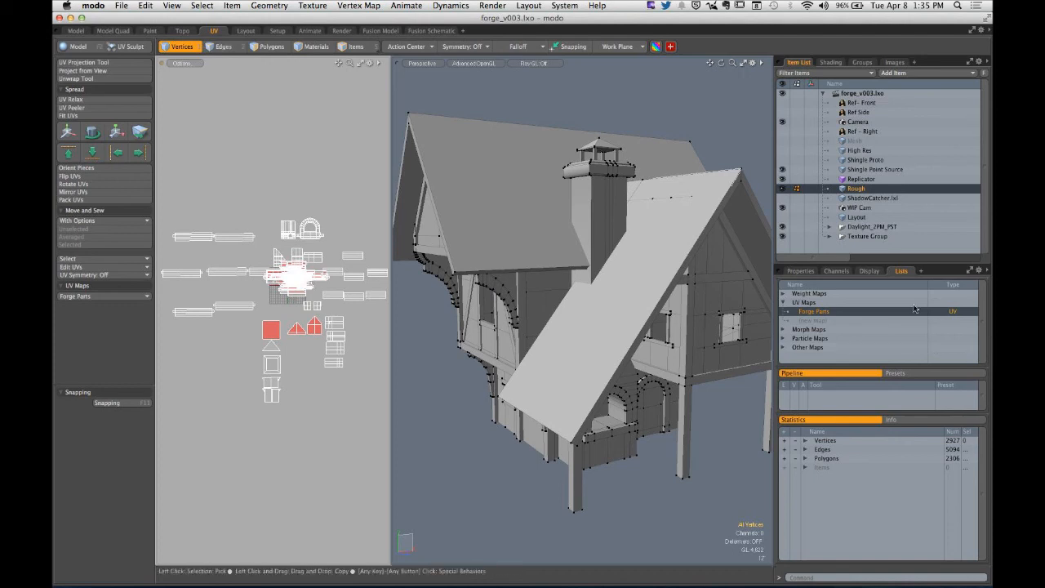
# - Delete the Shingle and ShadowCatcher.lxl material groups from the Shader Tree
pyautogui.click(830, 62)
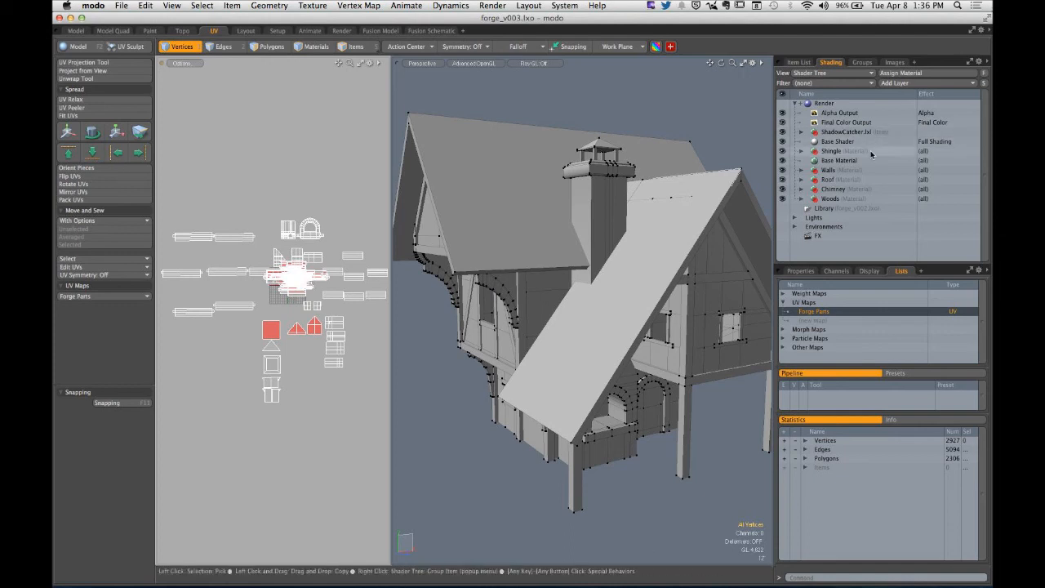
pyautogui.click(834, 152)
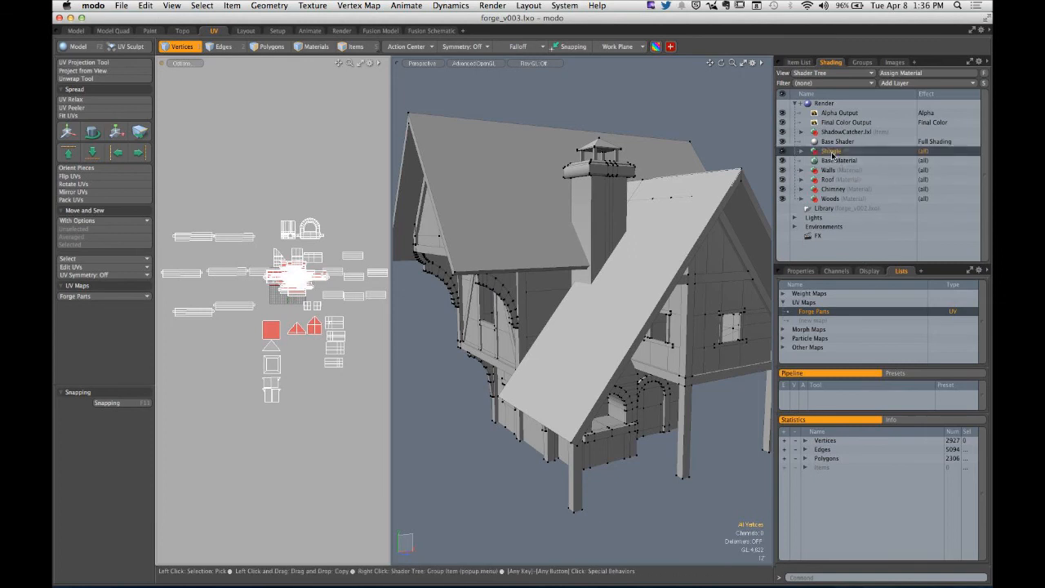
pyautogui.rightClick(834, 152)
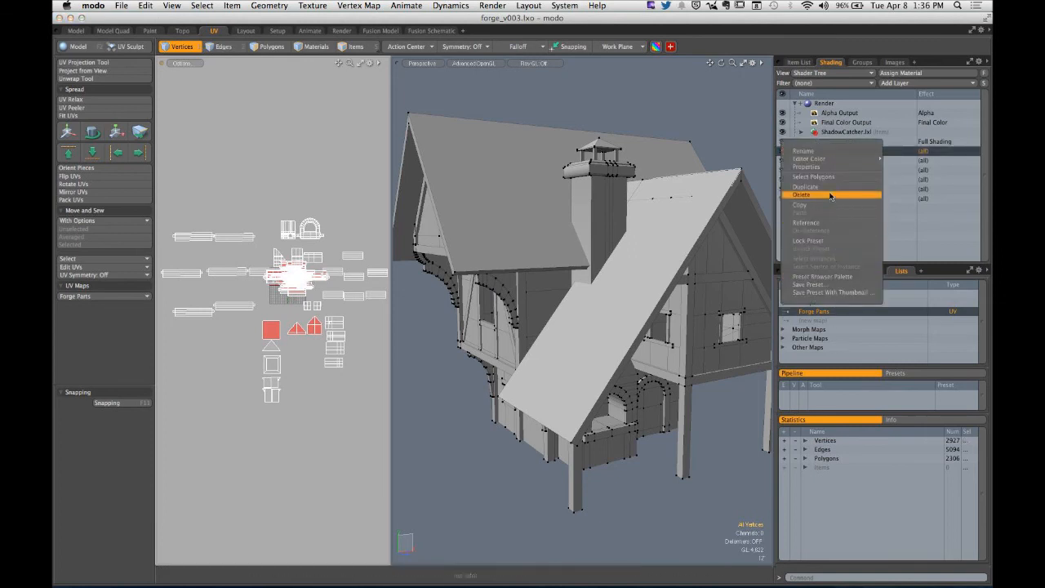
pyautogui.click(829, 194)
pyautogui.rightClick(831, 132)
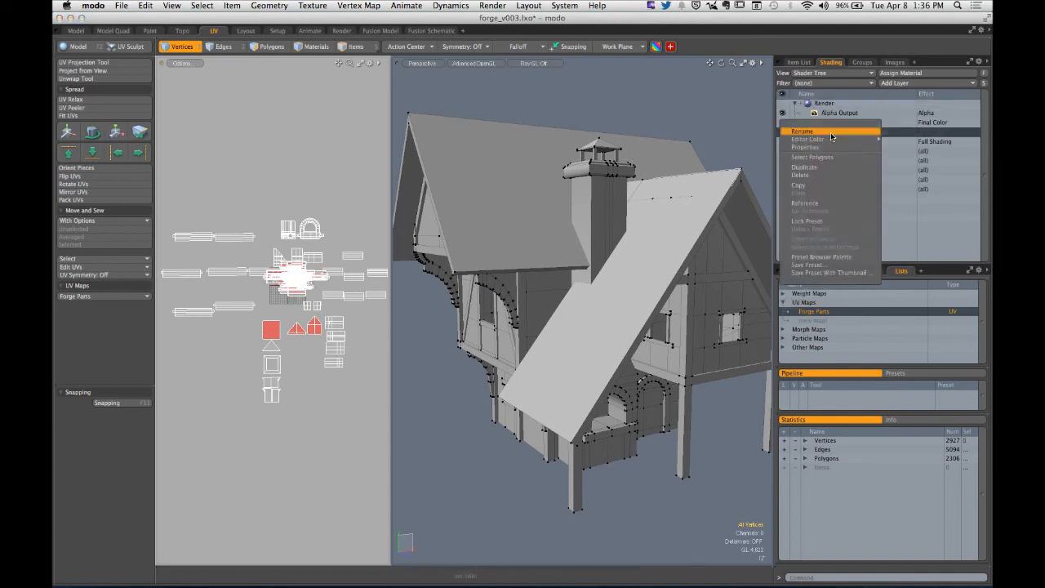
pyautogui.click(830, 175)
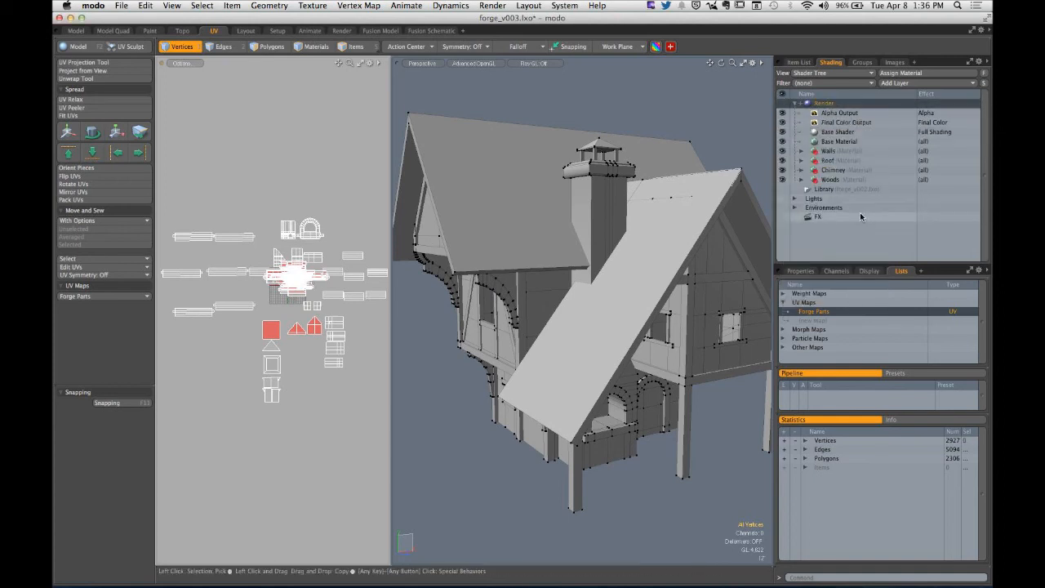
pyautogui.click(840, 209)
pyautogui.scroll(-6, 709, 210)
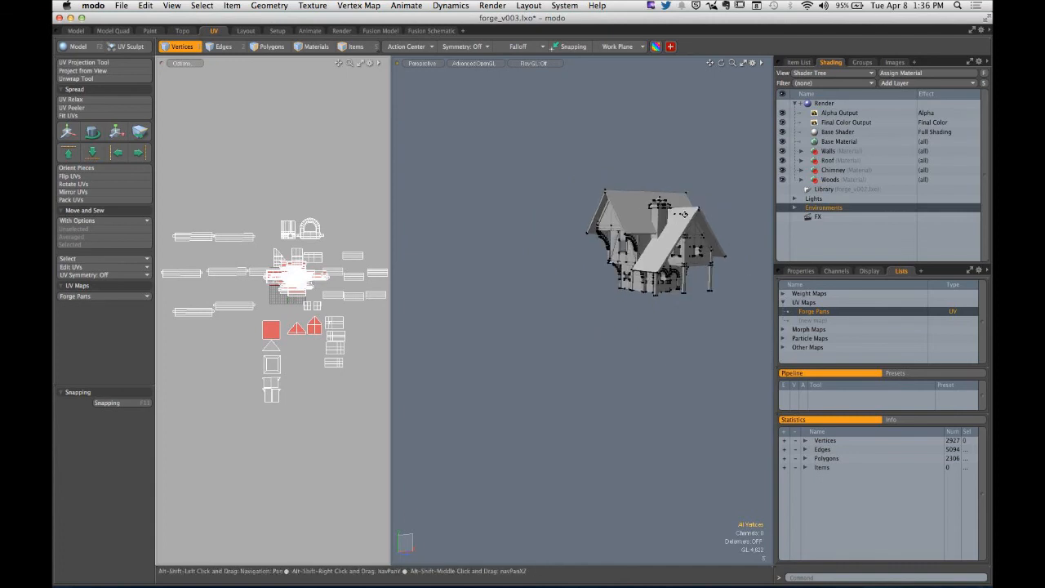
pyautogui.keyDown('alt'); pyautogui.moveTo(706, 222); pyautogui.dragTo(717, 214); pyautogui.keyUp('alt')
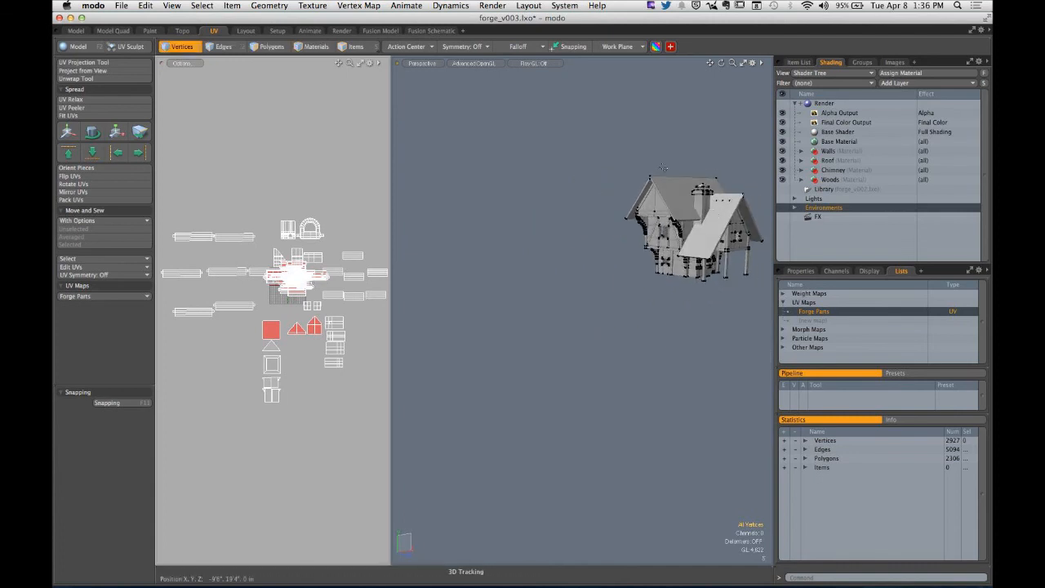
pyautogui.scroll(-10, 679, 195)
pyautogui.scroll(10, 680, 195)
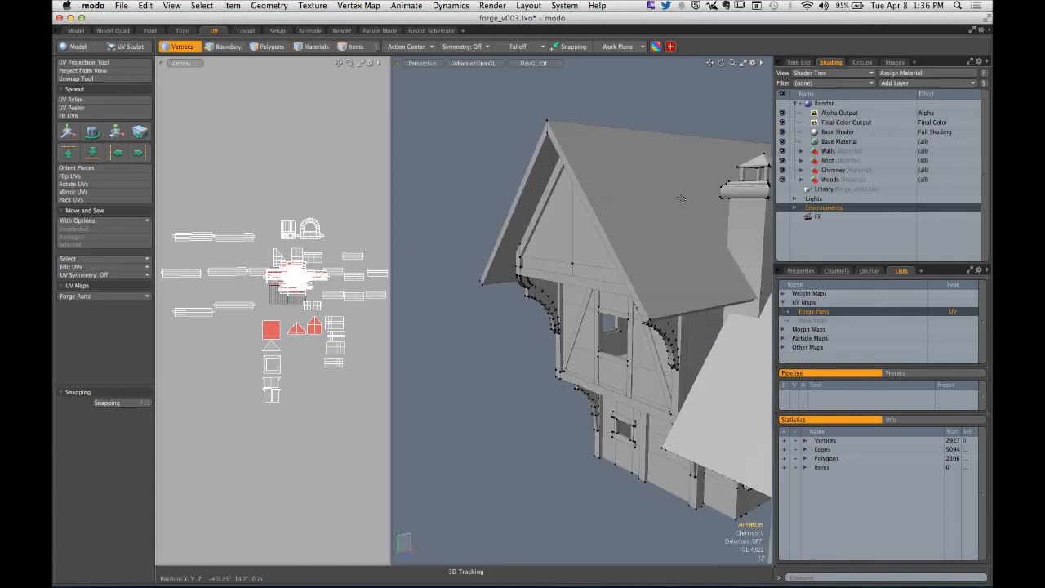
pyautogui.keyDown('alt'); pyautogui.moveTo(674, 222); pyautogui.dragTo(532, 239); pyautogui.keyUp('alt')
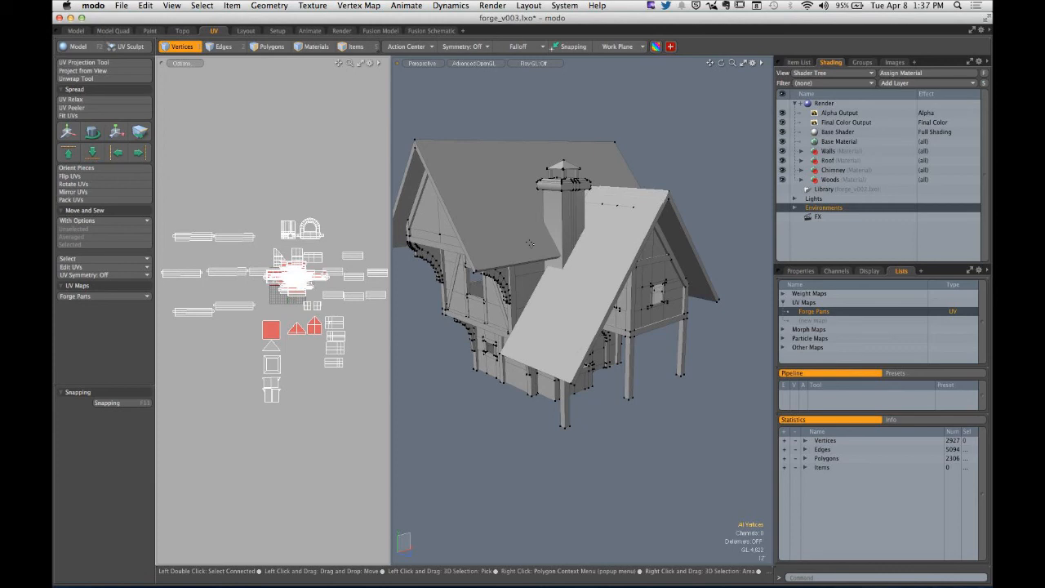
# - Save the scene as a new Luxology Scene file named forge_v004_unity in the FORGE folder
pyautogui.press('super+shift+s')
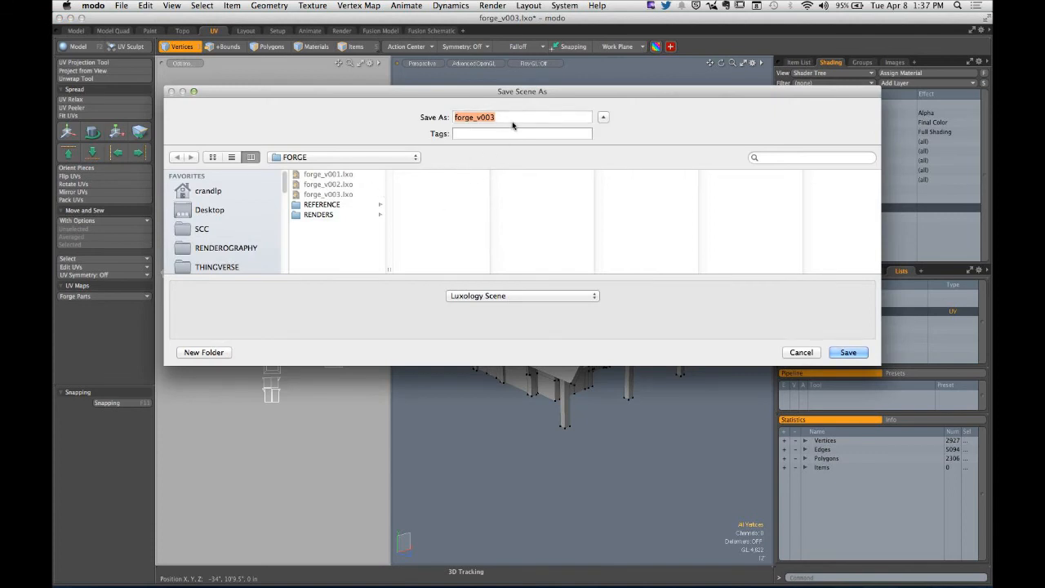
pyautogui.press('Right')
pyautogui.press('BackSpace')
pyautogui.write('4_unity')
pyautogui.doubleClick(518, 117)
pyautogui.click(837, 353)
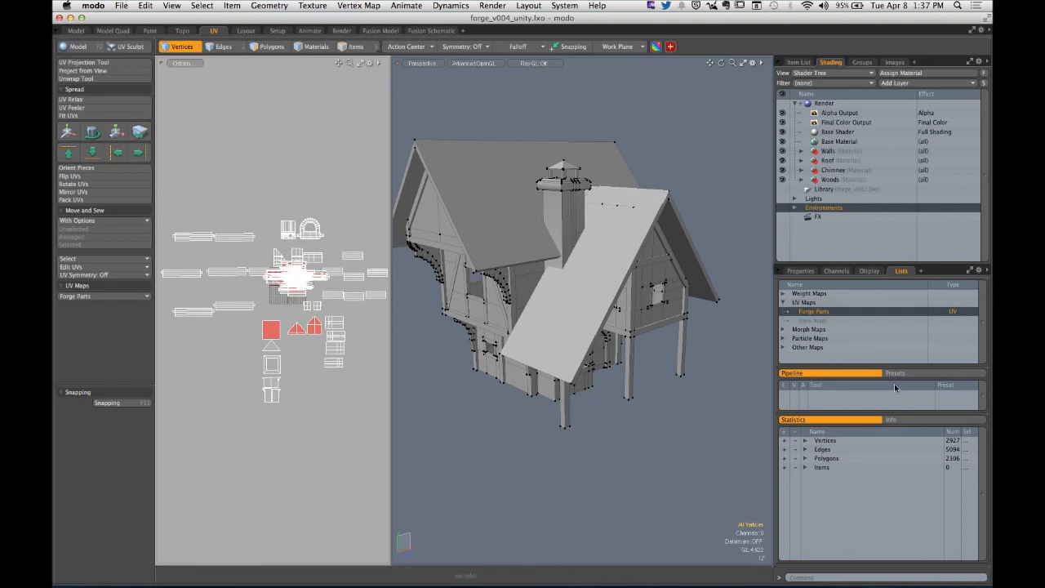
# - Select the Rough mesh in the item list
pyautogui.moveTo(719, 339)
pyautogui.keyDown('alt'); pyautogui.keyDown('shift'); pyautogui.mouseDown()
pyautogui.moveTo(699, 356)
pyautogui.moveTo(692, 324)
pyautogui.moveTo(666, 309)
pyautogui.mouseUp(); pyautogui.keyUp('shift'); pyautogui.keyUp('alt')
pyautogui.click(803, 65)
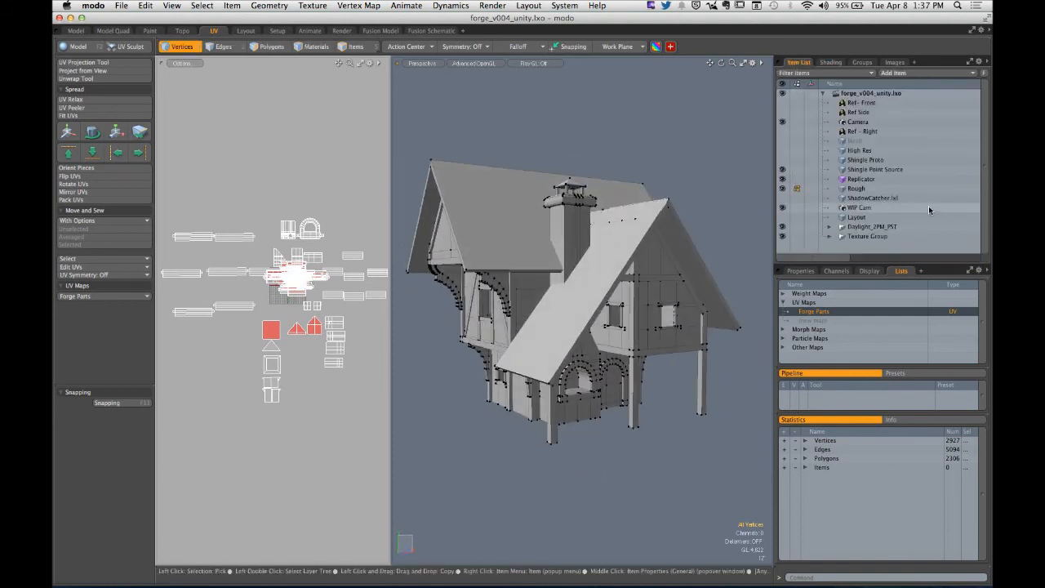
pyautogui.click(861, 190)
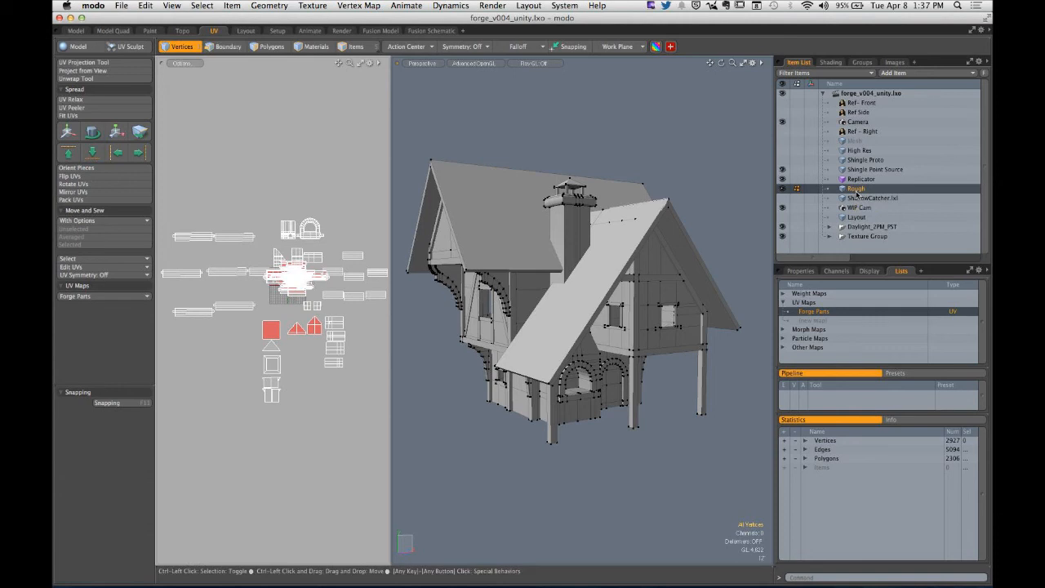
# - Try to box-select all polygons of the house in polygon mode, and clear the selection
pyautogui.keyDown('alt'); pyautogui.moveTo(611, 234); pyautogui.dragTo(532, 279); pyautogui.keyUp('alt')
pyautogui.press('3')
pyautogui.moveTo(446, 166); pyautogui.dragTo(689, 432, button='right')
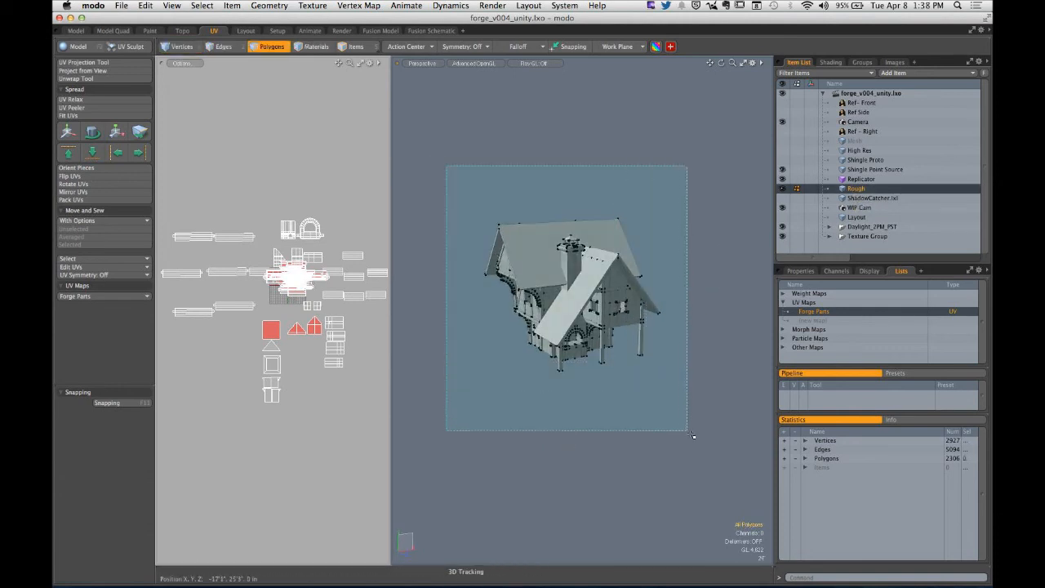
pyautogui.moveTo(689, 433); pyautogui.dragTo(702, 443, button='middle')
pyautogui.moveTo(658, 309)
pyautogui.keyDown('alt'); pyautogui.mouseDown()
pyautogui.moveTo(677, 264)
pyautogui.moveTo(681, 307)
pyautogui.moveTo(646, 308)
pyautogui.mouseUp(); pyautogui.keyUp('alt')
pyautogui.click(681, 307)
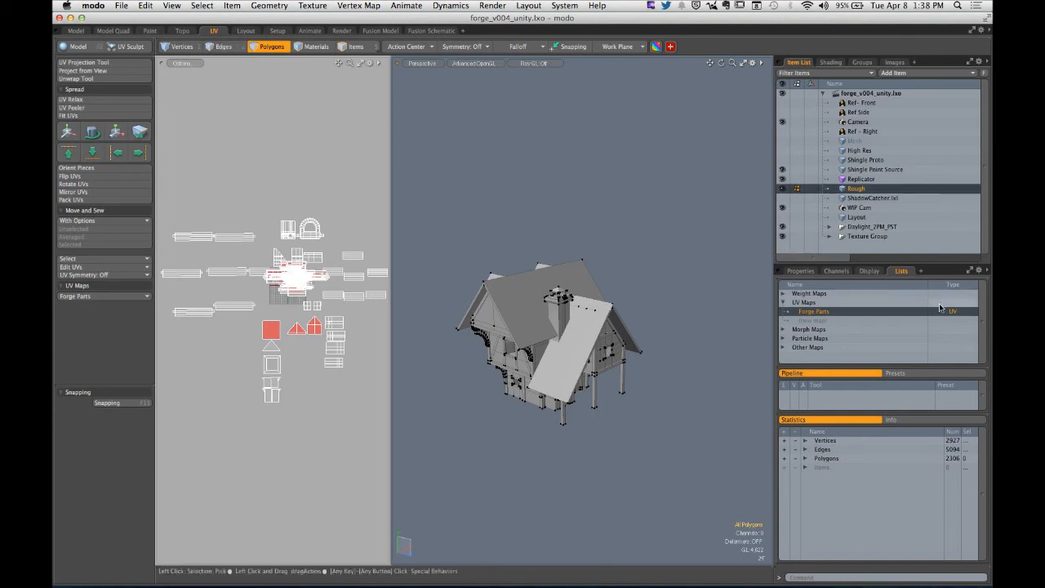
# - Export the selected Rough layer in COLLADA 1.4.1 format with the Just Layers option
pyautogui.rightClick(866, 189)
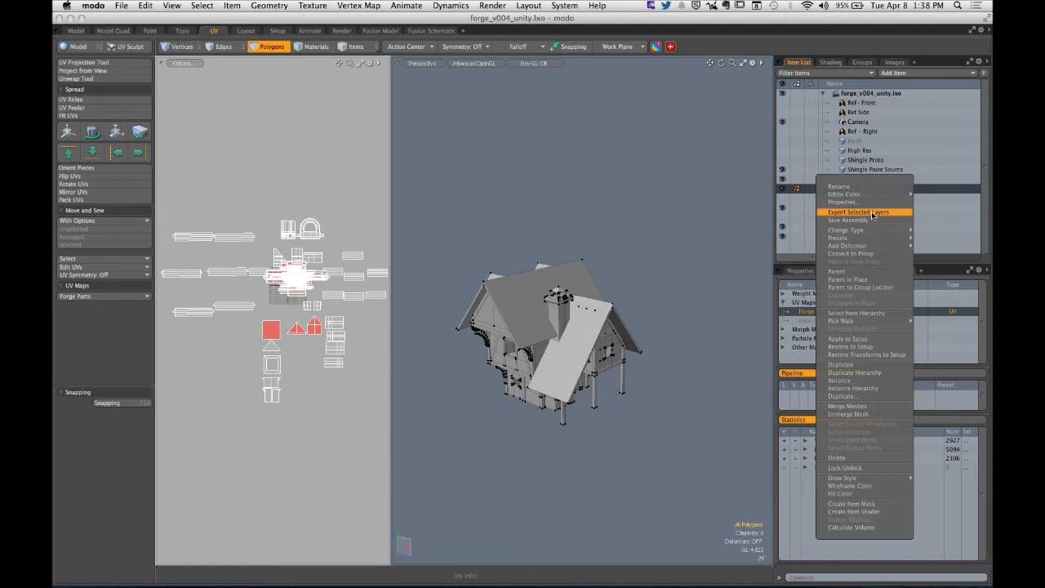
pyautogui.click(872, 213)
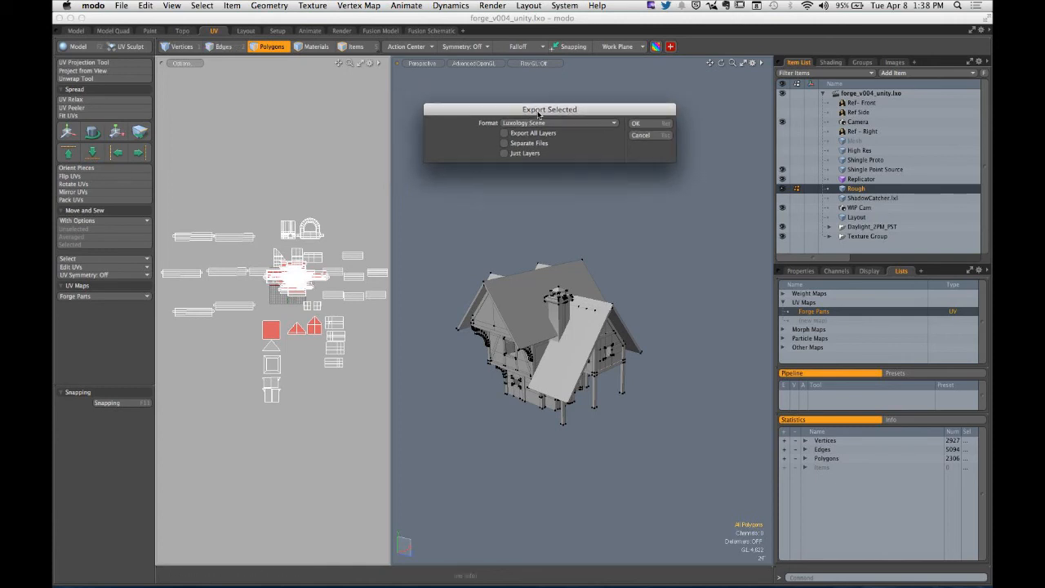
pyautogui.click(559, 123)
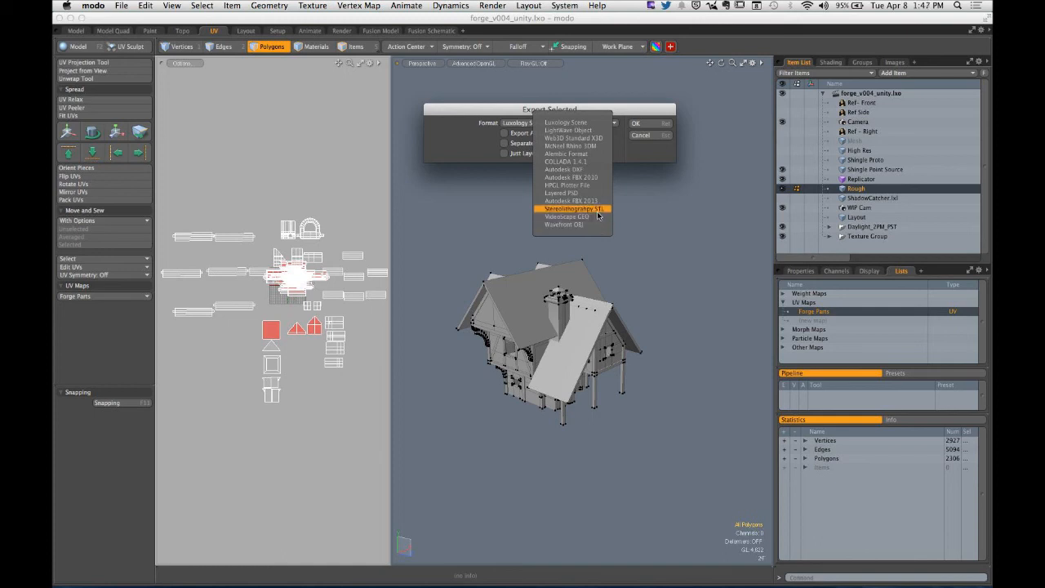
pyautogui.click(586, 161)
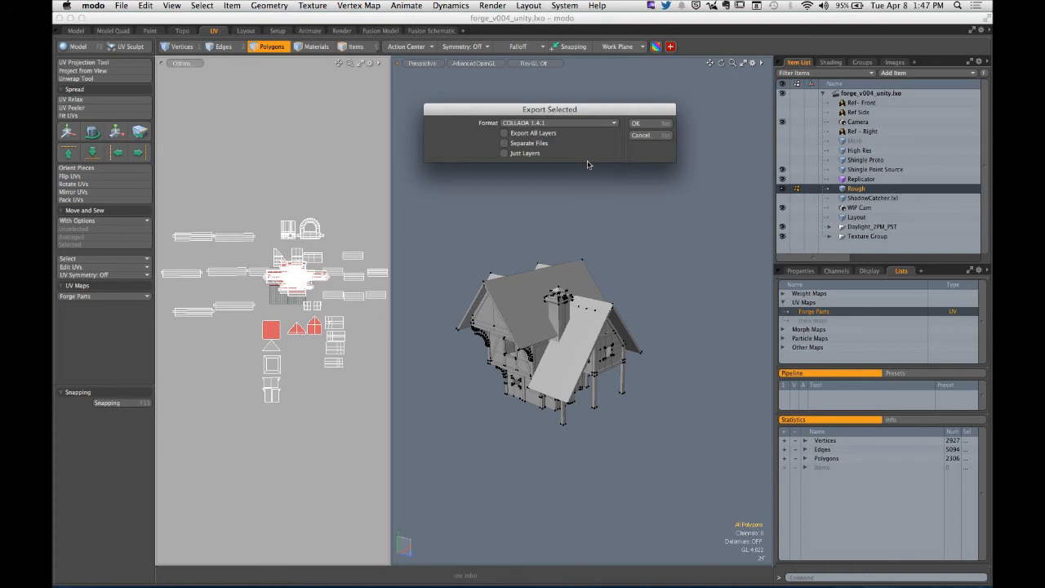
pyautogui.click(521, 154)
pyautogui.click(640, 123)
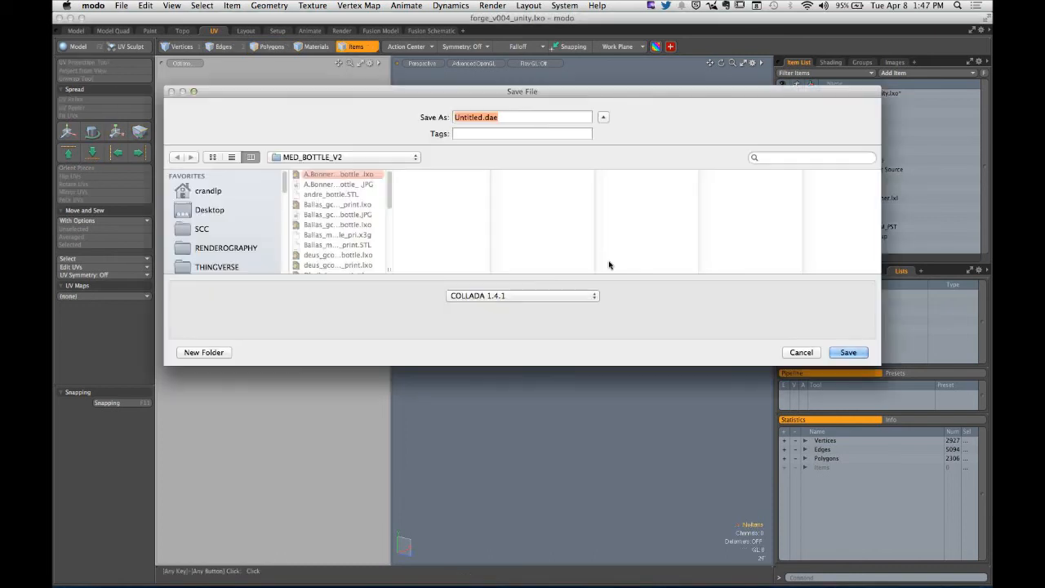
# - Save the COLLADA export on the Desktop with the file name pats_forge
pyautogui.press('super+shift+d')
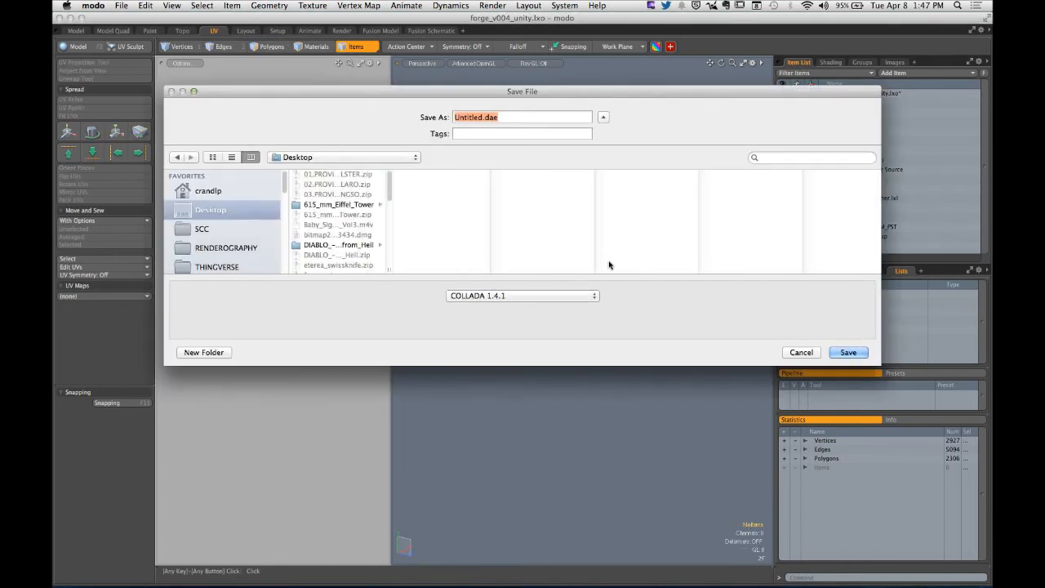
pyautogui.write('pats_forge')
pyautogui.click(840, 351)
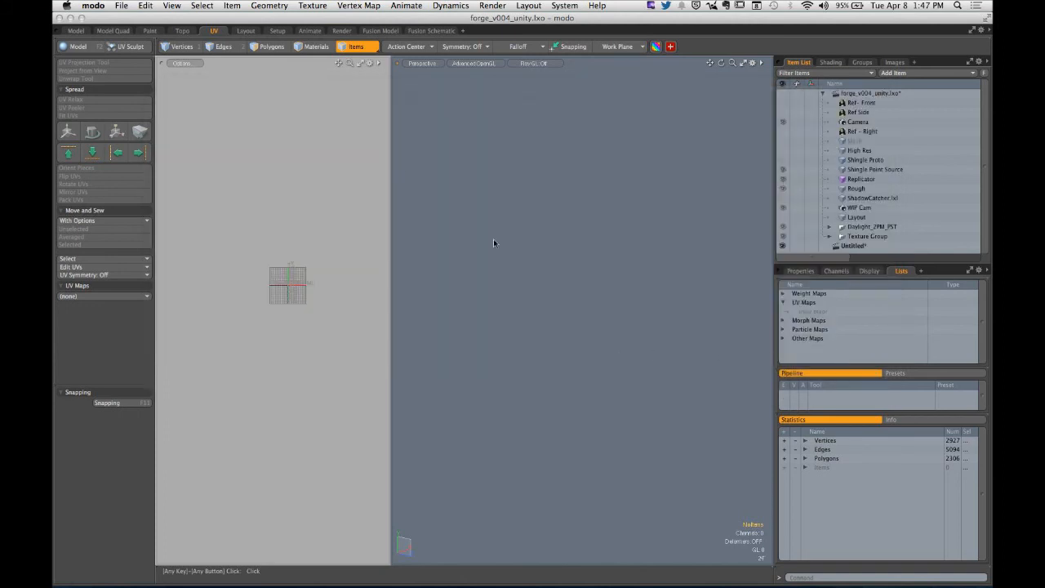
# - Hide modo and move the browser window aside to uncover the exported file on the desktop
pyautogui.click(93, 6)
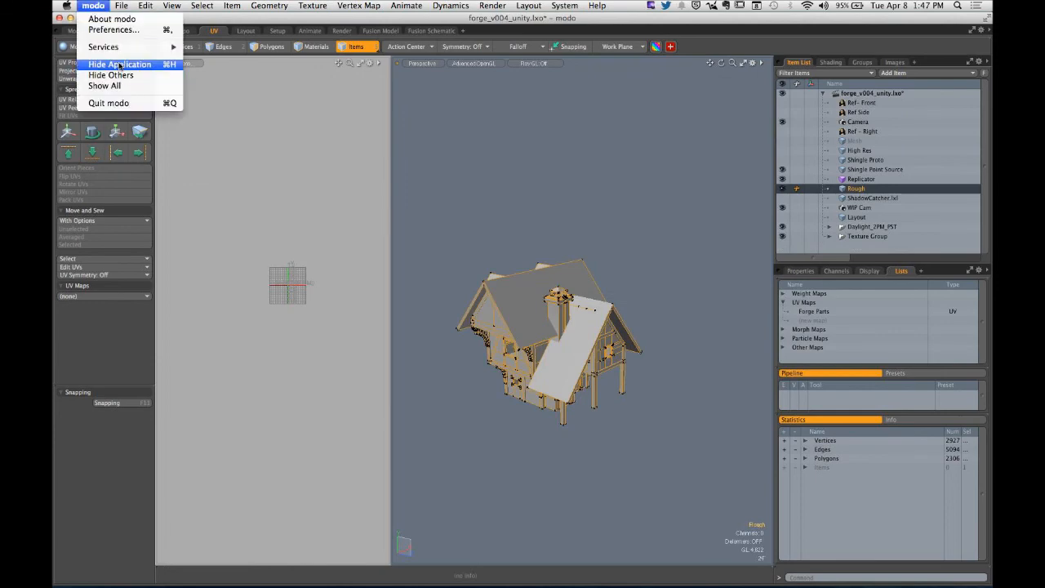
pyautogui.click(120, 66)
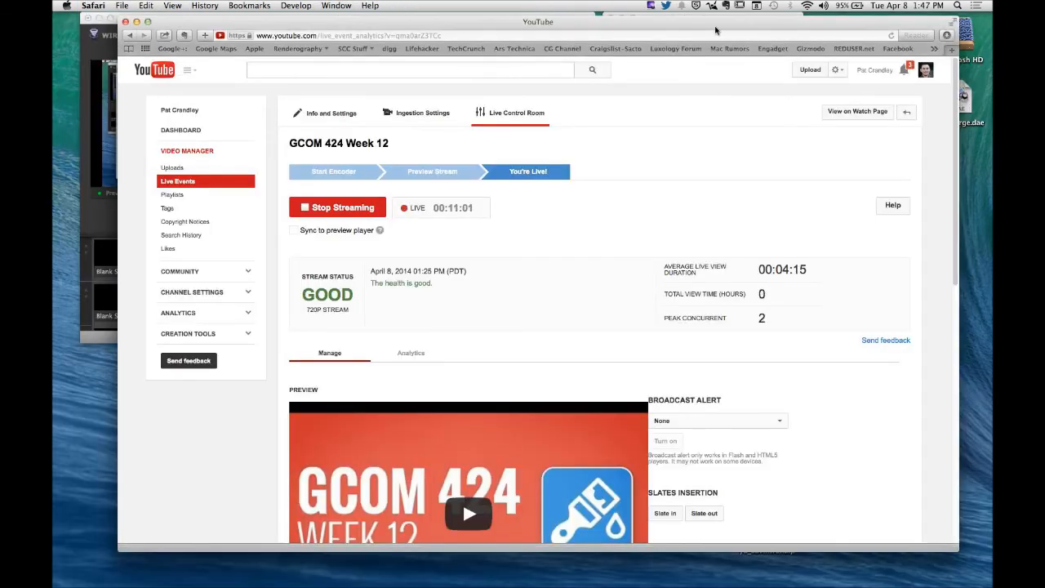
pyautogui.moveTo(715, 30); pyautogui.dragTo(659, 33)
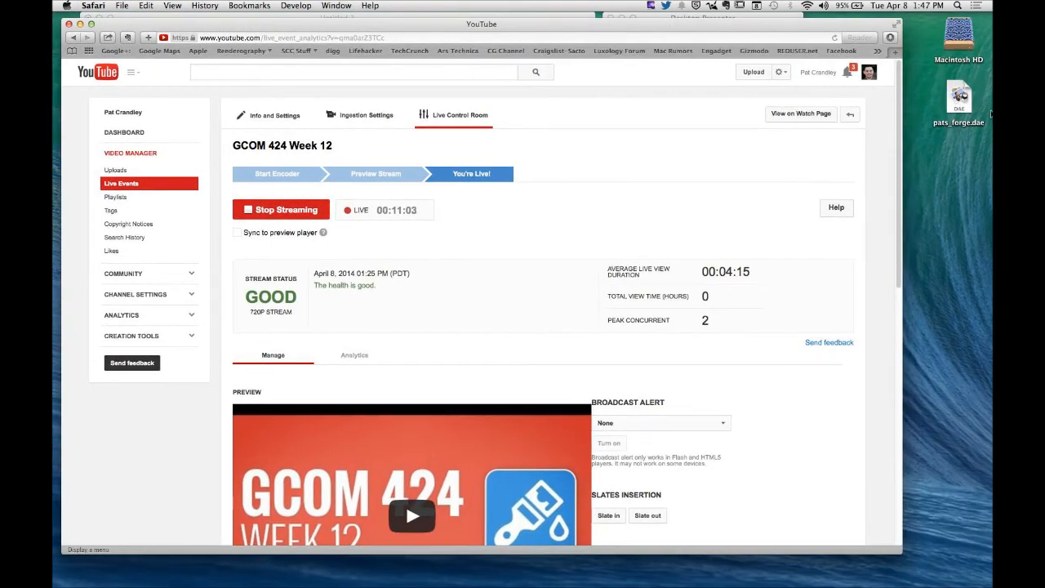
pyautogui.click(951, 190)
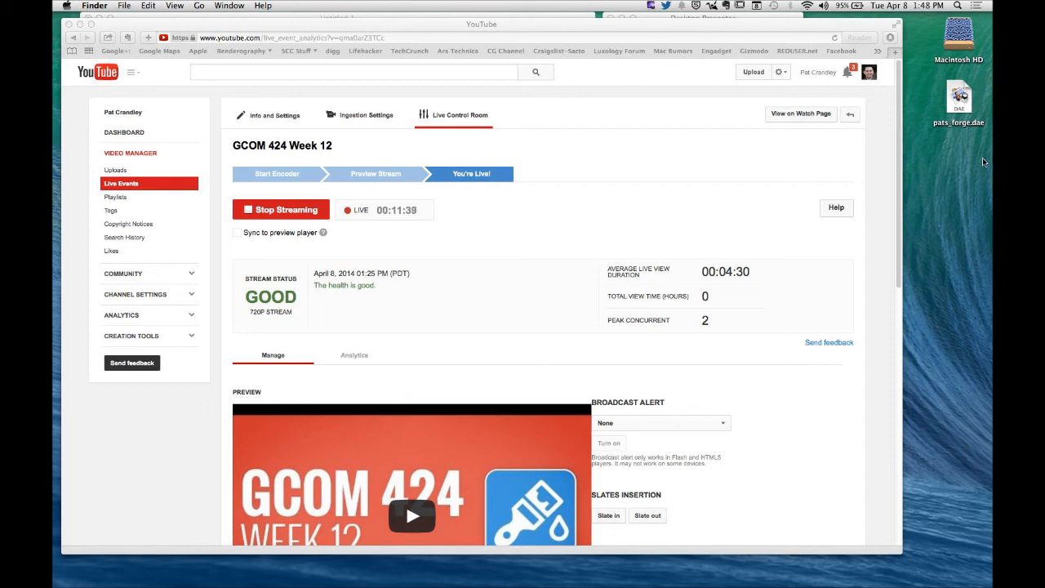
# - Open pats_forge.dae in Preview, inspect the house model by rotating it, and close the file
pyautogui.click(963, 114)
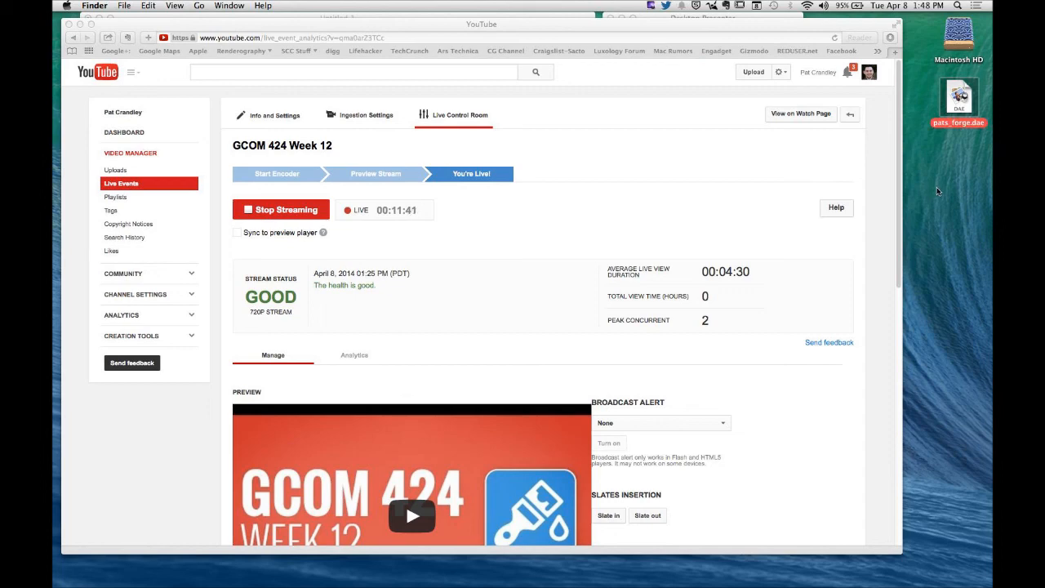
pyautogui.press('super+o')
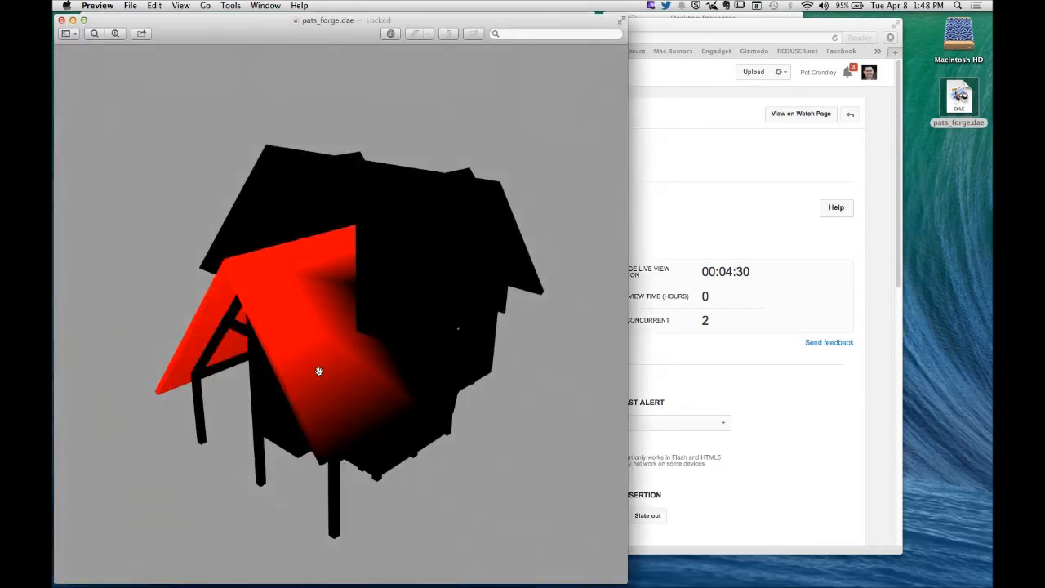
pyautogui.moveTo(462, 421); pyautogui.dragTo(406, 311)
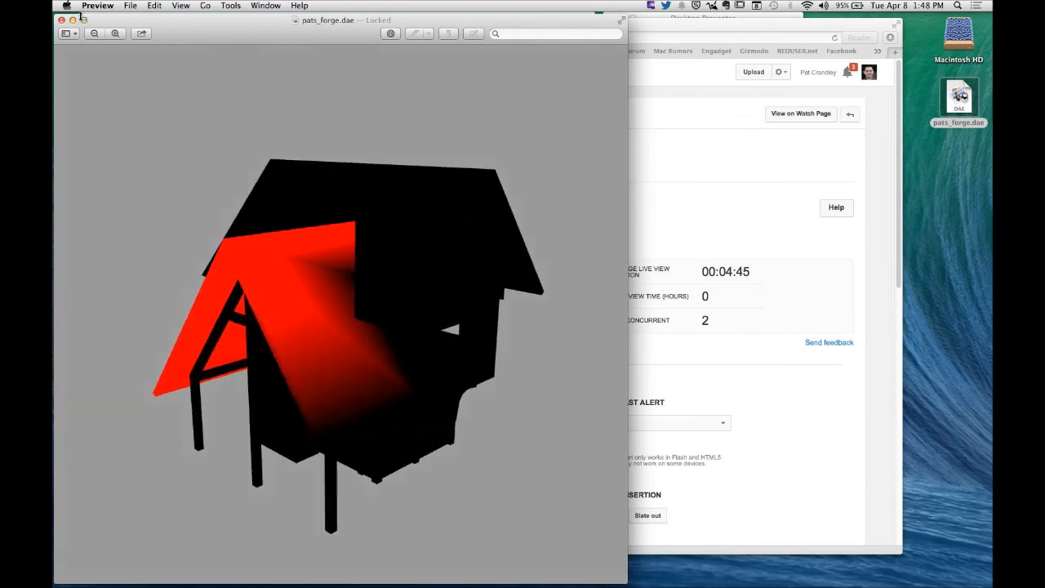
pyautogui.click(61, 20)
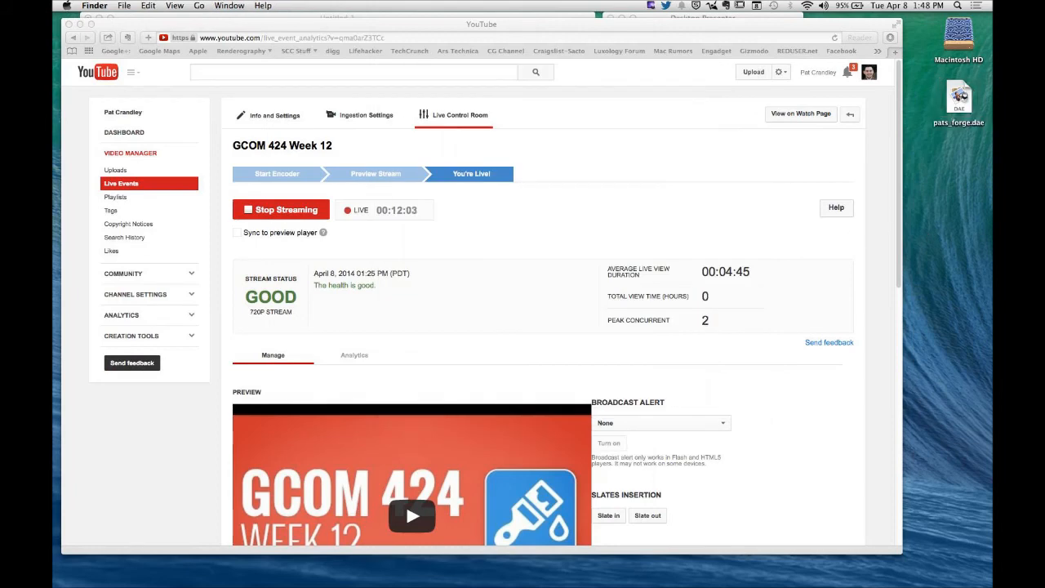
# - Switch to Chrome and view the Resources section of the Generating Environments in Unity3D class page
pyautogui.moveTo(425, 568)
pyautogui.click(322, 569)
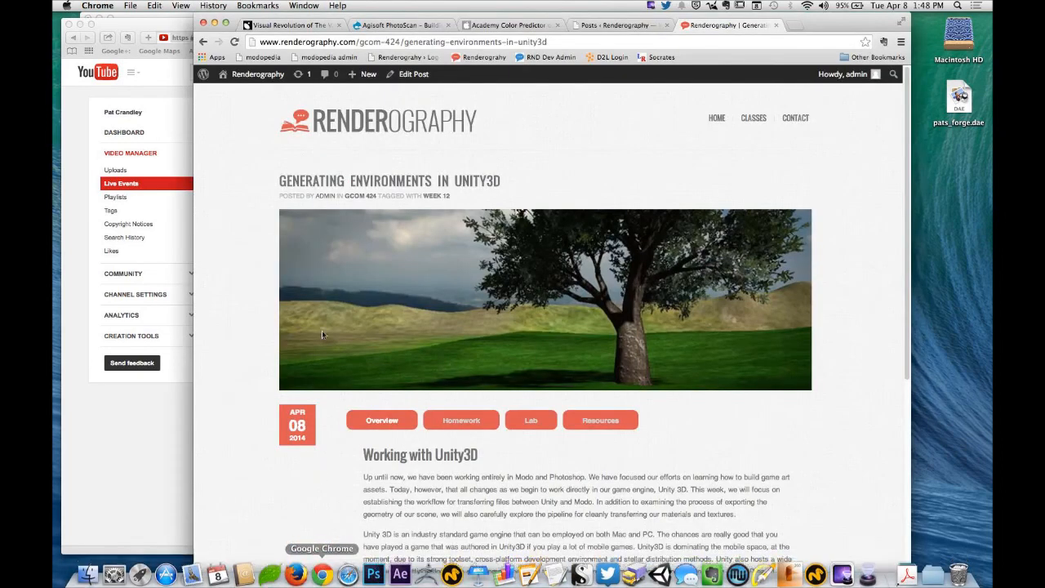
pyautogui.scroll(-4, 305, 450)
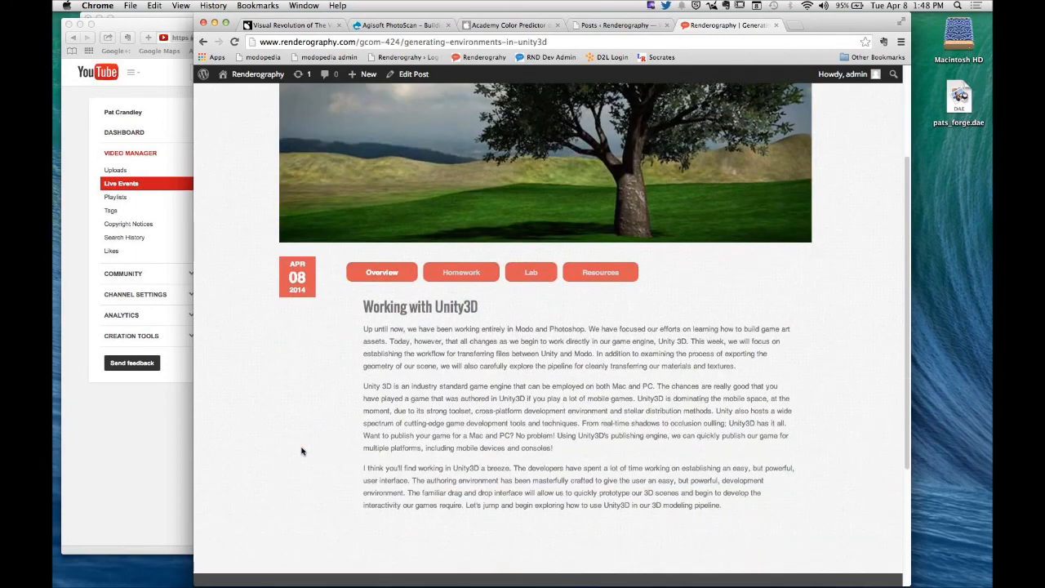
pyautogui.click(572, 275)
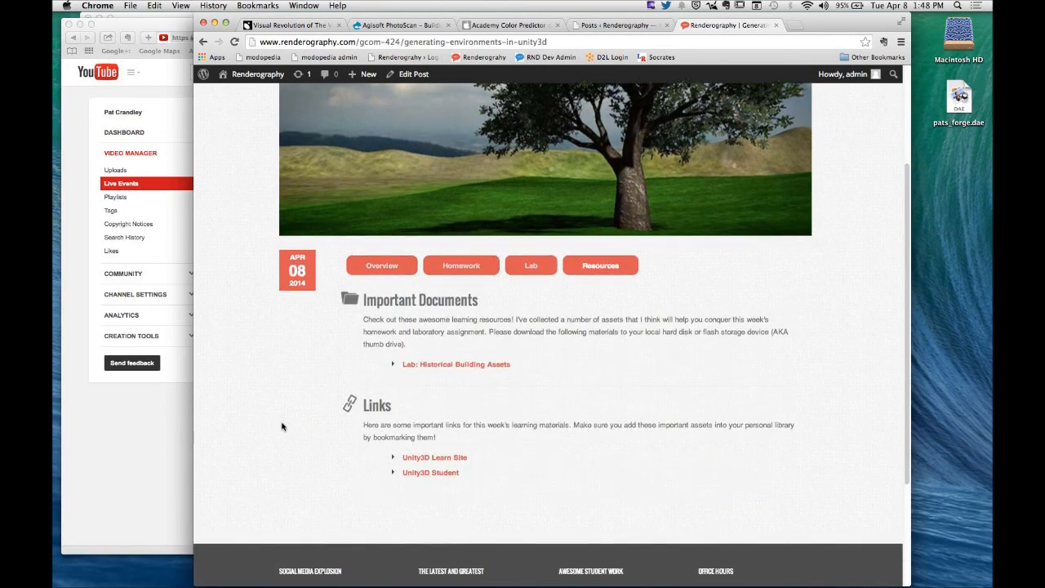
pyautogui.scroll(-1, 283, 426)
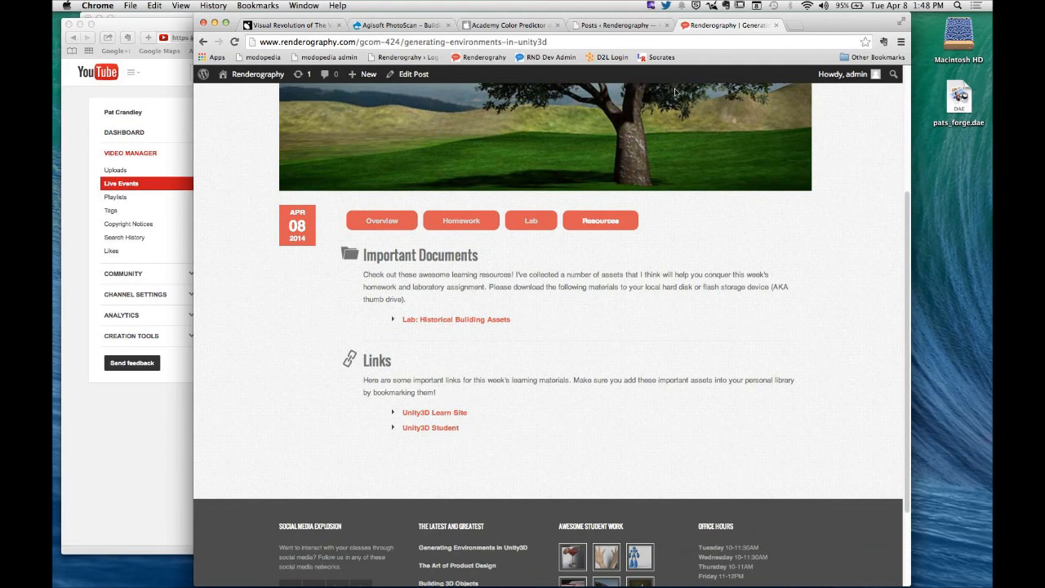
# - Open the Unity website, unity3d.com, in a new browser tab
pyautogui.click(797, 25)
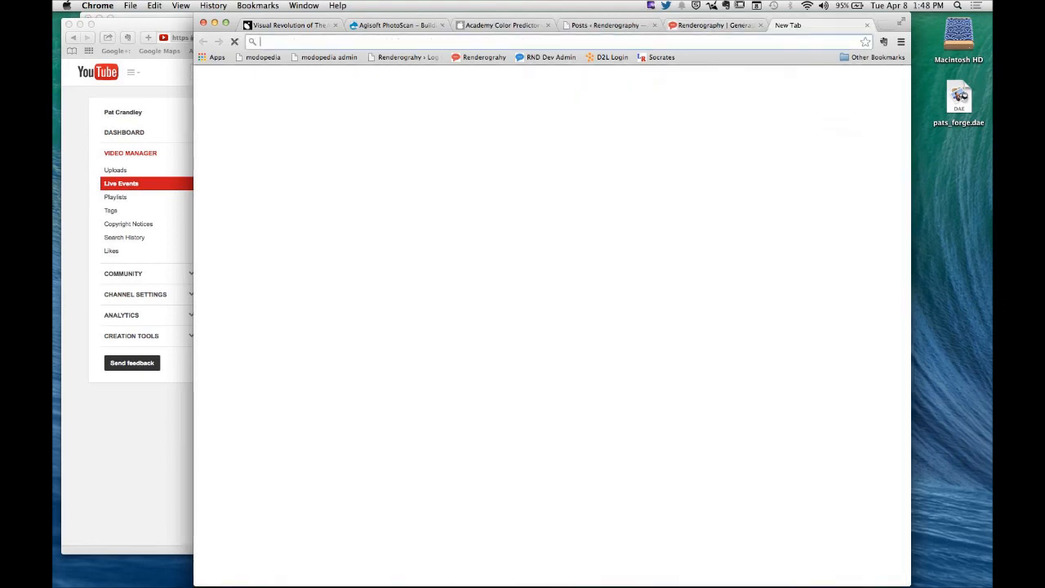
pyautogui.write('unity')
pyautogui.press('Return')
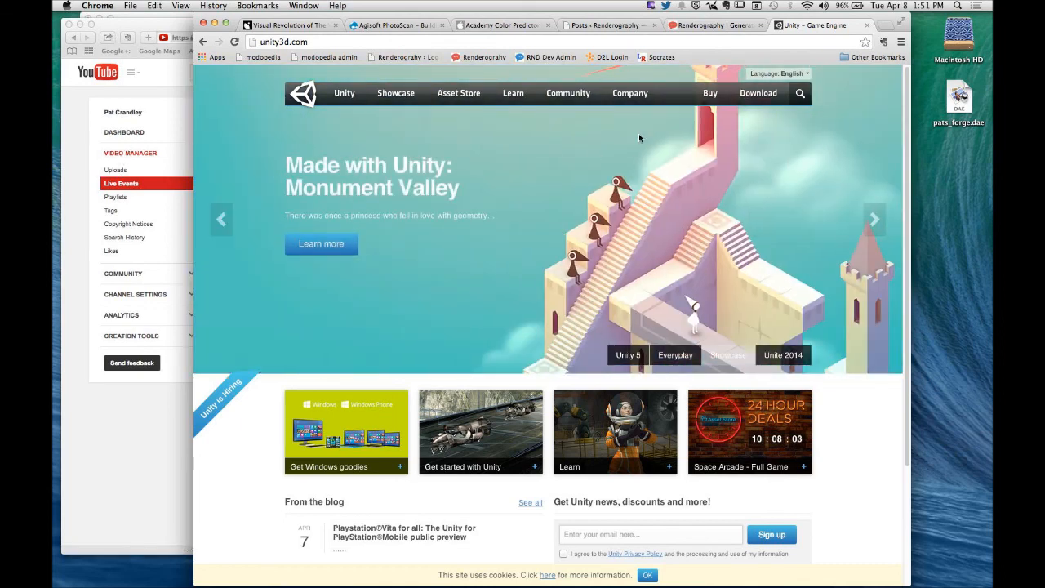
# - Open the Unity3D Learn Site link from the class page and look through its tutorial Projects
pyautogui.click(704, 26)
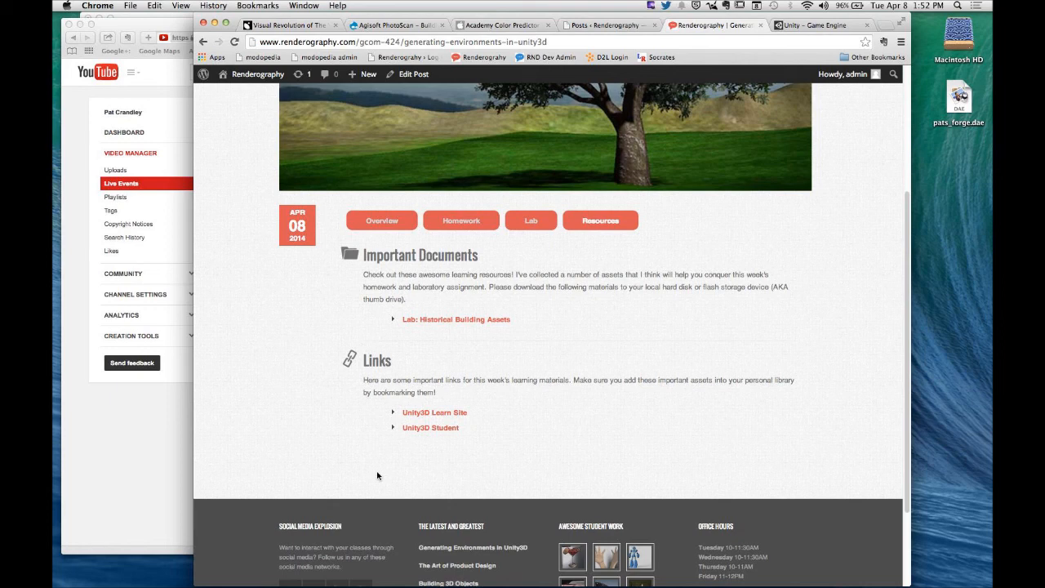
pyautogui.click(452, 416)
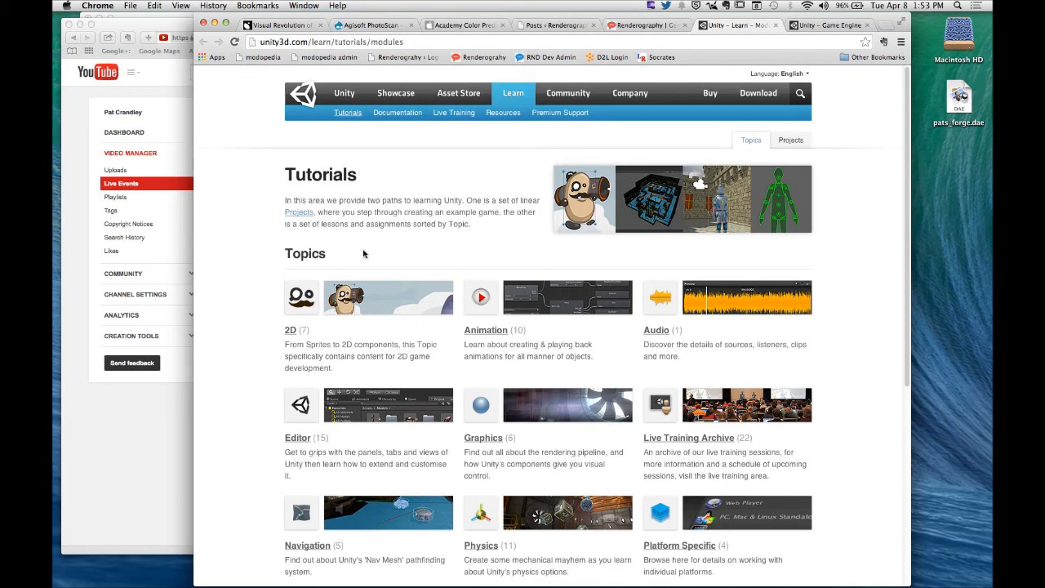
pyautogui.click(790, 143)
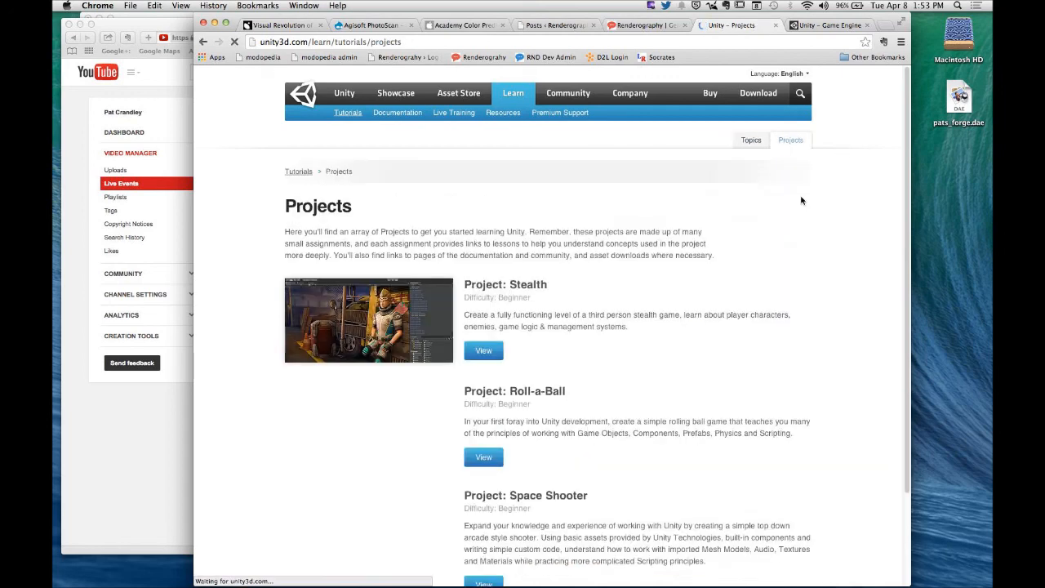
pyautogui.scroll(-3, 712, 327)
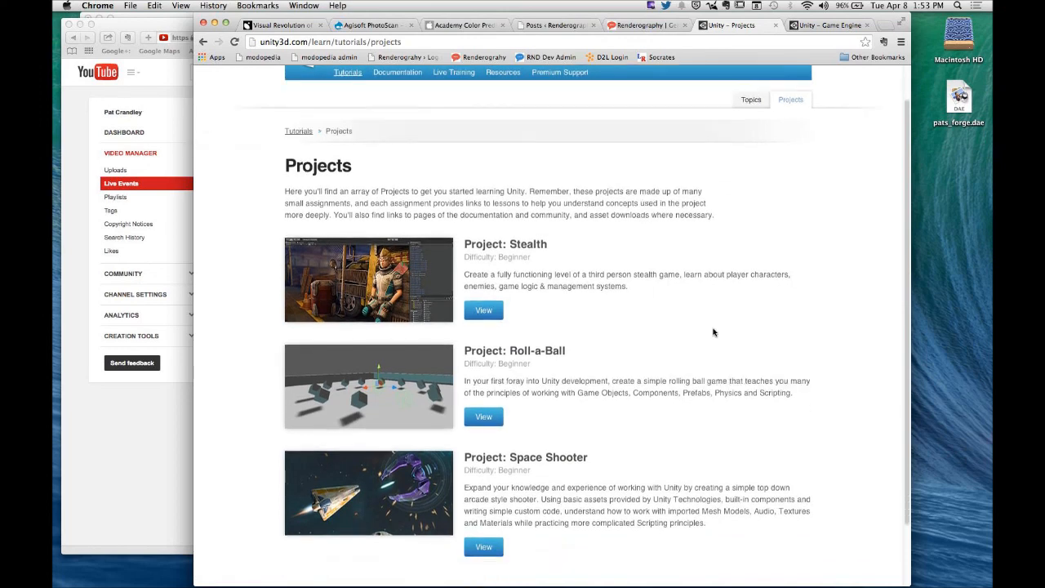
pyautogui.scroll(3, 649, 431)
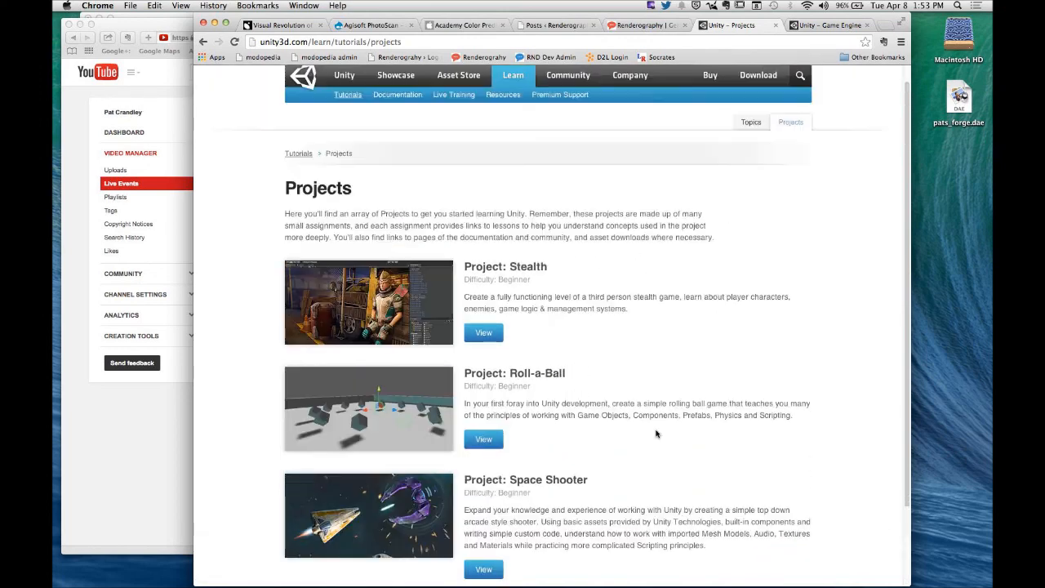
pyautogui.scroll(-1, 653, 433)
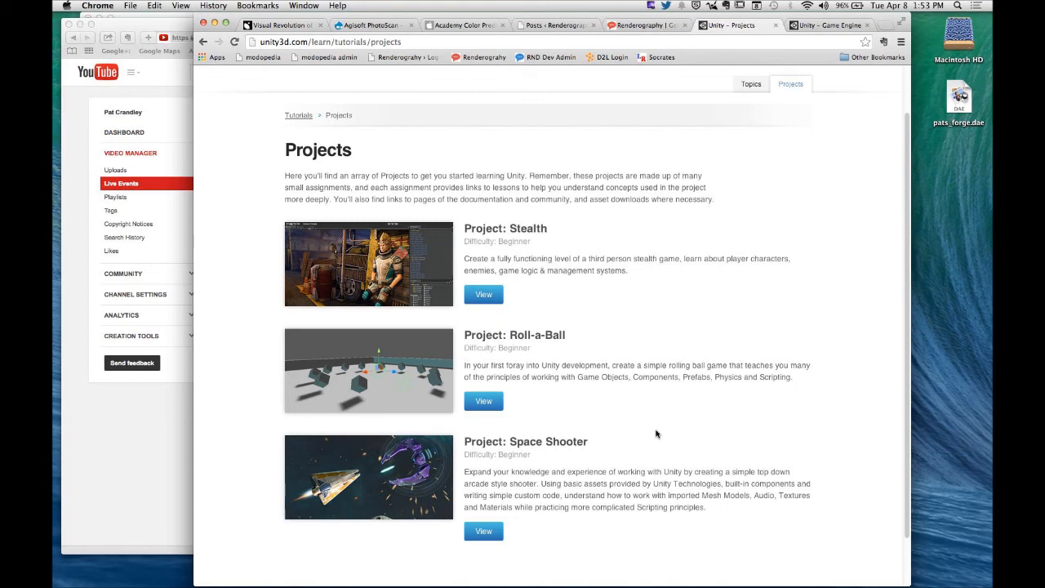
# - Return to the class page and open the Unity3D Student link
pyautogui.click(634, 30)
pyautogui.scroll(-3, 468, 399)
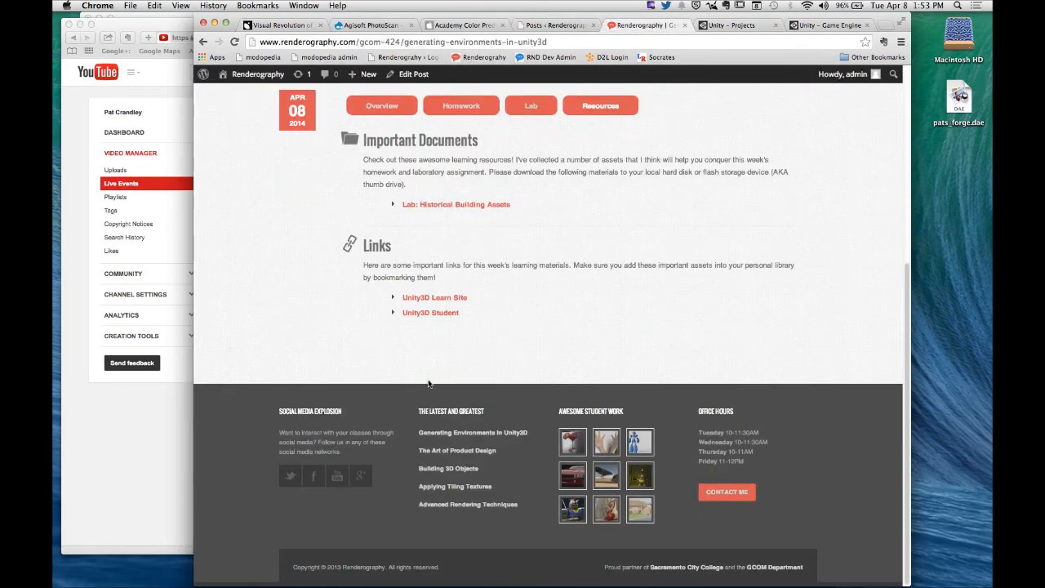
pyautogui.click(430, 313)
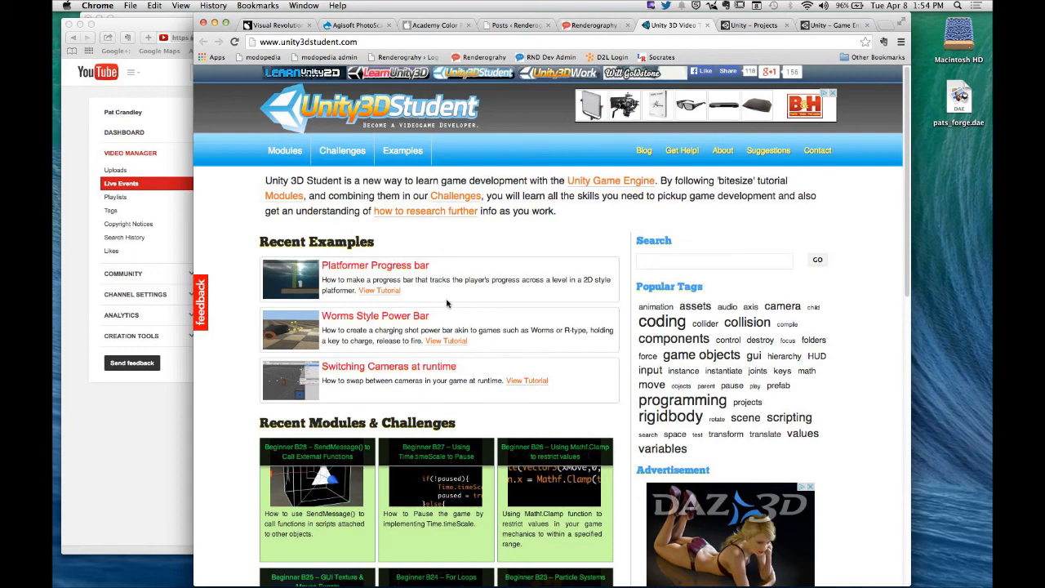
# - Close the Unity3D Student, Unity Projects and Unity home page tabs
pyautogui.click(706, 31)
pyautogui.click(719, 32)
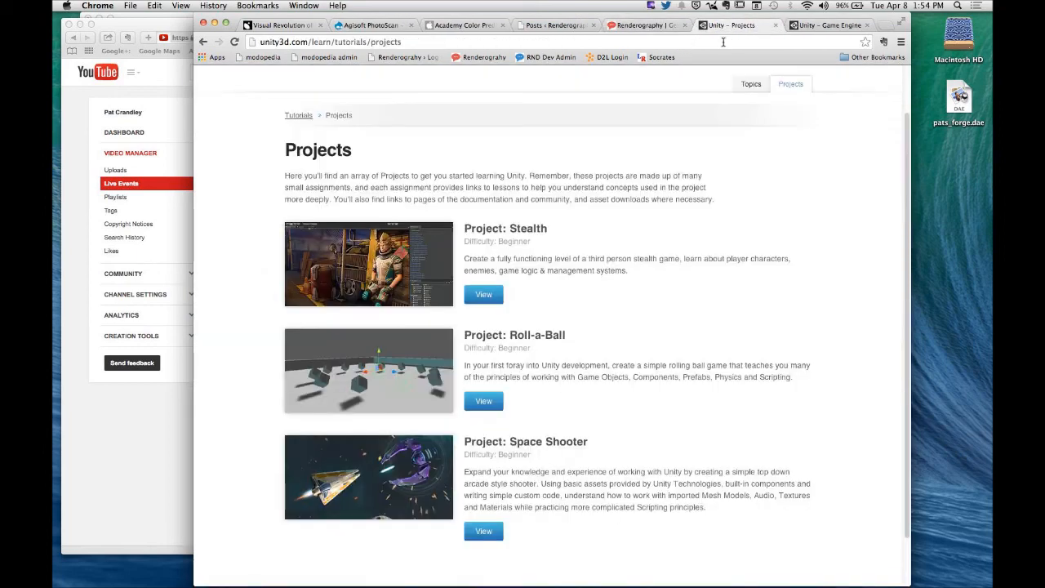
pyautogui.click(774, 25)
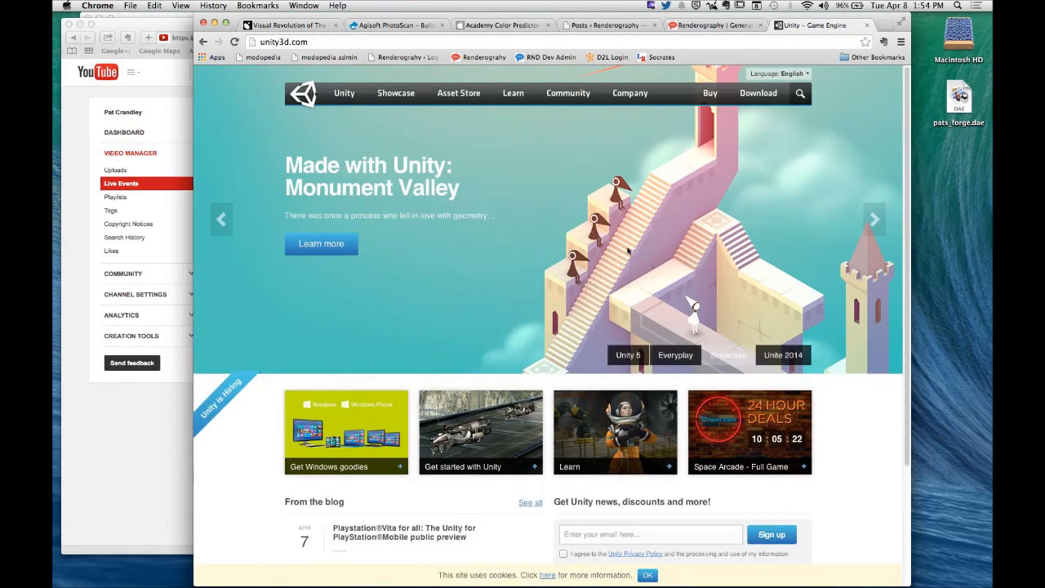
pyautogui.click(867, 25)
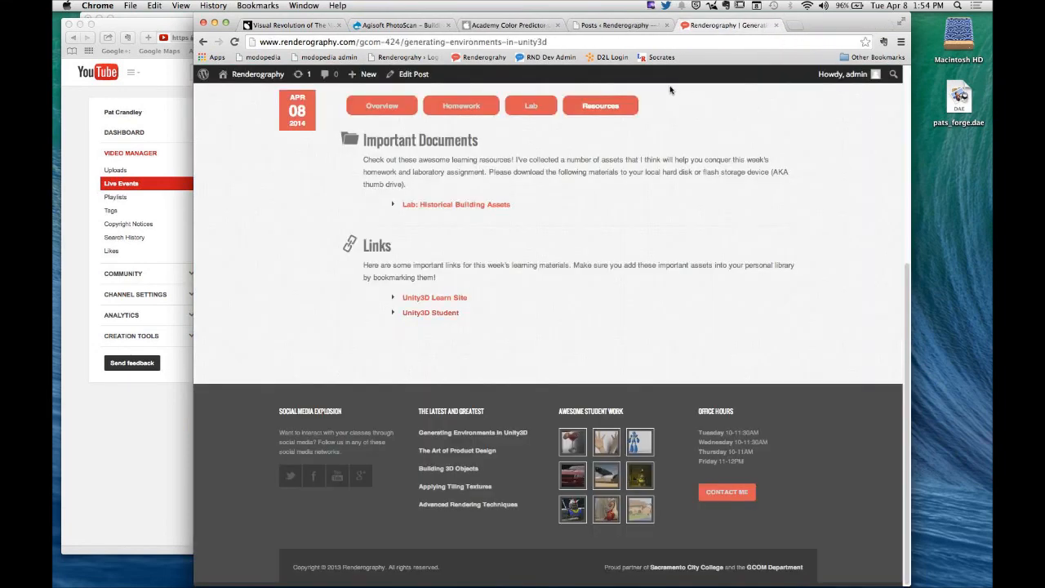
# - Hide Chrome and Safari to clear the desktop
pyautogui.click(97, 6)
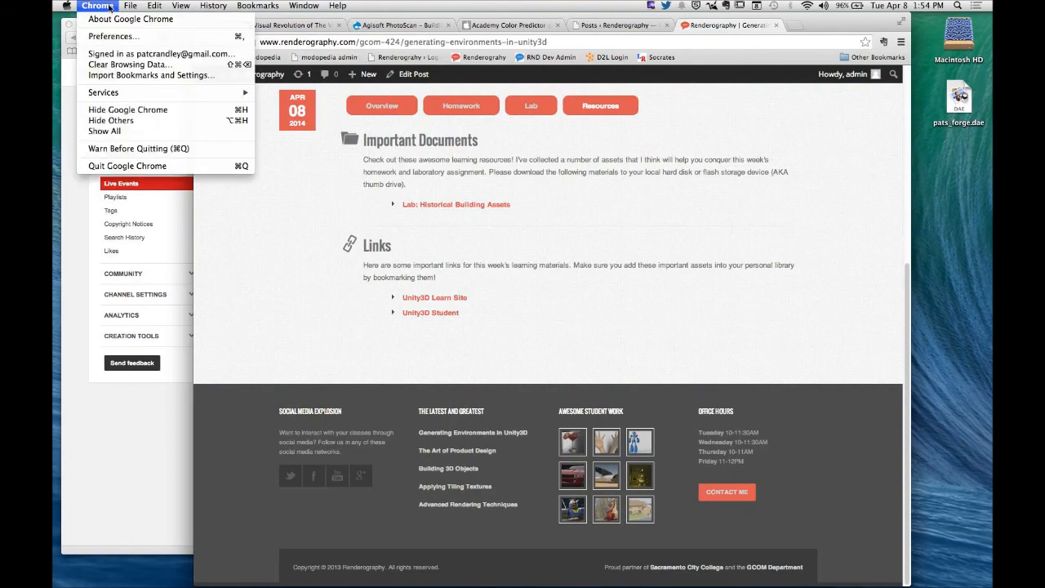
pyautogui.click(156, 110)
pyautogui.click(139, 37)
pyautogui.click(93, 6)
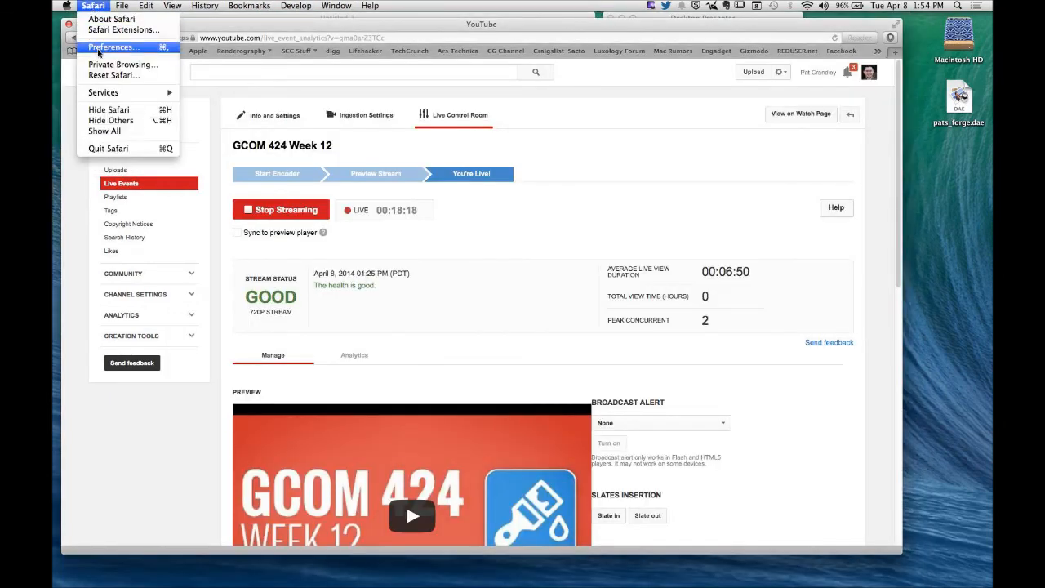
pyautogui.click(110, 109)
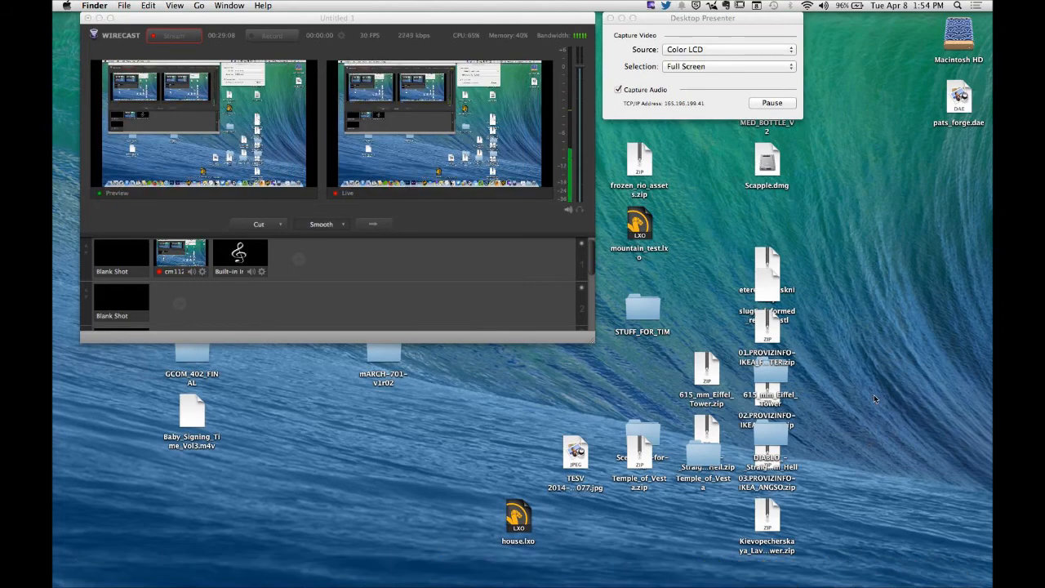
# - Launch Unity, move its Project Wizard clear, and show the options for creating a new project
pyautogui.moveTo(661, 572)
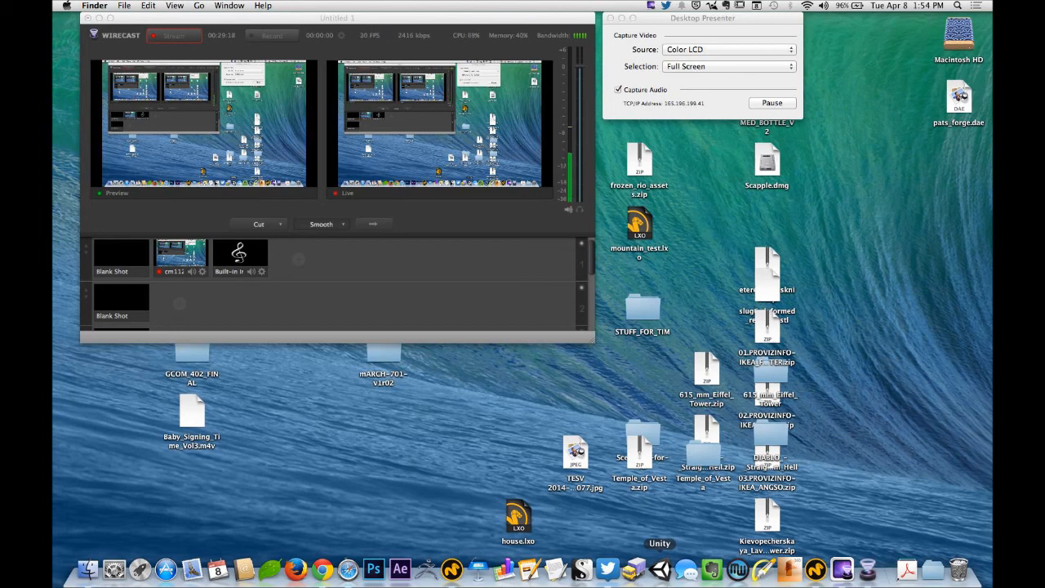
pyautogui.click(662, 569)
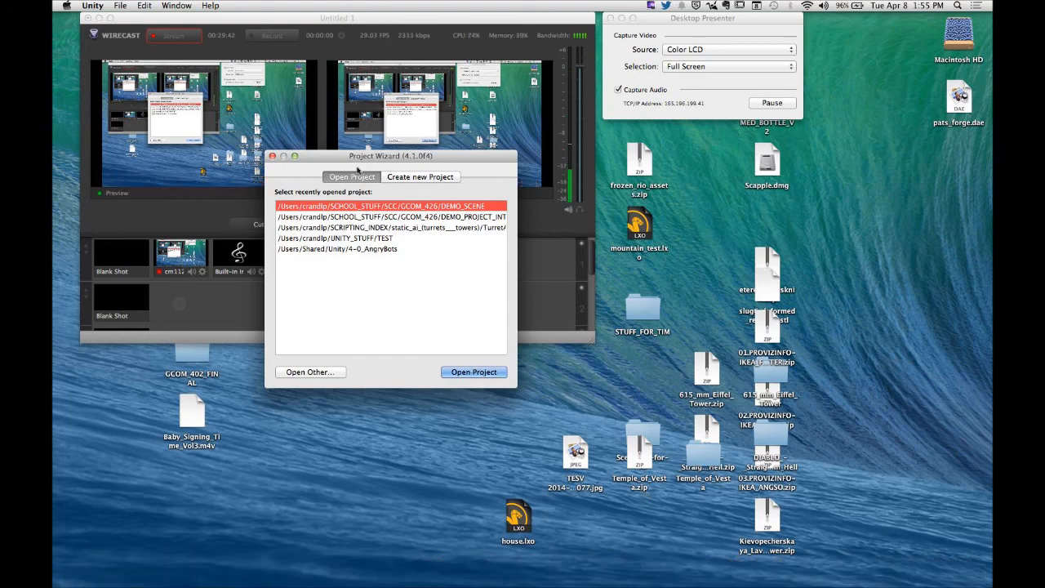
pyautogui.moveTo(353, 156); pyautogui.dragTo(438, 158)
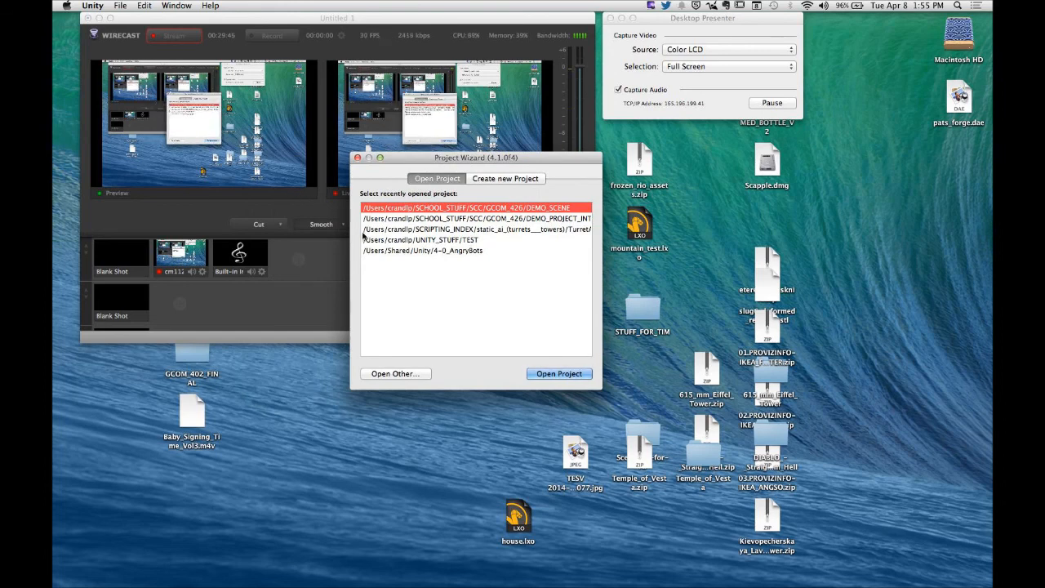
pyautogui.click(506, 180)
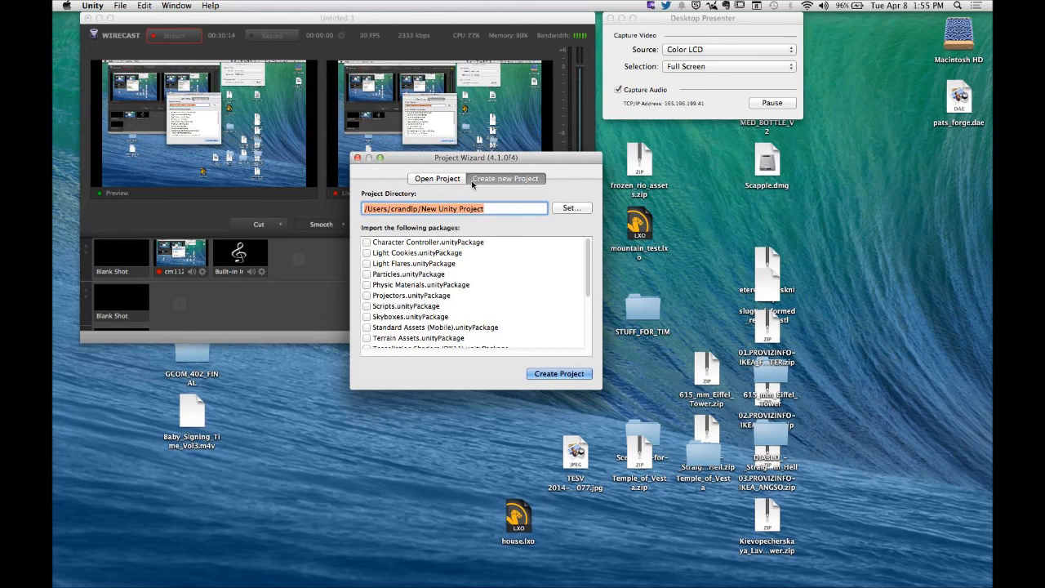
# - Set the new project's directory to a folder named PATS_AWESOME_GAME on the Desktop
pyautogui.click(440, 211)
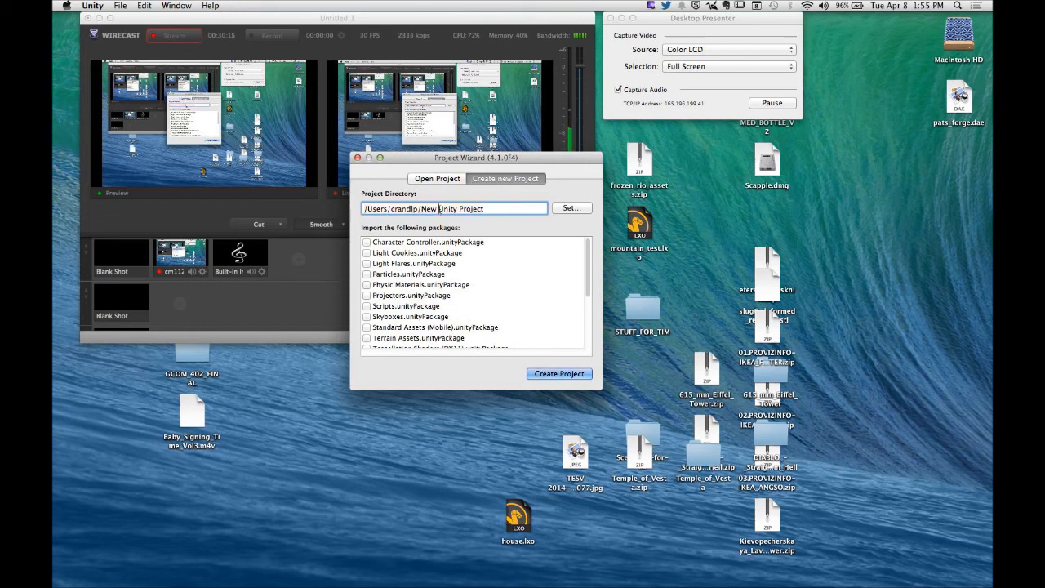
pyautogui.click(570, 209)
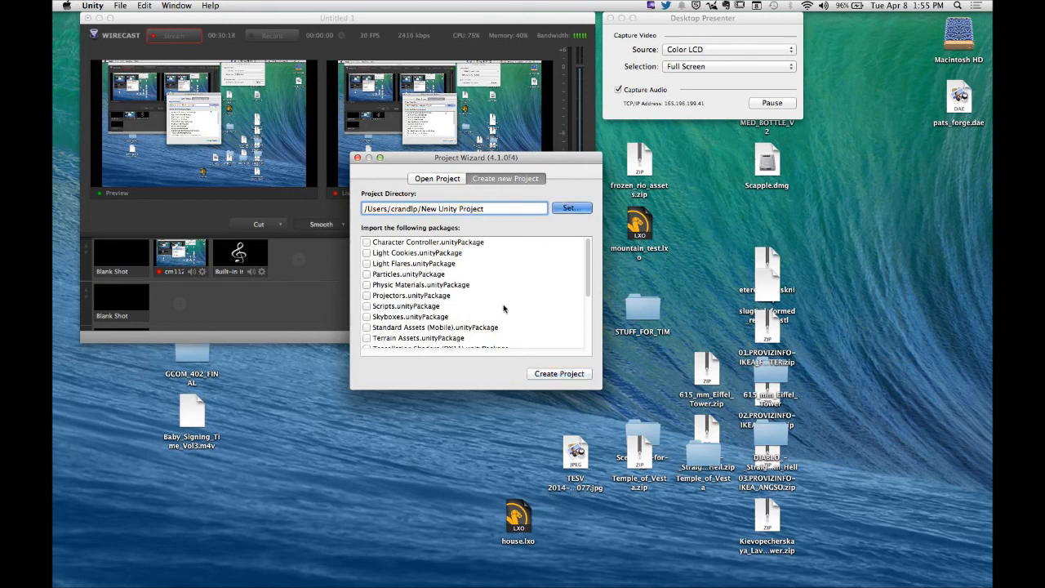
pyautogui.click(555, 209)
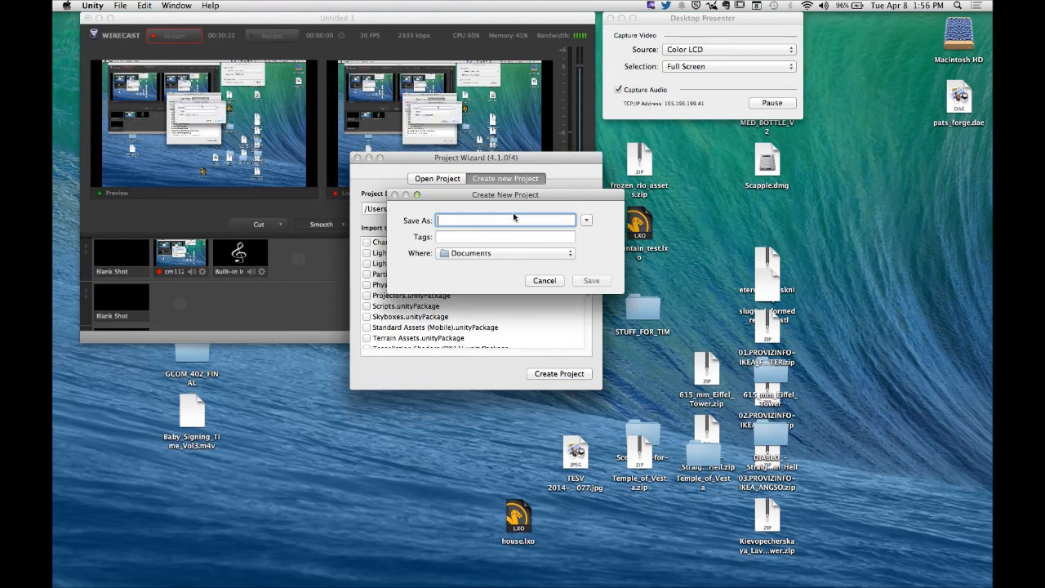
pyautogui.press('super+d')
pyautogui.write('PATS_')
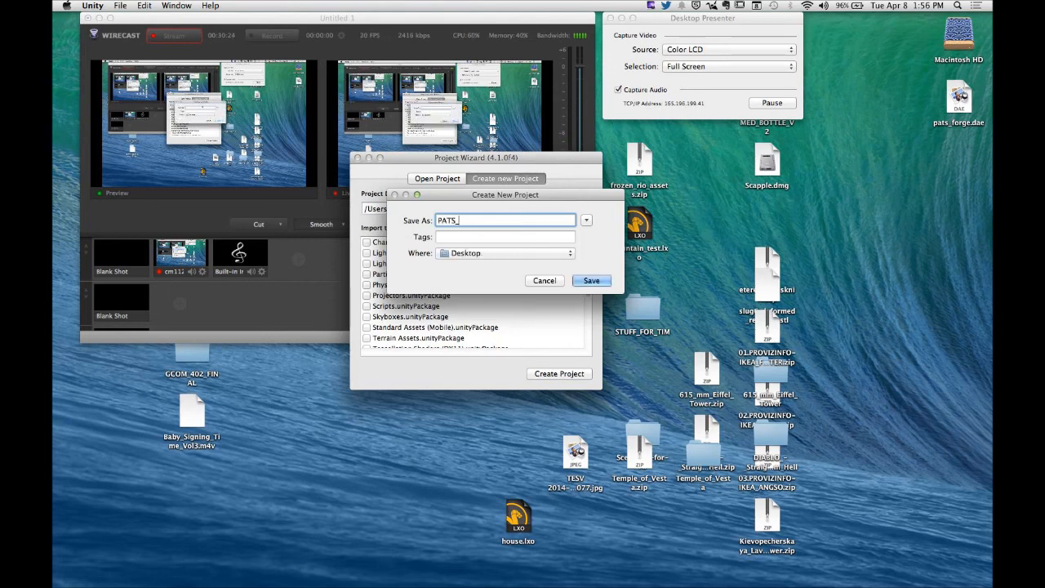
pyautogui.write('AWESOME_GAME')
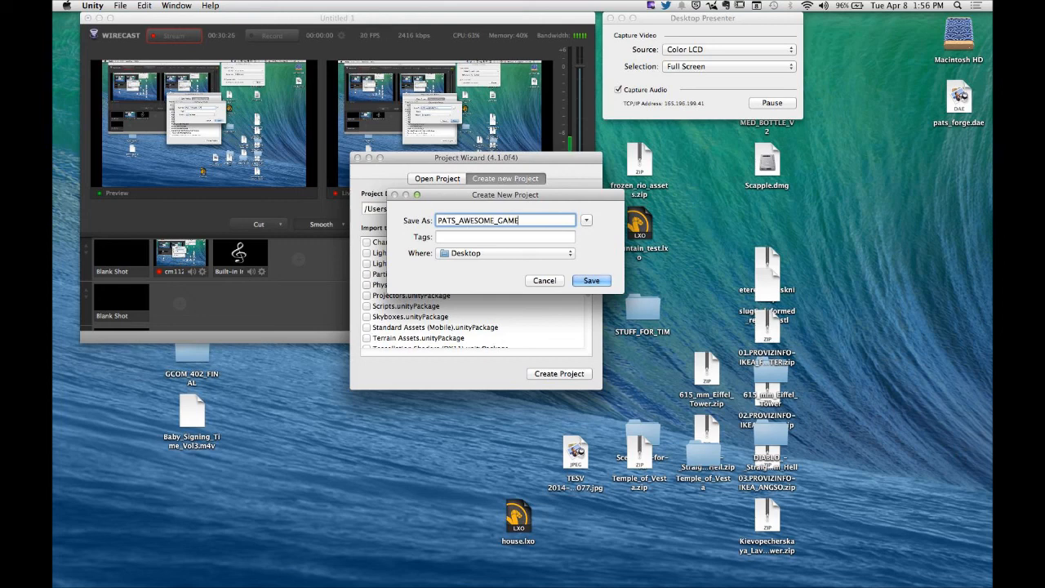
pyautogui.click(510, 254)
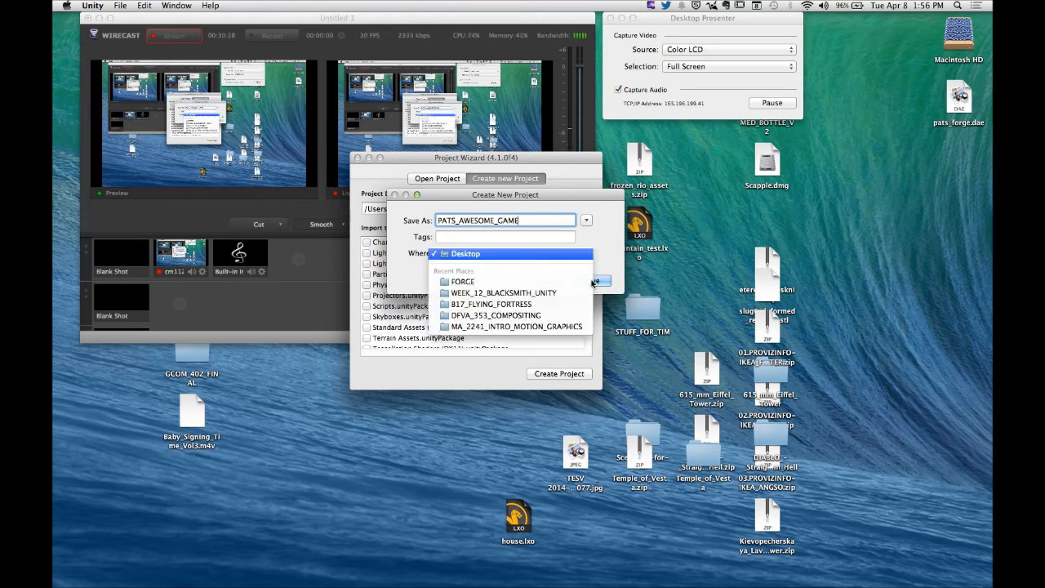
pyautogui.click(595, 276)
pyautogui.click(600, 282)
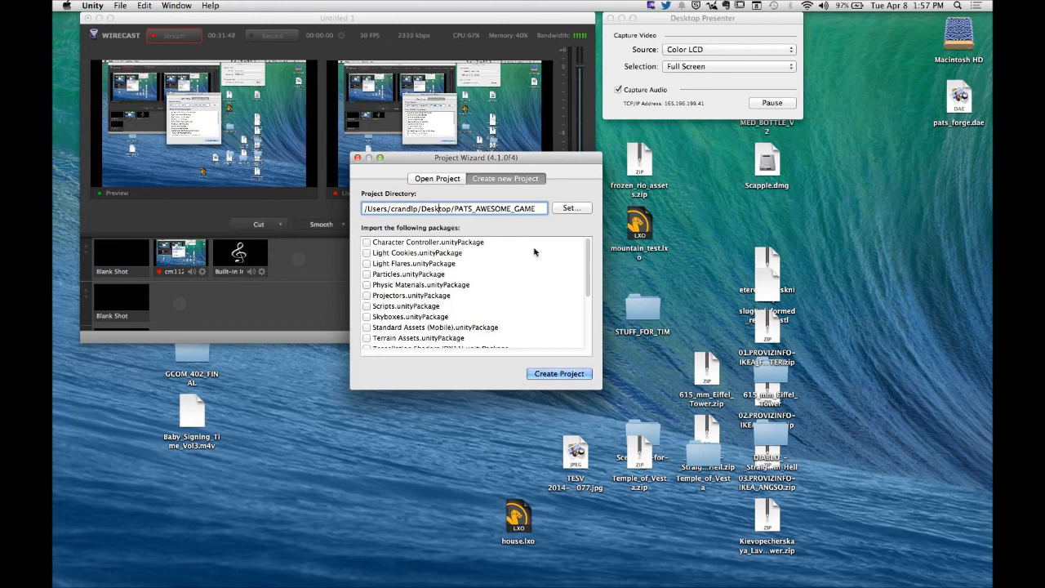
# - Enlarge the Project Wizard, include the Scripts and Character Controller packages, and create the project
pyautogui.moveTo(600, 388); pyautogui.dragTo(663, 494)
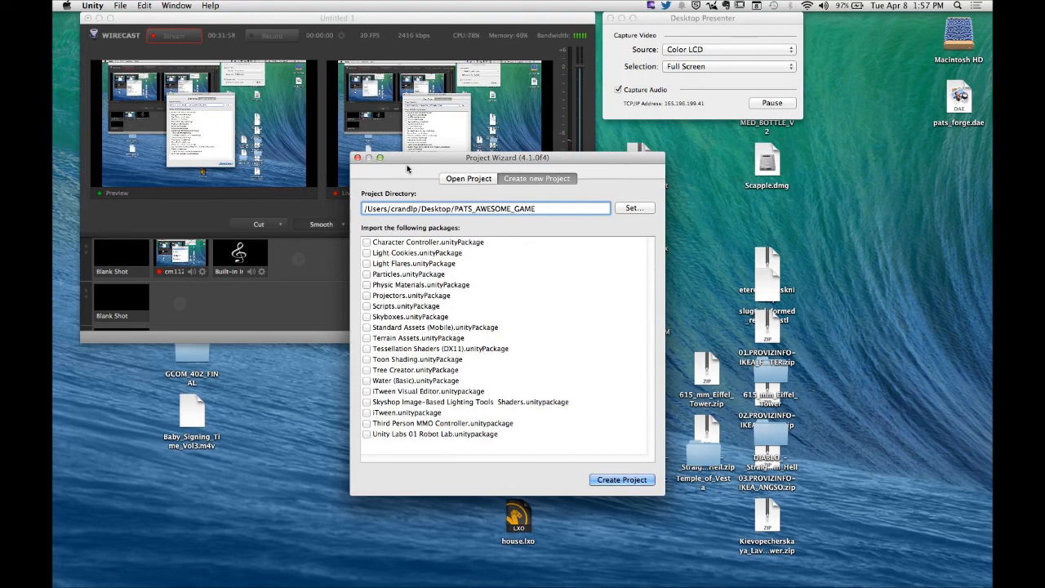
pyautogui.moveTo(409, 158); pyautogui.dragTo(419, 127)
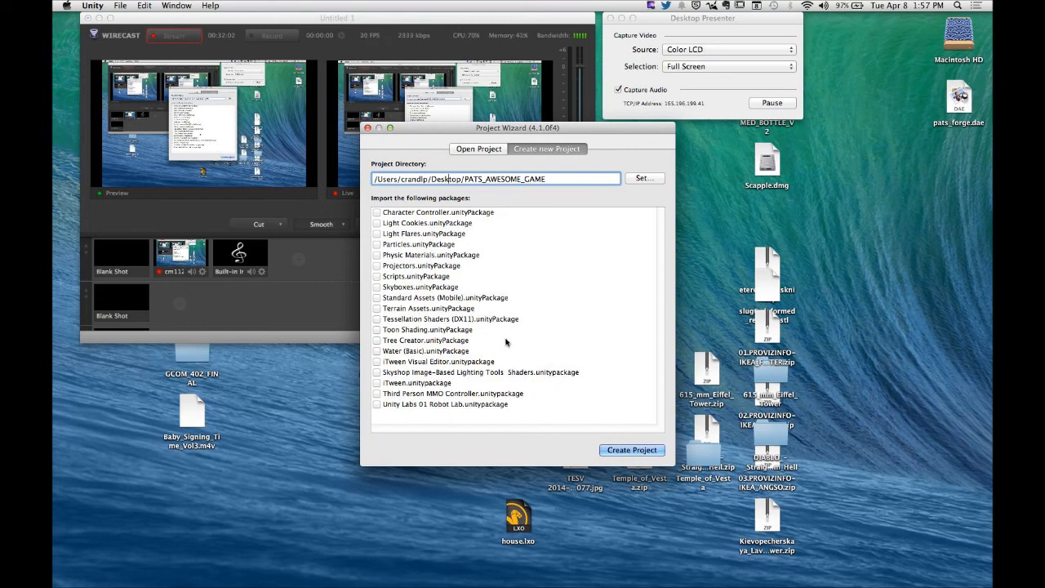
pyautogui.click(376, 277)
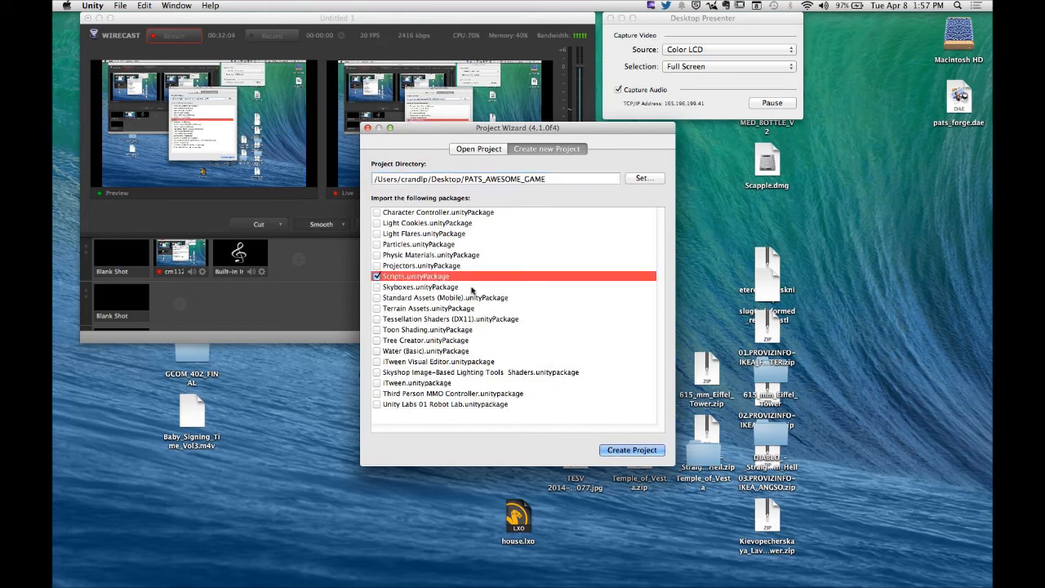
pyautogui.click(377, 212)
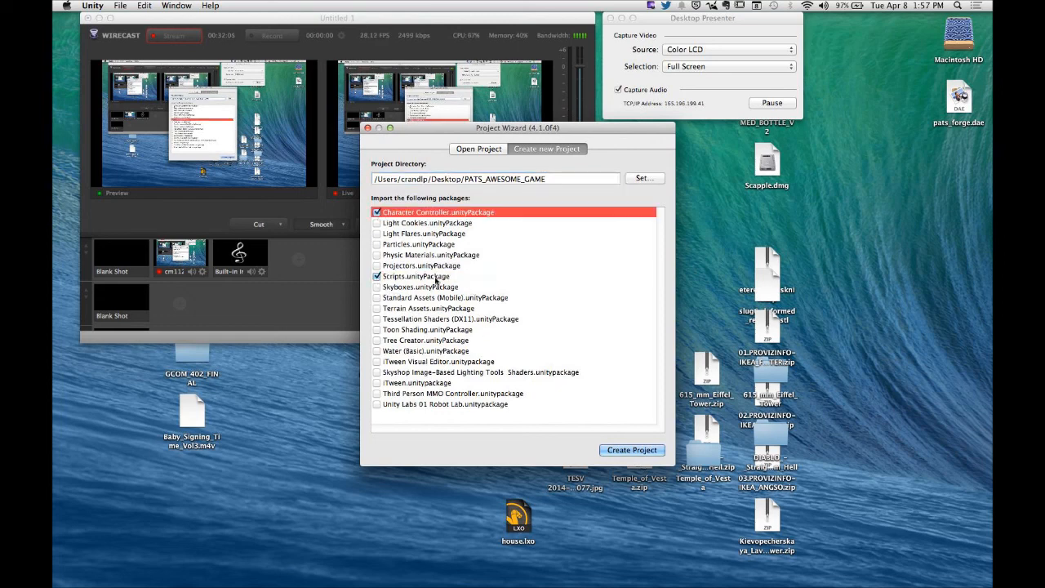
pyautogui.click(631, 450)
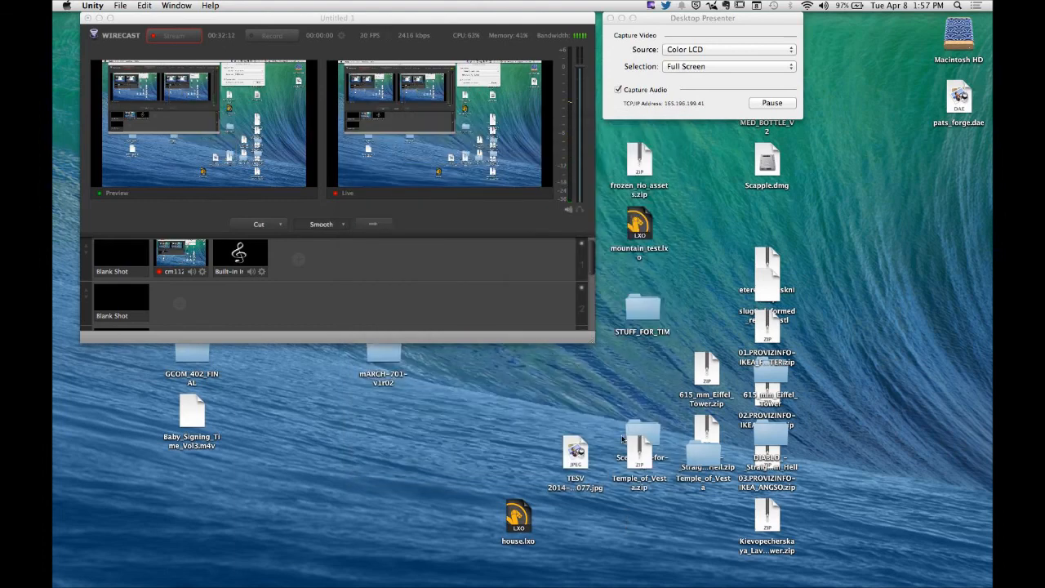
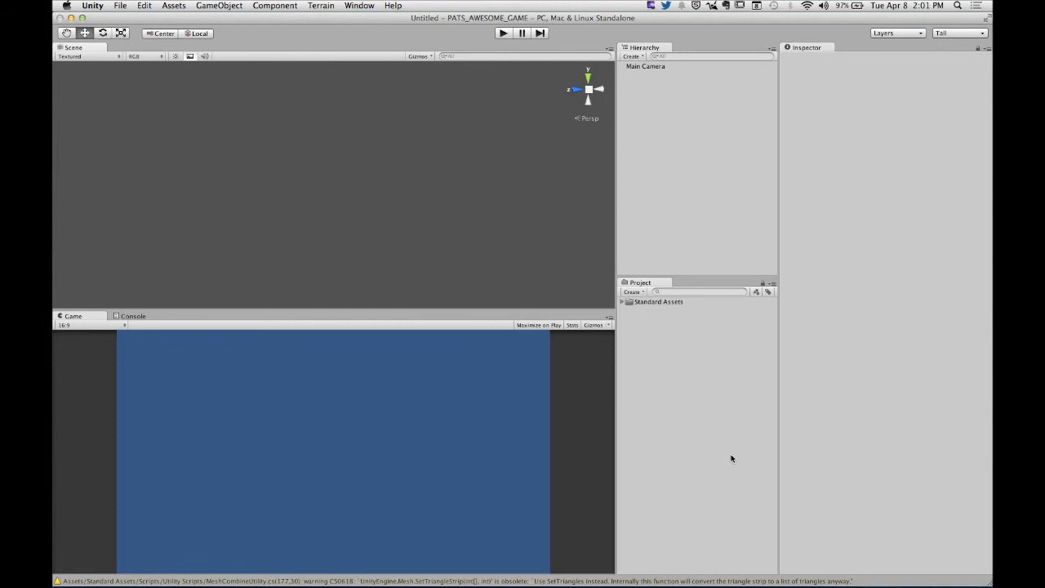
# - Look through the Character Controllers and Scripts folders inside Standard Assets, then collapse Standard Assets again
pyautogui.click(622, 302)
pyautogui.click(629, 320)
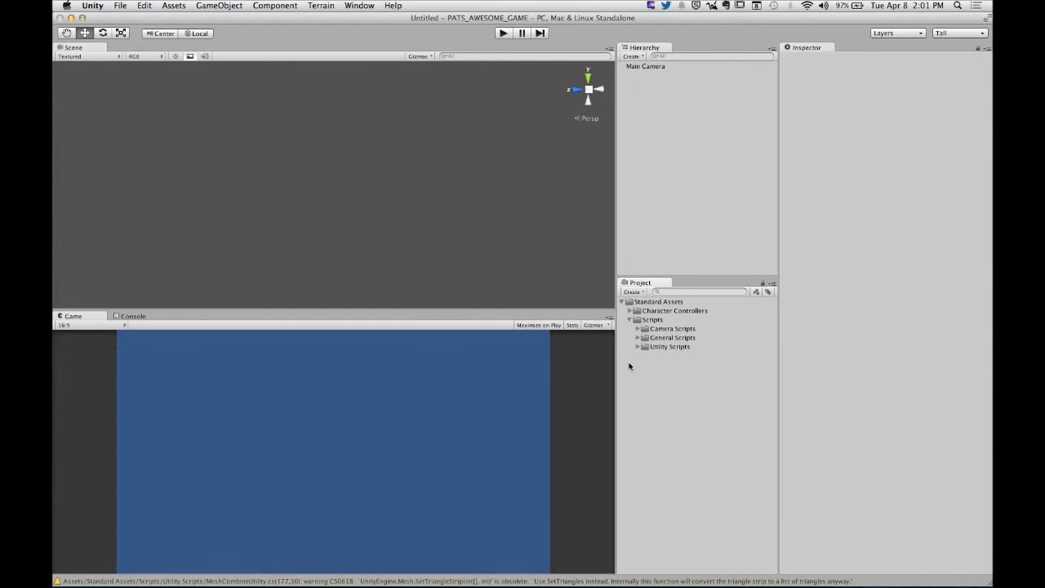
pyautogui.click(629, 319)
pyautogui.click(630, 311)
pyautogui.click(630, 311)
pyautogui.click(622, 302)
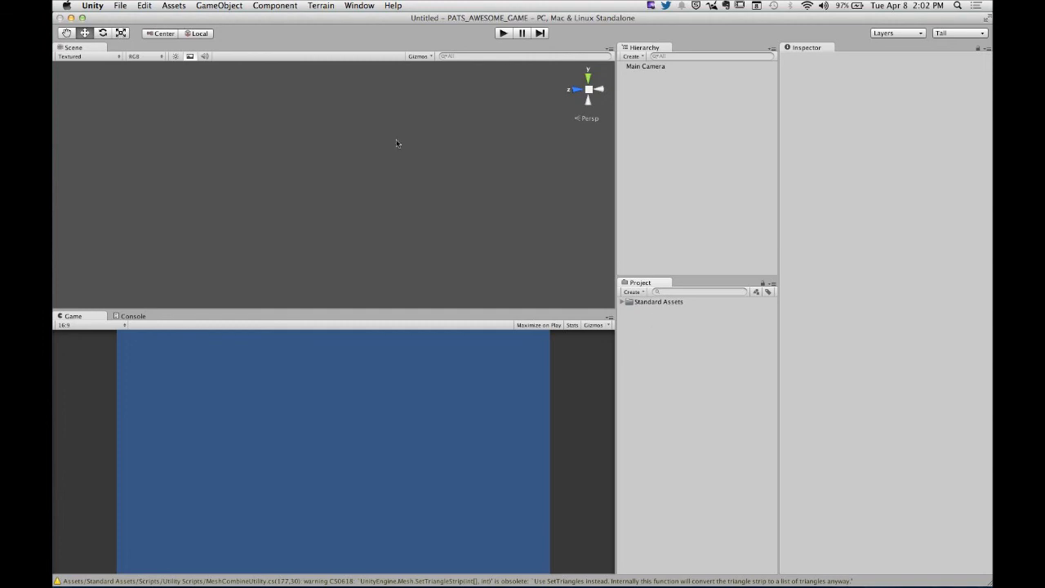
# - Import the pats_forge.dae file from the Desktop into the project as a new asset
pyautogui.click(175, 7)
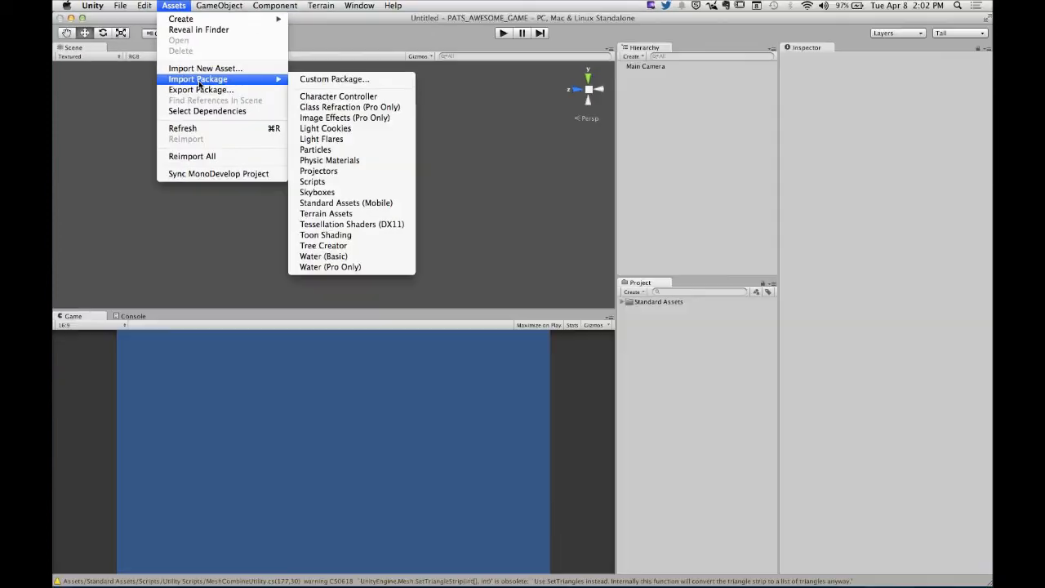
pyautogui.click(709, 413)
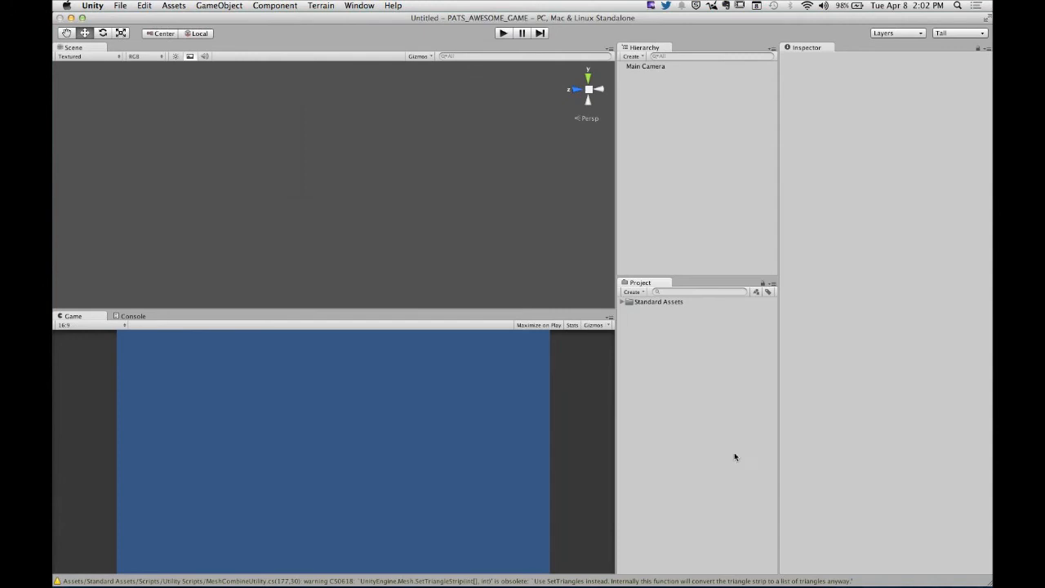
pyautogui.rightClick(629, 332)
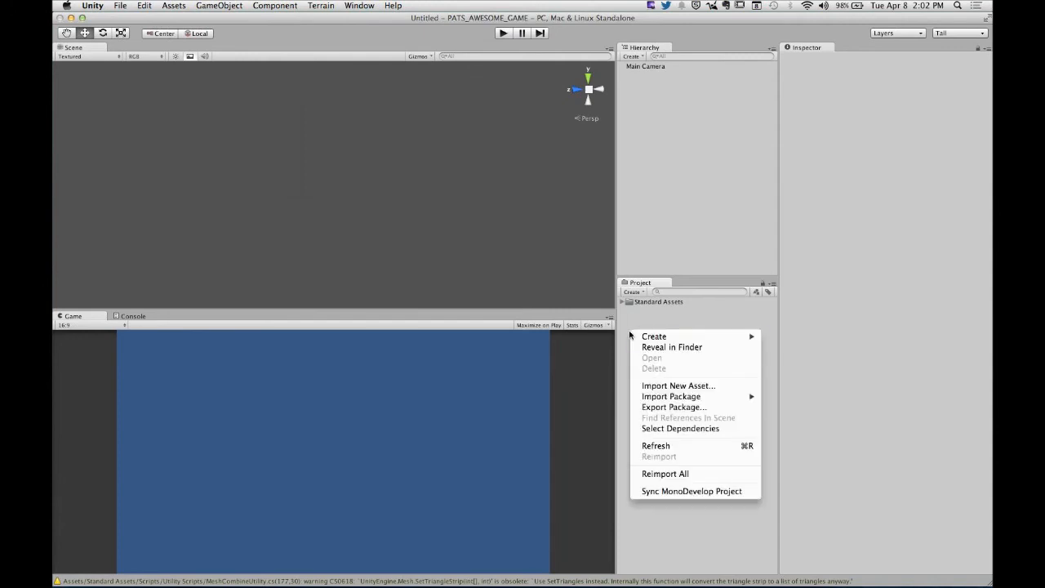
pyautogui.click(668, 387)
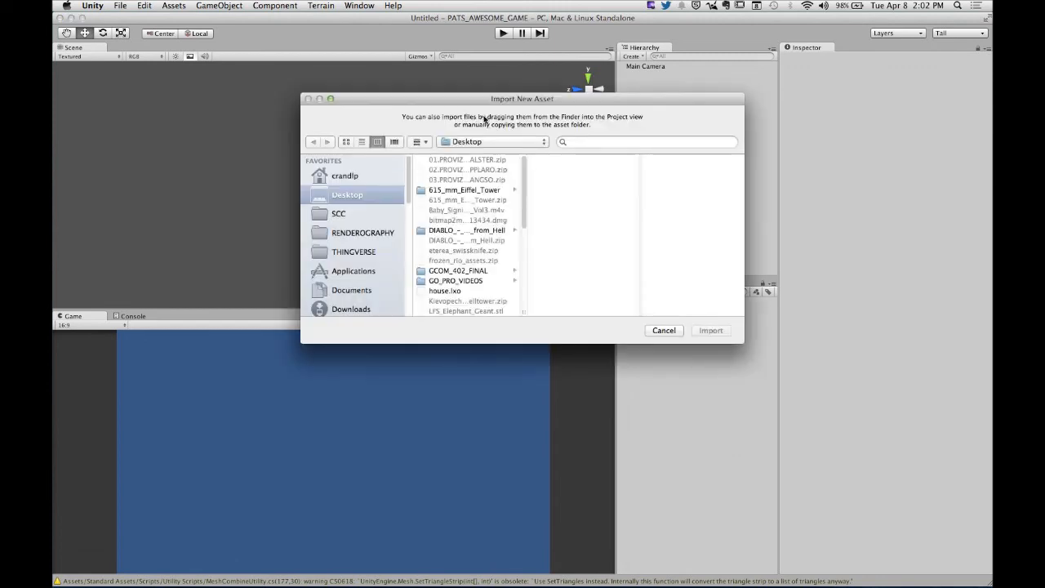
pyautogui.moveTo(477, 105); pyautogui.dragTo(437, 98)
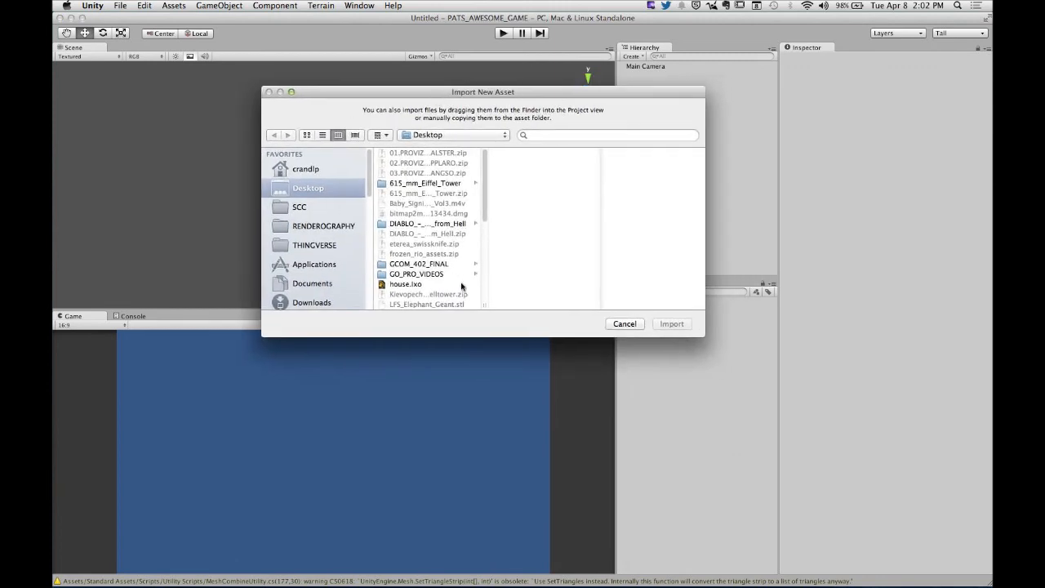
pyautogui.moveTo(485, 226); pyautogui.dragTo(486, 306)
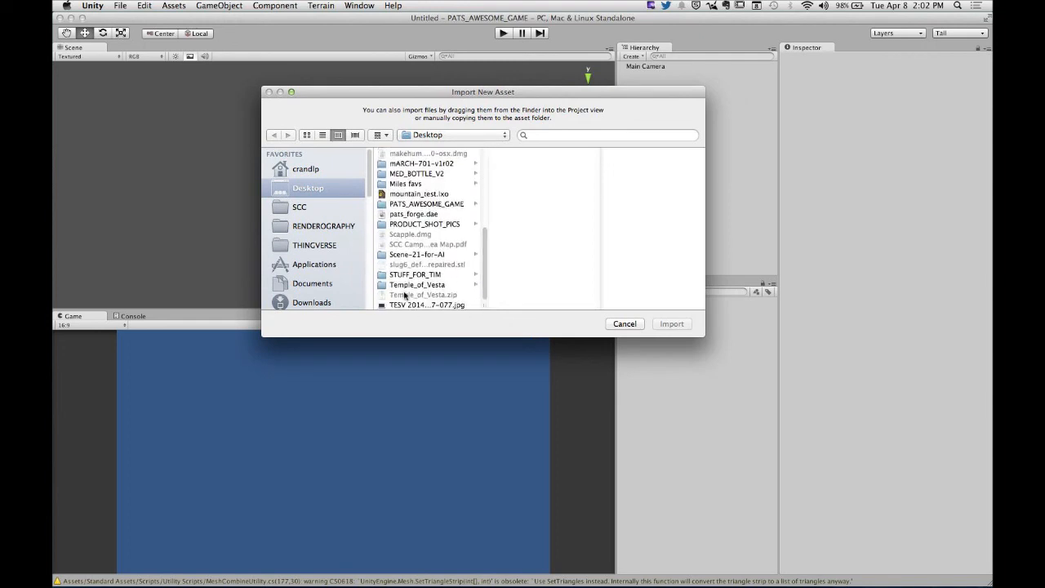
pyautogui.click(432, 215)
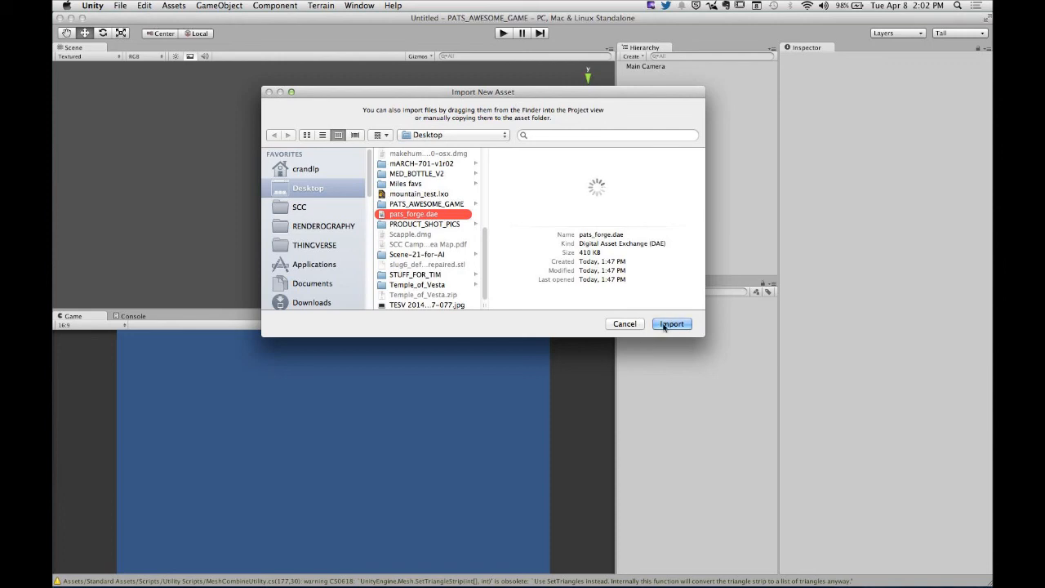
pyautogui.click(671, 324)
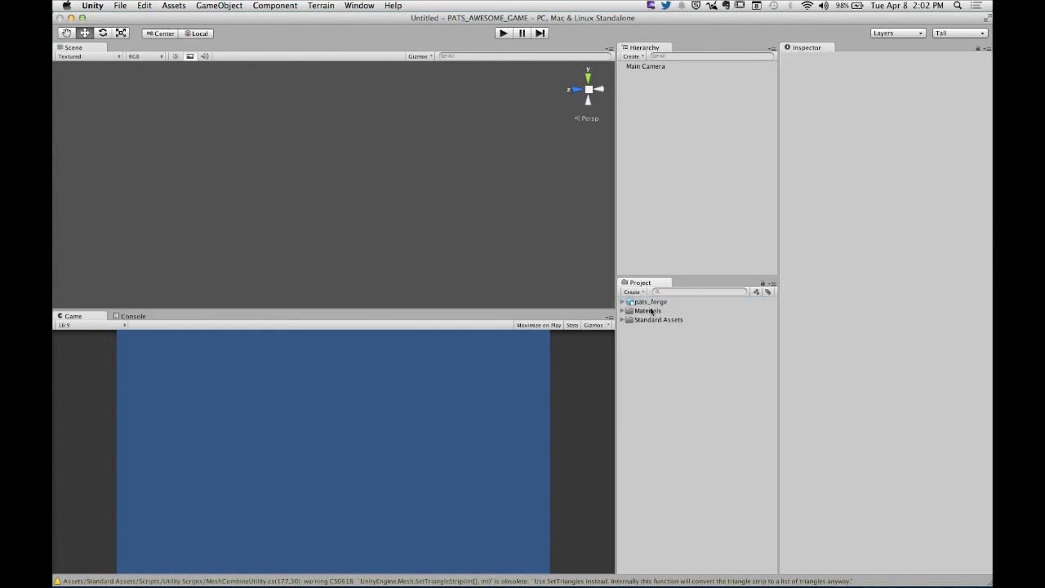
# - Inspect the imported pats_forge model's settings and preview, and review the materials in the Materials folder
pyautogui.click(652, 311)
pyautogui.click(658, 311)
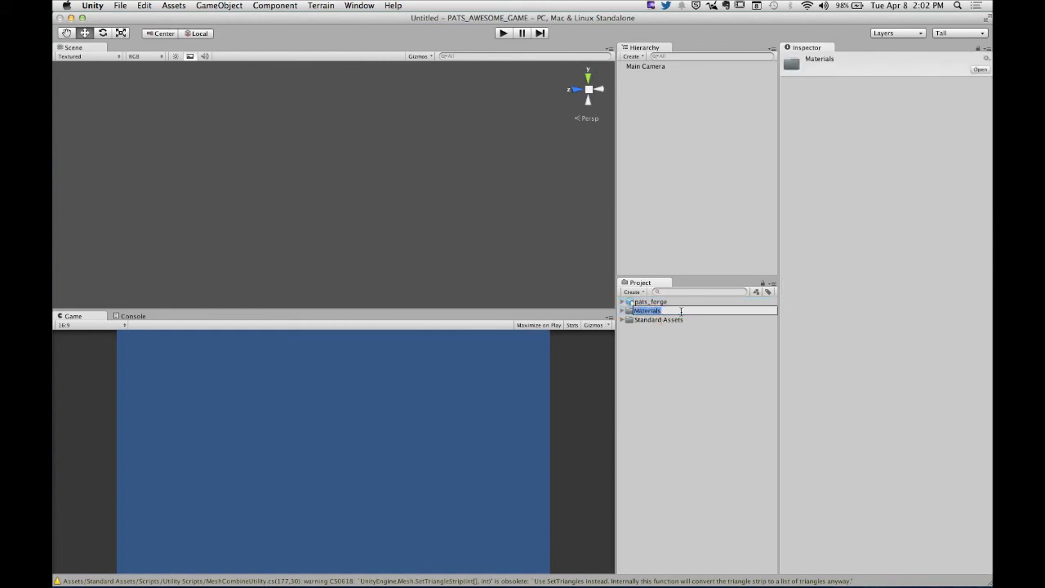
pyautogui.click(667, 343)
pyautogui.click(634, 302)
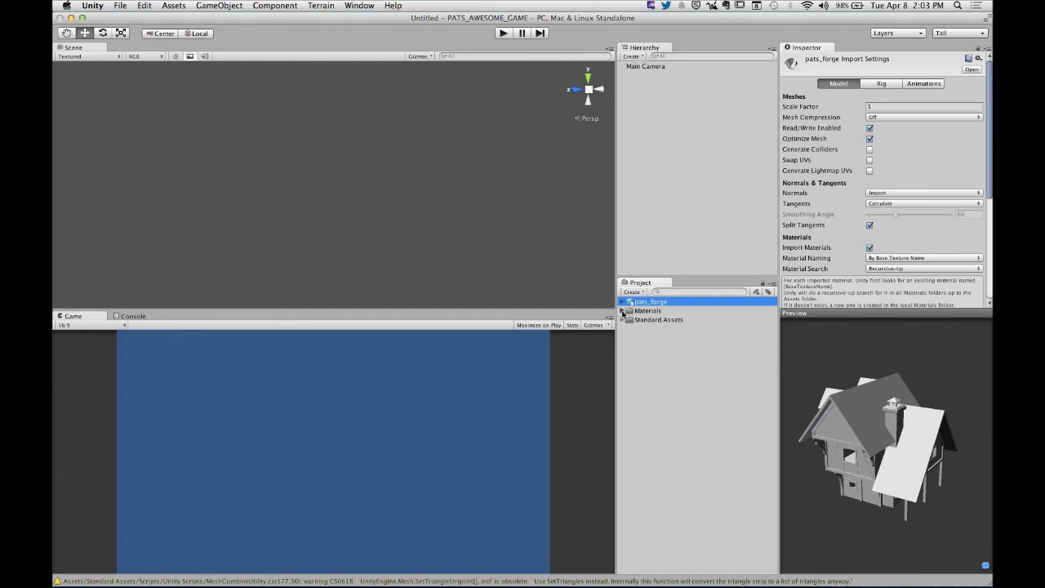
pyautogui.click(623, 311)
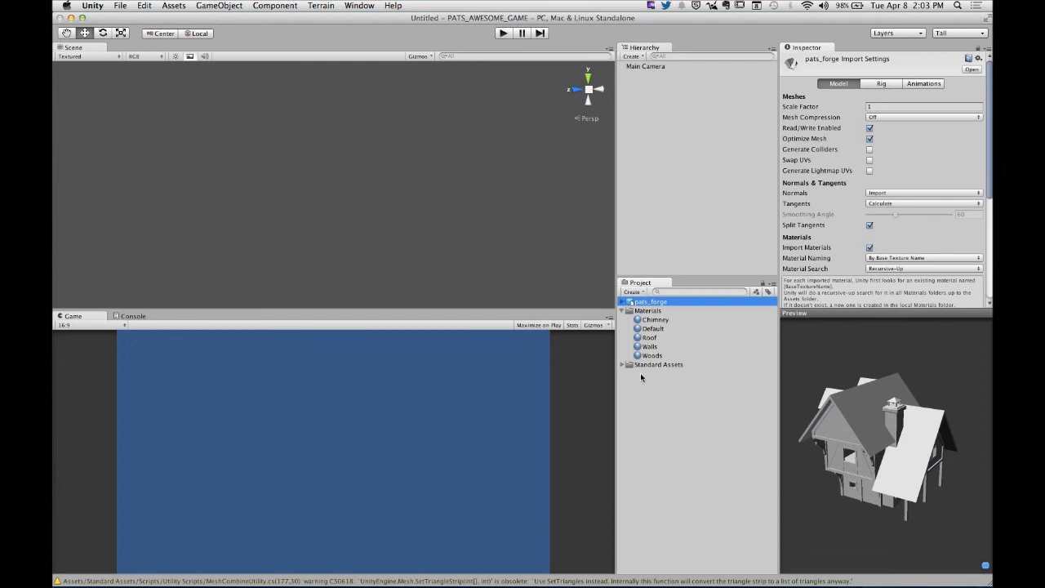
pyautogui.click(624, 311)
pyautogui.click(631, 333)
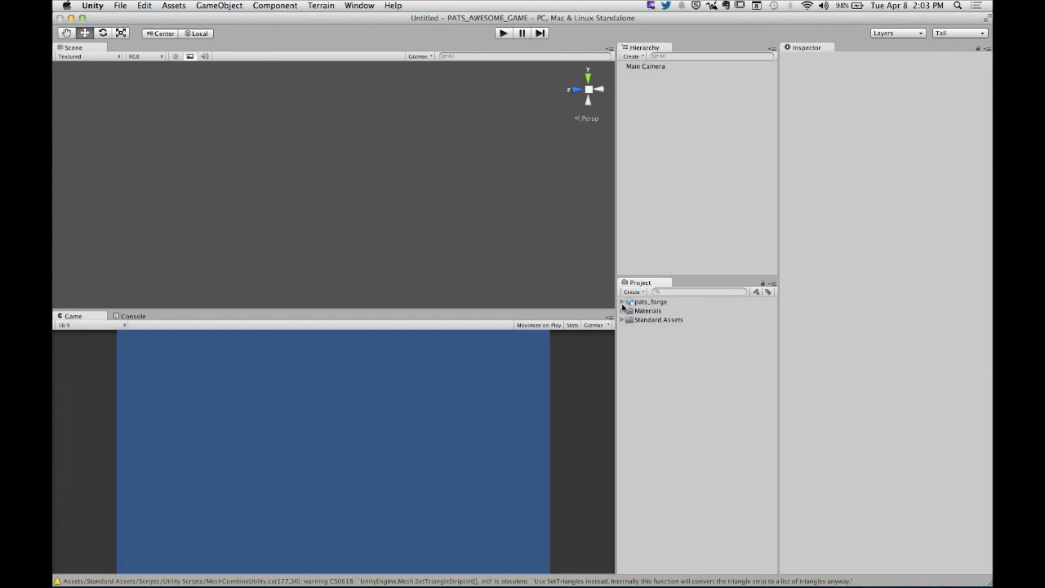
# - Expand the pats_forge asset and examine its Rough mesh from several angles in the preview
pyautogui.click(622, 302)
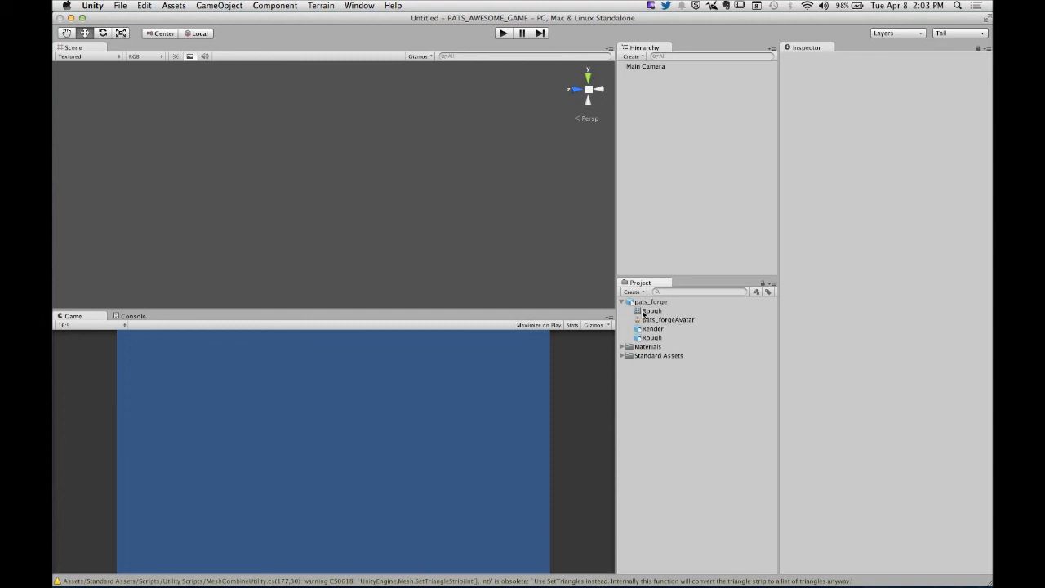
pyautogui.click(644, 312)
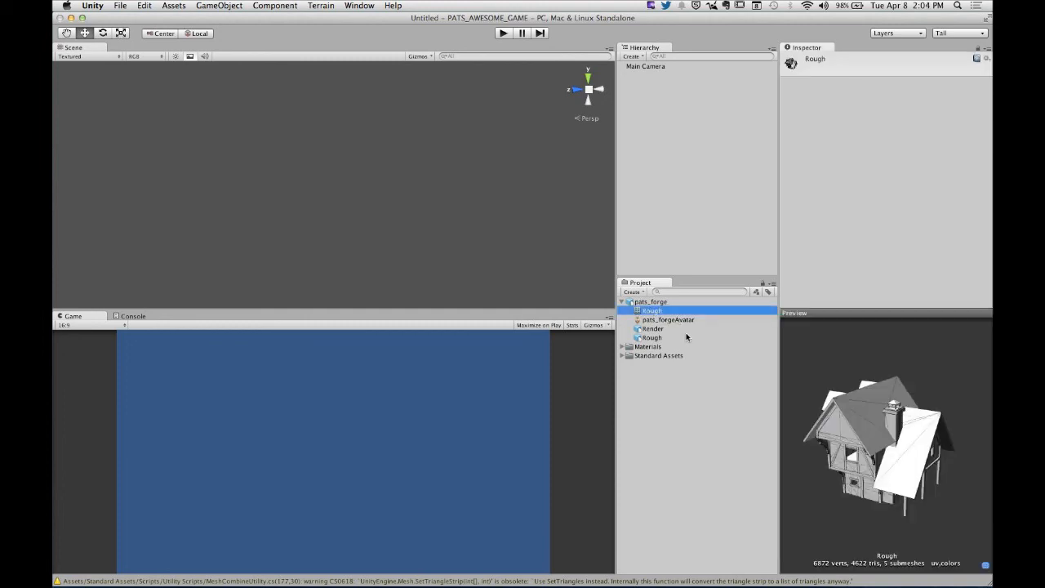
pyautogui.moveTo(921, 469); pyautogui.dragTo(818, 430)
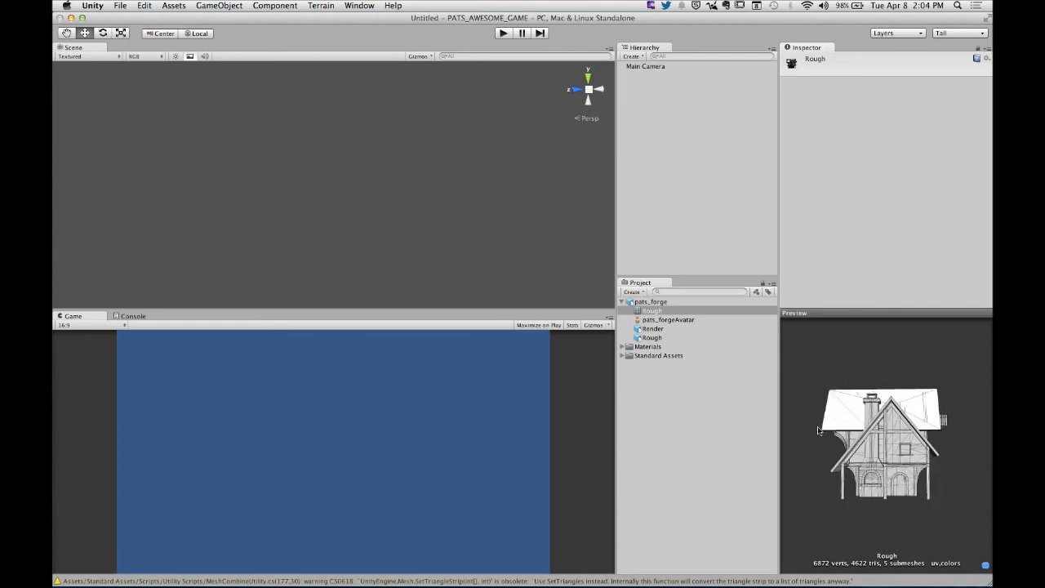
pyautogui.moveTo(925, 421); pyautogui.dragTo(871, 429)
# - Compare the properties of the pats_forge asset and its Rough mesh, pats_forgeAvatar, Render and Rough object components
pyautogui.click(674, 320)
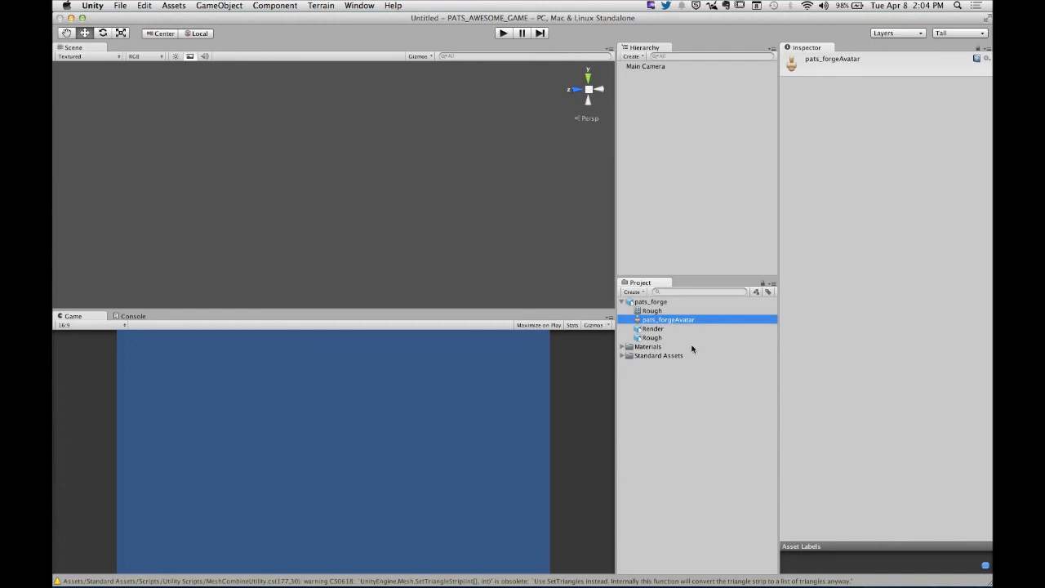
pyautogui.click(653, 328)
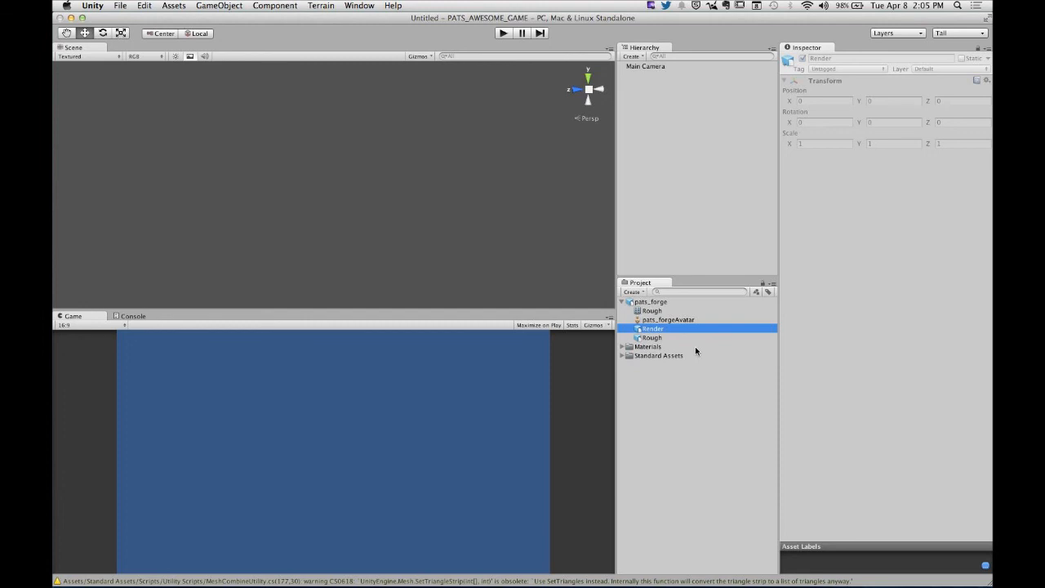
pyautogui.click(663, 338)
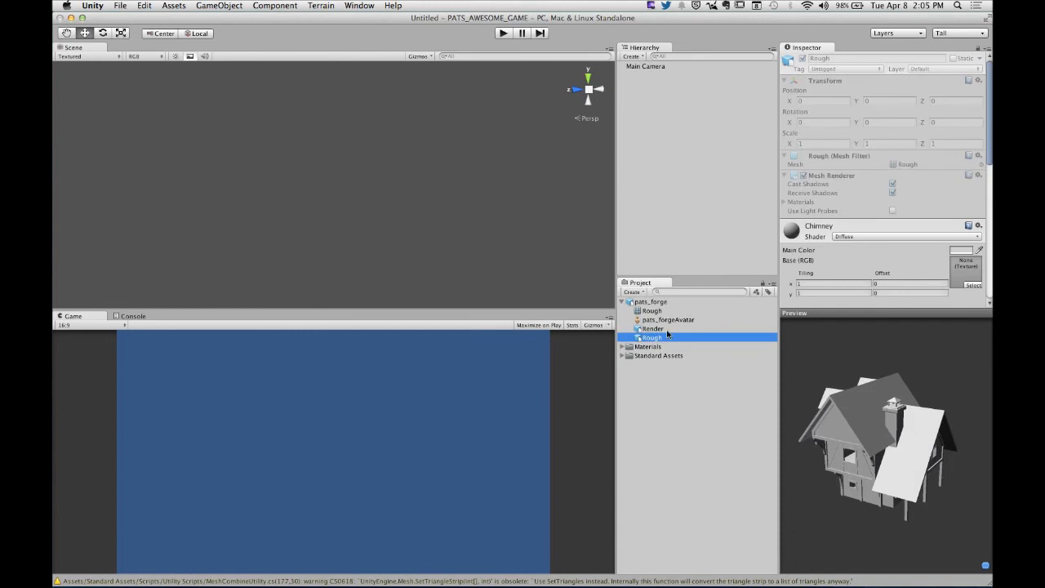
pyautogui.click(668, 329)
pyautogui.click(665, 338)
pyautogui.click(649, 304)
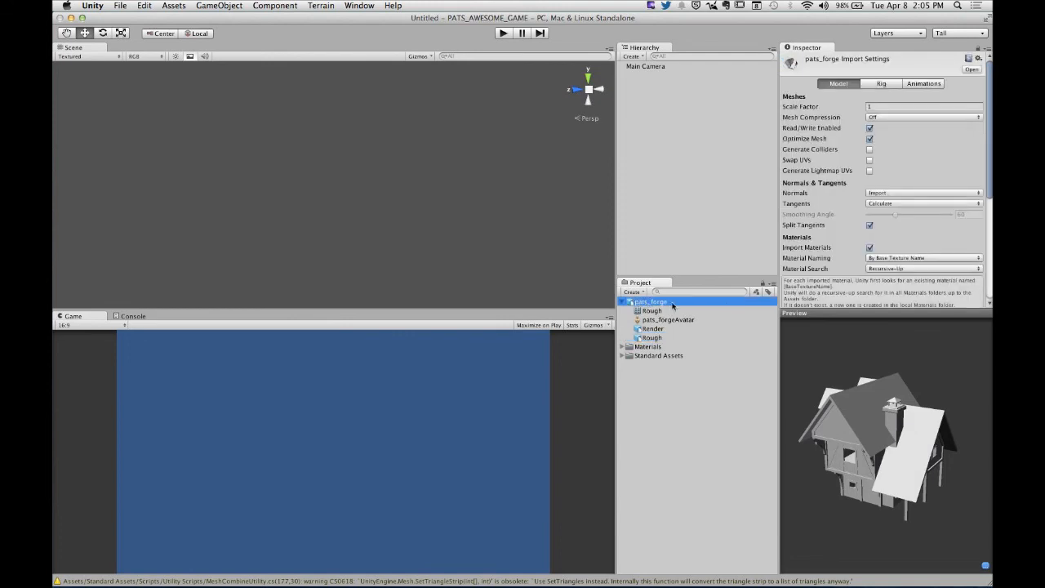
pyautogui.click(655, 312)
pyautogui.click(658, 320)
pyautogui.click(660, 329)
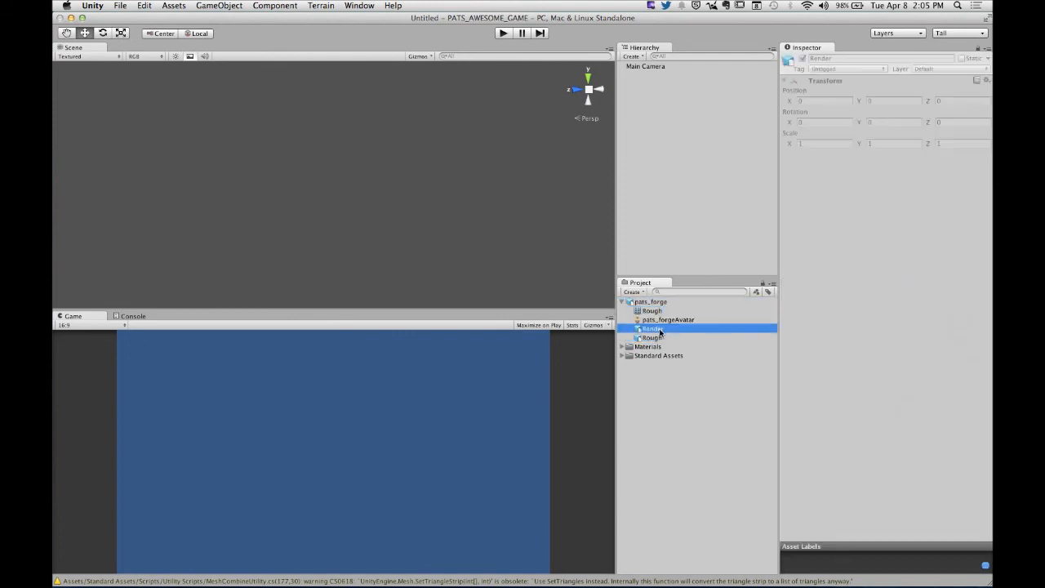
pyautogui.click(660, 337)
pyautogui.click(651, 302)
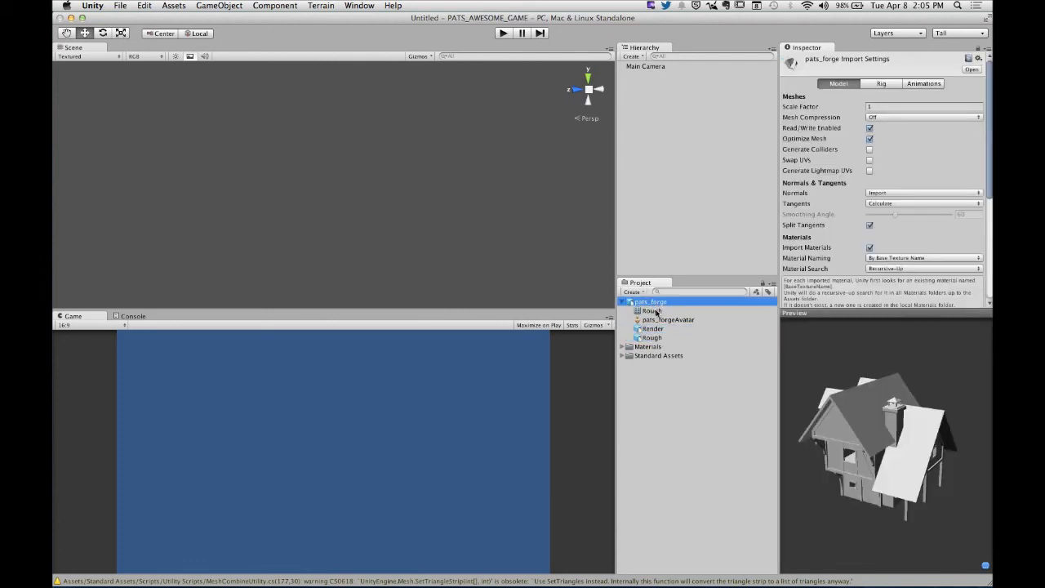
pyautogui.click(654, 311)
pyautogui.click(659, 330)
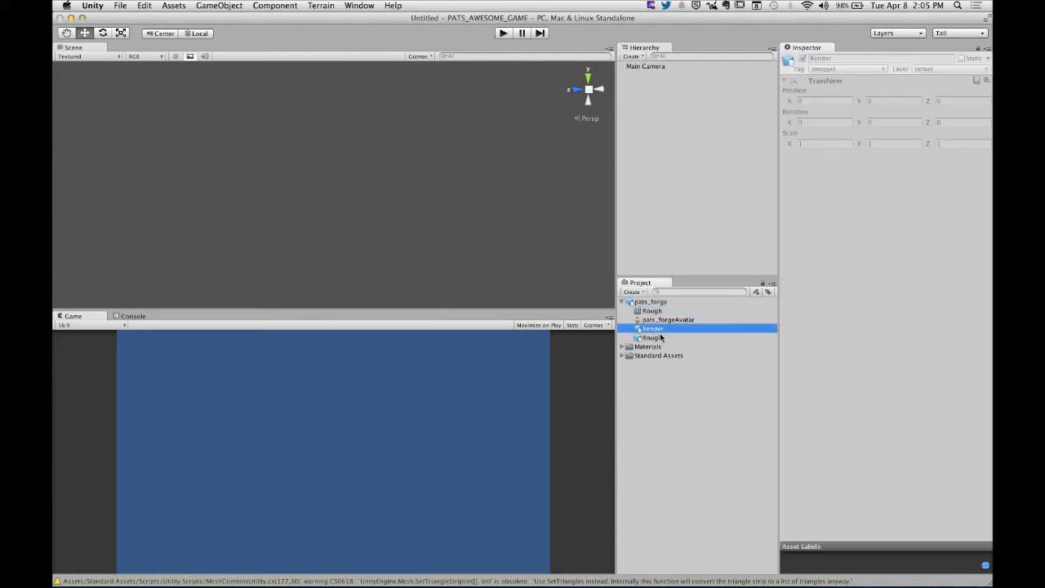
pyautogui.click(660, 338)
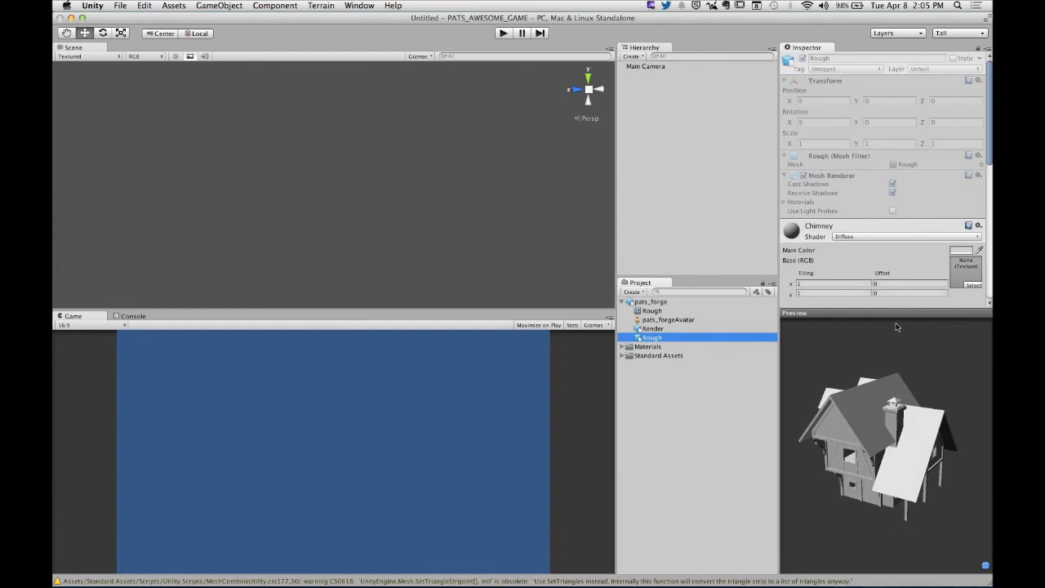
# - Shrink the preview area and collapse the Rough object's Transform, Mesh Filter, Mesh Renderer, Chimney, Walls, Roof and Woods sections
pyautogui.moveTo(900, 311); pyautogui.dragTo(910, 424)
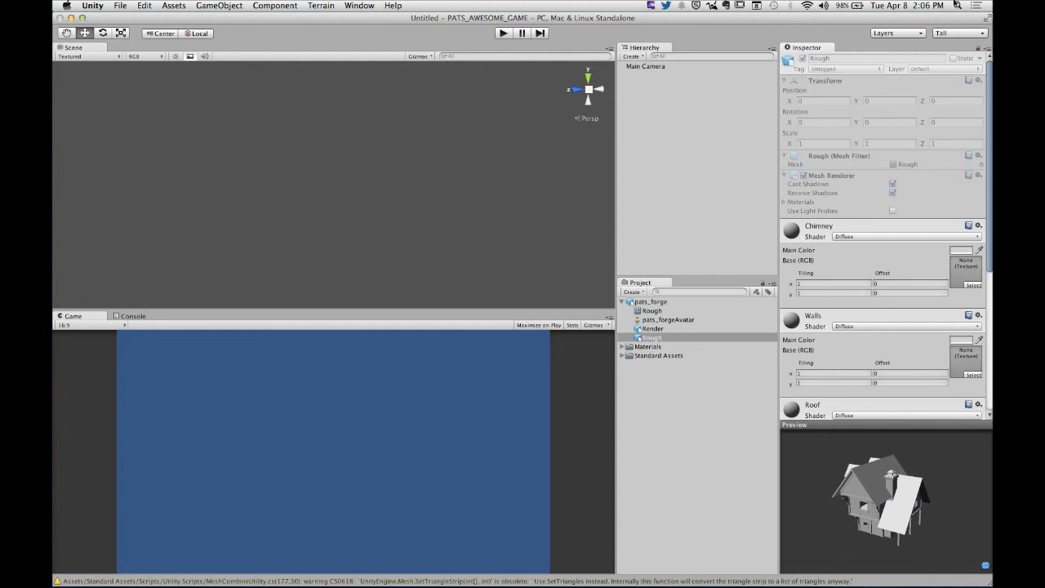
pyautogui.click(786, 82)
pyautogui.click(836, 91)
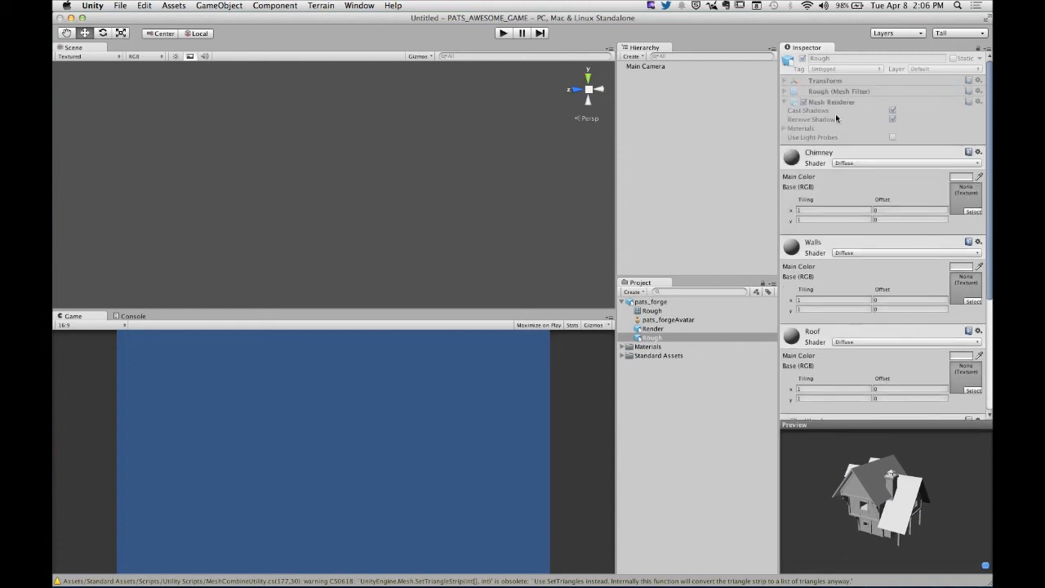
pyautogui.click(839, 103)
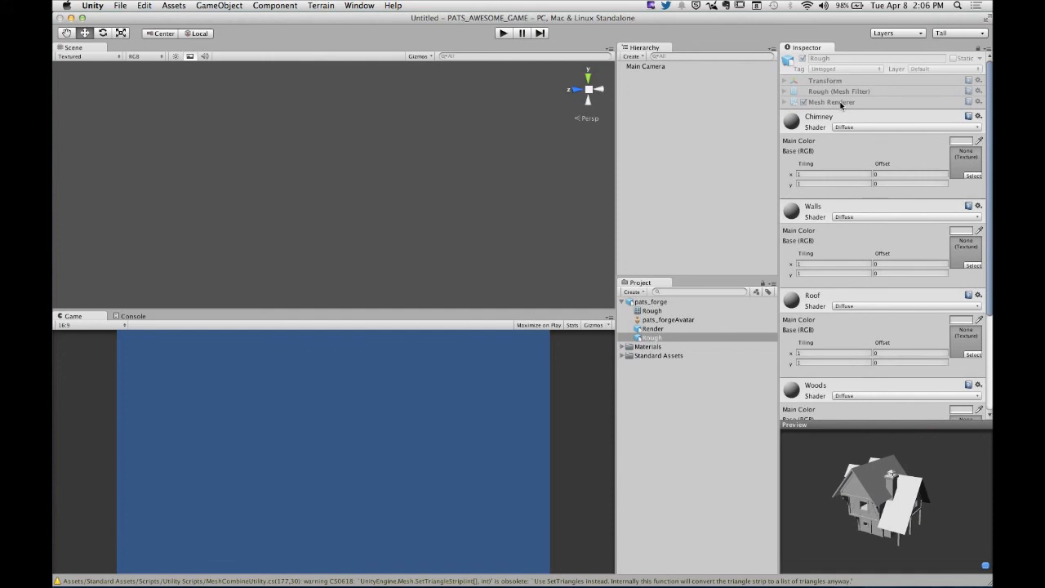
pyautogui.click(823, 129)
pyautogui.click(822, 158)
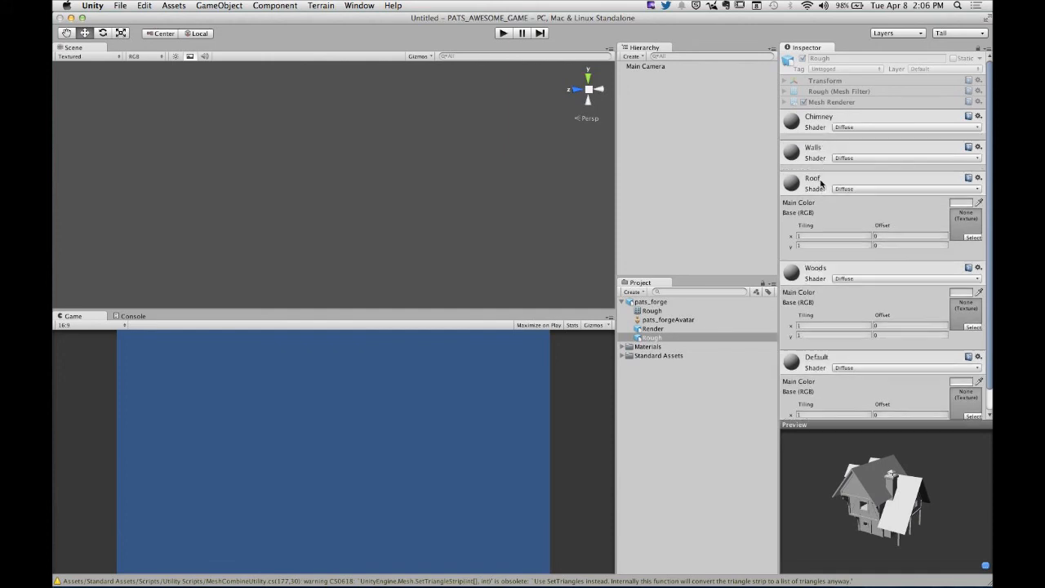
pyautogui.click(824, 180)
pyautogui.click(822, 208)
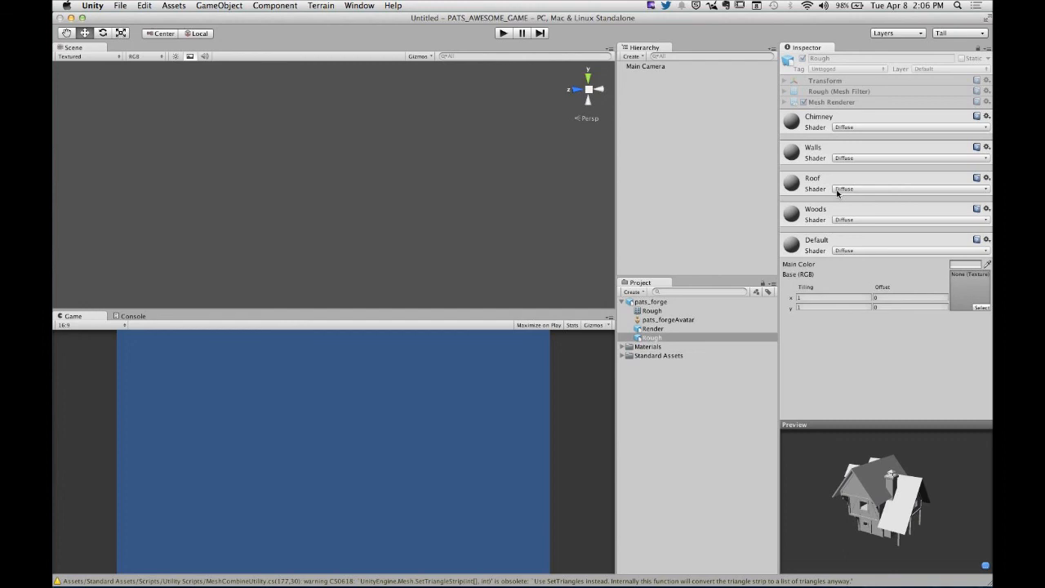
# - Check which mesh the Rough object's Mesh Filter uses, and compare the object with the Rough mesh and the pats_forge asset
pyautogui.click(821, 92)
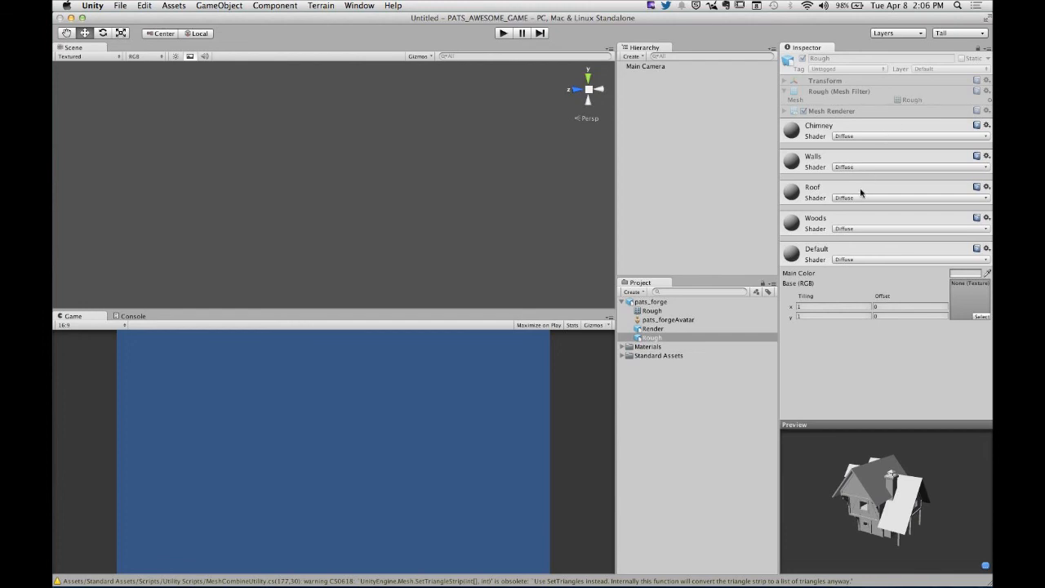
pyautogui.click(658, 312)
pyautogui.click(657, 302)
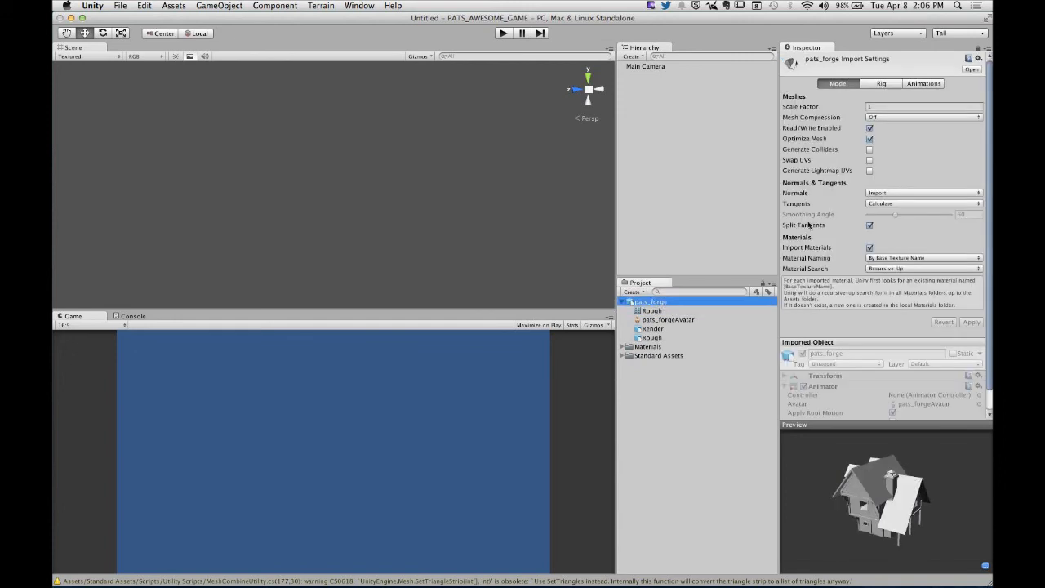
pyautogui.click(663, 338)
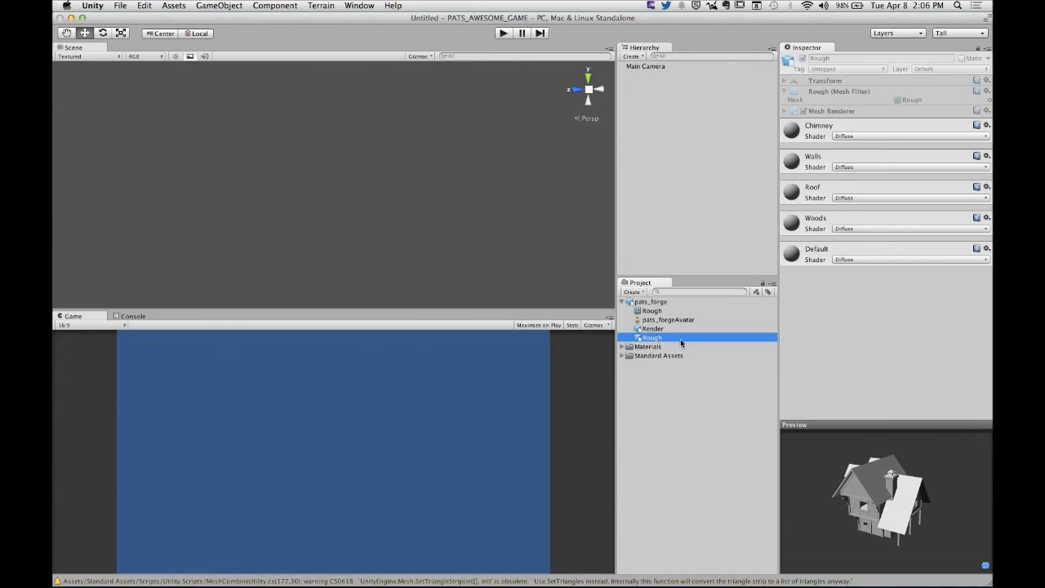
# - Review the model import settings of pats_forge, trying Generate Lightmap UVs and turning it off again
pyautogui.click(645, 303)
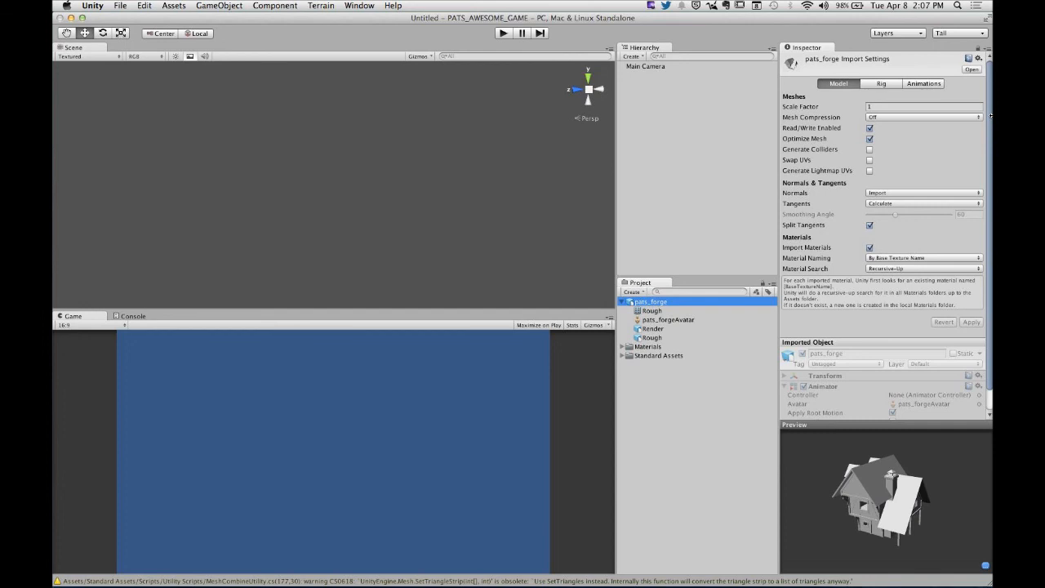
pyautogui.click(877, 107)
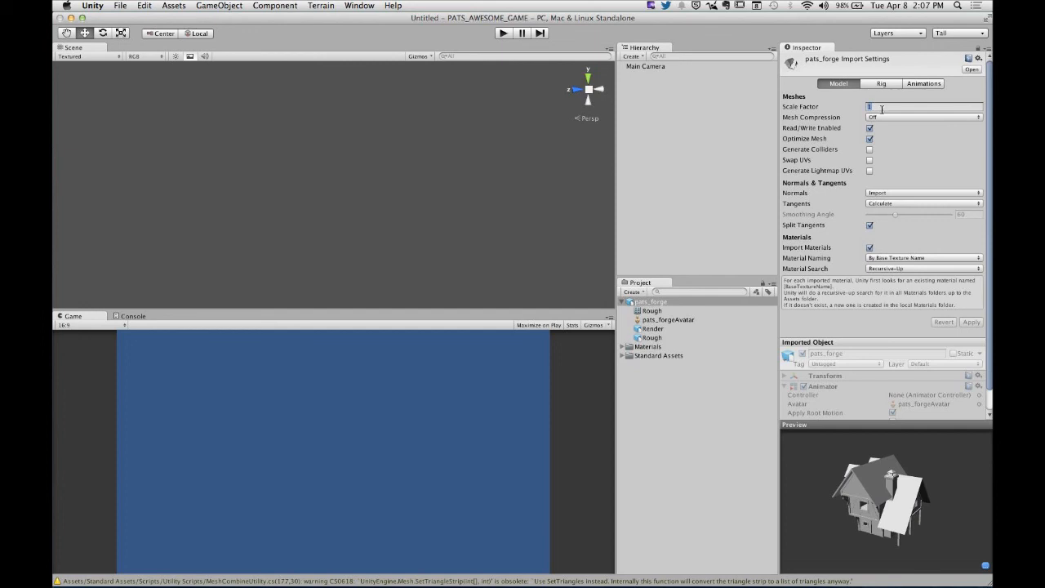
pyautogui.click(869, 160)
pyautogui.click(869, 172)
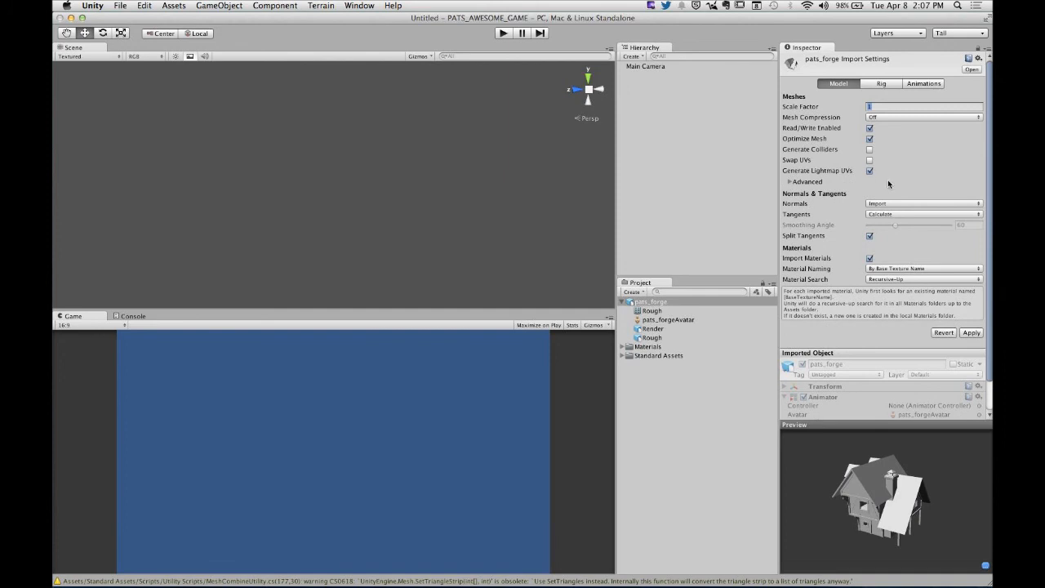
pyautogui.click(870, 170)
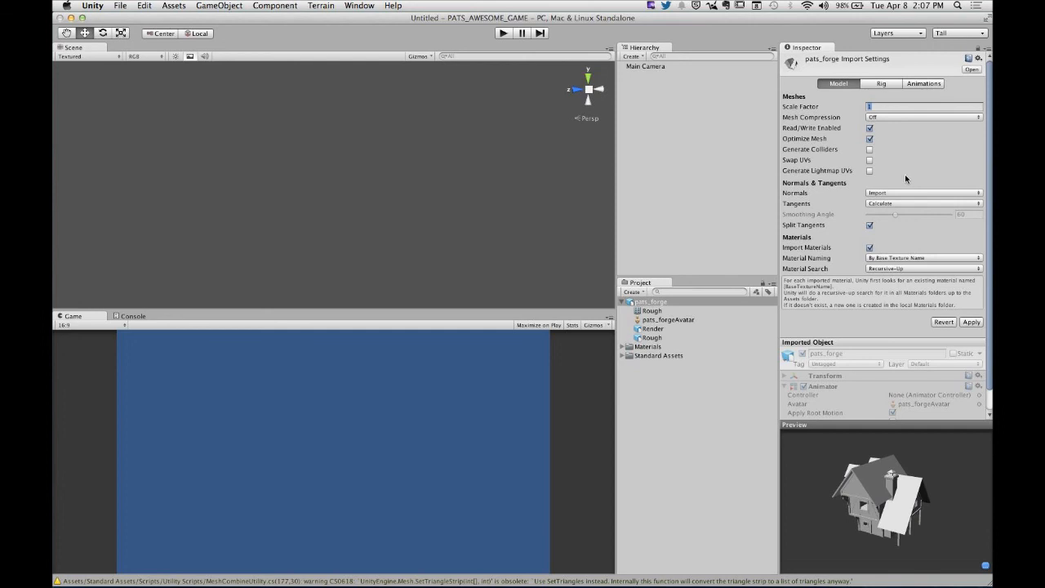
pyautogui.scroll(-2, 908, 183)
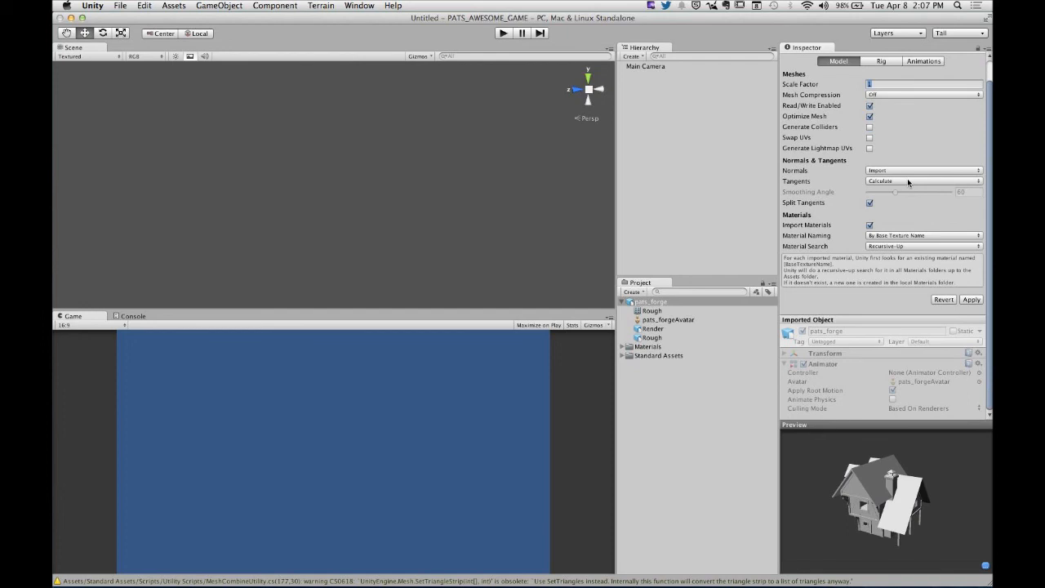
# - Revert the unapplied import settings, set the pats_forge rig's Animation Type to None and apply it
pyautogui.click(882, 62)
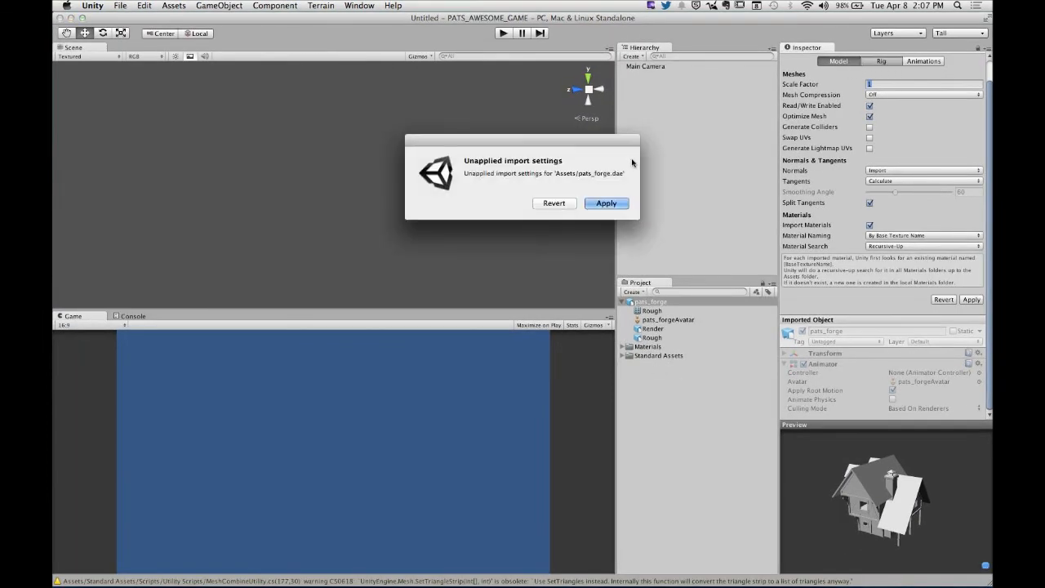
pyautogui.click(556, 204)
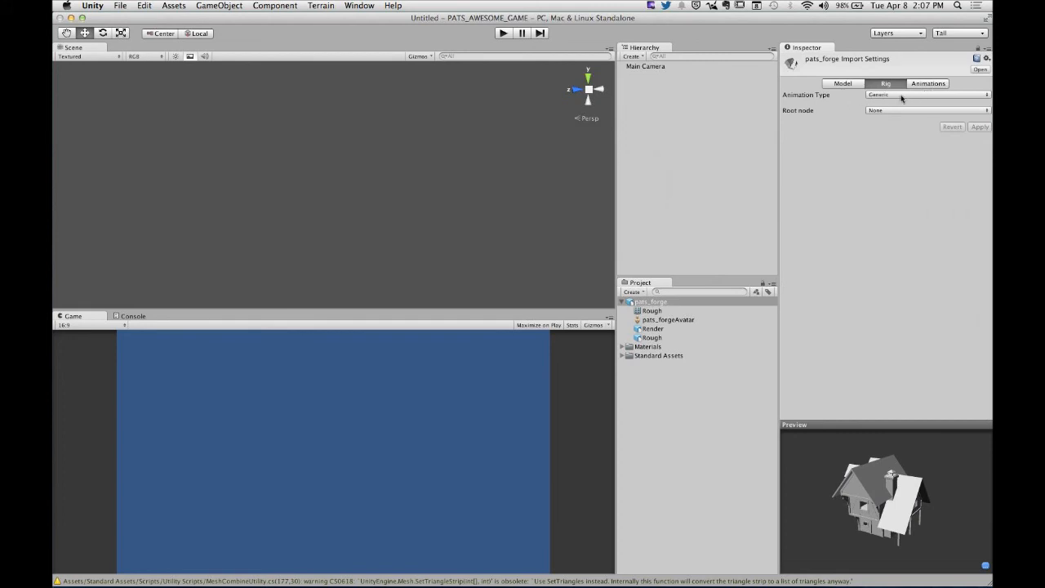
pyautogui.click(986, 95)
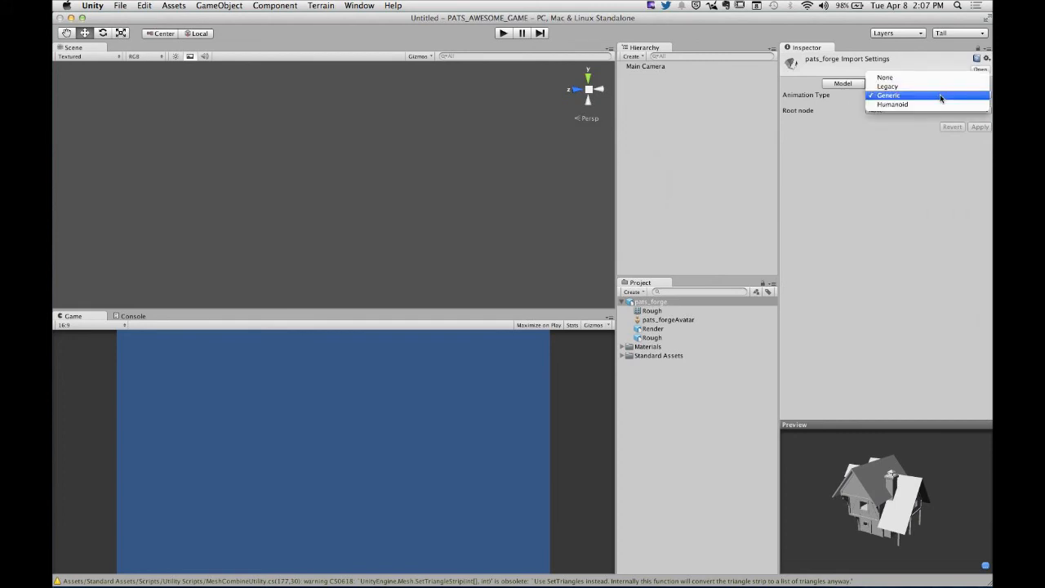
pyautogui.click(808, 104)
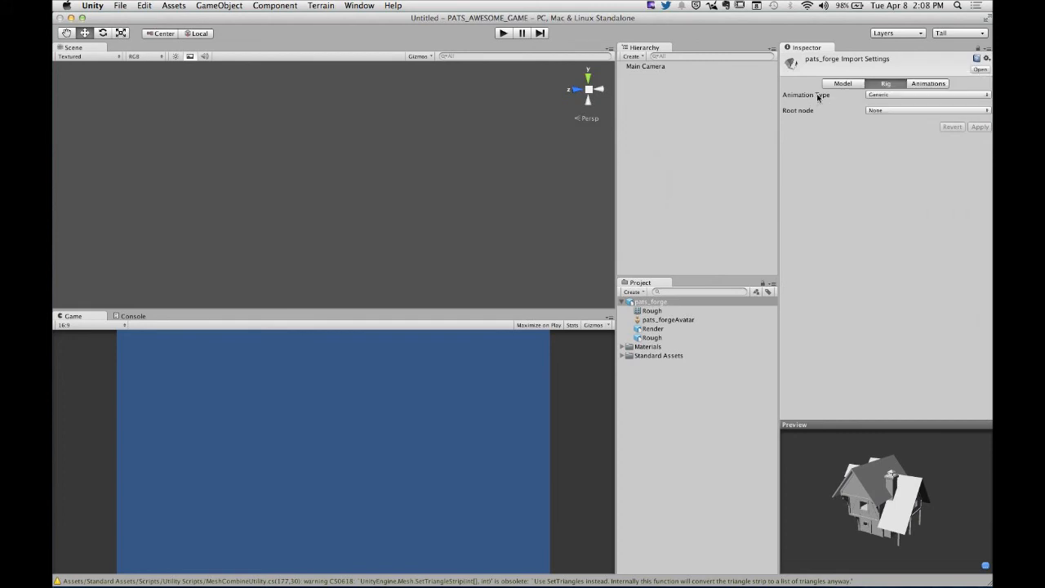
pyautogui.click(902, 95)
pyautogui.click(898, 78)
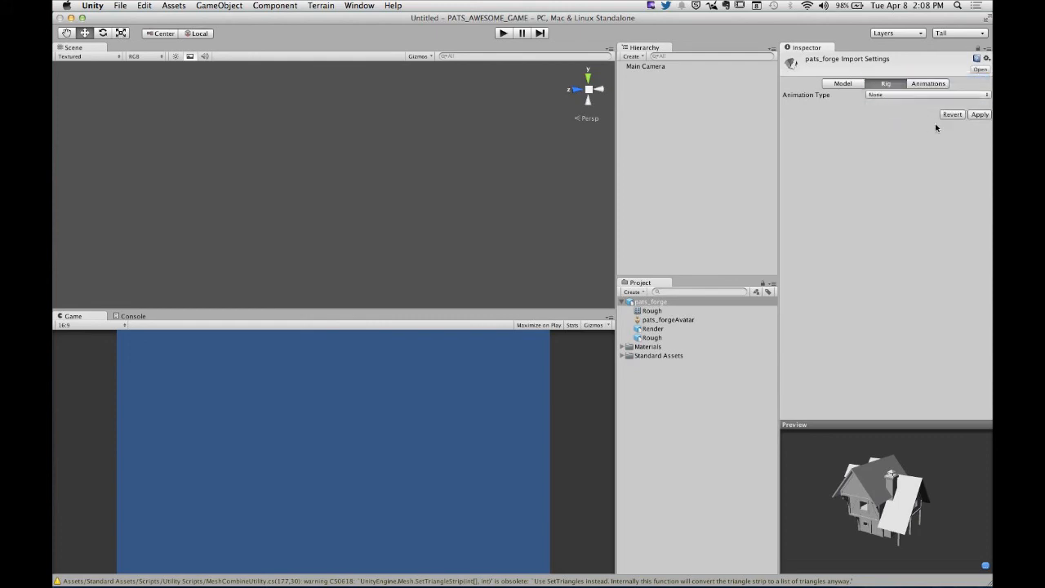
pyautogui.click(978, 115)
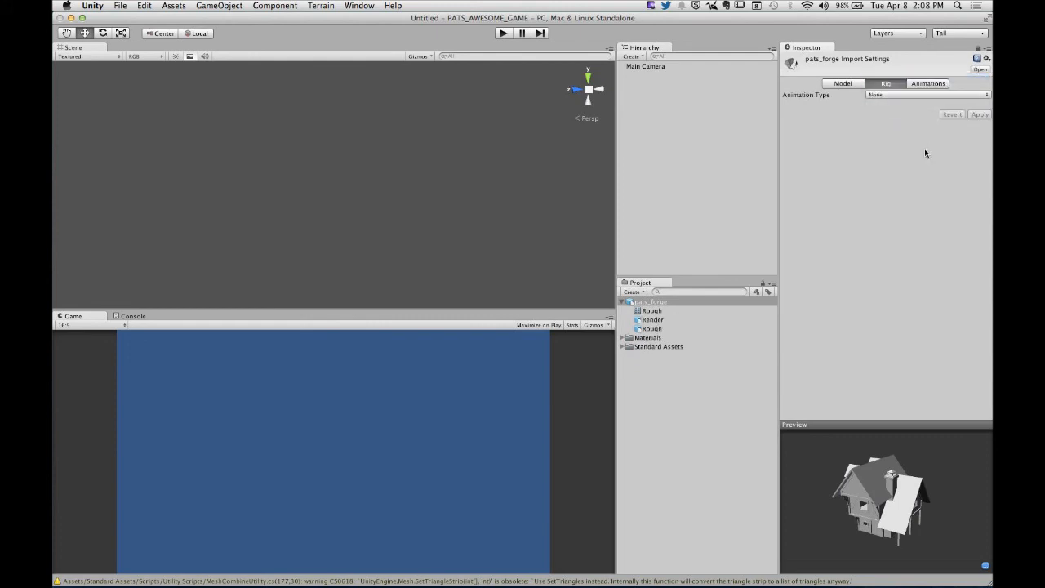
# - Check the Rough mesh, Render and Rough object components remaining inside the pats_forge asset
pyautogui.click(648, 311)
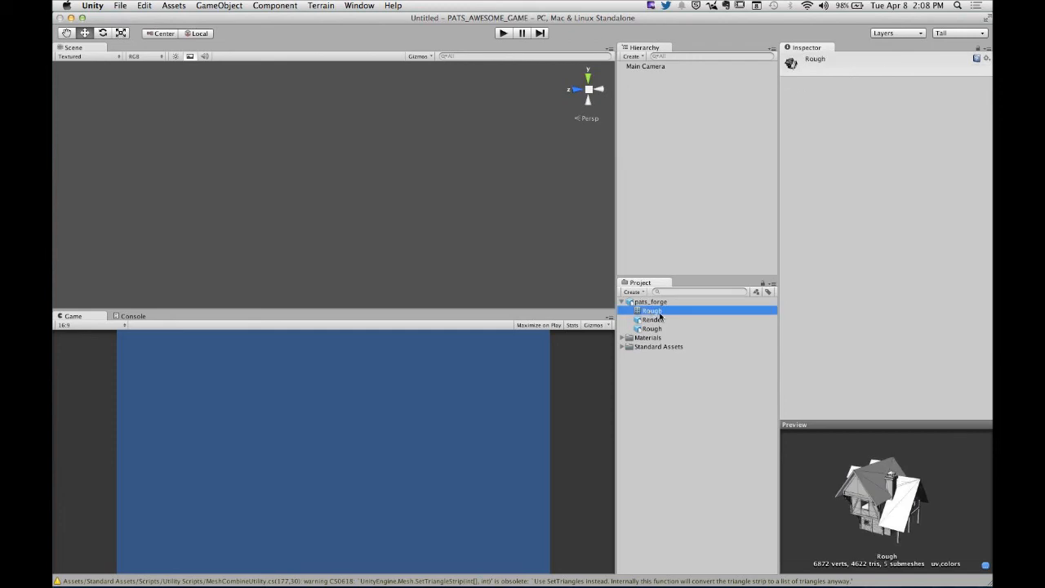
pyautogui.click(658, 323)
pyautogui.click(655, 328)
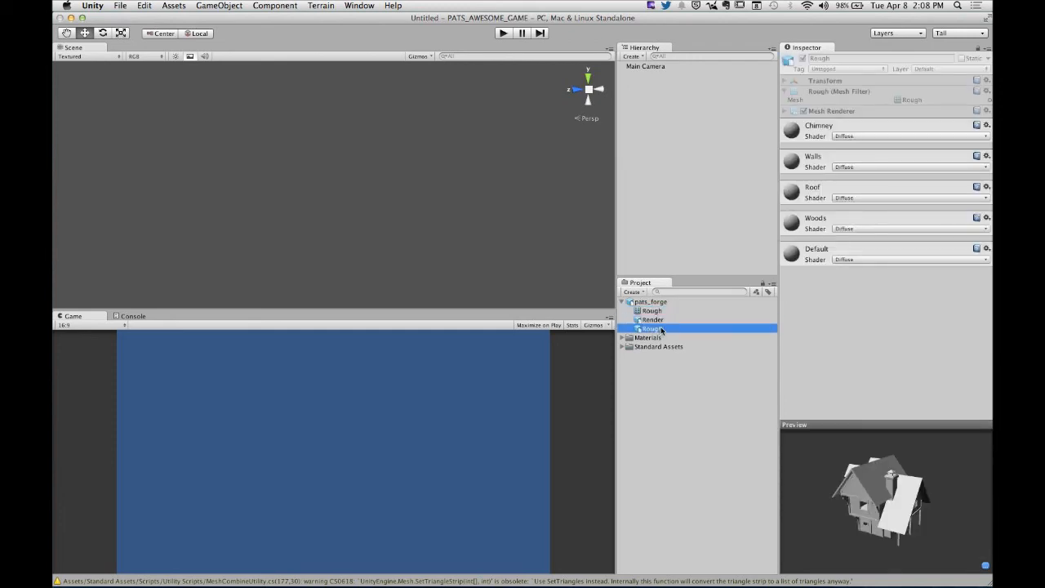
# - Turn off Import Animation for the pats_forge asset and collapse the asset in the project
pyautogui.click(697, 303)
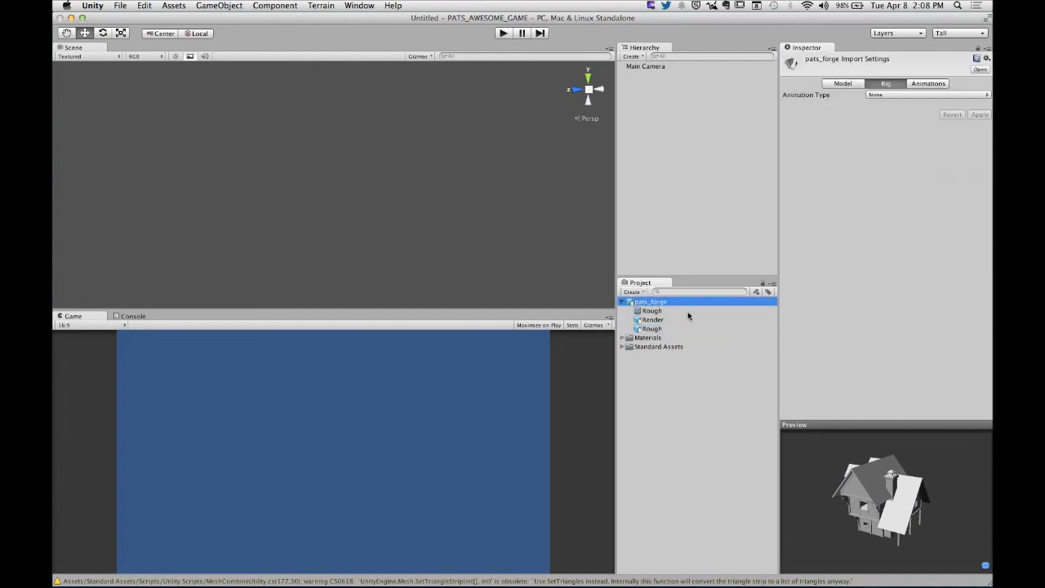
pyautogui.click(938, 85)
pyautogui.click(869, 95)
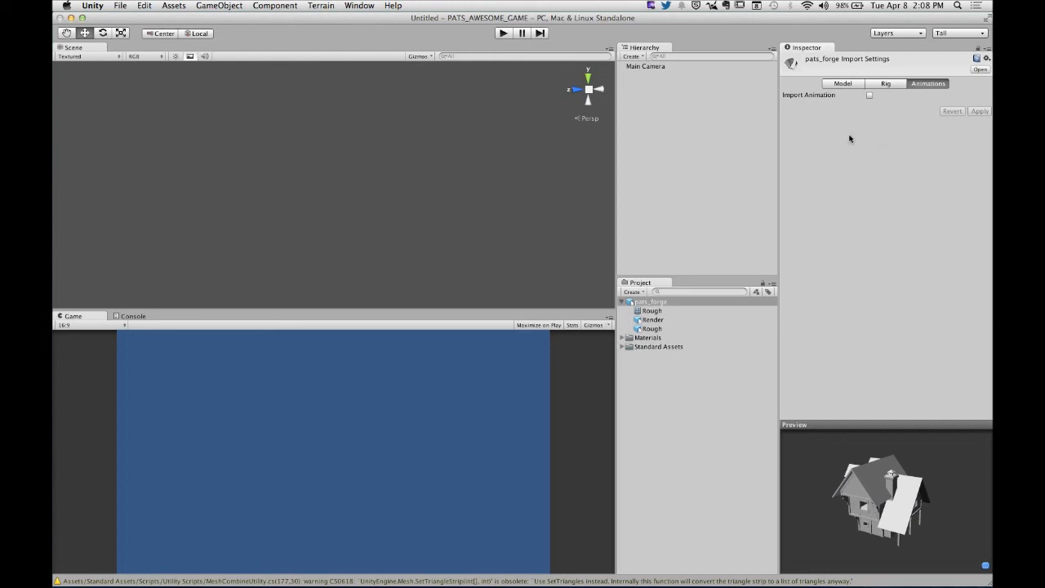
pyautogui.click(702, 400)
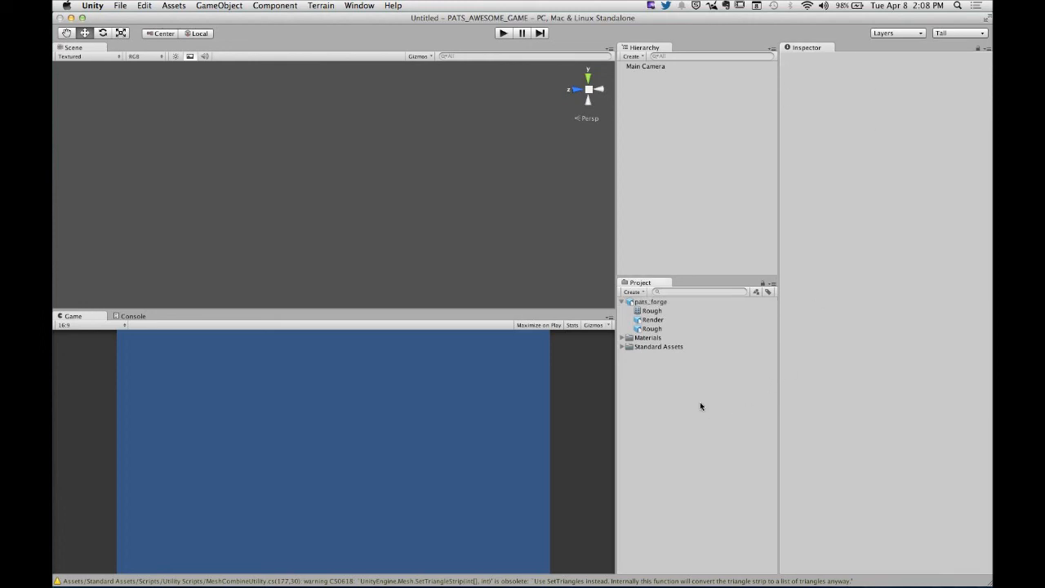
pyautogui.click(622, 302)
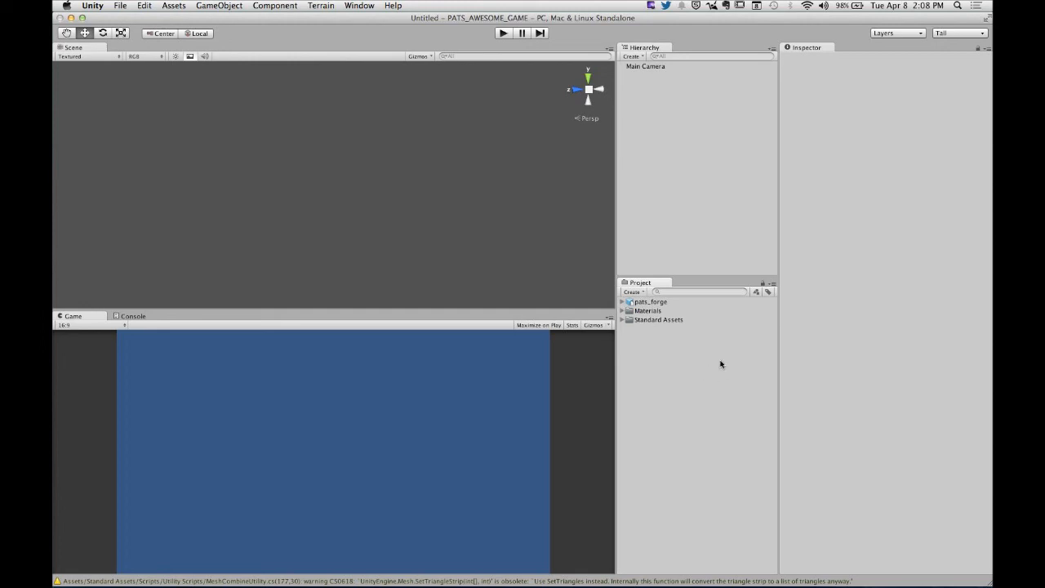
# - Inspect the Library, Temp and Assets subfolders of the PATS_AWESOME_GAME folder in Finder, and return to Unity
pyautogui.moveTo(296, 573)
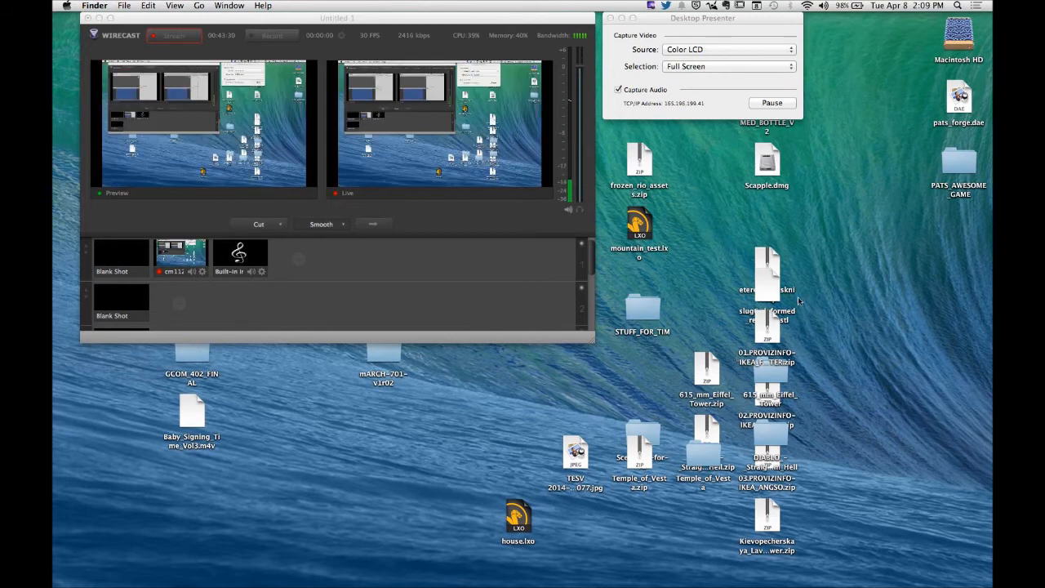
pyautogui.click(941, 171)
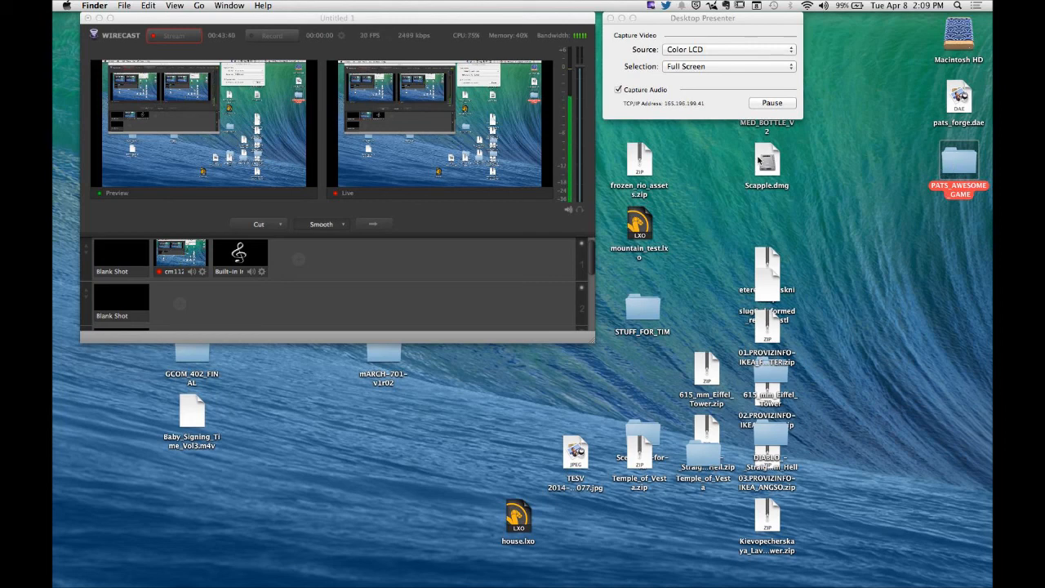
pyautogui.press('super+o')
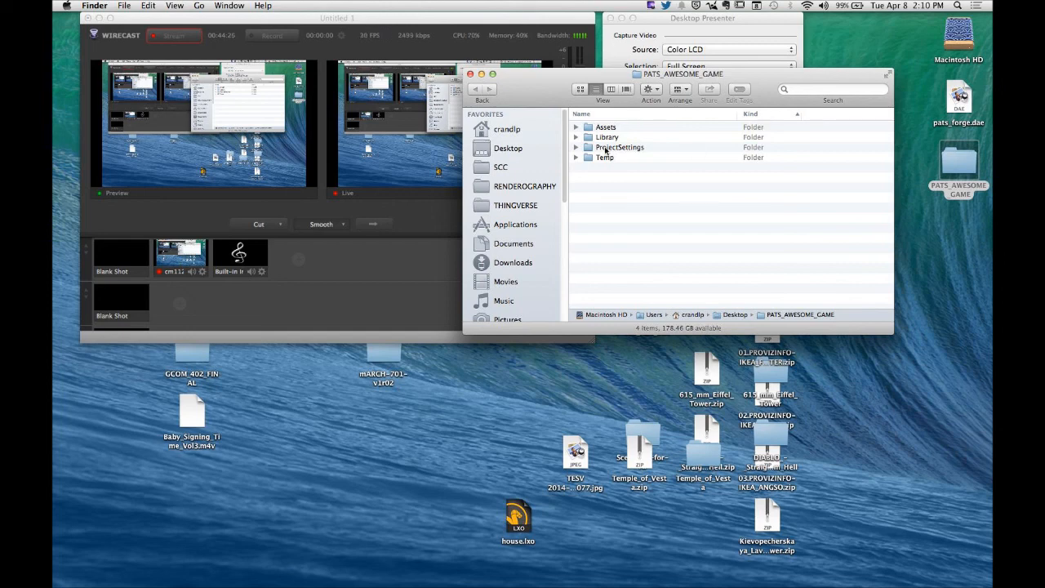
pyautogui.click(577, 137)
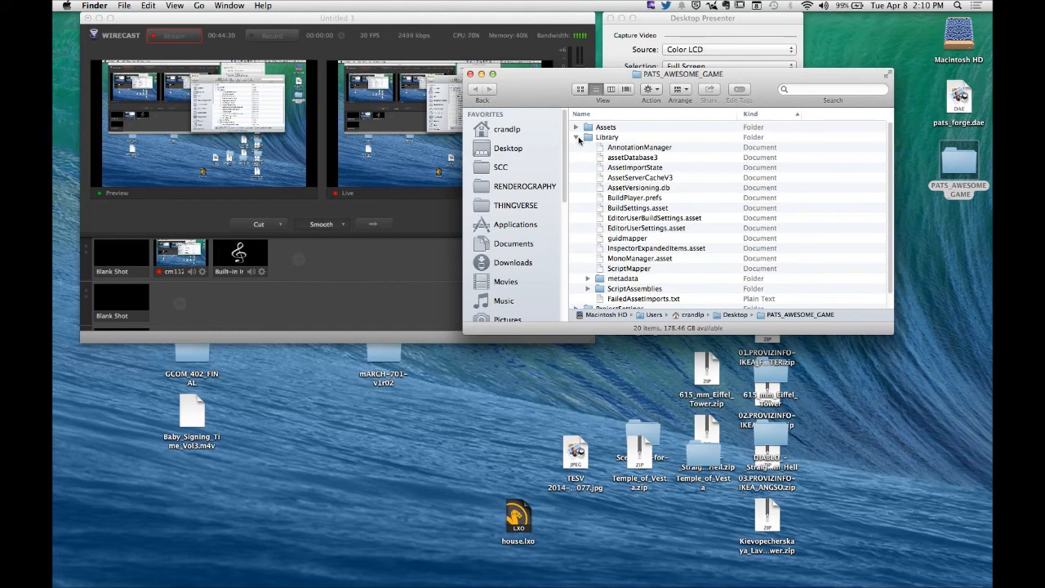
pyautogui.click(576, 137)
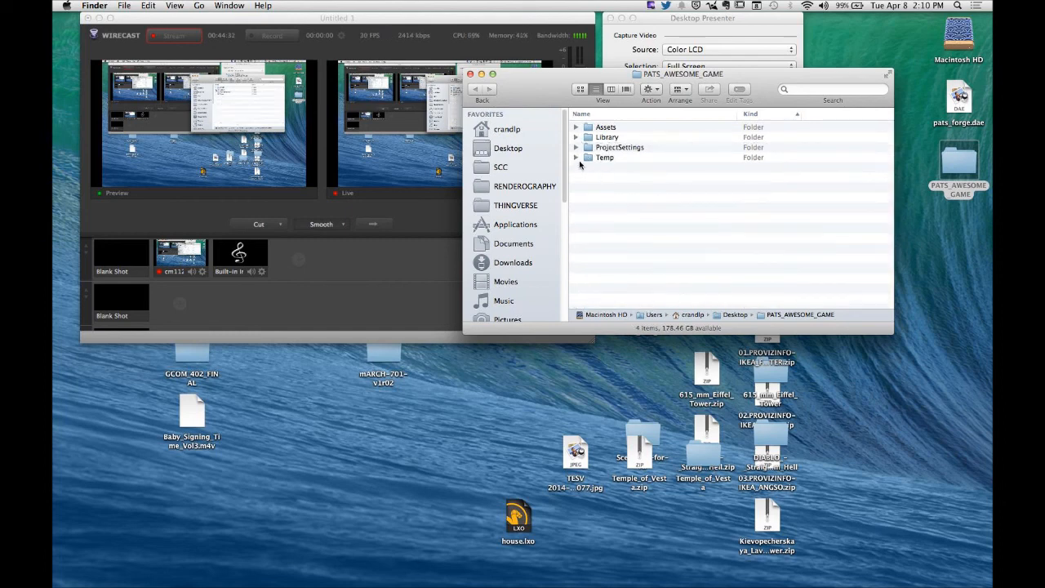
pyautogui.click(576, 156)
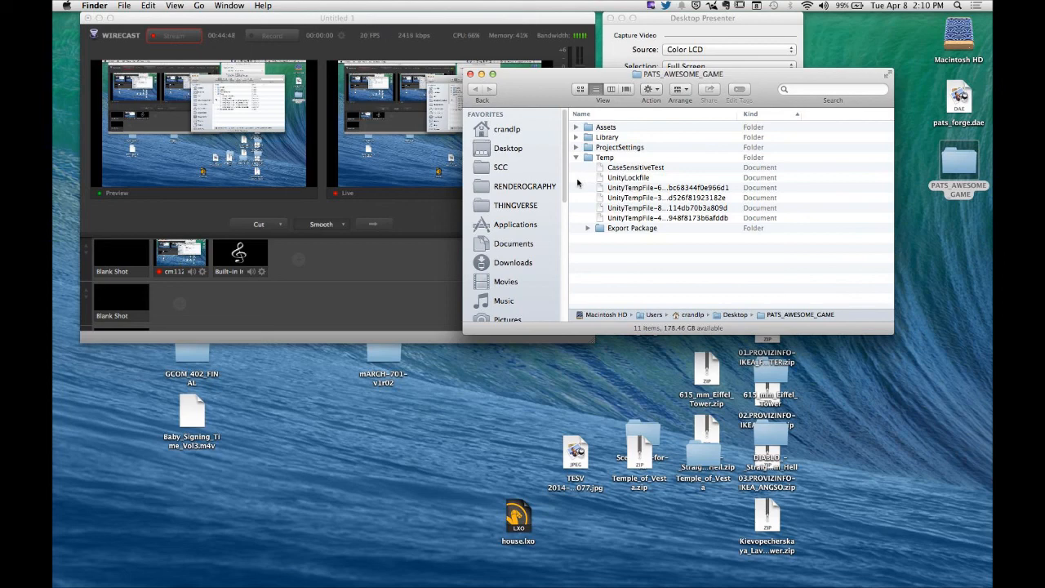
pyautogui.click(577, 157)
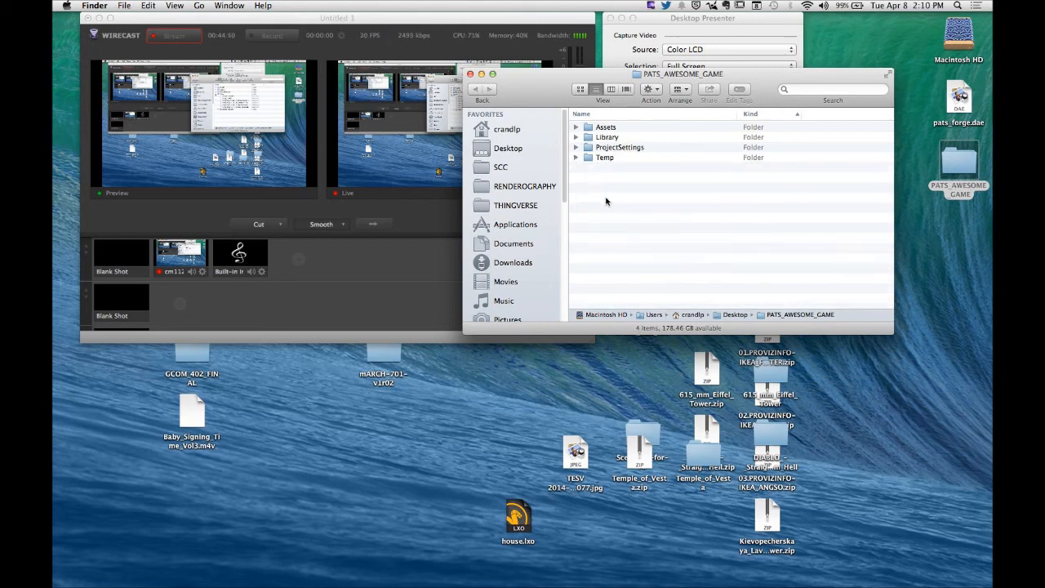
pyautogui.click(576, 128)
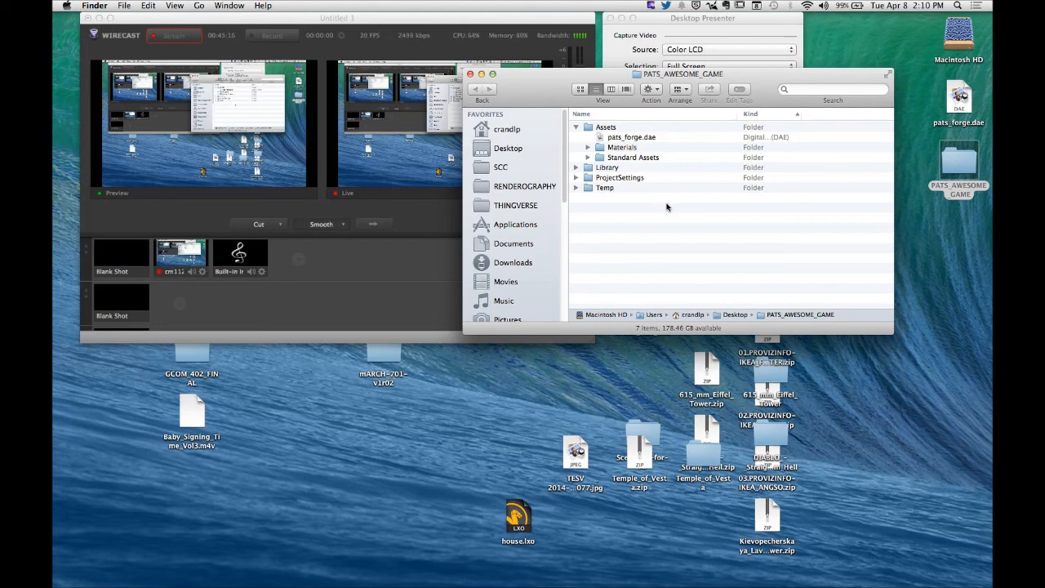
pyautogui.moveTo(608, 572)
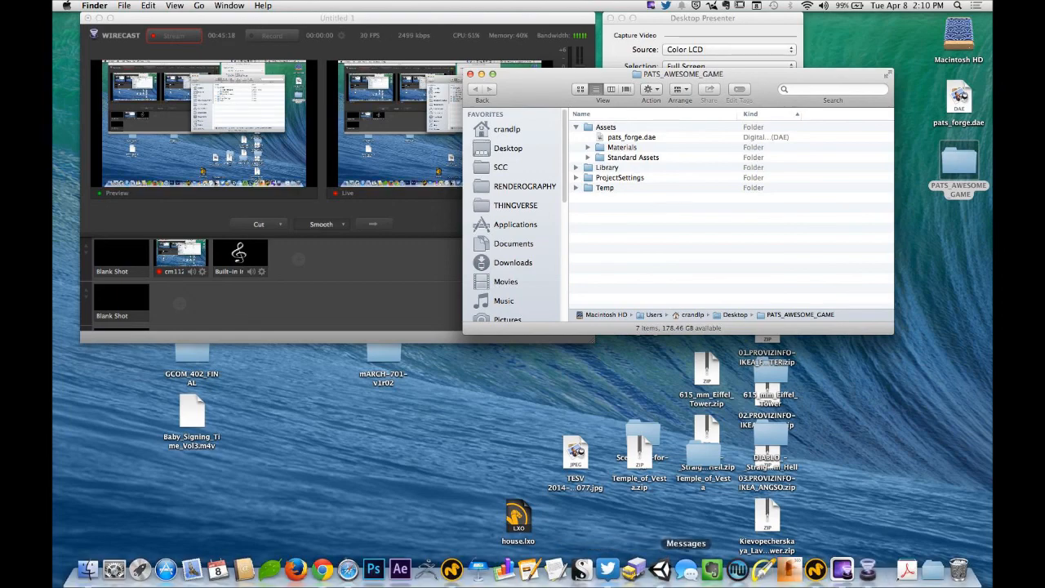
pyautogui.click(659, 570)
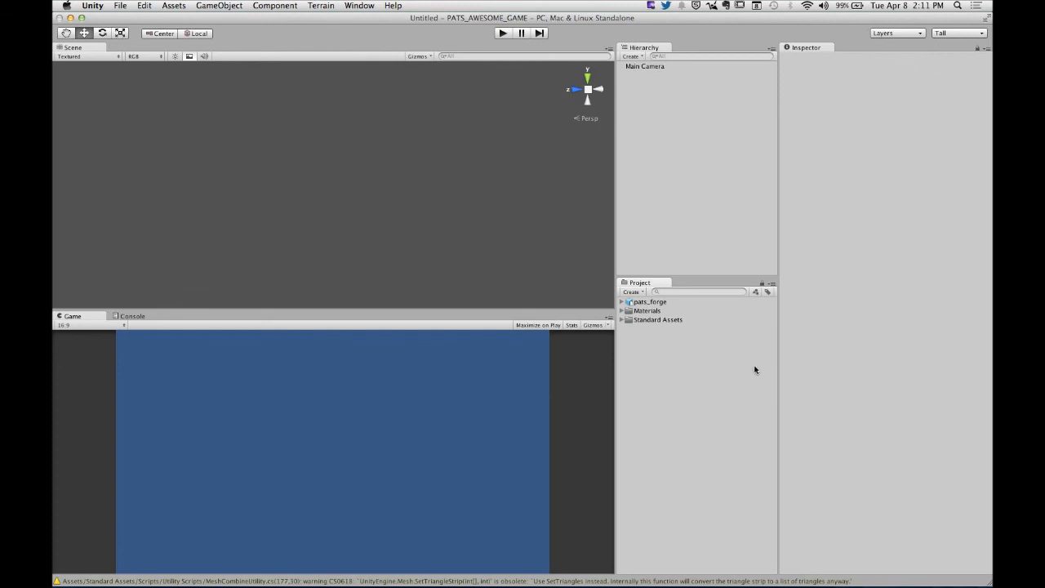
# - Switch to Finder and open the 3D STUFF folder in a second window beside the PATS_AWESOME_GAME window
pyautogui.press('super+Tab')
pyautogui.click(299, 292)
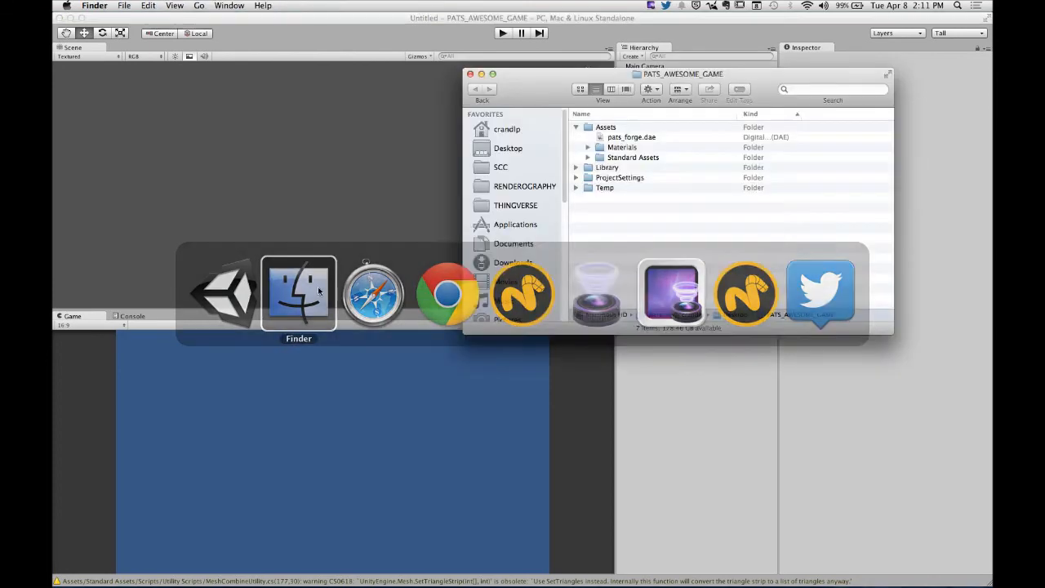
pyautogui.moveTo(560, 89); pyautogui.dragTo(587, 86)
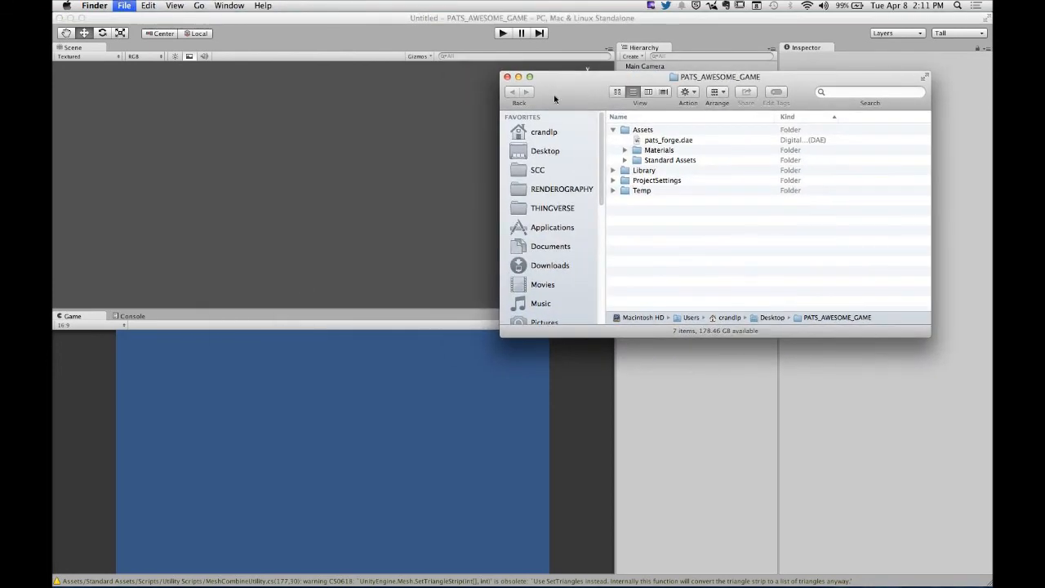
pyautogui.press('super+n')
pyautogui.moveTo(529, 107); pyautogui.dragTo(390, 80)
pyautogui.click(209, 128)
pyautogui.doubleClick(210, 128)
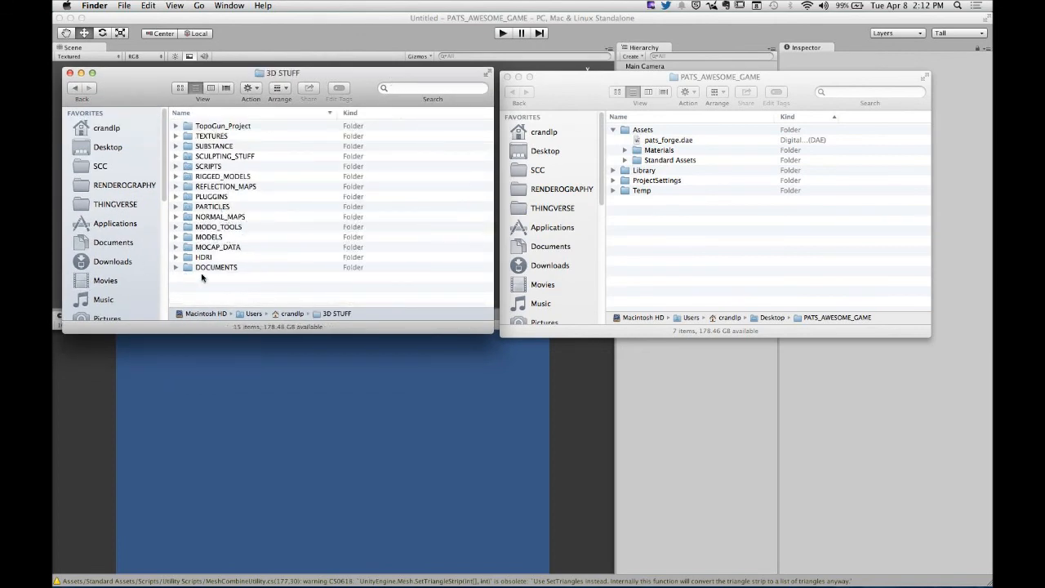
# - Sort the 3D STUFF folder by name in ascending order and open its TEXTURES/WOOD_TEXTURES subfolder
pyautogui.click(211, 114)
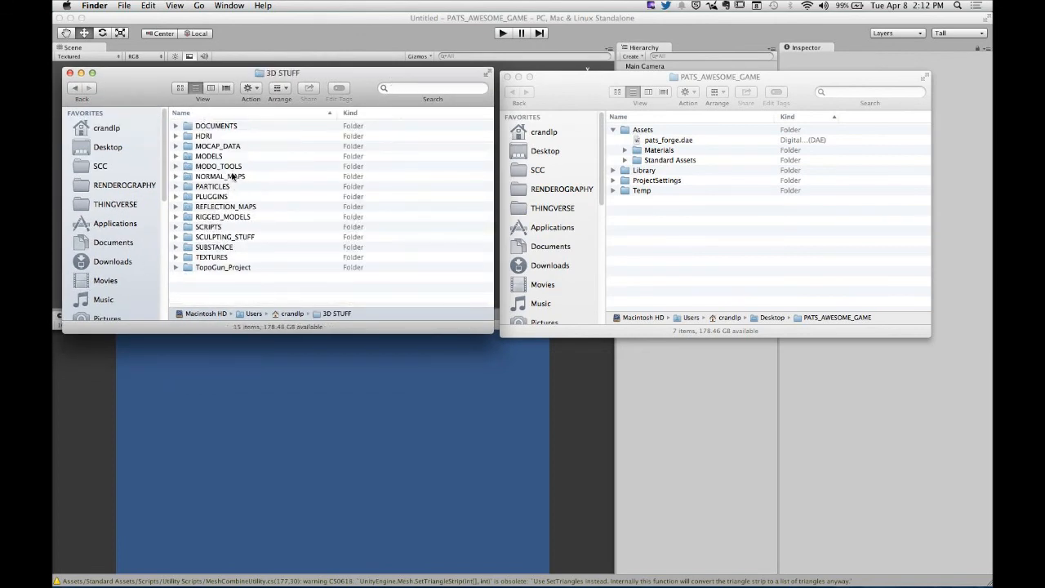
pyautogui.doubleClick(210, 258)
pyautogui.scroll(-5, 286, 262)
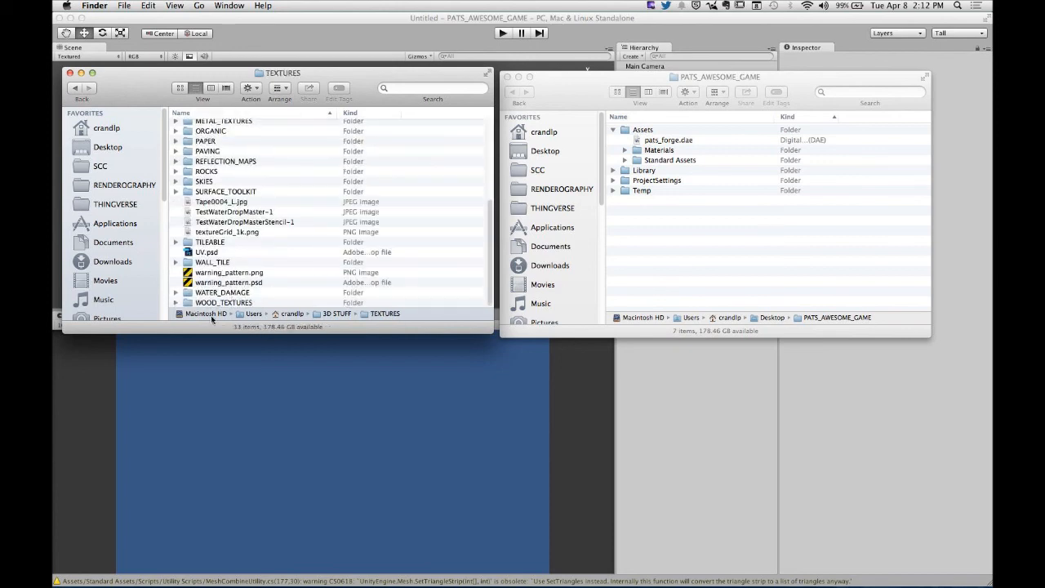
pyautogui.doubleClick(217, 304)
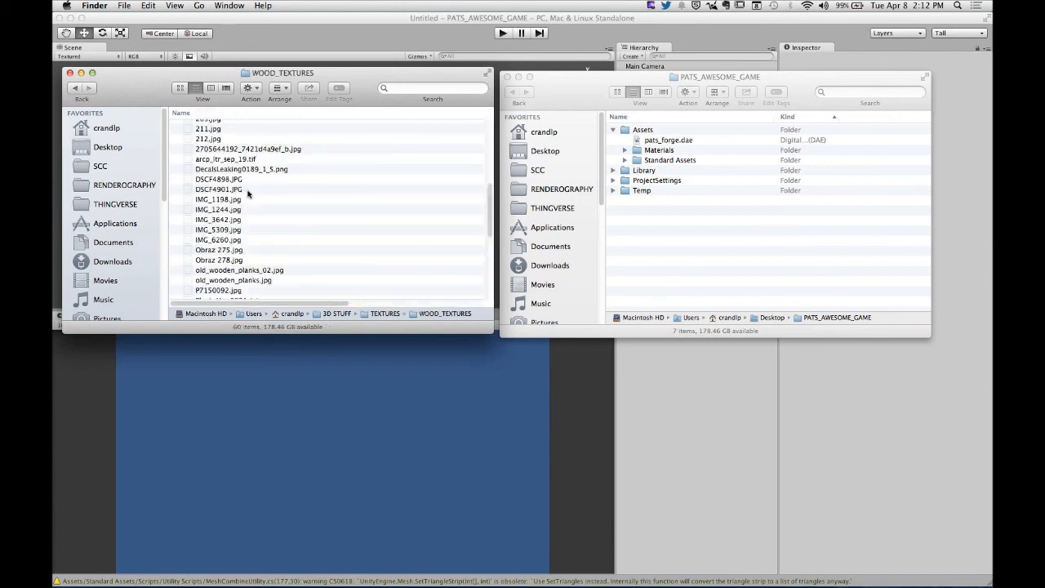
# - Move WoodRough0106_2_S_tileable_corrected.png from WOOD_TEXTURES into the PATS_AWESOME_GAME folder
pyautogui.scroll(-10, 219, 219)
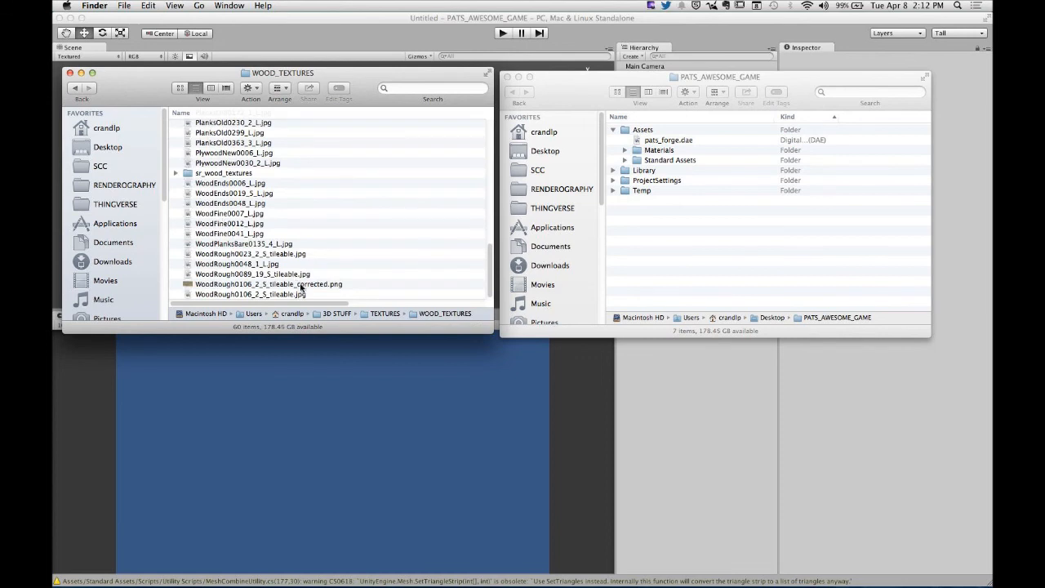
pyautogui.click(264, 285)
pyautogui.moveTo(189, 285); pyautogui.dragTo(661, 262)
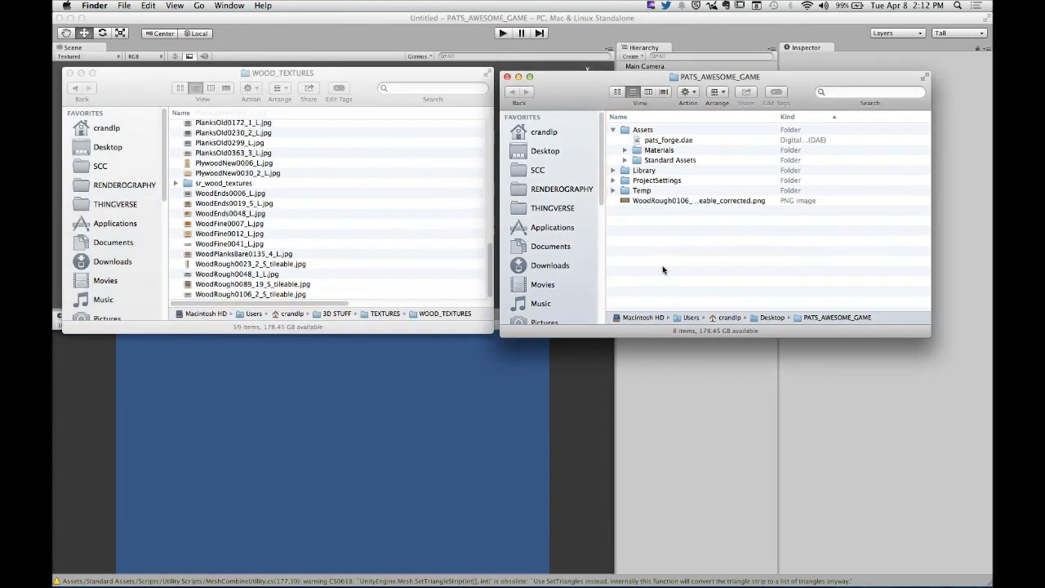
# - Move WoodRough0106_2_S_tileable_corrected.png into the Assets subfolder of PATS_AWESOME_GAME and open Assets
pyautogui.moveTo(627, 204); pyautogui.dragTo(646, 138)
pyautogui.doubleClick(629, 132)
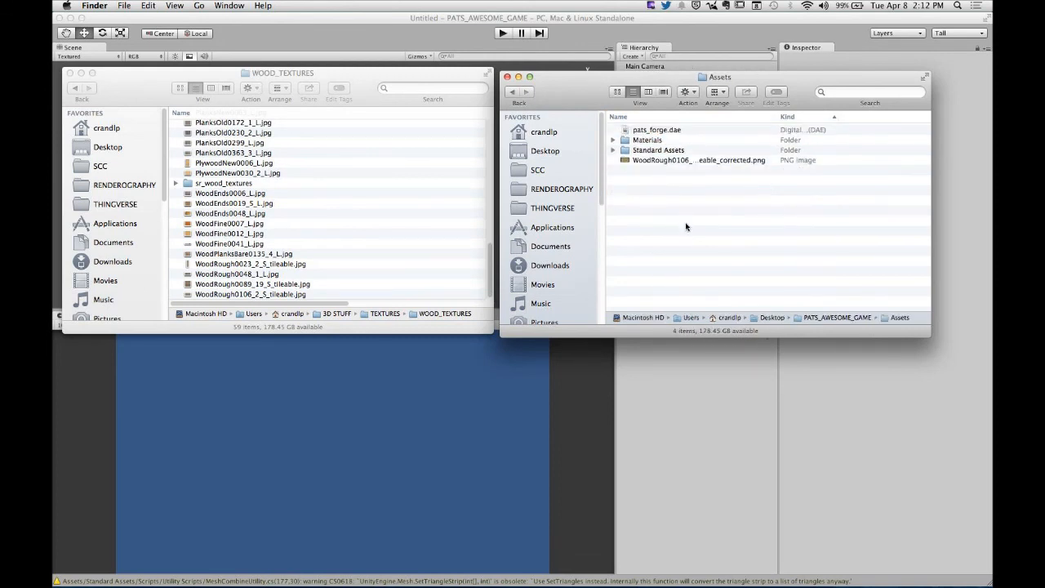
# - Go back from the WOOD_TEXTURES folder to its parent TEXTURES folder
pyautogui.scroll(1, 260, 241)
pyautogui.scroll(10, 261, 244)
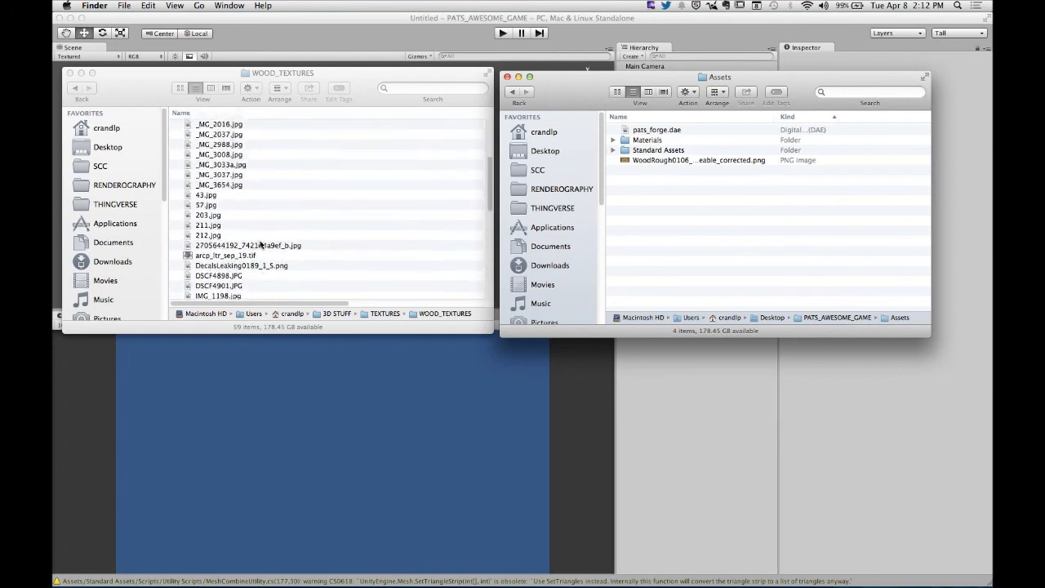
pyautogui.click(76, 98)
pyautogui.click(76, 97)
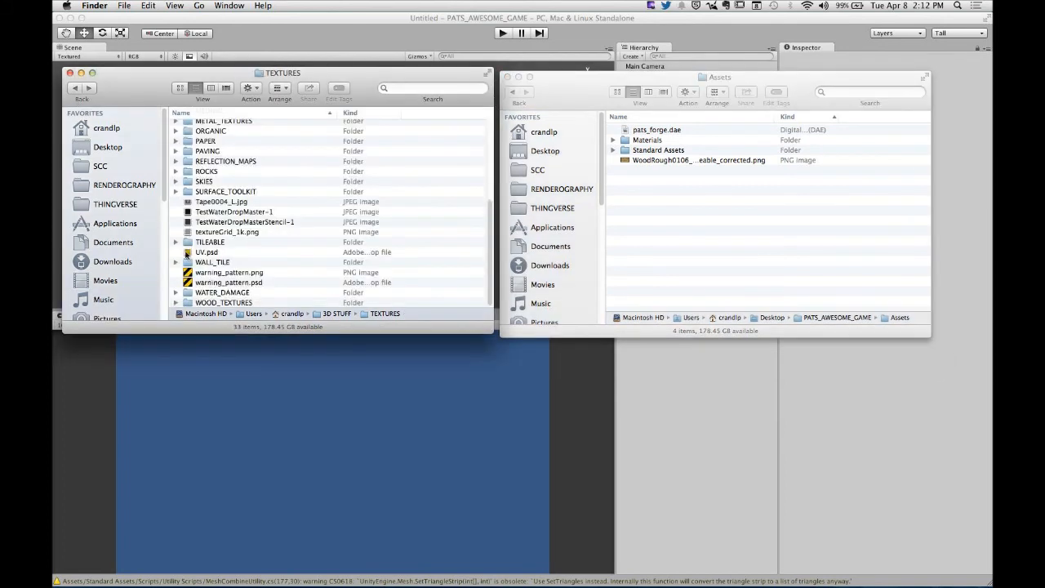
# - Look through the subfolders of TEXTURES, check the contents of WALL_TILE, and return to TEXTURES
pyautogui.scroll(-5, 223, 231)
pyautogui.scroll(2, 223, 231)
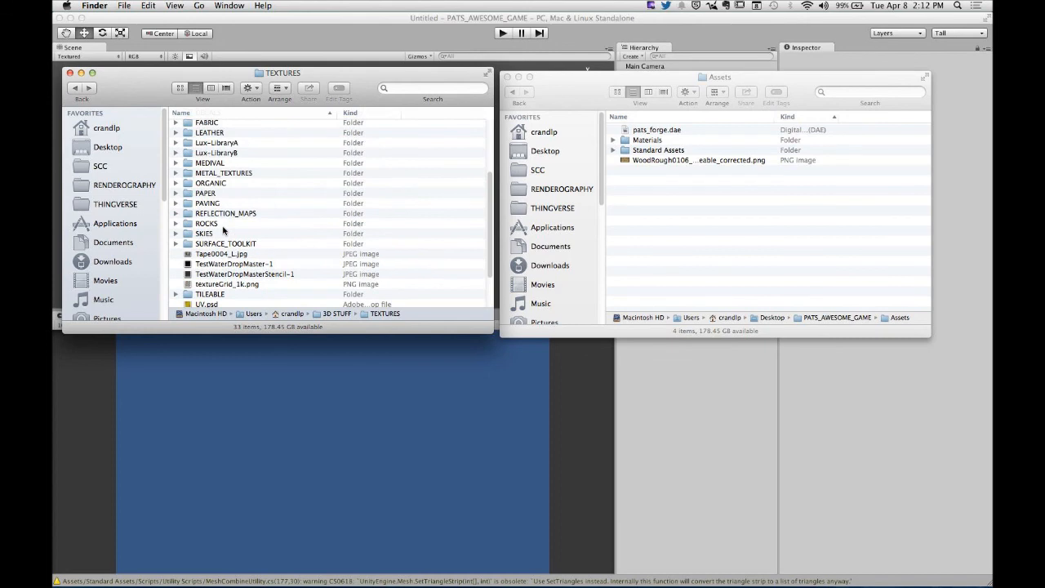
pyautogui.scroll(-3, 223, 231)
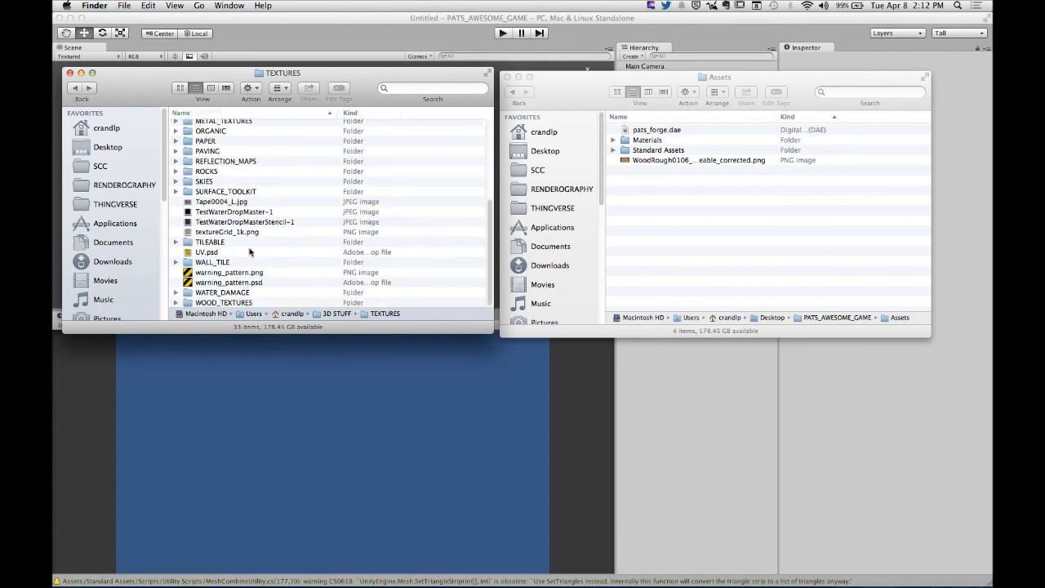
pyautogui.scroll(3, 270, 237)
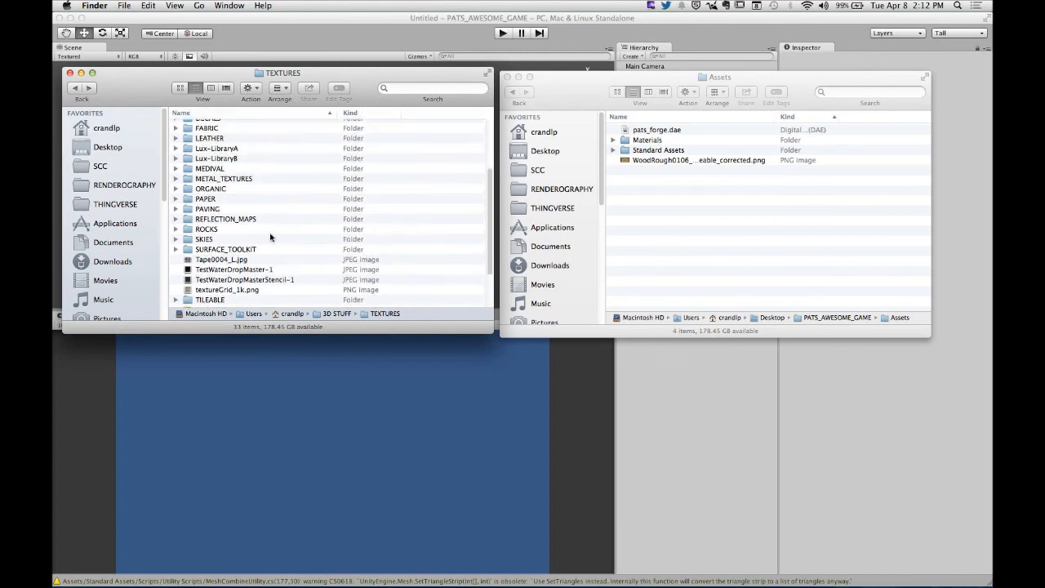
pyautogui.scroll(2, 270, 237)
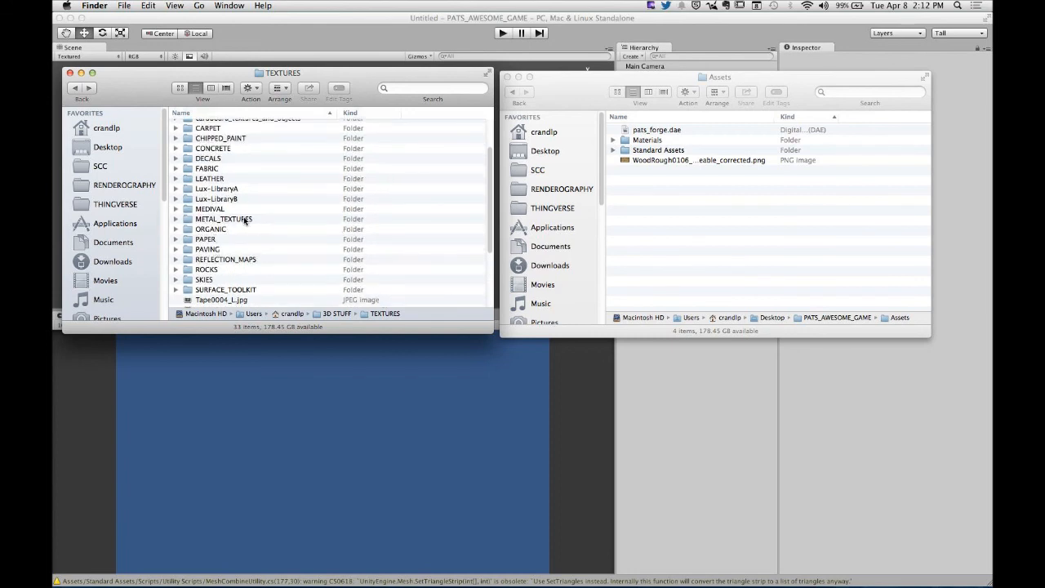
pyautogui.scroll(3, 245, 243)
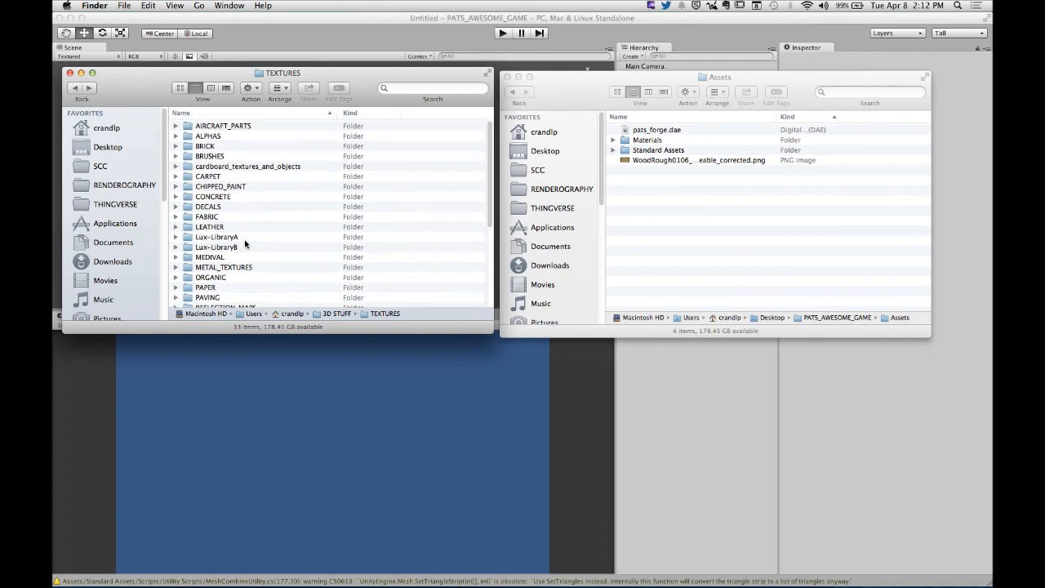
pyautogui.scroll(-8, 245, 243)
pyautogui.click(223, 264)
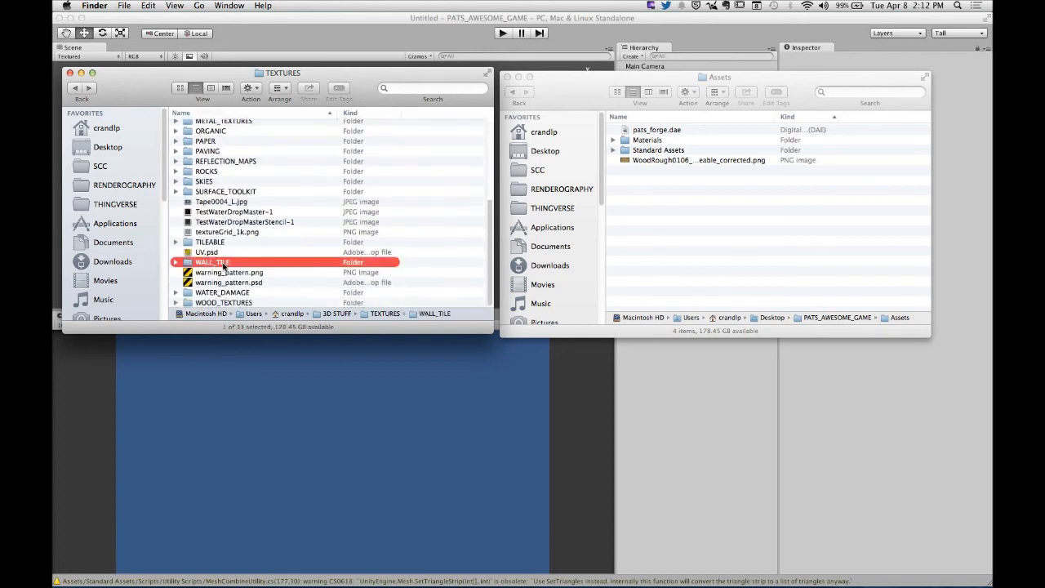
pyautogui.doubleClick(223, 262)
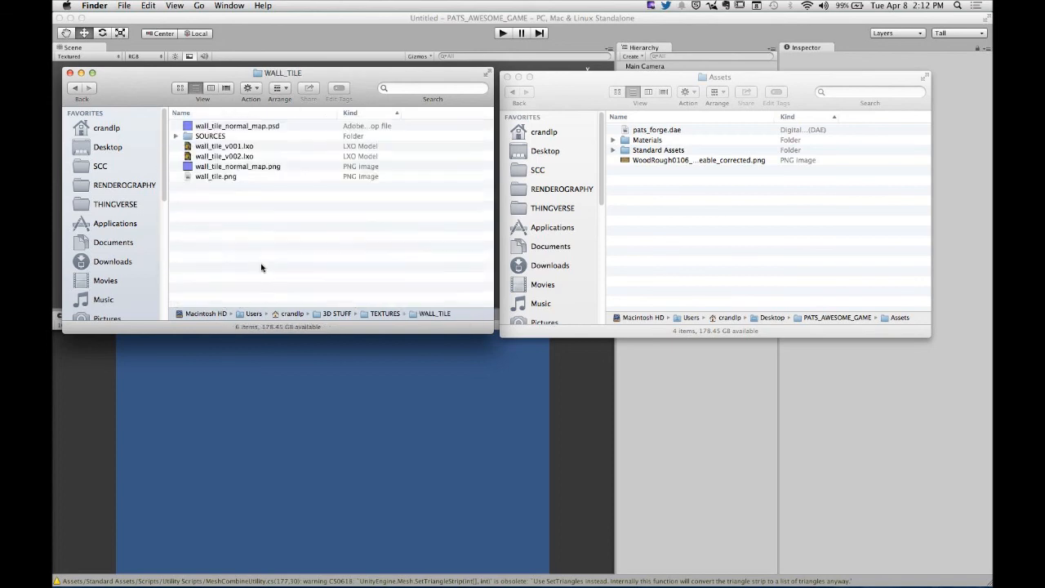
pyautogui.click(75, 88)
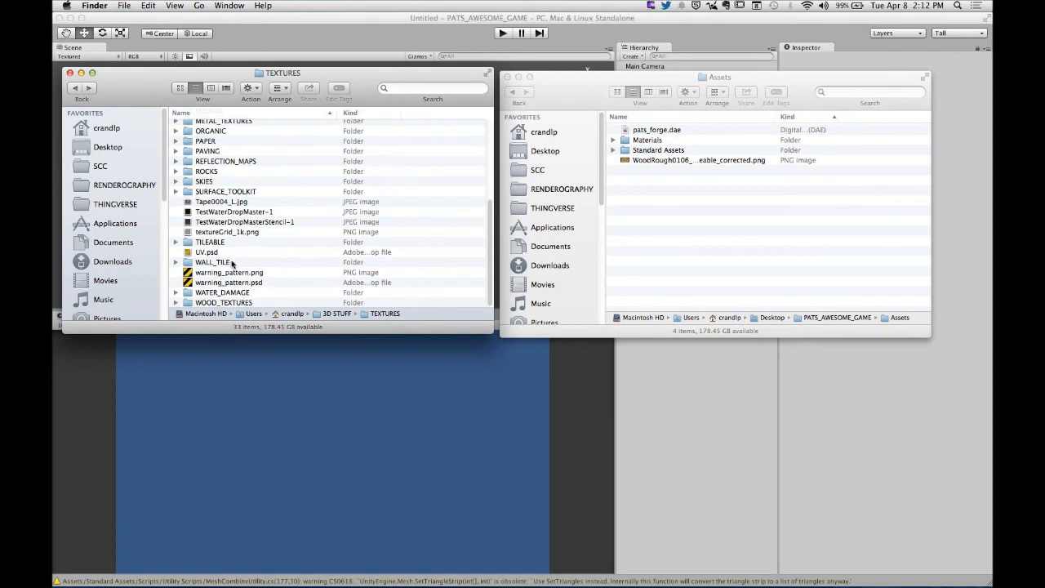
# - Open the TILEABLE subfolder and preview its brick, carpet, cobble and plaster images, starting from brick002.jpg
pyautogui.doubleClick(222, 243)
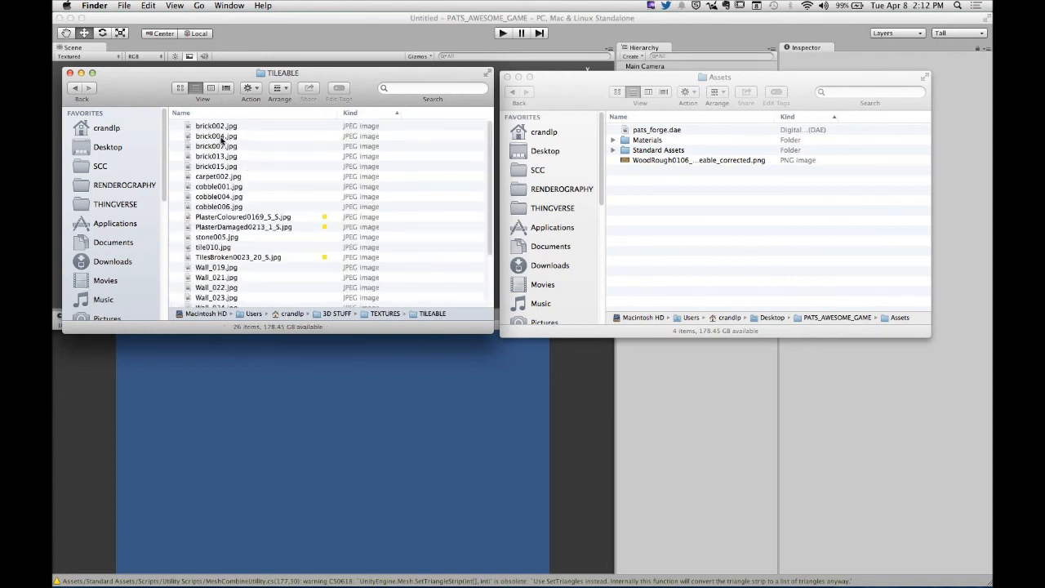
pyautogui.click(220, 127)
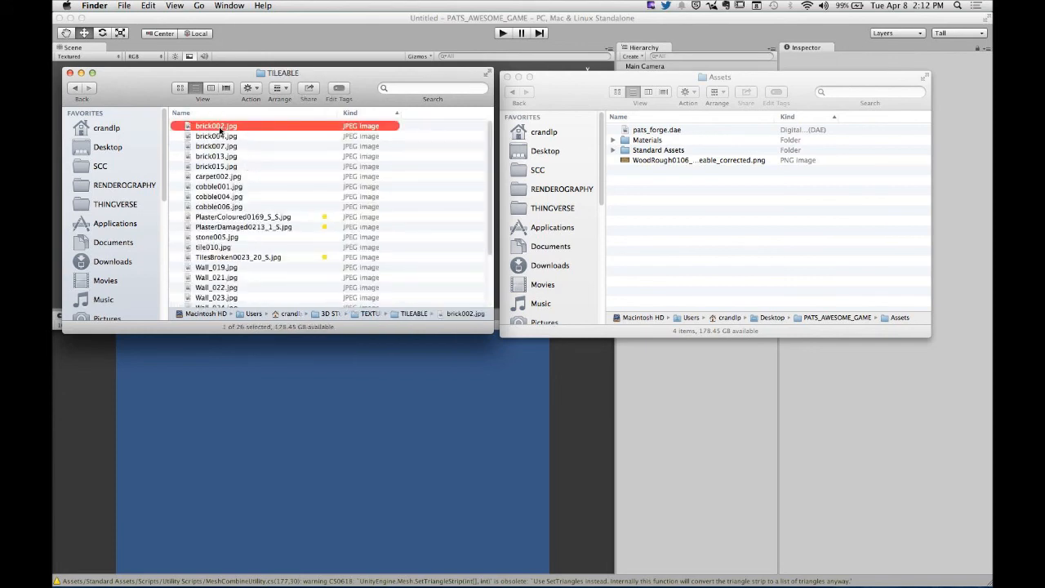
pyautogui.press('space')
pyautogui.press('Down')
pyautogui.press('Down')
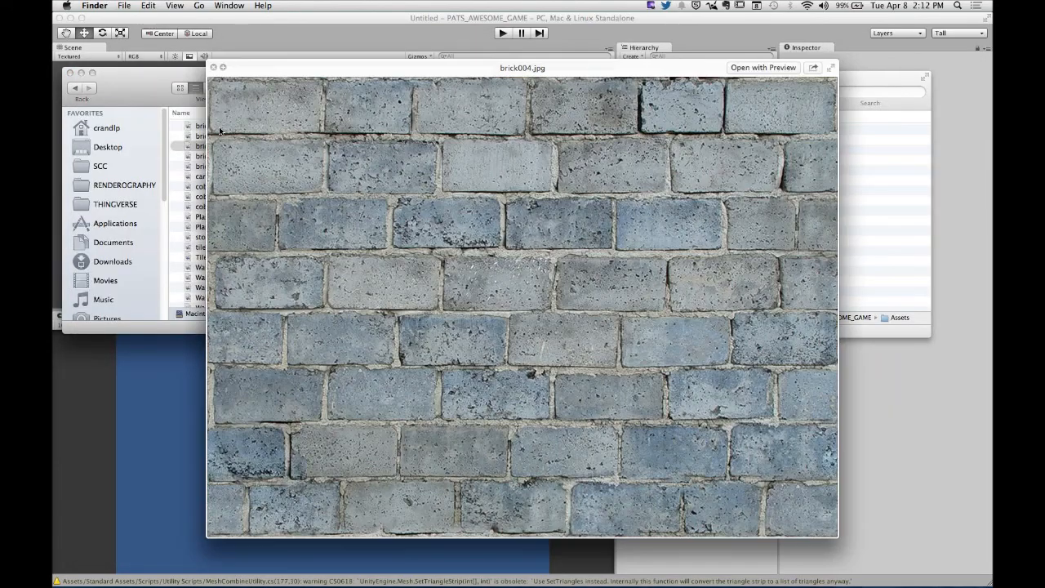
pyautogui.press('Down')
pyautogui.press('Down')
pyautogui.press('Down')
pyautogui.press('Down')
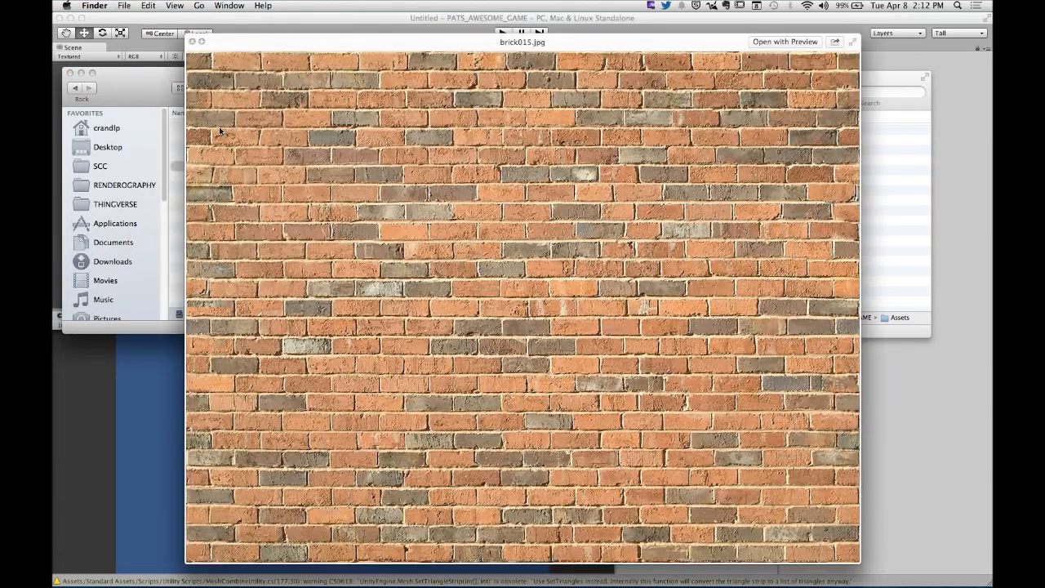
pyautogui.press('Down')
pyautogui.press('Down')
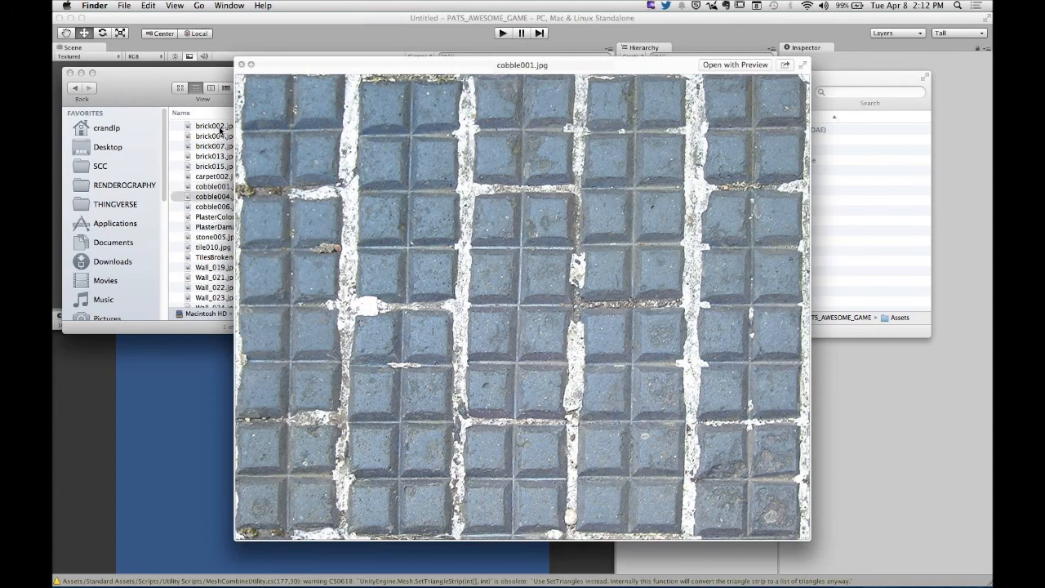
pyautogui.press('Down')
pyautogui.press('Down')
pyautogui.press('Down')
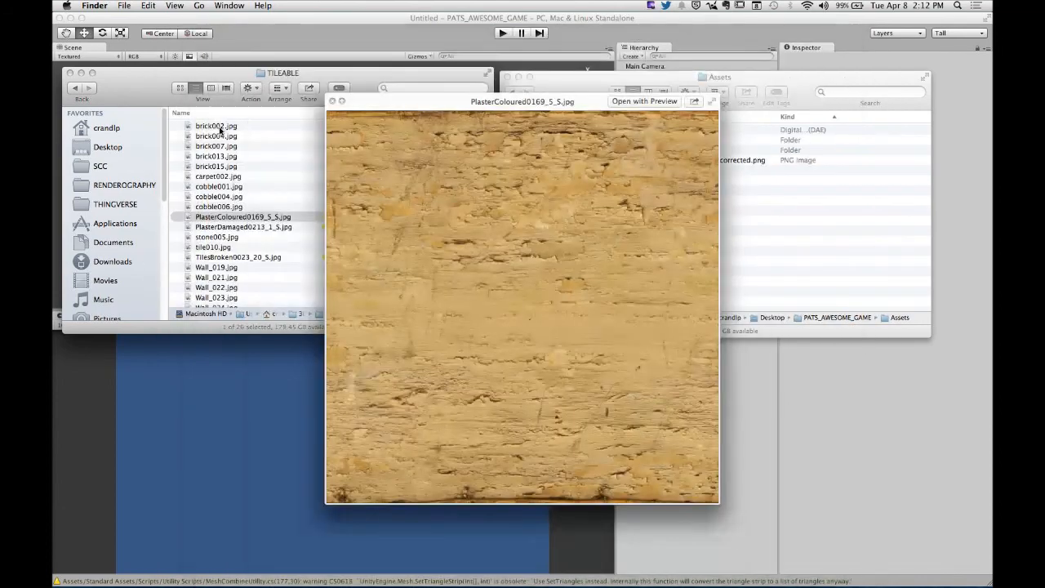
pyautogui.press('Up')
pyautogui.press('Down')
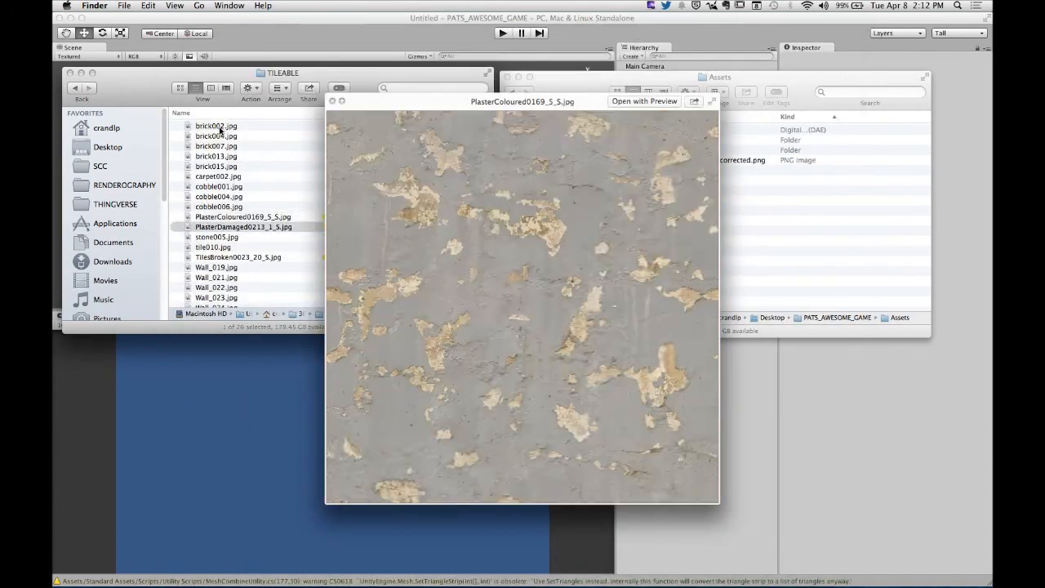
pyautogui.press('Up')
pyautogui.press('space')
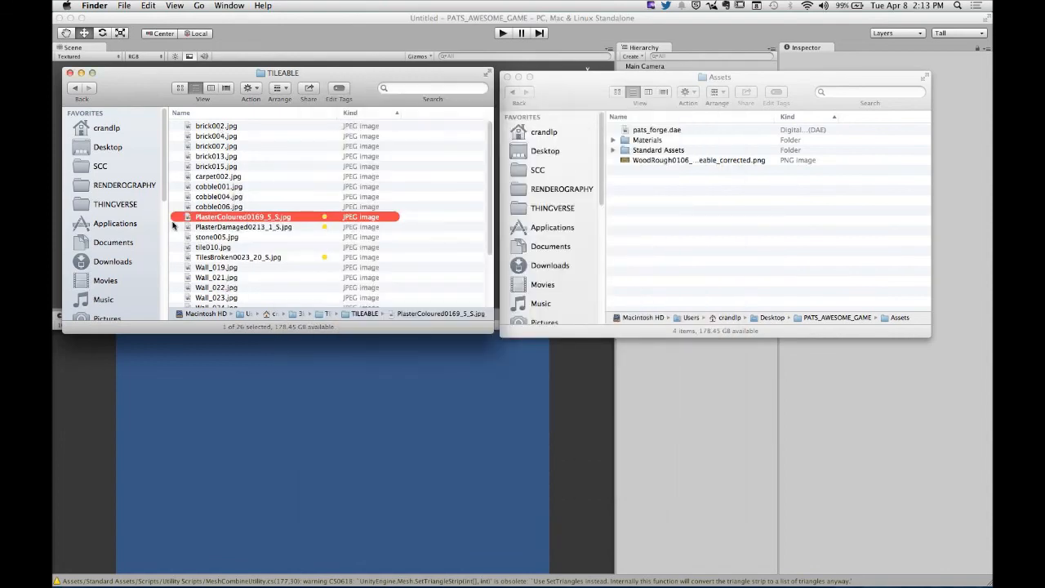
# - Copy PlasterColoured0169_5_S.jpg from TILEABLE into the project's Assets folder
pyautogui.moveTo(187, 218); pyautogui.dragTo(645, 221)
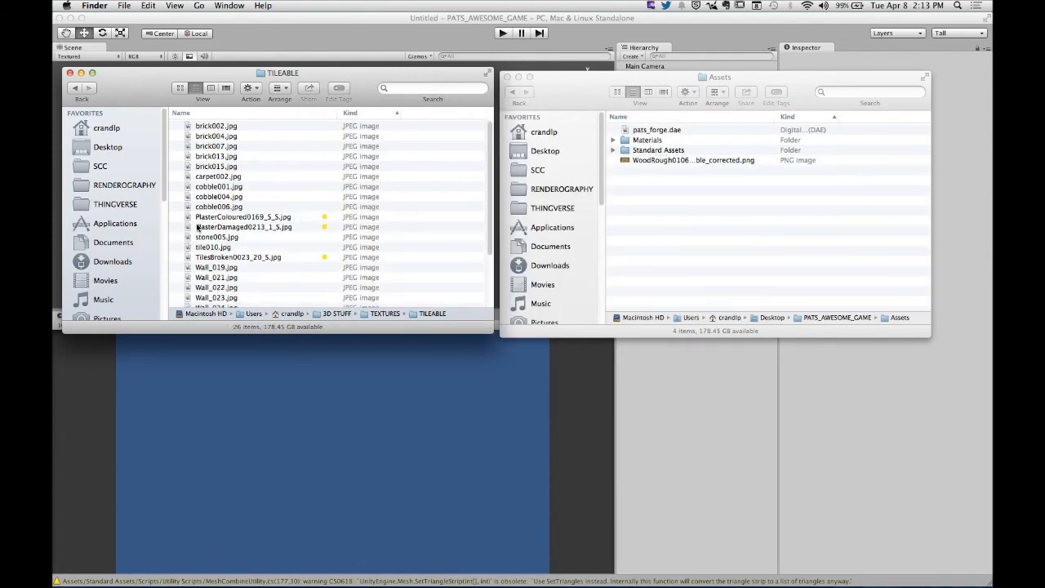
pyautogui.moveTo(190, 218); pyautogui.dragTo(637, 229)
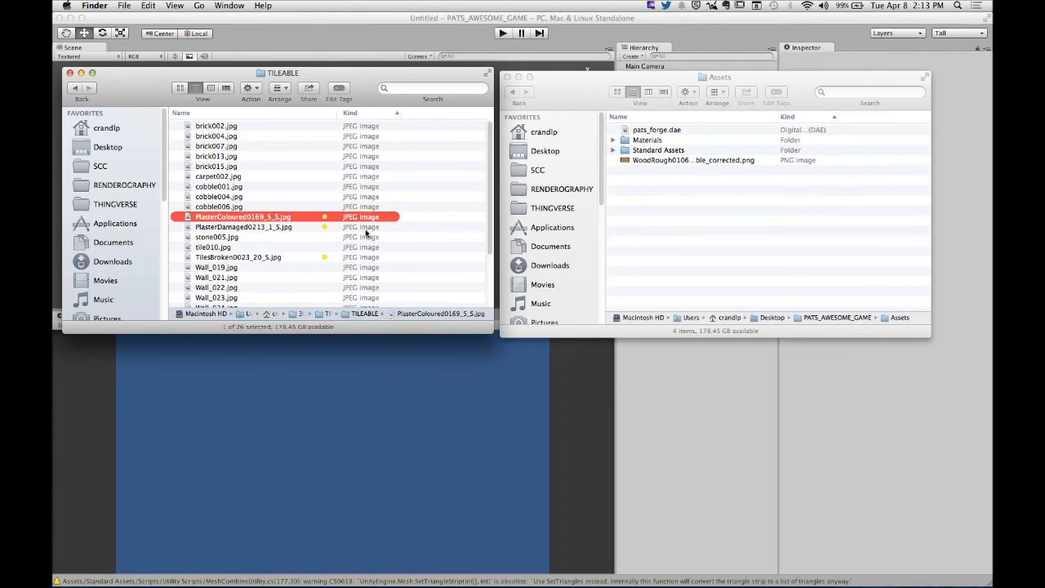
# - Preview the TILEABLE images from TilesBroken0023_20_S.jpg through the stone wall textures up to Wall_044.jpg
pyautogui.scroll(-3, 343, 255)
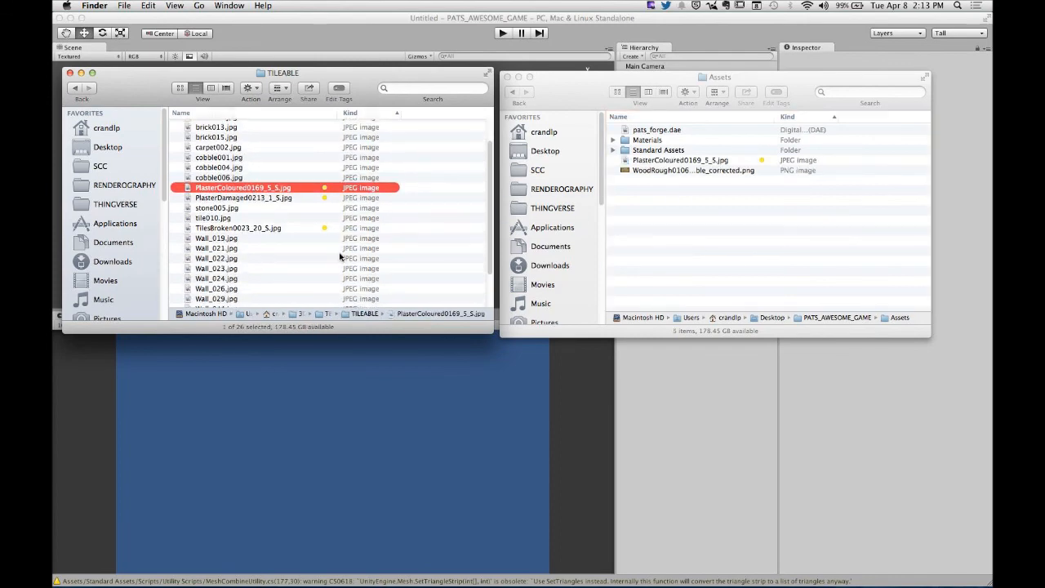
pyautogui.click(270, 231)
pyautogui.press('space')
pyautogui.press('Down')
pyautogui.press('Down')
pyautogui.press('Down')
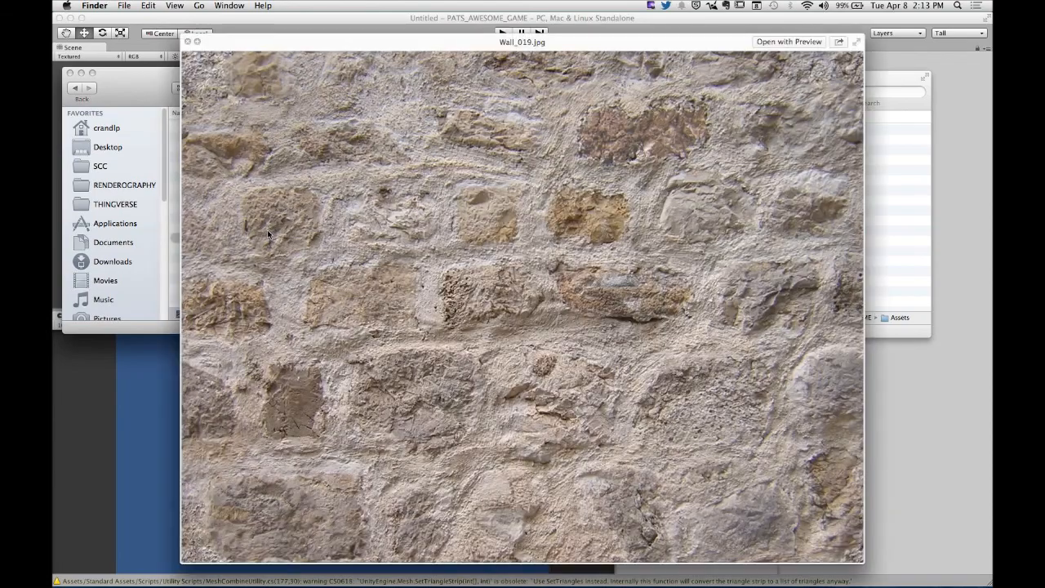
pyautogui.press('Down')
pyautogui.press('Down')
pyautogui.press('Down')
pyautogui.press('Down')
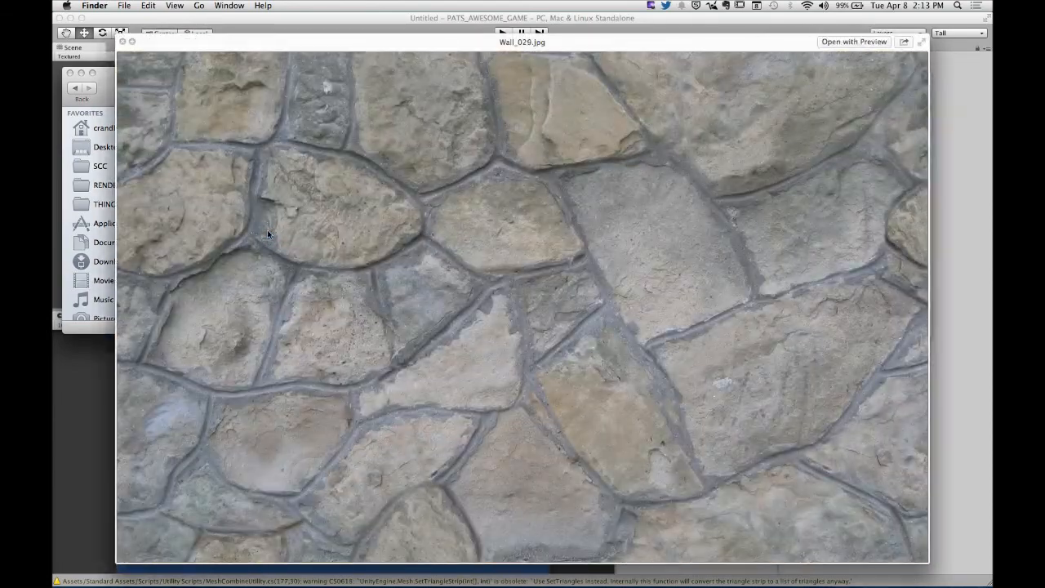
pyautogui.press('Down')
pyautogui.press('space')
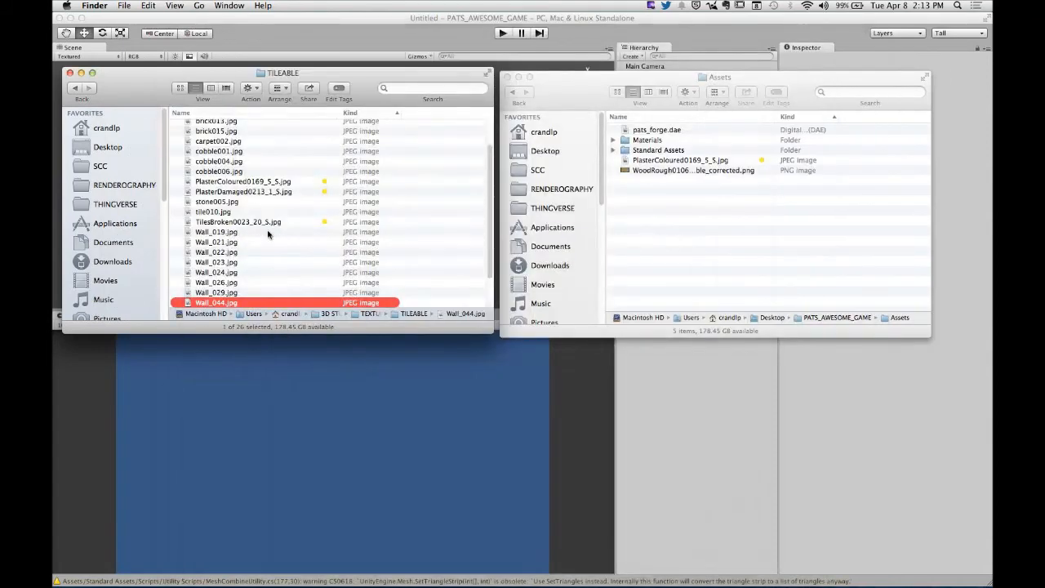
# - Copy Wall_044.jpg from TILEABLE into the project's Assets folder and switch back to Unity
pyautogui.moveTo(198, 305); pyautogui.dragTo(732, 245)
pyautogui.click(702, 253)
pyautogui.press('super+Tab')
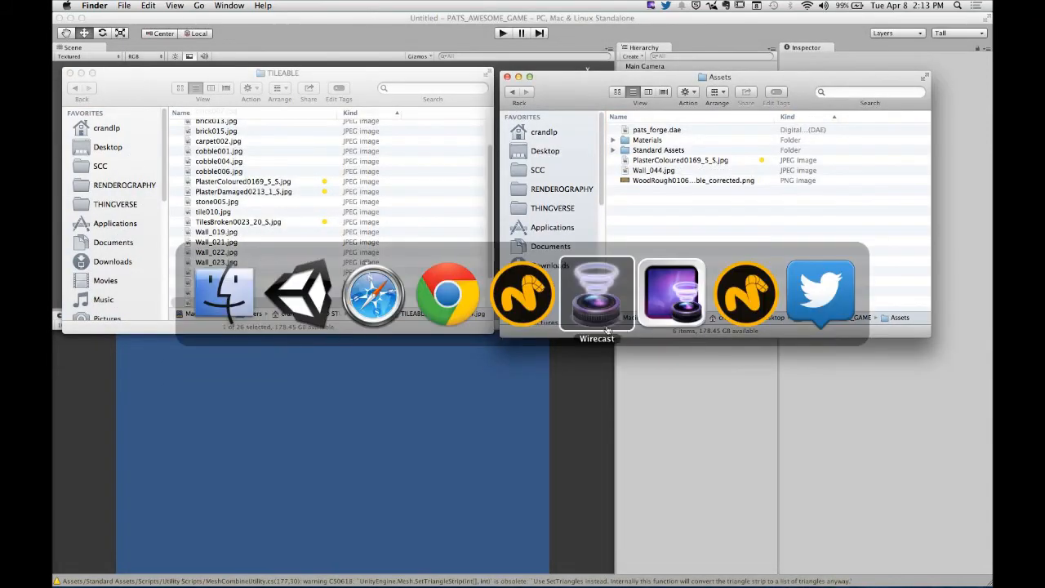
pyautogui.click(316, 312)
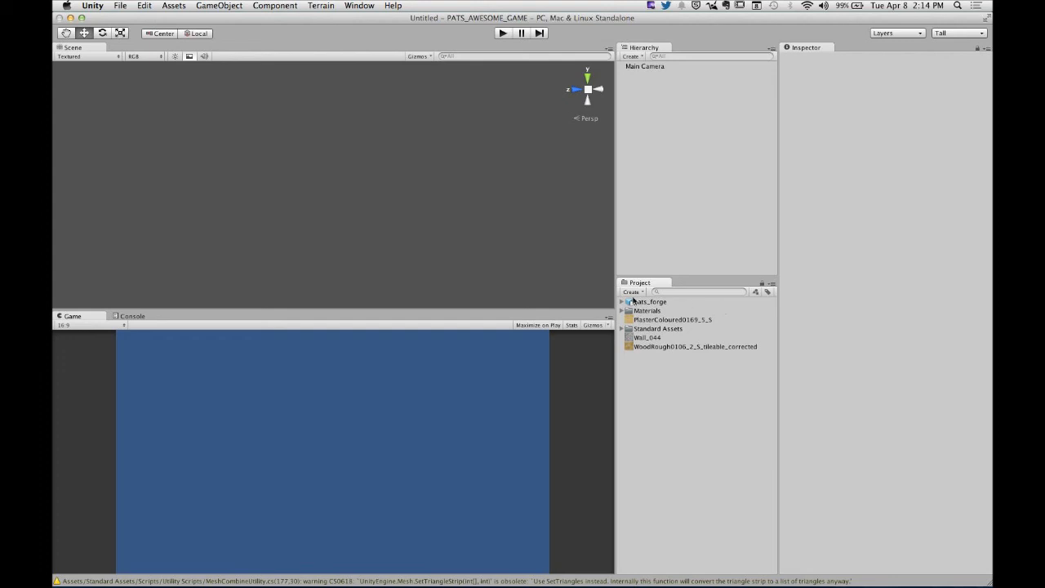
# - Create a new project folder named TEXTURES
pyautogui.click(633, 292)
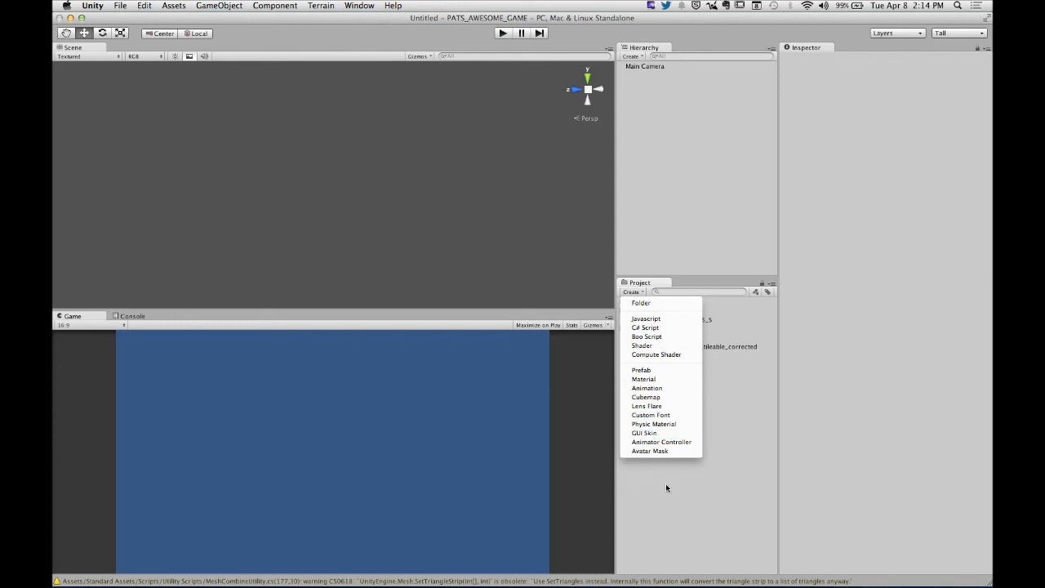
pyautogui.click(650, 304)
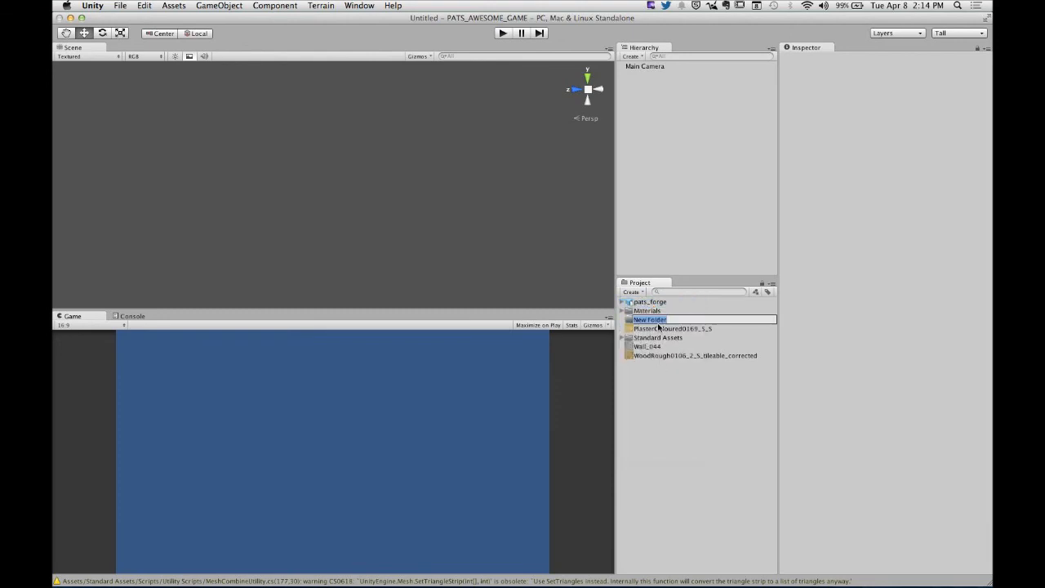
pyautogui.write('TET')
pyautogui.write('TURES')
pyautogui.press('Return')
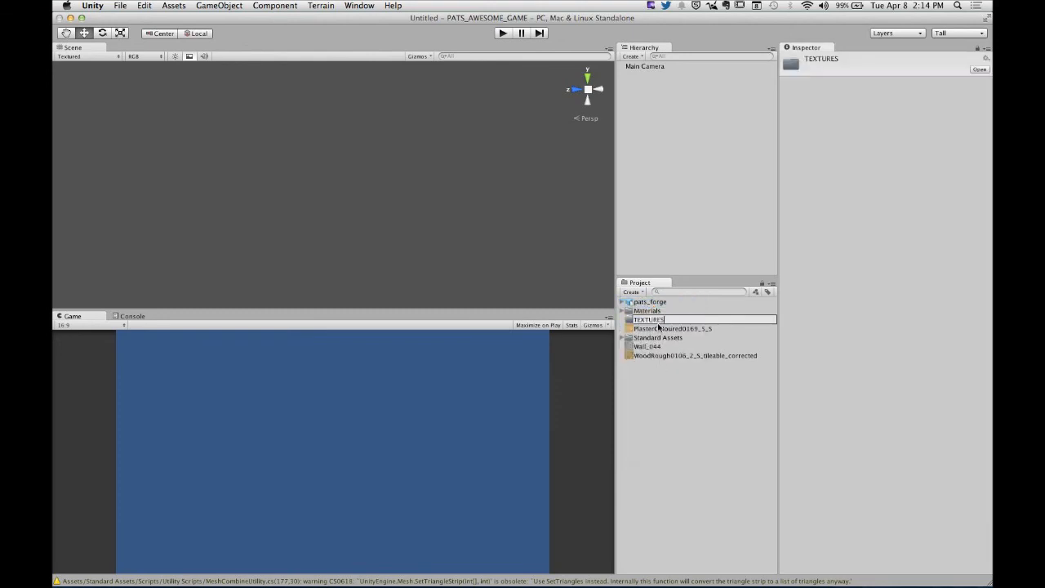
pyautogui.keyDown('super'); pyautogui.click(661, 347); pyautogui.keyUp('super')
pyautogui.keyDown('super'); pyautogui.click(666, 361); pyautogui.keyUp('super')
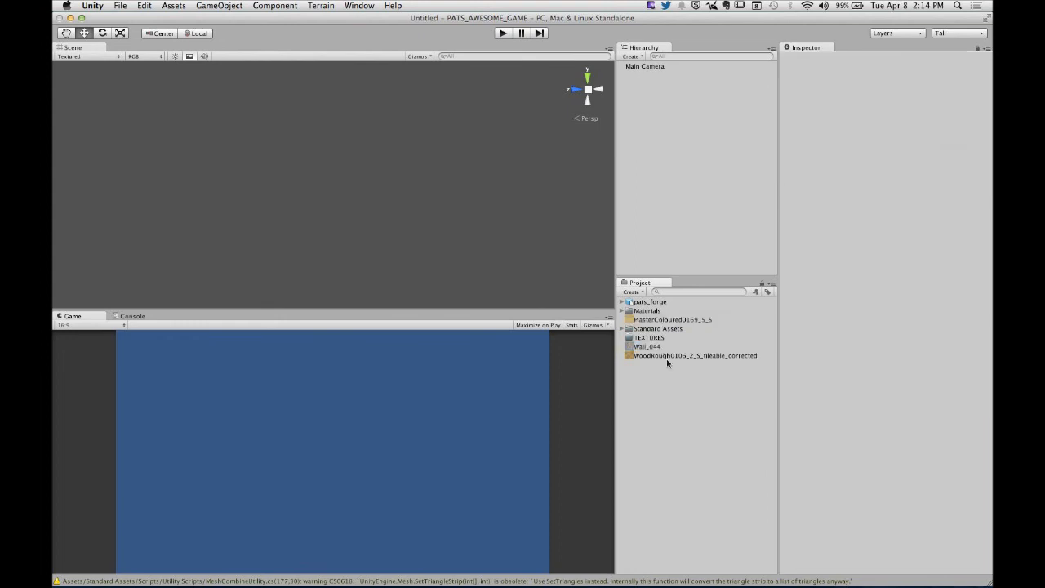
# - Move the PlasterColoured0169_5_S, Wall_044 and WoodRough0106_2_S_tileable_corrected textures into the TEXTURES folder and collapse it
pyautogui.click(660, 321)
pyautogui.keyDown('super'); pyautogui.click(653, 347); pyautogui.keyUp('super')
pyautogui.keyDown('super'); pyautogui.click(658, 357); pyautogui.keyUp('super')
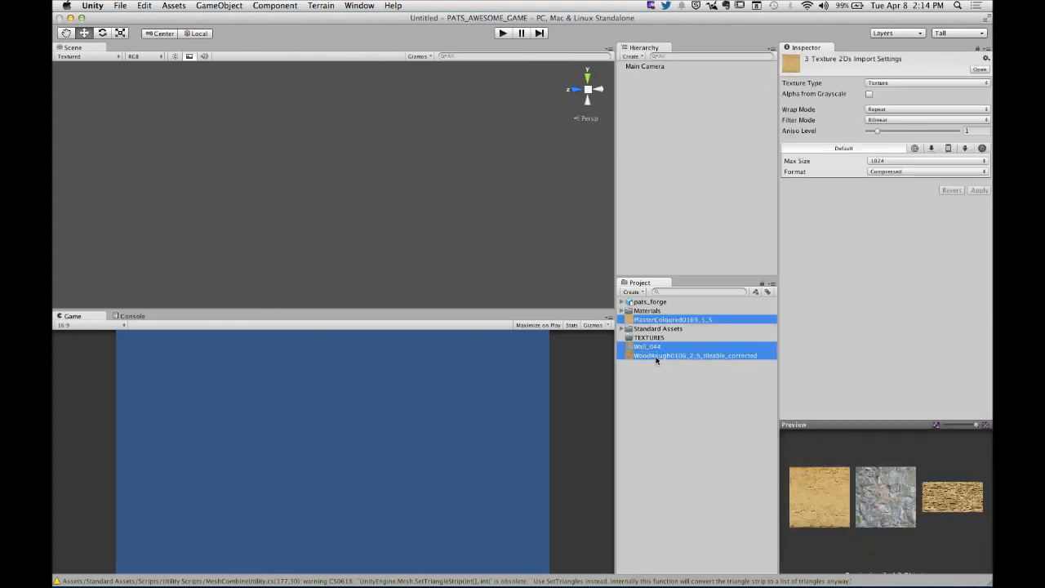
pyautogui.moveTo(658, 358); pyautogui.dragTo(648, 338)
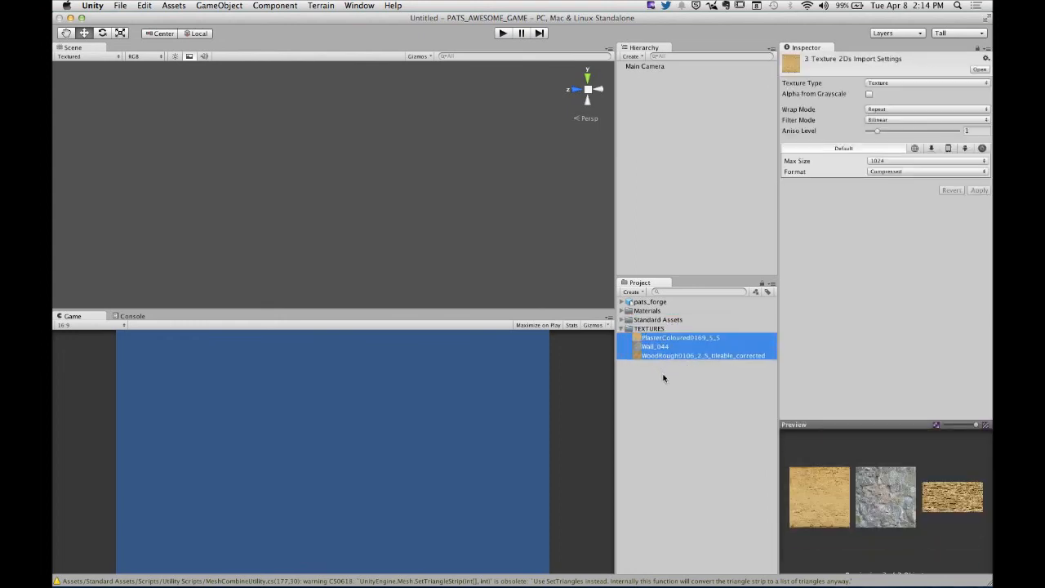
pyautogui.click(659, 377)
pyautogui.click(621, 328)
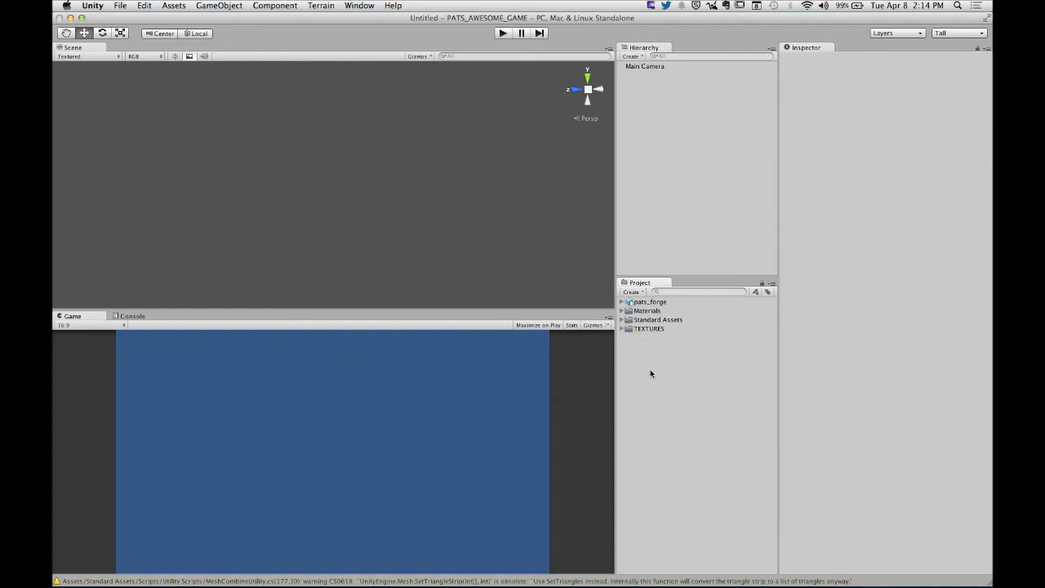
# - Create a new project folder named OBJECTS
pyautogui.click(631, 291)
pyautogui.click(644, 302)
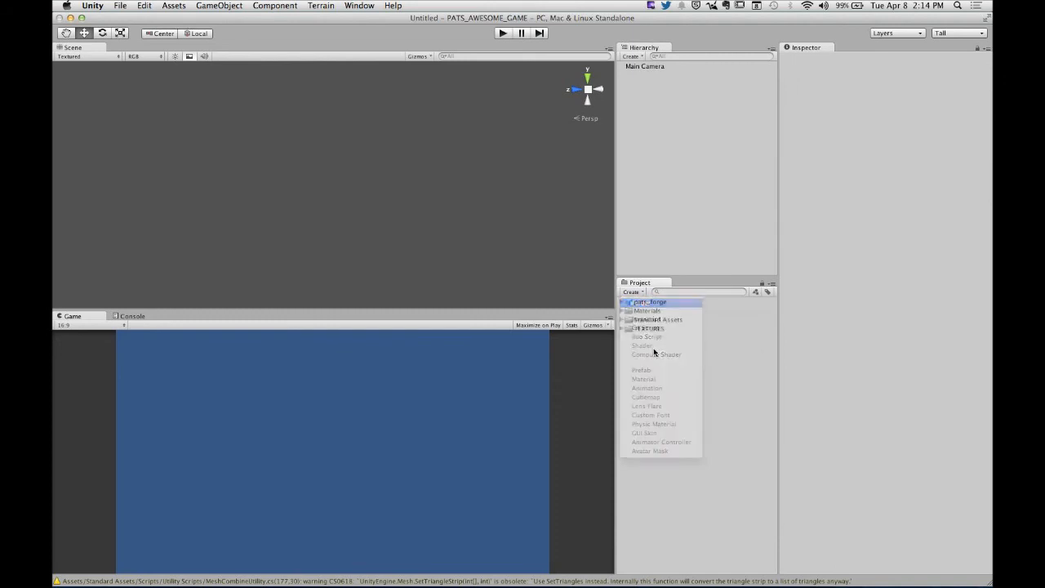
pyautogui.write('G')
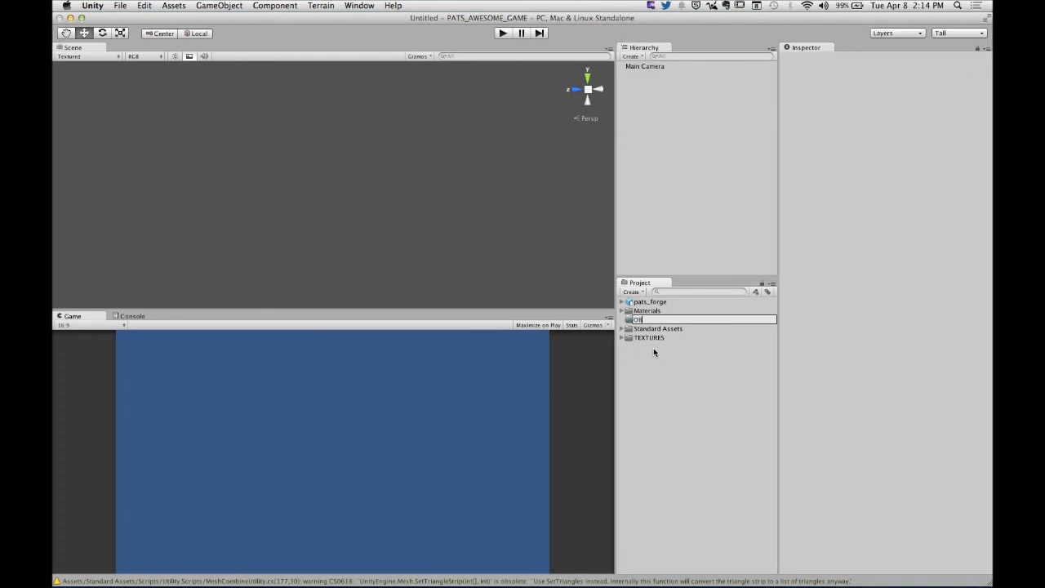
pyautogui.press('Return')
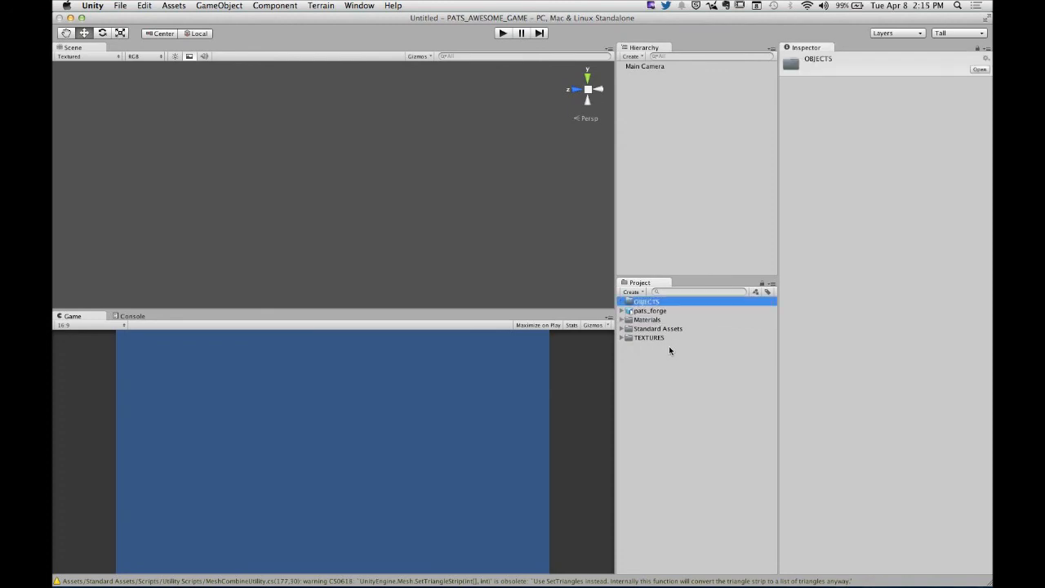
# - Move the pats_forge model into the OBJECTS folder
pyautogui.click(645, 311)
pyautogui.moveTo(634, 312); pyautogui.dragTo(640, 302)
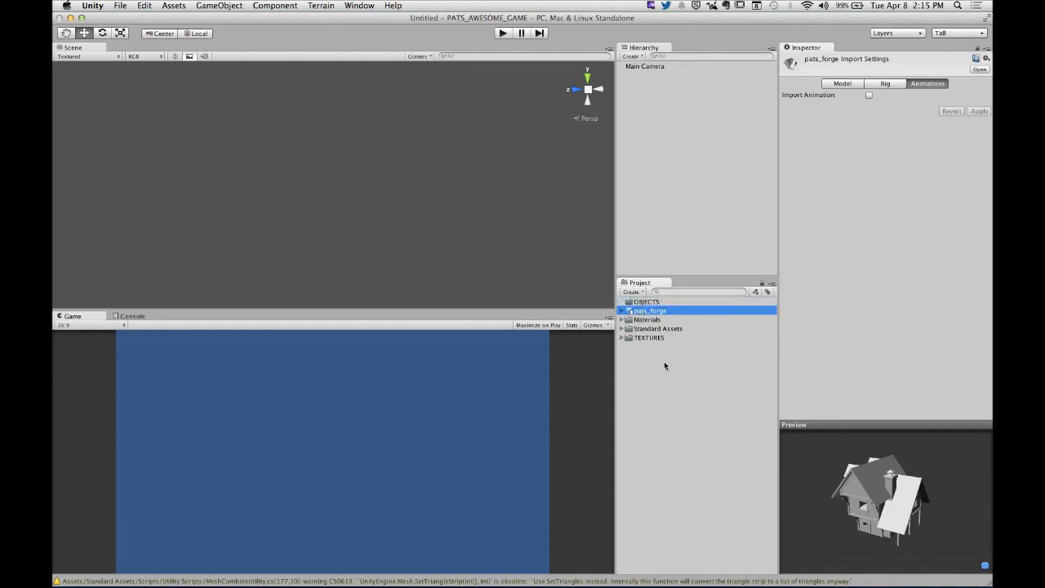
pyautogui.moveTo(643, 316); pyautogui.dragTo(653, 303)
pyautogui.click(671, 369)
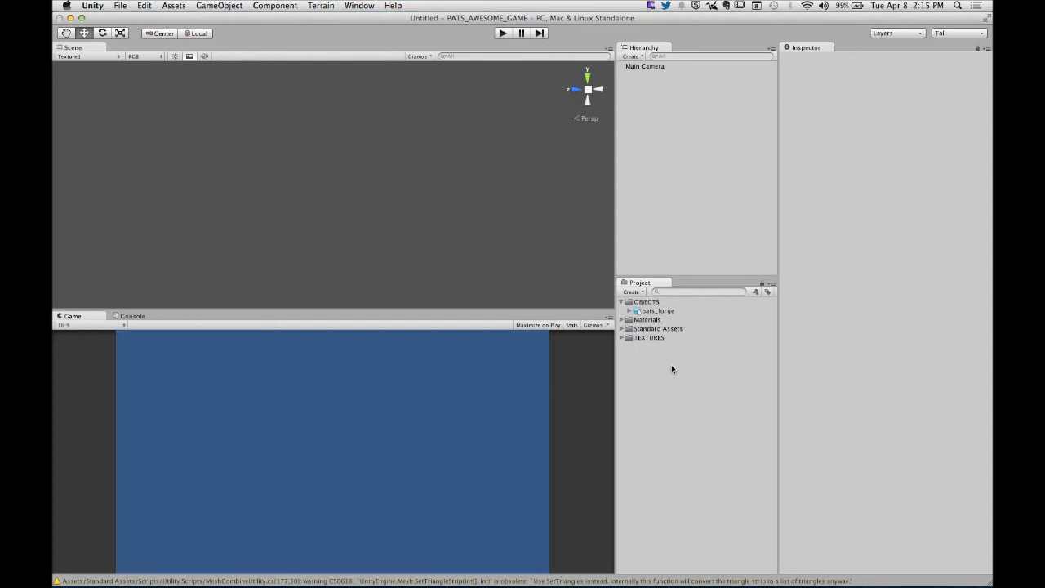
# - Examine the Chimney, Walls, Roof, Woods and Default material settings on the Rough object inside pats_forge
pyautogui.click(658, 311)
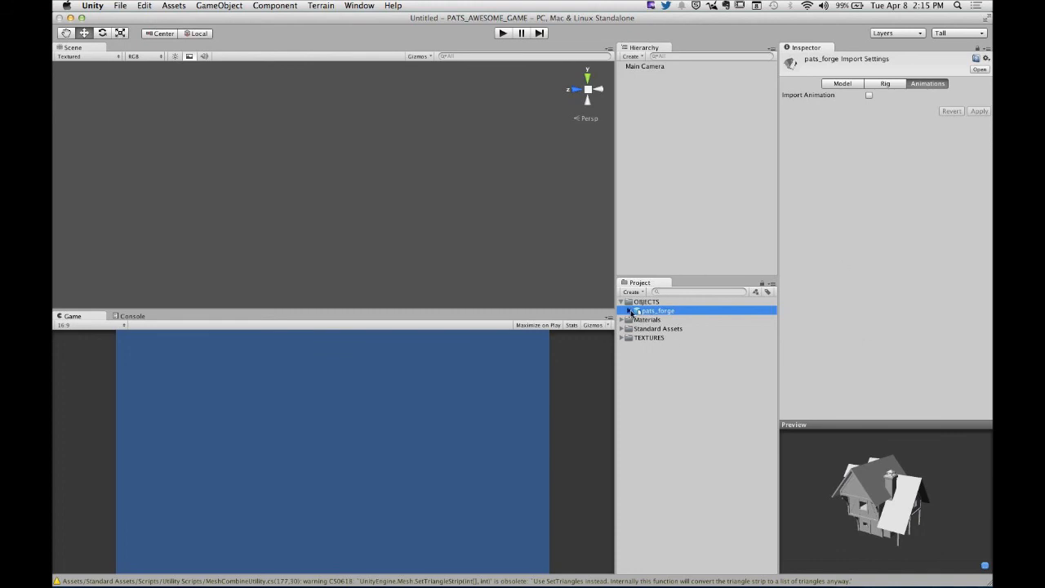
pyautogui.click(629, 311)
pyautogui.click(660, 338)
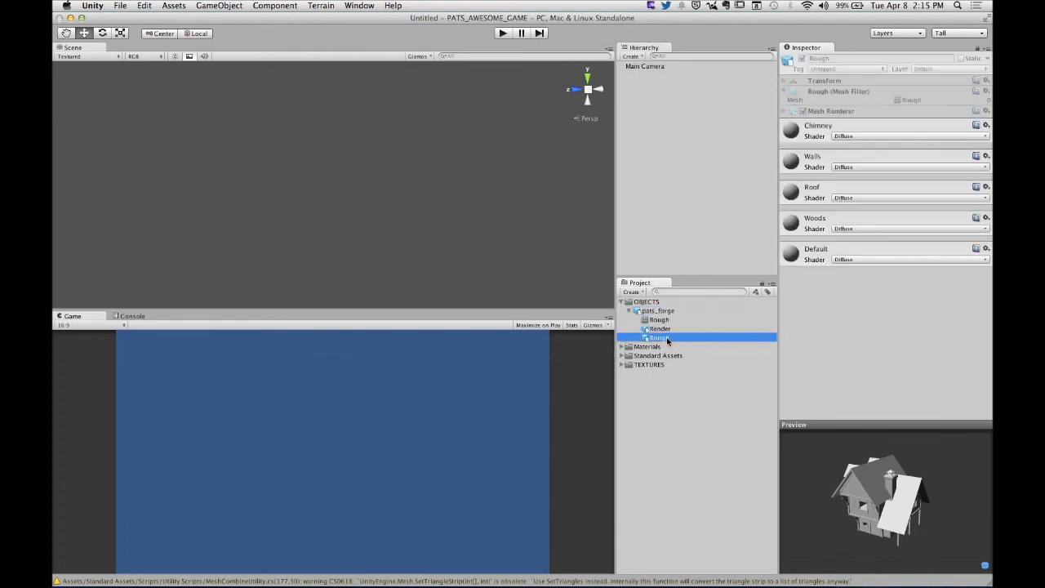
pyautogui.click(823, 141)
pyautogui.click(825, 224)
pyautogui.click(819, 315)
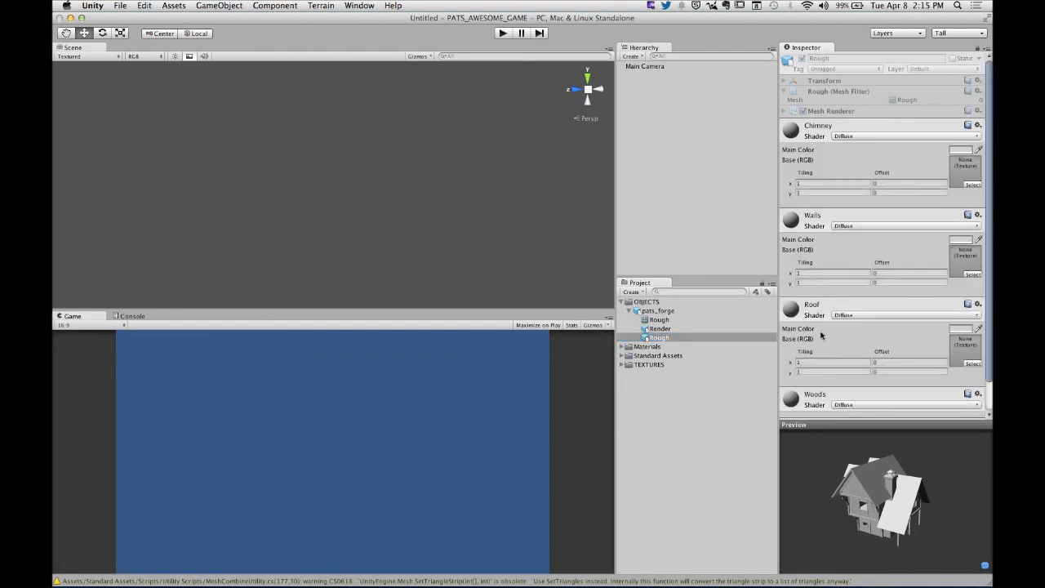
pyautogui.click(816, 395)
pyautogui.scroll(-3, 820, 400)
pyautogui.click(819, 397)
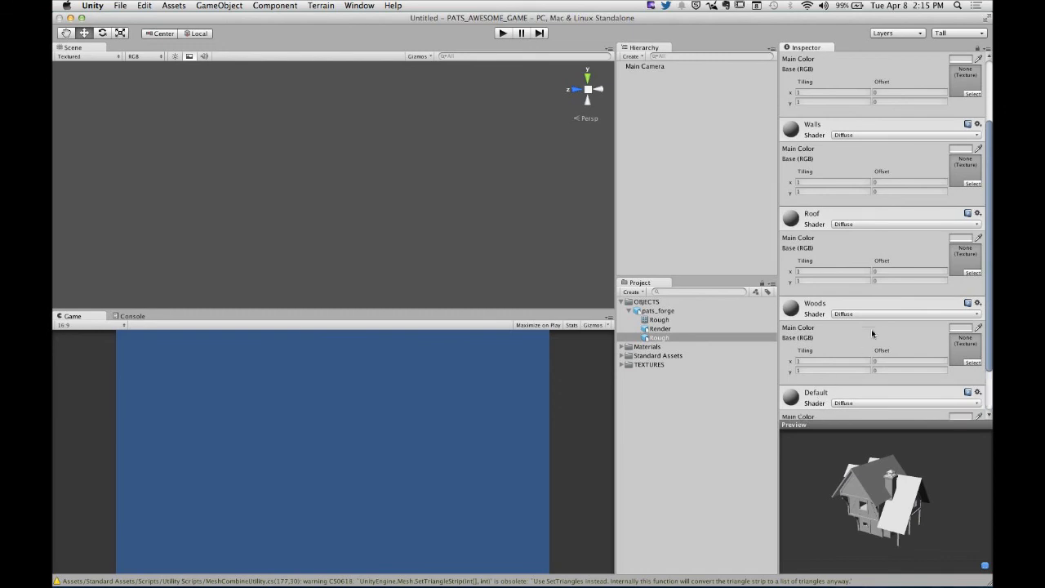
pyautogui.scroll(-2, 872, 330)
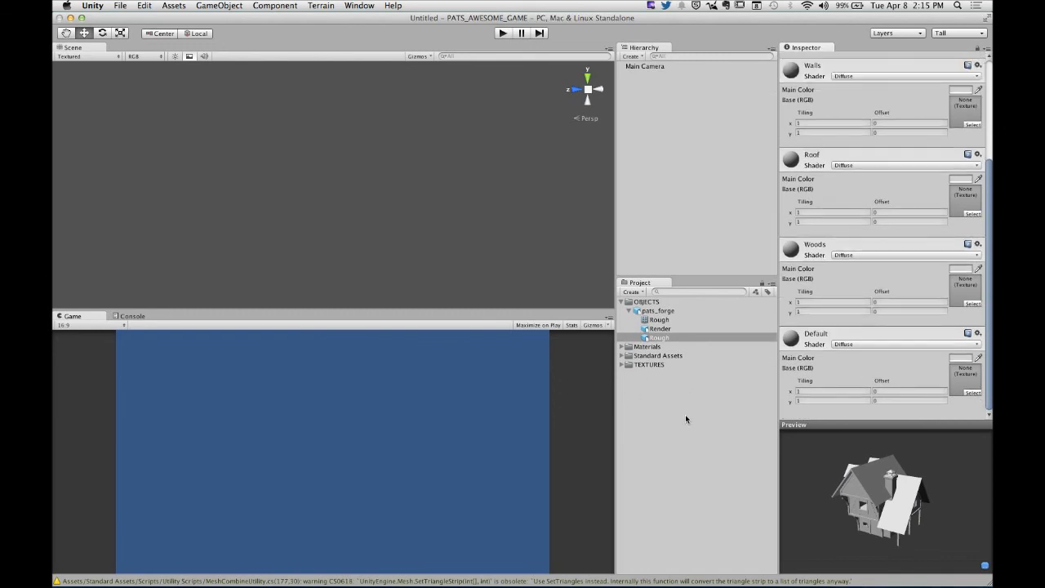
# - Assign the WoodRough0106_2_S_tileable_corrected texture as the base map of the Woods material
pyautogui.click(621, 349)
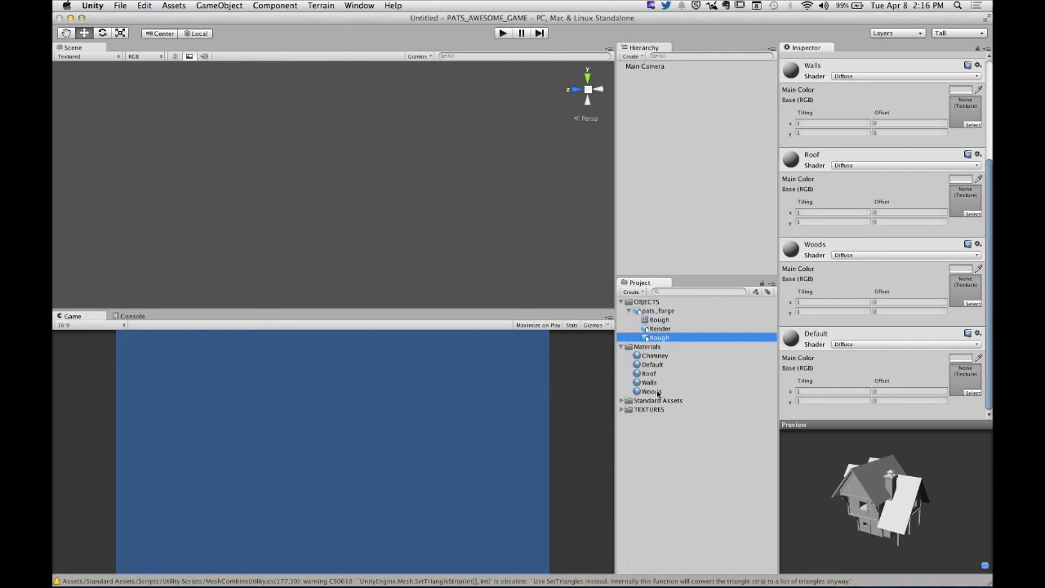
pyautogui.click(655, 357)
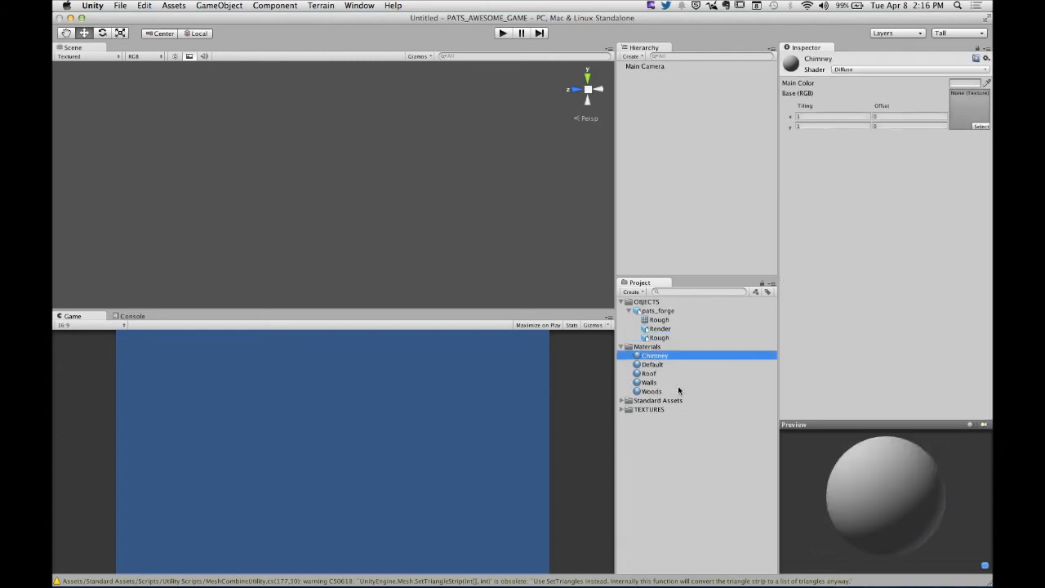
pyautogui.click(663, 392)
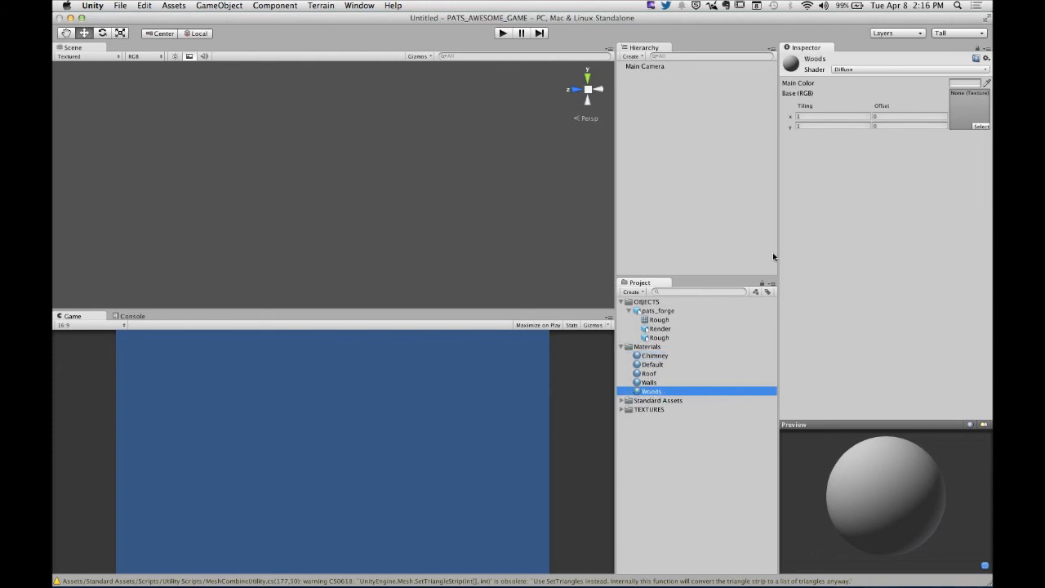
pyautogui.click(622, 410)
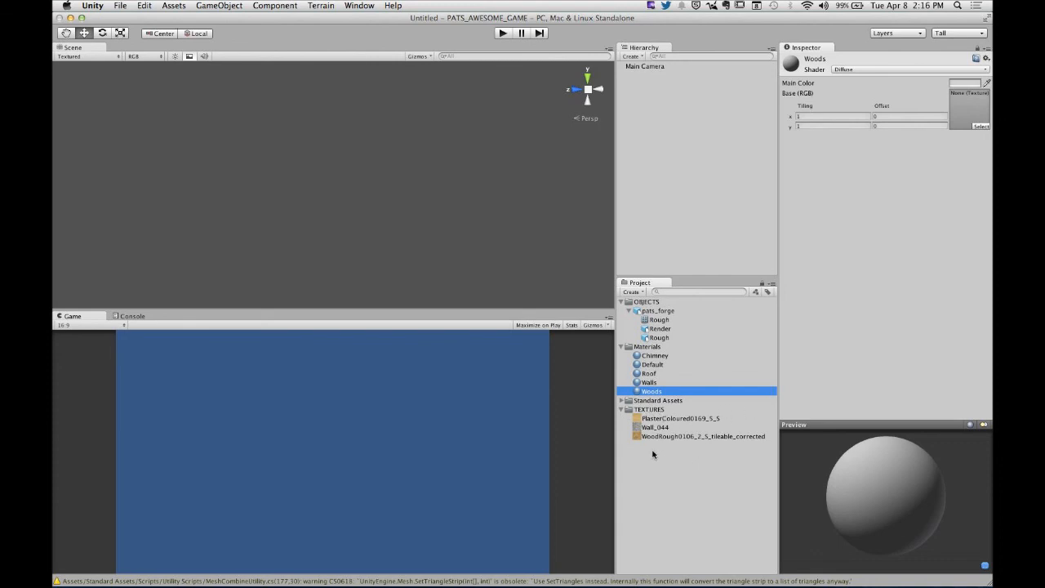
pyautogui.click(664, 438)
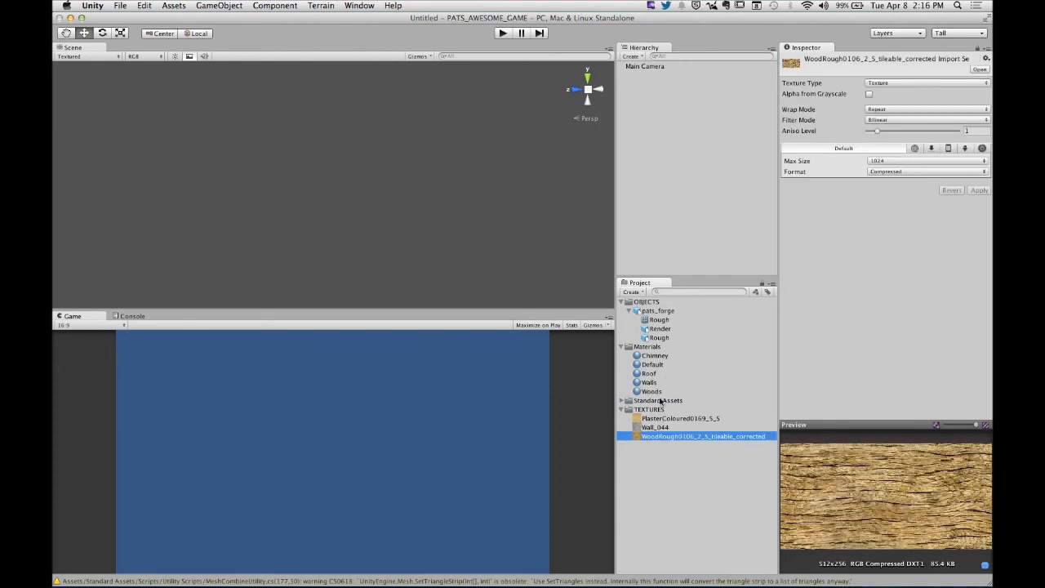
pyautogui.click(661, 394)
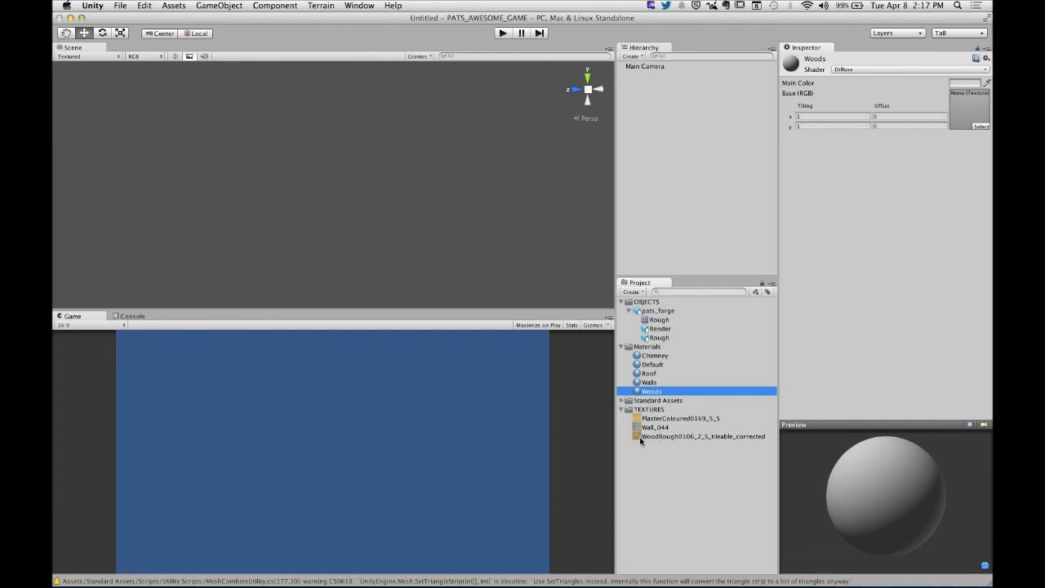
pyautogui.moveTo(641, 440); pyautogui.dragTo(964, 103)
pyautogui.moveTo(861, 441); pyautogui.dragTo(924, 418)
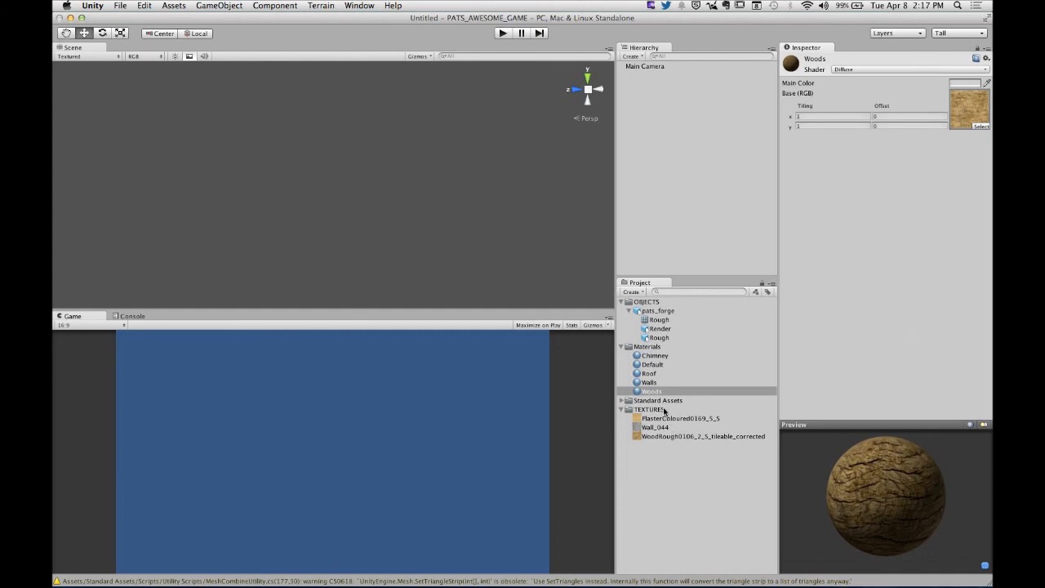
# - Assign the PlasterColoured0169_5_S texture to the Walls material and Wall_044 to the Chimney material
pyautogui.click(653, 383)
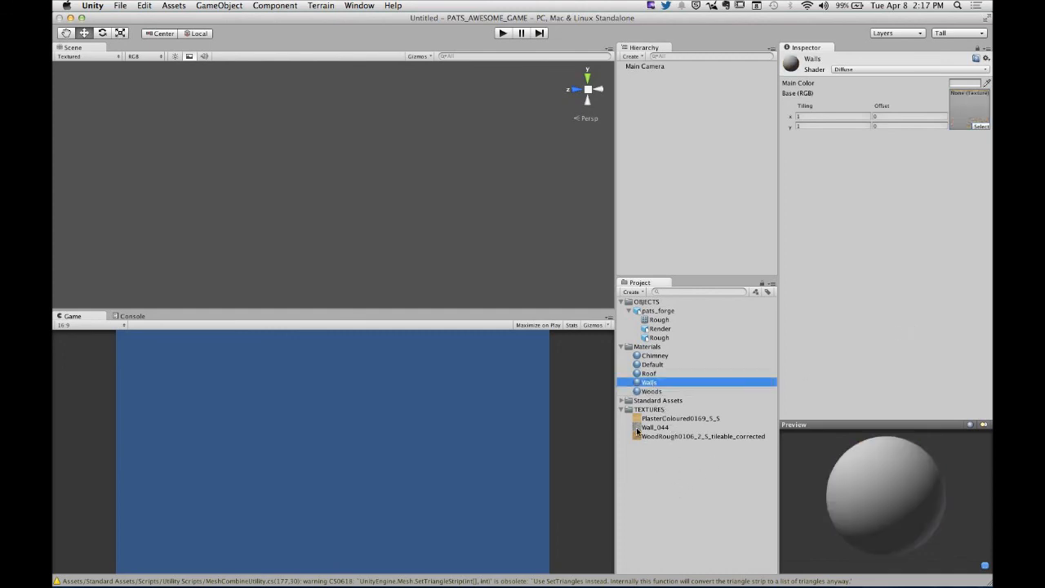
pyautogui.moveTo(639, 418); pyautogui.dragTo(649, 382)
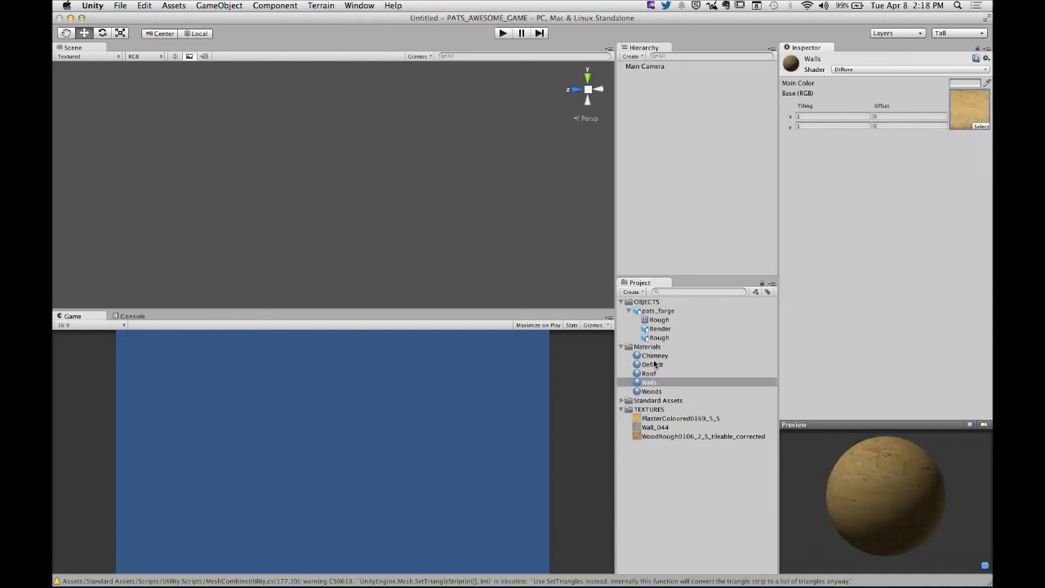
pyautogui.click(655, 356)
pyautogui.moveTo(639, 431); pyautogui.dragTo(969, 106)
pyautogui.moveTo(866, 438); pyautogui.dragTo(849, 466)
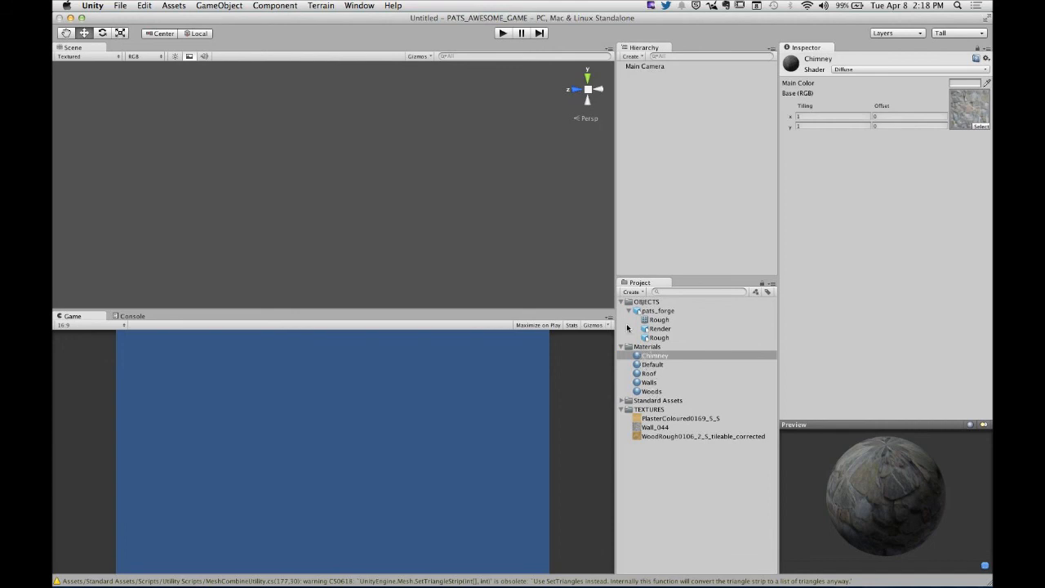
# - Inspect the textured Rough object of pats_forge by rotating its preview
pyautogui.click(670, 341)
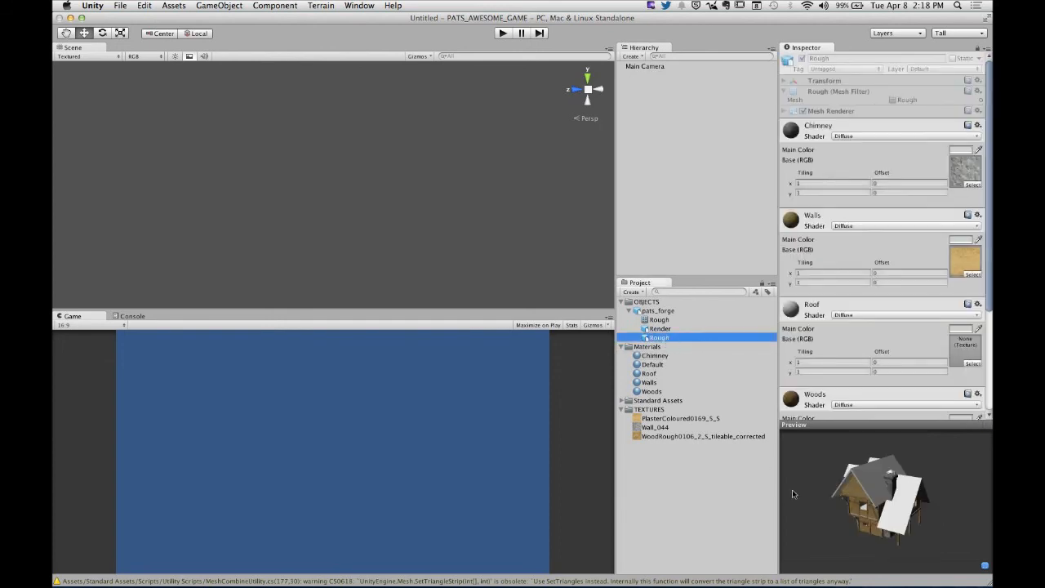
pyautogui.moveTo(792, 489); pyautogui.dragTo(961, 492)
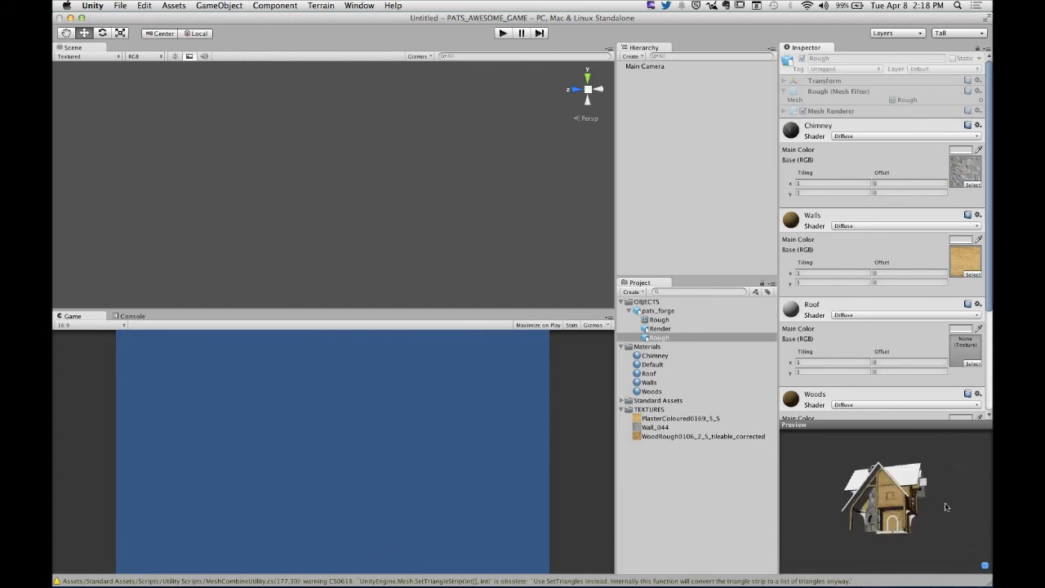
pyautogui.moveTo(946, 507); pyautogui.dragTo(809, 532)
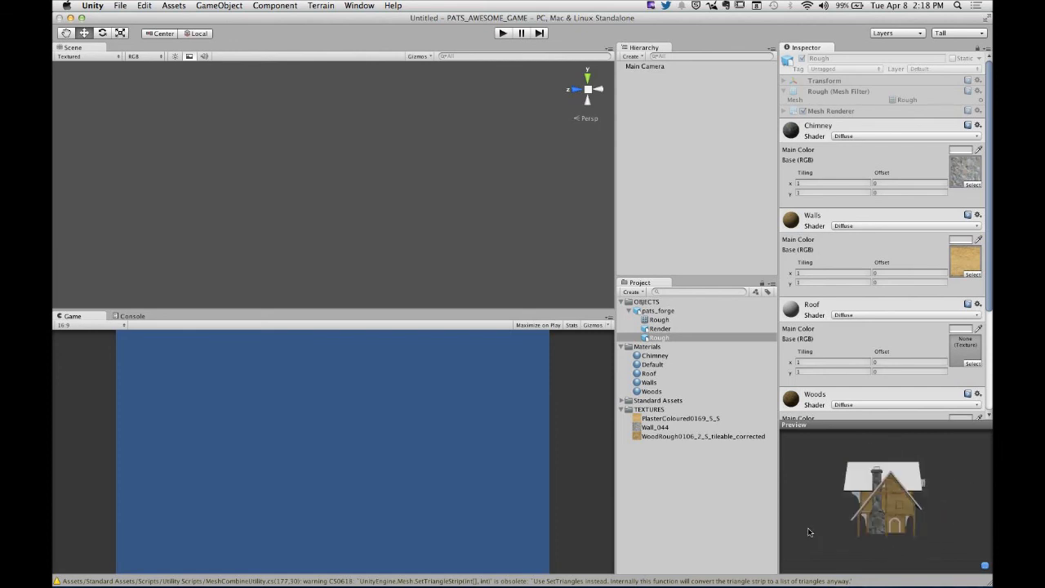
# - Deselect the model and collapse the Materials, OBJECTS and TEXTURES folders
pyautogui.click(700, 502)
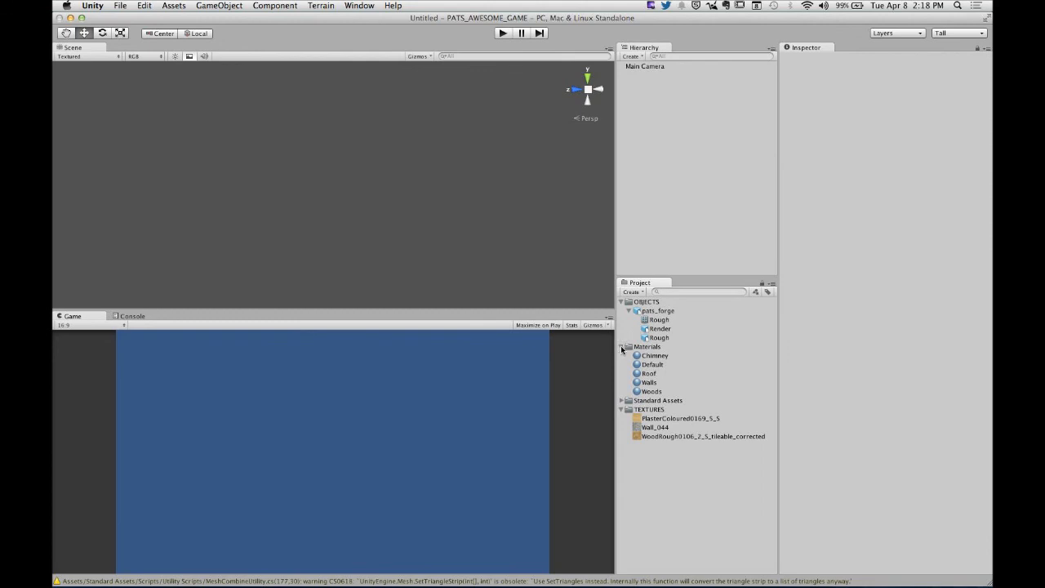
pyautogui.click(622, 346)
pyautogui.click(621, 302)
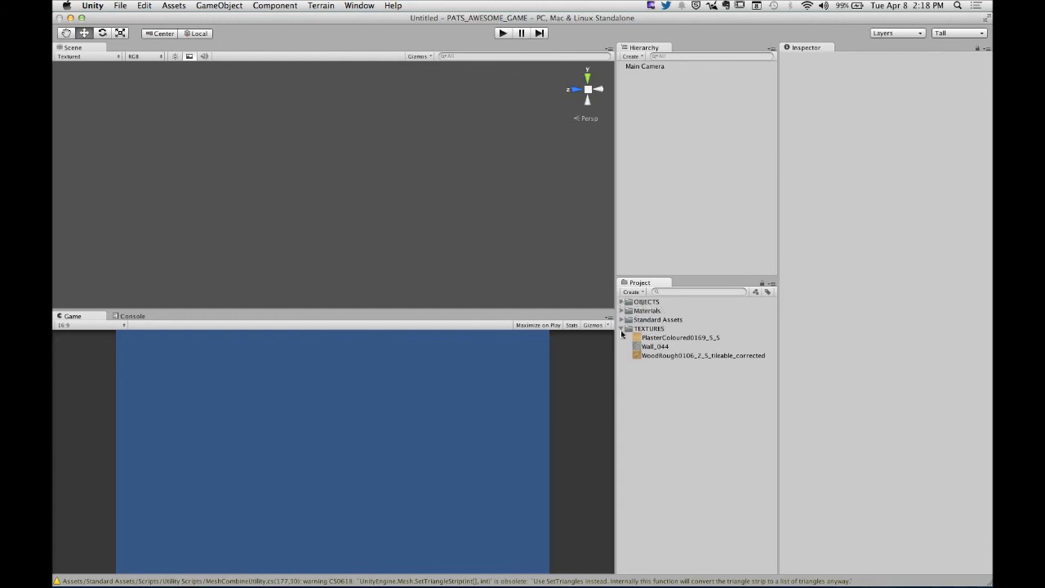
pyautogui.click(622, 329)
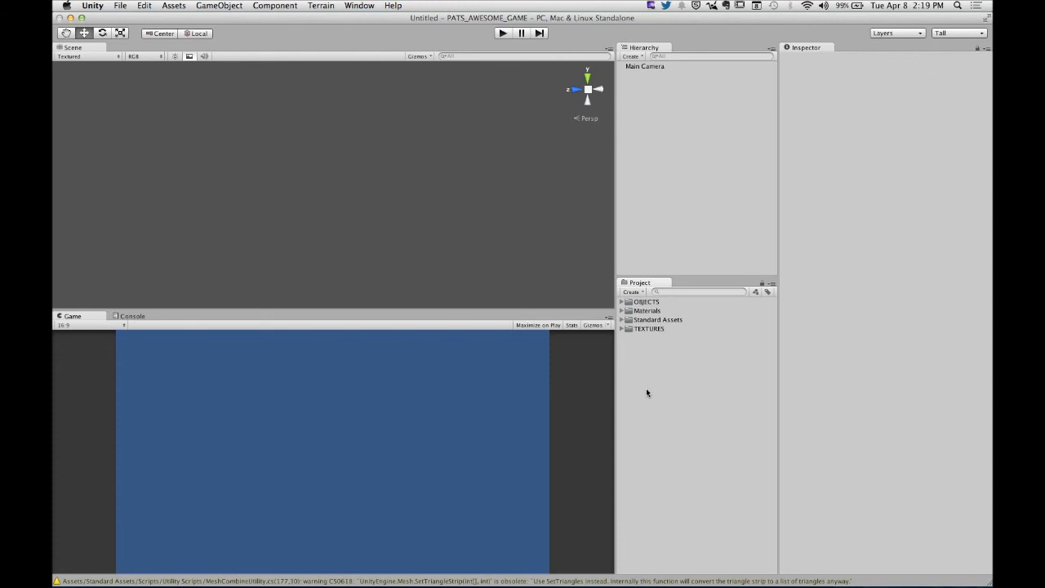
# - Save the project
pyautogui.moveTo(699, 311); pyautogui.dragTo(685, 377)
pyautogui.click(123, 6)
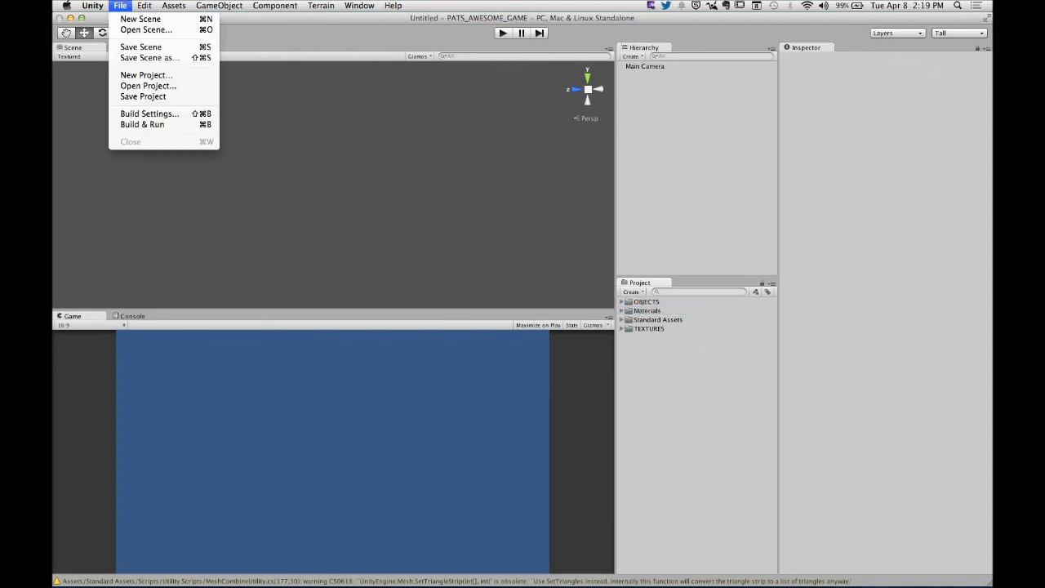
pyautogui.click(143, 100)
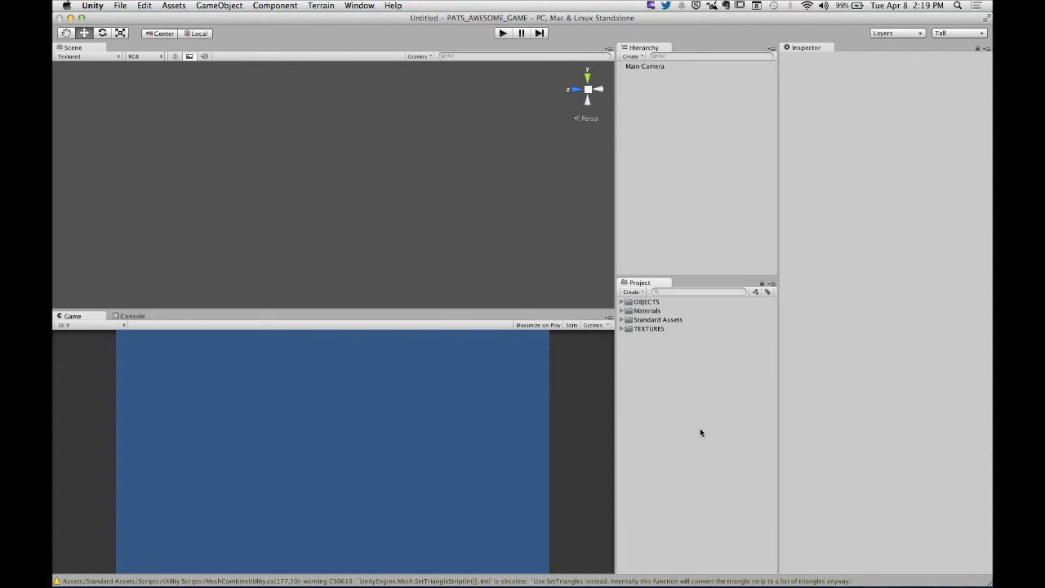
# - Create a new scene and save it as level_01 in the Assets folder
pyautogui.click(121, 6)
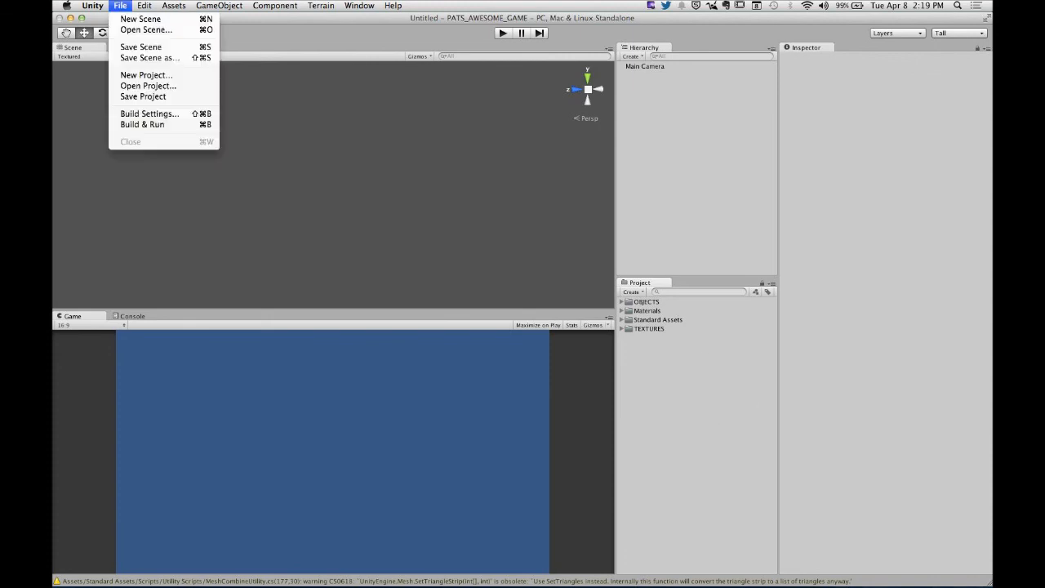
pyautogui.click(148, 20)
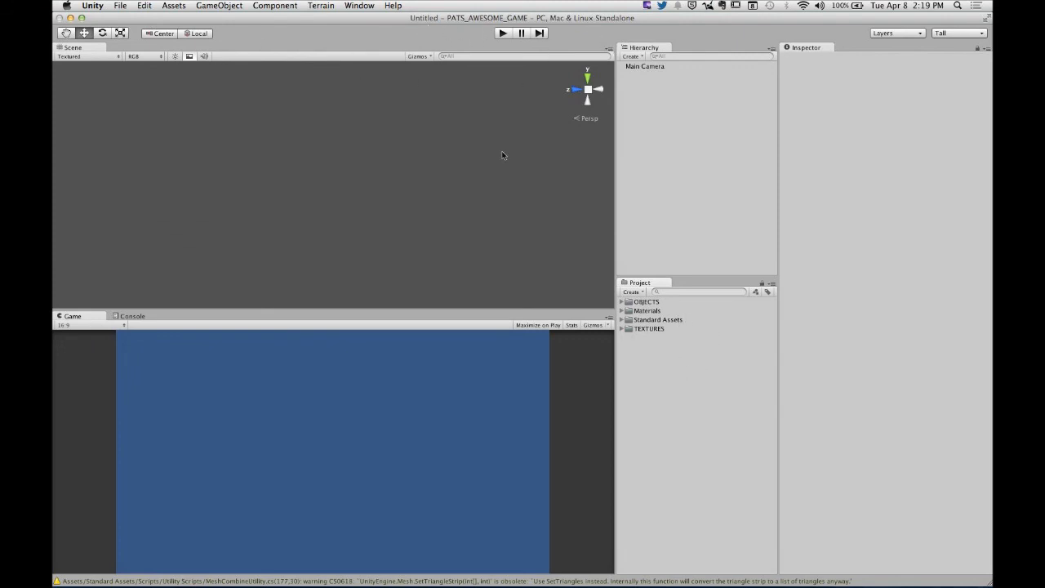
pyautogui.click(93, 5)
pyautogui.moveTo(120, 5)
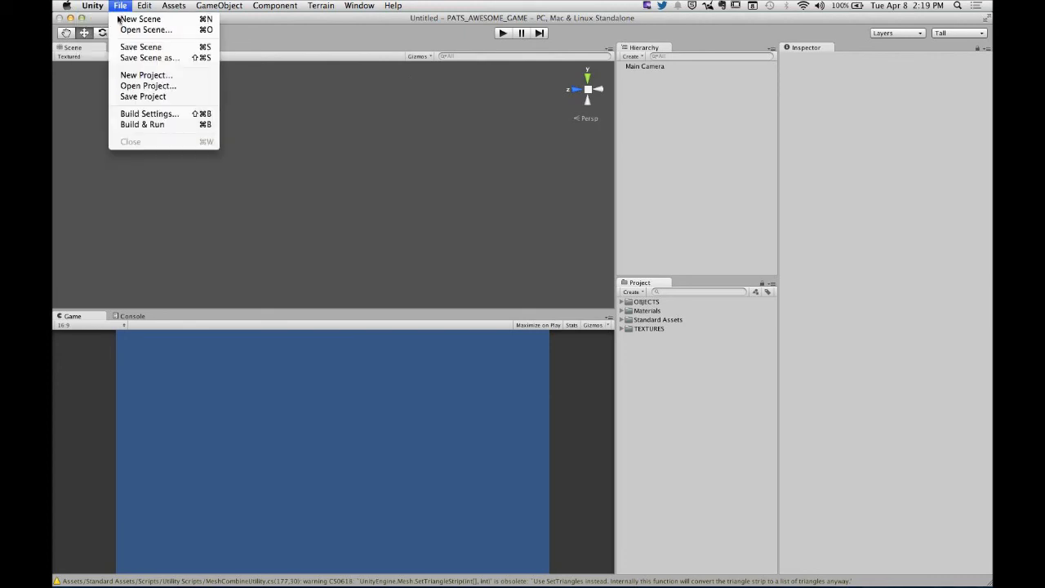
pyautogui.click(137, 46)
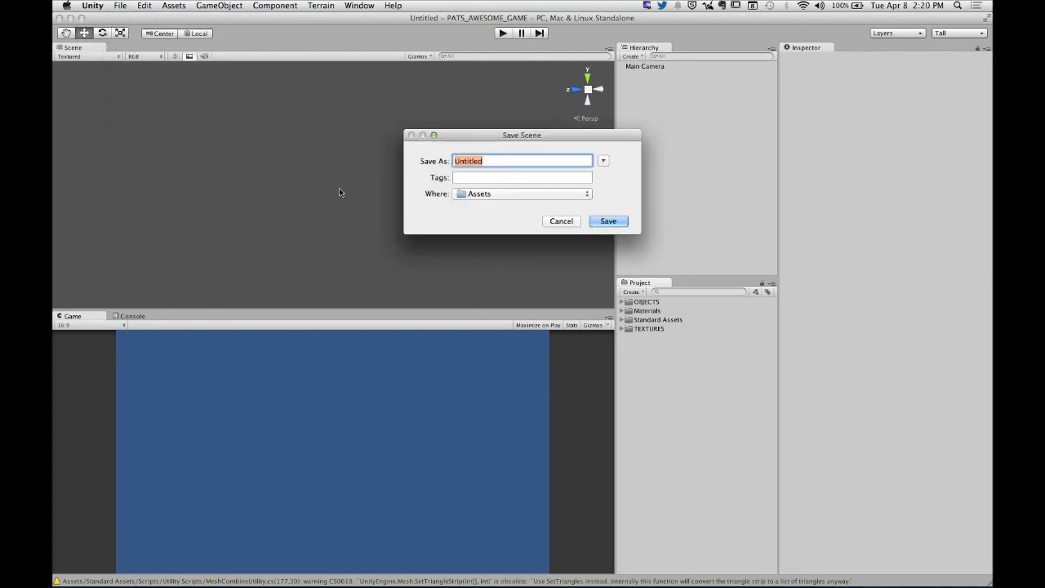
pyautogui.write('level_01')
pyautogui.click(620, 224)
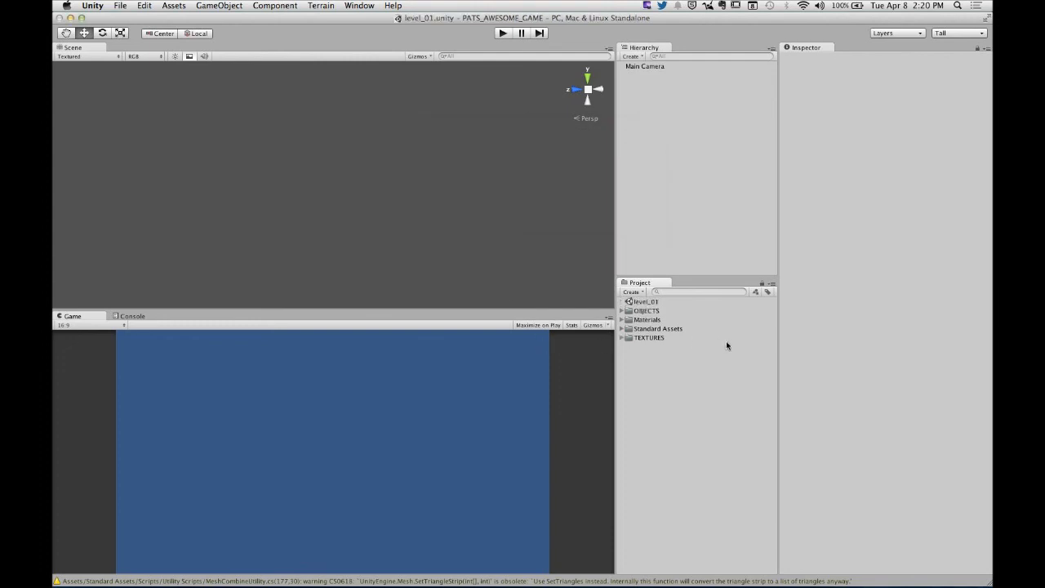
# - Select the level_01 scene and switch to Finder to check the scene file in the project's Assets folder
pyautogui.click(652, 303)
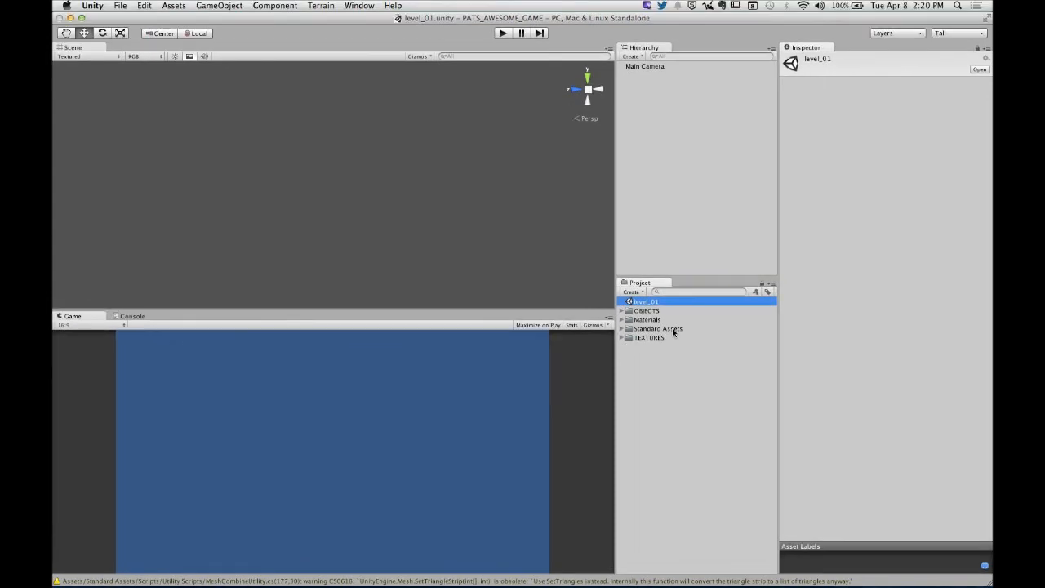
pyautogui.click(86, 570)
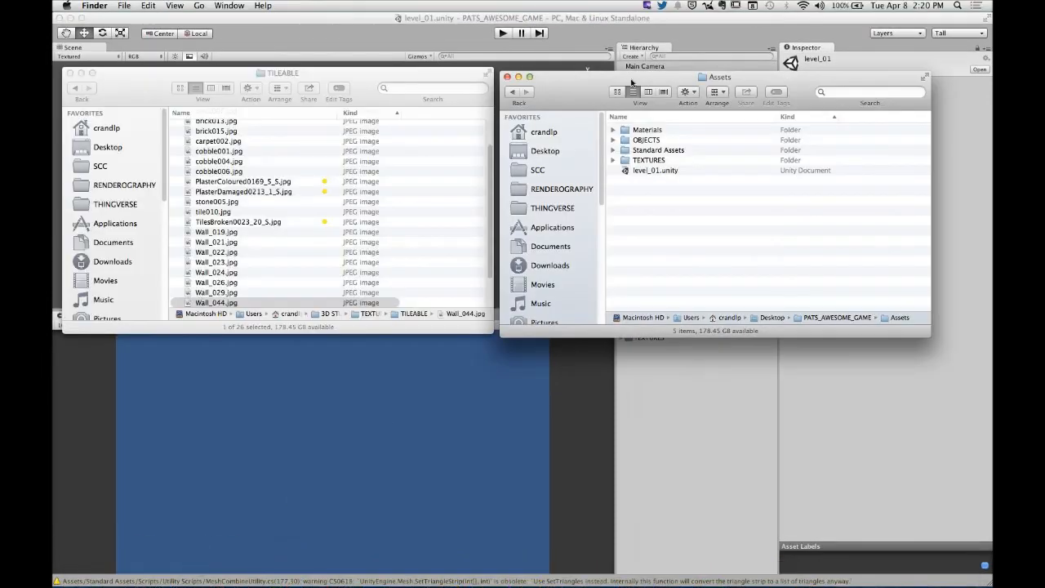
# - Check the level_01.unity file in the project's Assets folder and switch back to Unity
pyautogui.click(562, 89)
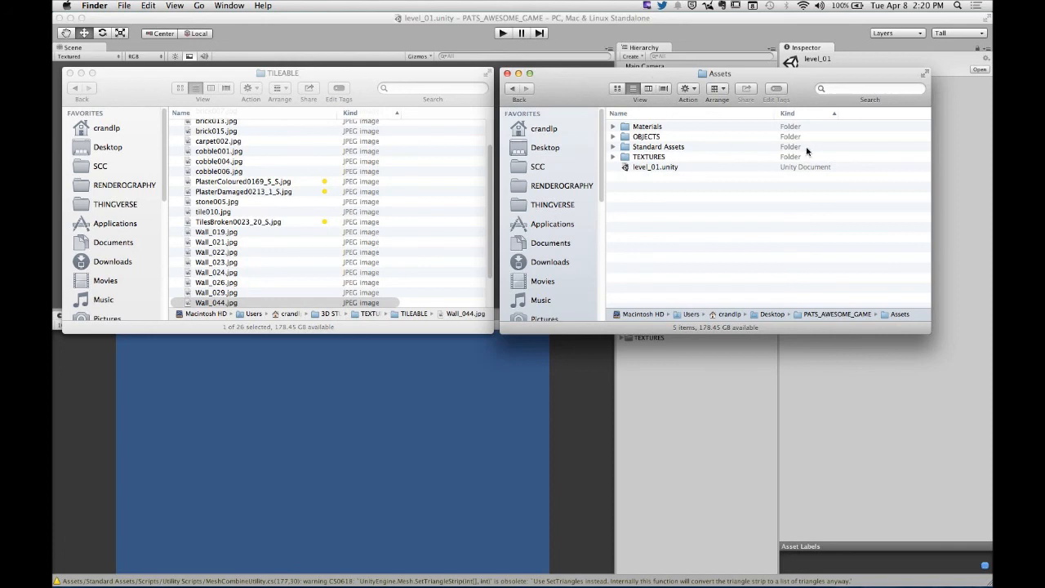
pyautogui.click(645, 168)
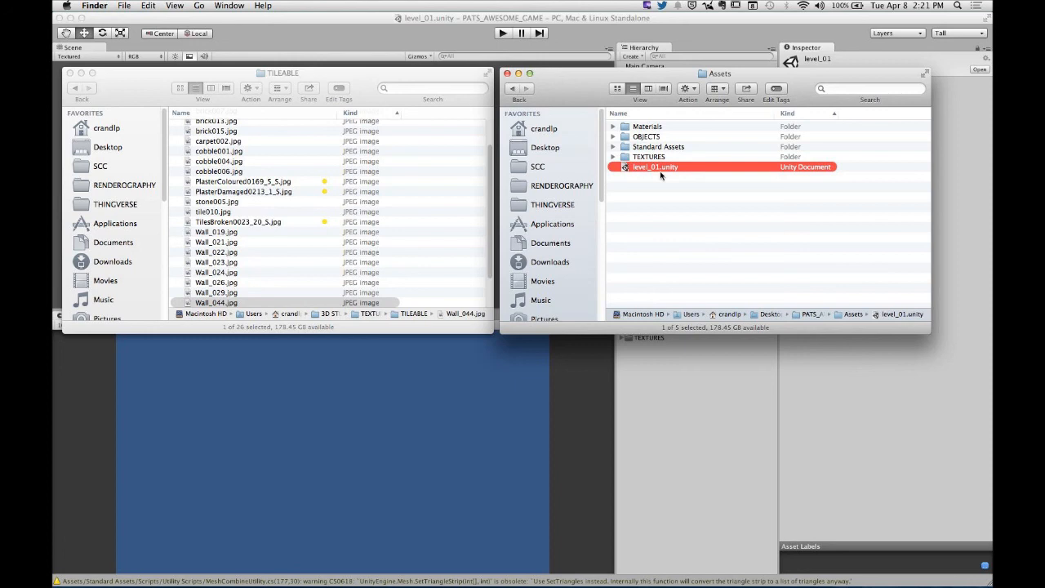
pyautogui.click(690, 413)
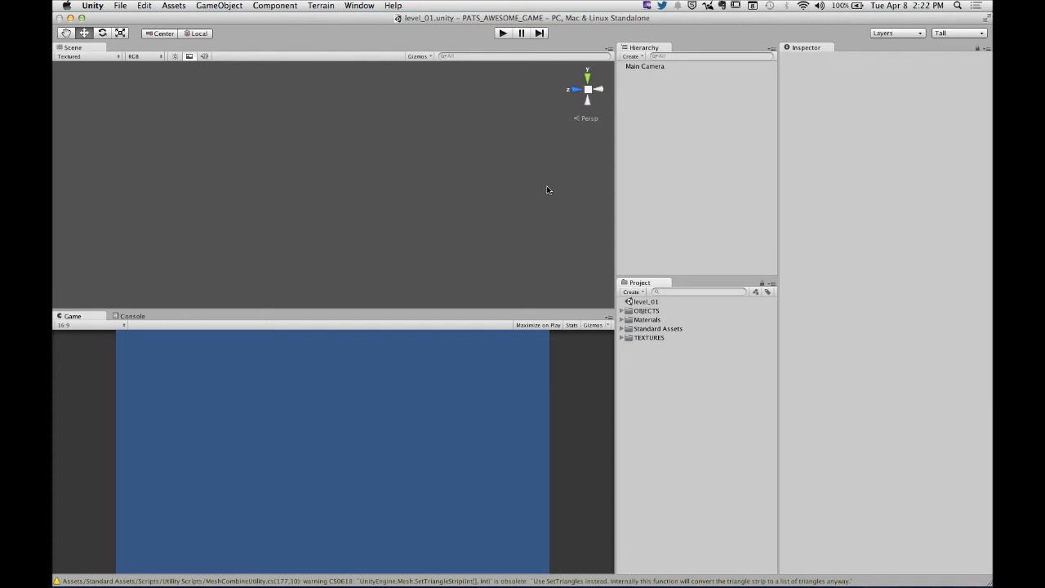
# - Create a plane object in the level_01 scene
pyautogui.click(202, 7)
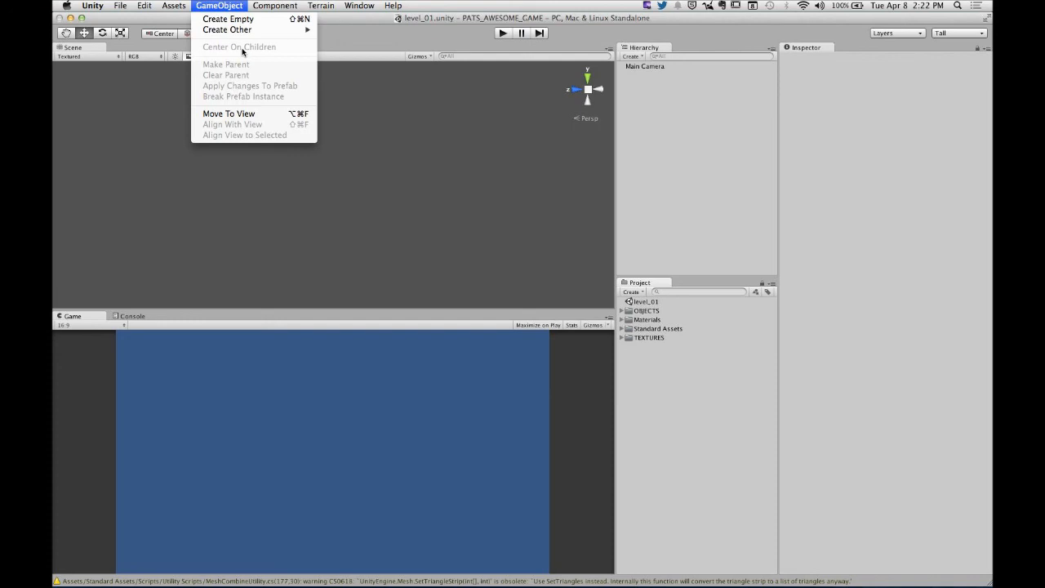
pyautogui.moveTo(245, 30)
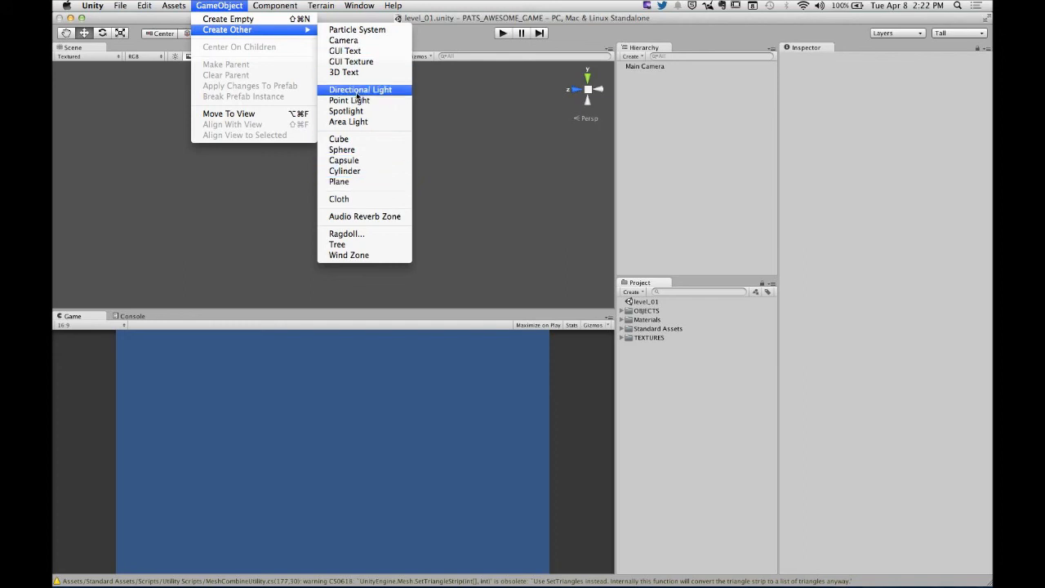
pyautogui.click(355, 182)
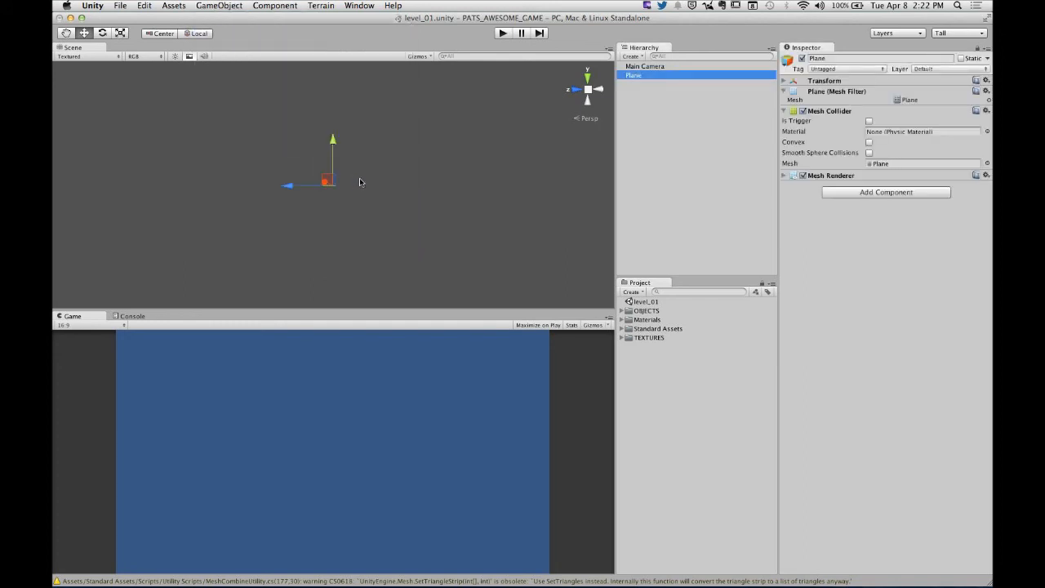
# - Set the plane's position to X 0, Y 0, Z 0 and frame it in the Scene view
pyautogui.click(815, 82)
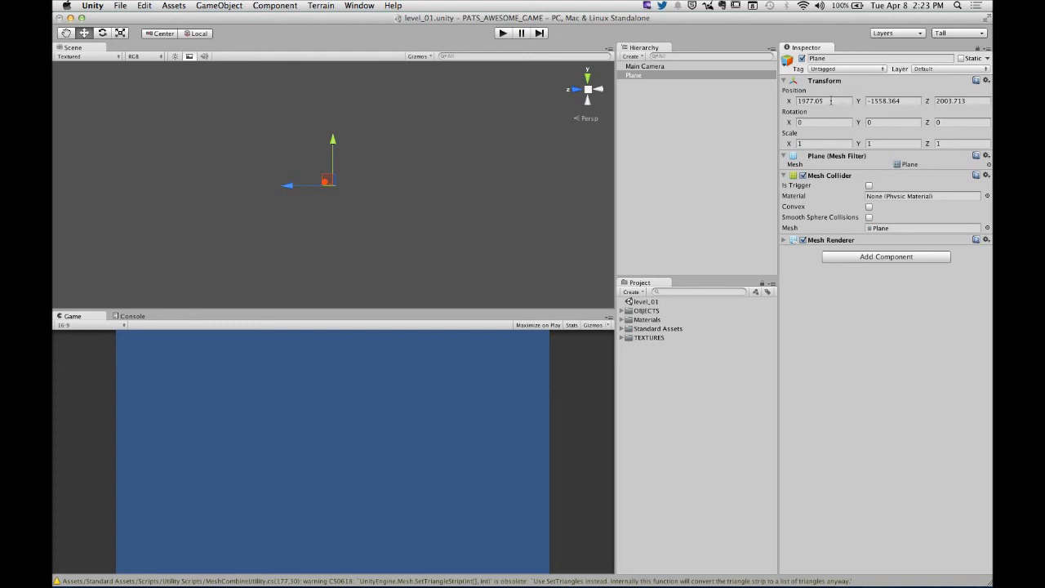
pyautogui.click(831, 100)
pyautogui.click(907, 101)
pyautogui.click(964, 101)
pyautogui.click(834, 100)
pyautogui.write('0')
pyautogui.press('Tab')
pyautogui.write('0')
pyautogui.press('Tab')
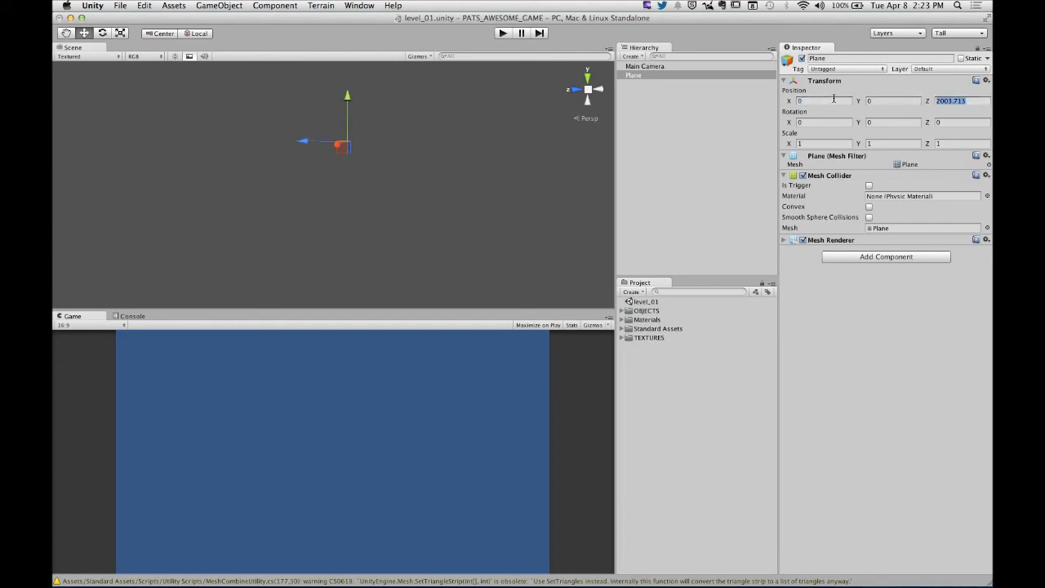
pyautogui.write('0')
pyautogui.press('Return')
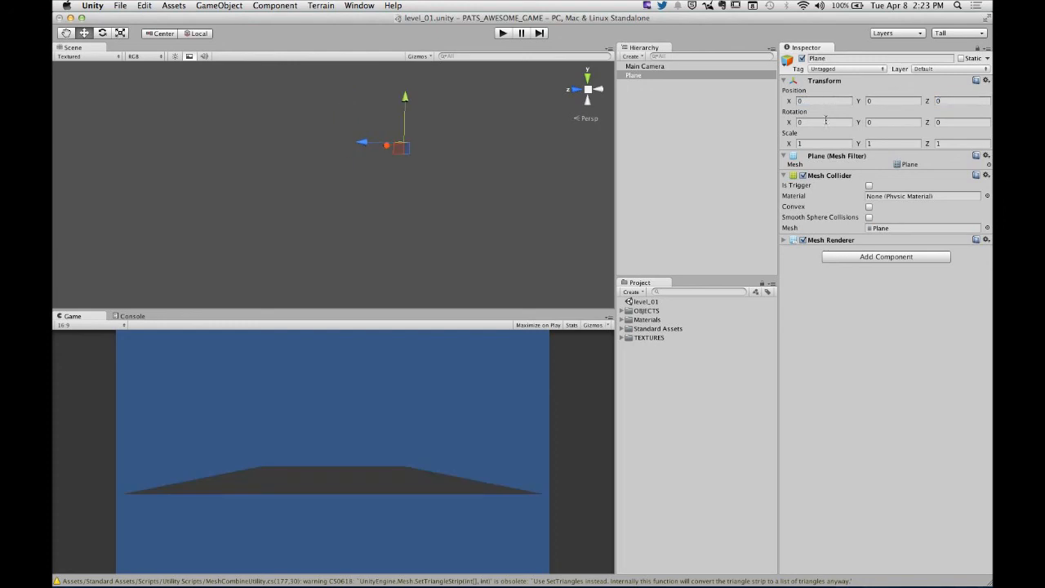
pyautogui.keyDown('alt'); pyautogui.moveTo(448, 142); pyautogui.dragTo(431, 212); pyautogui.keyUp('alt')
pyautogui.press('f')
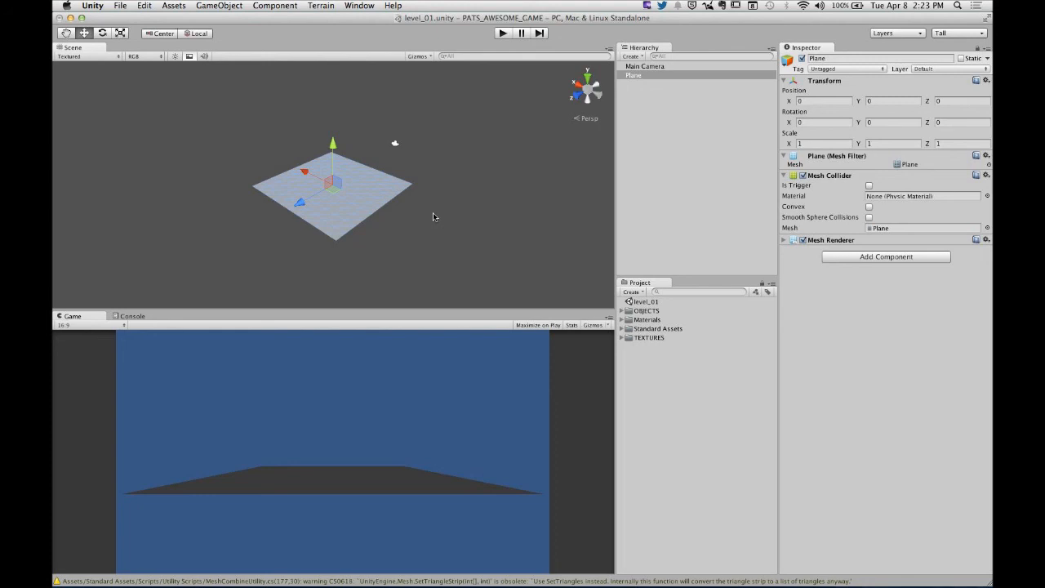
pyautogui.click(432, 216)
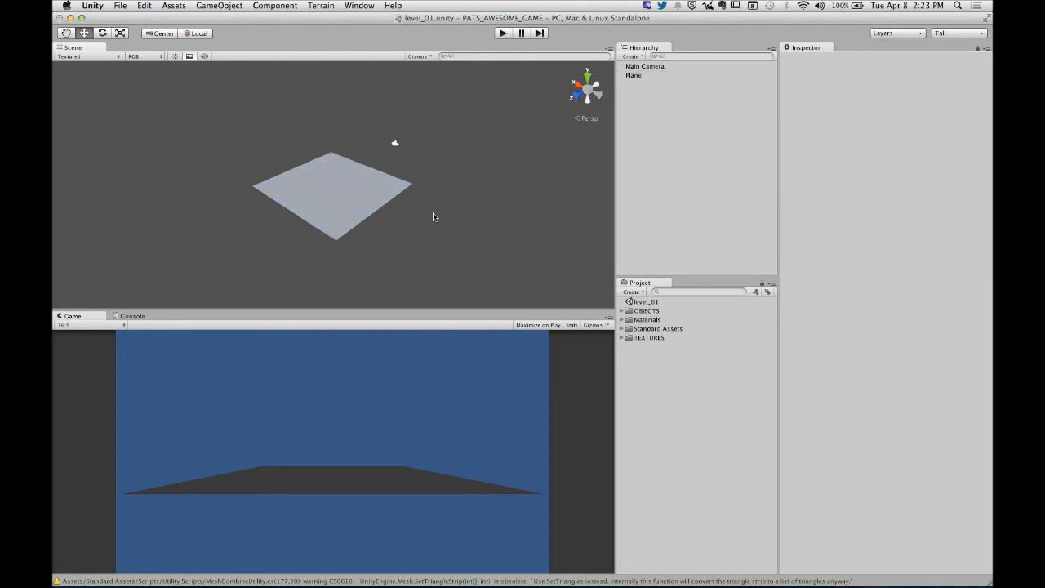
# - Scale the plane uniformly to about 6.54 on all axes and deselect it
pyautogui.click(347, 204)
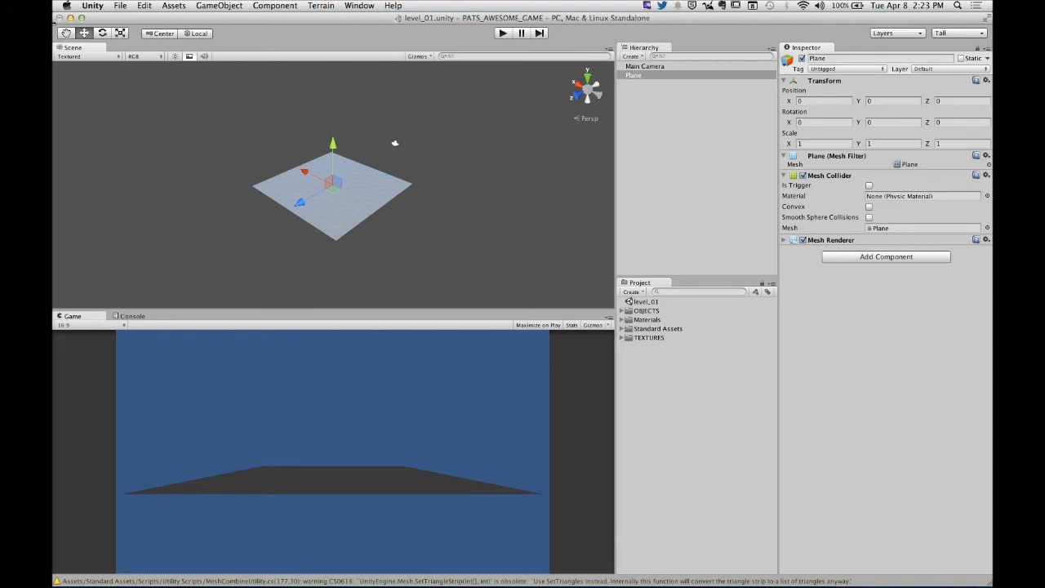
pyautogui.click(121, 33)
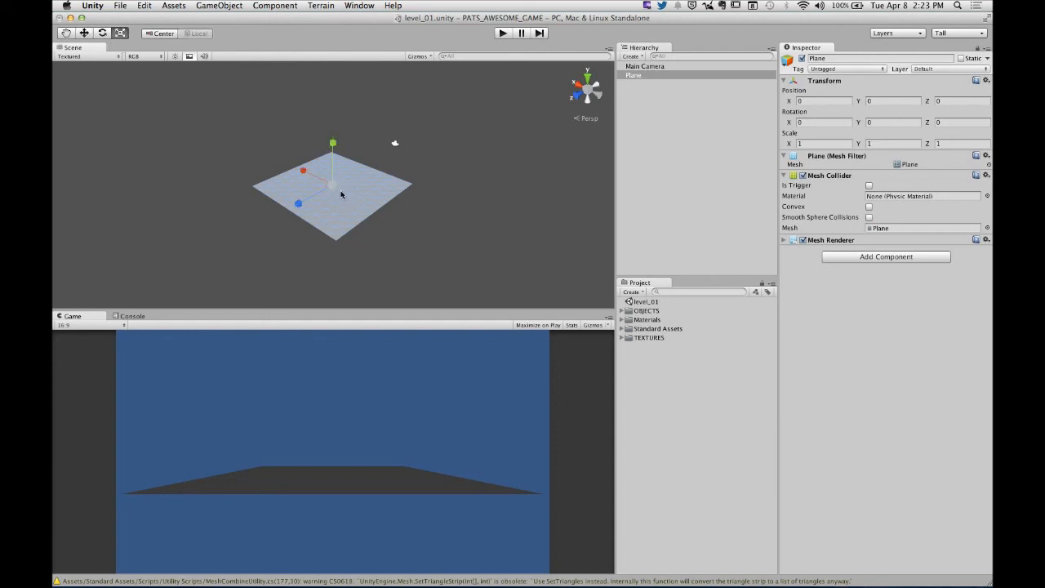
pyautogui.moveTo(341, 194); pyautogui.dragTo(653, 194)
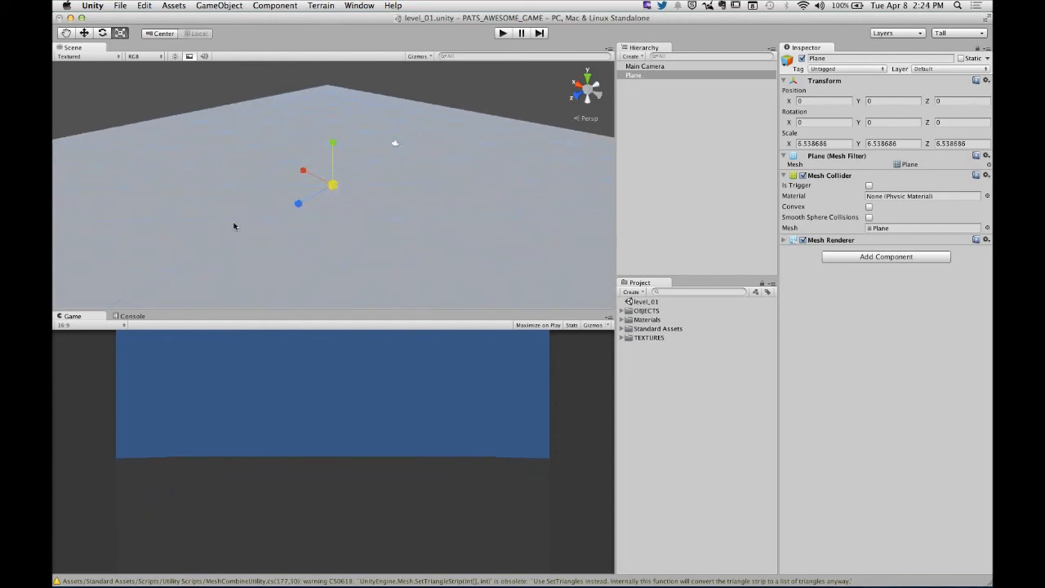
pyautogui.scroll(-5, 356, 205)
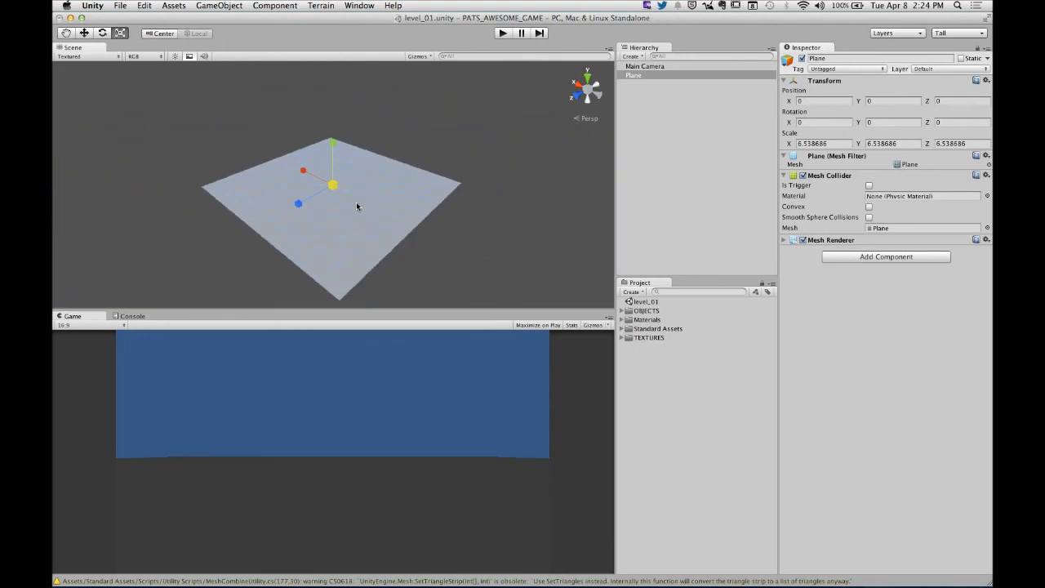
pyautogui.click(479, 250)
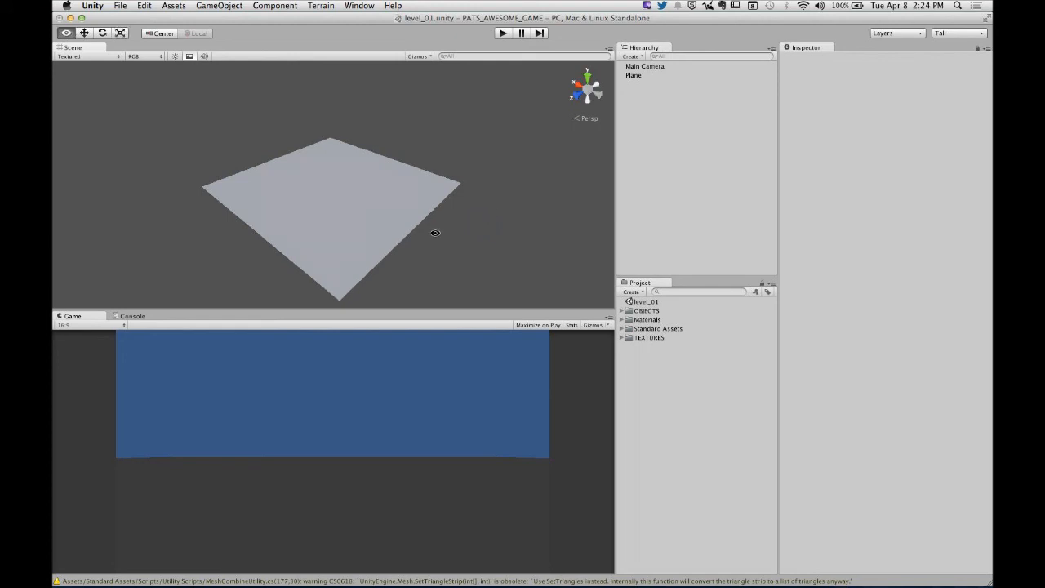
# - Orbit around the enlarged plane to examine it from several angles in the Scene view
pyautogui.keyDown('alt'); pyautogui.moveTo(433, 231); pyautogui.dragTo(383, 210); pyautogui.keyUp('alt')
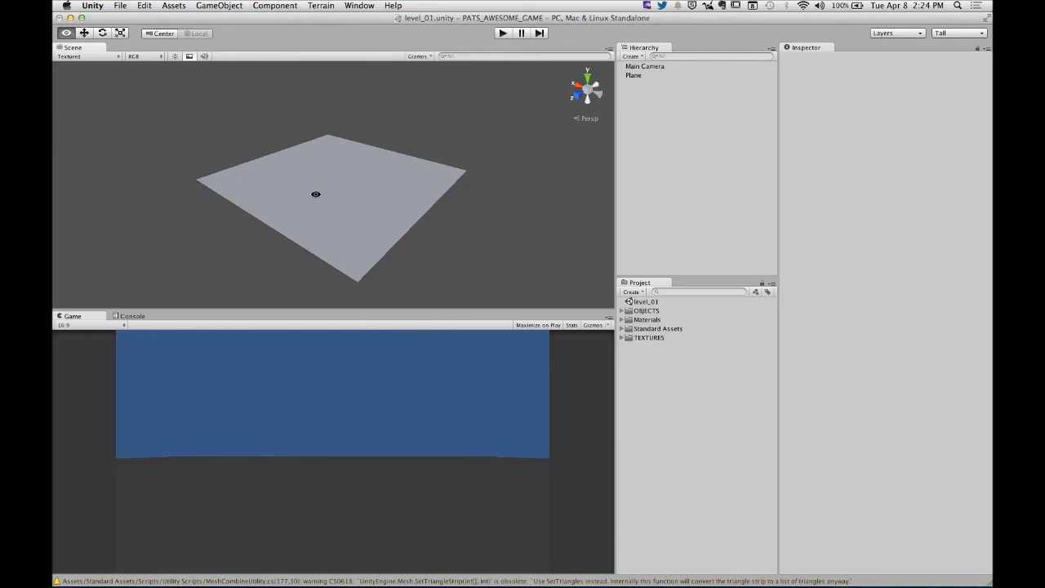
pyautogui.keyDown('alt'); pyautogui.moveTo(315, 193); pyautogui.dragTo(341, 216); pyautogui.keyUp('alt')
pyautogui.keyDown('alt'); pyautogui.moveTo(341, 219); pyautogui.dragTo(366, 248, button='right'); pyautogui.keyUp('alt')
pyautogui.keyDown('alt'); pyautogui.moveTo(366, 248); pyautogui.dragTo(344, 161); pyautogui.keyUp('alt')
pyautogui.keyDown('alt'); pyautogui.moveTo(344, 162); pyautogui.dragTo(418, 165, button='right'); pyautogui.keyUp('alt')
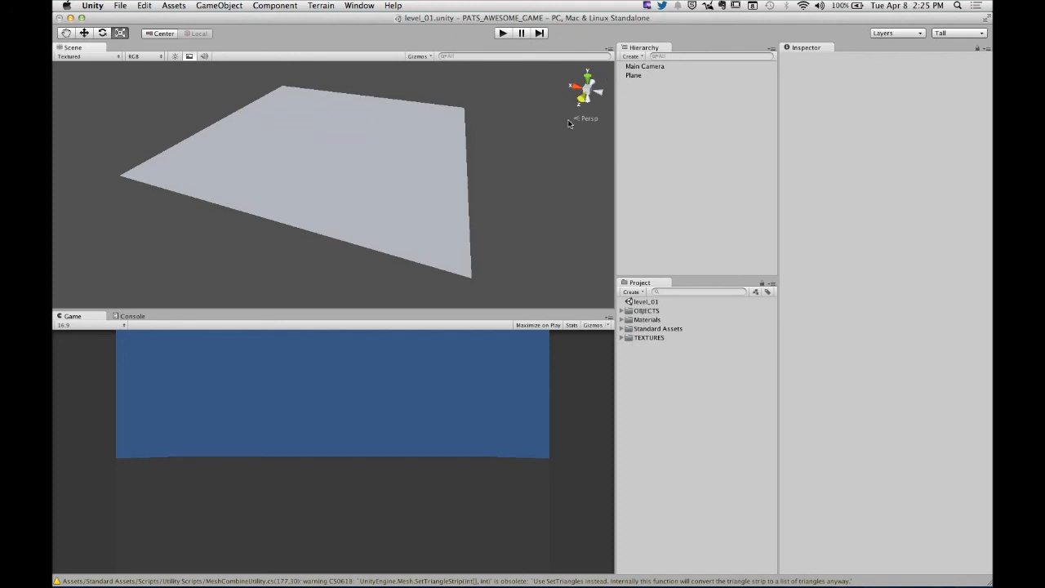
pyautogui.keyDown('alt'); pyautogui.moveTo(541, 168); pyautogui.dragTo(483, 124); pyautogui.keyUp('alt')
# - Look at the plane in the top and right views and toggle the Scene view between perspective and isometric projection
pyautogui.click(589, 78)
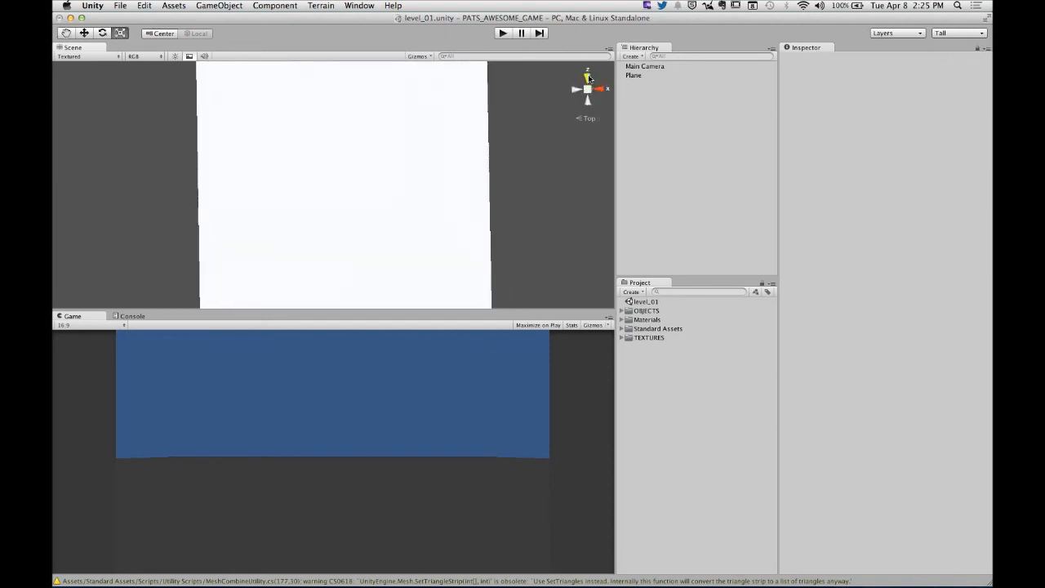
pyautogui.click(602, 91)
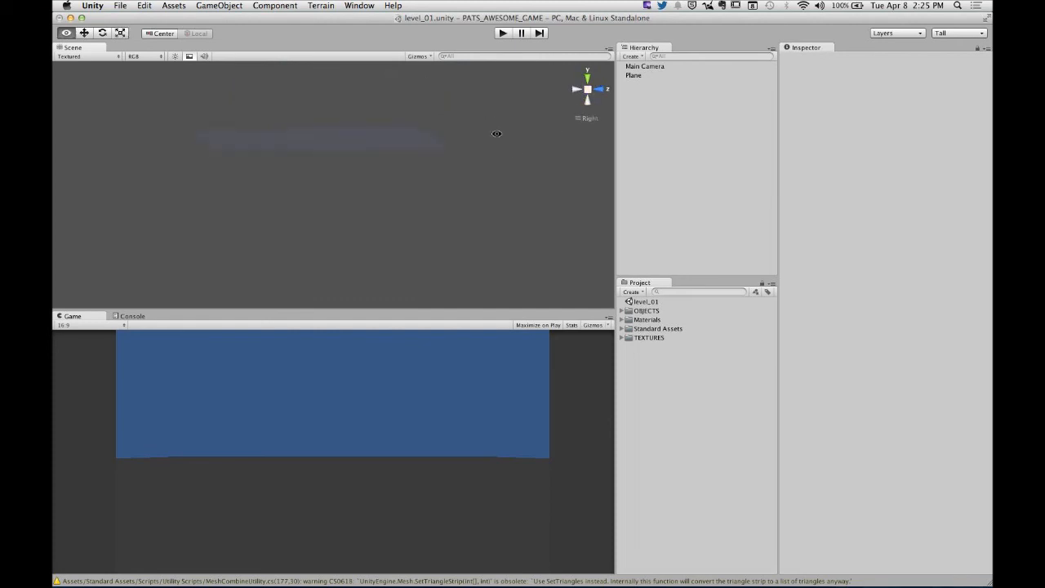
pyautogui.keyDown('alt'); pyautogui.moveTo(495, 135); pyautogui.dragTo(373, 184); pyautogui.keyUp('alt')
pyautogui.click(588, 95)
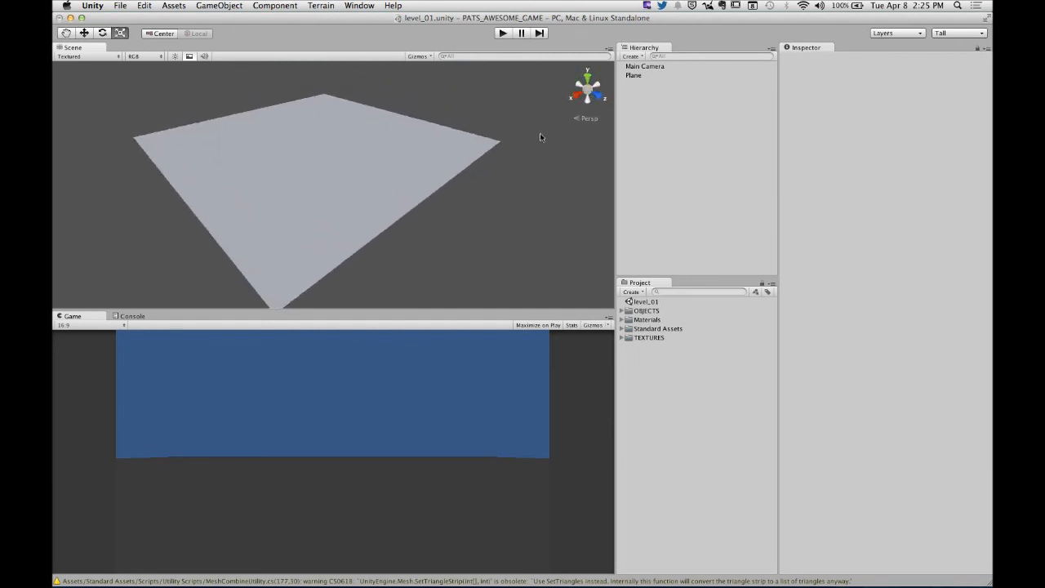
pyautogui.keyDown('alt'); pyautogui.moveTo(541, 135); pyautogui.dragTo(576, 96); pyautogui.keyUp('alt')
pyautogui.click(589, 94)
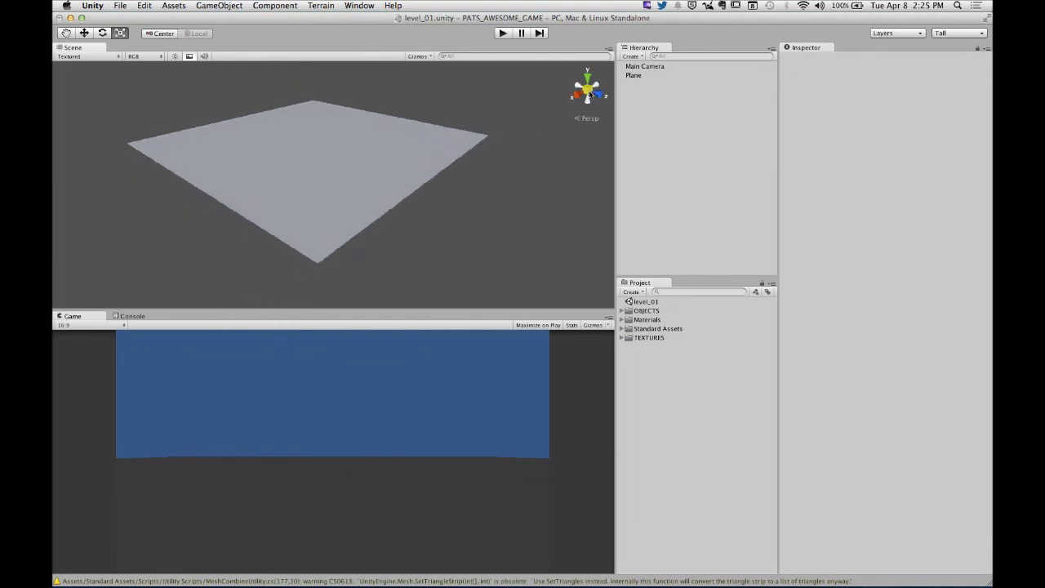
pyautogui.click(588, 93)
pyautogui.click(589, 95)
pyautogui.click(589, 94)
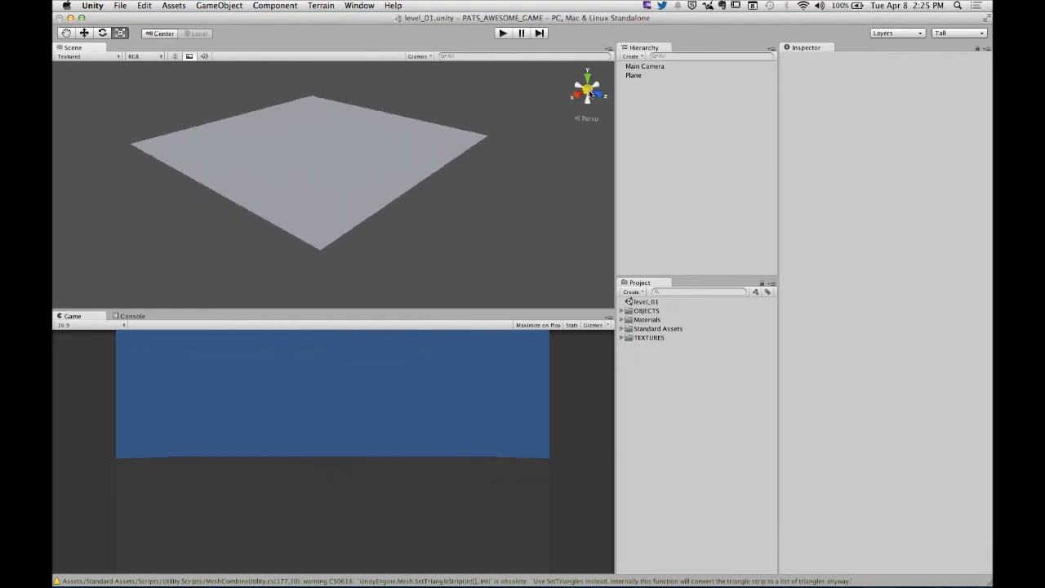
pyautogui.click(589, 95)
pyautogui.click(590, 95)
pyautogui.click(587, 91)
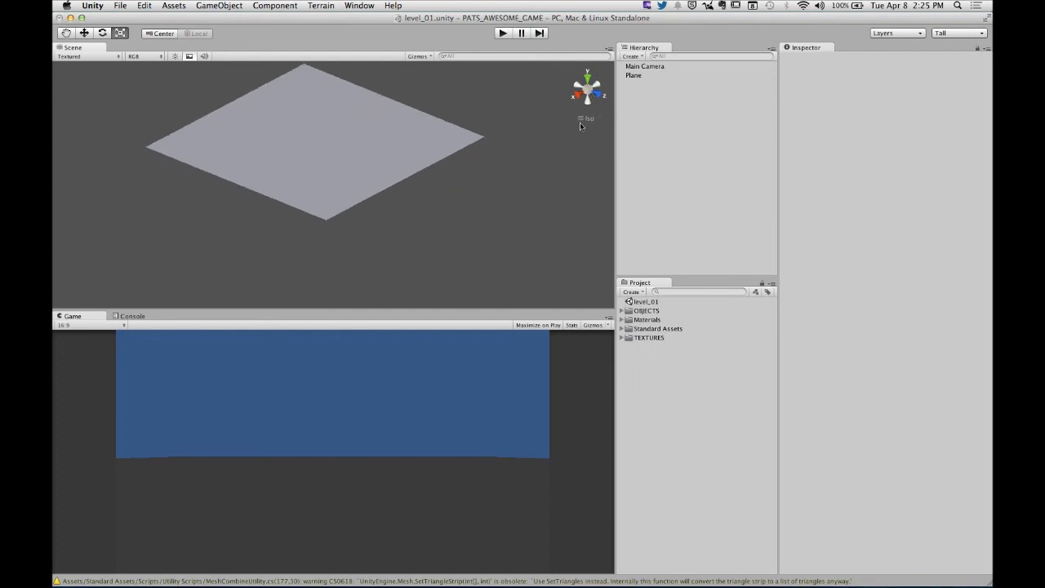
pyautogui.click(582, 94)
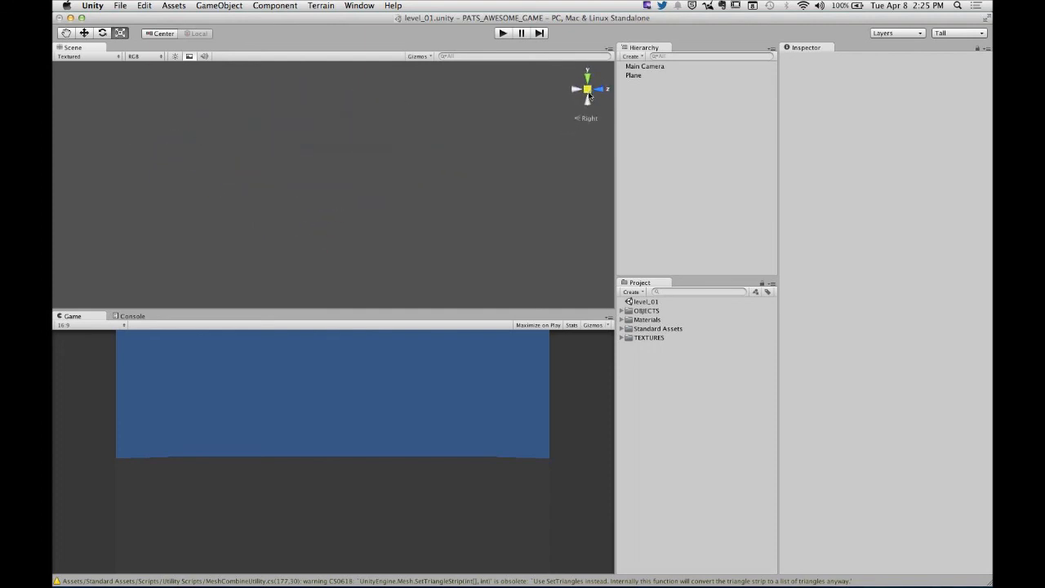
pyautogui.keyDown('alt'); pyautogui.moveTo(511, 163); pyautogui.dragTo(413, 196); pyautogui.keyUp('alt')
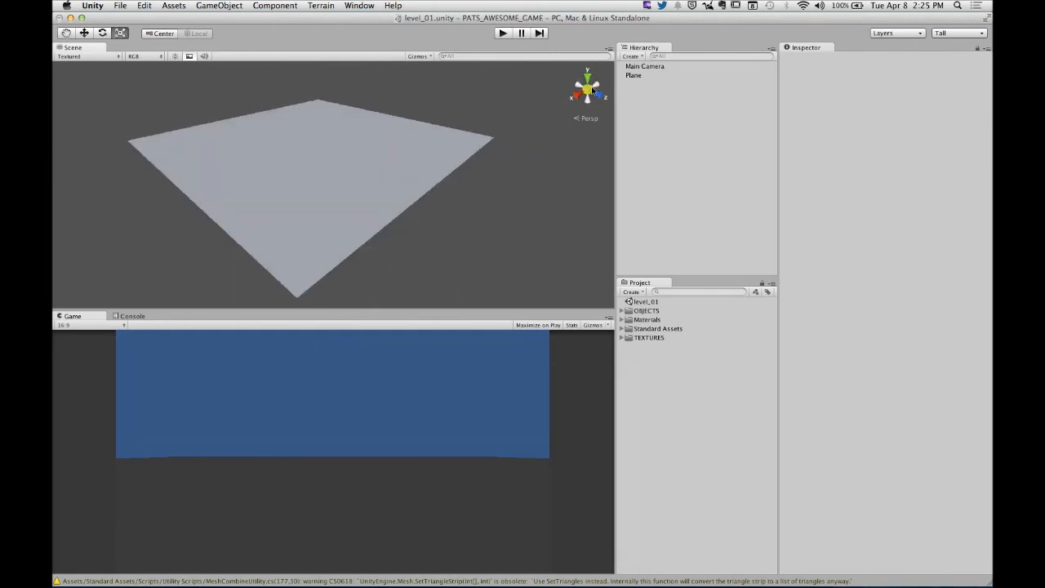
pyautogui.click(589, 94)
pyautogui.click(589, 94)
pyautogui.keyDown('alt'); pyautogui.moveTo(588, 94); pyautogui.dragTo(551, 99); pyautogui.keyUp('alt')
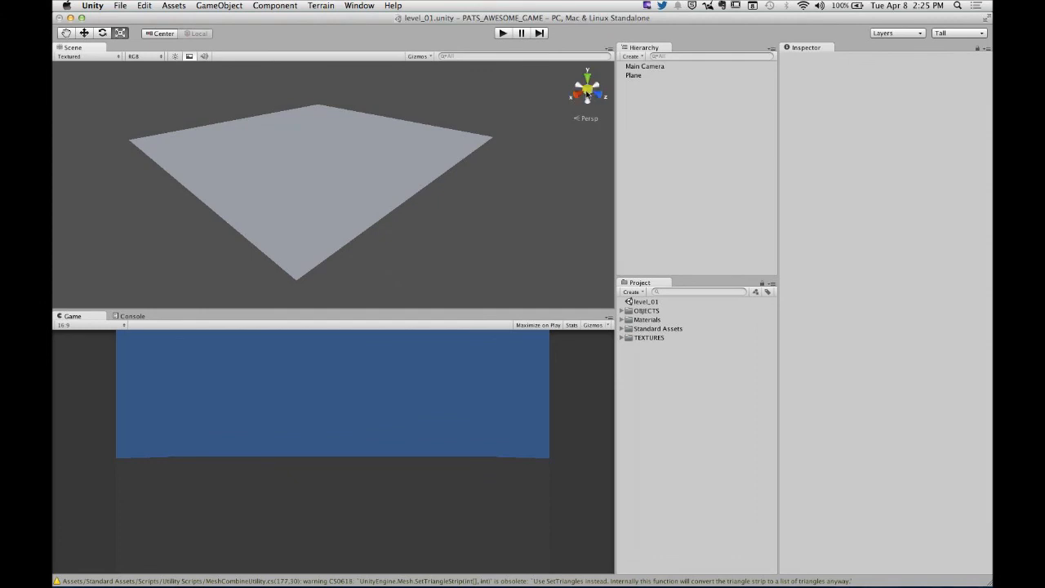
pyautogui.click(589, 94)
pyautogui.click(589, 94)
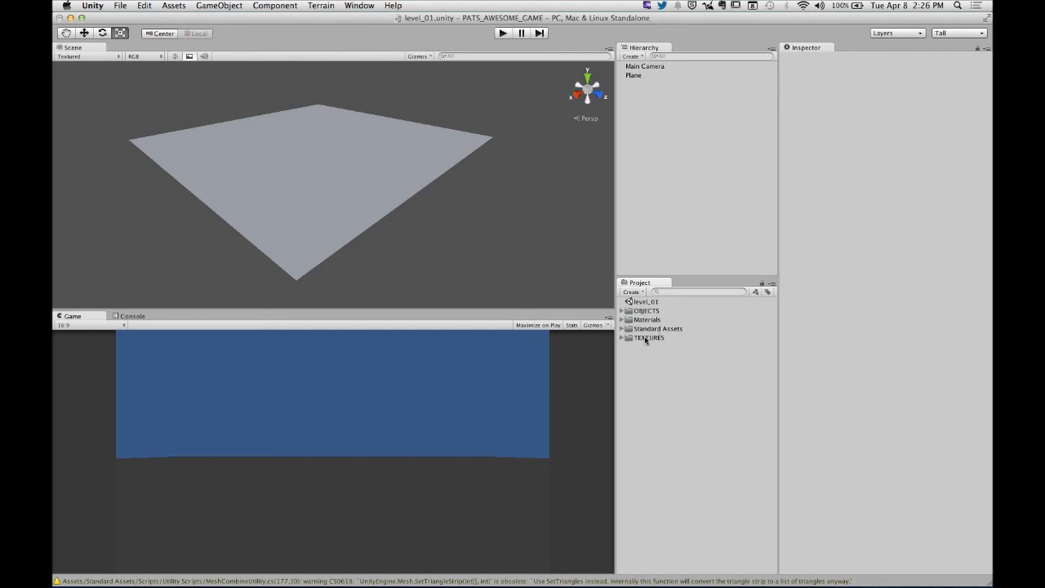
# - Expand the OBJECTS folder and select the pats_forge model with its contents collapsed
pyautogui.click(623, 311)
pyautogui.click(657, 319)
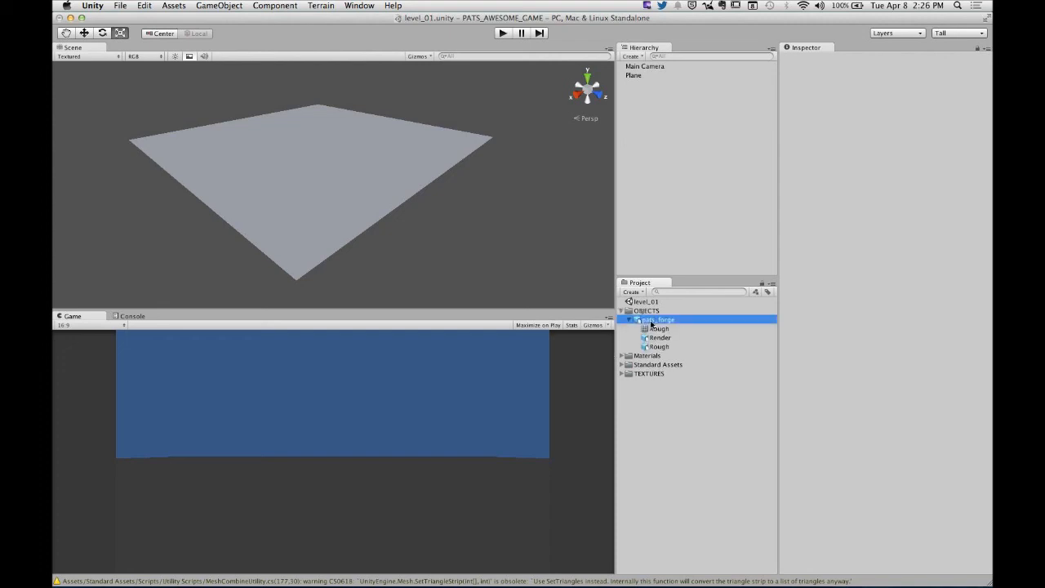
pyautogui.click(630, 320)
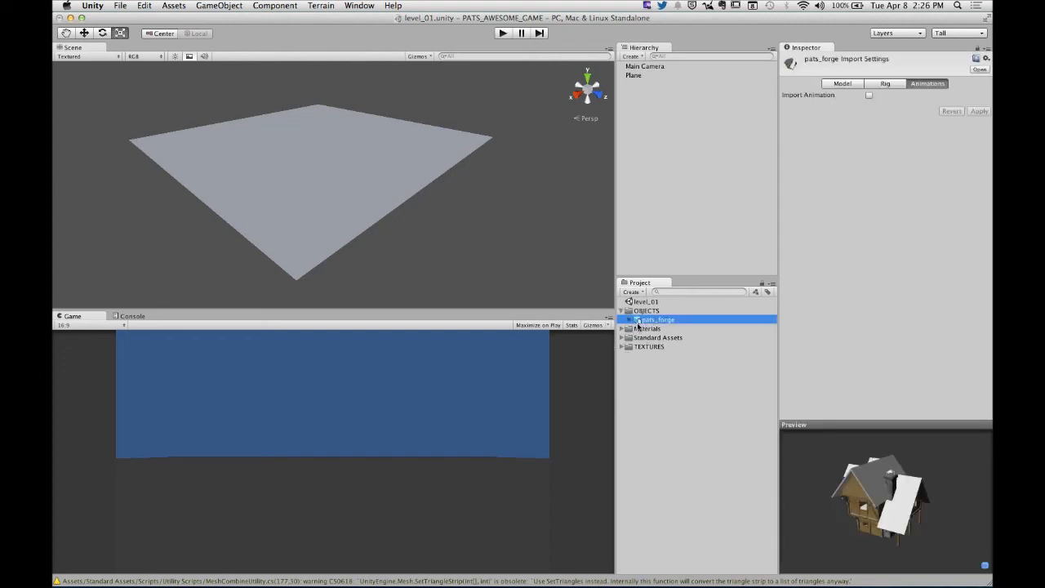
# - Add the pats_forge model to the scene at the origin and examine the house up close from several sides
pyautogui.moveTo(638, 323); pyautogui.dragTo(659, 191)
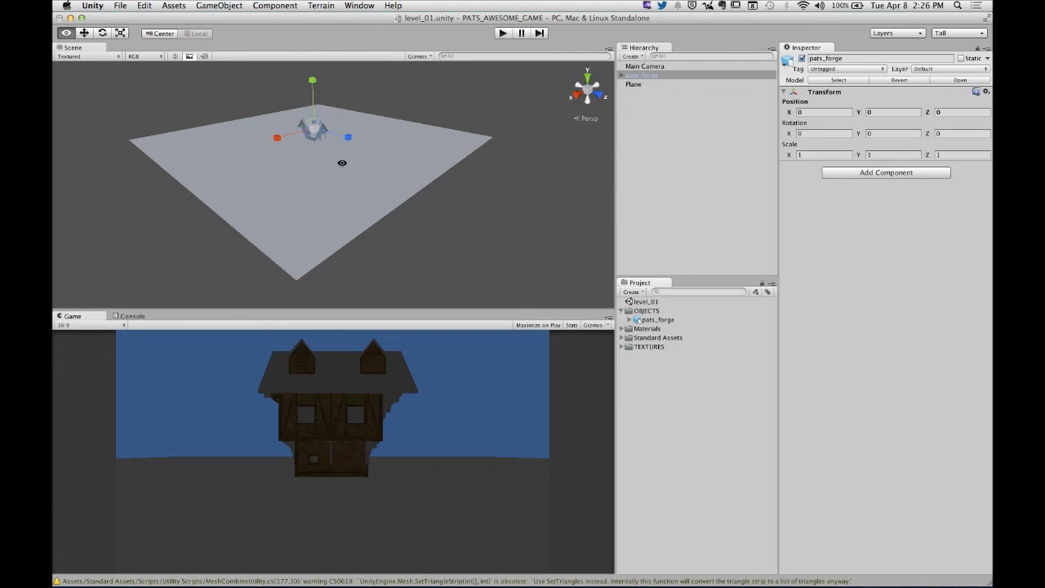
pyautogui.keyDown('alt'); pyautogui.moveTo(343, 163); pyautogui.dragTo(332, 124); pyautogui.keyUp('alt')
pyautogui.keyDown('alt'); pyautogui.moveTo(300, 132); pyautogui.dragTo(538, 123, button='right'); pyautogui.keyUp('alt')
pyautogui.keyDown('alt'); pyautogui.moveTo(388, 116); pyautogui.dragTo(492, 223, button='middle'); pyautogui.keyUp('alt')
pyautogui.keyDown('alt'); pyautogui.moveTo(431, 191); pyautogui.dragTo(565, 196, button='right'); pyautogui.keyUp('alt')
pyautogui.keyDown('alt'); pyautogui.moveTo(565, 190); pyautogui.dragTo(392, 152, button='middle'); pyautogui.keyUp('alt')
pyautogui.keyDown('alt'); pyautogui.moveTo(392, 152); pyautogui.dragTo(431, 172); pyautogui.keyUp('alt')
pyautogui.keyDown('alt'); pyautogui.moveTo(431, 172); pyautogui.dragTo(436, 113, button='middle'); pyautogui.keyUp('alt')
pyautogui.keyDown('alt'); pyautogui.moveTo(435, 113); pyautogui.dragTo(398, 139, button='right'); pyautogui.keyUp('alt')
pyautogui.keyDown('alt'); pyautogui.moveTo(399, 139); pyautogui.dragTo(388, 180); pyautogui.keyUp('alt')
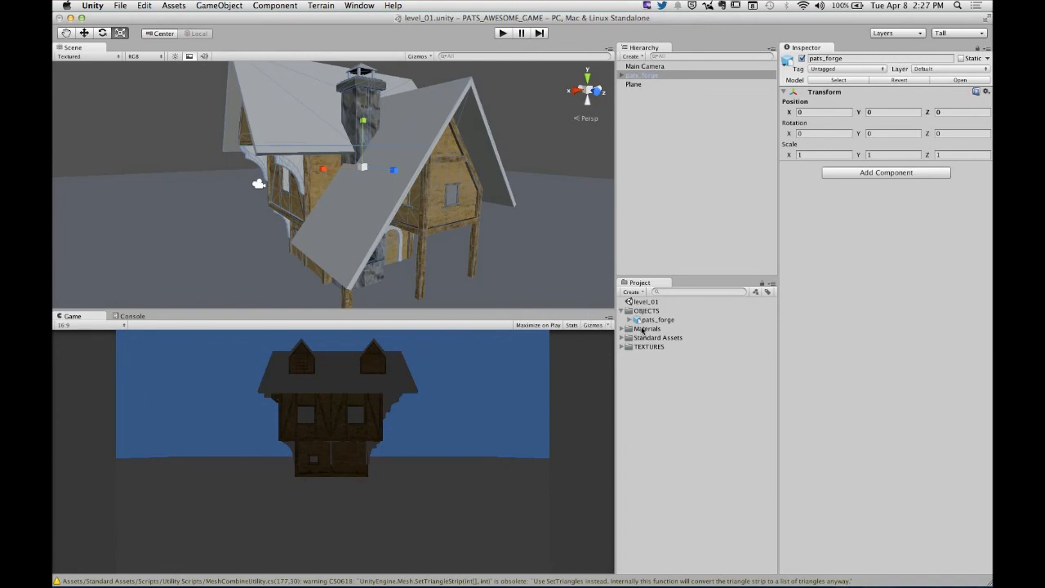
pyautogui.click(678, 184)
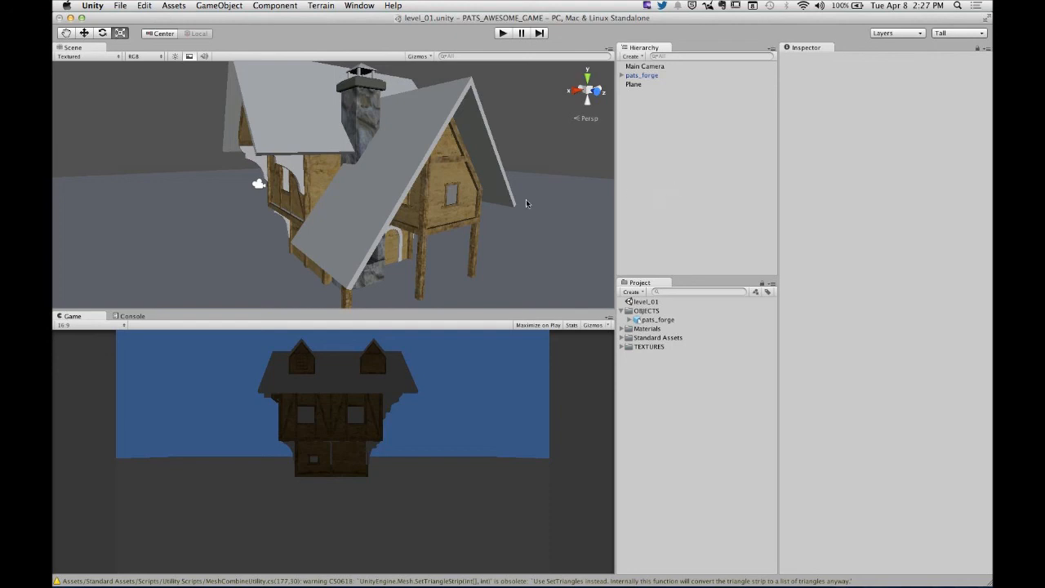
# - Undo adding the pats_forge model to the scene
pyautogui.press('super+z')
pyautogui.press('super+z')
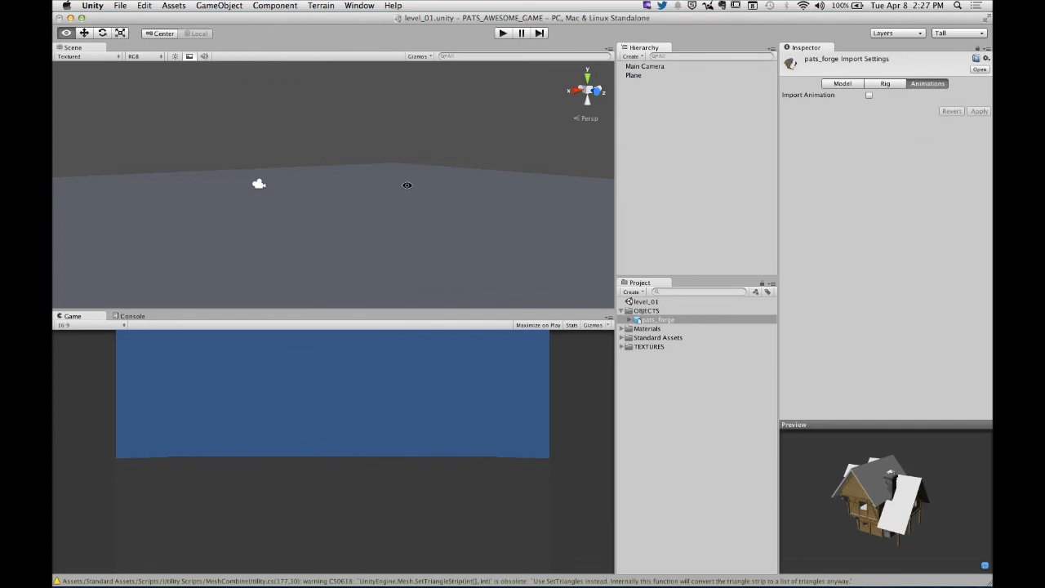
# - Try placing pats_forge freehand on the plane at about X -7.1, Z 24.6, and undo the placement
pyautogui.keyDown('alt'); pyautogui.moveTo(408, 184); pyautogui.dragTo(438, 289); pyautogui.keyUp('alt')
pyautogui.moveTo(638, 325); pyautogui.dragTo(433, 226)
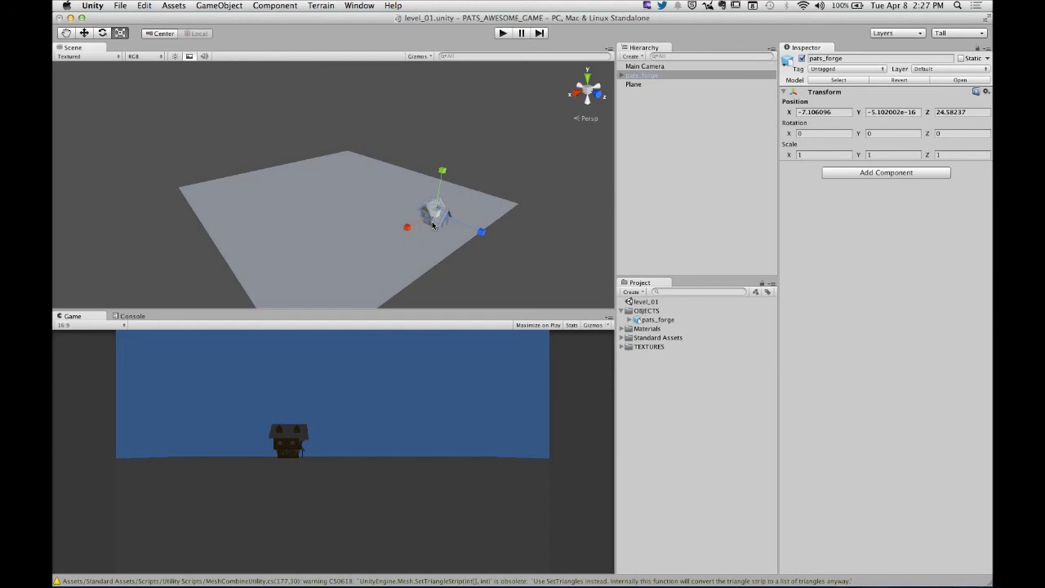
pyautogui.press('super+z')
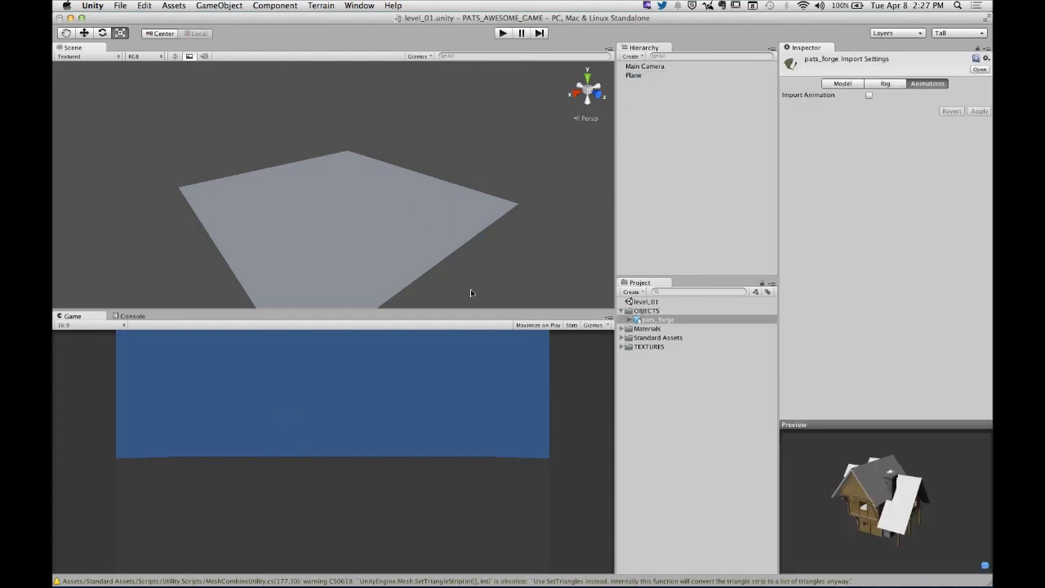
# - Add the pats_forge model to the scene hierarchy so that it sits at position 0, 0, 0 on the plane
pyautogui.moveTo(640, 323); pyautogui.dragTo(658, 234)
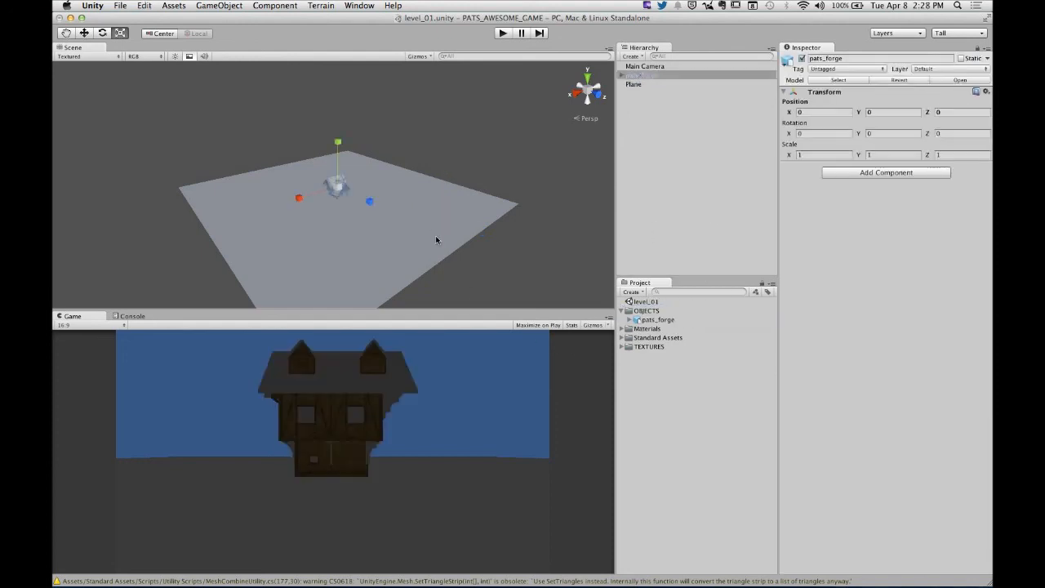
pyautogui.keyDown('alt'); pyautogui.moveTo(465, 156); pyautogui.dragTo(356, 177); pyautogui.keyUp('alt')
pyautogui.scroll(3, 393, 194)
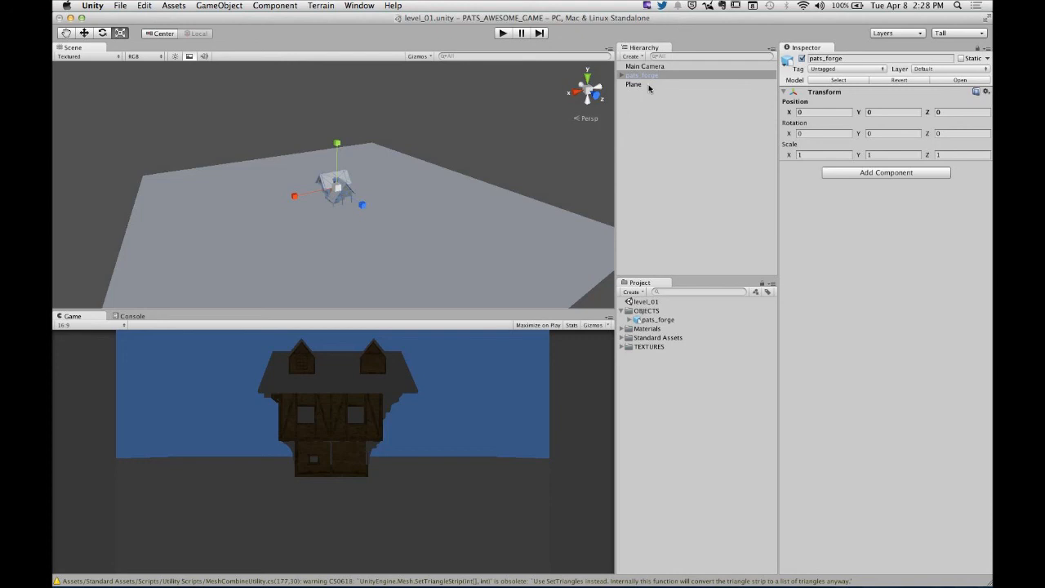
# - Add a directional light to the scene to light the forge house and the plane
pyautogui.keyDown('alt'); pyautogui.moveTo(348, 234); pyautogui.dragTo(358, 213); pyautogui.keyUp('alt')
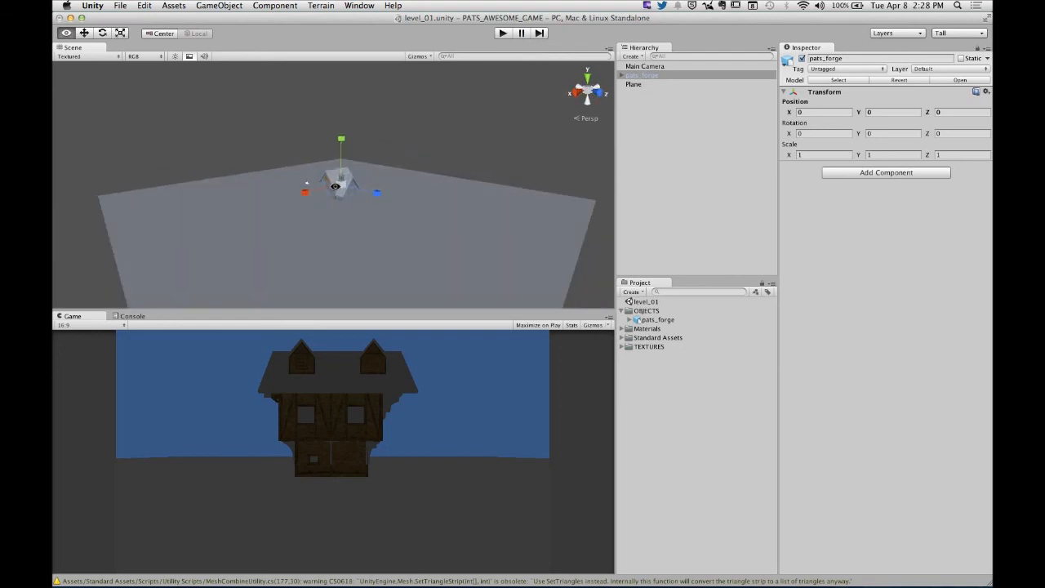
pyautogui.scroll(10, 360, 214)
pyautogui.keyDown('alt'); pyautogui.moveTo(449, 253); pyautogui.dragTo(428, 244); pyautogui.keyUp('alt')
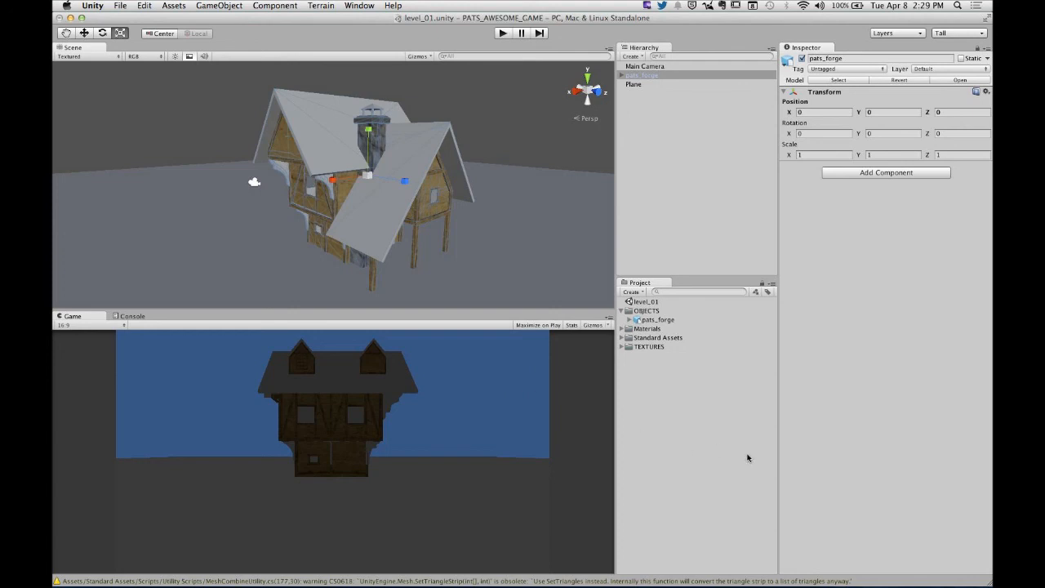
pyautogui.click(633, 291)
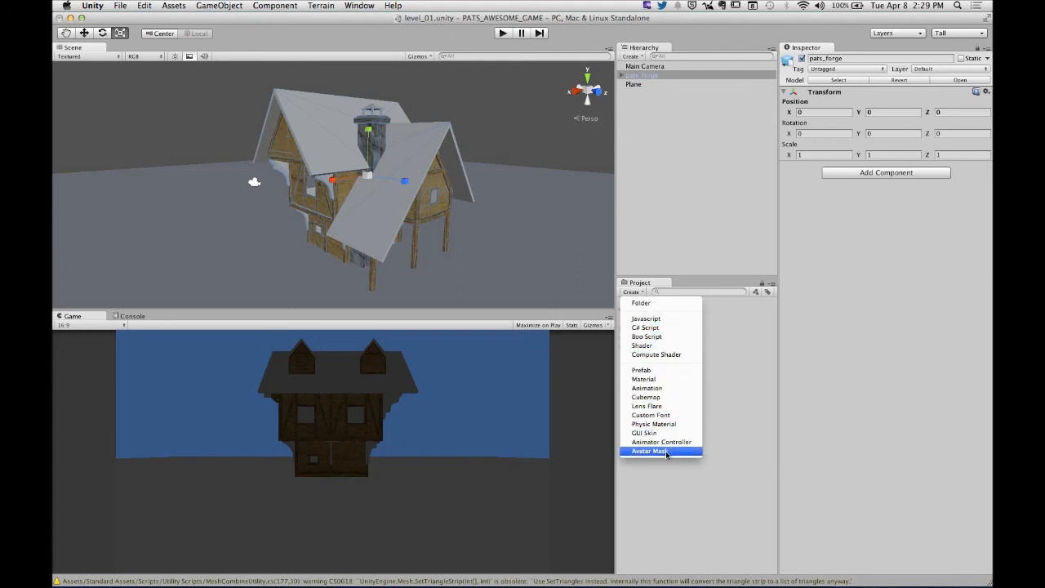
pyautogui.click(661, 486)
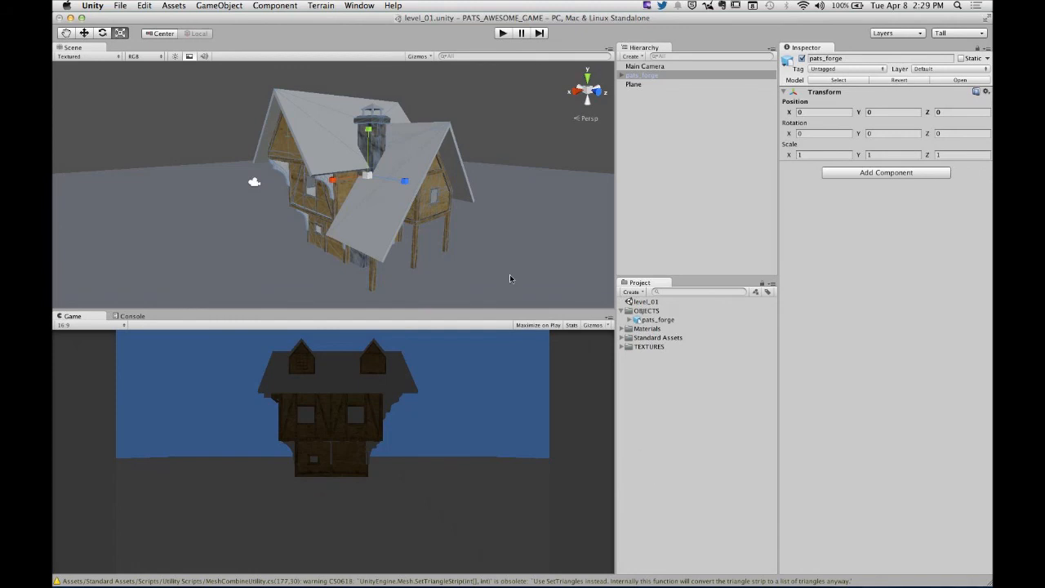
pyautogui.click(223, 7)
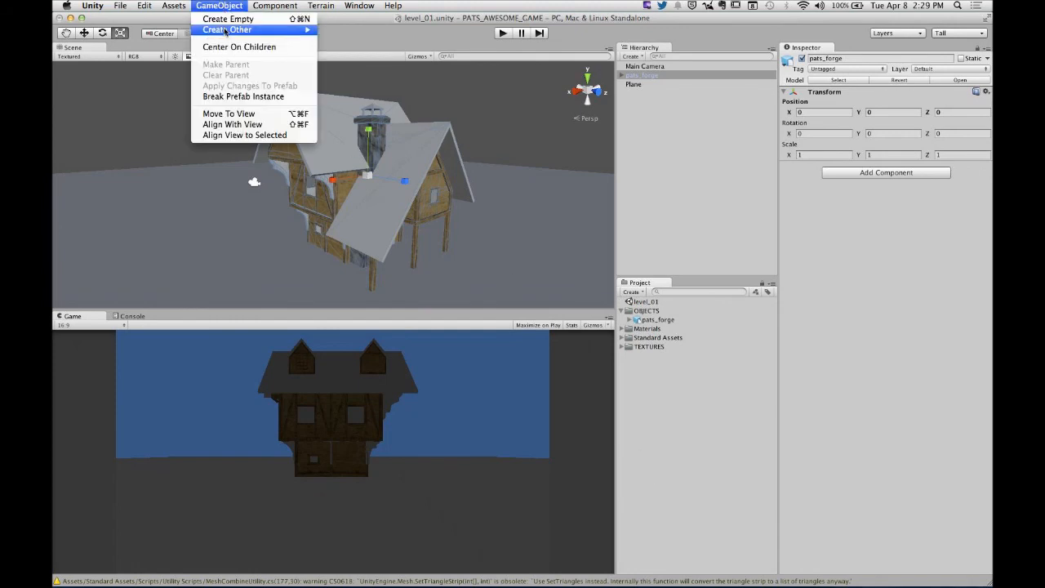
pyautogui.moveTo(225, 31)
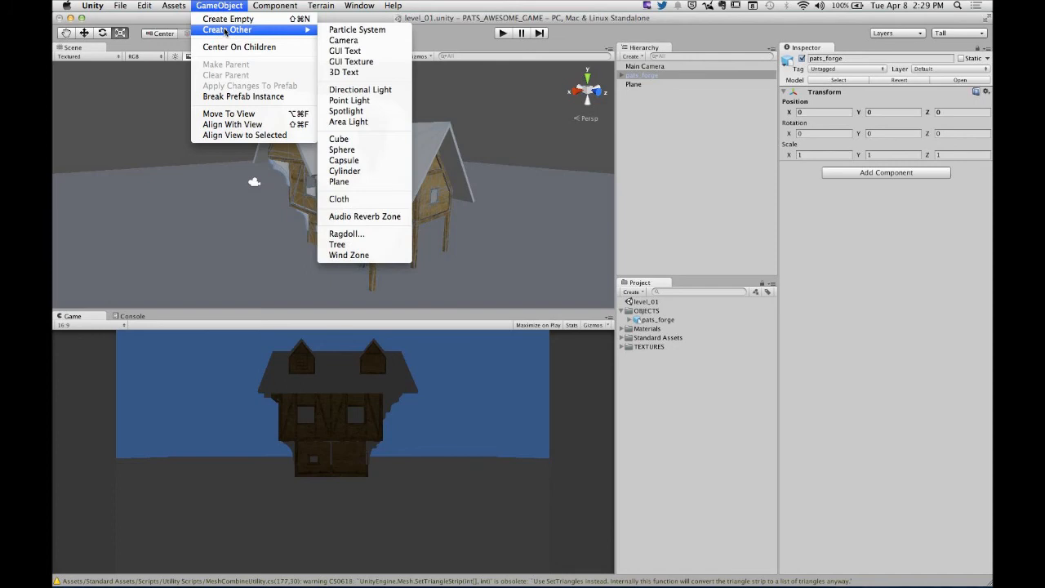
pyautogui.click(364, 92)
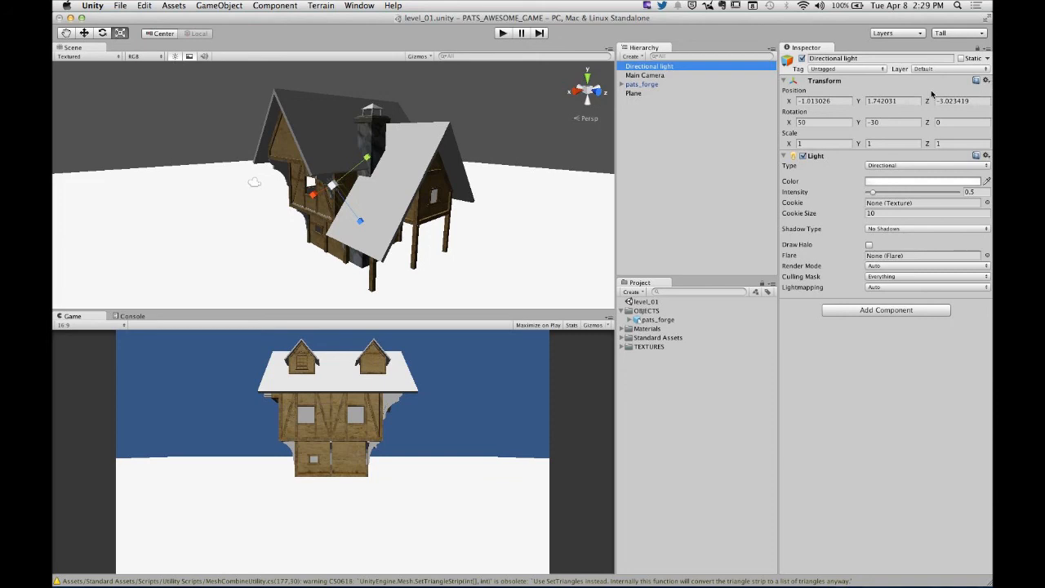
# - Raise the directional light's intensity to 0.9
pyautogui.click(821, 100)
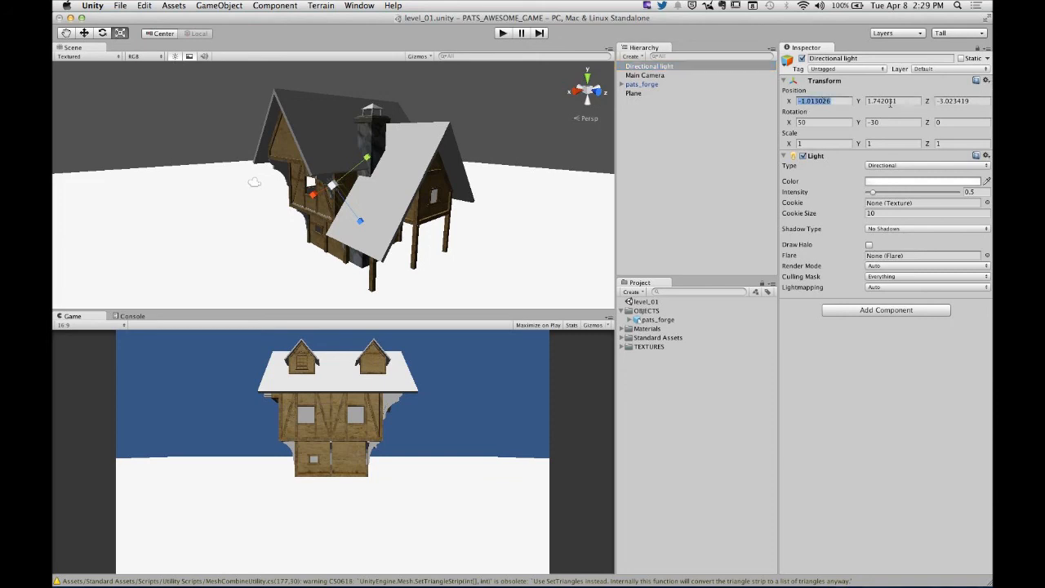
pyautogui.click(893, 102)
pyautogui.press('Tab')
pyautogui.press('Tab')
pyautogui.press('Tab')
pyautogui.click(896, 167)
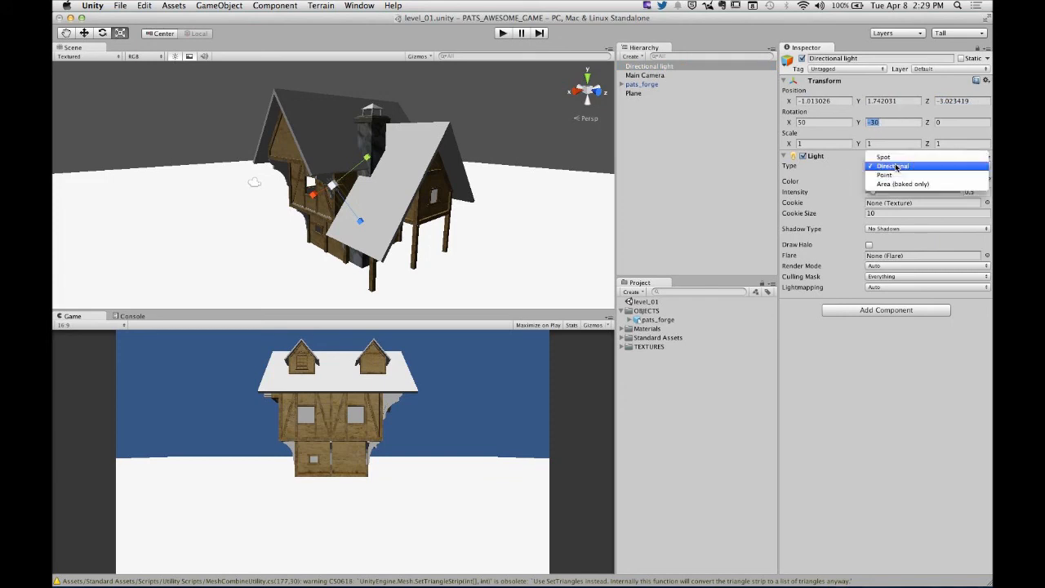
pyautogui.click(842, 185)
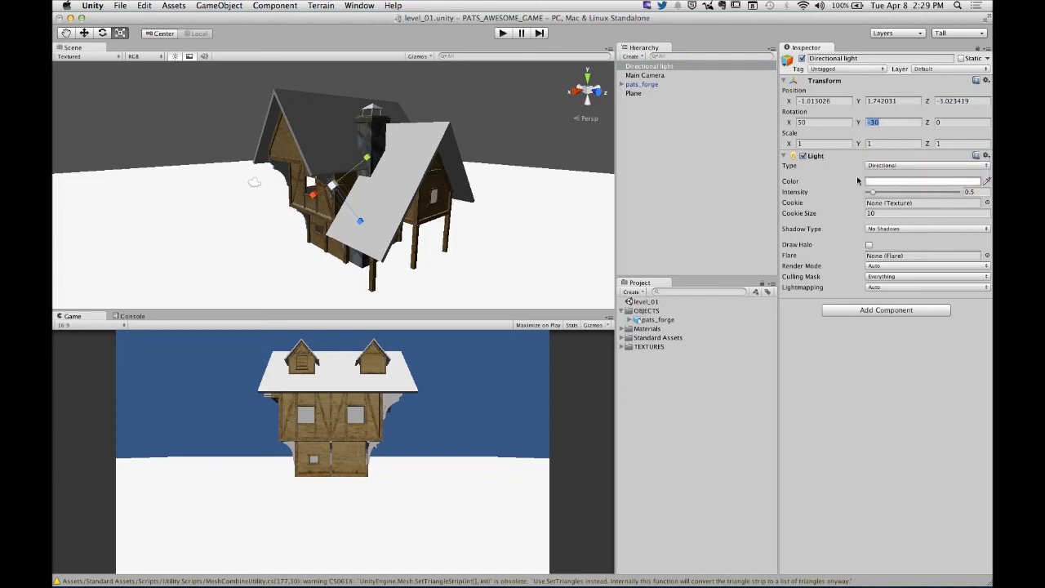
pyautogui.moveTo(872, 193)
pyautogui.mouseDown()
pyautogui.moveTo(895, 193)
pyautogui.moveTo(876, 193)
pyautogui.mouseUp()
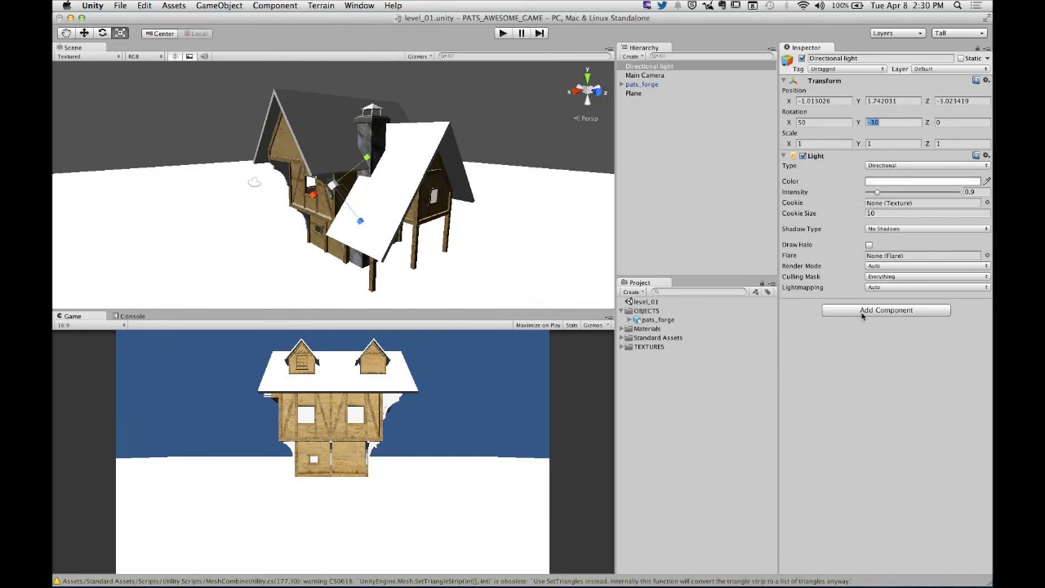
# - Set the directional light's shadow type to Hard Shadows and check the house from other sides and in a brief play test
pyautogui.click(901, 229)
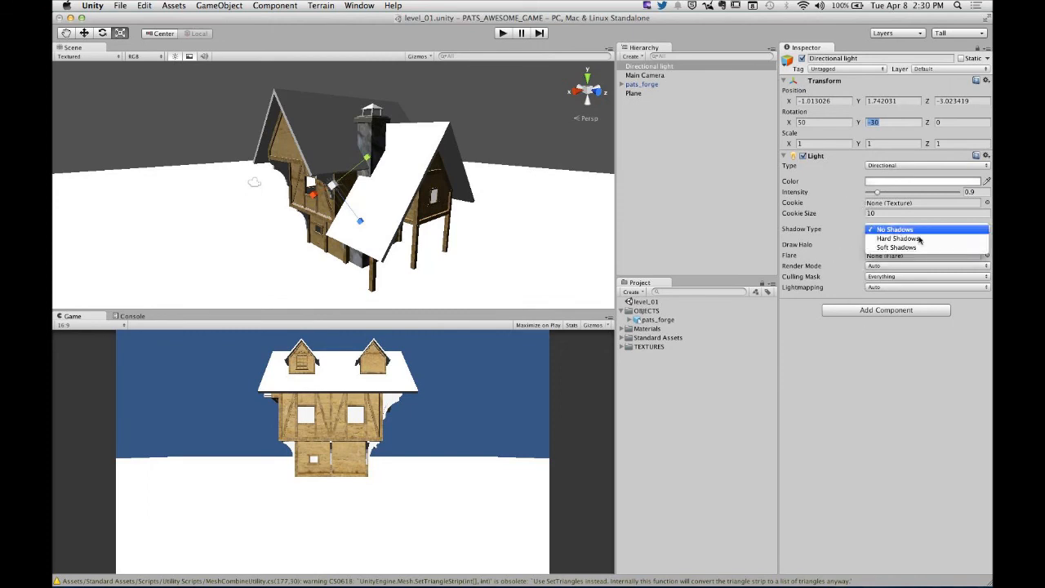
pyautogui.click(898, 239)
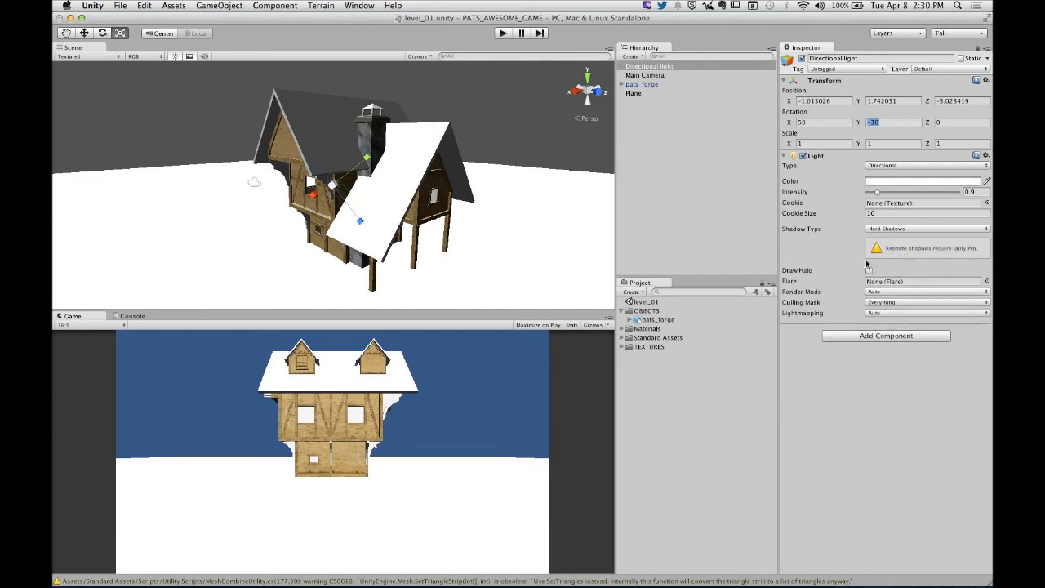
pyautogui.keyDown('alt'); pyautogui.moveTo(563, 200); pyautogui.dragTo(316, 170); pyautogui.keyUp('alt')
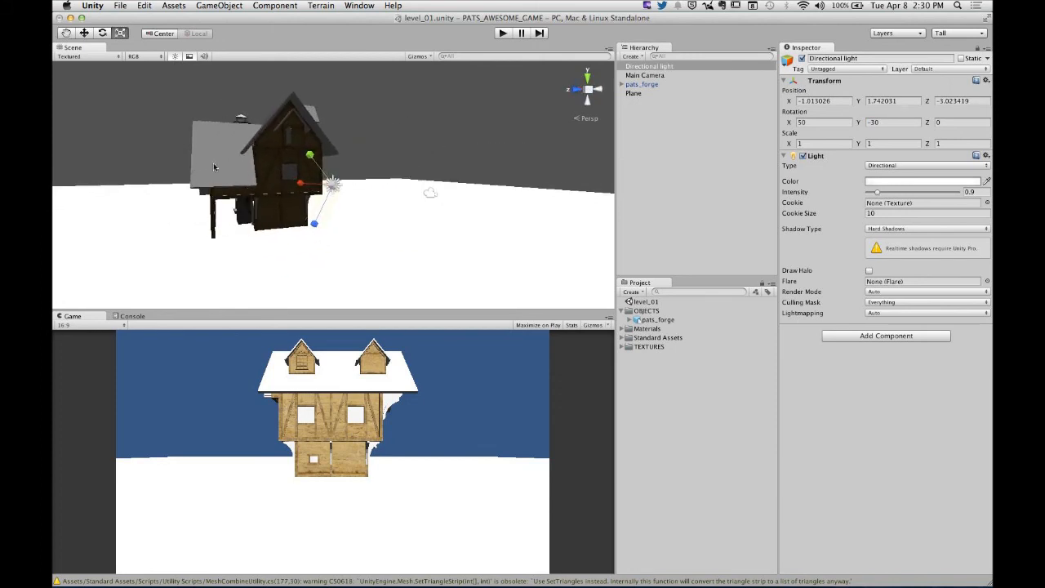
pyautogui.keyDown('alt'); pyautogui.moveTo(402, 160); pyautogui.dragTo(560, 205); pyautogui.keyUp('alt')
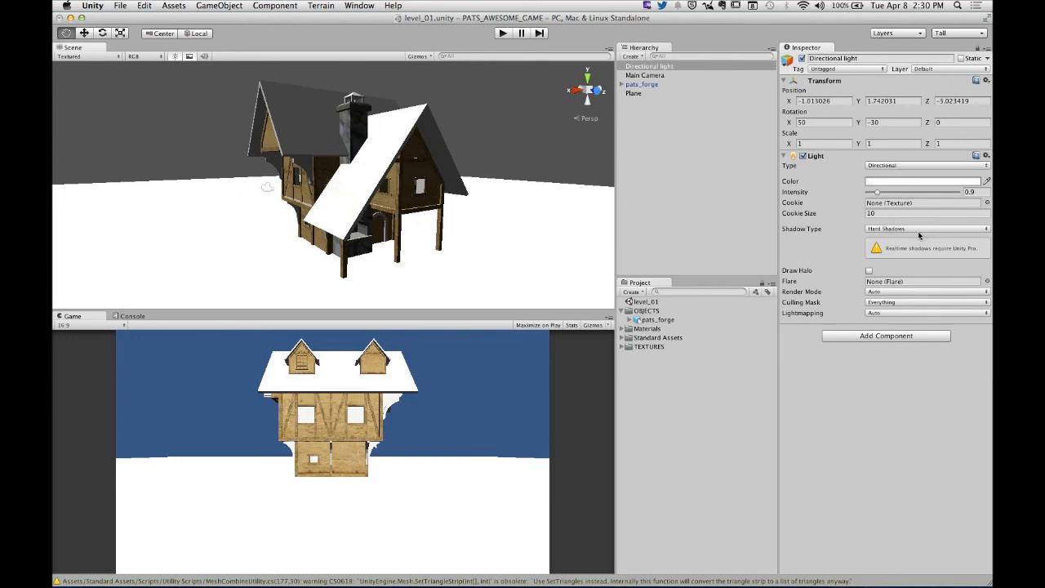
pyautogui.click(502, 32)
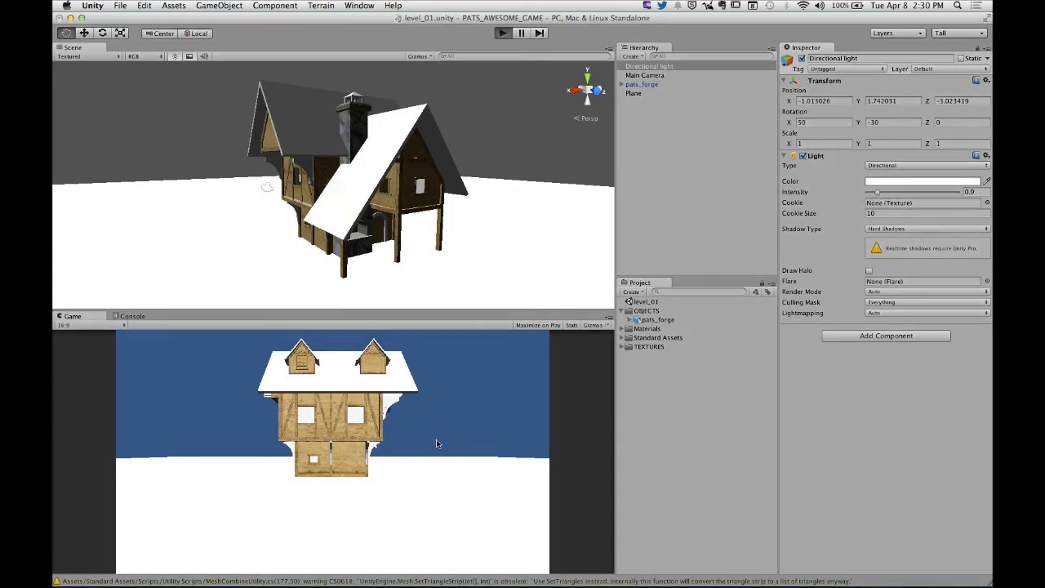
pyautogui.click(503, 33)
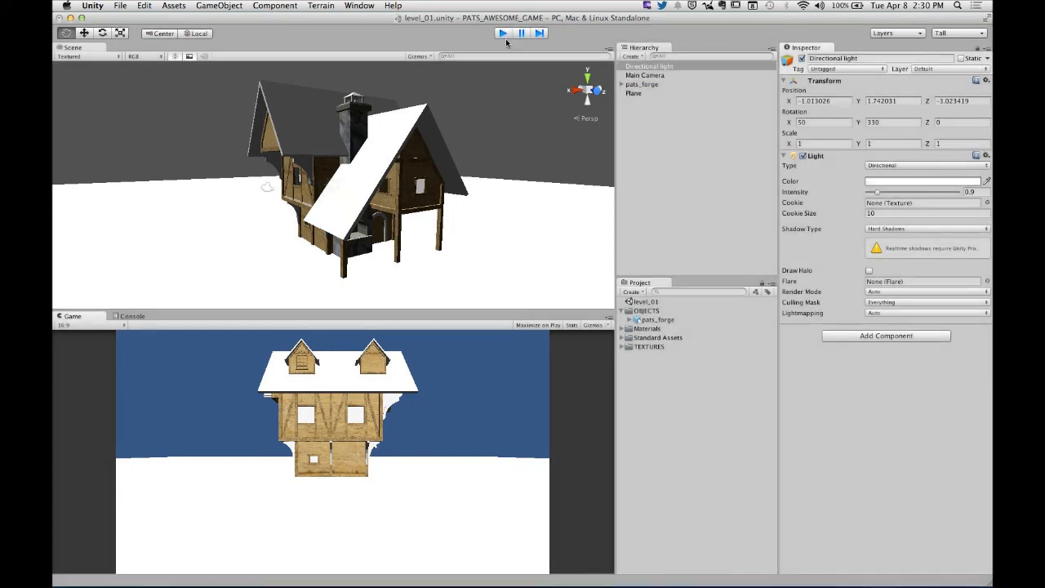
pyautogui.keyDown('alt'); pyautogui.moveTo(475, 217); pyautogui.dragTo(269, 185); pyautogui.keyUp('alt')
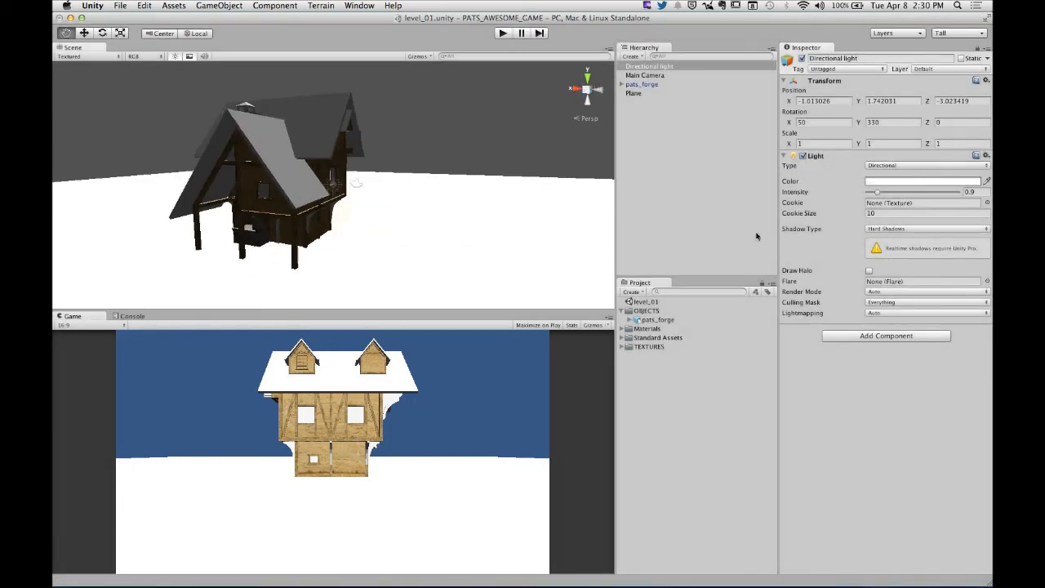
# - Try Soft Shadows as the directional light's shadow type and return it to Hard Shadows
pyautogui.click(900, 229)
pyautogui.click(892, 239)
pyautogui.click(890, 232)
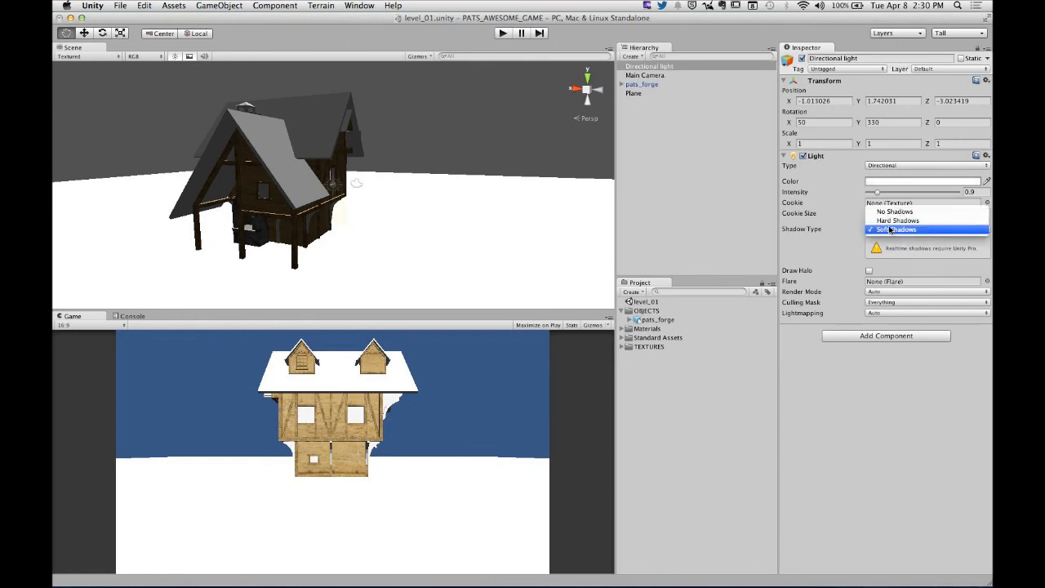
pyautogui.click(891, 222)
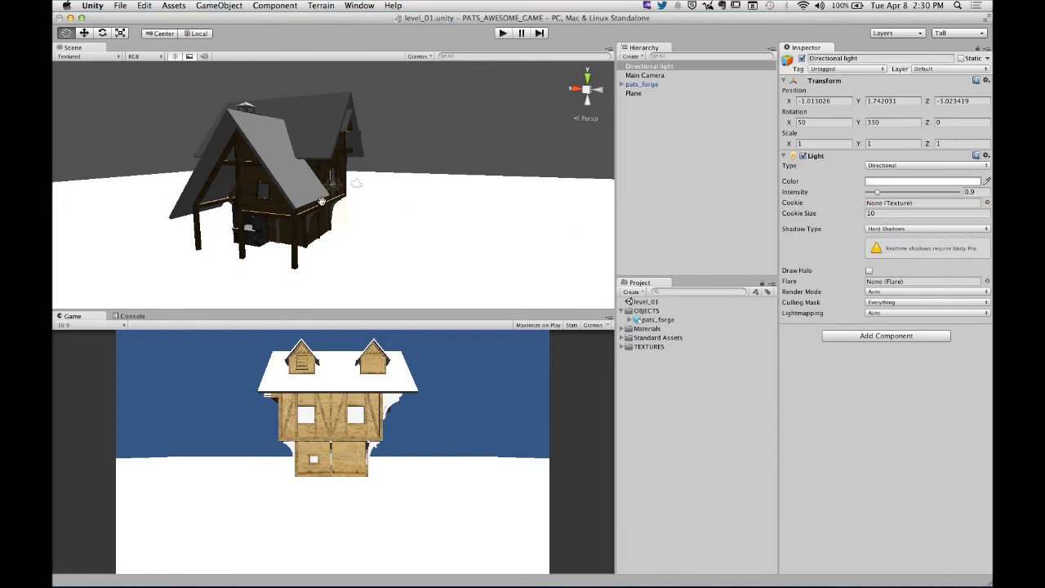
# - Examine how the directional light shades the forge house from several sides
pyautogui.moveTo(322, 201)
pyautogui.keyDown('alt'); pyautogui.mouseDown()
pyautogui.moveTo(457, 188)
pyautogui.moveTo(515, 98)
pyautogui.moveTo(383, 199)
pyautogui.moveTo(306, 211)
pyautogui.mouseUp(); pyautogui.keyUp('alt')
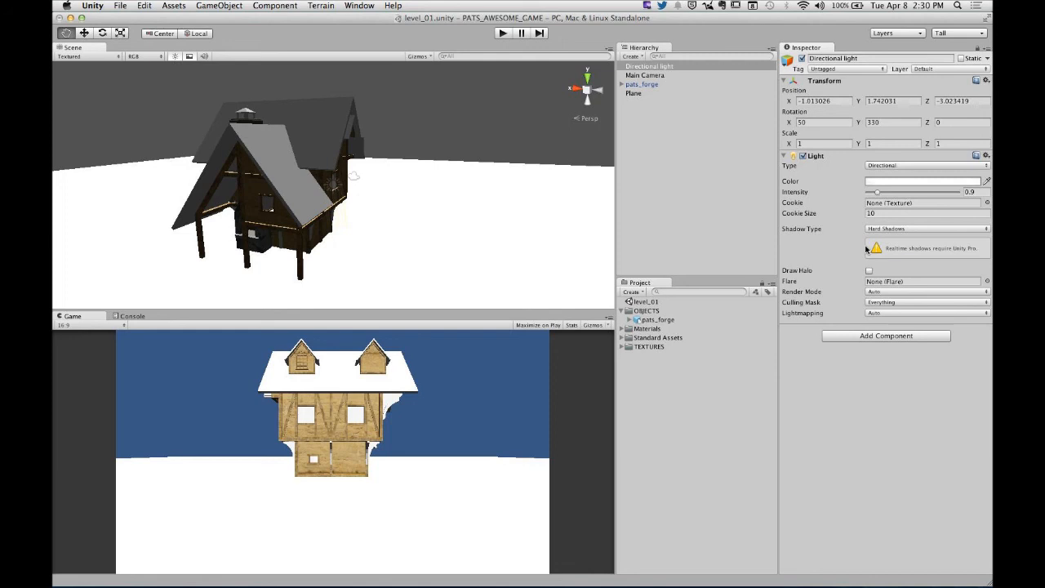
pyautogui.keyDown('alt'); pyautogui.moveTo(448, 114); pyautogui.dragTo(409, 153); pyautogui.keyUp('alt')
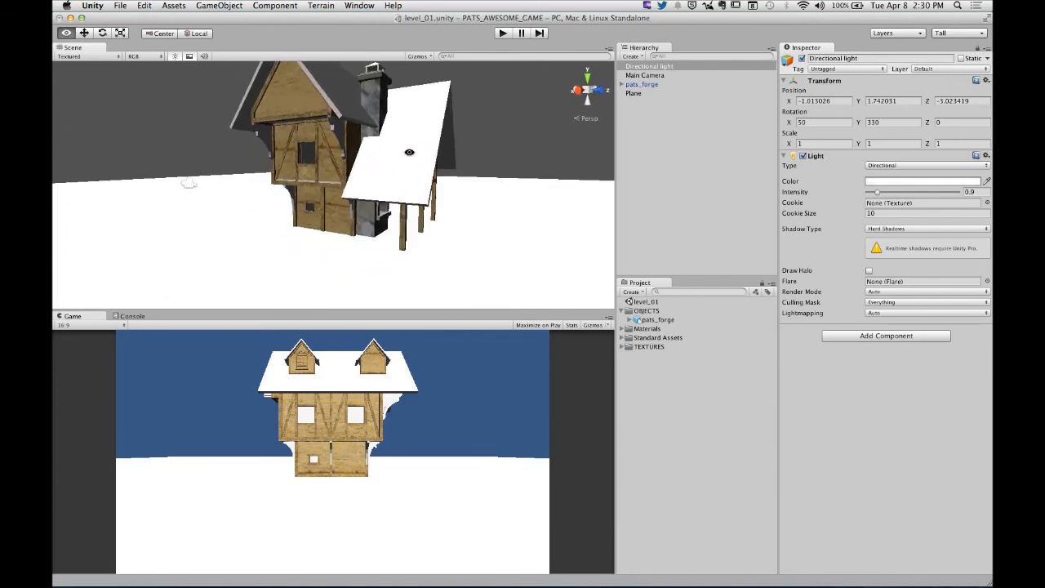
pyautogui.keyDown('alt'); pyautogui.moveTo(409, 153); pyautogui.dragTo(381, 187, button='right'); pyautogui.keyUp('alt')
pyautogui.moveTo(381, 187)
pyautogui.keyDown('alt'); pyautogui.mouseDown()
pyautogui.moveTo(488, 167)
pyautogui.moveTo(176, 172)
pyautogui.moveTo(632, 165)
pyautogui.moveTo(269, 172)
pyautogui.moveTo(372, 169)
pyautogui.moveTo(362, 179)
pyautogui.mouseUp(); pyautogui.keyUp('alt')
pyautogui.keyDown('alt'); pyautogui.moveTo(365, 185); pyautogui.dragTo(384, 210, button='middle'); pyautogui.keyUp('alt')
pyautogui.keyDown('alt'); pyautogui.moveTo(383, 210); pyautogui.dragTo(401, 210); pyautogui.keyUp('alt')
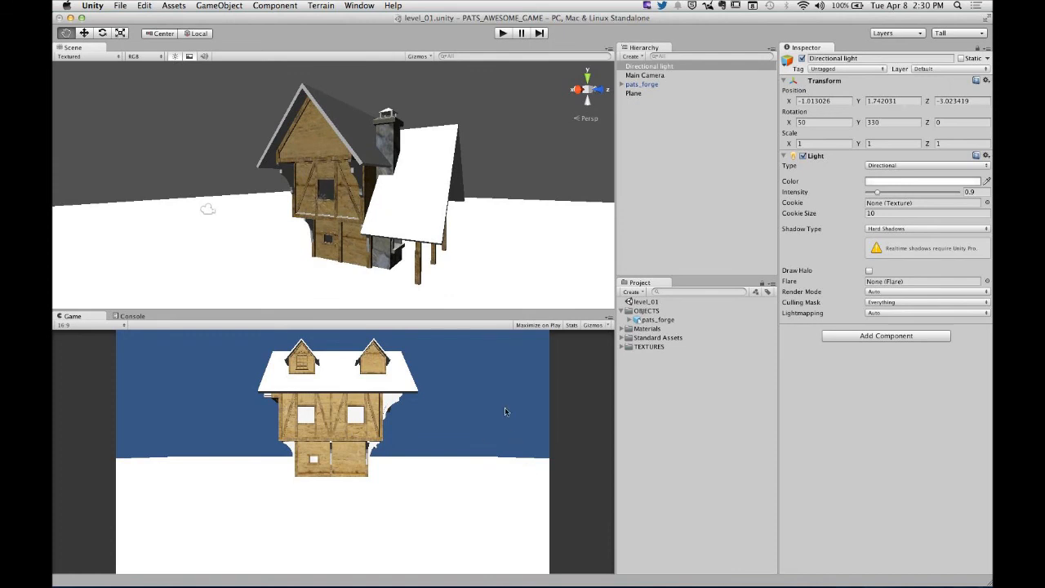
# - Place the First Person Controller from the standard Character Controllers on the plane beside the house at about X -2.05, Z 4.29
pyautogui.click(679, 393)
pyautogui.click(623, 311)
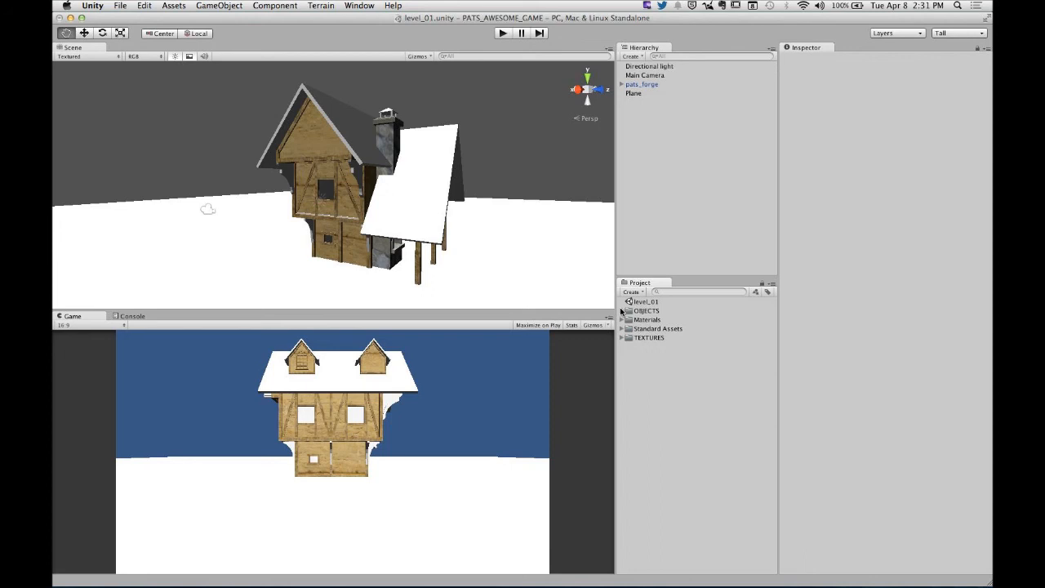
pyautogui.press('super')
pyautogui.click(622, 328)
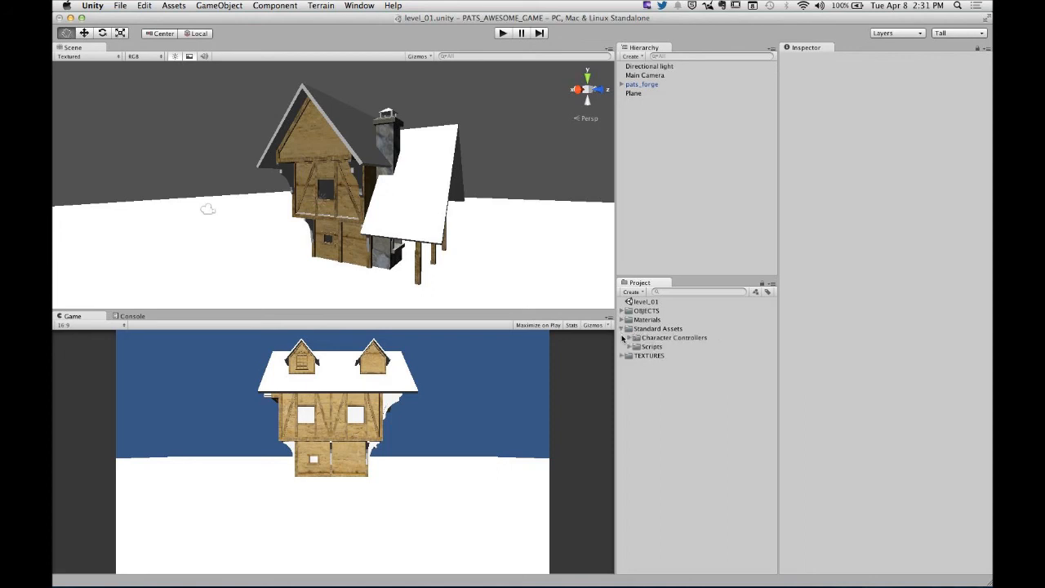
pyautogui.click(636, 338)
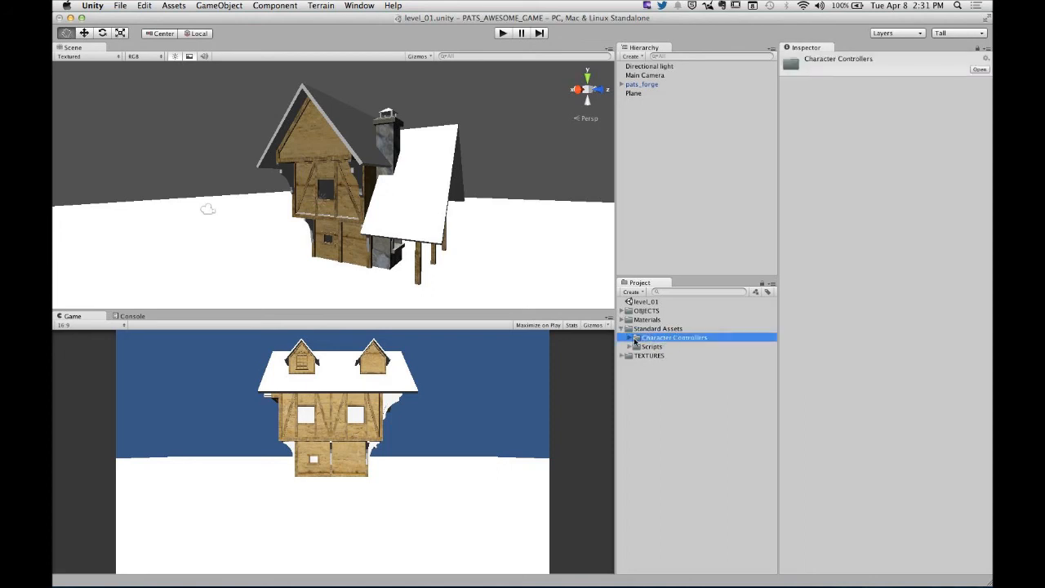
pyautogui.click(631, 337)
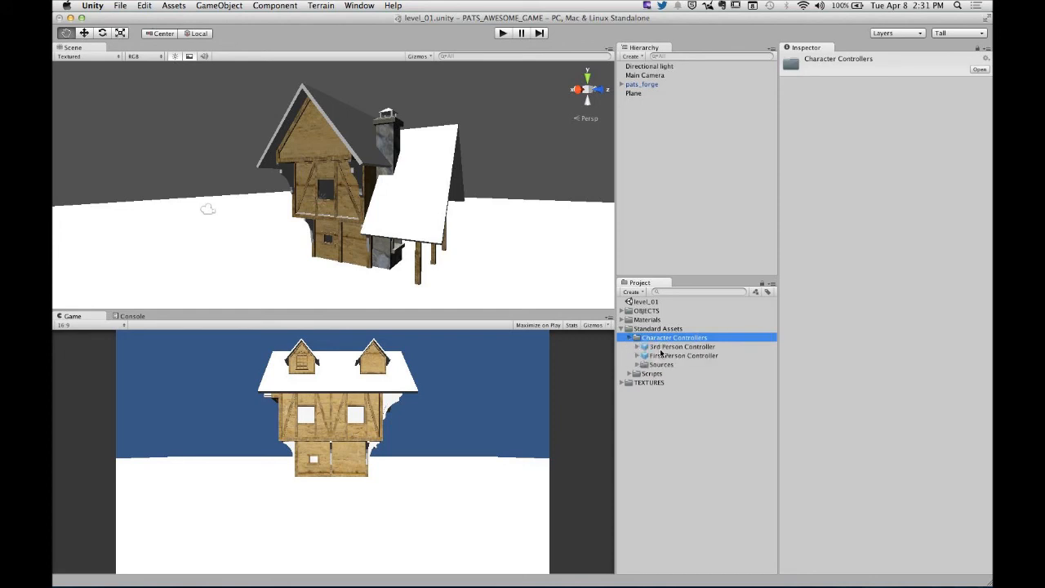
pyautogui.click(676, 356)
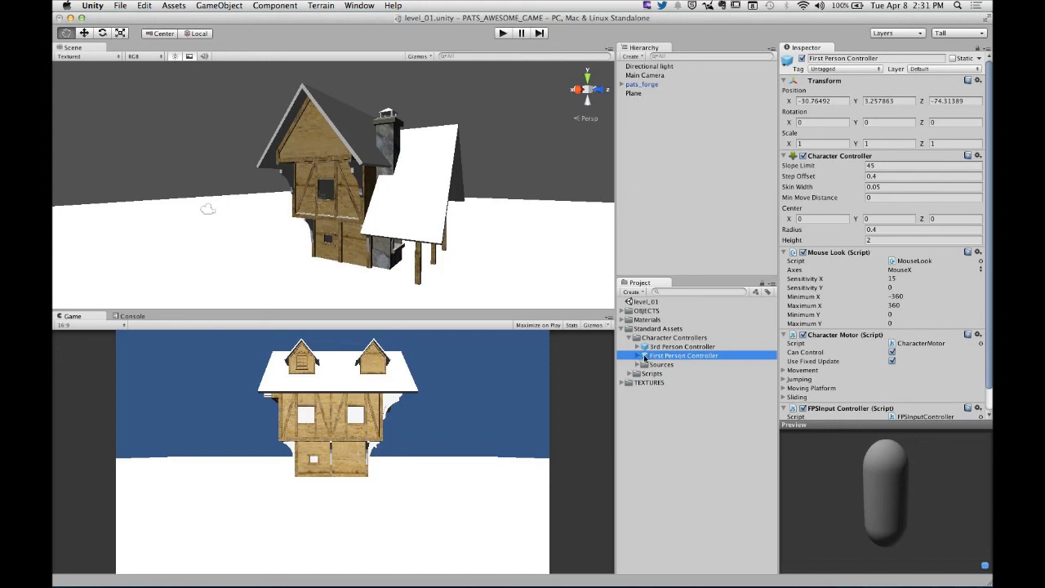
pyautogui.moveTo(645, 358); pyautogui.dragTo(511, 245)
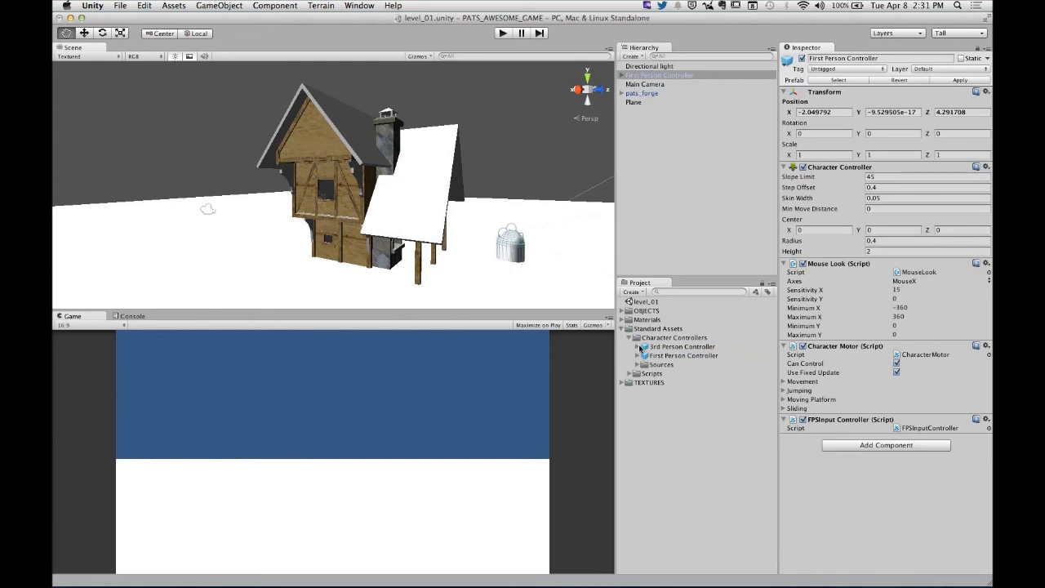
# - Raise the First Person Controller above the plane to about Y 1.31 and enlarge the Game view
pyautogui.scroll(-5, 541, 262)
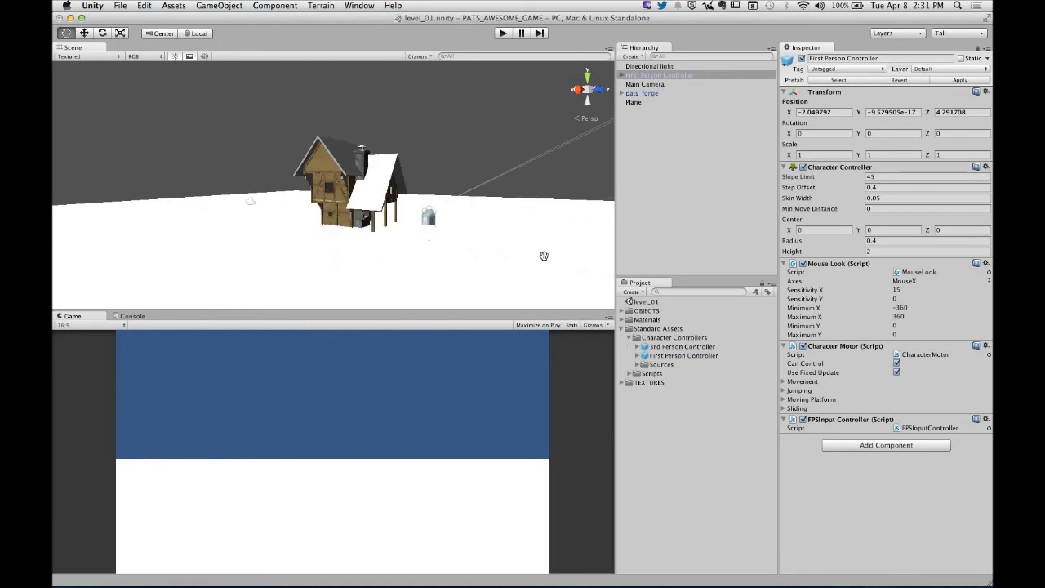
pyautogui.keyDown('alt'); pyautogui.moveTo(544, 256); pyautogui.dragTo(390, 248); pyautogui.keyUp('alt')
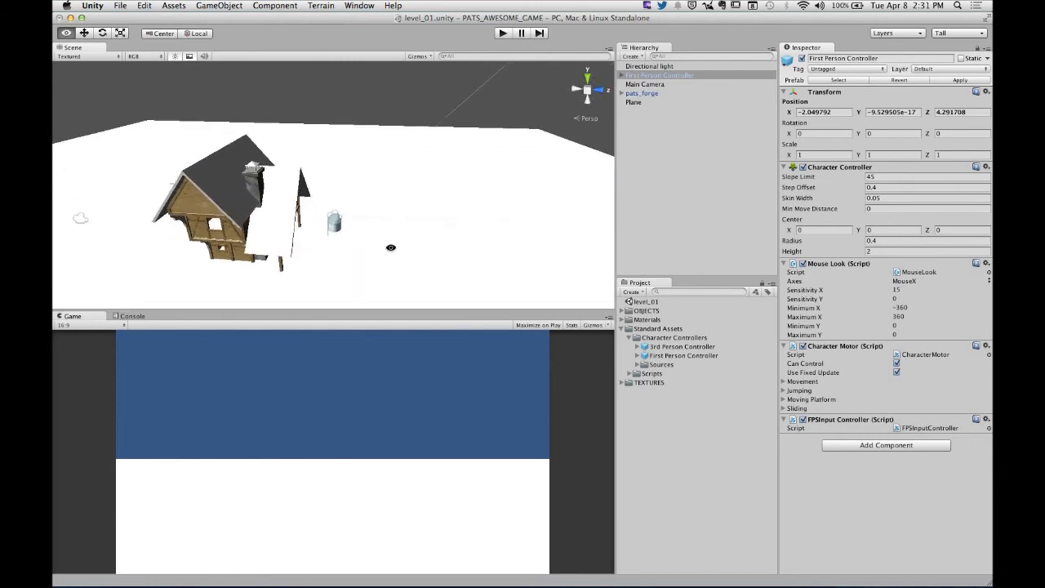
pyautogui.press('w')
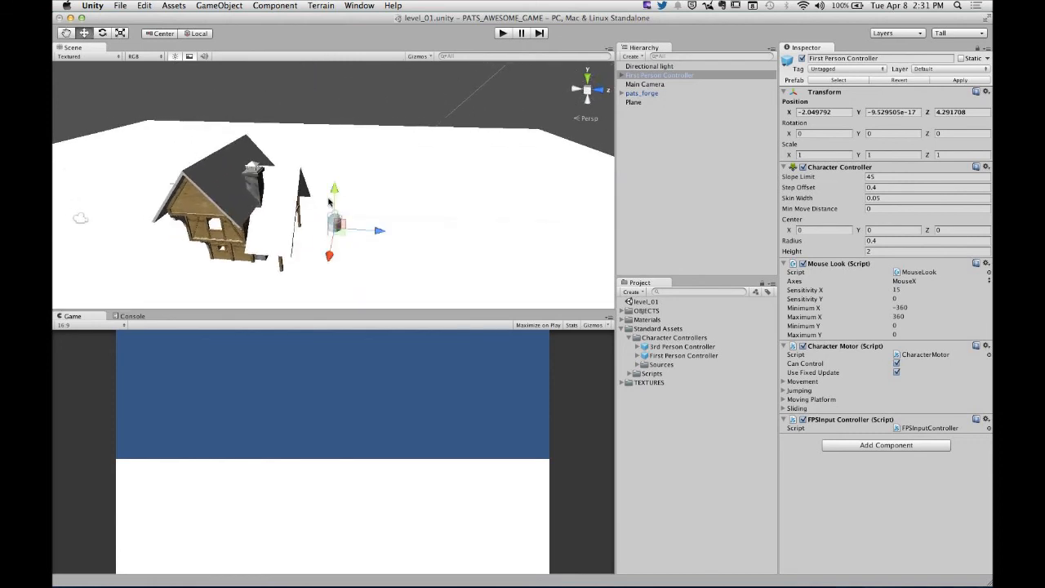
pyautogui.moveTo(329, 203); pyautogui.dragTo(369, 187)
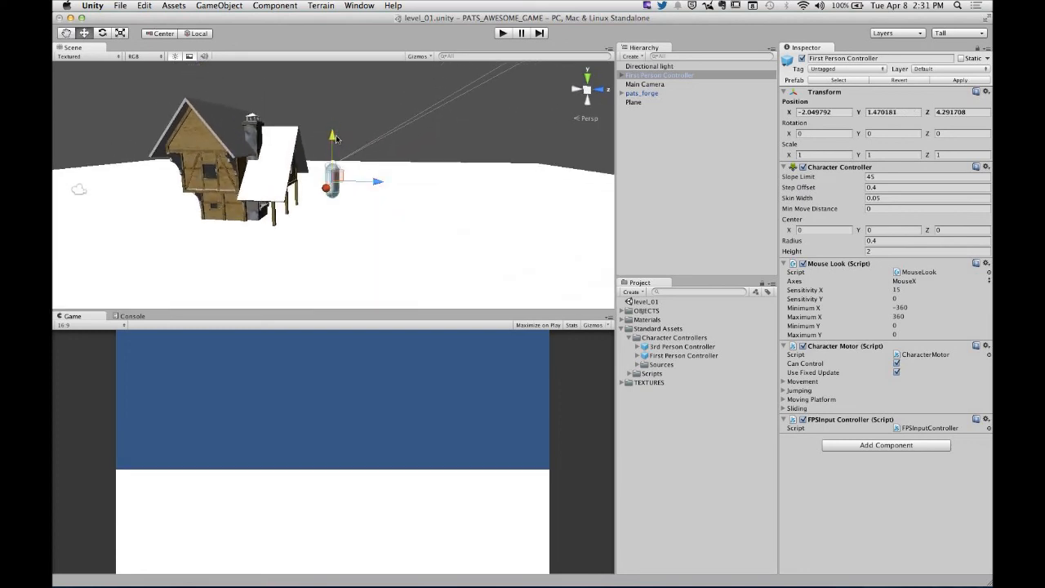
pyautogui.moveTo(336, 139); pyautogui.dragTo(345, 194)
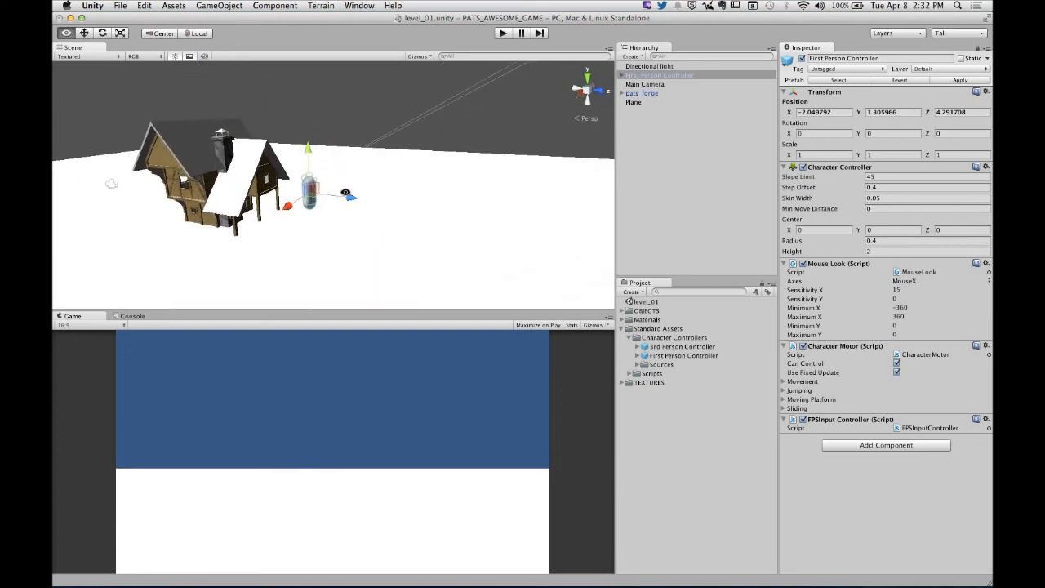
pyautogui.moveTo(457, 310); pyautogui.dragTo(470, 218)
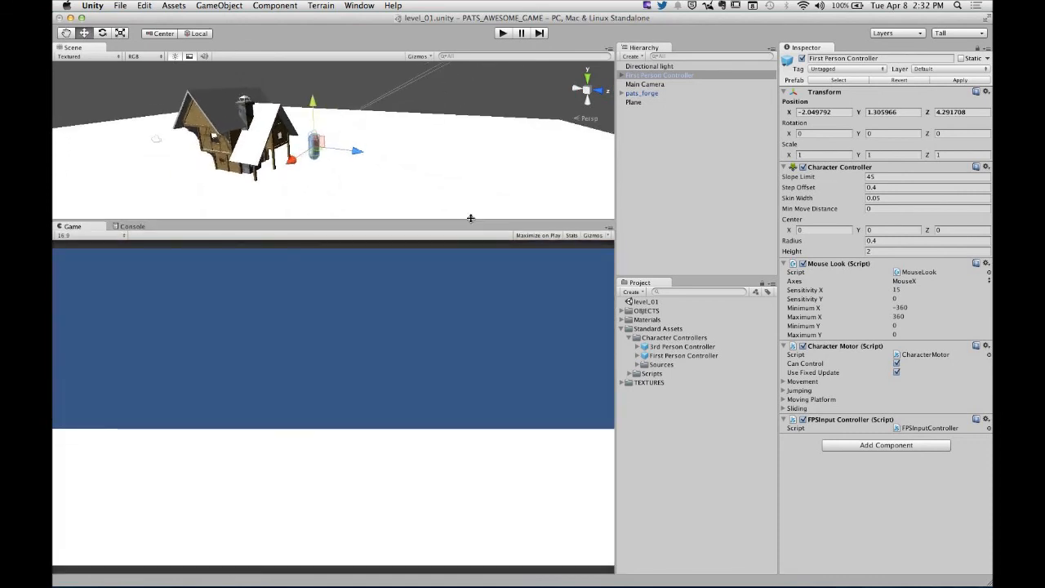
# - Play the scene and walk the First Person Controller around the forge house to view it from all sides
pyautogui.click(480, 94)
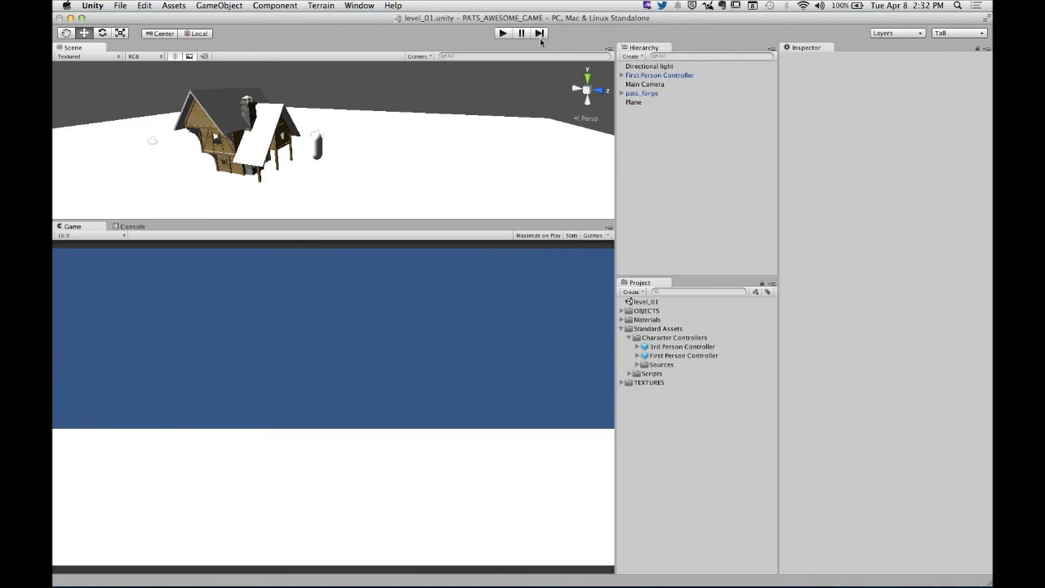
pyautogui.click(502, 34)
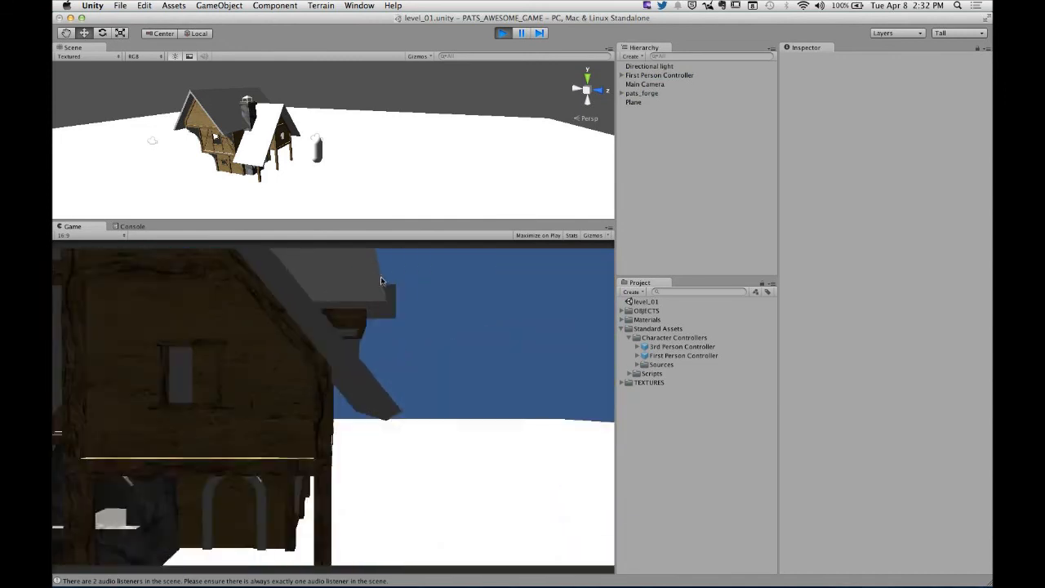
pyautogui.press('s')
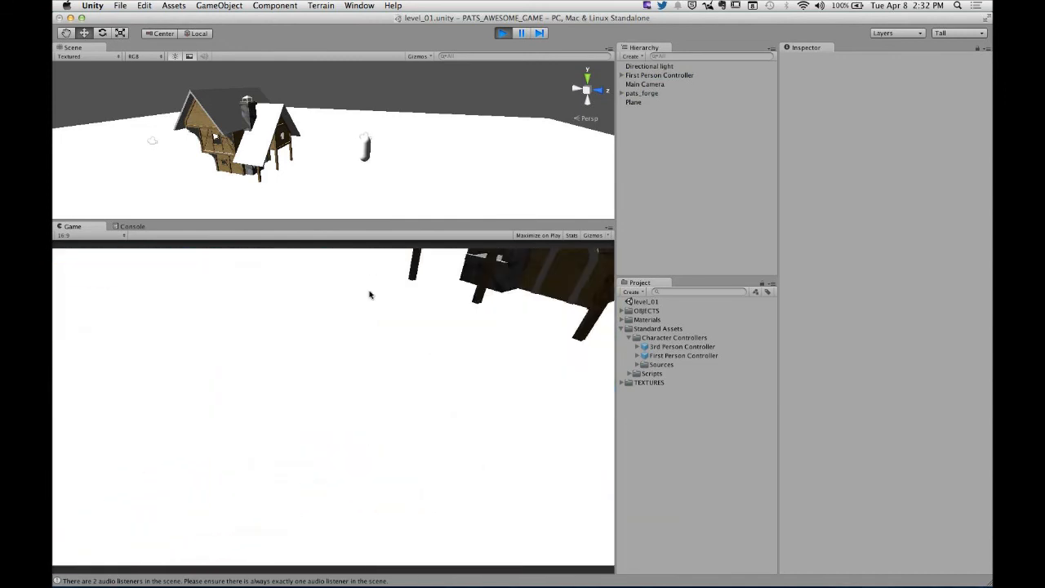
pyautogui.press('w')
pyautogui.press('s')
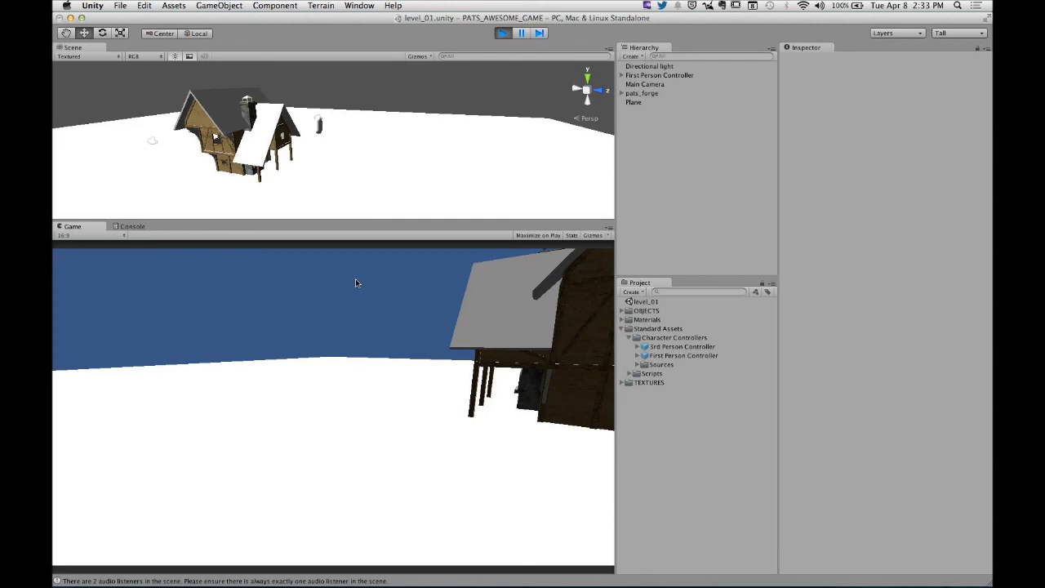
pyautogui.press('d')
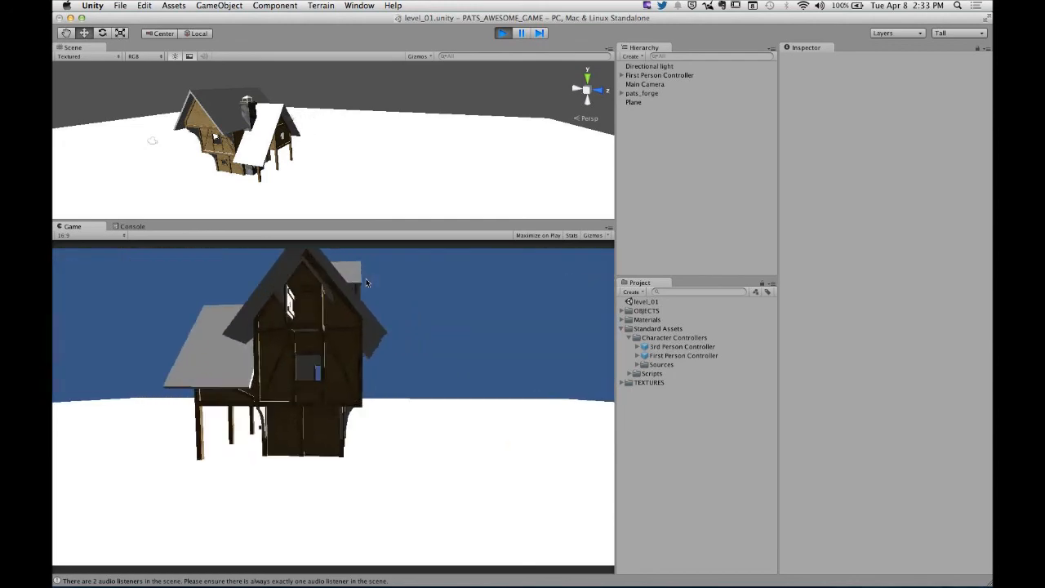
pyautogui.press('w')
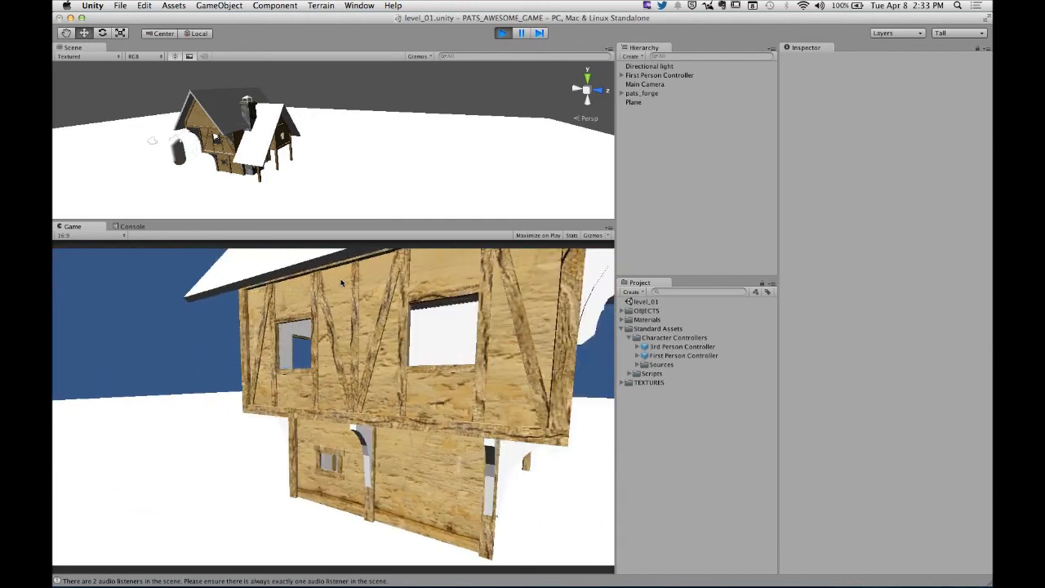
pyautogui.press('d')
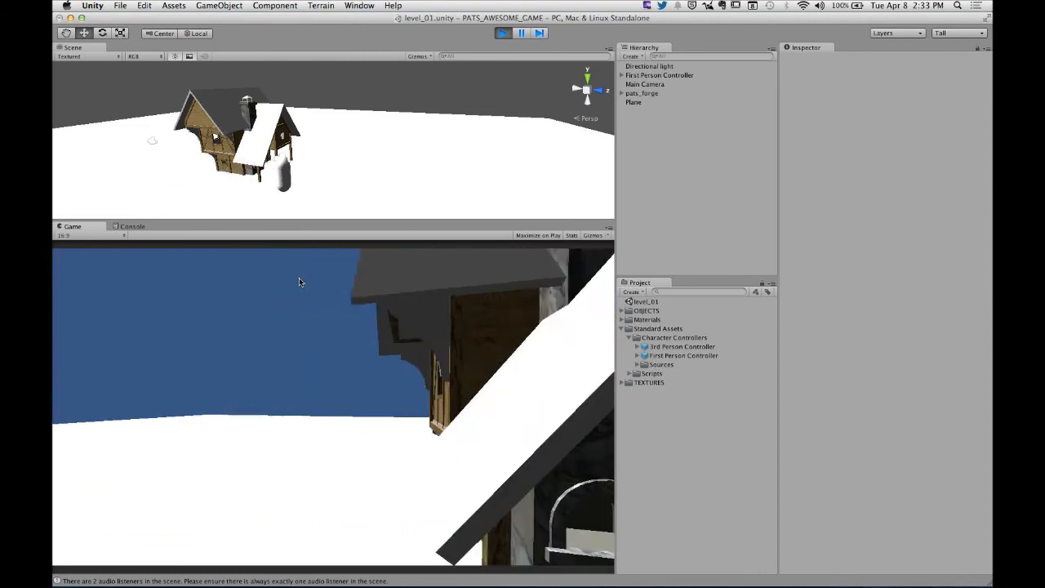
pyautogui.press('d')
pyautogui.press('s')
pyautogui.press('w')
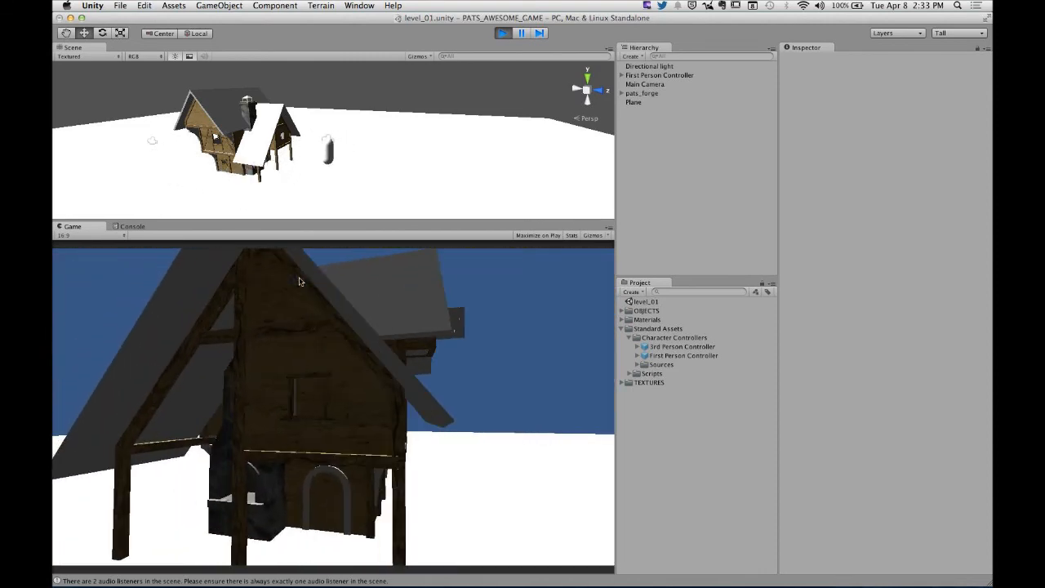
# - Walk the First Person Controller away from the house and off the plane's edge, and stop playing the scene
pyautogui.press('s')
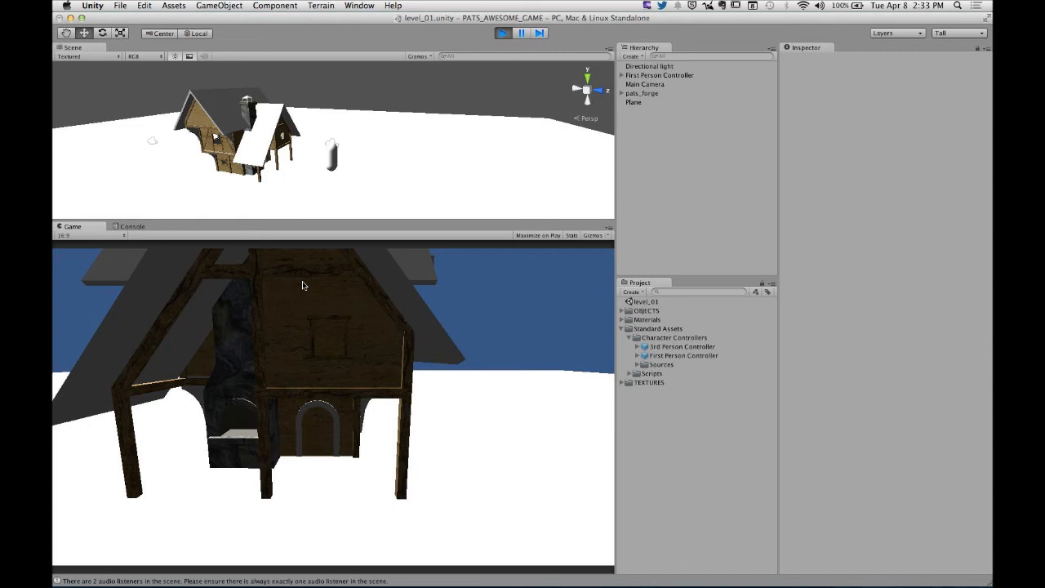
pyautogui.press('w')
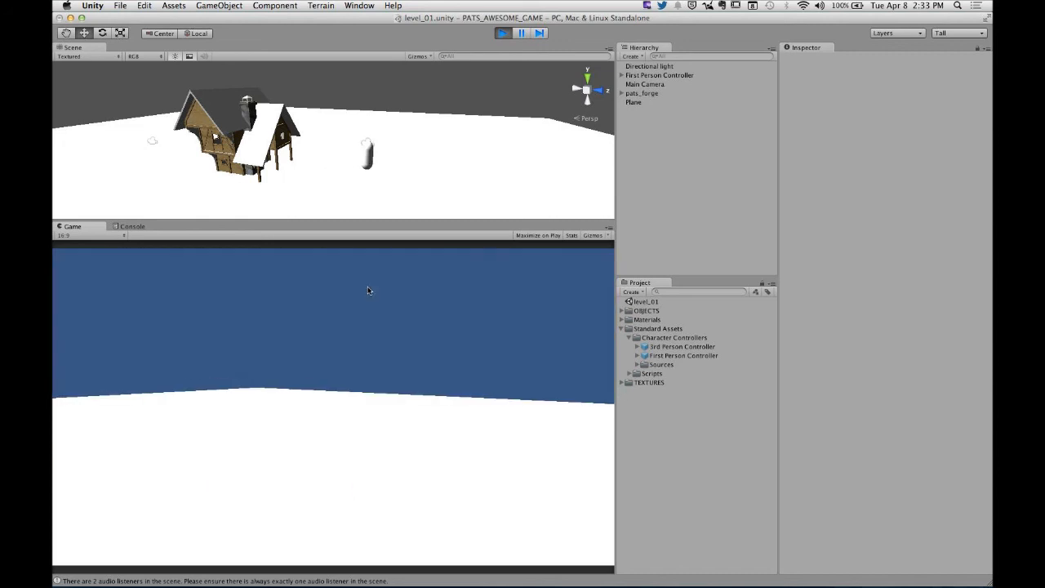
pyautogui.press('w')
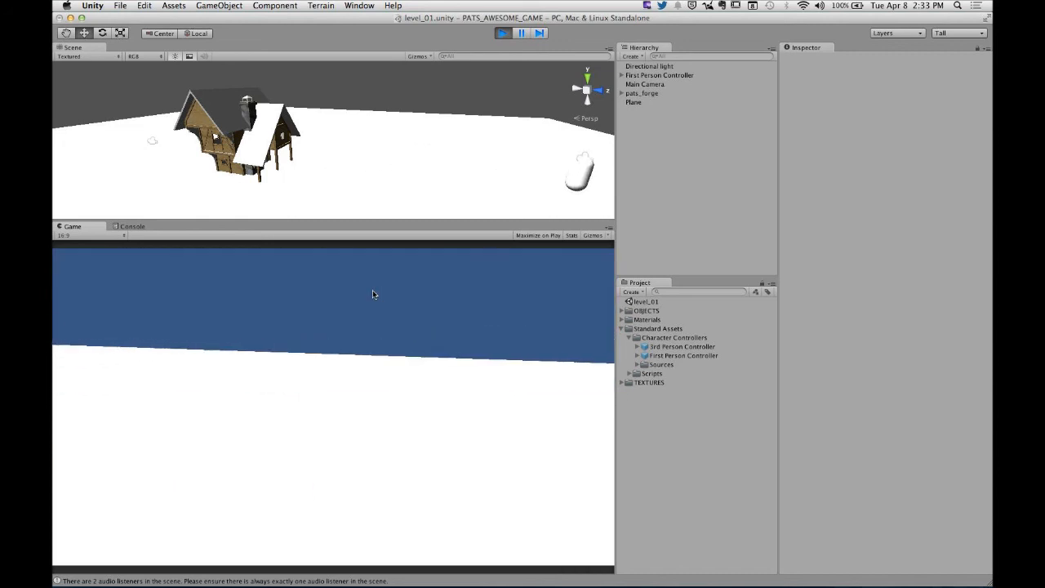
pyautogui.press('w')
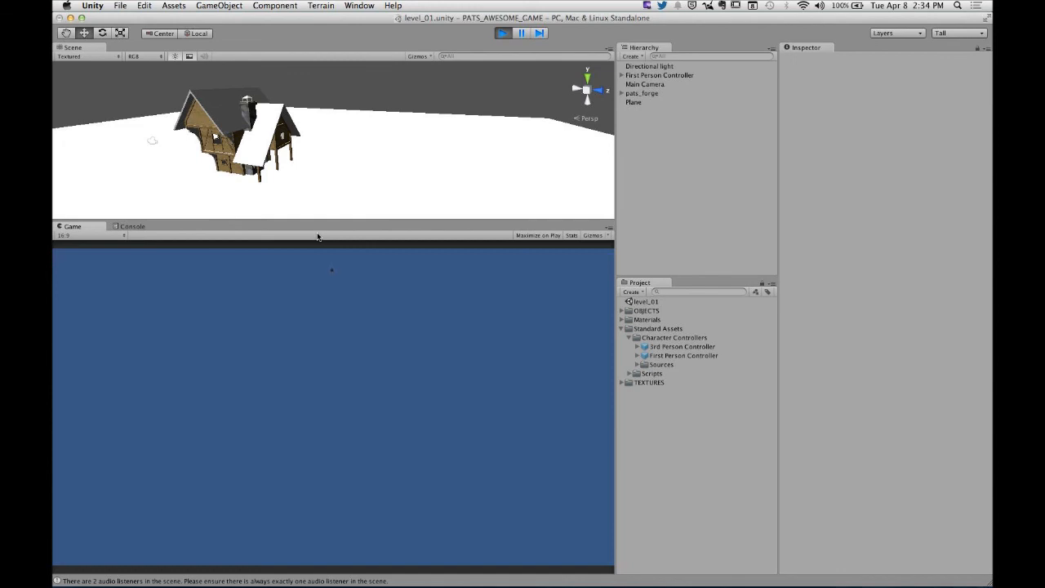
pyautogui.click(503, 33)
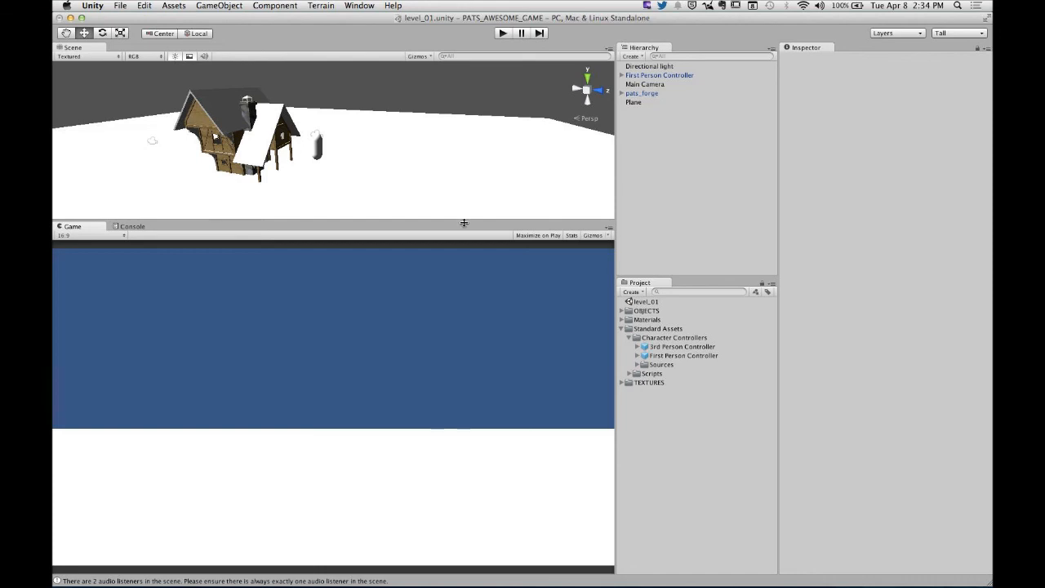
# - Scale the pats_forge house uniformly to about 2.95 on all three axes
pyautogui.keyDown('alt'); pyautogui.moveTo(336, 119); pyautogui.dragTo(421, 123); pyautogui.keyUp('alt')
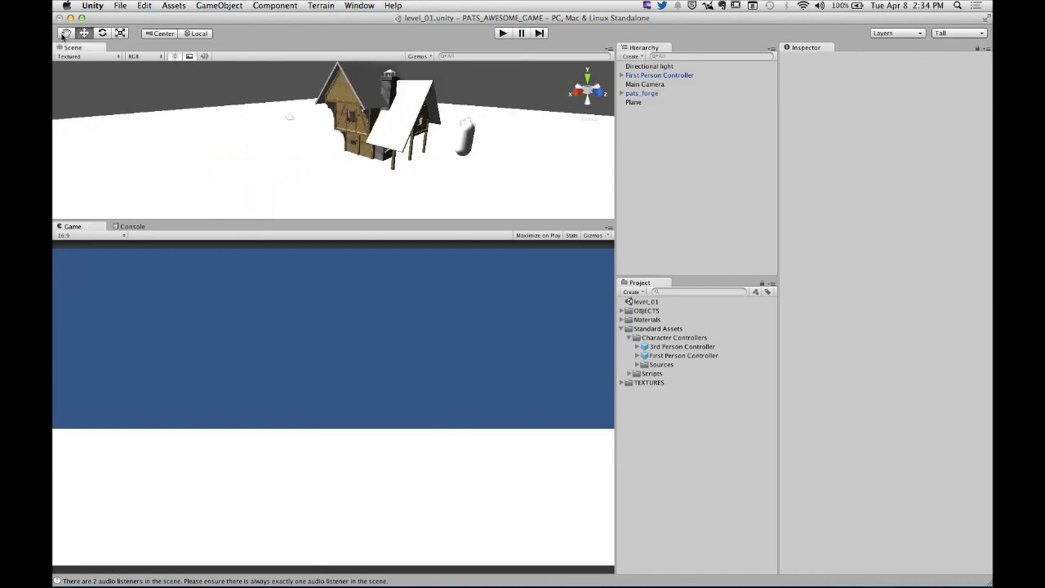
pyautogui.click(66, 33)
pyautogui.click(653, 75)
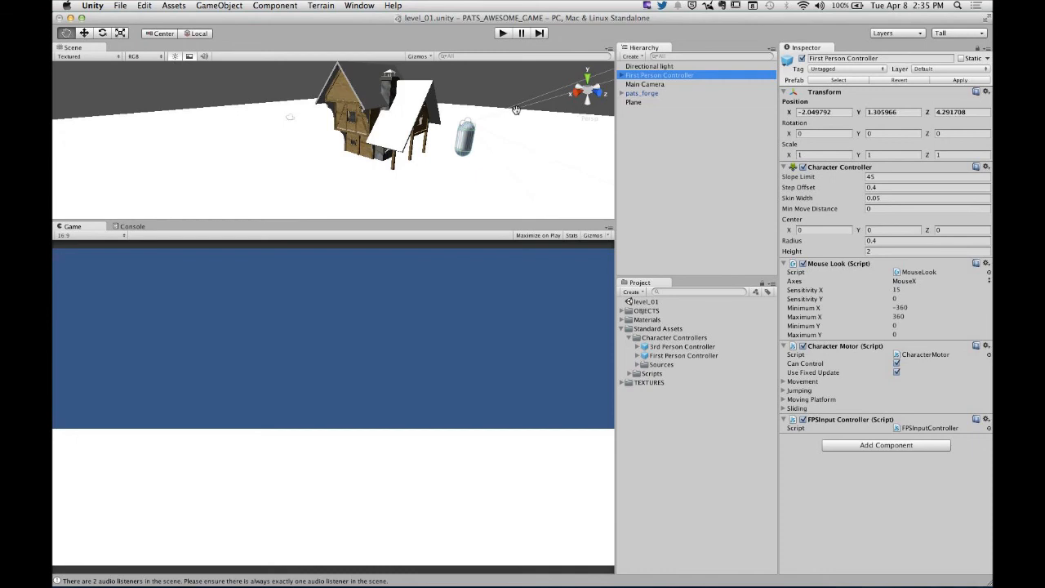
pyautogui.click(638, 93)
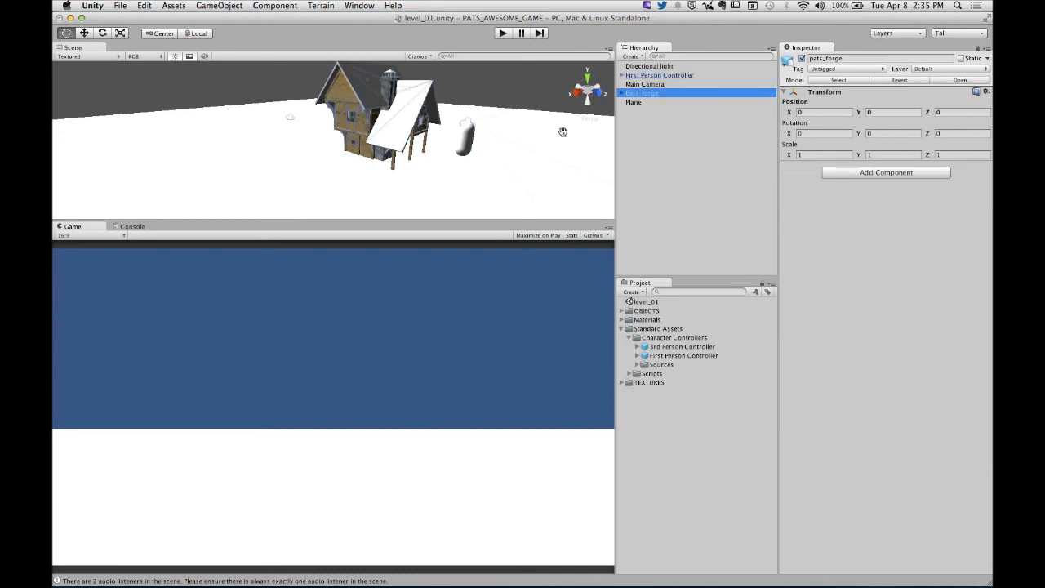
pyautogui.click(121, 35)
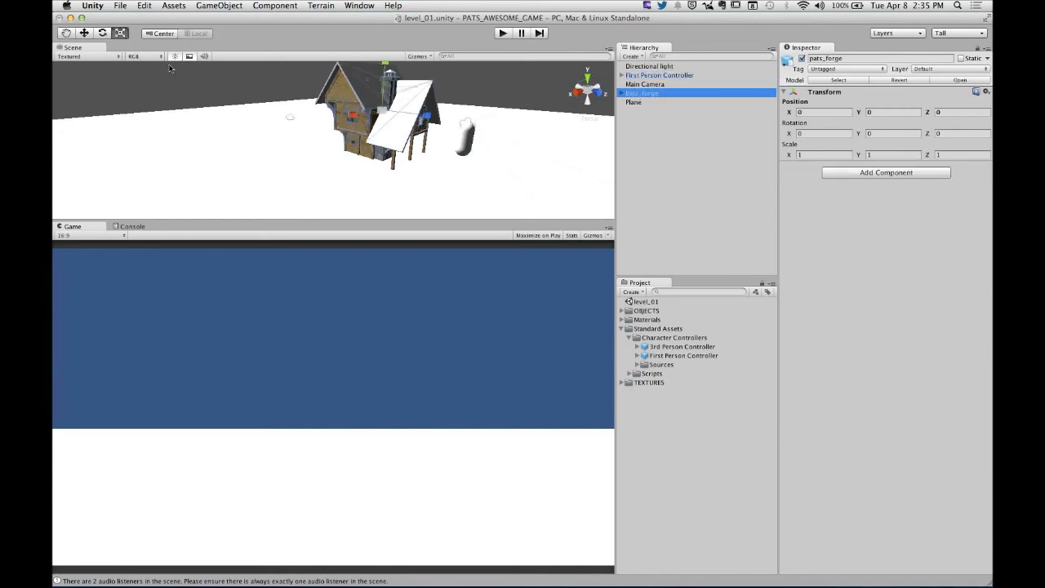
pyautogui.keyDown('alt'); pyautogui.moveTo(405, 137); pyautogui.dragTo(404, 102); pyautogui.keyUp('alt')
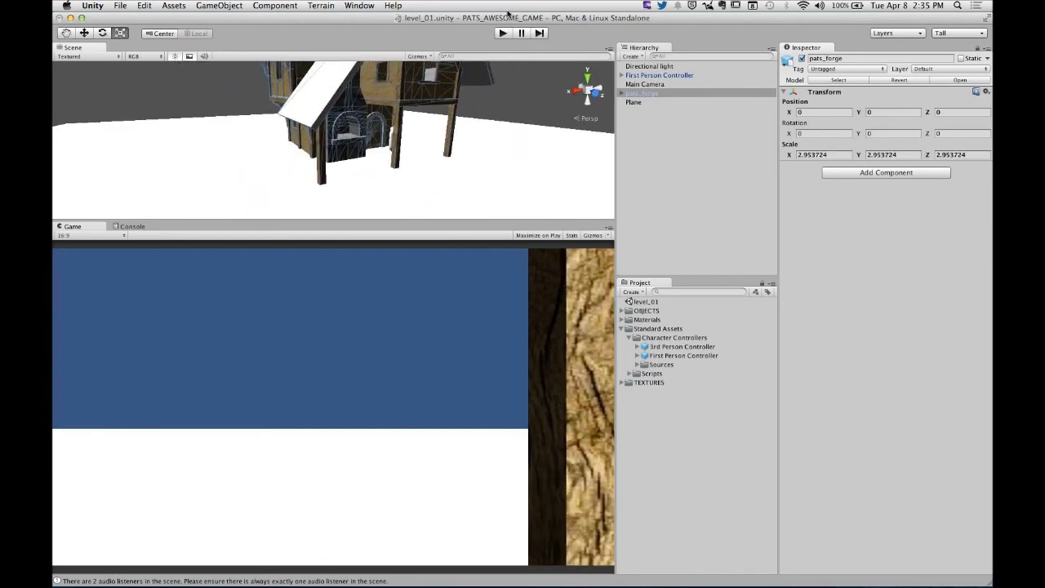
# - Play-test the scaled forge house by walking up to its arched doorway and around its outside, and stop playing
pyautogui.click(503, 34)
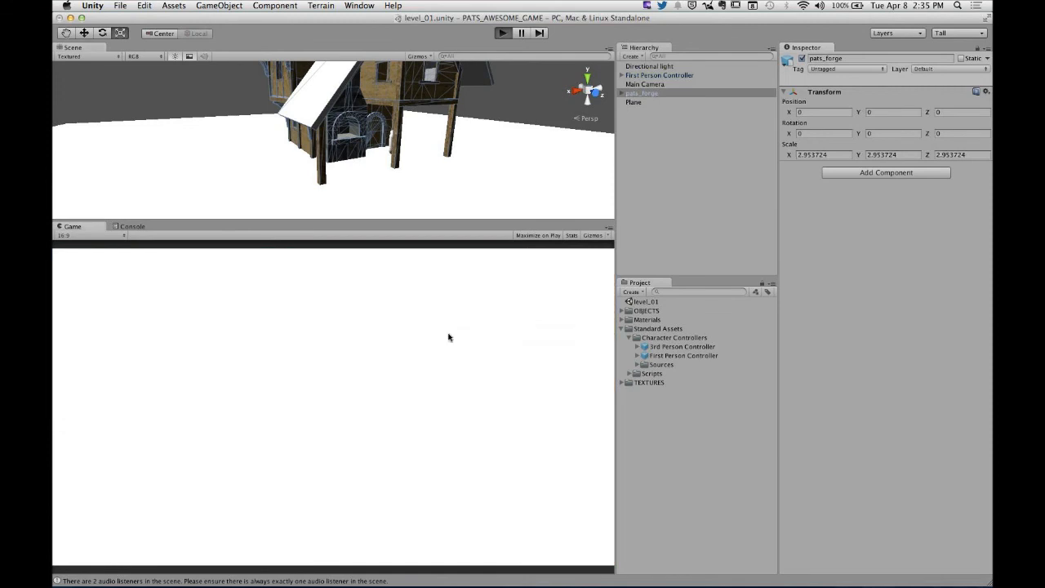
pyautogui.press('w')
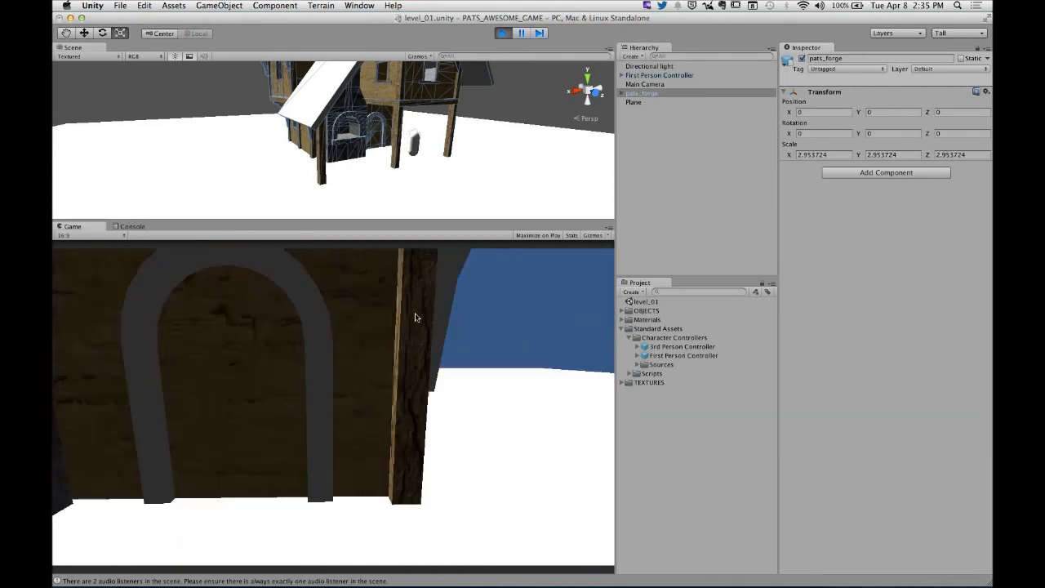
pyautogui.press('w')
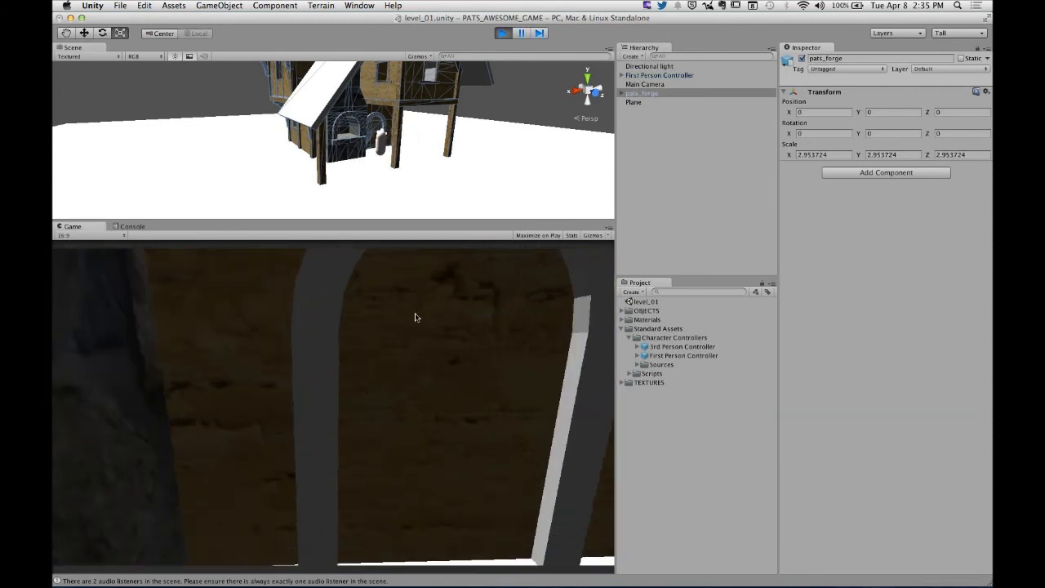
pyautogui.press('s')
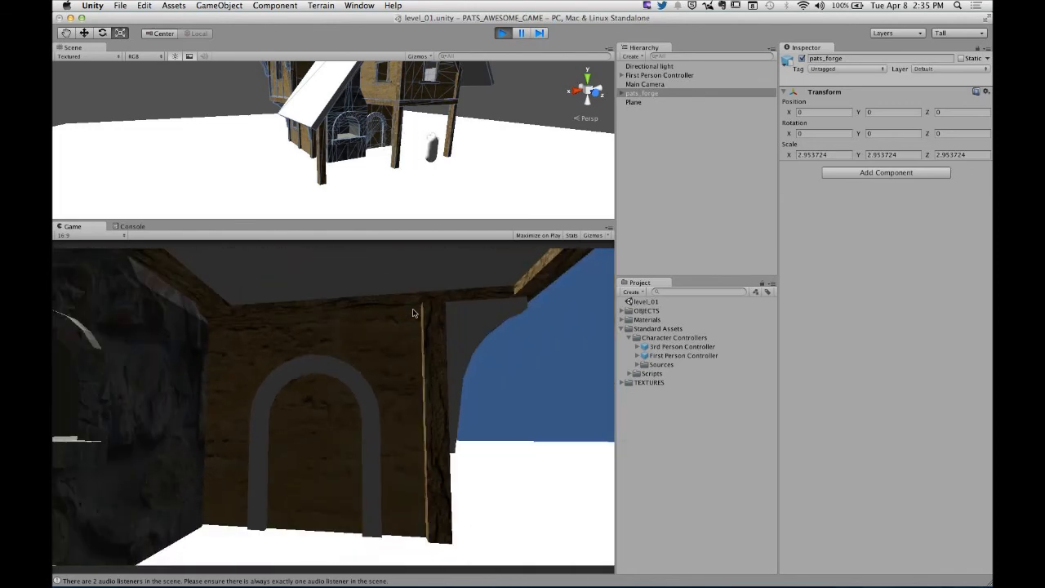
pyautogui.press('s')
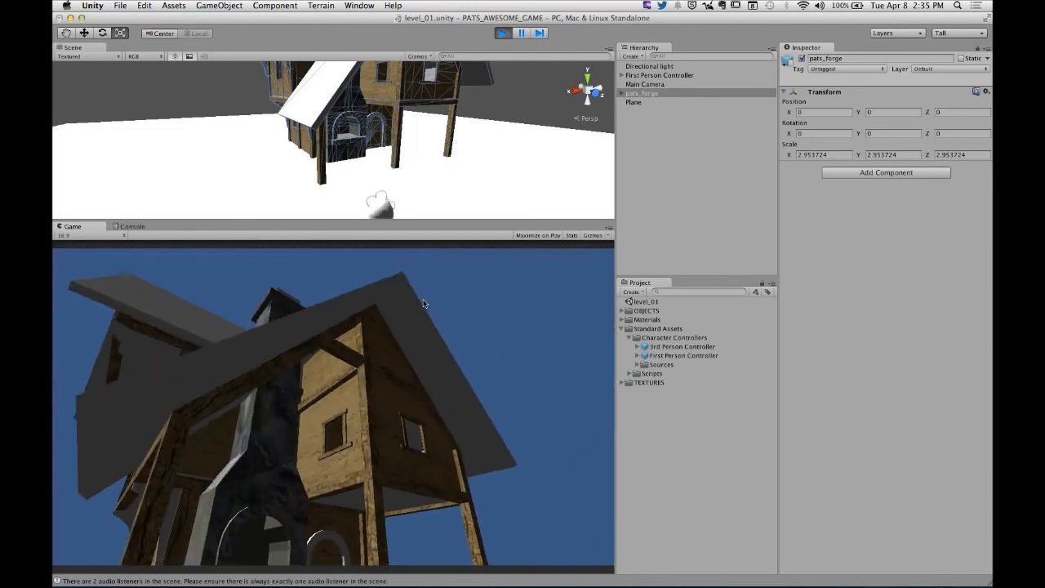
pyautogui.press('s')
pyautogui.press('w')
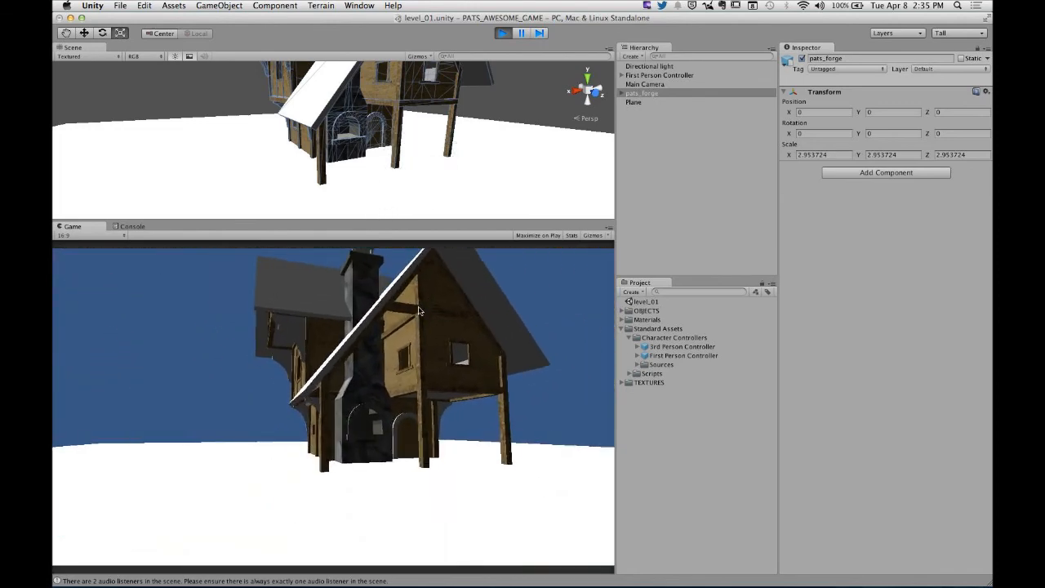
pyautogui.press('w')
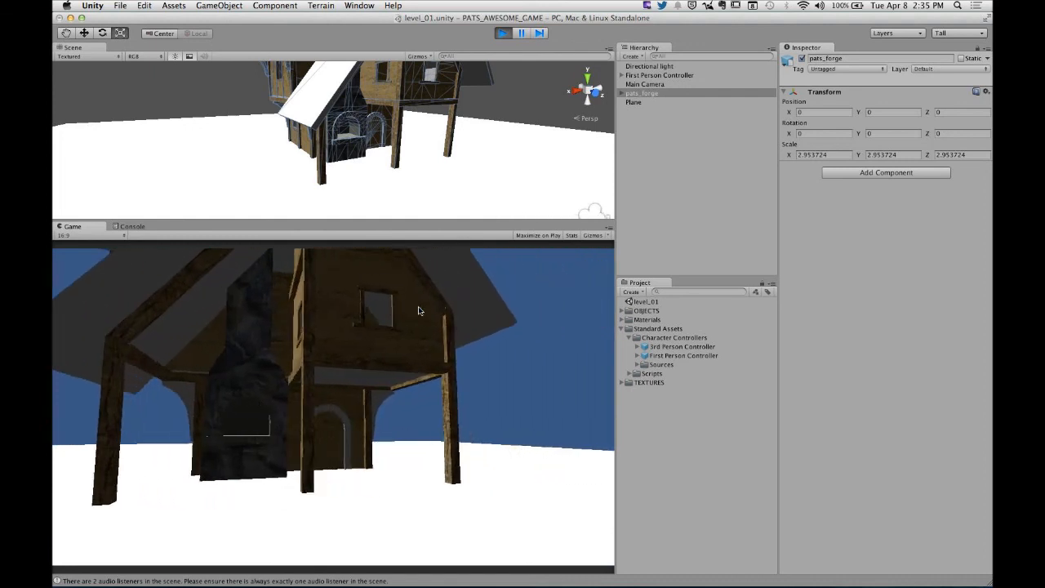
pyautogui.press('d')
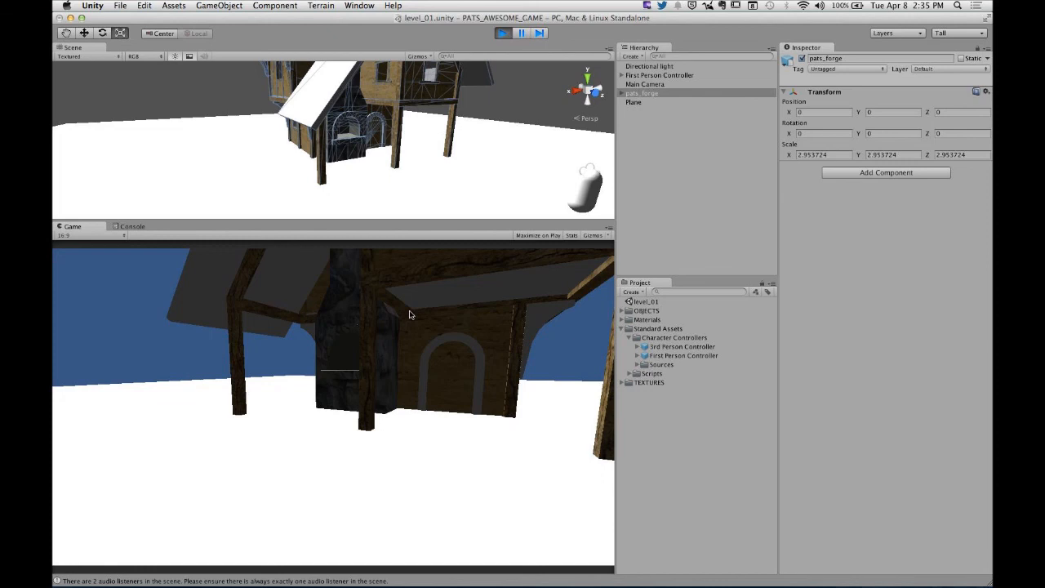
pyautogui.press('super+p')
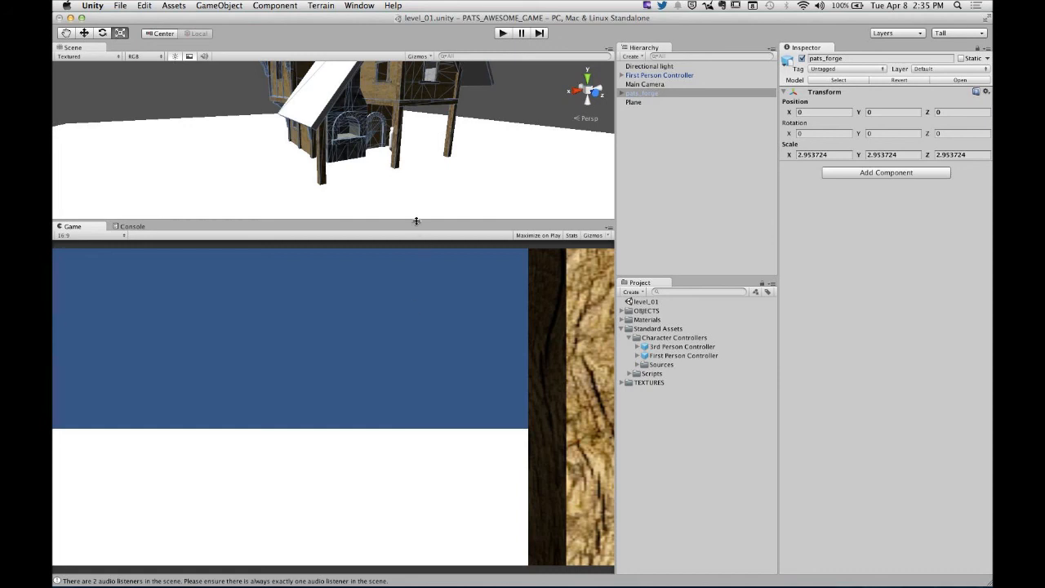
# - Enlarge the Scene view and examine the stone fireplace under the forge house's lean-to roof up close
pyautogui.moveTo(416, 222); pyautogui.dragTo(445, 448)
pyautogui.keyDown('alt'); pyautogui.moveTo(471, 239); pyautogui.dragTo(481, 215); pyautogui.keyUp('alt')
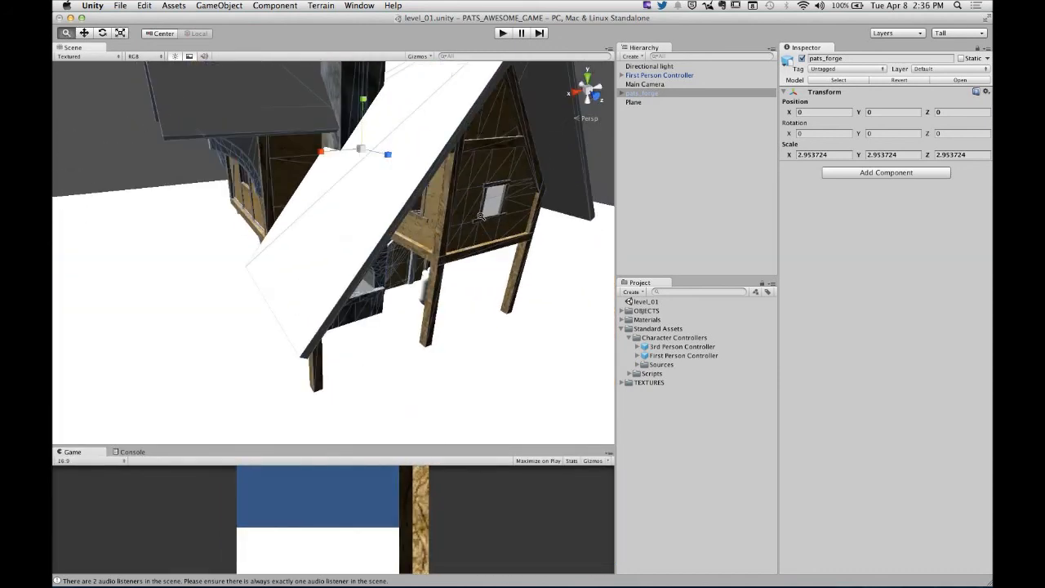
pyautogui.click(67, 35)
pyautogui.scroll(-10, 375, 204)
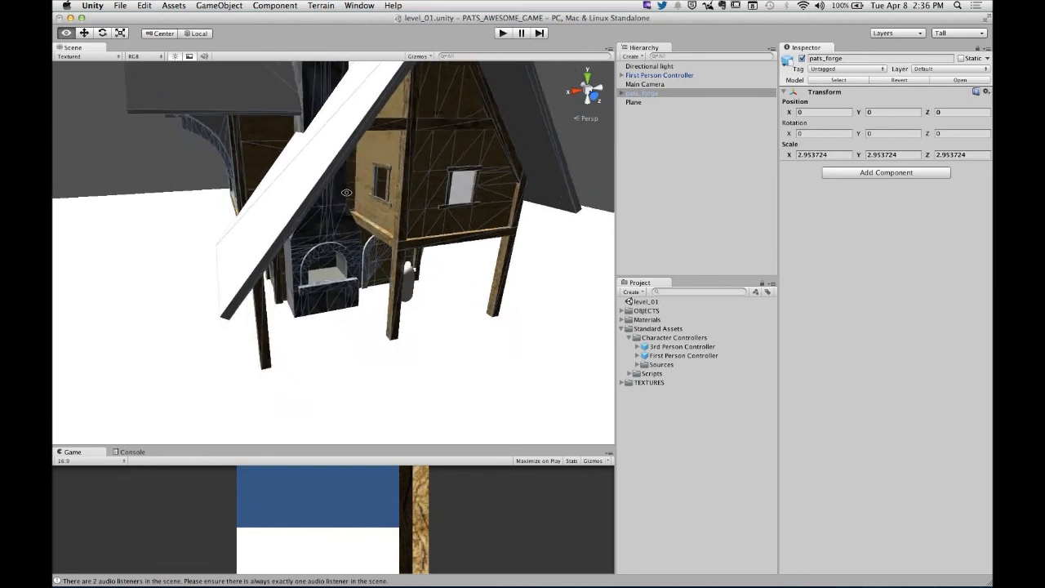
pyautogui.keyDown('alt'); pyautogui.moveTo(329, 187); pyautogui.dragTo(454, 222); pyautogui.keyUp('alt')
pyautogui.keyDown('alt'); pyautogui.moveTo(454, 222); pyautogui.dragTo(428, 222, button='right'); pyautogui.keyUp('alt')
pyautogui.keyDown('alt'); pyautogui.moveTo(429, 221); pyautogui.dragTo(320, 233); pyautogui.keyUp('alt')
pyautogui.moveTo(320, 234)
pyautogui.keyDown('alt'); pyautogui.mouseDown(button='right')
pyautogui.moveTo(293, 237)
pyautogui.moveTo(336, 241)
pyautogui.mouseUp(button='right'); pyautogui.keyUp('alt')
pyautogui.moveTo(336, 241)
pyautogui.keyDown('alt'); pyautogui.mouseDown()
pyautogui.moveTo(396, 253)
pyautogui.moveTo(331, 262)
pyautogui.moveTo(336, 249)
pyautogui.mouseUp(); pyautogui.keyUp('alt')
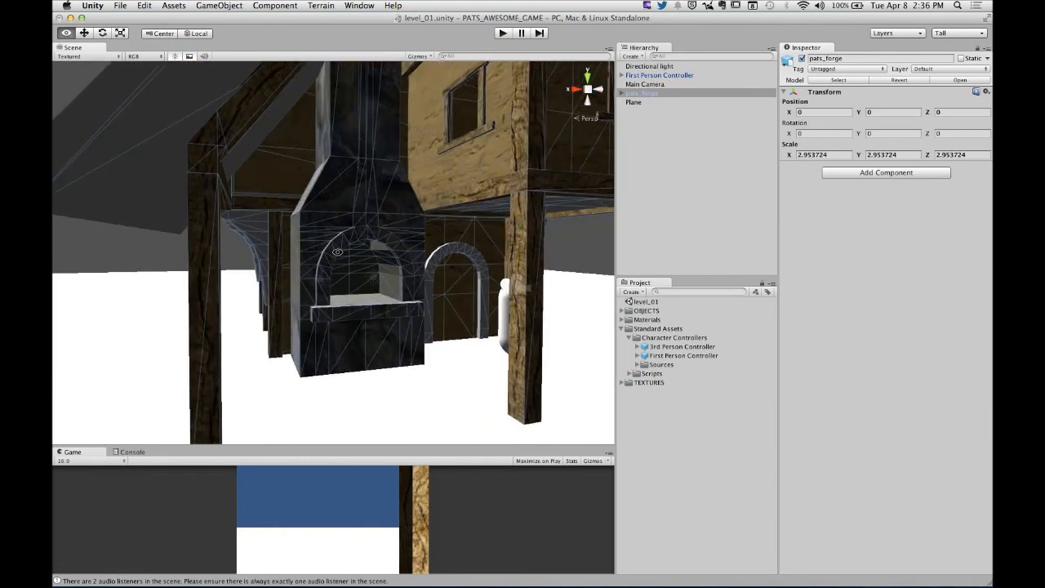
# - Examine the forge house's timber side wall, its arched doorway beside the controller, and the top of the chimney
pyautogui.keyDown('alt'); pyautogui.moveTo(357, 130); pyautogui.dragTo(375, 193); pyautogui.keyUp('alt')
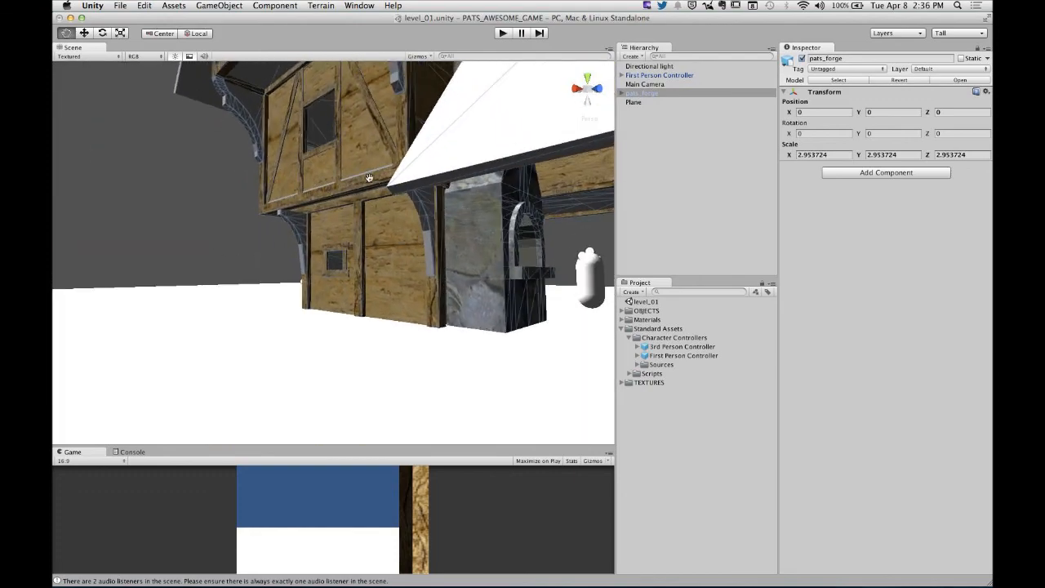
pyautogui.keyDown('alt'); pyautogui.moveTo(431, 169); pyautogui.dragTo(345, 236); pyautogui.keyUp('alt')
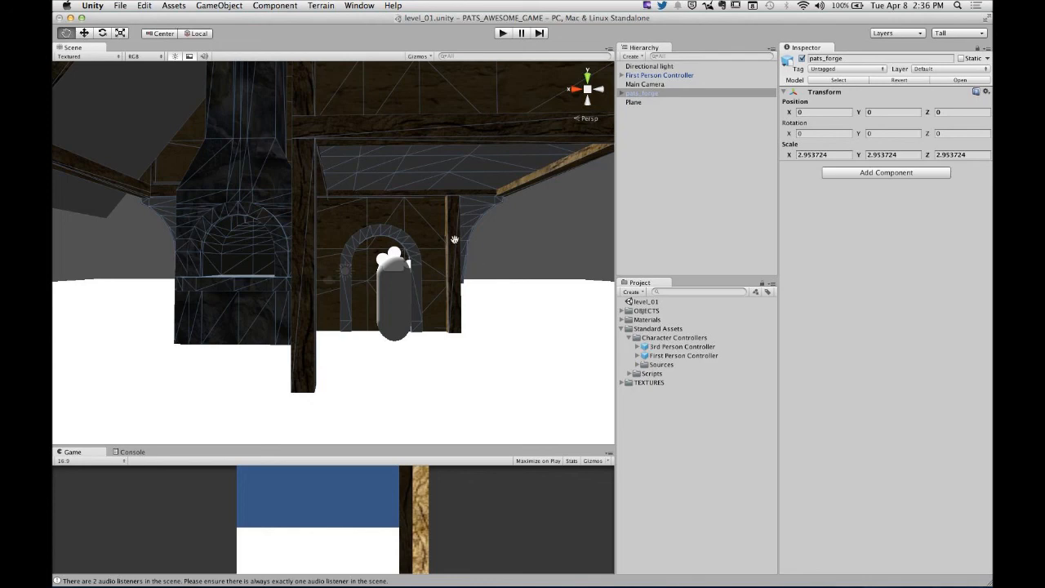
pyautogui.keyDown('alt'); pyautogui.moveTo(455, 240); pyautogui.dragTo(360, 314); pyautogui.keyUp('alt')
pyautogui.keyDown('alt'); pyautogui.moveTo(440, 269); pyautogui.dragTo(574, 232, button='right'); pyautogui.keyUp('alt')
pyautogui.keyDown('alt'); pyautogui.moveTo(516, 237); pyautogui.dragTo(453, 233, button='middle'); pyautogui.keyUp('alt')
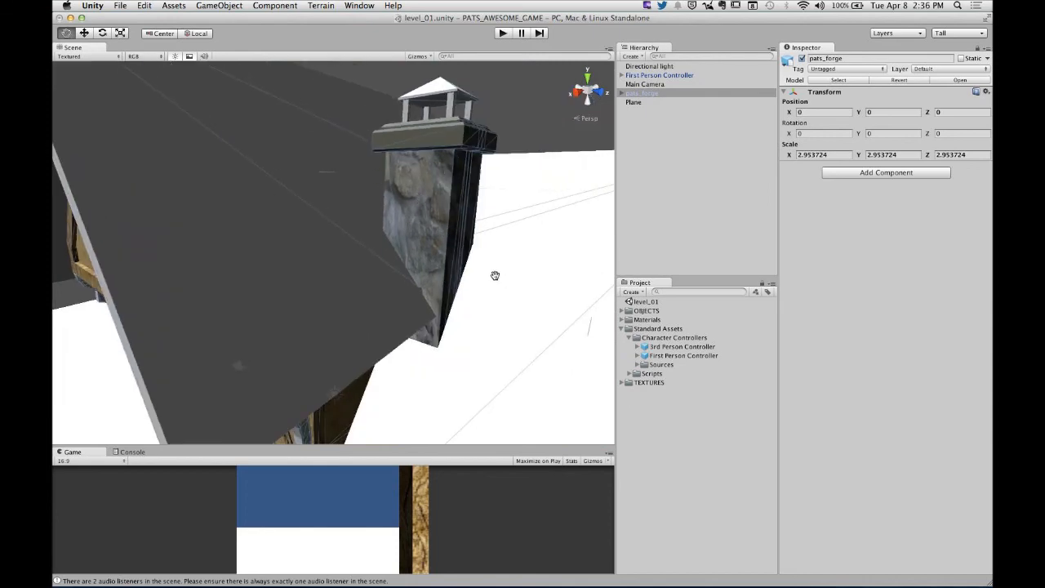
# - Set the Chimney material's base texture tiling to 3 in both x and y
pyautogui.click(621, 329)
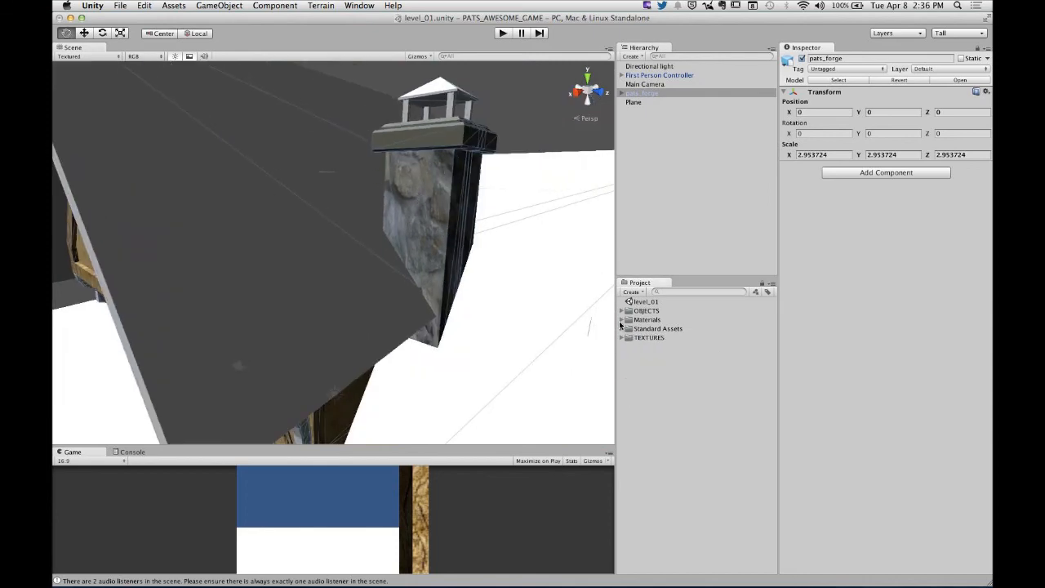
pyautogui.click(621, 320)
pyautogui.click(663, 329)
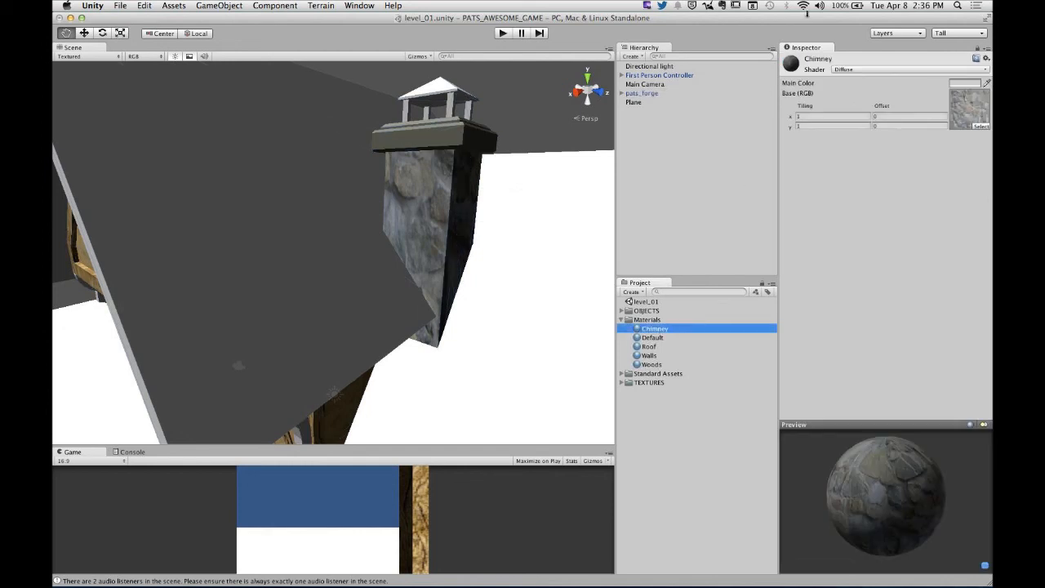
pyautogui.click(802, 127)
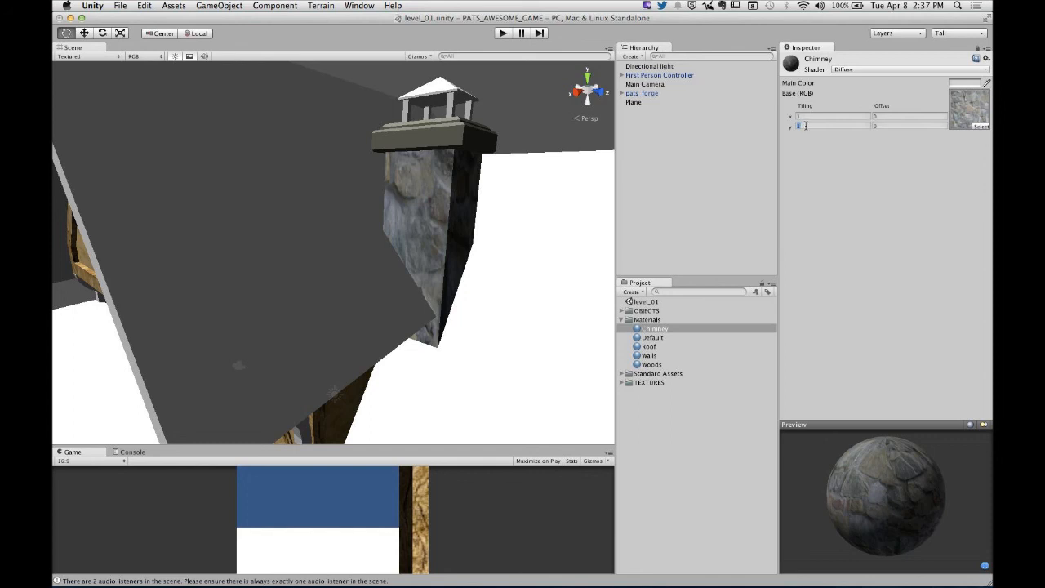
pyautogui.click(805, 116)
pyautogui.write('3')
pyautogui.press('Tab')
pyautogui.write('3')
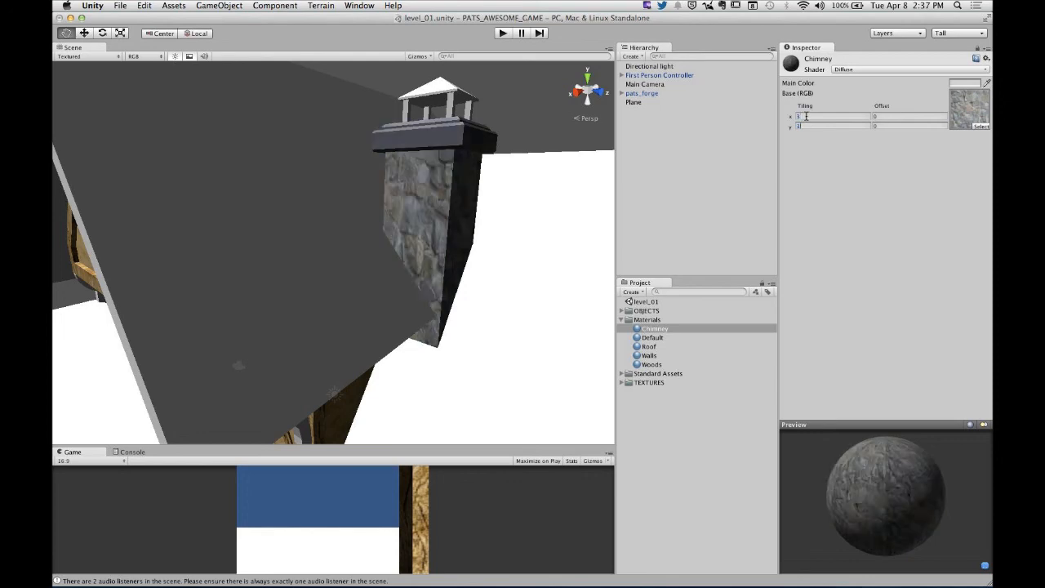
pyautogui.keyDown('alt'); pyautogui.moveTo(416, 245); pyautogui.dragTo(539, 191); pyautogui.keyUp('alt')
# - Increase the Chimney material's base texture tiling to 5 in both x and y
pyautogui.click(813, 118)
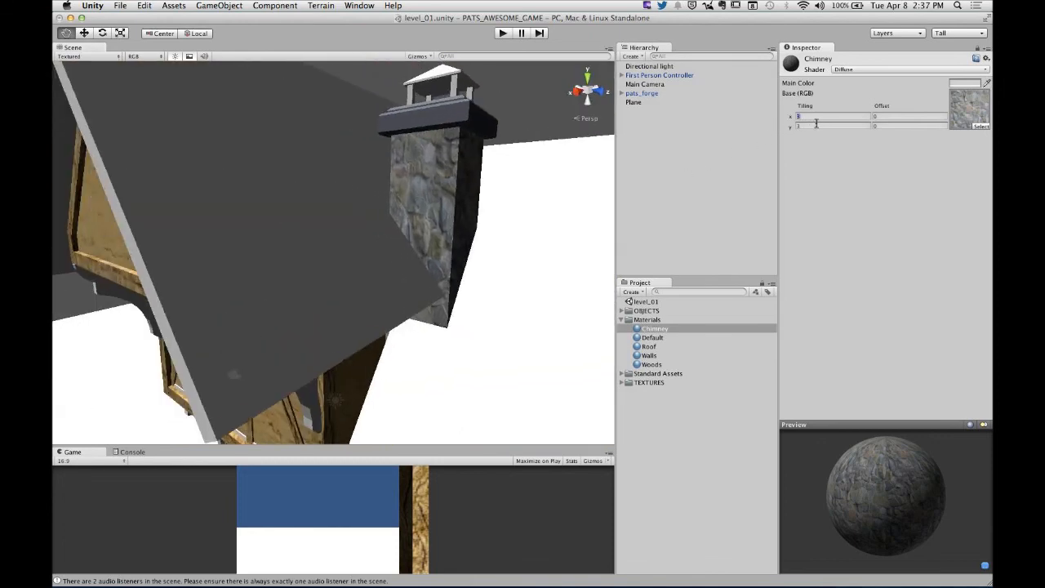
pyautogui.write('5')
pyautogui.click(816, 125)
pyautogui.write('5')
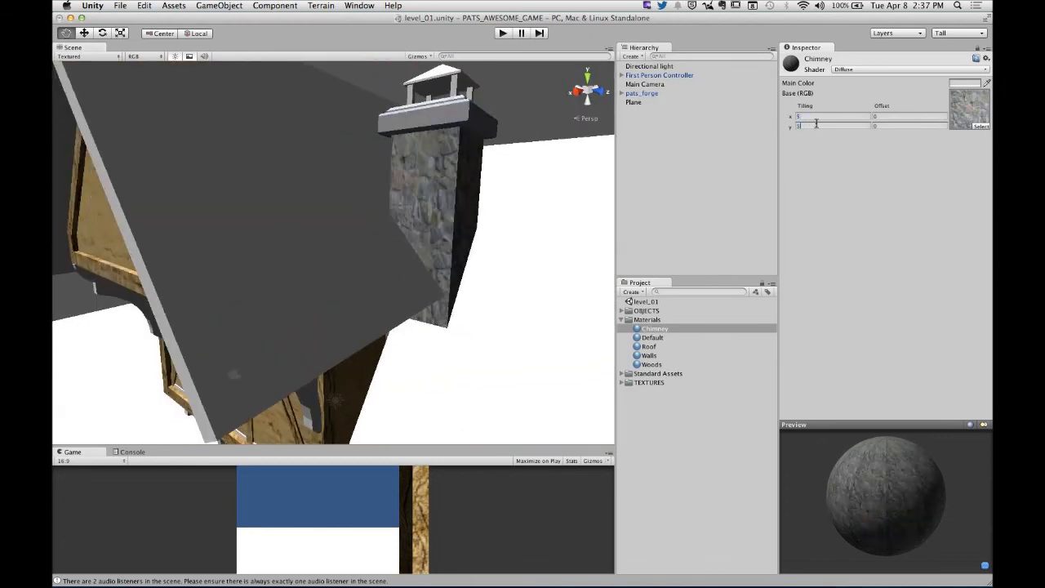
pyautogui.keyDown('alt'); pyautogui.moveTo(527, 224); pyautogui.dragTo(546, 264); pyautogui.keyUp('alt')
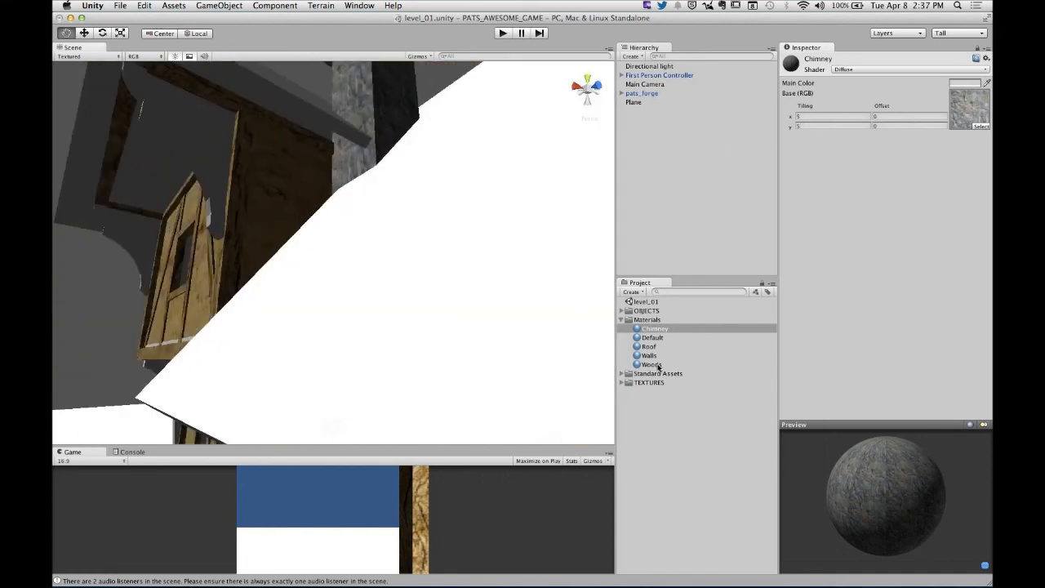
# - Set the Woods material's base texture tiling to 3 in both x and y
pyautogui.click(653, 364)
pyautogui.keyDown('alt'); pyautogui.moveTo(224, 245); pyautogui.dragTo(472, 226); pyautogui.keyUp('alt')
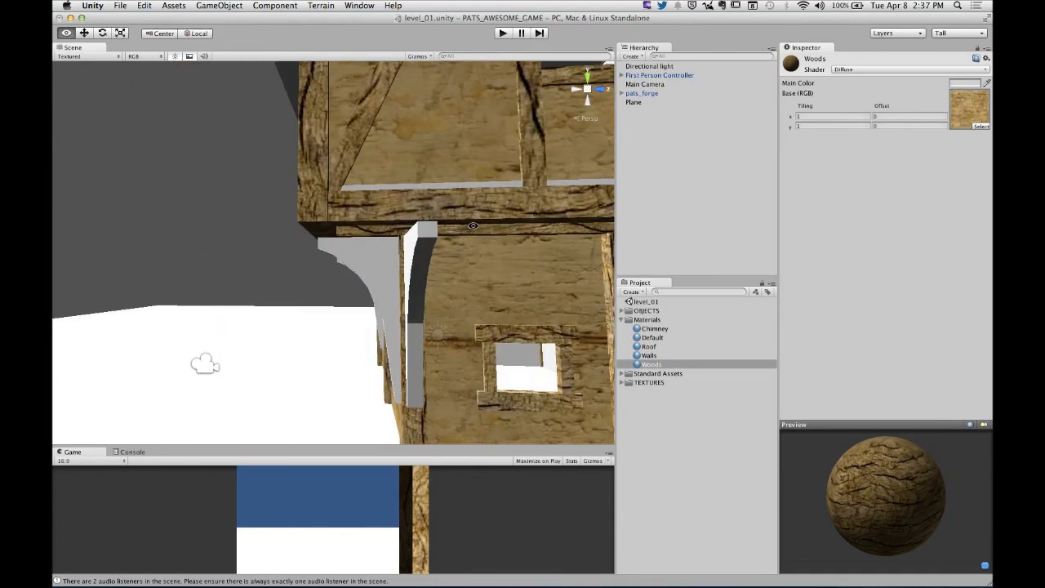
pyautogui.keyDown('alt'); pyautogui.moveTo(489, 212); pyautogui.dragTo(504, 218, button='right'); pyautogui.keyUp('alt')
pyautogui.click(821, 116)
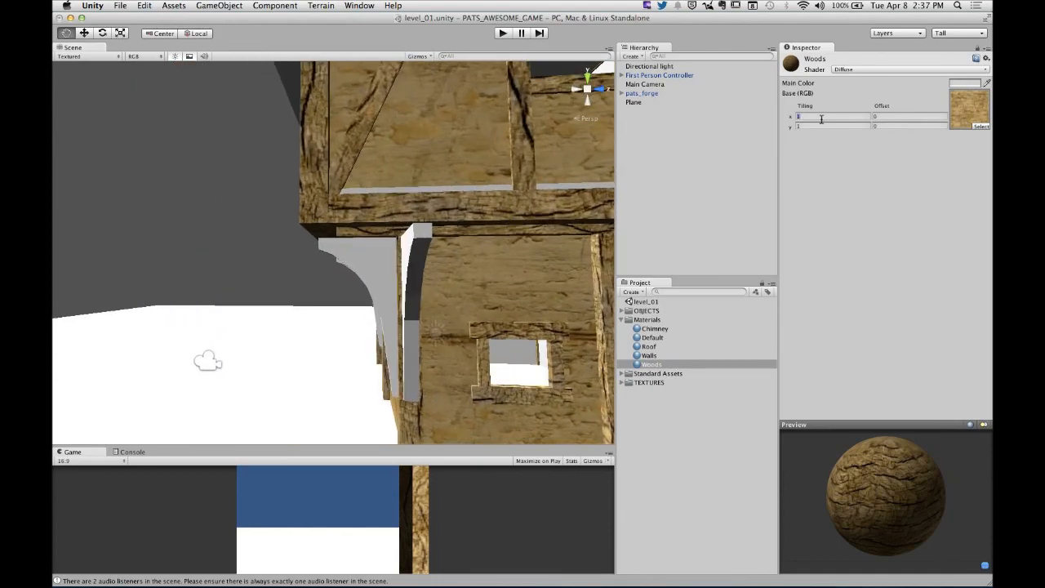
pyautogui.write('3')
pyautogui.press('Tab')
pyautogui.write('3')
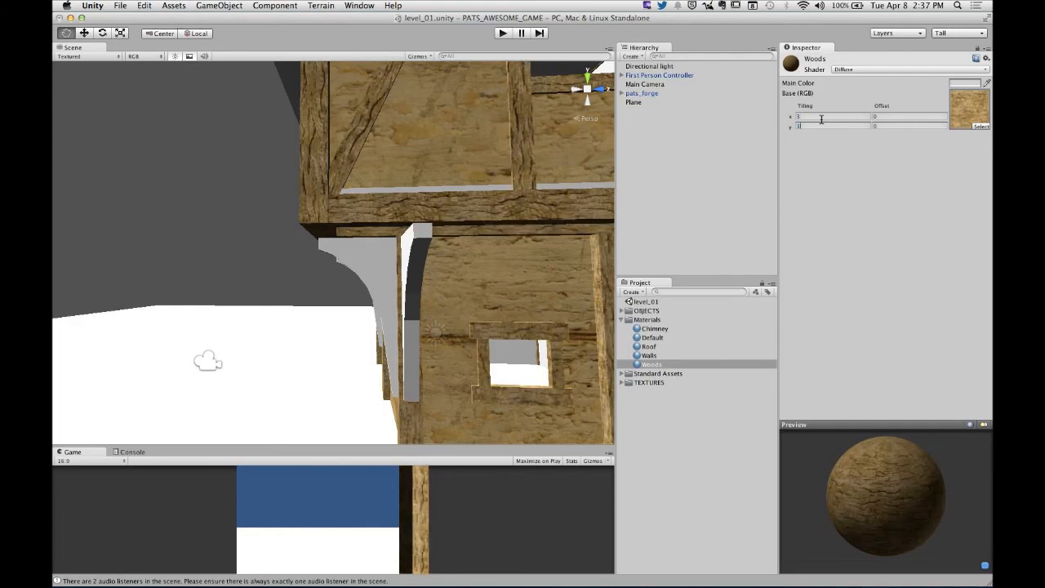
pyautogui.keyDown('alt'); pyautogui.moveTo(458, 212); pyautogui.dragTo(337, 219); pyautogui.keyUp('alt')
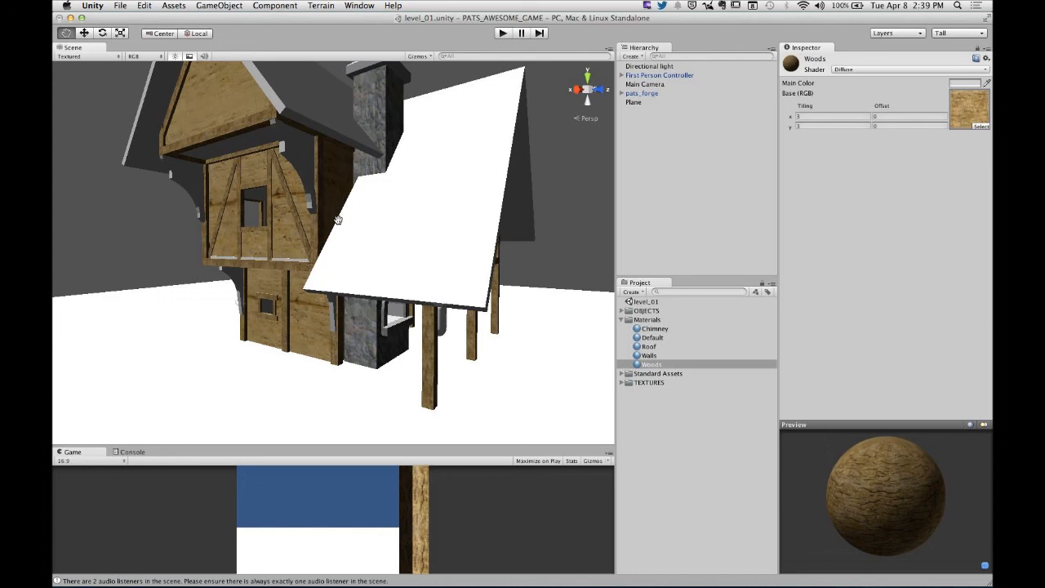
pyautogui.moveTo(476, 212)
pyautogui.keyDown('alt'); pyautogui.mouseDown()
pyautogui.moveTo(409, 226)
pyautogui.moveTo(463, 220)
pyautogui.mouseUp(); pyautogui.keyUp('alt')
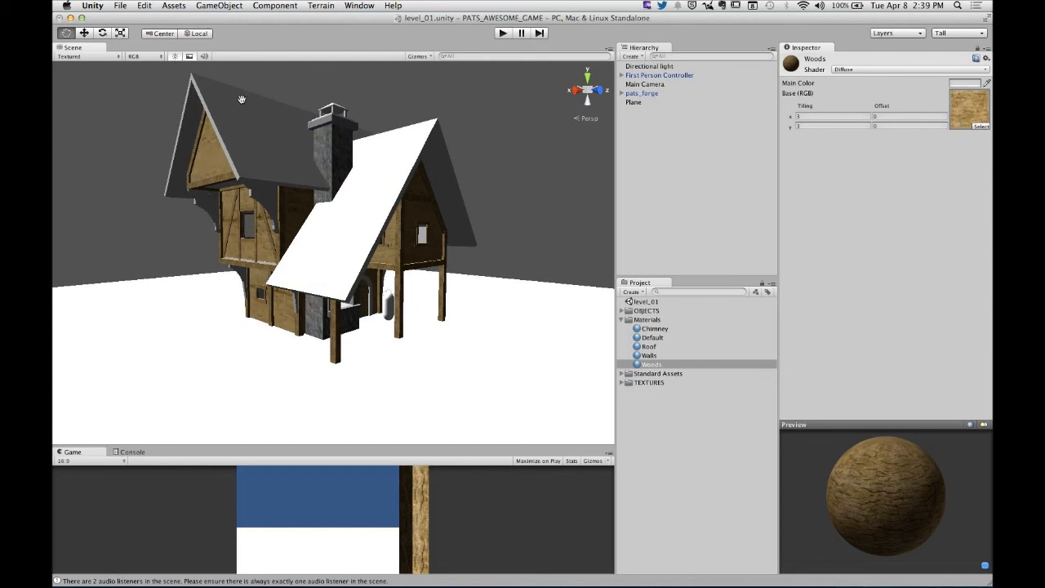
# - Set the Roof material's main color to a bright red, RGB 249, 63, 63, and check it around the house
pyautogui.click(655, 347)
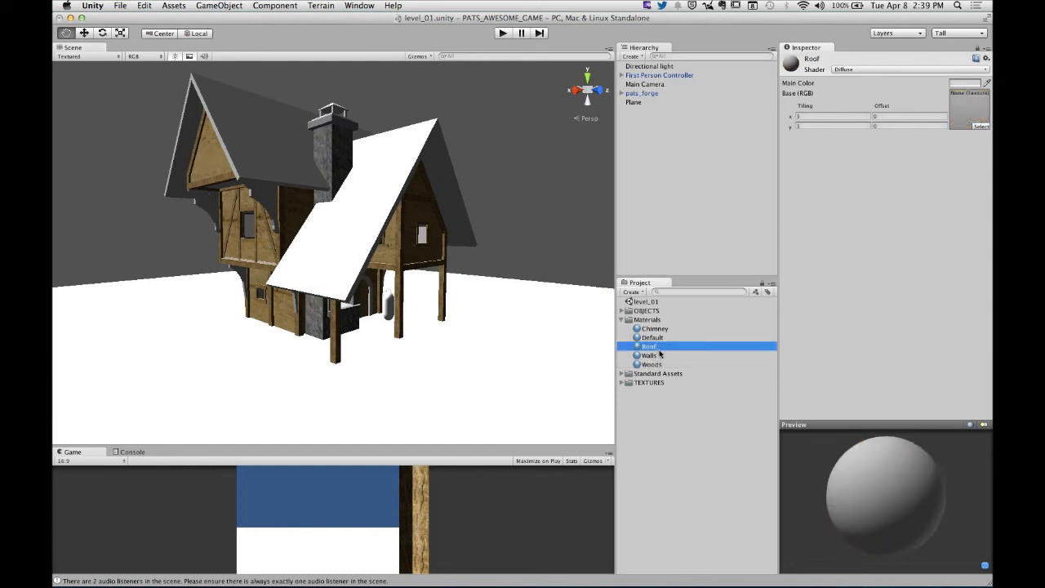
pyautogui.click(965, 85)
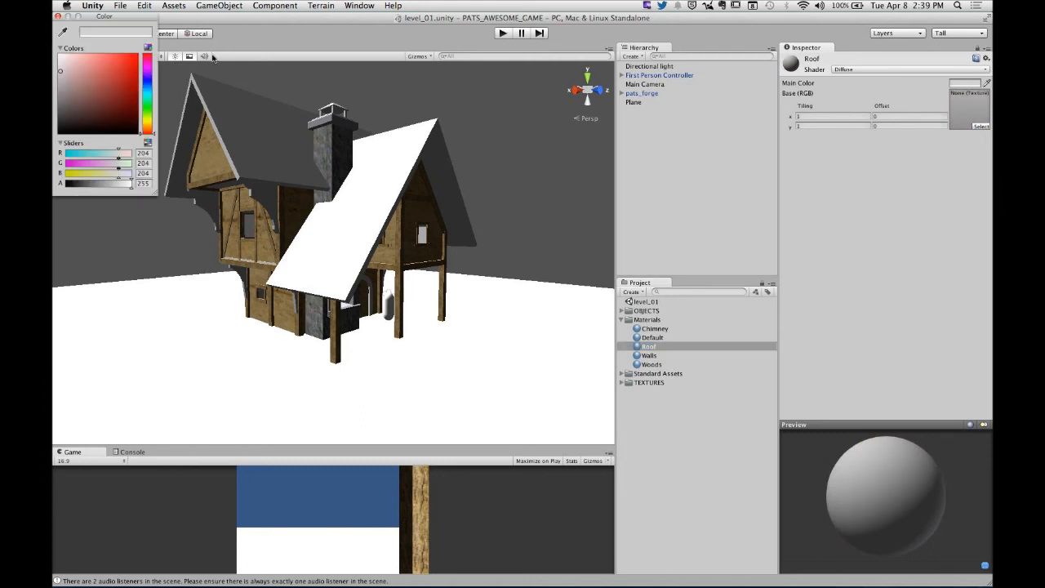
pyautogui.moveTo(149, 17); pyautogui.dragTo(835, 144)
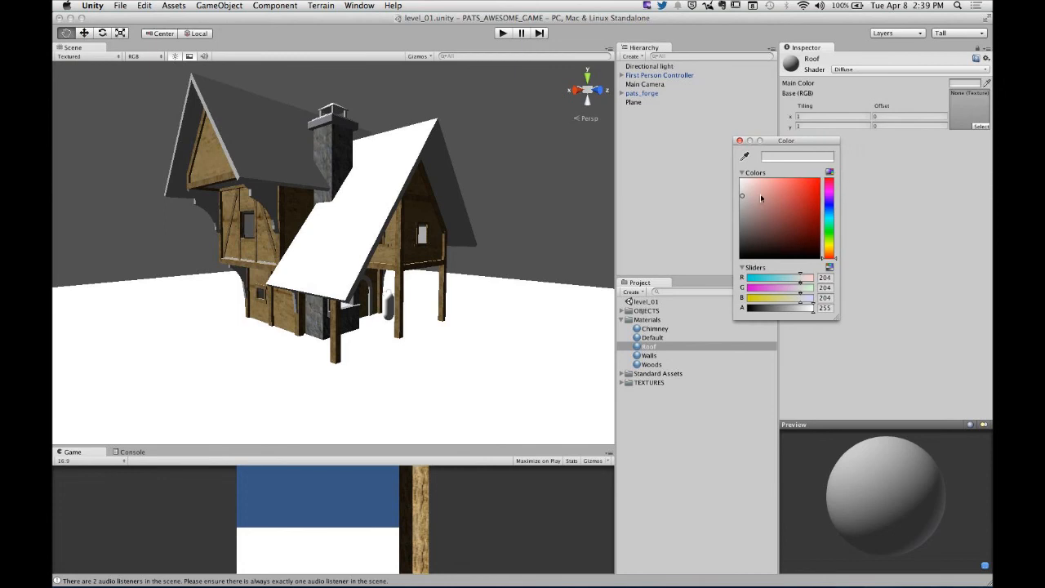
pyautogui.moveTo(760, 194); pyautogui.dragTo(797, 182)
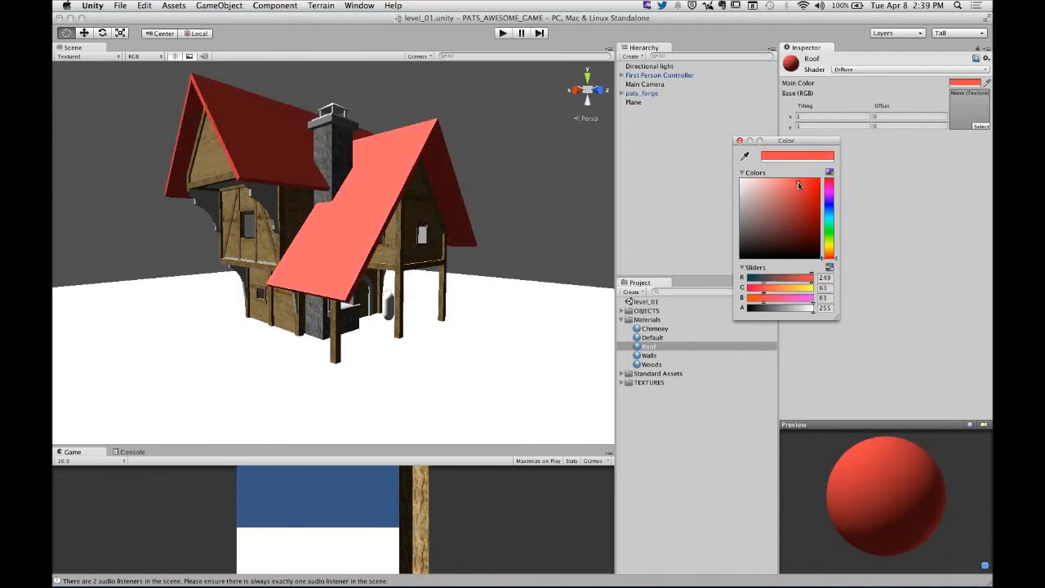
pyautogui.click(514, 199)
pyautogui.keyDown('alt'); pyautogui.moveTo(513, 200); pyautogui.dragTo(531, 229, button='right'); pyautogui.keyUp('alt')
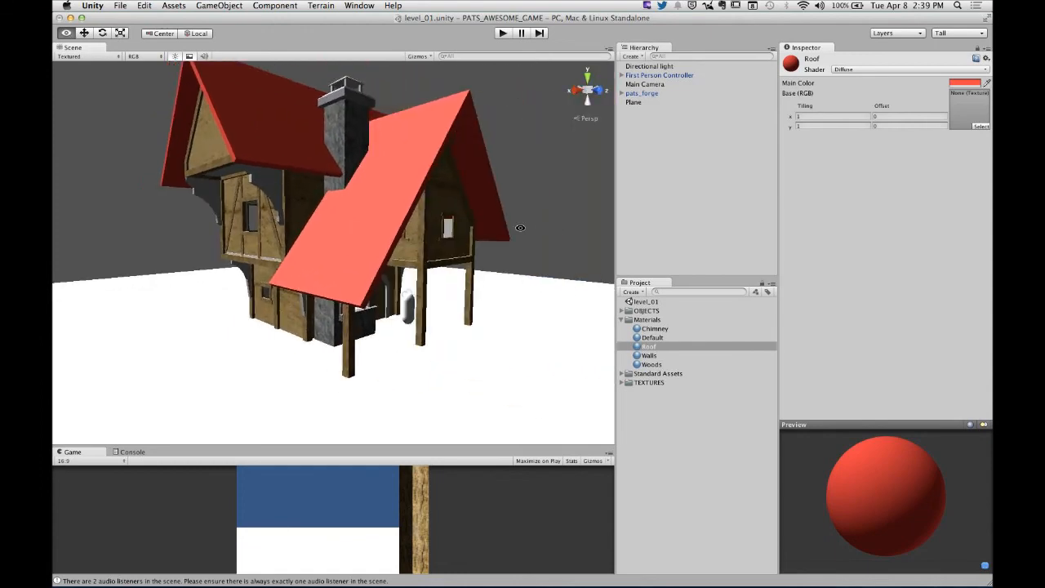
pyautogui.keyDown('alt'); pyautogui.moveTo(517, 226); pyautogui.dragTo(478, 224); pyautogui.keyUp('alt')
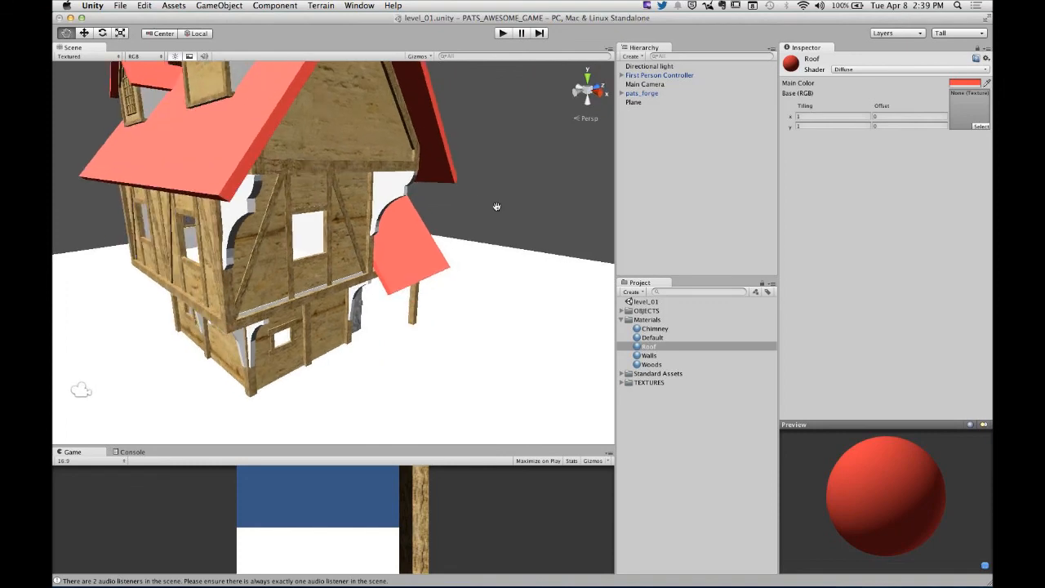
pyautogui.keyDown('alt'); pyautogui.scroll(5, 498, 204); pyautogui.keyUp('alt')
pyautogui.keyDown('alt'); pyautogui.scroll(-5, 499, 205); pyautogui.keyUp('alt')
pyautogui.keyDown('alt'); pyautogui.moveTo(497, 204); pyautogui.dragTo(232, 194); pyautogui.keyUp('alt')
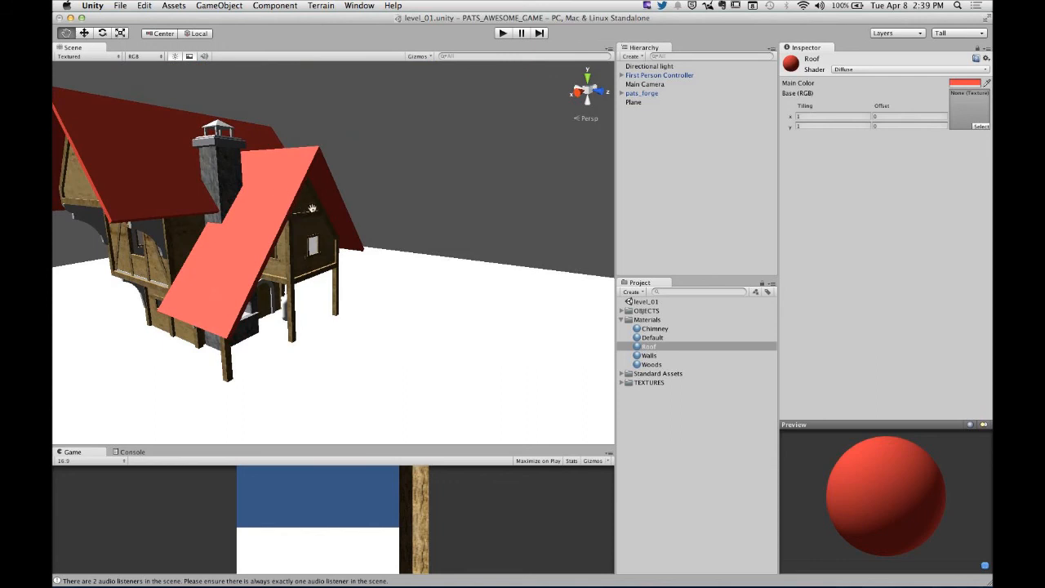
pyautogui.keyDown('alt'); pyautogui.moveTo(381, 221); pyautogui.dragTo(600, 266); pyautogui.keyUp('alt')
# - Try a dark red main color on the Walls material and settle on pure white, RGB 255, 255, 255
pyautogui.click(652, 357)
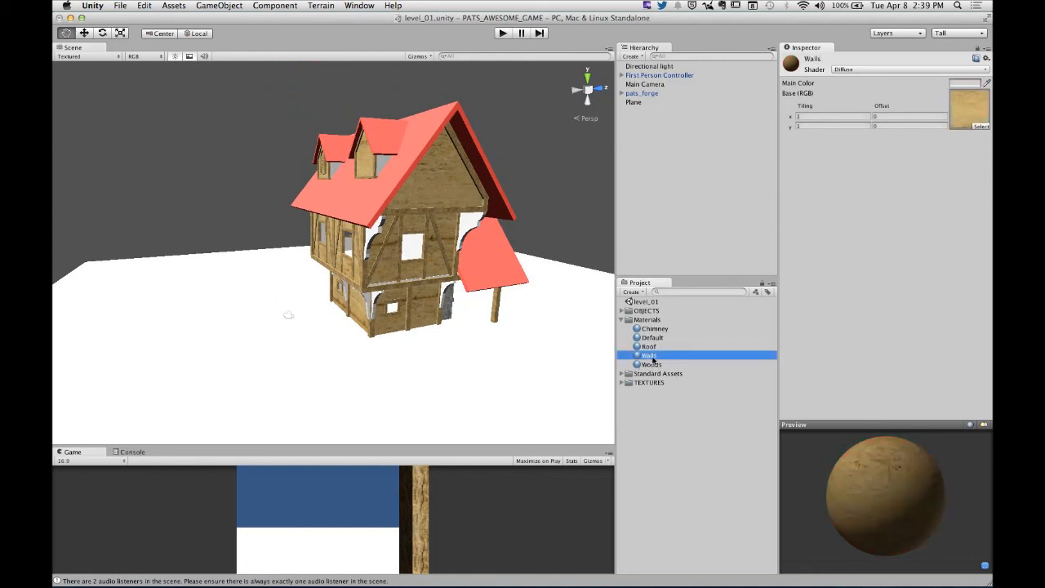
pyautogui.click(964, 83)
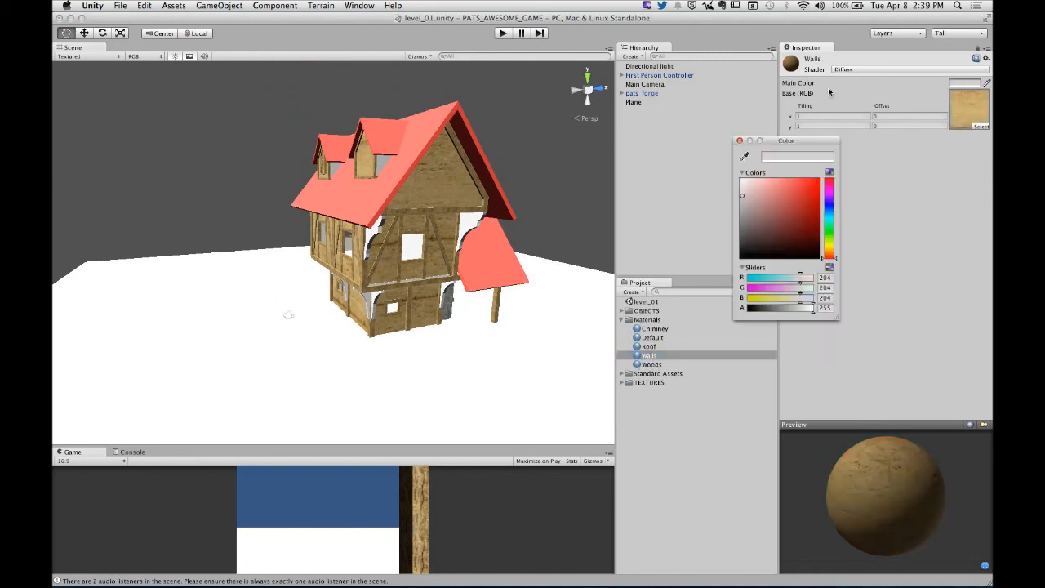
pyautogui.moveTo(779, 222)
pyautogui.mouseDown()
pyautogui.moveTo(778, 210)
pyautogui.moveTo(792, 220)
pyautogui.mouseUp()
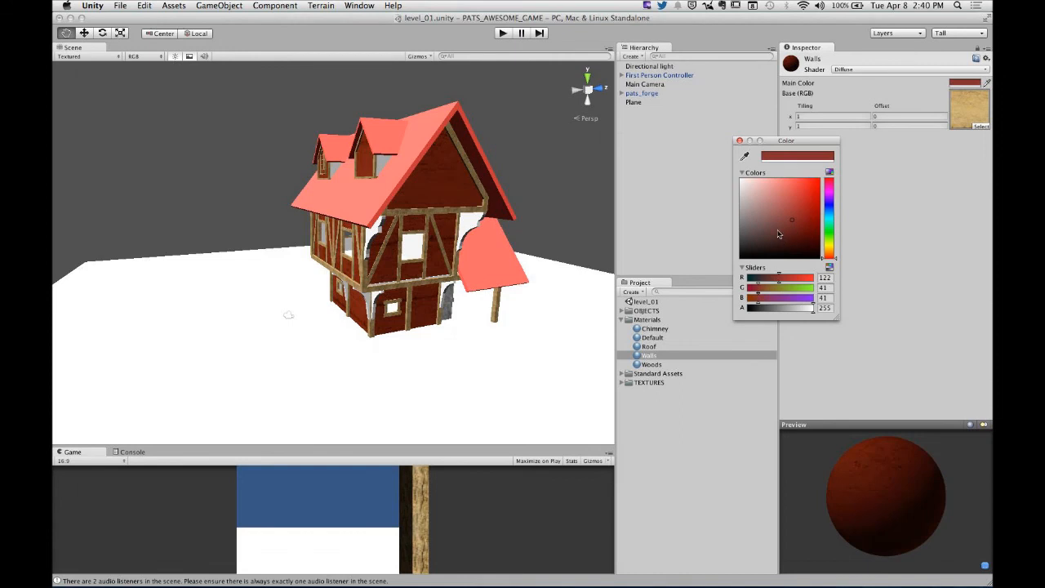
pyautogui.moveTo(773, 219); pyautogui.dragTo(701, 140)
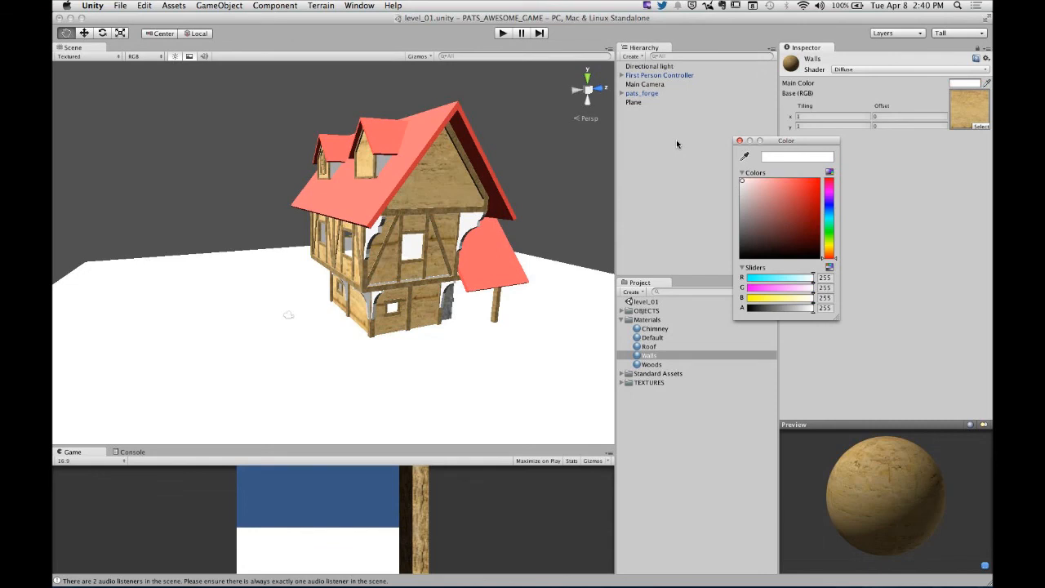
pyautogui.moveTo(676, 143)
pyautogui.mouseDown()
pyautogui.moveTo(719, 185)
pyautogui.moveTo(713, 228)
pyautogui.moveTo(691, 174)
pyautogui.mouseUp()
pyautogui.keyDown('alt'); pyautogui.click(436, 278); pyautogui.keyUp('alt')
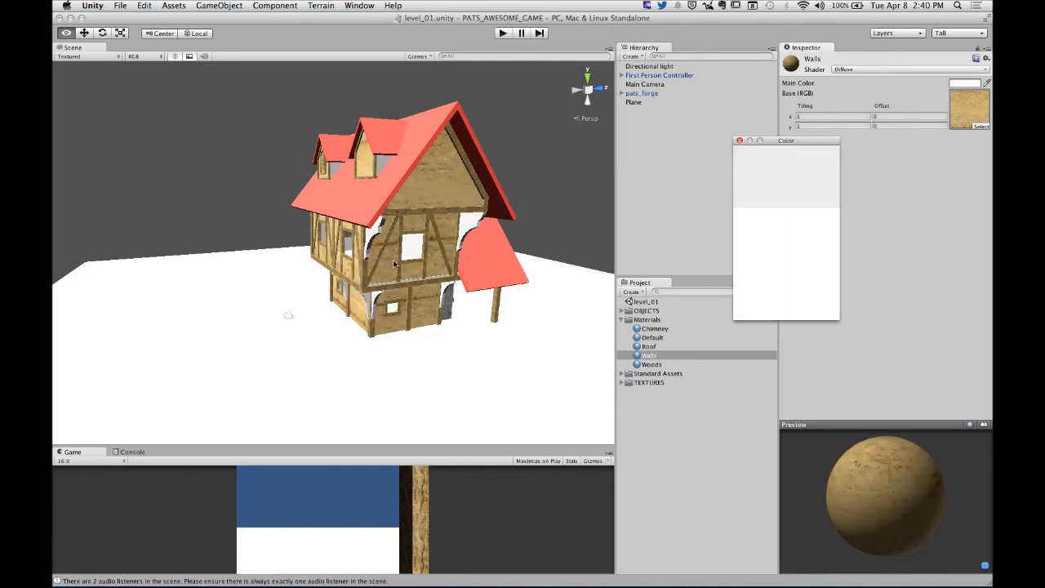
# - Examine the recolored forge house from all around, including the lean-to roof, the dormers and the gable with the open shutter
pyautogui.moveTo(436, 278)
pyautogui.keyDown('alt'); pyautogui.mouseDown()
pyautogui.moveTo(490, 249)
pyautogui.moveTo(433, 262)
pyautogui.mouseUp(); pyautogui.keyUp('alt')
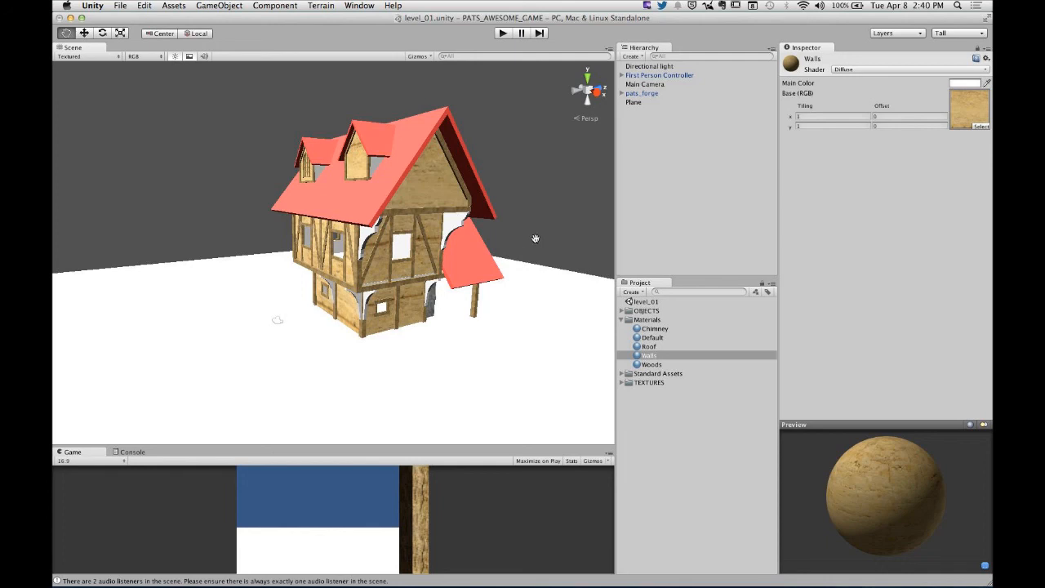
pyautogui.keyDown('alt'); pyautogui.moveTo(533, 246); pyautogui.dragTo(699, 262); pyautogui.keyUp('alt')
pyautogui.keyDown('alt'); pyautogui.moveTo(304, 270); pyautogui.dragTo(213, 235); pyautogui.keyUp('alt')
pyautogui.scroll(10, 437, 275)
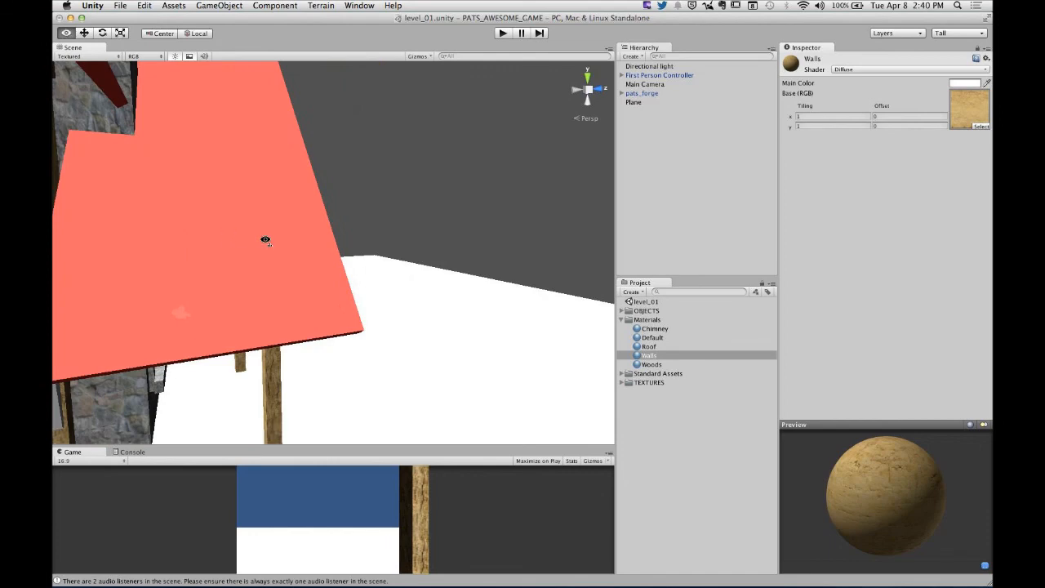
pyautogui.keyDown('alt'); pyautogui.scroll(-10, 261, 236); pyautogui.keyUp('alt')
pyautogui.keyDown('alt'); pyautogui.scroll(-5, 265, 239); pyautogui.keyUp('alt')
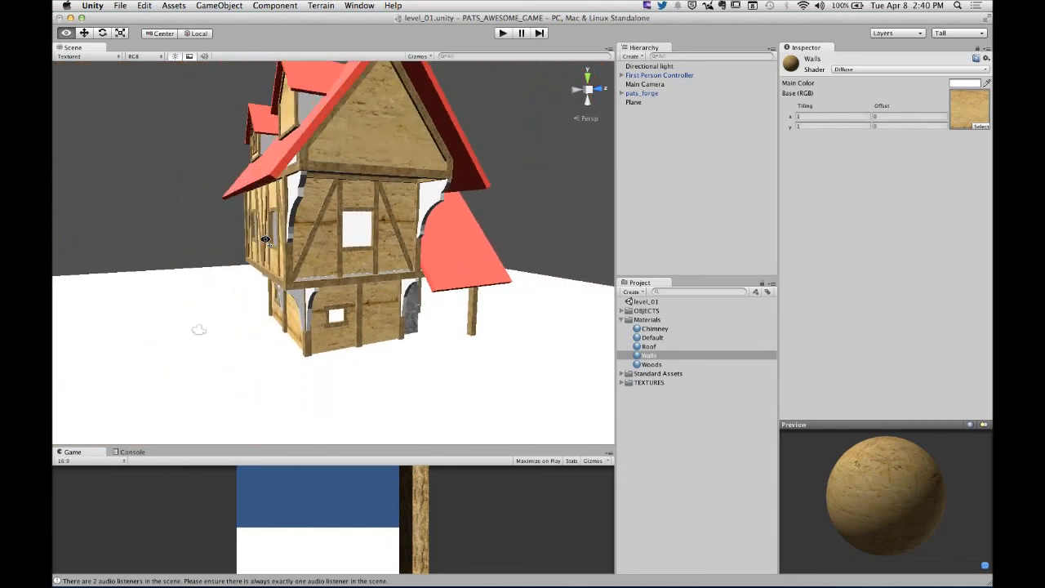
pyautogui.keyDown('alt'); pyautogui.moveTo(199, 329); pyautogui.dragTo(537, 216); pyautogui.keyUp('alt')
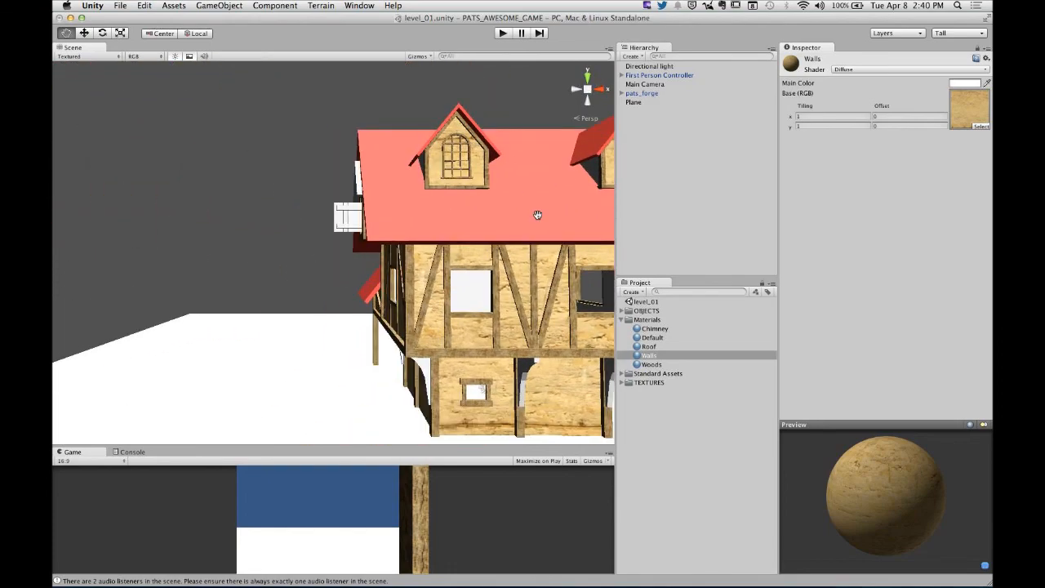
pyautogui.keyDown('alt'); pyautogui.moveTo(366, 257); pyautogui.dragTo(569, 269); pyautogui.keyUp('alt')
pyautogui.keyDown('alt'); pyautogui.moveTo(368, 257); pyautogui.dragTo(424, 236); pyautogui.keyUp('alt')
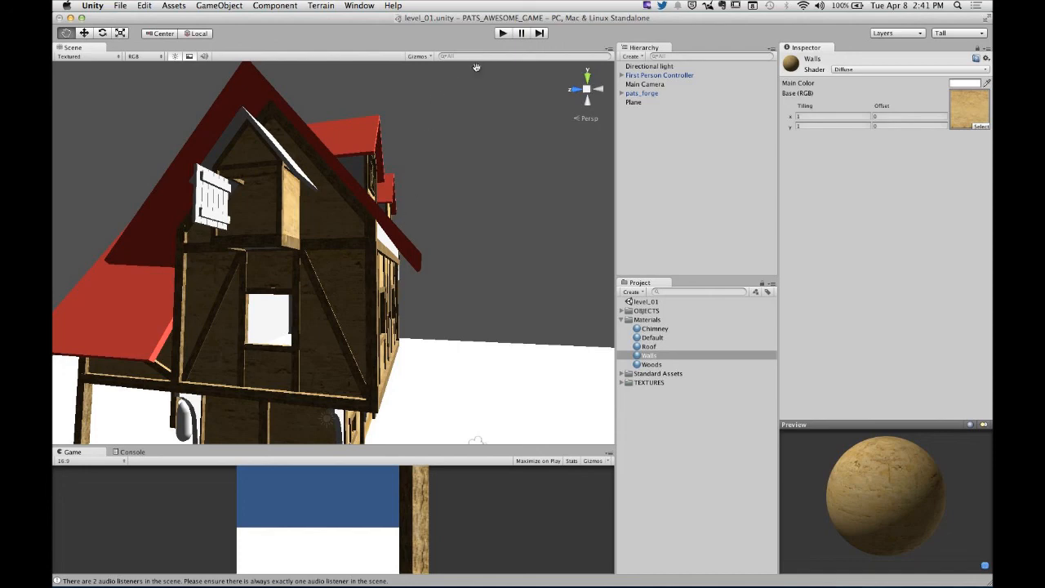
# - Switch to Chrome and read the Homework section of the Renderography page on generating environments in Unity3D
pyautogui.moveTo(426, 569)
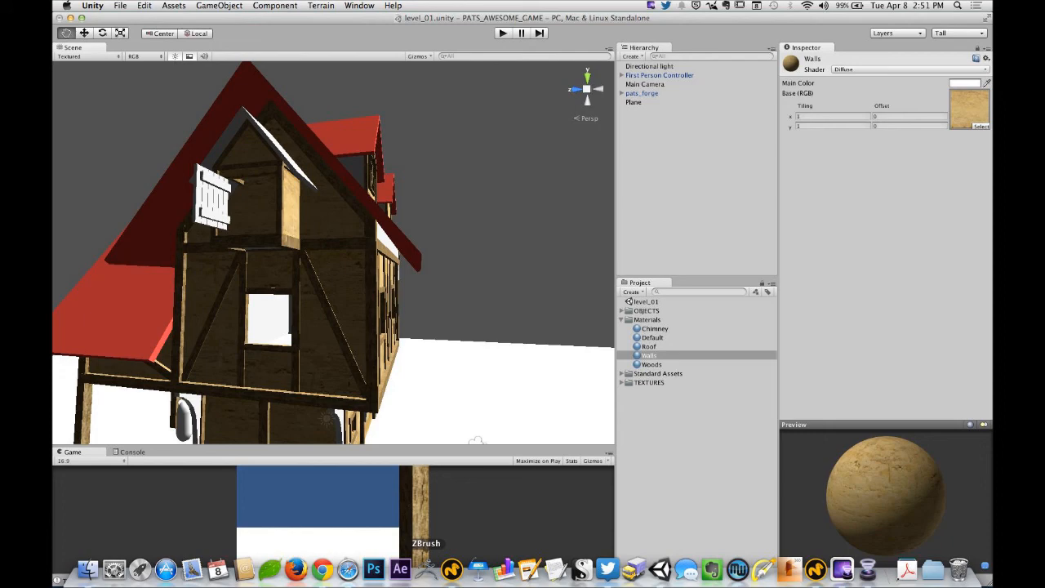
pyautogui.click(321, 569)
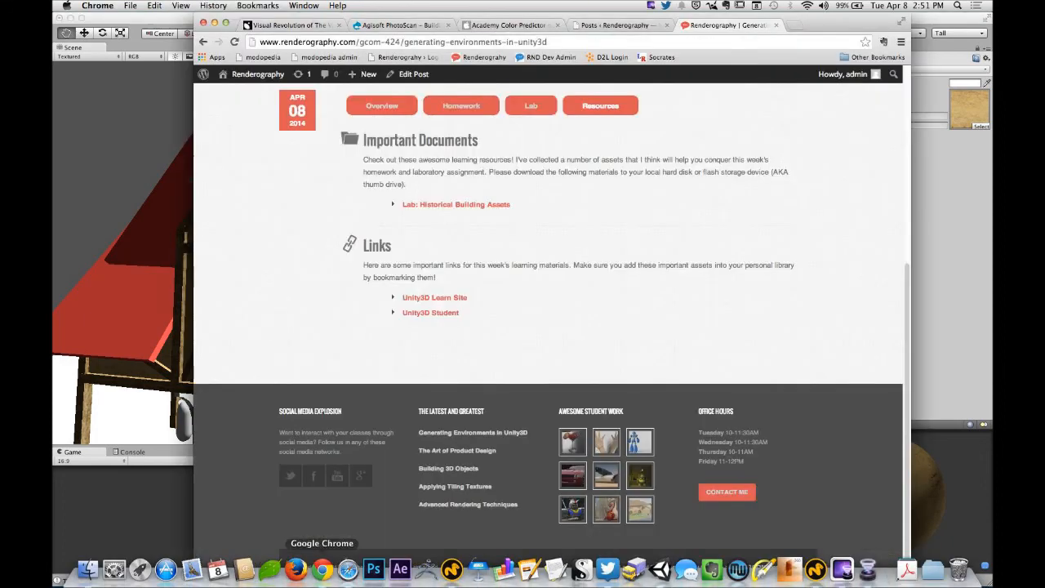
pyautogui.click(461, 109)
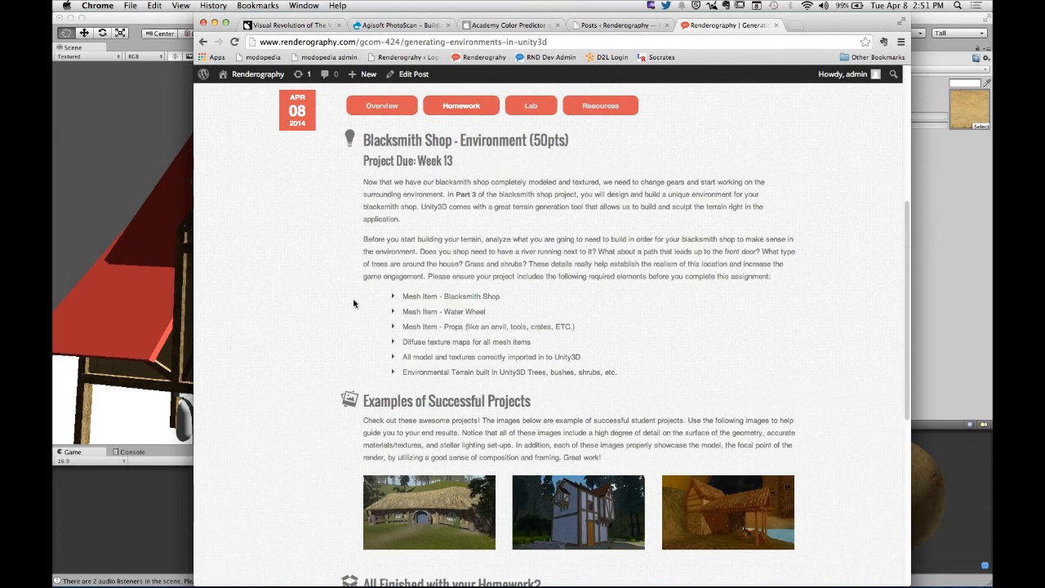
pyautogui.scroll(-5, 354, 304)
pyautogui.scroll(5, 353, 304)
# - View the three successful Blacksmith Shop example projects enlarged, one after another
pyautogui.click(512, 448)
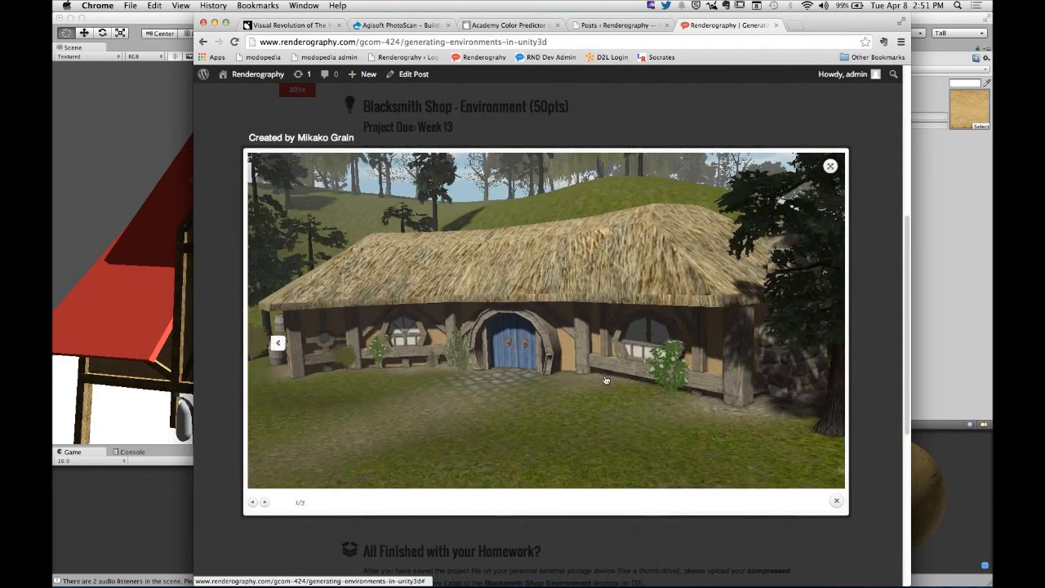
pyautogui.click(835, 323)
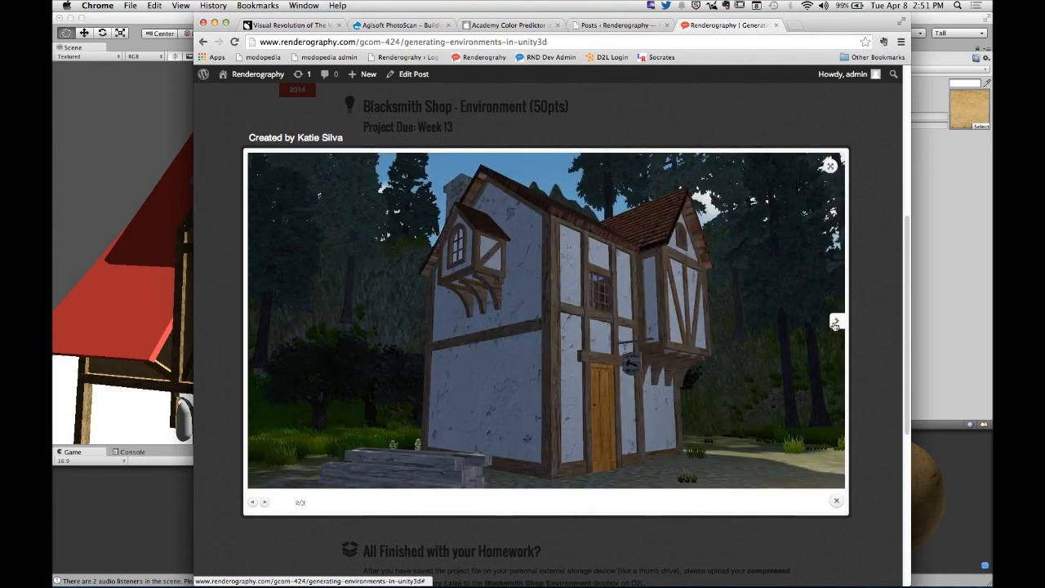
pyautogui.click(835, 323)
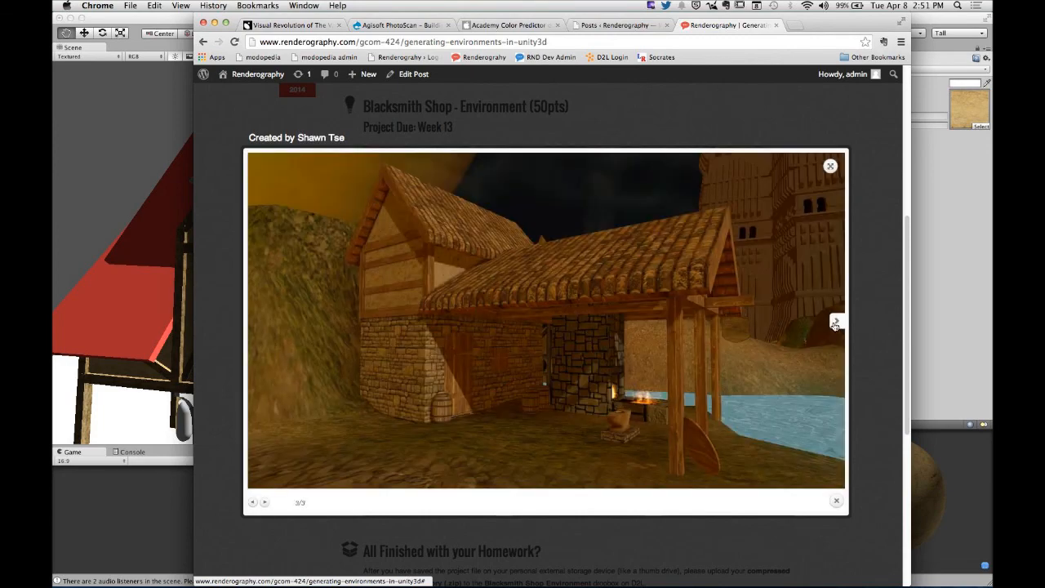
# - Close the enlarged example image and read the Lab and Resources sections of the Renderography page
pyautogui.click(868, 322)
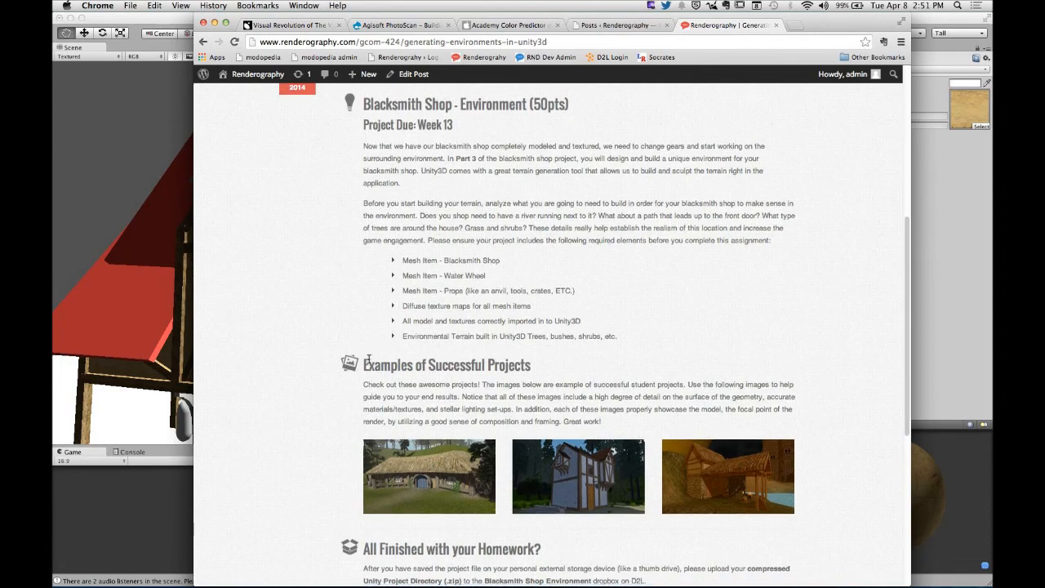
pyautogui.scroll(-2, 367, 360)
pyautogui.scroll(6, 490, 269)
pyautogui.click(534, 244)
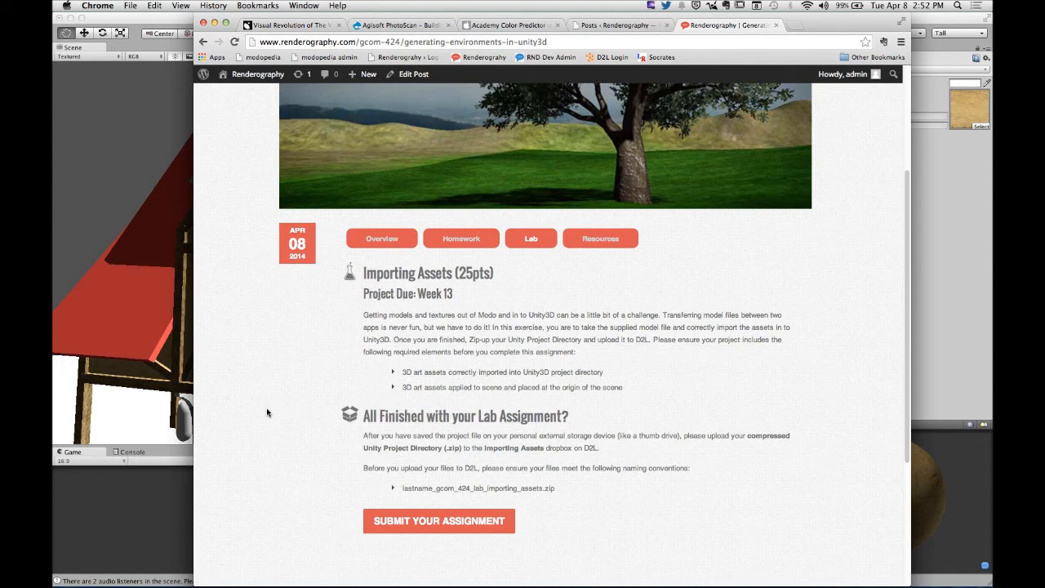
pyautogui.click(622, 241)
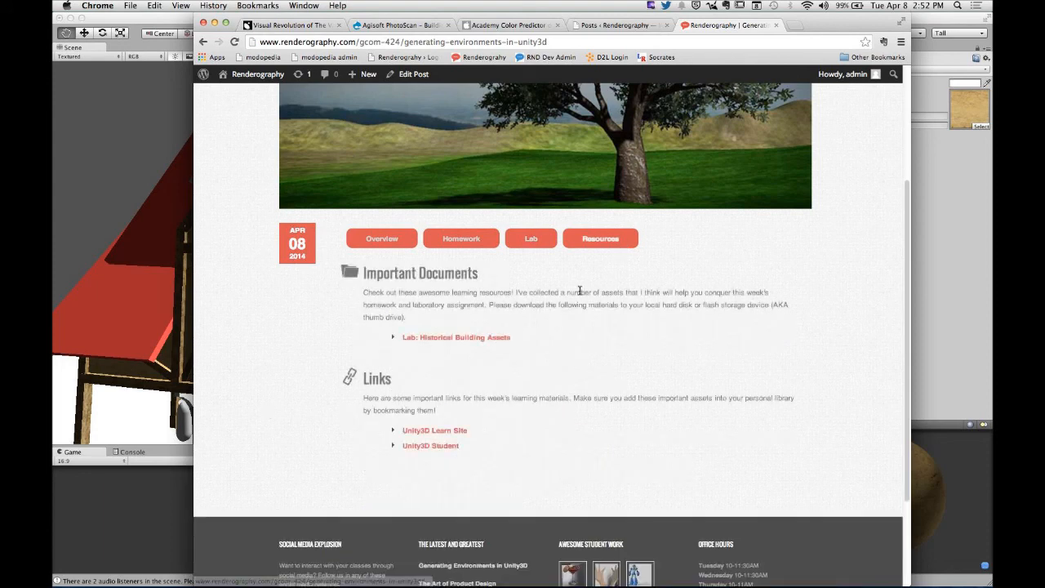
# - Review the Homework section again, from the blacksmith shop environment requirements through the example projects to the submission naming convention
pyautogui.click(472, 239)
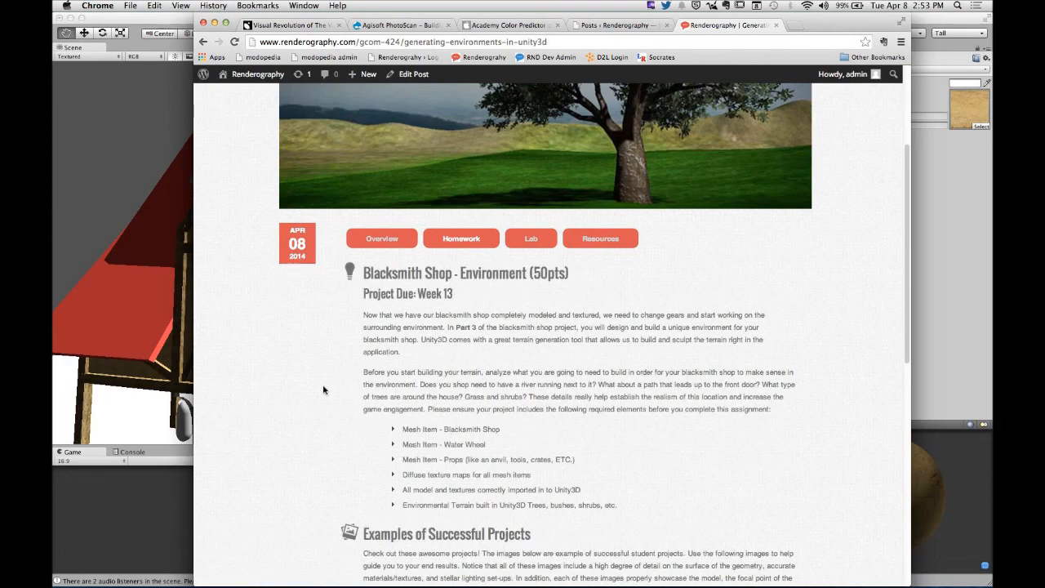
pyautogui.scroll(-3, 323, 390)
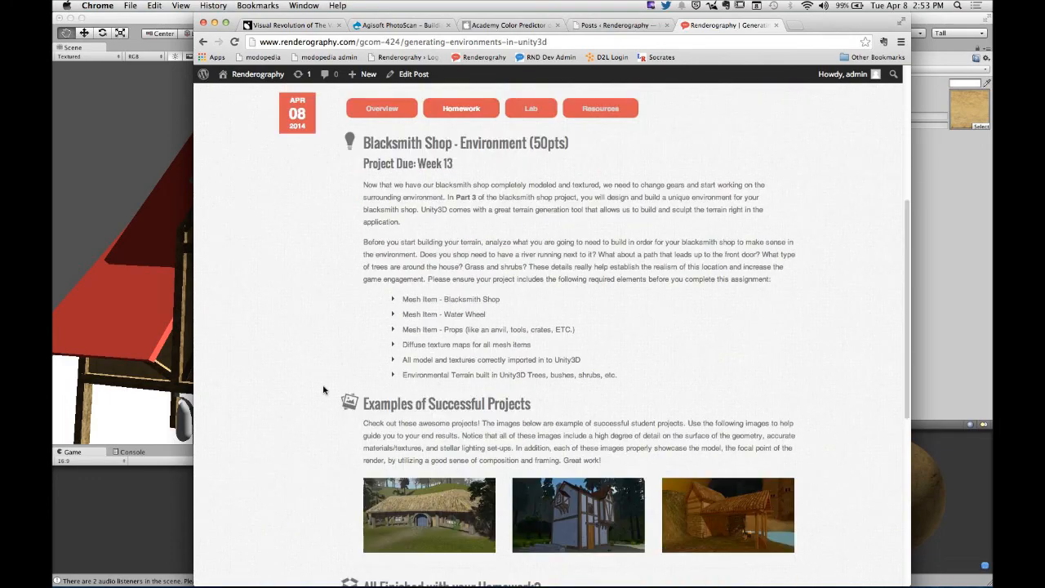
pyautogui.scroll(-1, 323, 390)
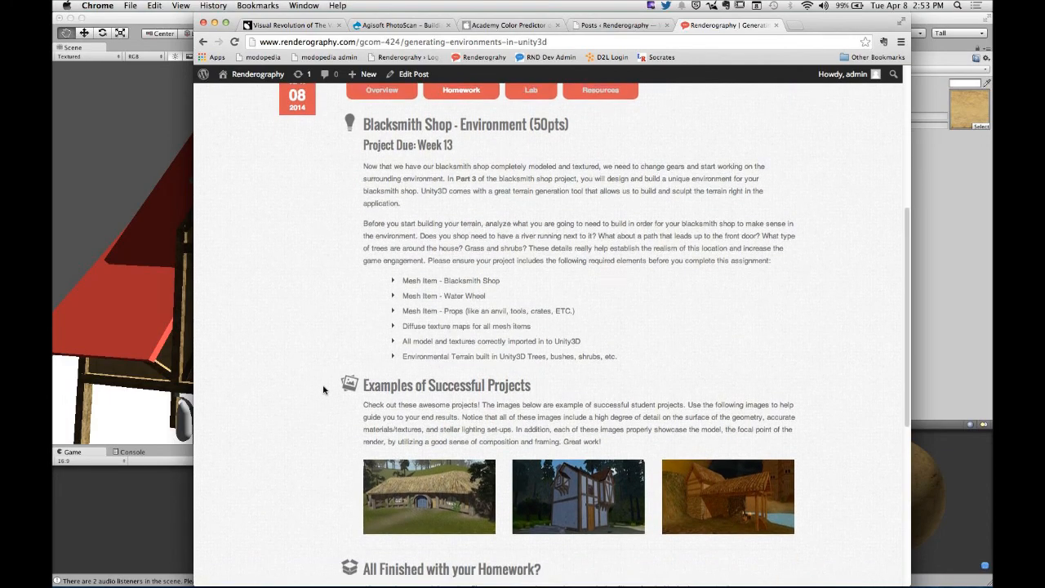
pyautogui.scroll(1, 323, 389)
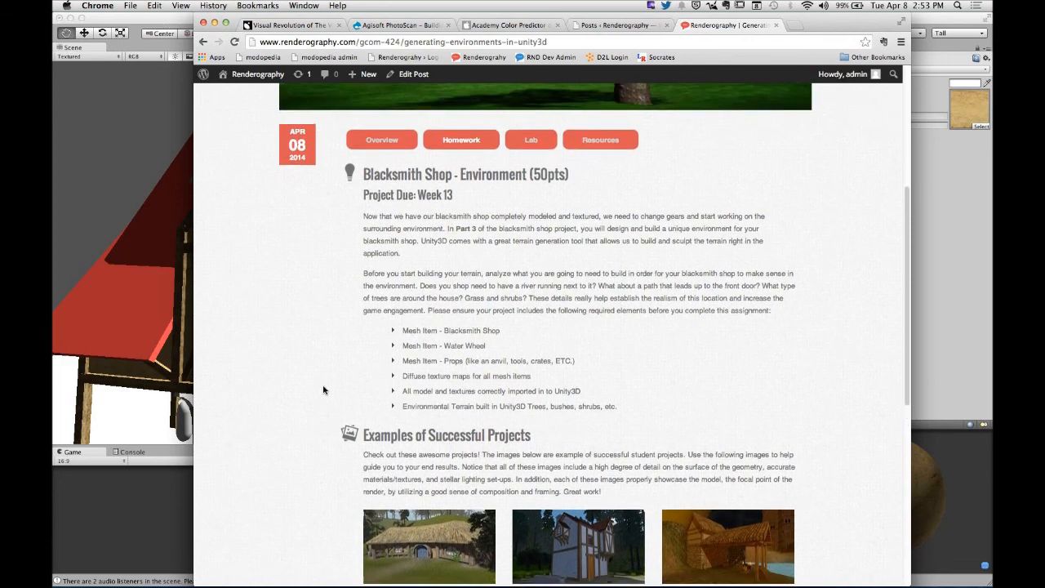
pyautogui.scroll(-5, 323, 389)
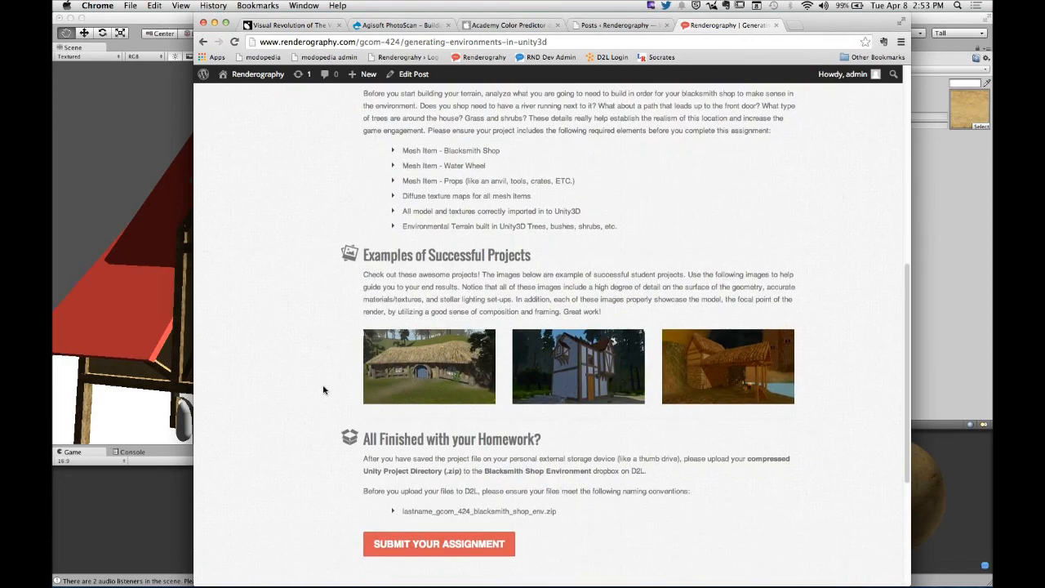
pyautogui.scroll(5, 323, 390)
pyautogui.scroll(1, 324, 390)
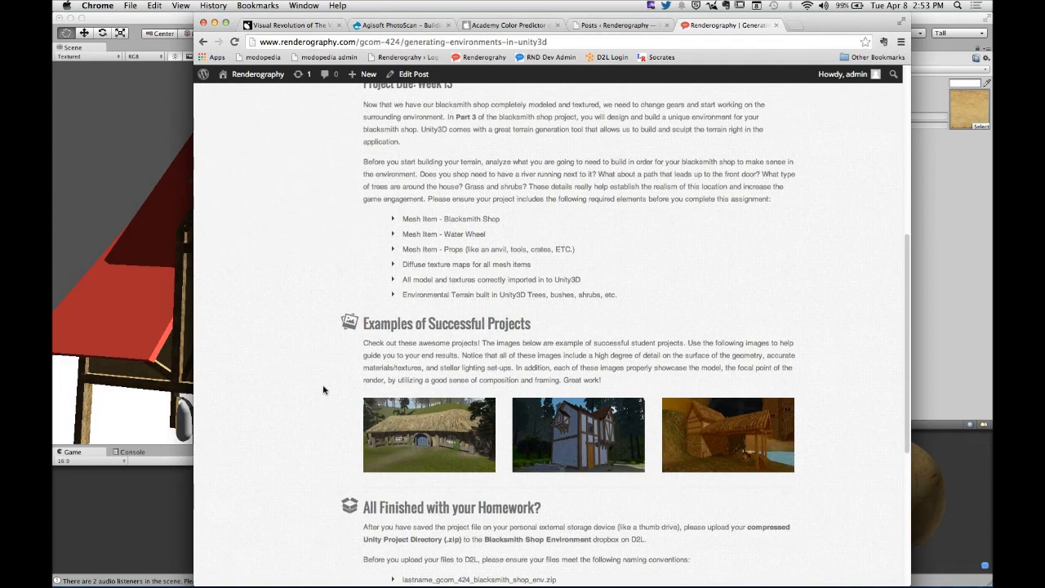
pyautogui.scroll(10, 323, 389)
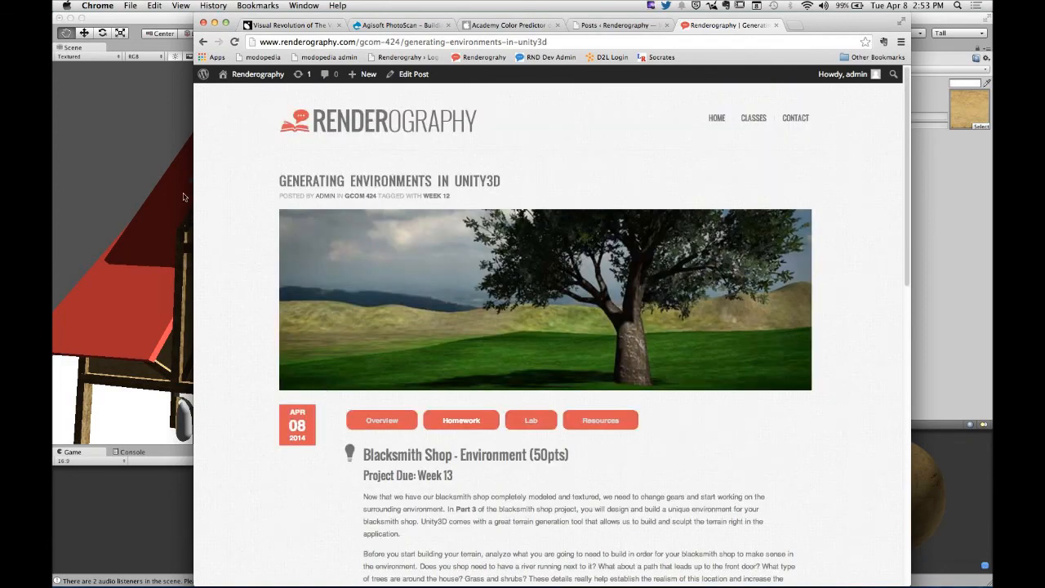
# - Switch to Unity and view the forge house from the dormer side around to the chimney and lean-to
pyautogui.click(111, 158)
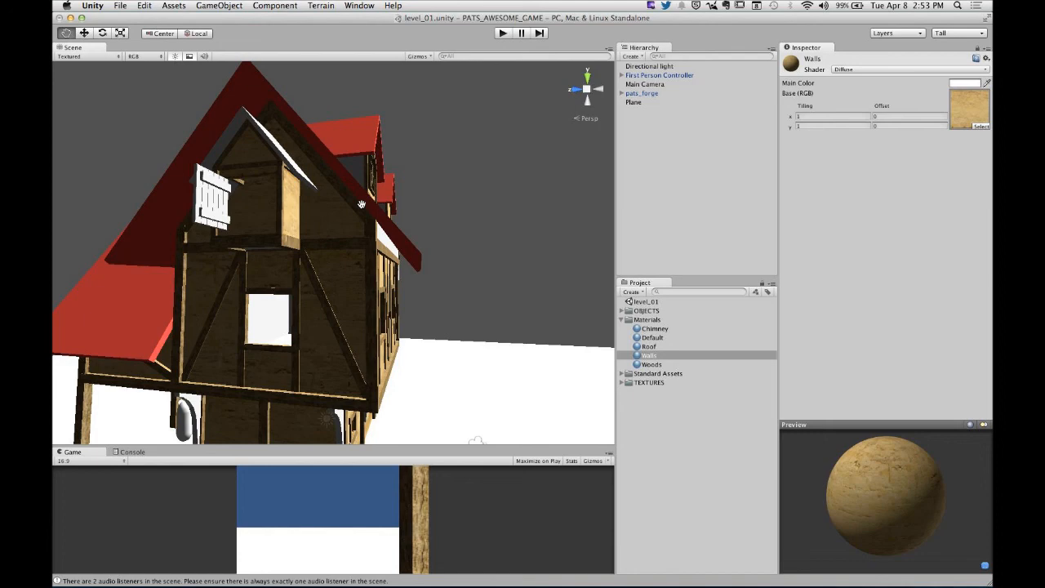
pyautogui.keyDown('alt'); pyautogui.moveTo(448, 236); pyautogui.dragTo(390, 225); pyautogui.keyUp('alt')
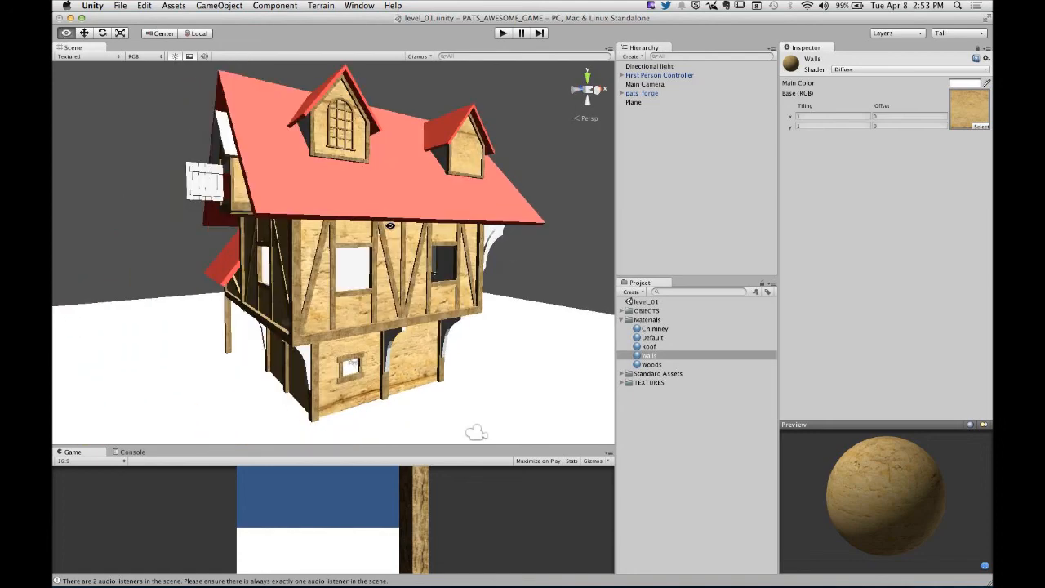
pyautogui.moveTo(314, 245)
pyautogui.keyDown('alt'); pyautogui.mouseDown()
pyautogui.moveTo(551, 252)
pyautogui.moveTo(459, 266)
pyautogui.moveTo(503, 267)
pyautogui.mouseUp(); pyautogui.keyUp('alt')
pyautogui.keyDown('alt'); pyautogui.moveTo(503, 267); pyautogui.dragTo(231, 279, button='right'); pyautogui.keyUp('alt')
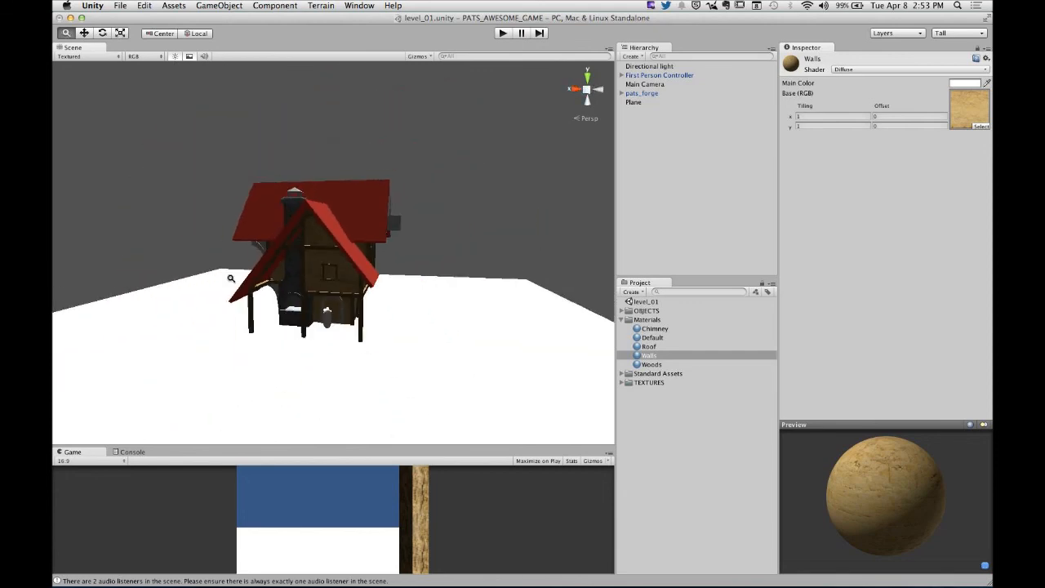
# - Enlarge the Game view, play the level, and walk away from the forge house to view it from outside
pyautogui.moveTo(400, 446); pyautogui.dragTo(403, 163)
pyautogui.click(503, 32)
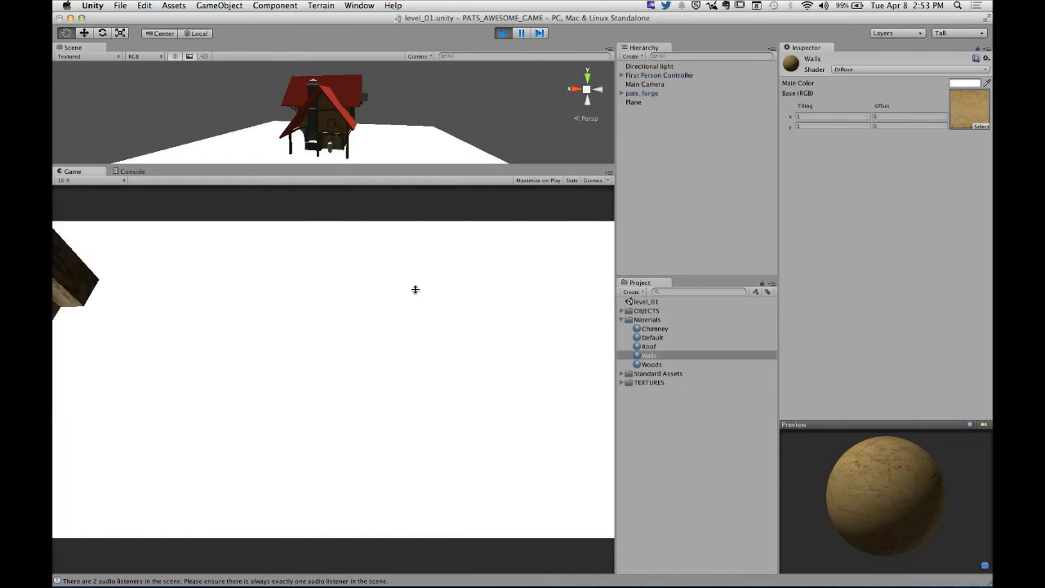
pyautogui.press('d')
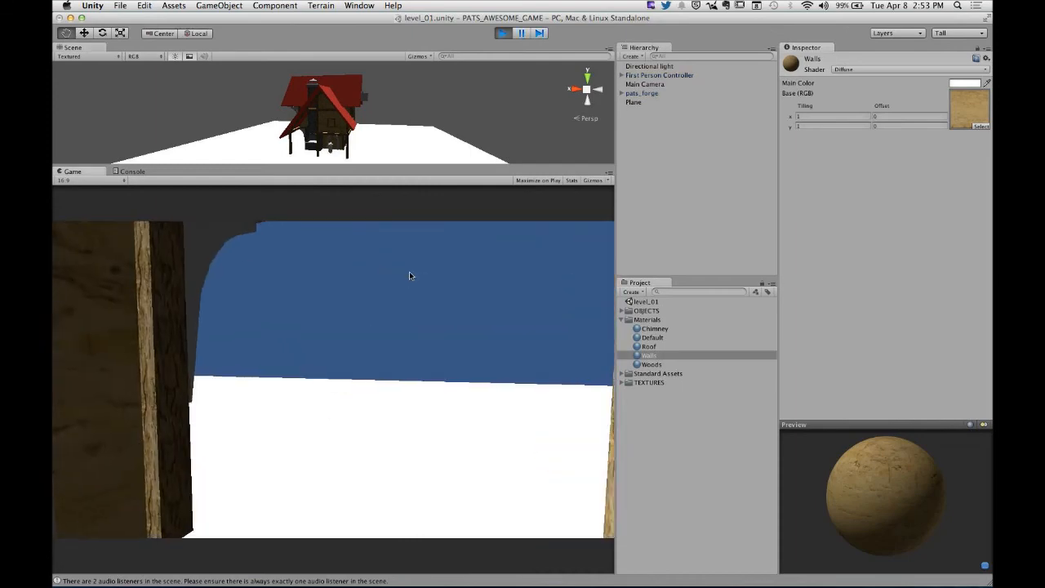
pyautogui.press('d')
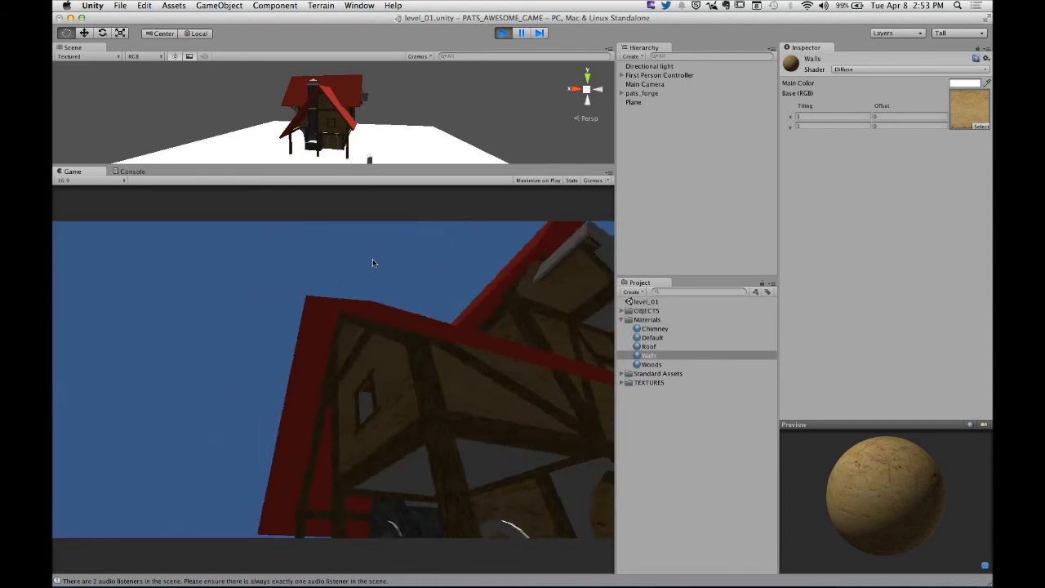
pyautogui.press('s')
pyautogui.press('d')
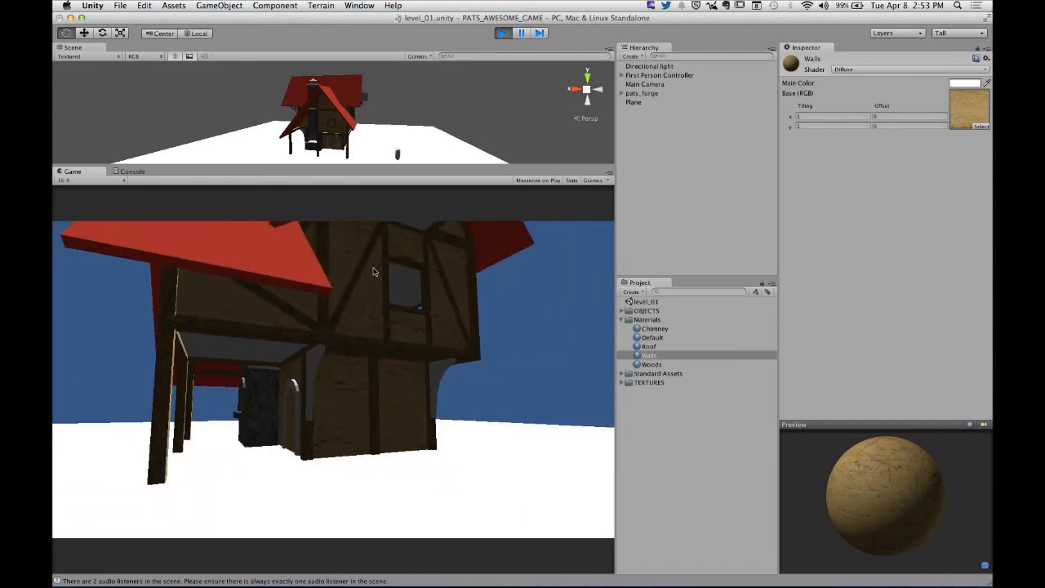
pyautogui.press('d')
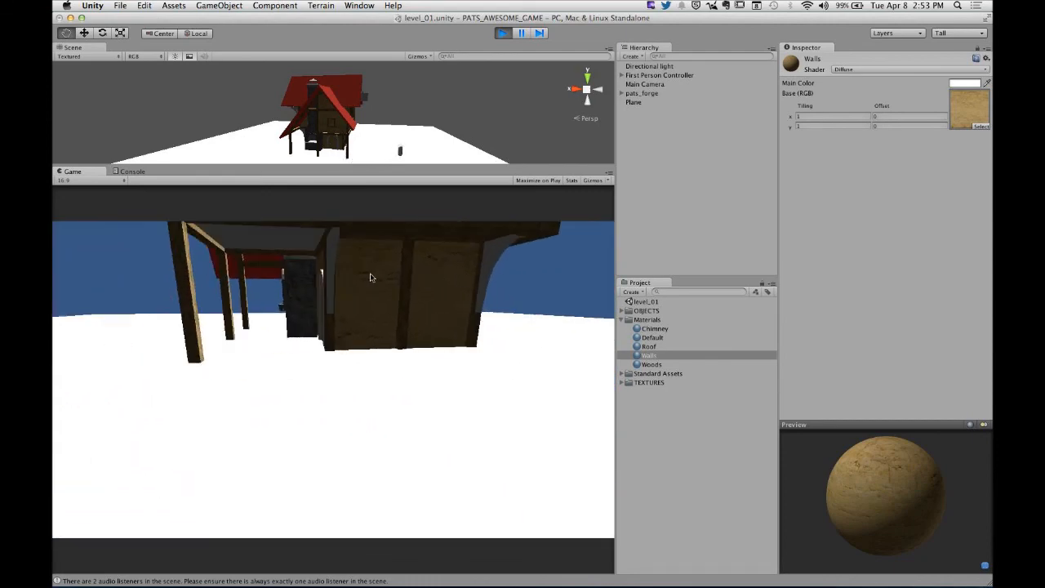
# - Test walking straight through the forge house walls and up to the stone hearth, and end play mode
pyautogui.press('w')
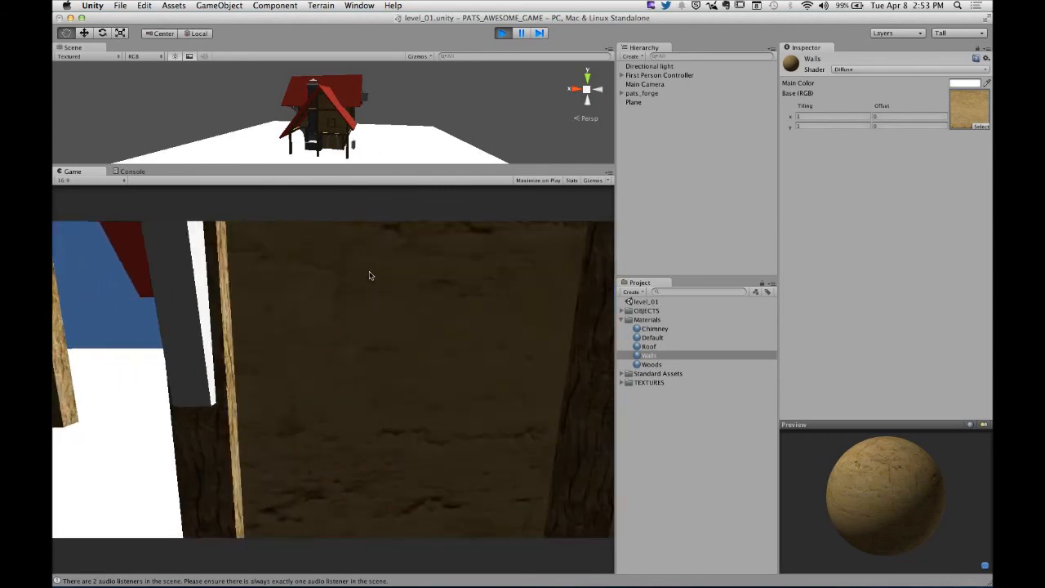
pyautogui.press('w')
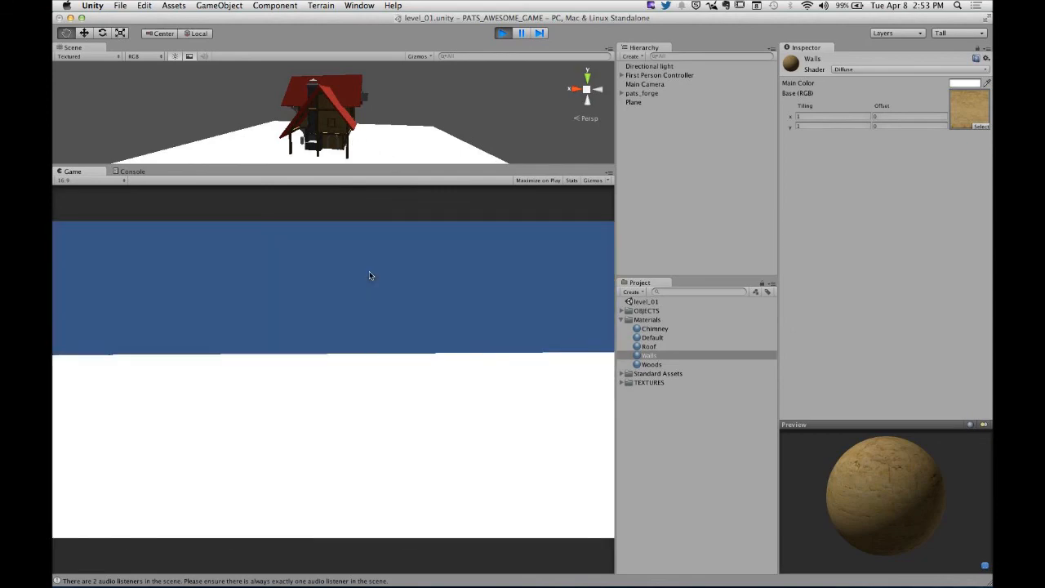
pyautogui.press('s')
pyautogui.press('a')
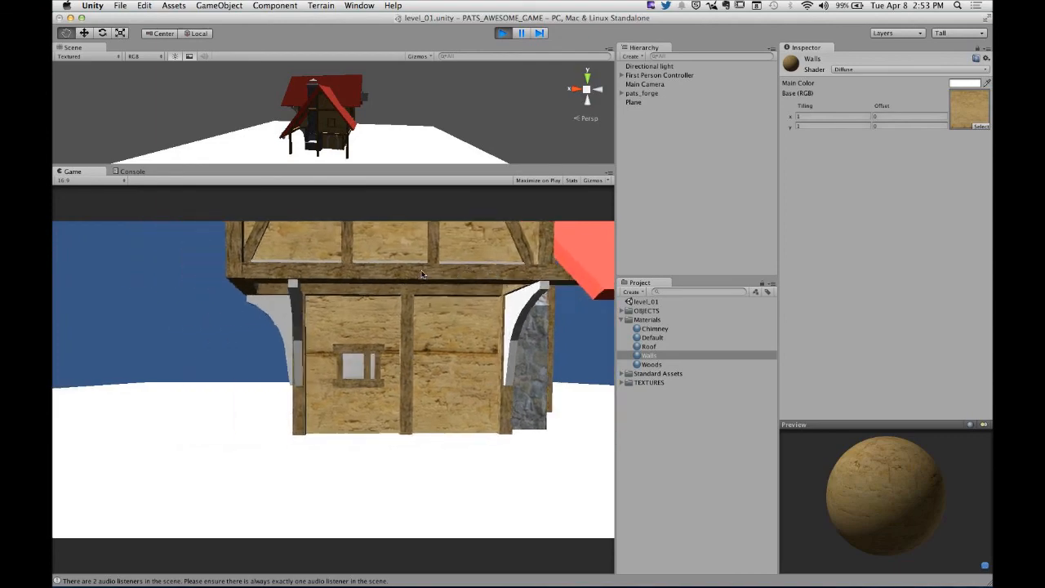
pyautogui.press('w')
pyautogui.press('w')
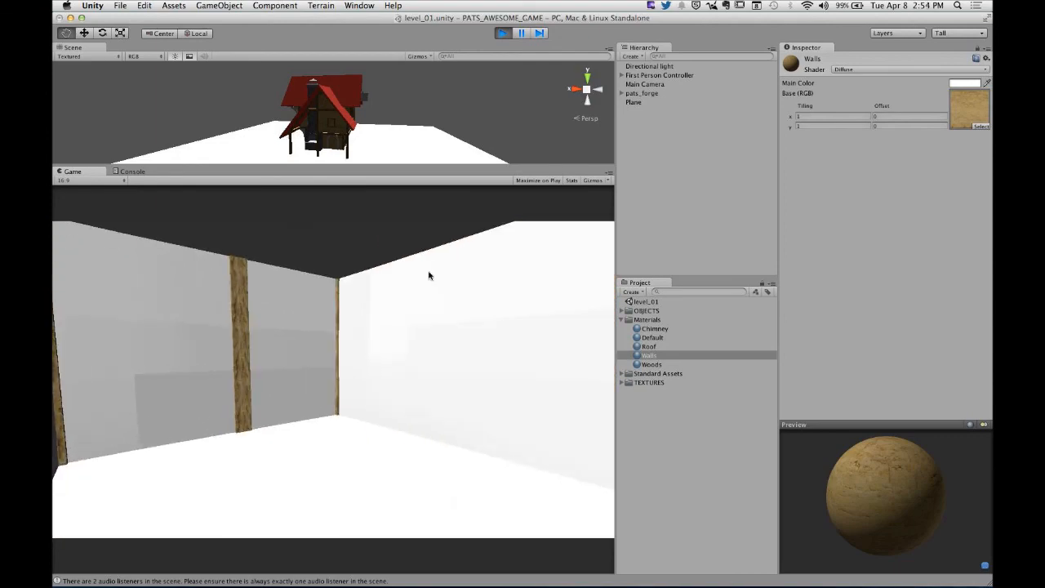
pyautogui.press('w')
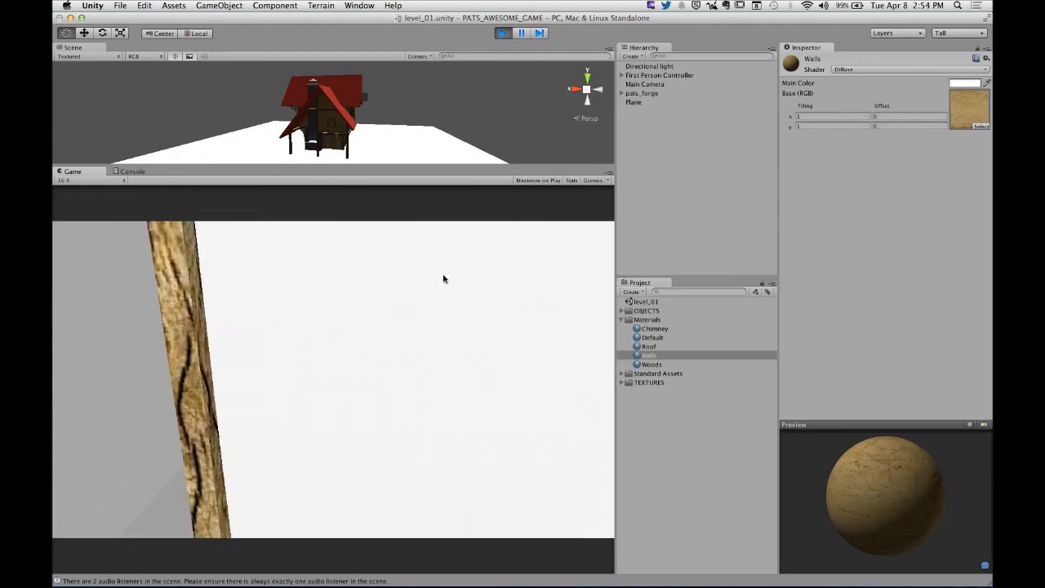
pyautogui.press('w')
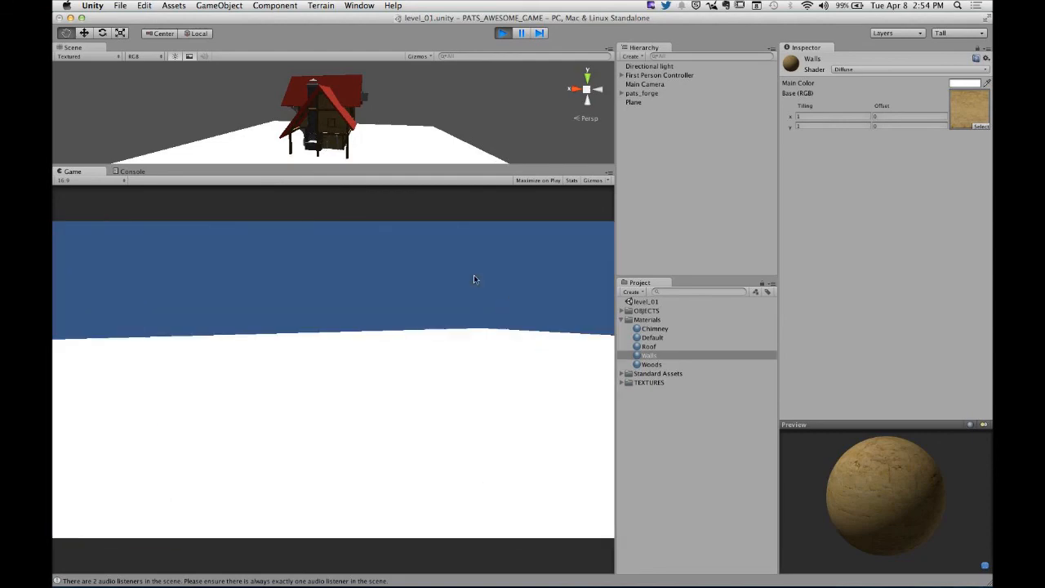
pyautogui.press('w')
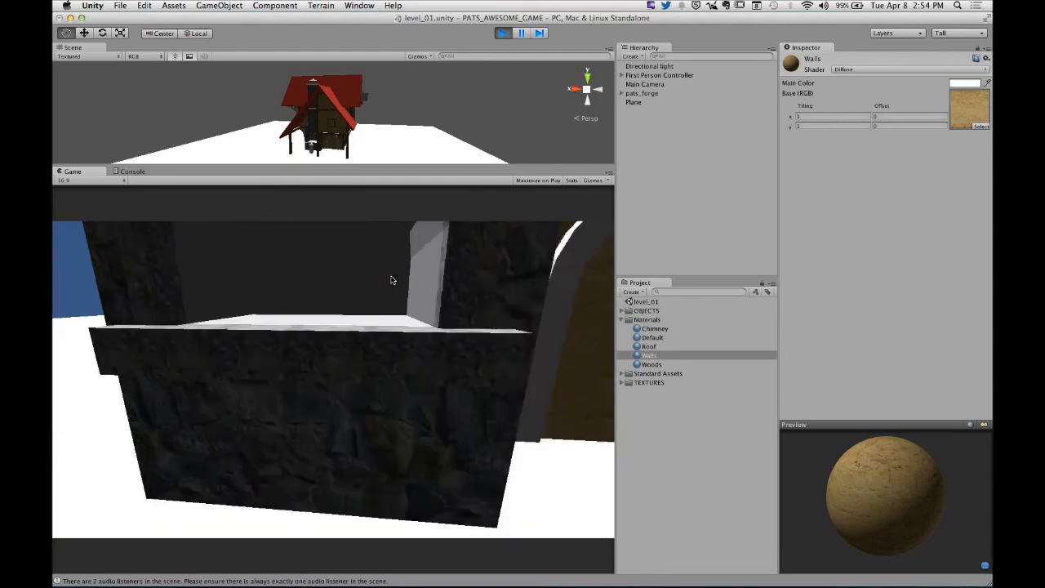
pyautogui.press('s')
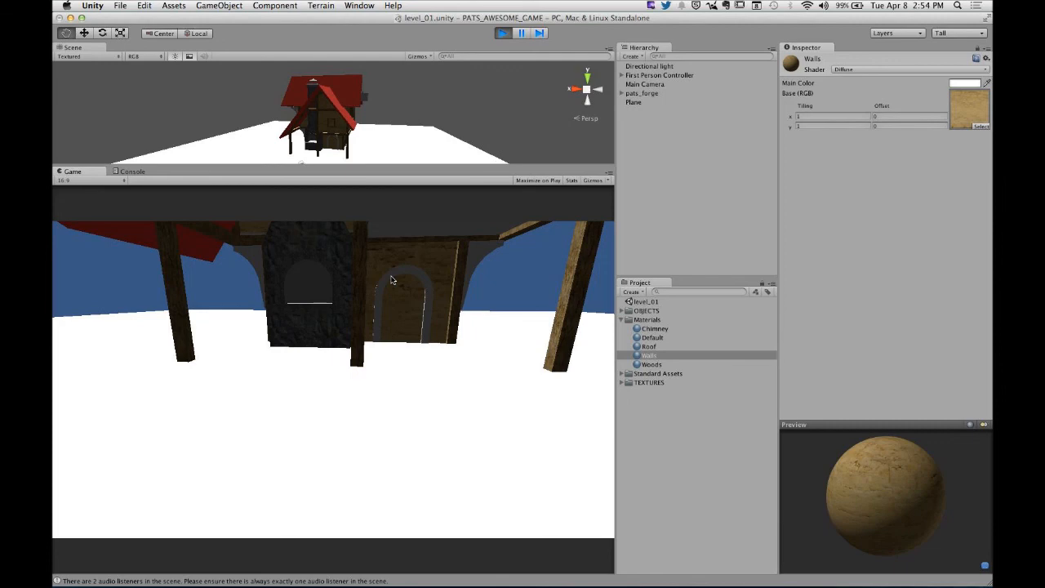
pyautogui.press('super+p')
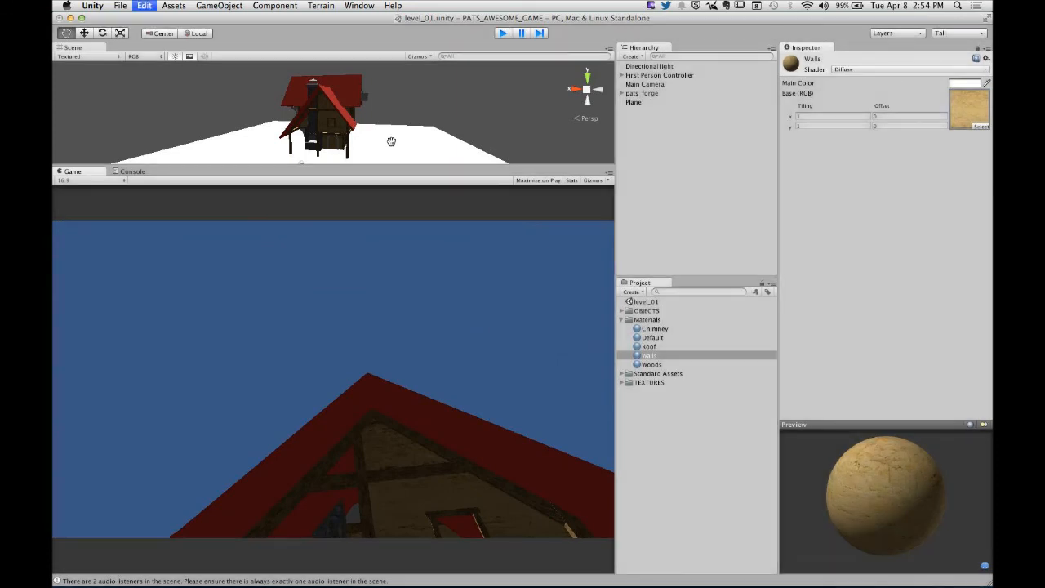
# - Collapse the Materials folder in the project and clear the current selection
pyautogui.click(651, 420)
pyautogui.click(625, 319)
pyautogui.click(619, 319)
pyautogui.click(667, 249)
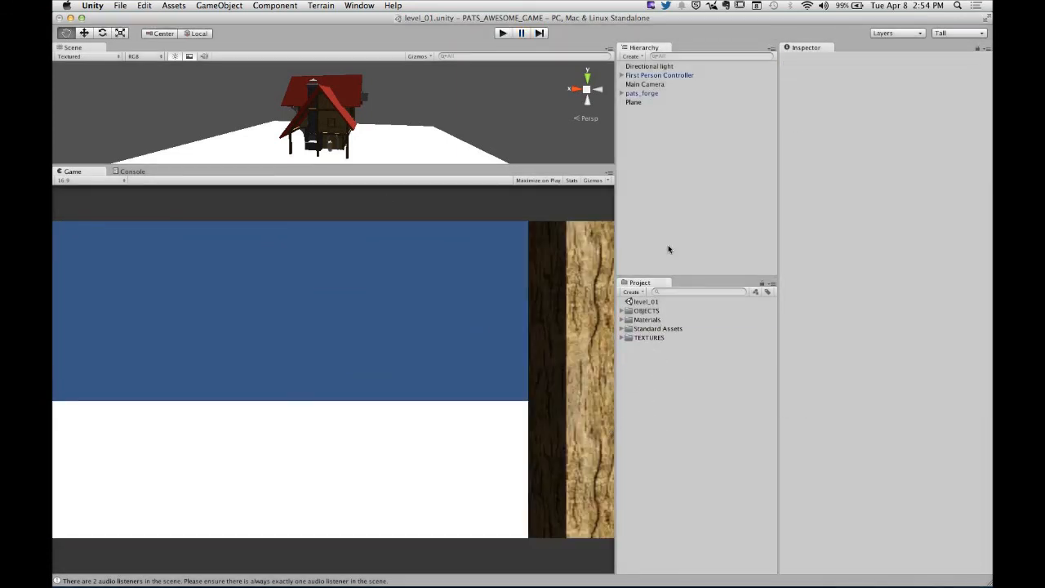
# - Enable Generate Colliders in the model import settings of pats_forge in the OBJECTS folder and apply the change
pyautogui.click(622, 312)
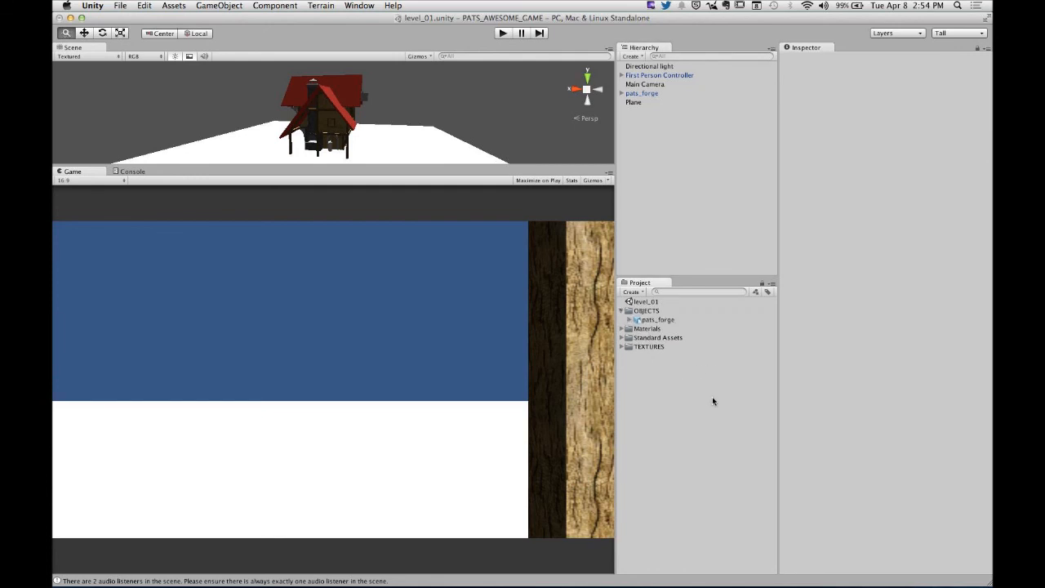
pyautogui.click(642, 321)
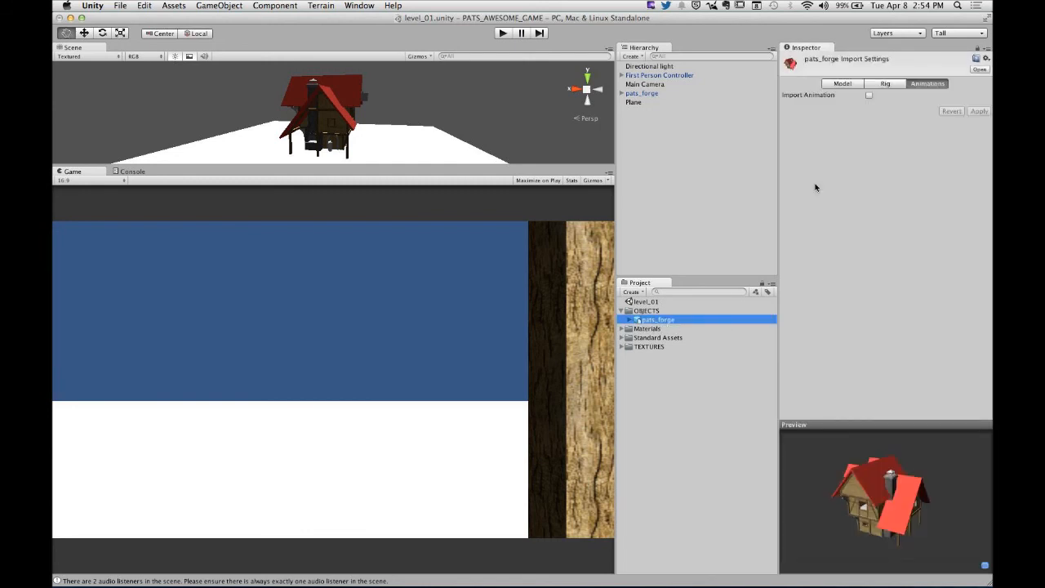
pyautogui.click(857, 85)
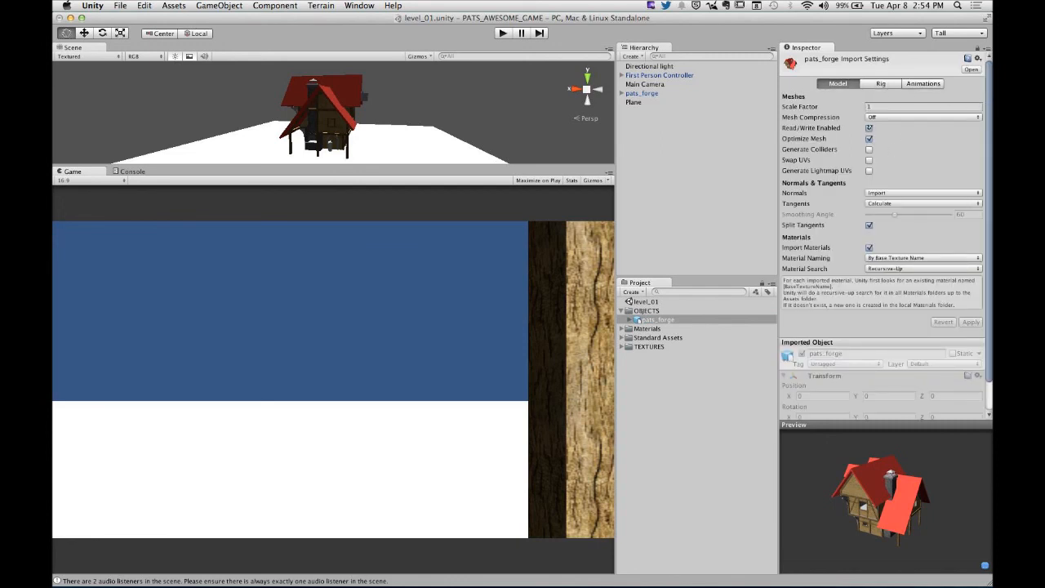
pyautogui.click(869, 150)
pyautogui.click(979, 323)
# - Expand the scene's pats_forge object and inspect the Mesh Collider on its Rough mesh
pyautogui.click(661, 323)
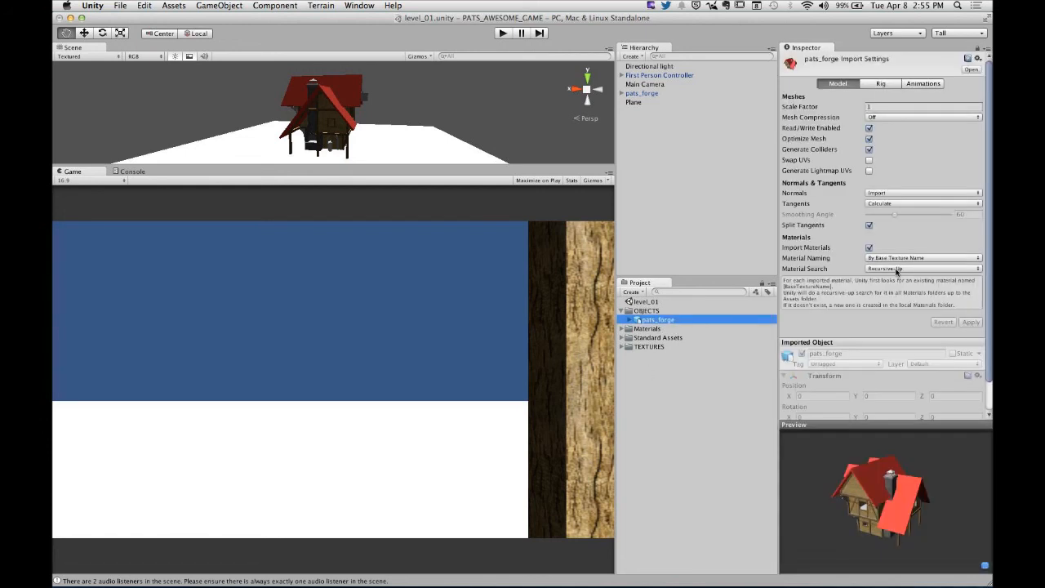
pyautogui.click(627, 94)
pyautogui.click(621, 94)
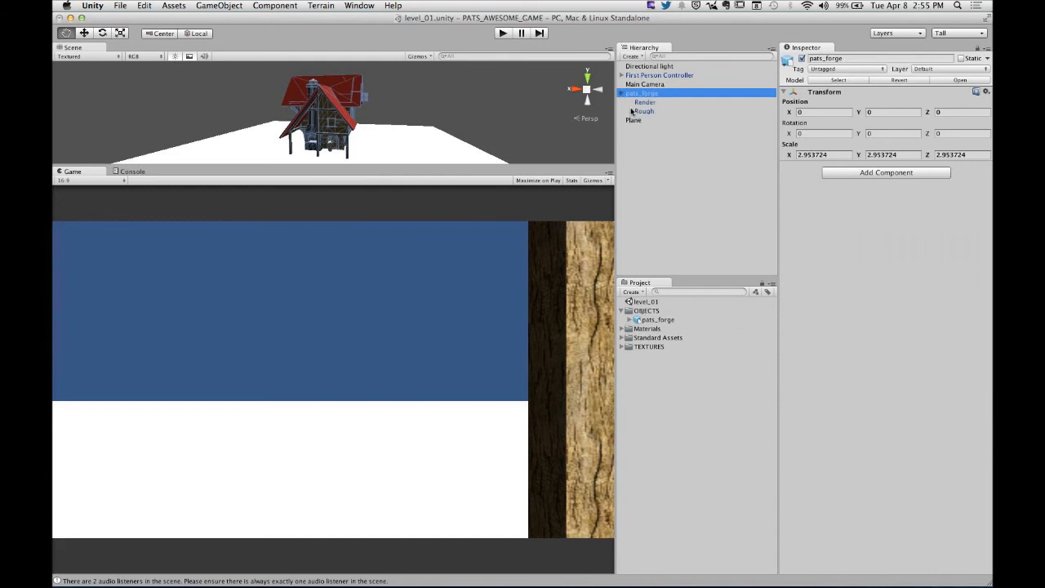
pyautogui.click(639, 114)
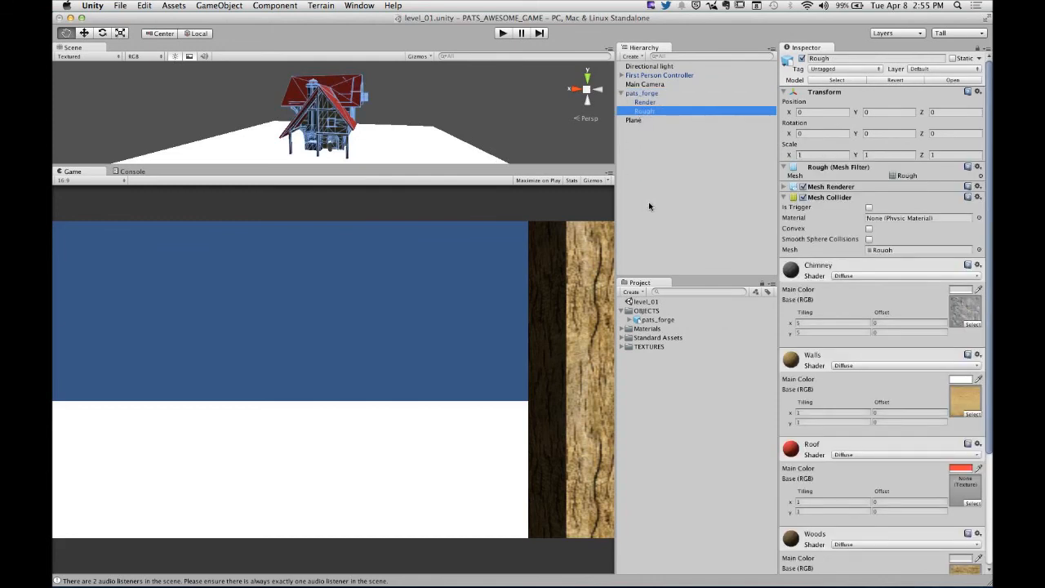
# - Enter play mode and walk against the forge house's wooden posts and the wall beside the stone chimney to test the colliders
pyautogui.moveTo(459, 166)
pyautogui.mouseDown()
pyautogui.moveTo(474, 318)
pyautogui.moveTo(476, 173)
pyautogui.mouseUp()
pyautogui.click(502, 32)
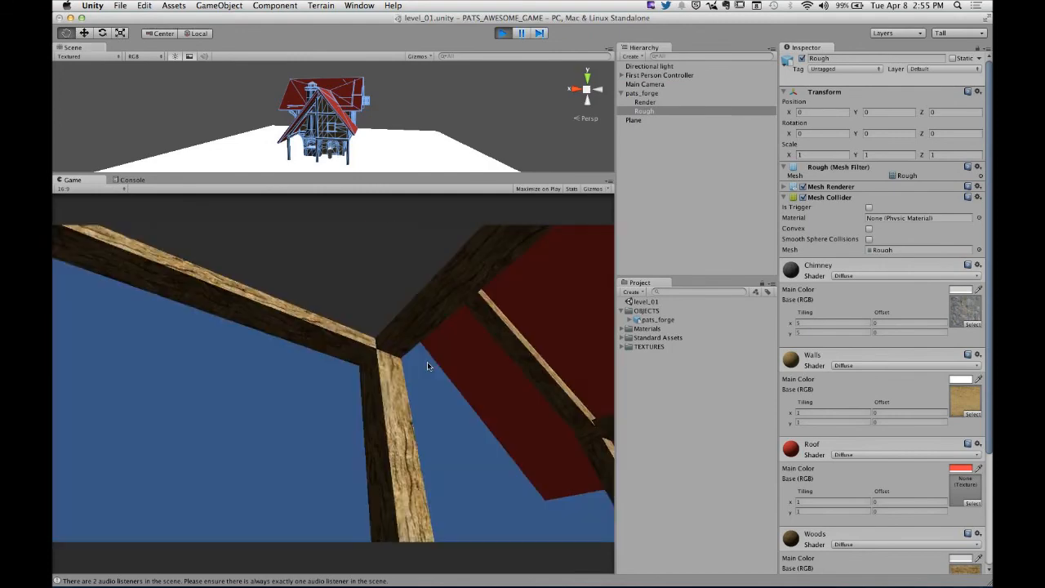
pyautogui.press('w')
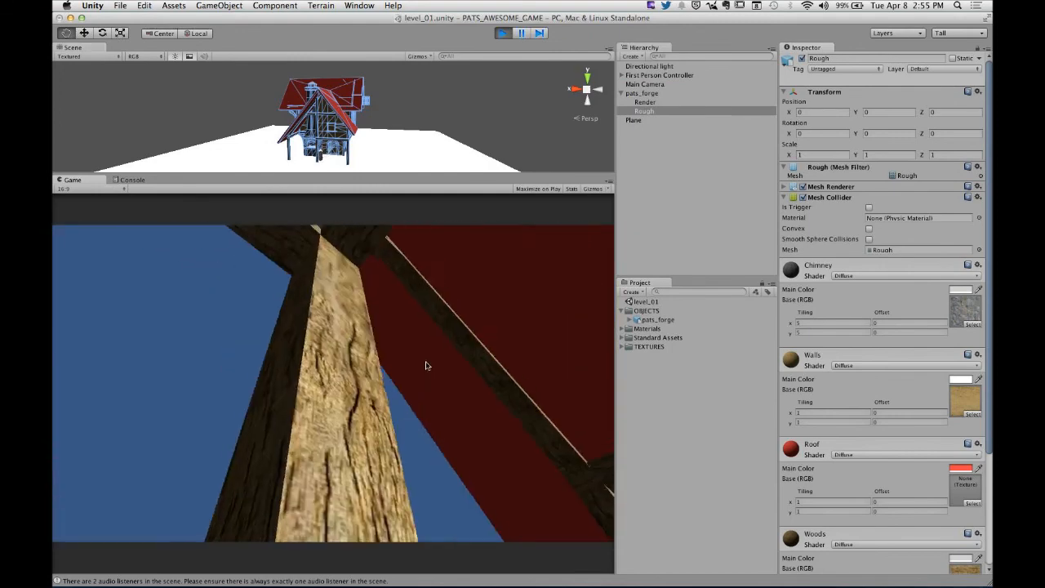
pyautogui.press('s')
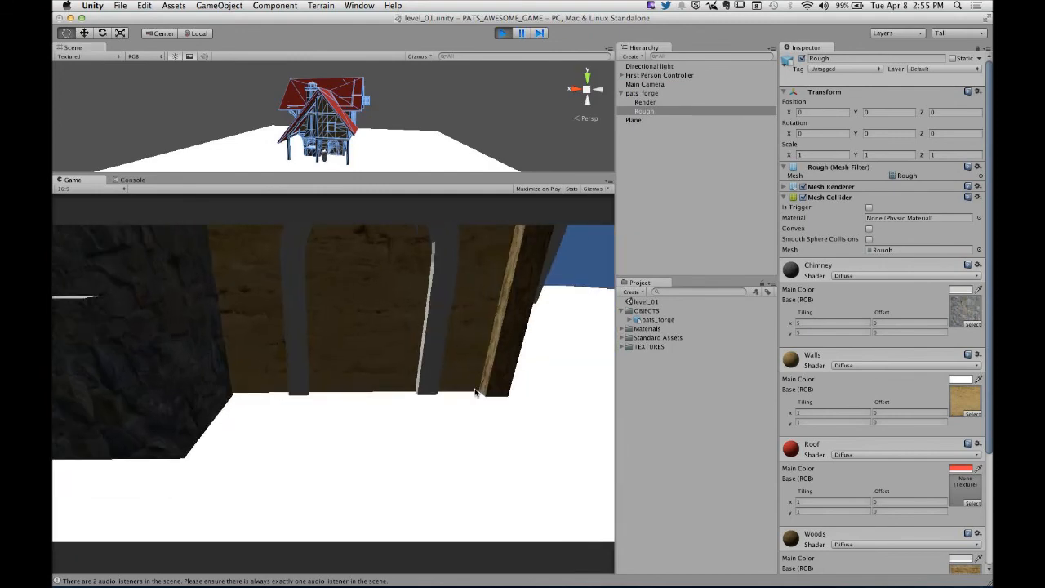
pyautogui.press('w')
pyautogui.press('d')
pyautogui.press('s')
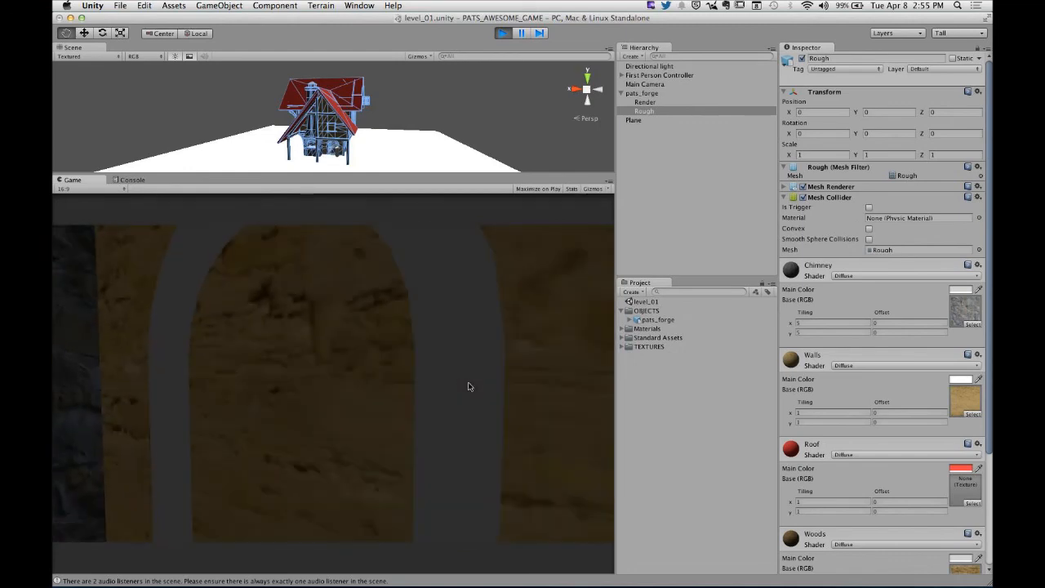
pyautogui.press('s')
pyautogui.press('w')
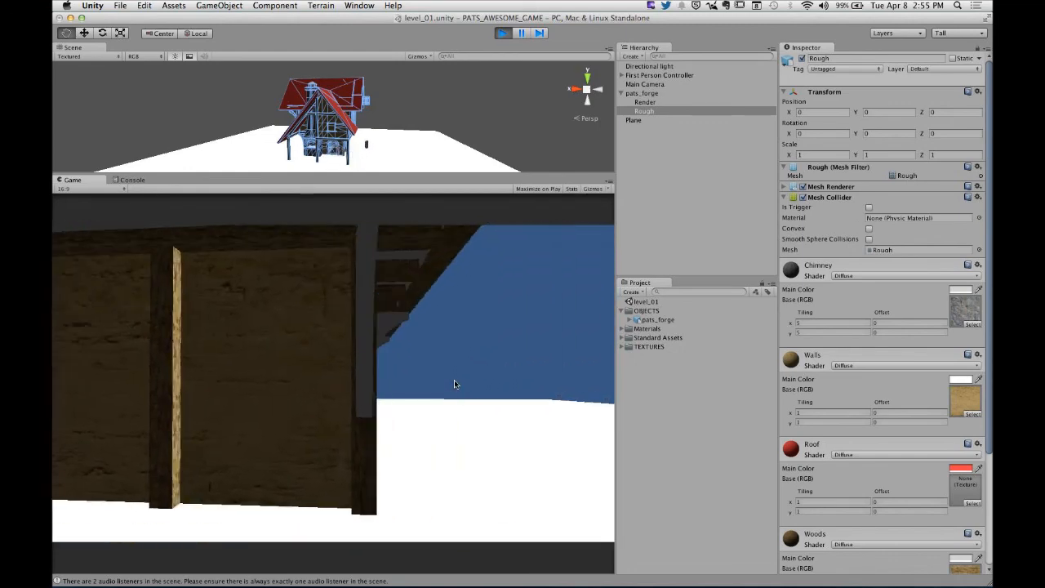
# - Test collisions along the house's outer windowed walls and corner braces by walking into them, and end play mode
pyautogui.press('w')
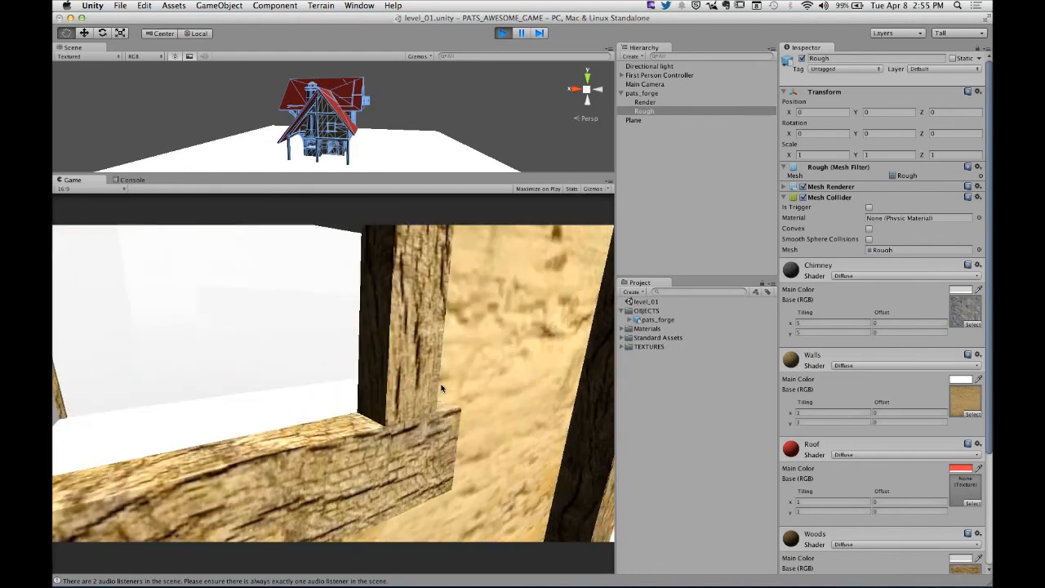
pyautogui.press('d')
pyautogui.press('d')
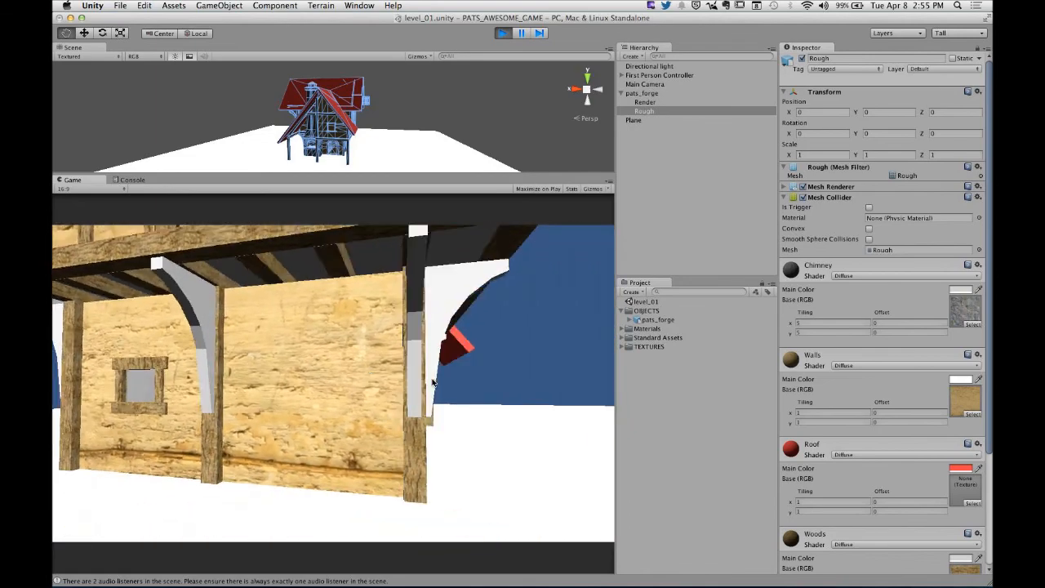
pyautogui.press('w')
pyautogui.press('w')
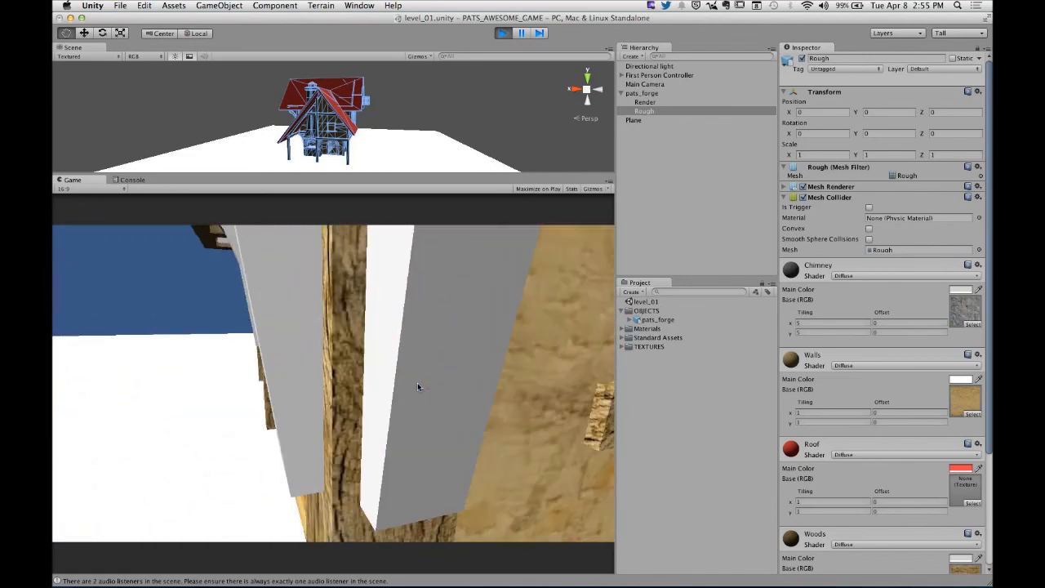
pyautogui.press('s')
pyautogui.press('s')
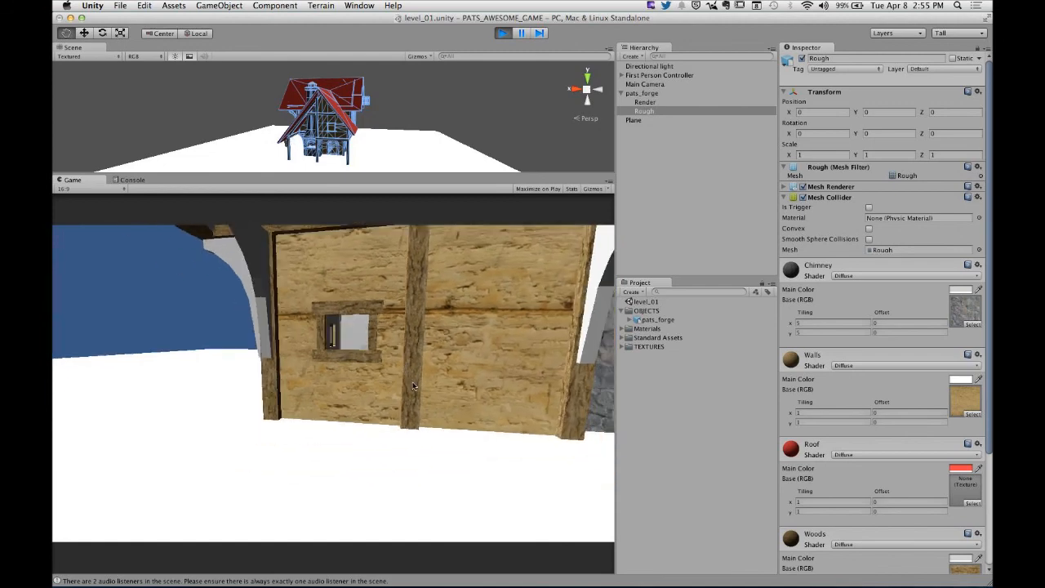
pyautogui.press('s')
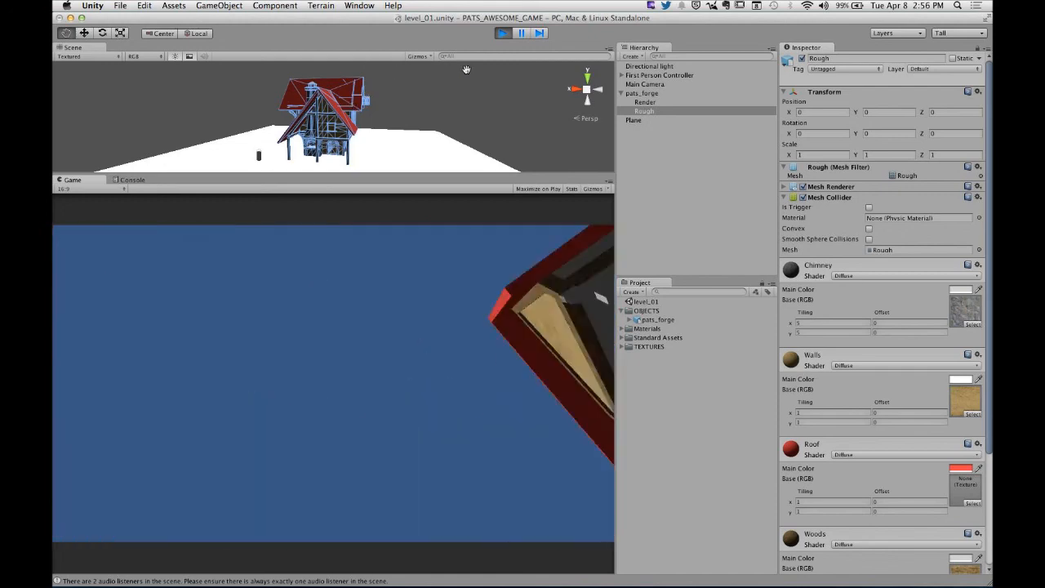
pyautogui.click(498, 35)
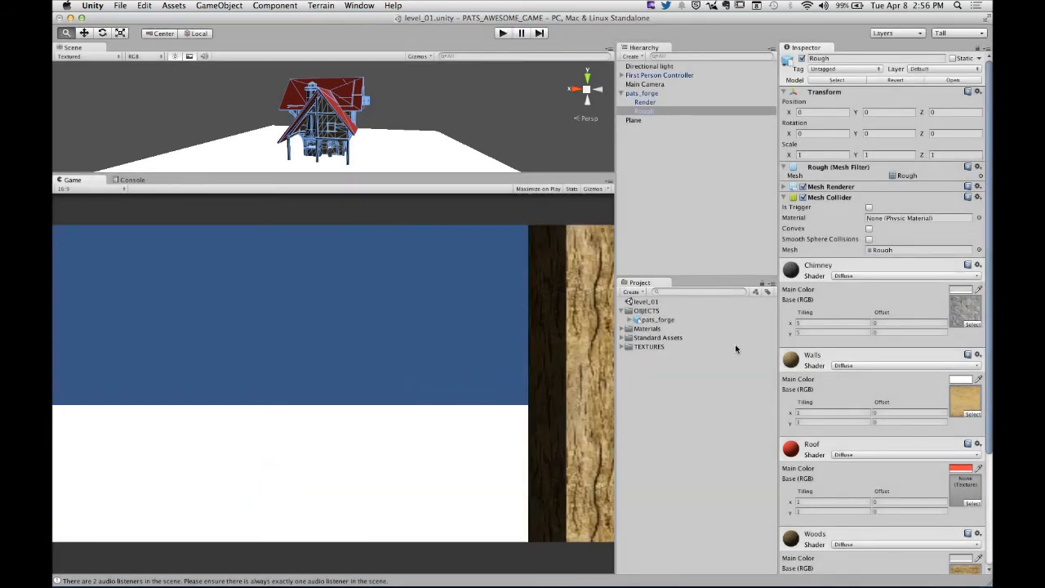
# - Review the Generate Colliders option in the import settings of pats_forge in the OBJECTS folder and clear the selection
pyautogui.click(645, 329)
pyautogui.click(657, 319)
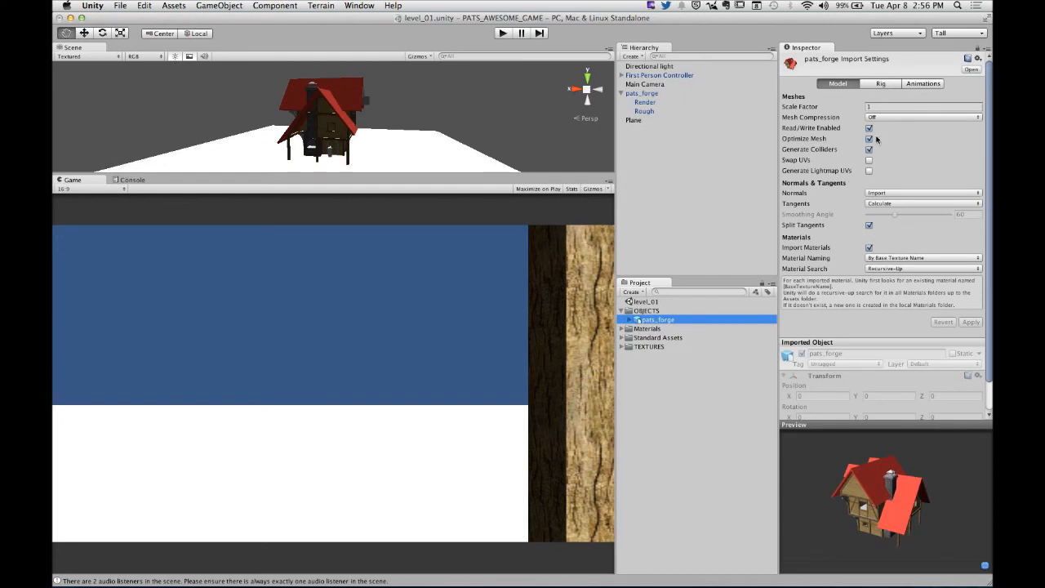
pyautogui.press('ctrl')
pyautogui.click(723, 430)
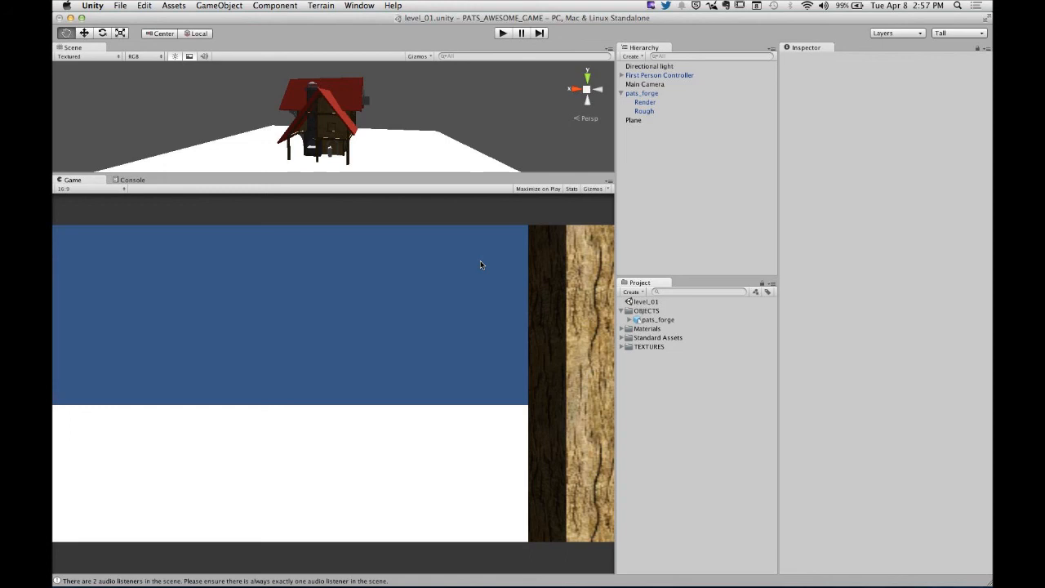
# - Delete the flat ground Plane from the level_01 scene
pyautogui.click(635, 121)
pyautogui.rightClick(636, 122)
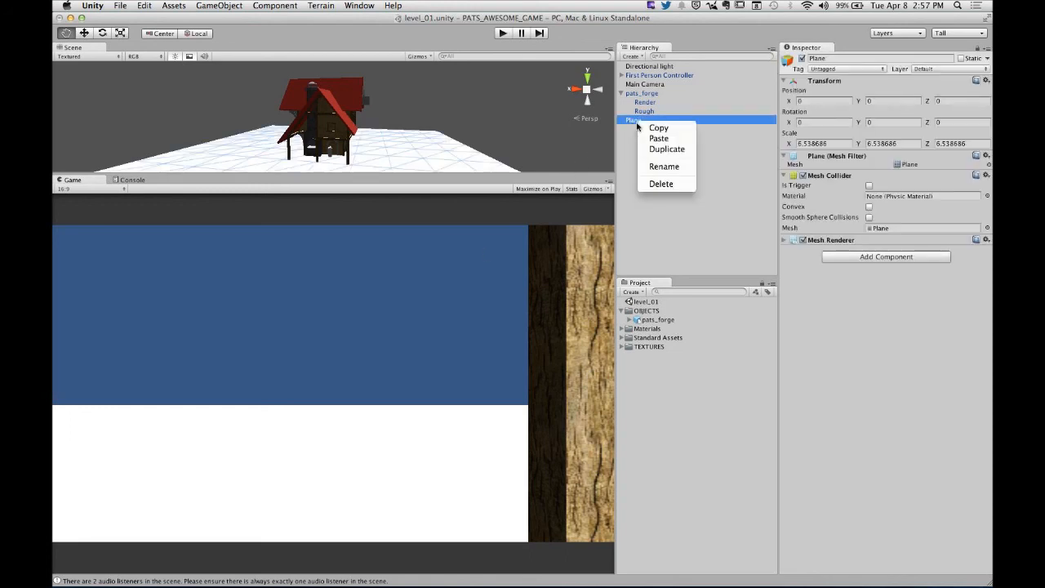
pyautogui.click(666, 185)
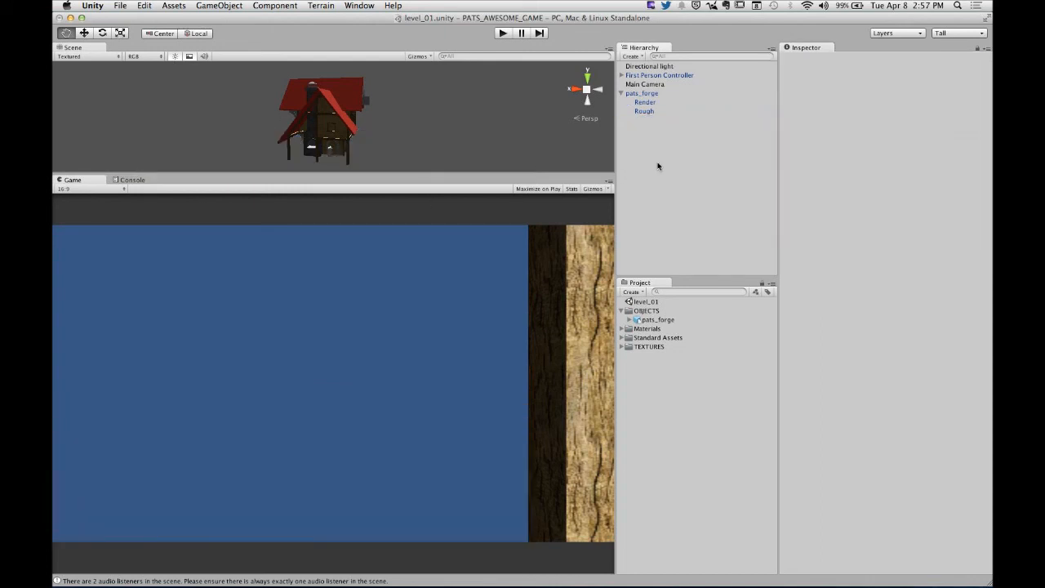
pyautogui.press('ctrl')
# - Create a new terrain and enlarge the Scene view to look over its full extent next to the forge house
pyautogui.click(321, 6)
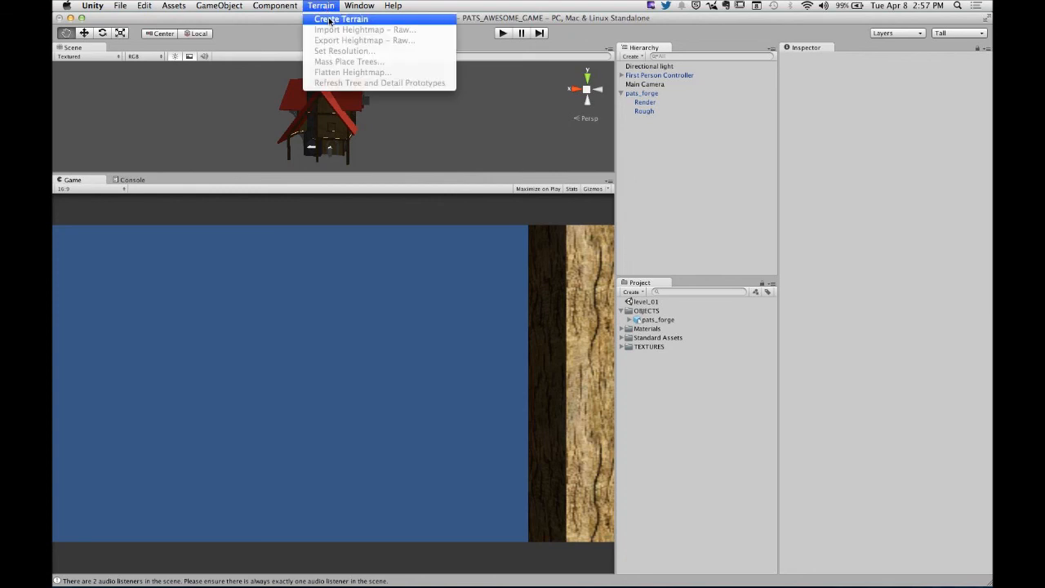
pyautogui.click(329, 19)
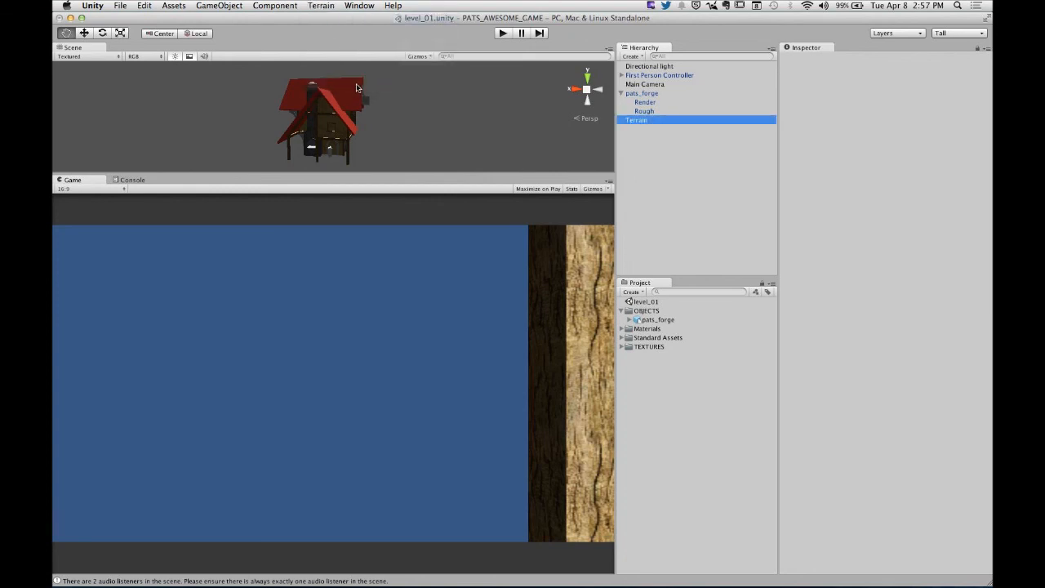
pyautogui.moveTo(367, 174); pyautogui.dragTo(380, 351)
pyautogui.keyDown('alt'); pyautogui.moveTo(449, 171); pyautogui.dragTo(384, 239); pyautogui.keyUp('alt')
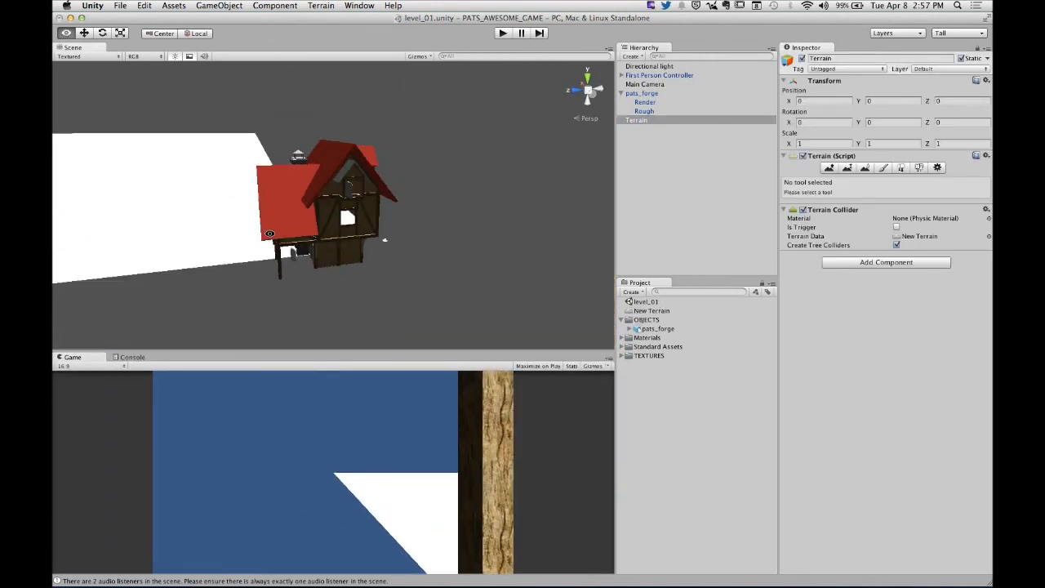
pyautogui.scroll(-10, 384, 238)
pyautogui.keyDown('alt'); pyautogui.moveTo(448, 212); pyautogui.dragTo(243, 214); pyautogui.keyUp('alt')
pyautogui.scroll(-10, 335, 180)
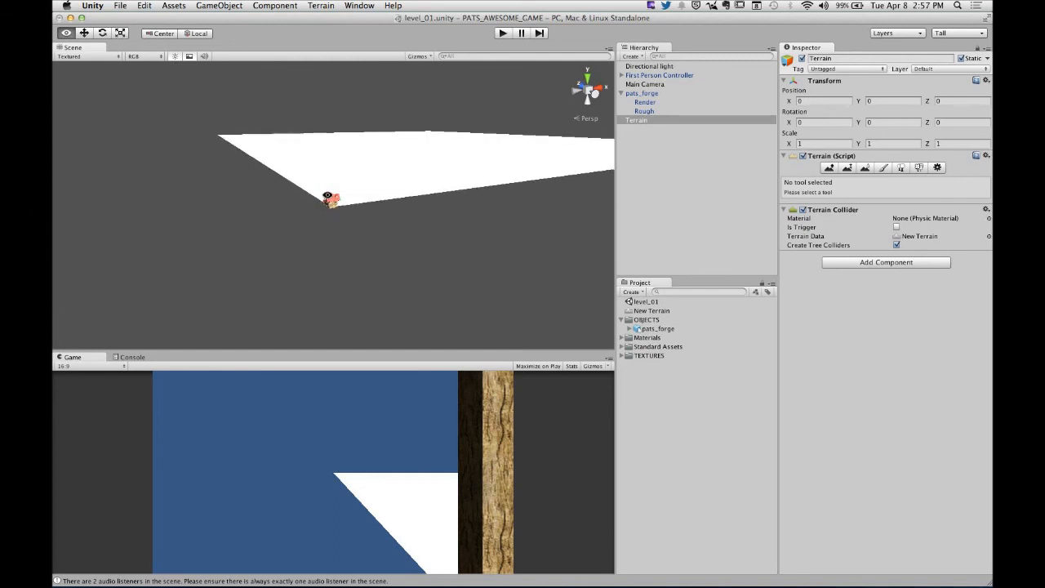
pyautogui.keyDown('alt'); pyautogui.moveTo(338, 150); pyautogui.dragTo(338, 237); pyautogui.keyUp('alt')
pyautogui.keyDown('alt'); pyautogui.moveTo(341, 127); pyautogui.dragTo(336, 275, button='middle'); pyautogui.keyUp('alt')
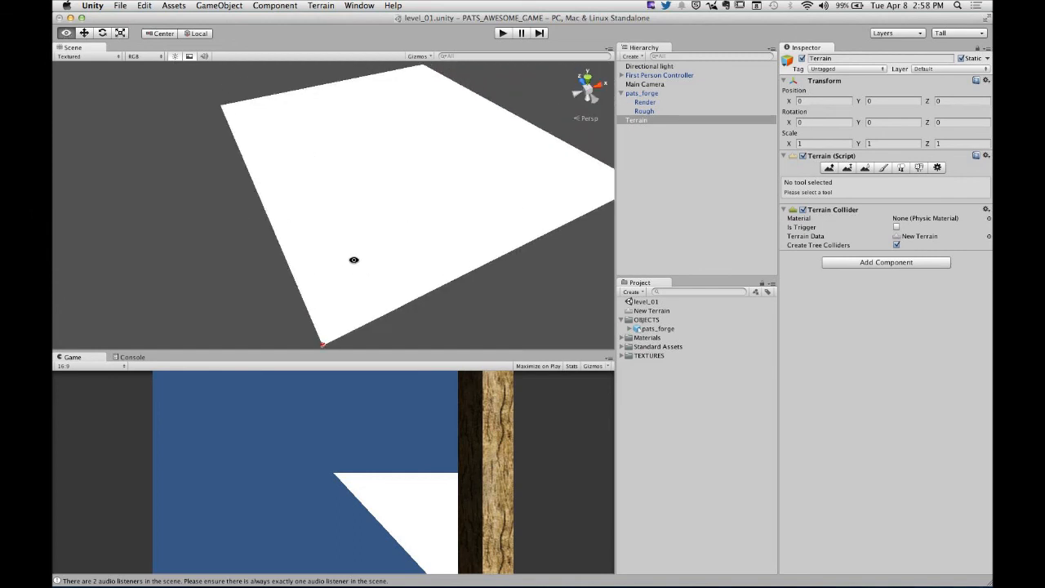
pyautogui.keyDown('alt'); pyautogui.moveTo(352, 259); pyautogui.dragTo(254, 222); pyautogui.keyUp('alt')
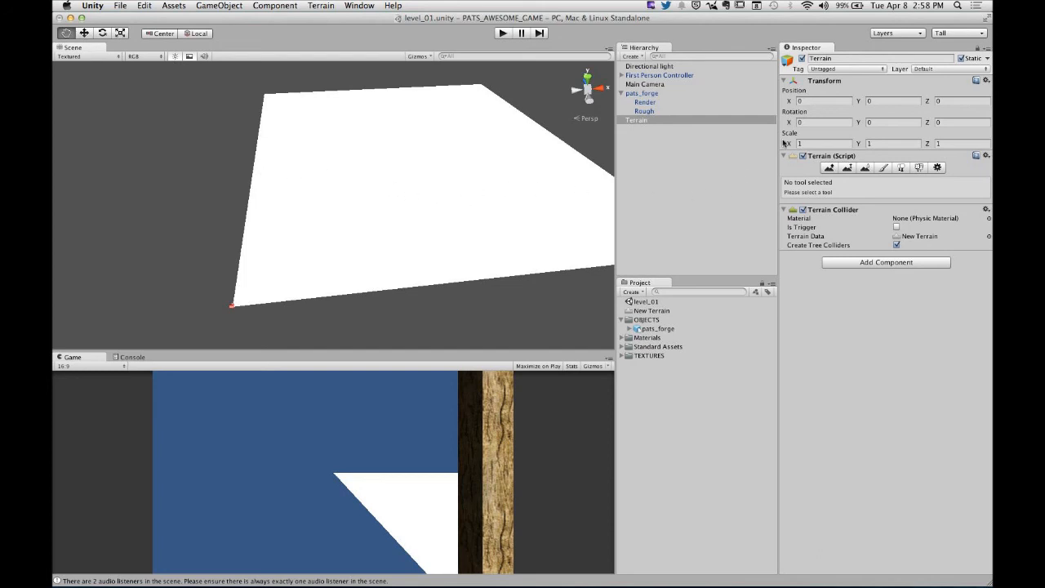
# - Try to scale the terrain uniformly with the Scale tool
pyautogui.click(120, 33)
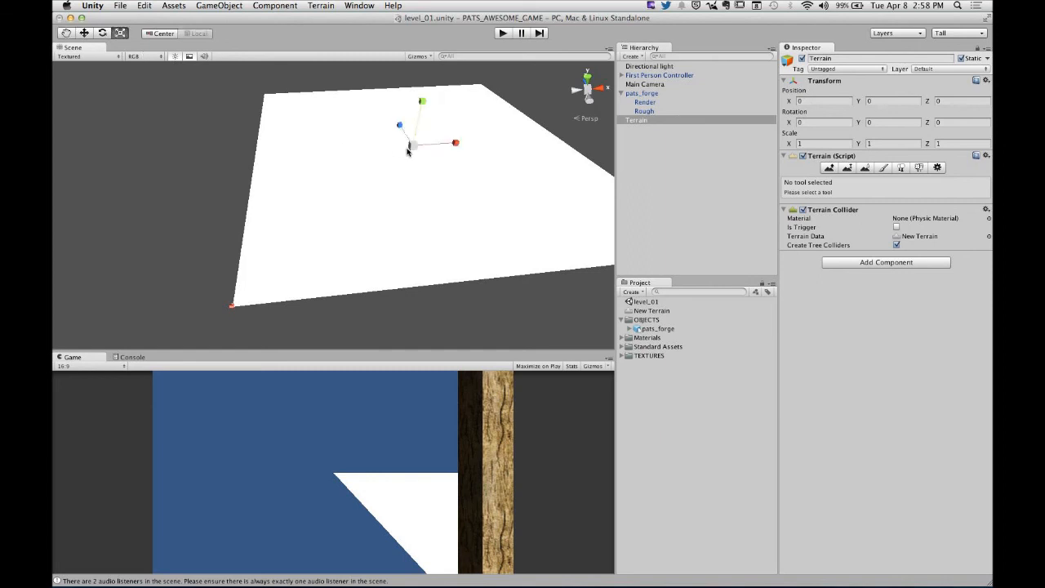
pyautogui.moveTo(408, 151); pyautogui.dragTo(504, 158)
pyautogui.press('super+z')
# - Set the terrain resolution to a width of 200, a height of 600 and a length of 200
pyautogui.click(322, 6)
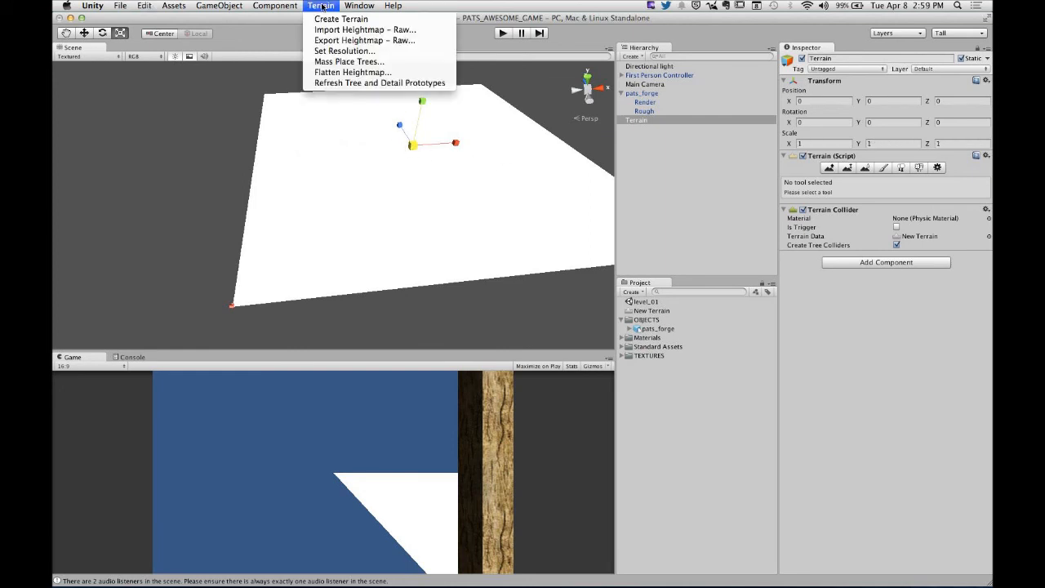
pyautogui.click(345, 51)
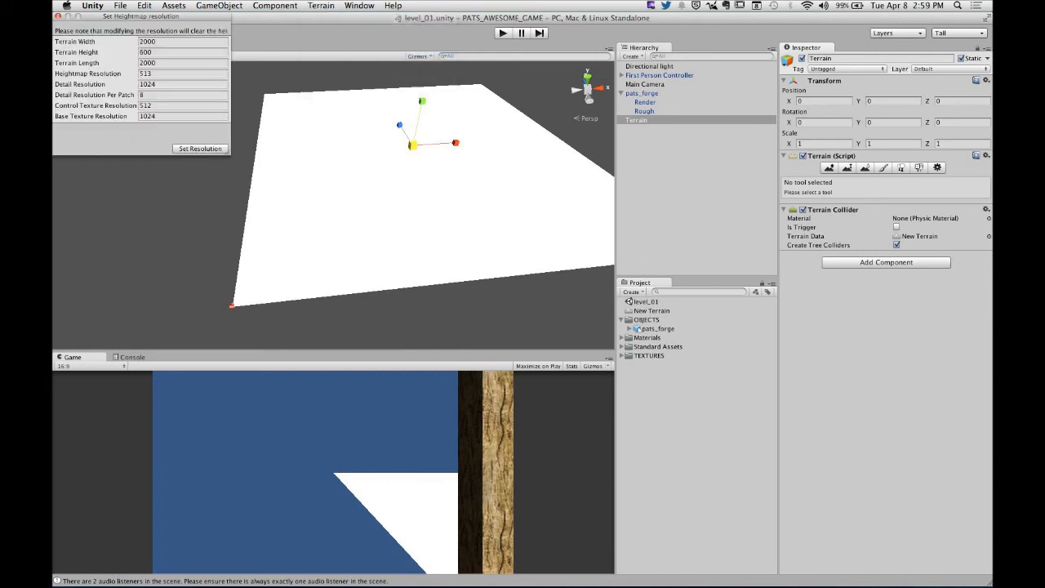
pyautogui.moveTo(158, 21); pyautogui.dragTo(671, 145)
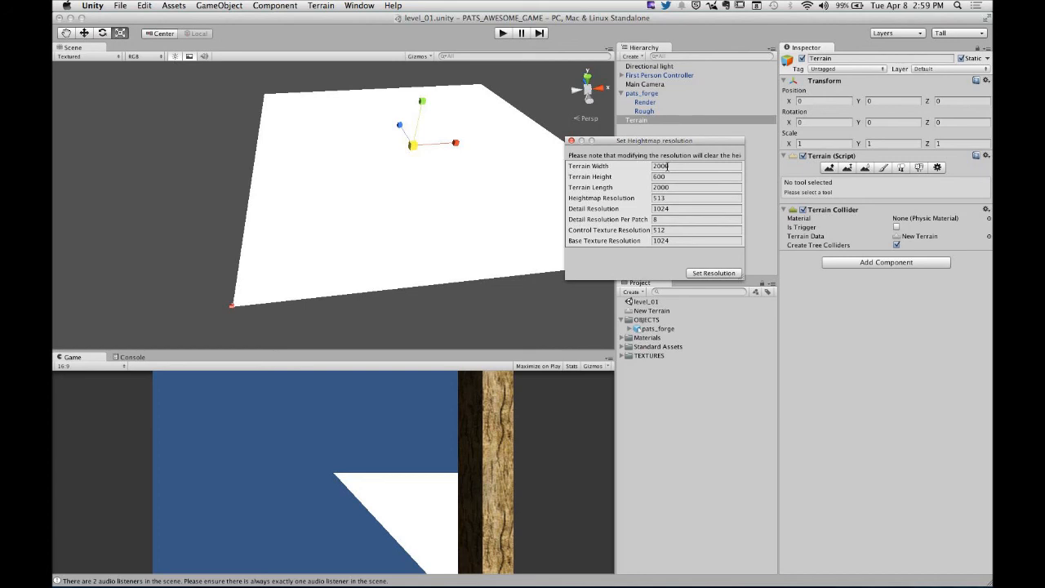
pyautogui.click(668, 166)
pyautogui.click(667, 187)
pyautogui.click(668, 166)
pyautogui.click(668, 187)
pyautogui.click(668, 166)
pyautogui.click(668, 187)
pyautogui.click(670, 166)
pyautogui.write('200')
pyautogui.press('Tab')
pyautogui.write('600')
pyautogui.press('Tab')
pyautogui.write('20')
pyautogui.click(673, 177)
pyautogui.click(711, 273)
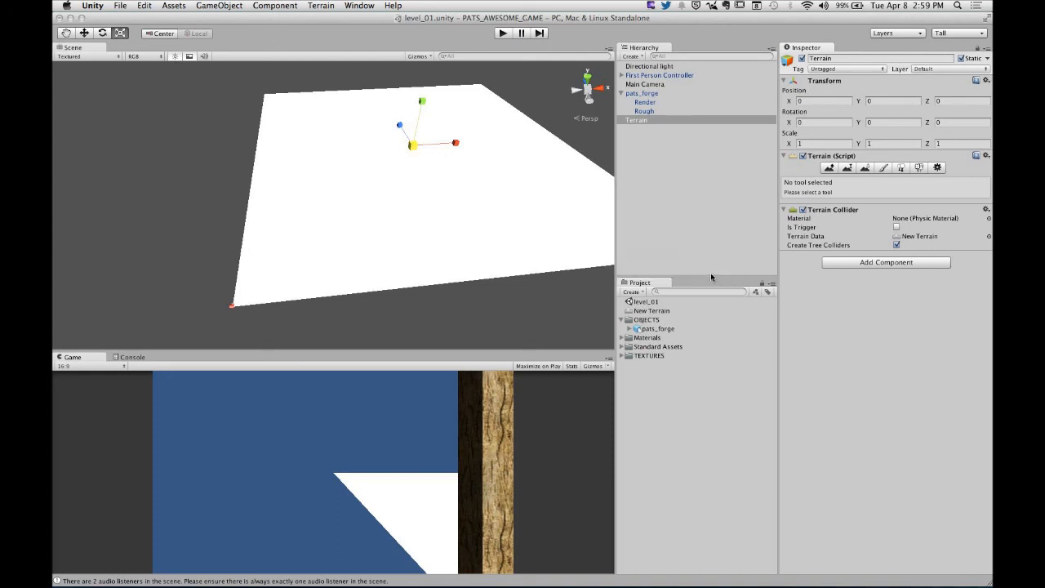
# - Compare the terrain's size with the forge house and set the terrain width and length to 500
pyautogui.keyDown('alt'); pyautogui.moveTo(302, 309); pyautogui.dragTo(418, 190); pyautogui.keyUp('alt')
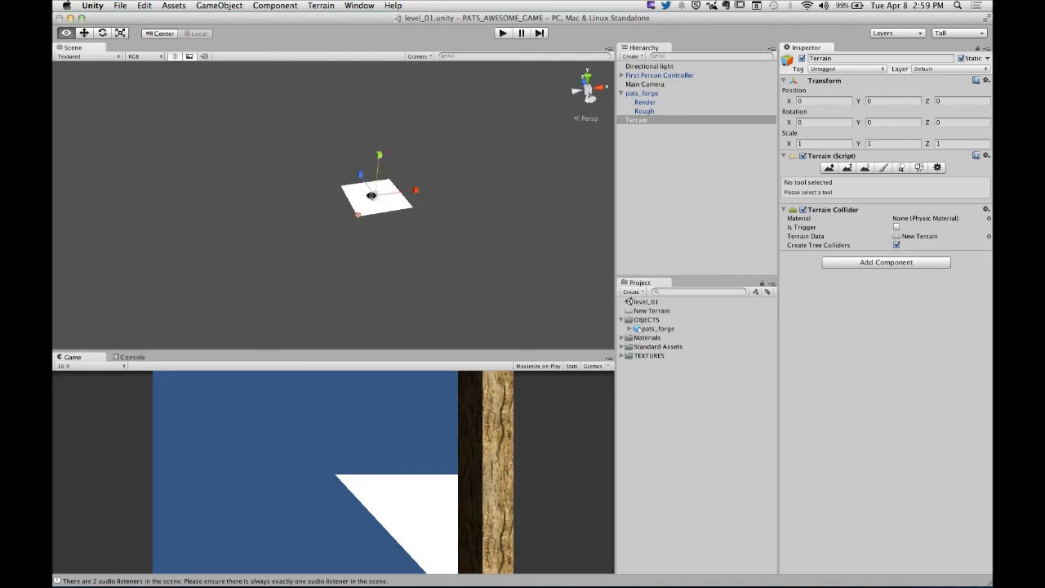
pyautogui.keyDown('alt'); pyautogui.moveTo(441, 200); pyautogui.dragTo(634, 195, button='right'); pyautogui.keyUp('alt')
pyautogui.keyDown('alt'); pyautogui.moveTo(481, 204); pyautogui.dragTo(601, 196, button='right'); pyautogui.keyUp('alt')
pyautogui.keyDown('alt'); pyautogui.moveTo(600, 197); pyautogui.dragTo(426, 218); pyautogui.keyUp('alt')
pyautogui.keyDown('alt'); pyautogui.moveTo(426, 217); pyautogui.dragTo(373, 220, button='right'); pyautogui.keyUp('alt')
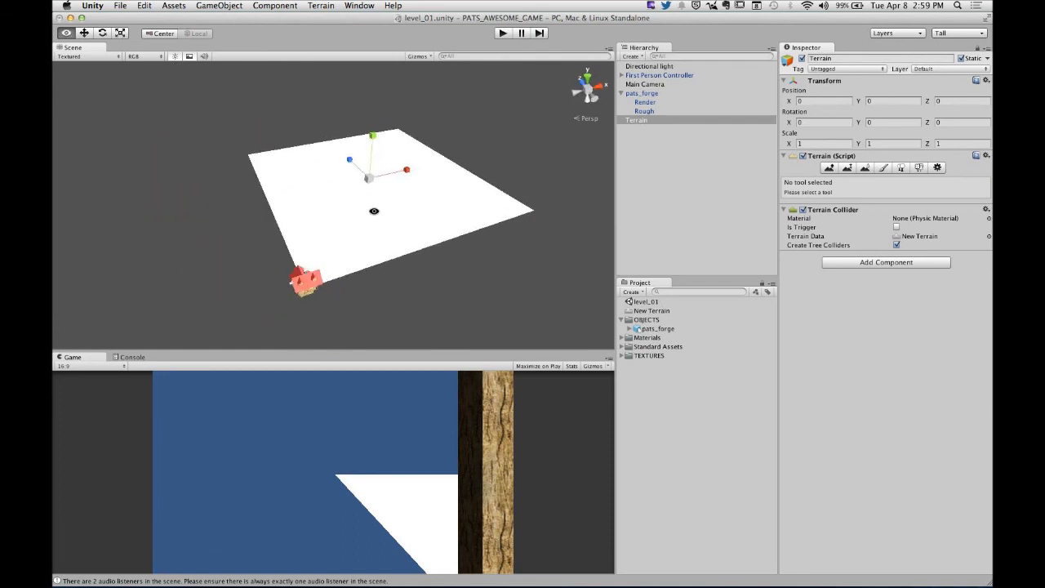
pyautogui.keyDown('alt'); pyautogui.moveTo(373, 220); pyautogui.dragTo(389, 214); pyautogui.keyUp('alt')
pyautogui.click(321, 6)
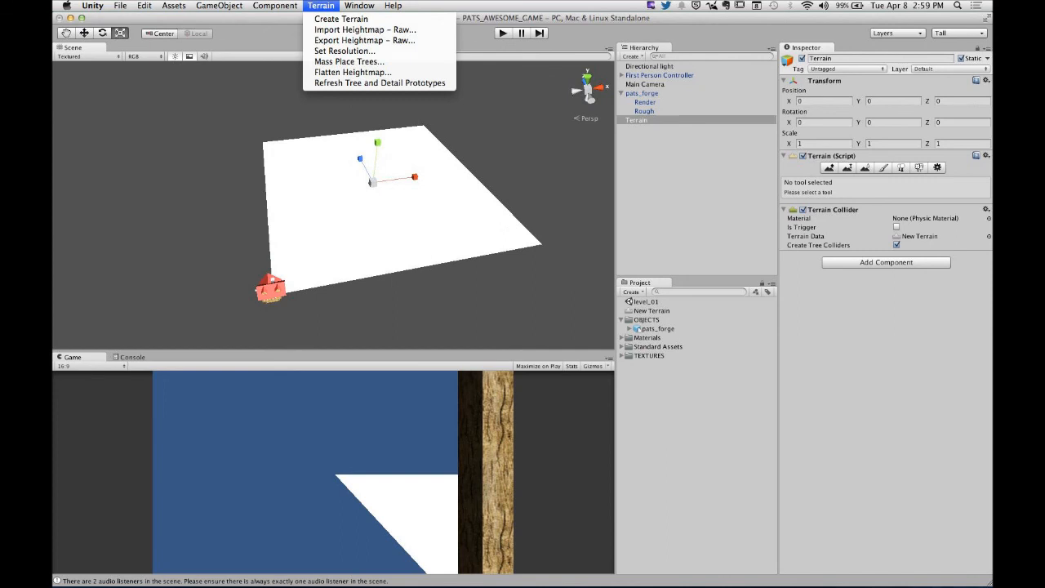
pyautogui.click(331, 50)
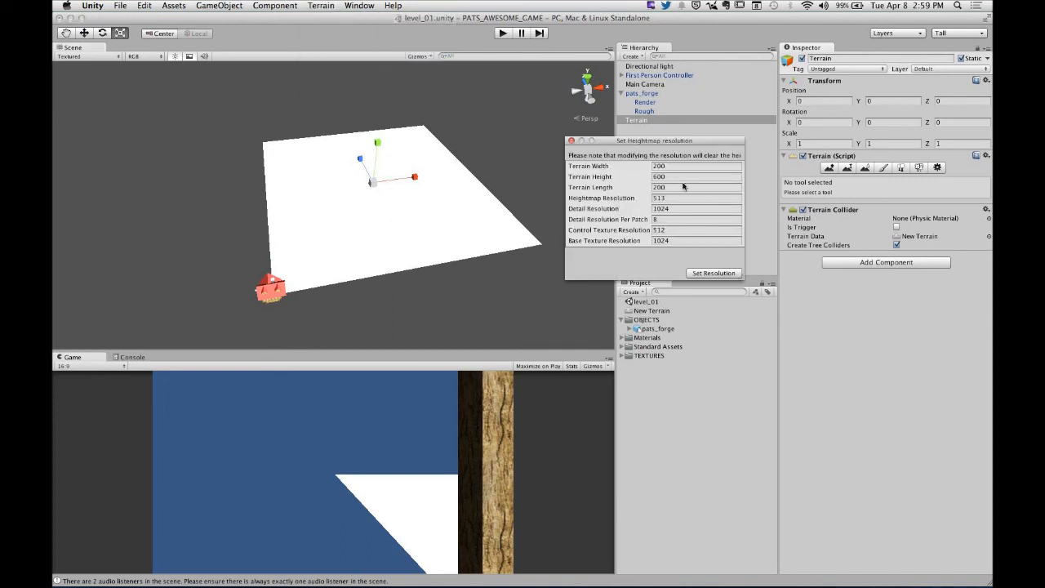
pyautogui.click(673, 168)
pyautogui.write('500')
pyautogui.press('Tab')
pyautogui.press('Tab')
pyautogui.click(694, 273)
pyautogui.scroll(-3, 453, 180)
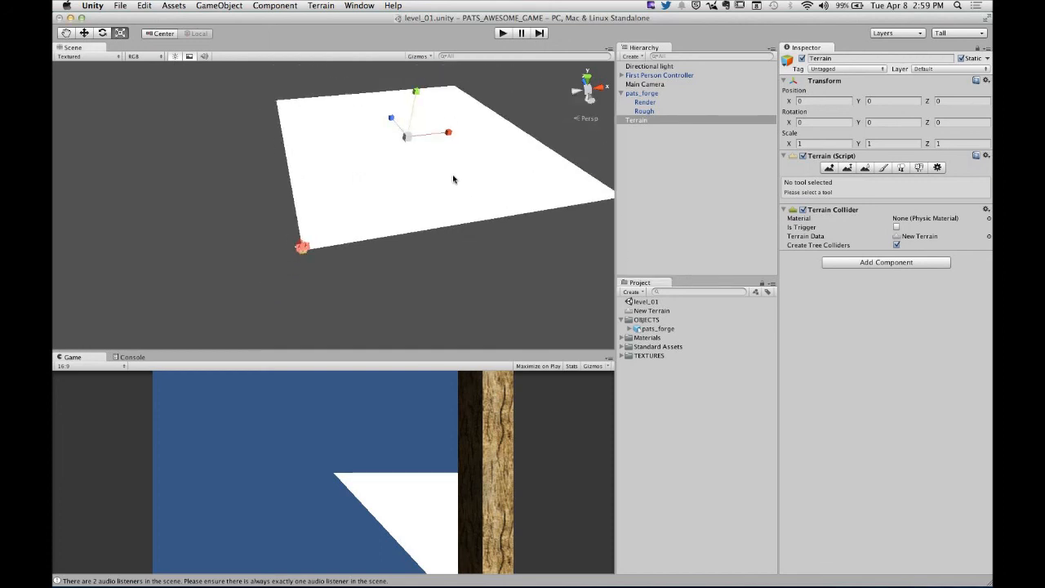
pyautogui.keyDown('alt'); pyautogui.moveTo(470, 172); pyautogui.dragTo(364, 166); pyautogui.keyUp('alt')
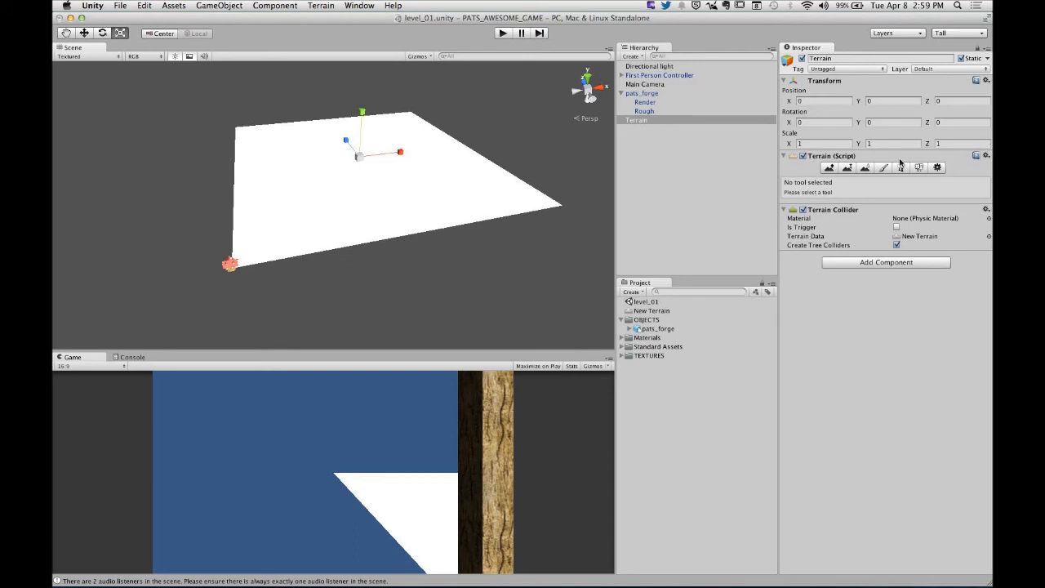
# - With the Raise / Lower Terrain tool, paint a rough strip near the terrain's far edge using a small spatter brush at size 100
pyautogui.click(829, 168)
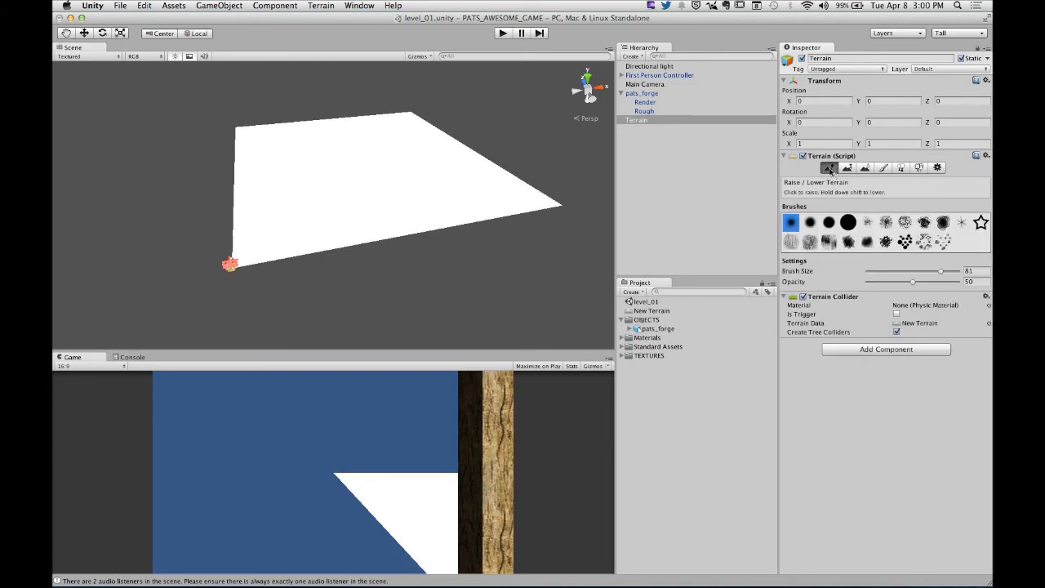
pyautogui.click(867, 223)
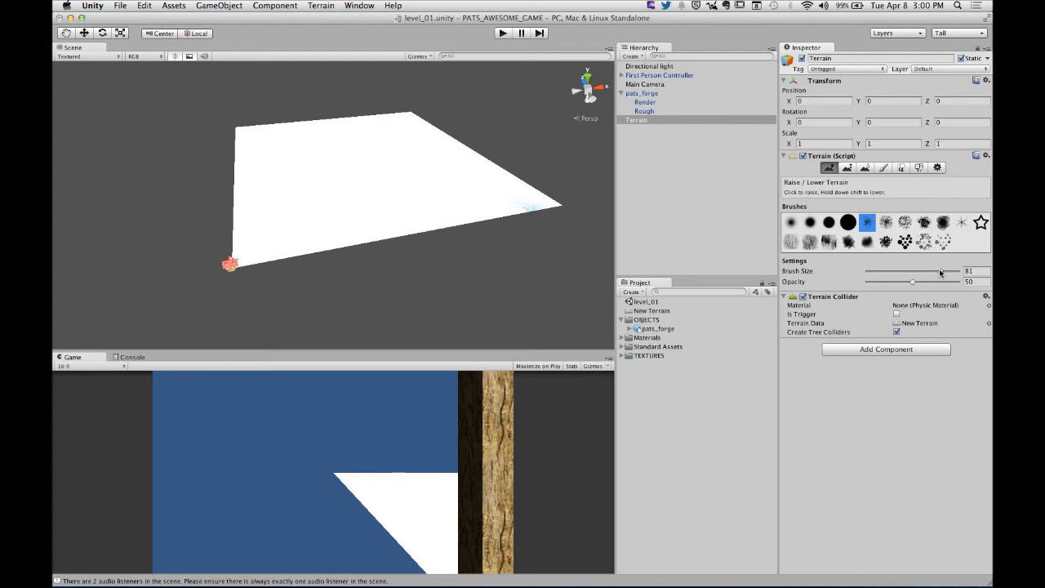
pyautogui.moveTo(939, 272); pyautogui.dragTo(960, 272)
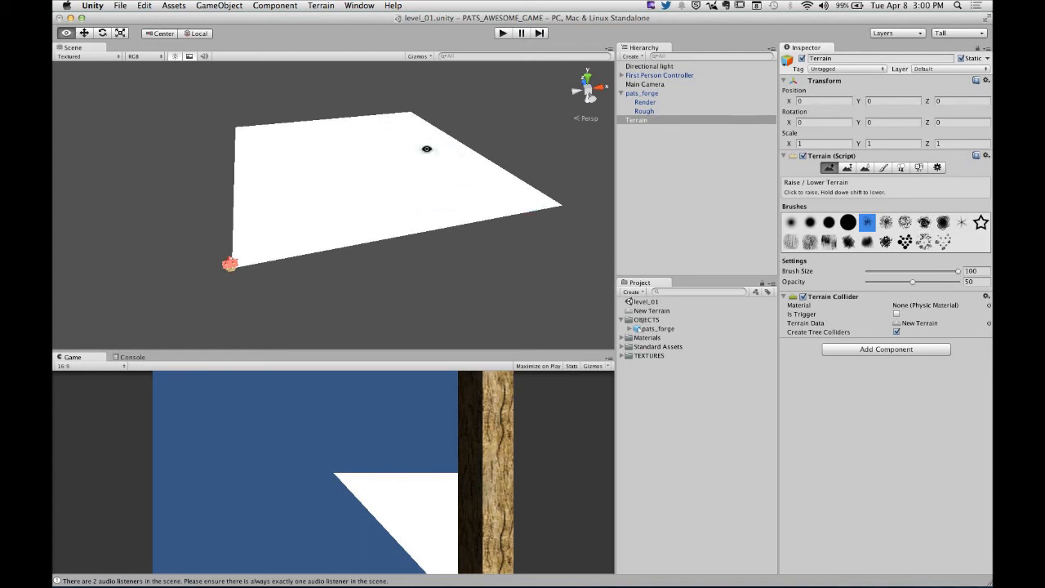
pyautogui.keyDown('alt'); pyautogui.moveTo(426, 149); pyautogui.dragTo(427, 219); pyautogui.keyUp('alt')
pyautogui.keyDown('alt'); pyautogui.moveTo(426, 112); pyautogui.dragTo(460, 197, button='right'); pyautogui.keyUp('alt')
pyautogui.keyDown('alt'); pyautogui.moveTo(433, 125); pyautogui.dragTo(495, 240, button='middle'); pyautogui.keyUp('alt')
pyautogui.keyDown('alt'); pyautogui.moveTo(504, 219); pyautogui.dragTo(432, 237, button='right'); pyautogui.keyUp('alt')
pyautogui.moveTo(324, 182)
pyautogui.mouseDown()
pyautogui.moveTo(346, 159)
pyautogui.moveTo(400, 163)
pyautogui.moveTo(334, 187)
pyautogui.moveTo(351, 172)
pyautogui.moveTo(435, 170)
pyautogui.mouseUp()
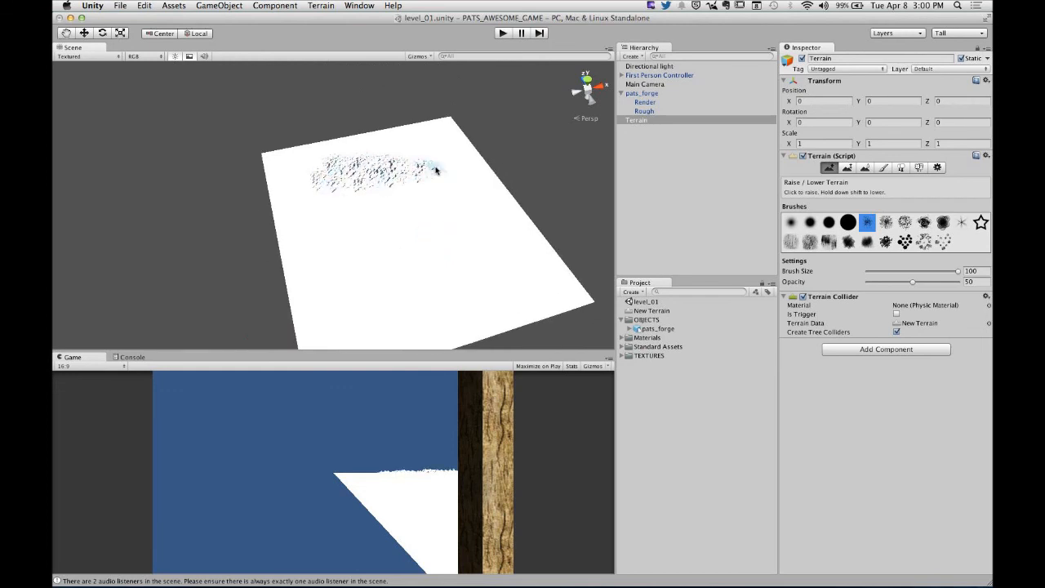
# - Raise smooth hills over the rough strip and near the far corner using the soft round brush at opacity 86
pyautogui.click(789, 222)
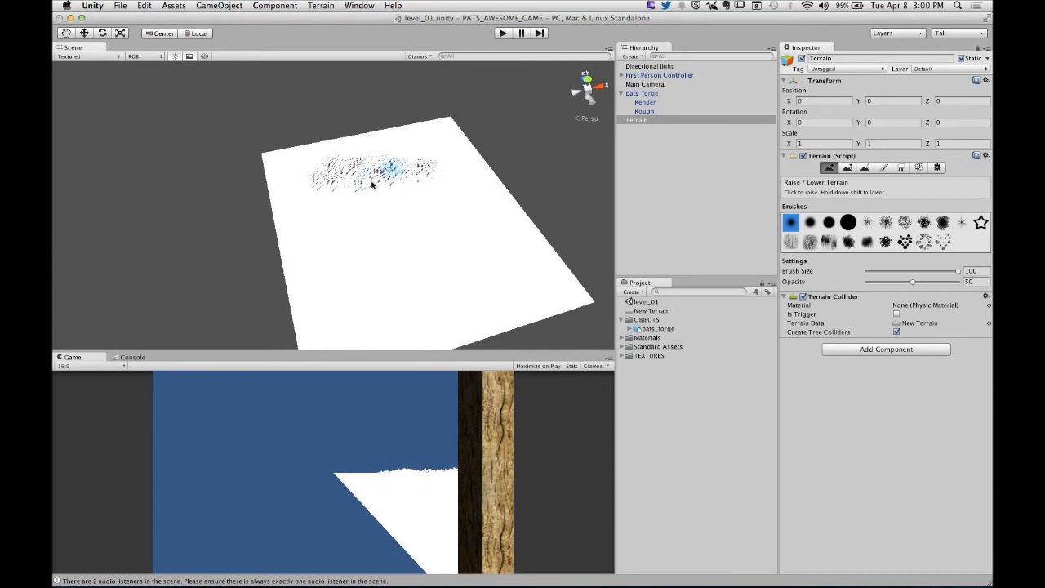
pyautogui.moveTo(421, 187)
pyautogui.keyDown('alt'); pyautogui.mouseDown()
pyautogui.moveTo(321, 87)
pyautogui.moveTo(308, 98)
pyautogui.moveTo(317, 121)
pyautogui.mouseUp(); pyautogui.keyUp('alt')
pyautogui.keyDown('alt'); pyautogui.moveTo(317, 121); pyautogui.dragTo(240, 177, button='middle'); pyautogui.keyUp('alt')
pyautogui.keyDown('alt'); pyautogui.moveTo(276, 227); pyautogui.dragTo(454, 198, button='right'); pyautogui.keyUp('alt')
pyautogui.keyDown('alt'); pyautogui.moveTo(225, 224); pyautogui.dragTo(387, 210); pyautogui.keyUp('alt')
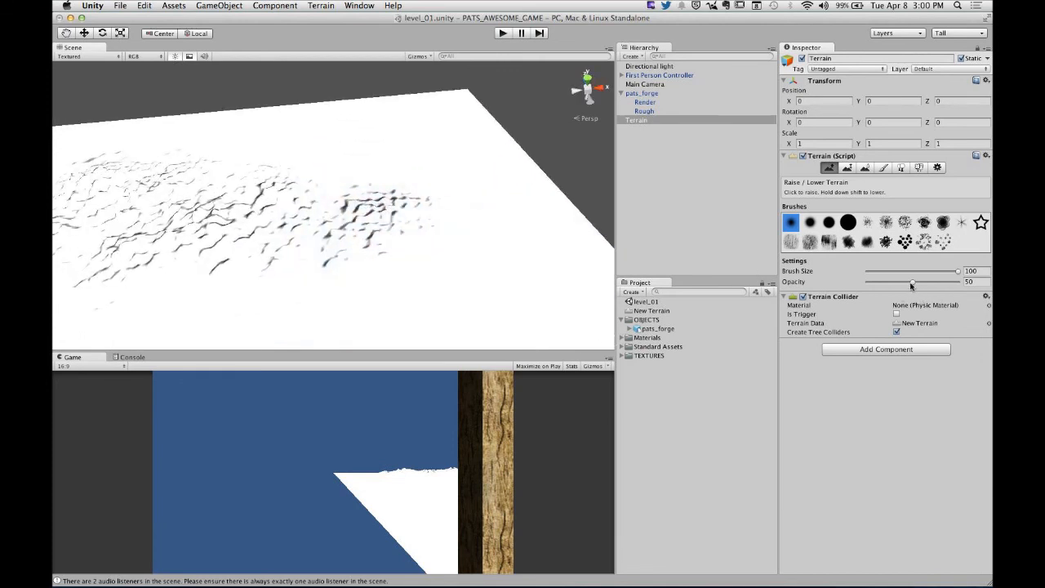
pyautogui.moveTo(911, 284); pyautogui.dragTo(944, 283)
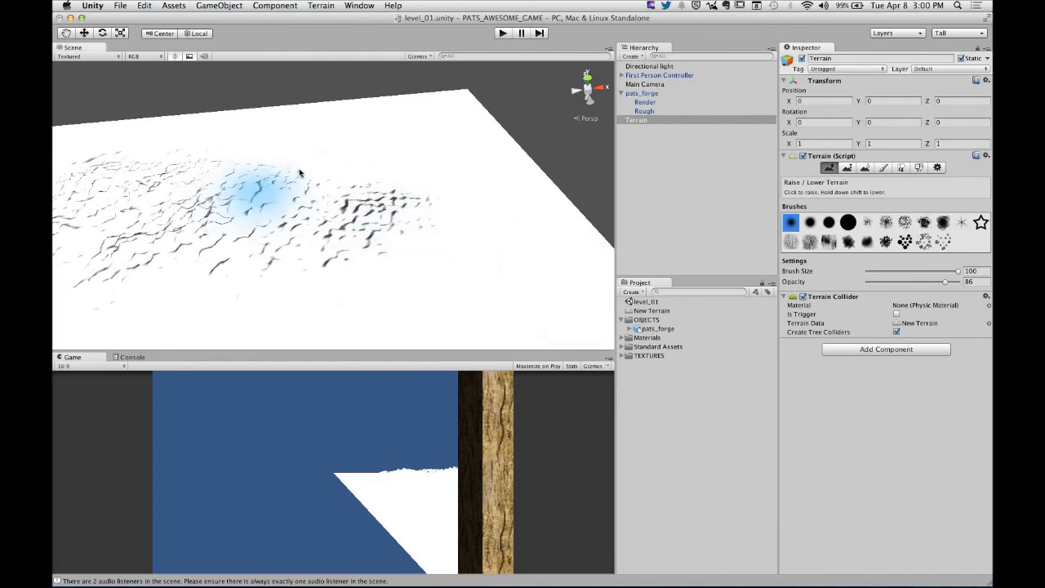
pyautogui.moveTo(298, 181); pyautogui.dragTo(323, 181)
pyautogui.click(505, 146)
pyautogui.moveTo(217, 145)
pyautogui.mouseDown()
pyautogui.moveTo(308, 140)
pyautogui.moveTo(413, 204)
pyautogui.moveTo(422, 178)
pyautogui.moveTo(354, 195)
pyautogui.moveTo(432, 236)
pyautogui.moveTo(416, 201)
pyautogui.mouseUp()
# - Try disabling the Directional light to see the terrain's relief, and re-enable it
pyautogui.click(656, 66)
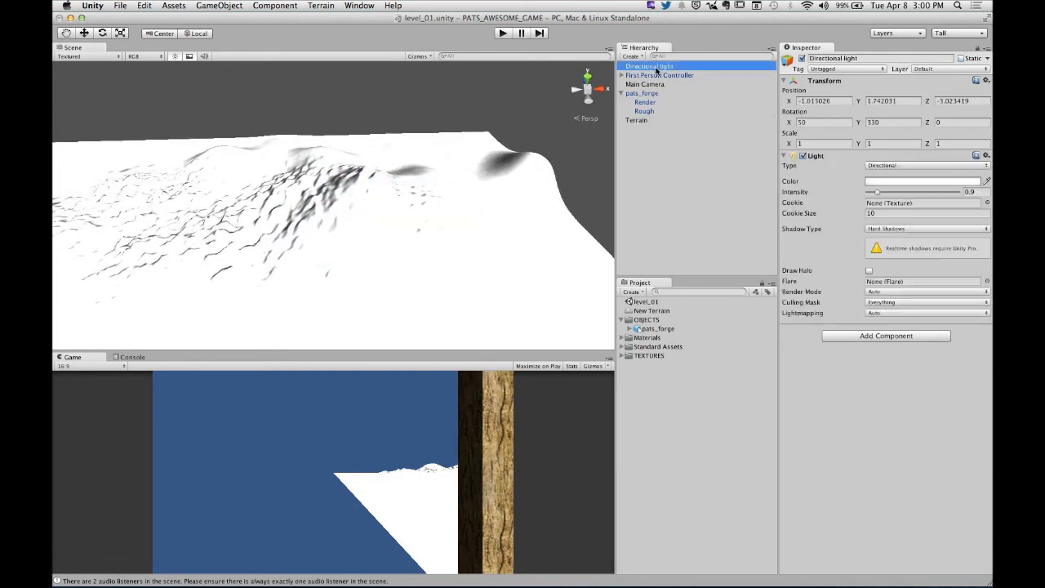
pyautogui.click(802, 59)
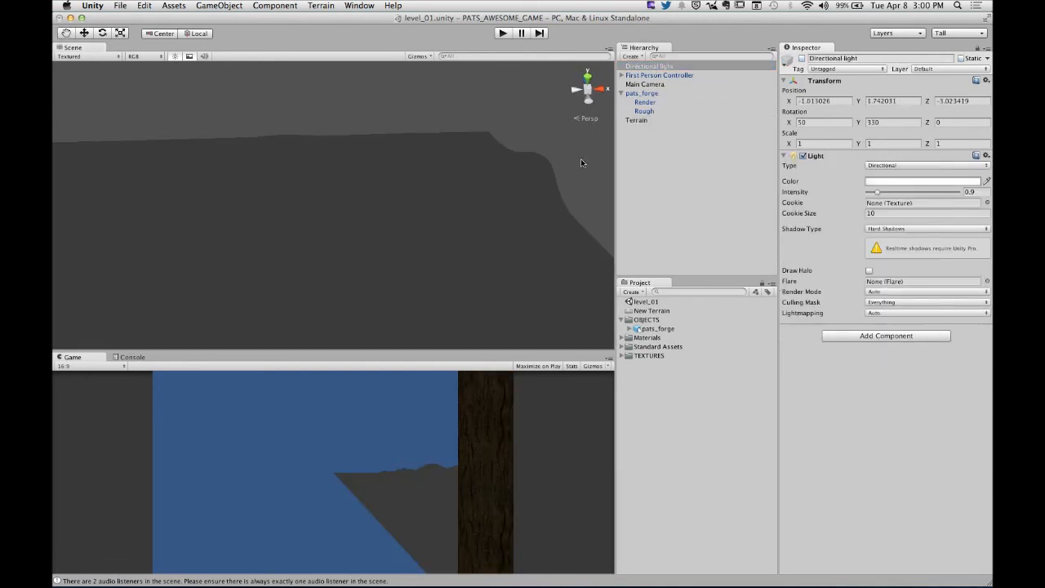
pyautogui.keyDown('alt'); pyautogui.moveTo(581, 163); pyautogui.dragTo(411, 233); pyautogui.keyUp('alt')
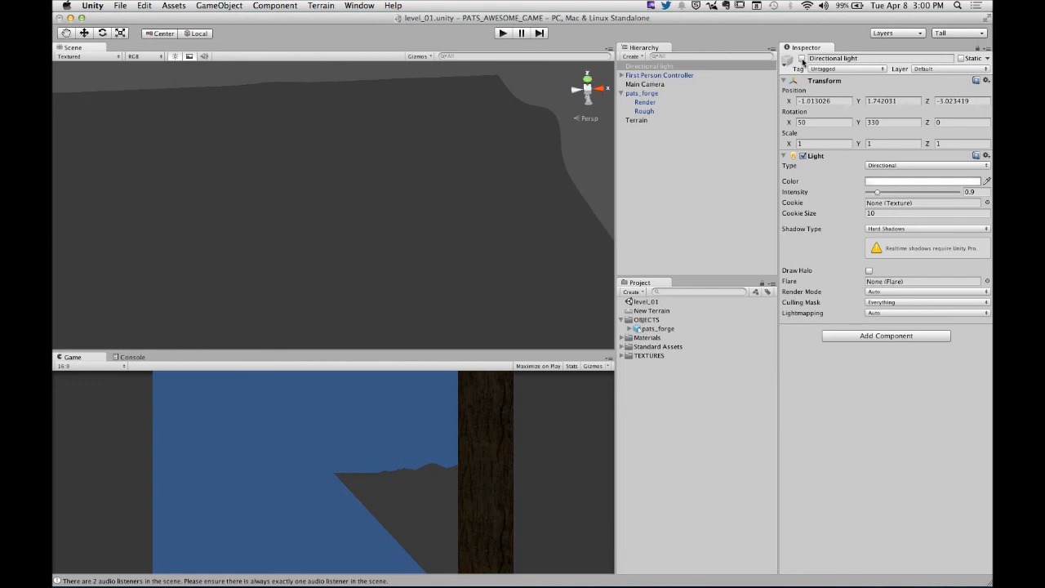
pyautogui.click(803, 59)
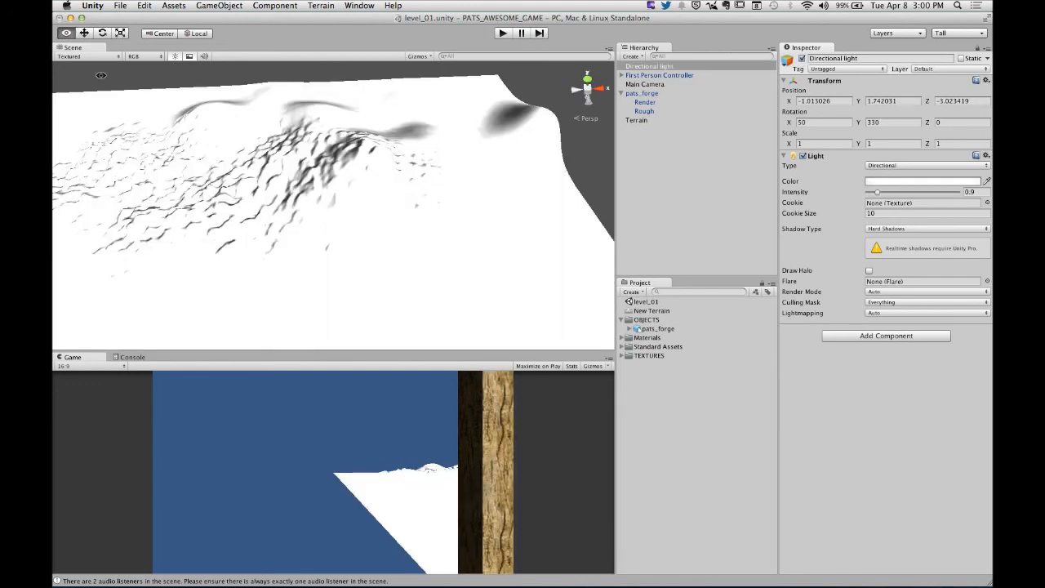
# - Switch the Scene view to its default built-in lighting and view the shading of the sculpted terrain
pyautogui.click(175, 57)
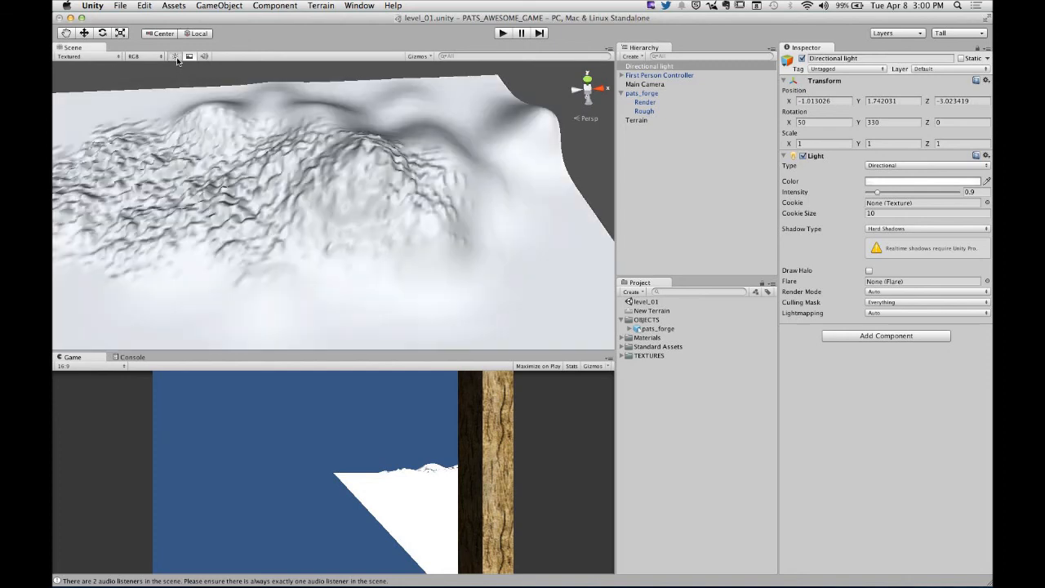
pyautogui.click(175, 57)
pyautogui.click(176, 57)
pyautogui.keyDown('alt'); pyautogui.moveTo(415, 282); pyautogui.dragTo(334, 222); pyautogui.keyUp('alt')
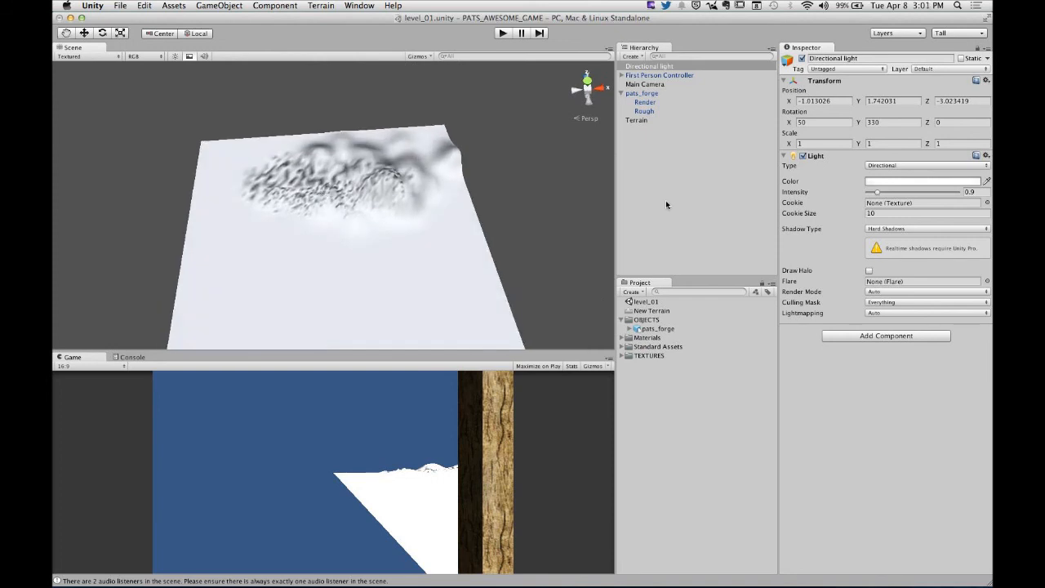
# - Select the terrain again and raise larger mountains around the rough strip with the soft round brush
pyautogui.click(636, 121)
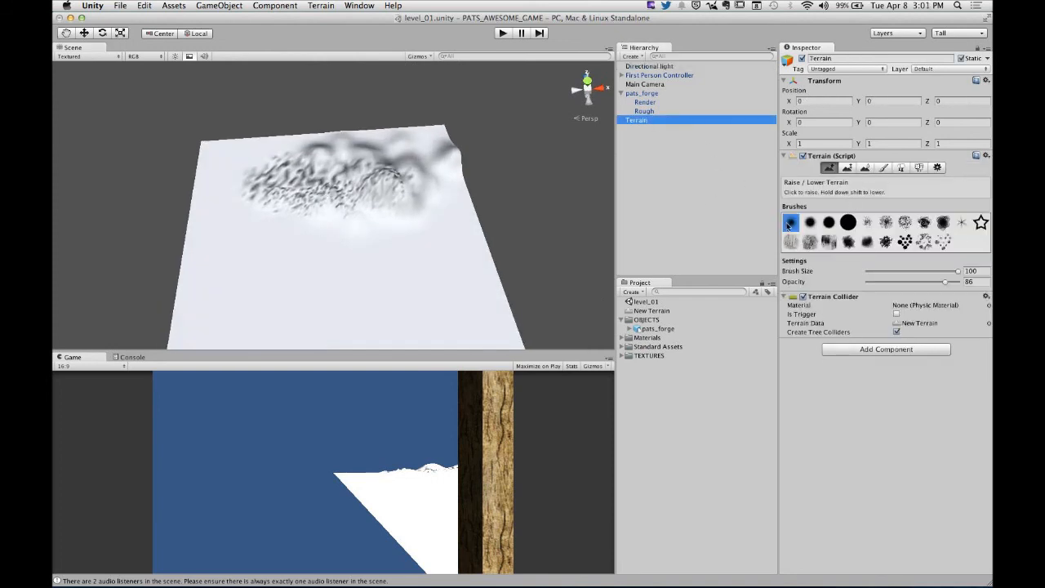
pyautogui.moveTo(310, 217)
pyautogui.mouseDown()
pyautogui.moveTo(343, 226)
pyautogui.moveTo(235, 201)
pyautogui.moveTo(295, 238)
pyautogui.moveTo(245, 221)
pyautogui.moveTo(226, 180)
pyautogui.moveTo(282, 152)
pyautogui.moveTo(422, 144)
pyautogui.moveTo(226, 154)
pyautogui.moveTo(217, 168)
pyautogui.moveTo(273, 234)
pyautogui.moveTo(235, 200)
pyautogui.moveTo(275, 219)
pyautogui.moveTo(262, 206)
pyautogui.moveTo(289, 205)
pyautogui.moveTo(291, 180)
pyautogui.moveTo(226, 174)
pyautogui.moveTo(326, 205)
pyautogui.moveTo(133, 153)
pyautogui.moveTo(295, 146)
pyautogui.moveTo(366, 157)
pyautogui.mouseUp()
pyautogui.moveTo(275, 205)
pyautogui.keyDown('shift'); pyautogui.mouseDown()
pyautogui.moveTo(303, 245)
pyautogui.moveTo(338, 245)
pyautogui.moveTo(303, 234)
pyautogui.moveTo(414, 226)
pyautogui.moveTo(355, 245)
pyautogui.moveTo(289, 238)
pyautogui.moveTo(339, 236)
pyautogui.moveTo(314, 235)
pyautogui.moveTo(353, 220)
pyautogui.moveTo(363, 237)
pyautogui.moveTo(351, 249)
pyautogui.mouseUp(); pyautogui.keyUp('shift')
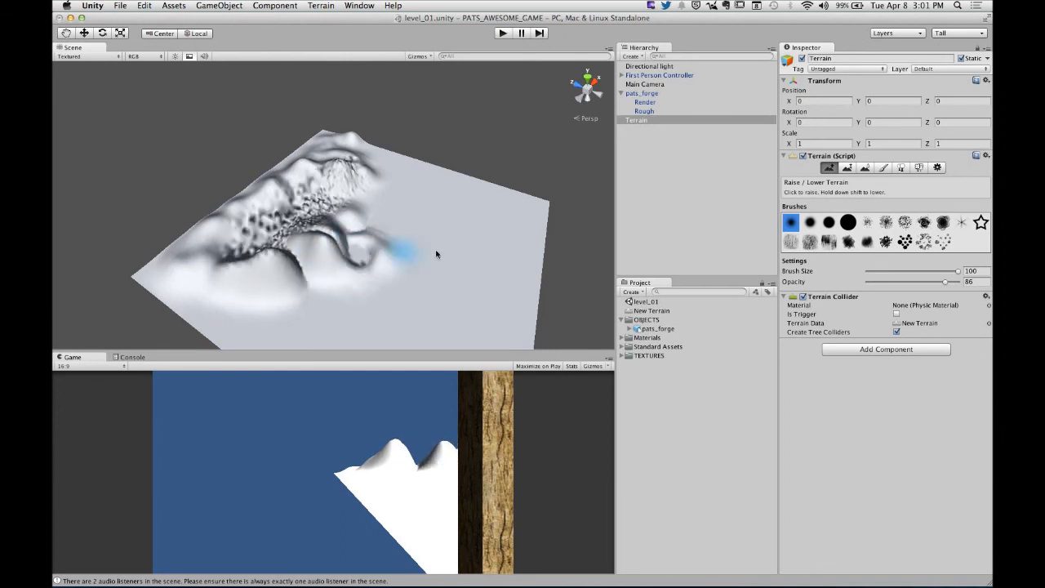
# - Try painting the terrain towards a height of 290.646 beside the mountains with the Paint Height brush, and undo the resulting spike
pyautogui.click(849, 168)
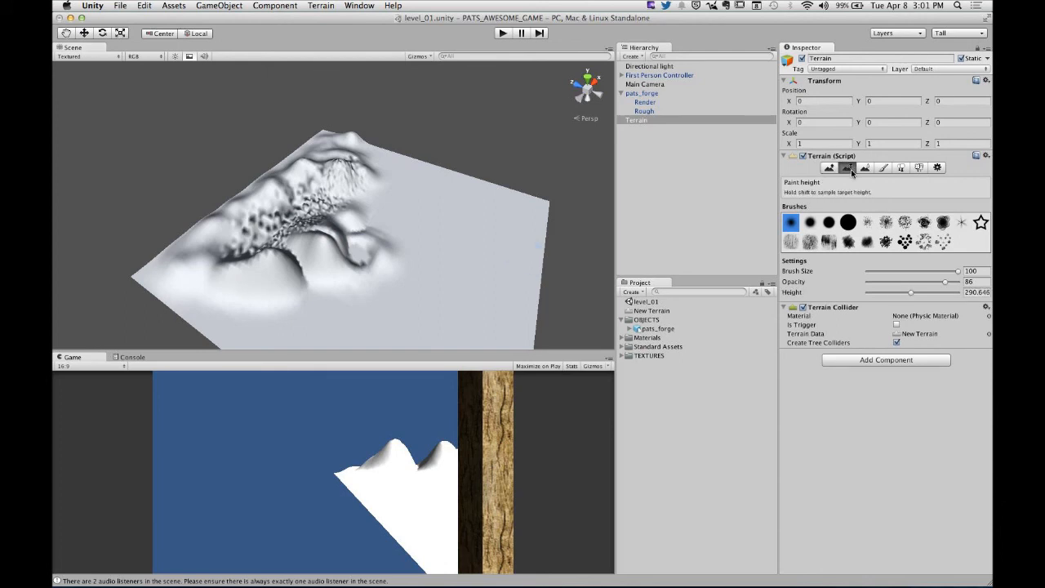
pyautogui.moveTo(397, 221)
pyautogui.mouseDown()
pyautogui.moveTo(418, 212)
pyautogui.moveTo(345, 181)
pyautogui.moveTo(424, 196)
pyautogui.mouseUp()
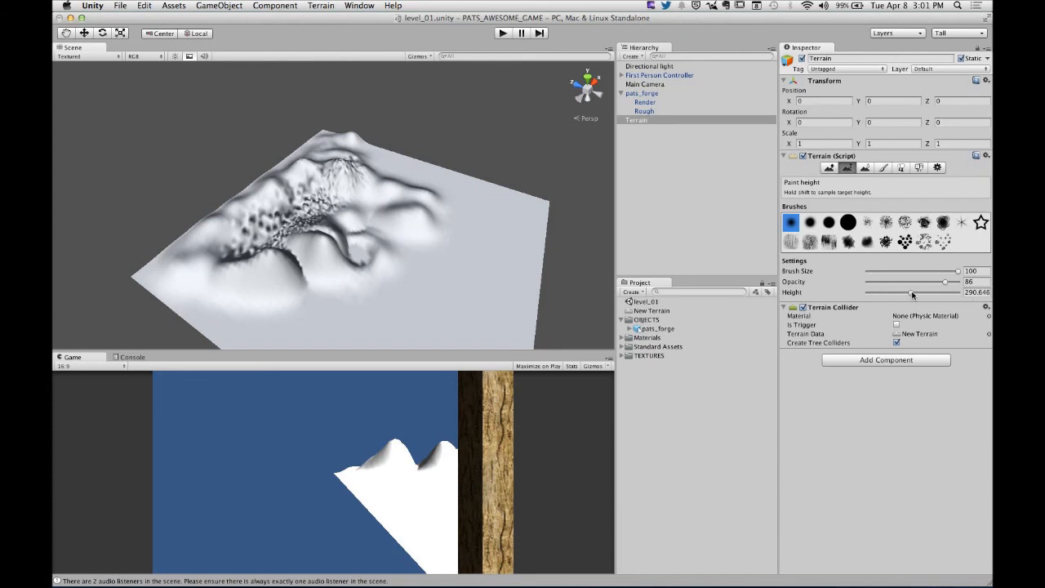
pyautogui.click(986, 292)
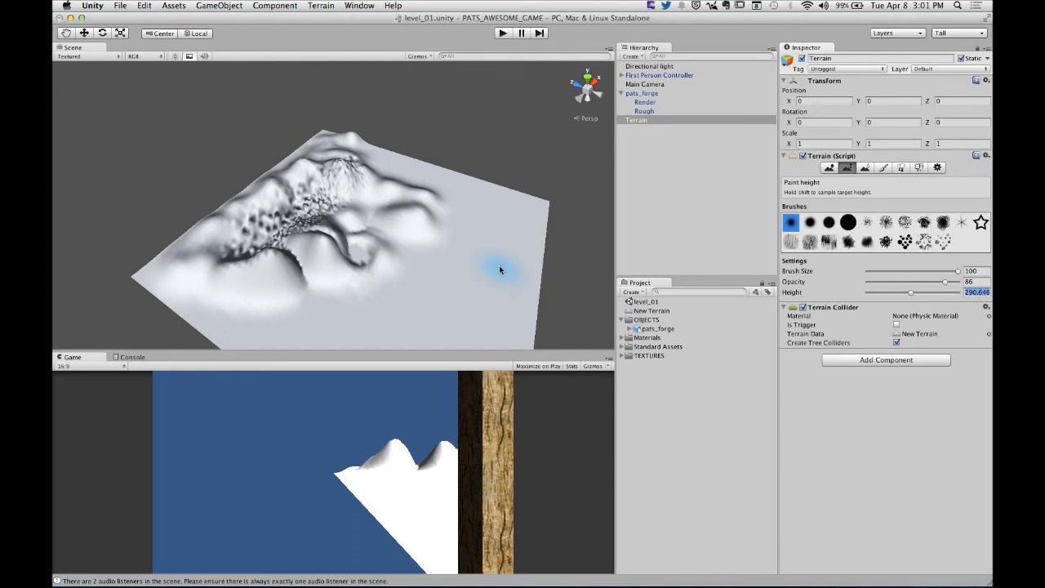
pyautogui.moveTo(420, 260)
pyautogui.mouseDown()
pyautogui.moveTo(439, 235)
pyautogui.moveTo(478, 245)
pyautogui.moveTo(531, 236)
pyautogui.mouseUp()
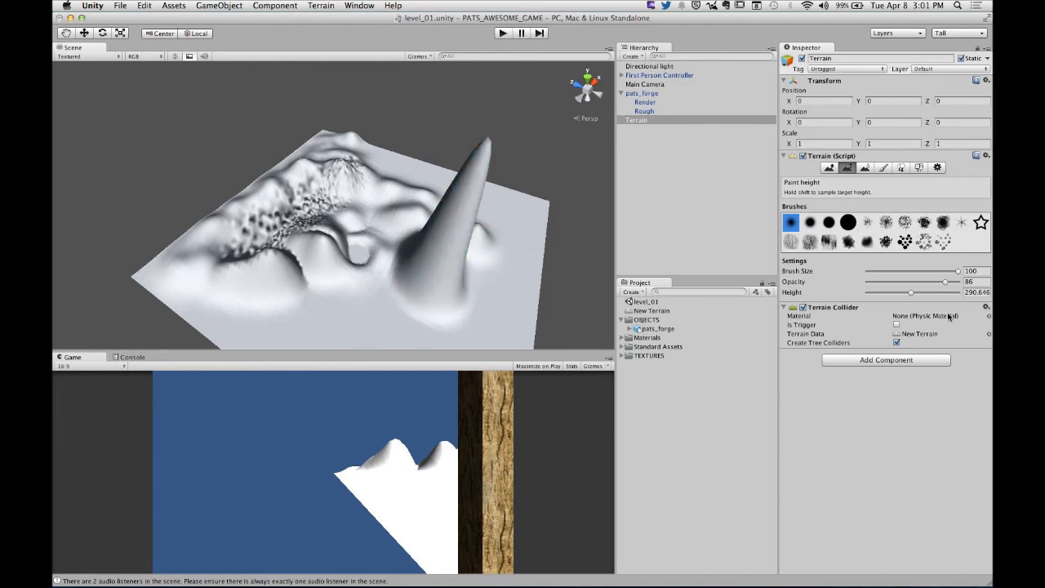
pyautogui.press('super+z')
# - Set the paint height to 10 and level a broad plateau beside the mountains with the soft round brush
pyautogui.click(979, 292)
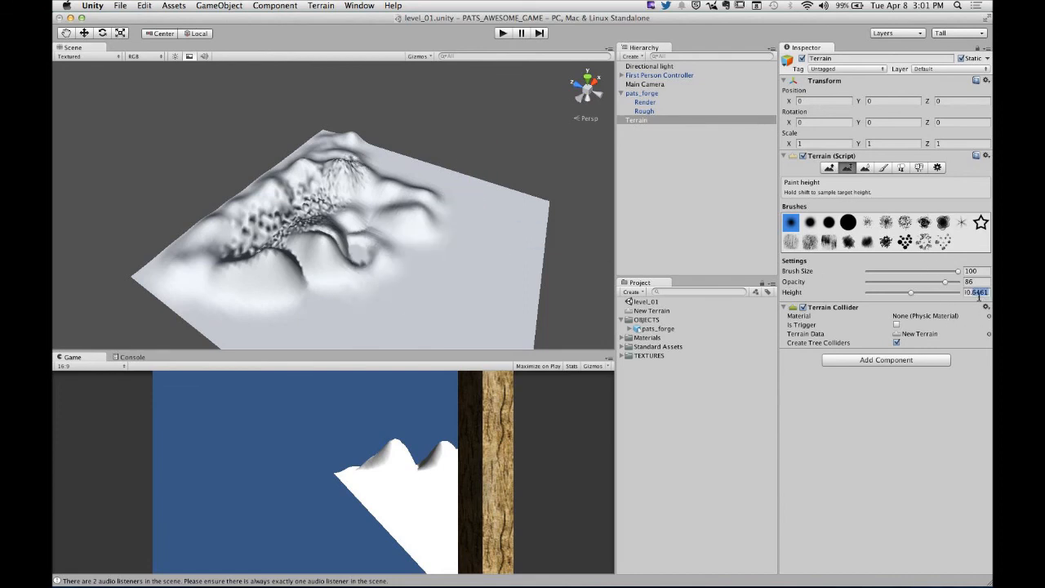
pyautogui.press('super+a')
pyautogui.write('10')
pyautogui.moveTo(478, 215)
pyautogui.mouseDown()
pyautogui.moveTo(449, 205)
pyautogui.moveTo(472, 198)
pyautogui.moveTo(426, 192)
pyautogui.moveTo(408, 227)
pyautogui.moveTo(400, 204)
pyautogui.moveTo(379, 193)
pyautogui.moveTo(430, 225)
pyautogui.moveTo(479, 211)
pyautogui.mouseUp()
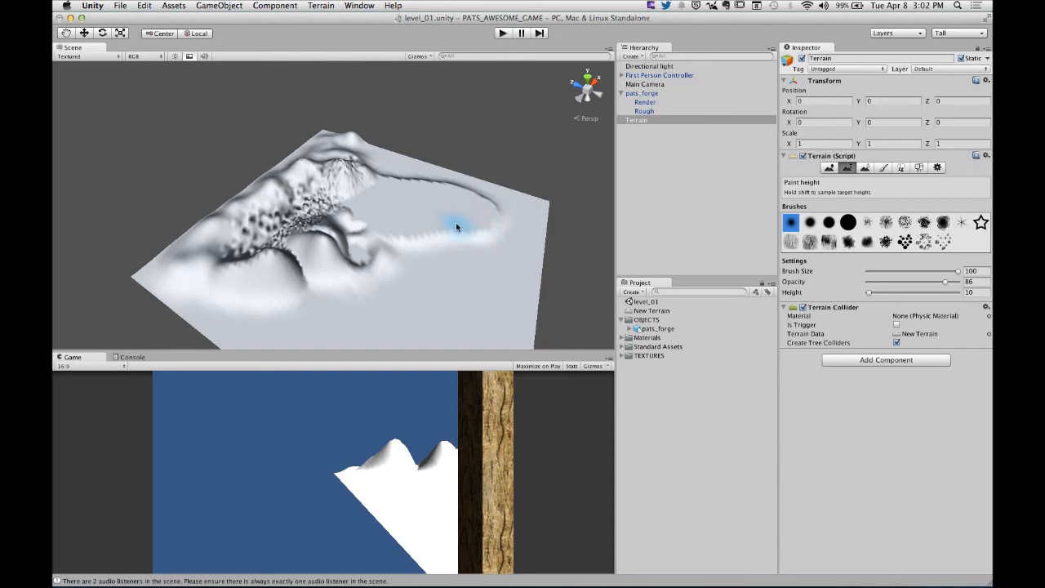
pyautogui.moveTo(457, 227)
pyautogui.keyDown('alt'); pyautogui.mouseDown()
pyautogui.moveTo(377, 173)
pyautogui.moveTo(391, 101)
pyautogui.moveTo(432, 224)
pyautogui.mouseUp(); pyautogui.keyUp('alt')
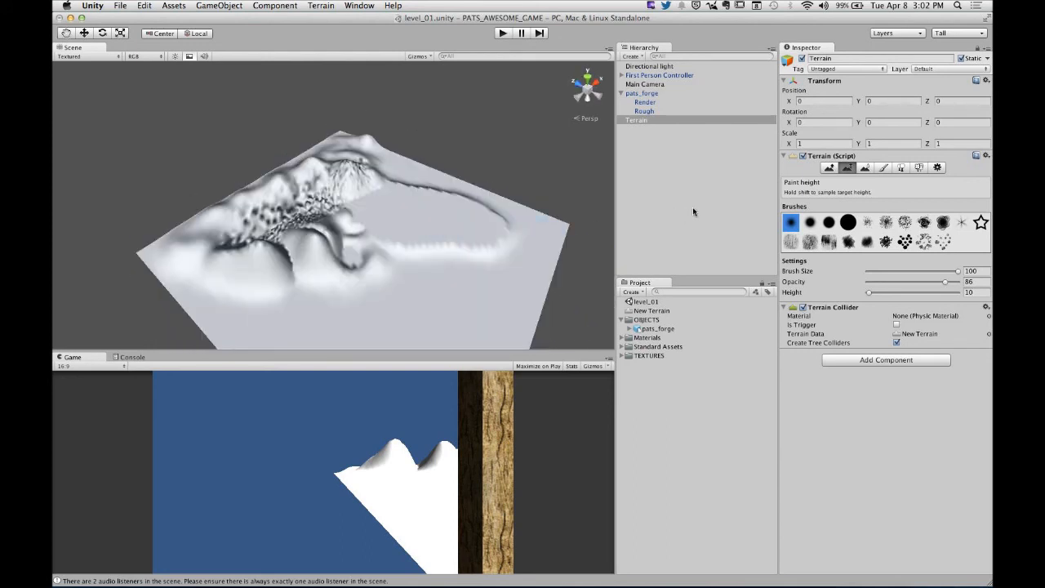
pyautogui.keyDown('shift'); pyautogui.click(462, 245); pyautogui.keyUp('shift')
pyautogui.moveTo(468, 240)
pyautogui.mouseDown()
pyautogui.moveTo(435, 245)
pyautogui.moveTo(495, 244)
pyautogui.mouseUp()
pyautogui.moveTo(498, 250)
pyautogui.keyDown('alt'); pyautogui.mouseDown()
pyautogui.moveTo(468, 245)
pyautogui.moveTo(535, 265)
pyautogui.mouseUp(); pyautogui.keyUp('alt')
# - Reduce the brush size to 80 and opacity to 46, and lower the plateau's outer edge with Raise / Lower Terrain
pyautogui.moveTo(955, 273); pyautogui.dragTo(938, 271)
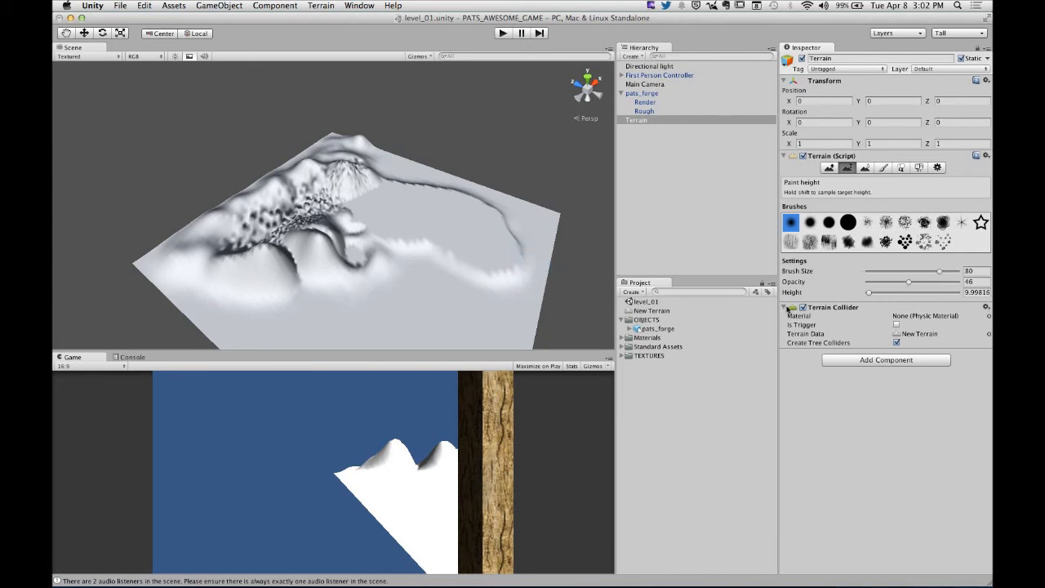
pyautogui.click(828, 168)
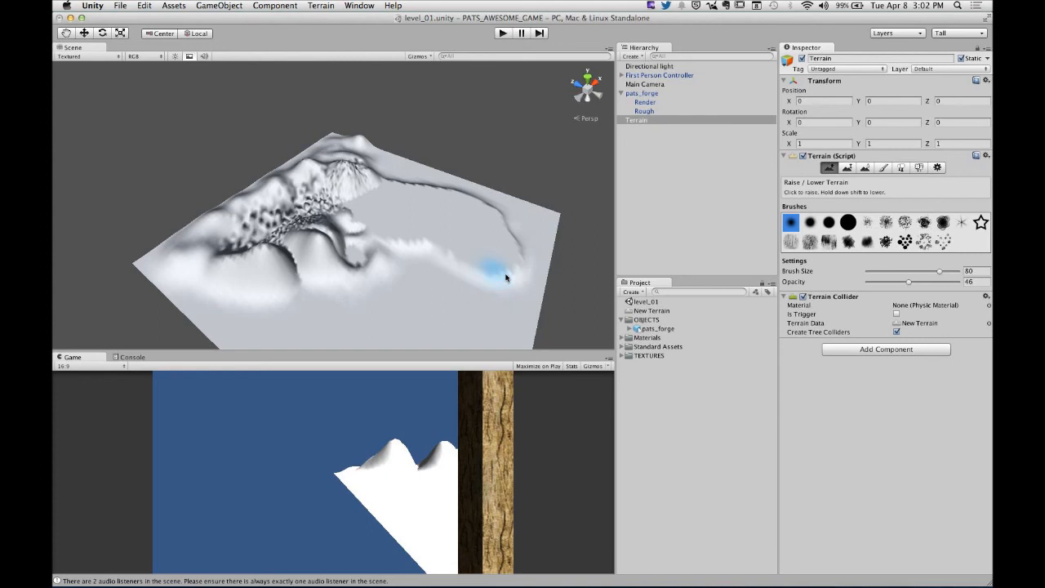
pyautogui.moveTo(470, 261)
pyautogui.mouseDown()
pyautogui.moveTo(504, 245)
pyautogui.moveTo(494, 227)
pyautogui.moveTo(576, 256)
pyautogui.mouseUp()
# - Smooth the plateau's jagged edge and the rough strip between the mountains with the Smooth Height brush
pyautogui.click(865, 167)
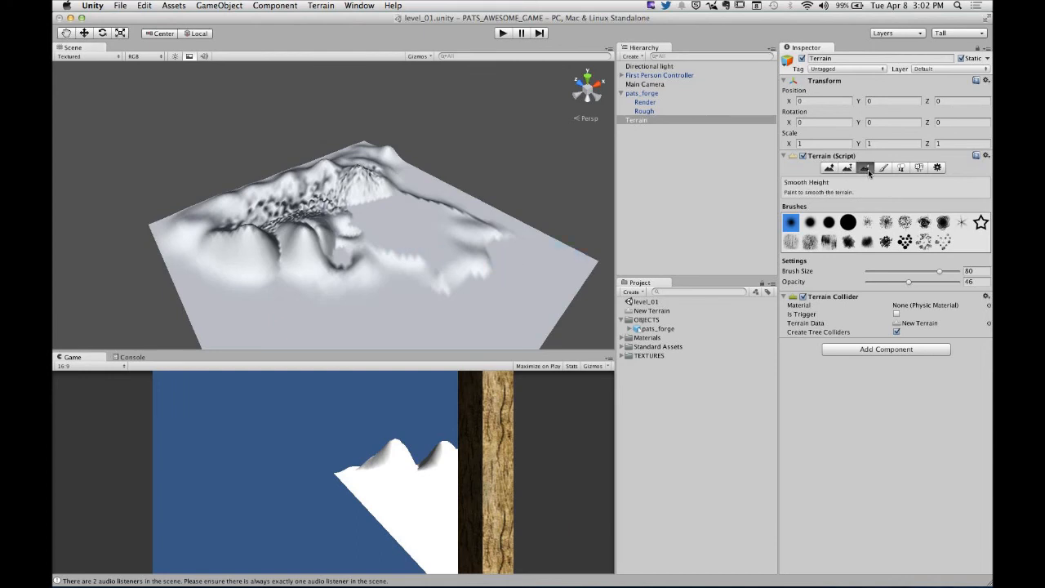
pyautogui.moveTo(463, 266)
pyautogui.mouseDown()
pyautogui.moveTo(470, 245)
pyautogui.moveTo(494, 253)
pyautogui.mouseUp()
pyautogui.scroll(5, 368, 223)
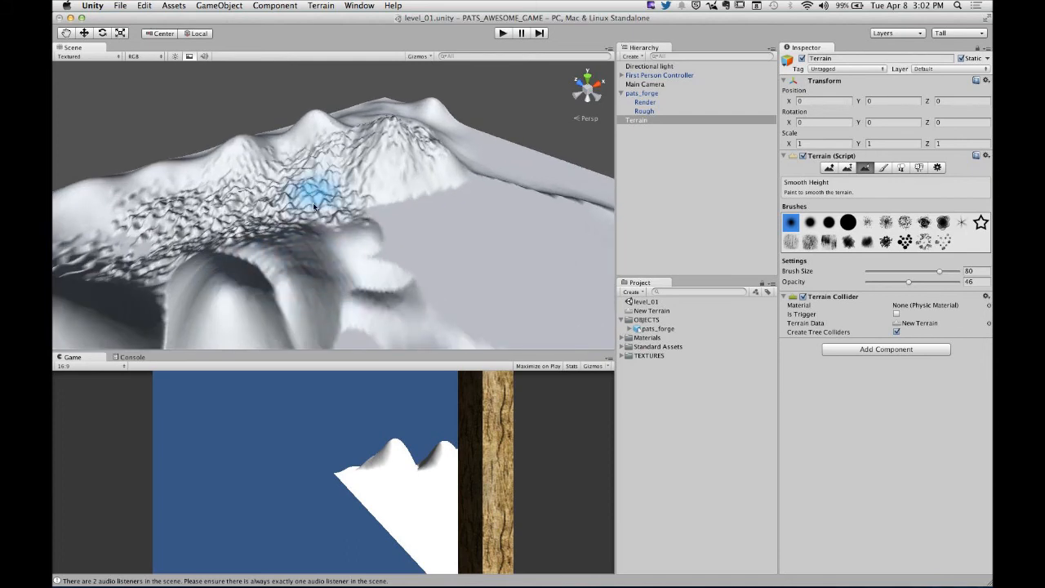
pyautogui.moveTo(313, 204)
pyautogui.mouseDown()
pyautogui.moveTo(327, 195)
pyautogui.moveTo(298, 211)
pyautogui.moveTo(268, 210)
pyautogui.moveTo(310, 168)
pyautogui.moveTo(327, 182)
pyautogui.moveTo(311, 163)
pyautogui.moveTo(335, 195)
pyautogui.mouseUp()
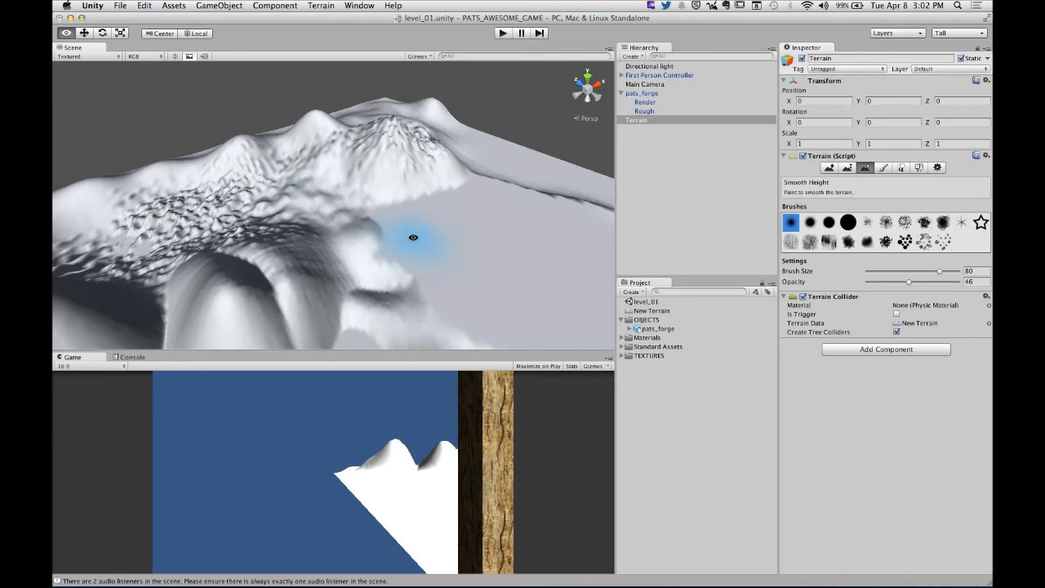
pyautogui.moveTo(413, 236)
pyautogui.keyDown('alt'); pyautogui.mouseDown()
pyautogui.moveTo(238, 187)
pyautogui.moveTo(359, 163)
pyautogui.moveTo(397, 262)
pyautogui.mouseUp(); pyautogui.keyUp('alt')
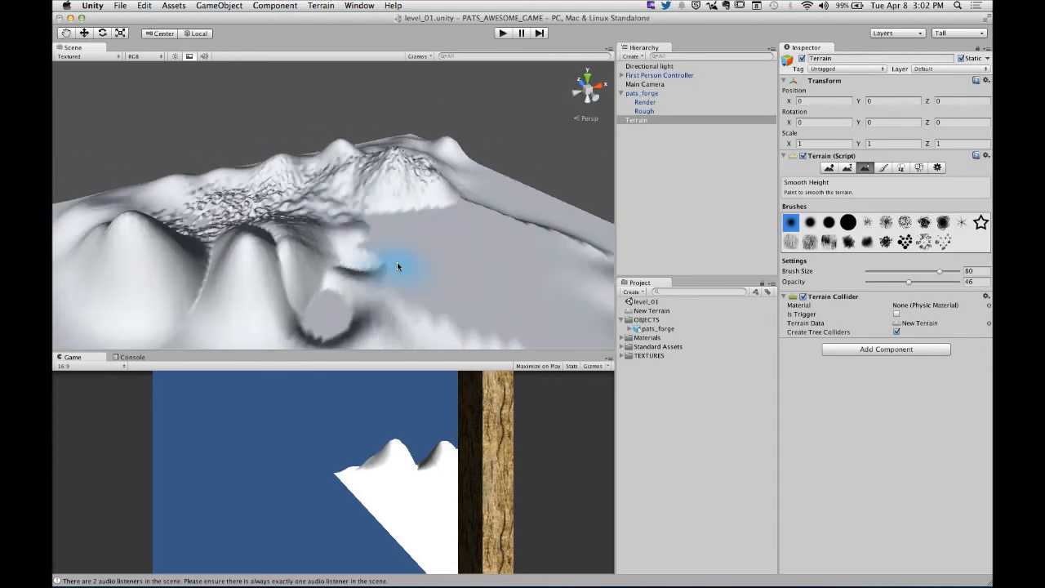
# - Lower the remaining plateau beside the mountains to ground level with the Raise / Lower Terrain brush
pyautogui.scroll(-5, 397, 261)
pyautogui.click(831, 171)
pyautogui.moveTo(466, 274)
pyautogui.keyDown('alt'); pyautogui.mouseDown()
pyautogui.moveTo(409, 302)
pyautogui.moveTo(427, 245)
pyautogui.moveTo(403, 217)
pyautogui.moveTo(429, 222)
pyautogui.moveTo(467, 255)
pyautogui.mouseUp(); pyautogui.keyUp('alt')
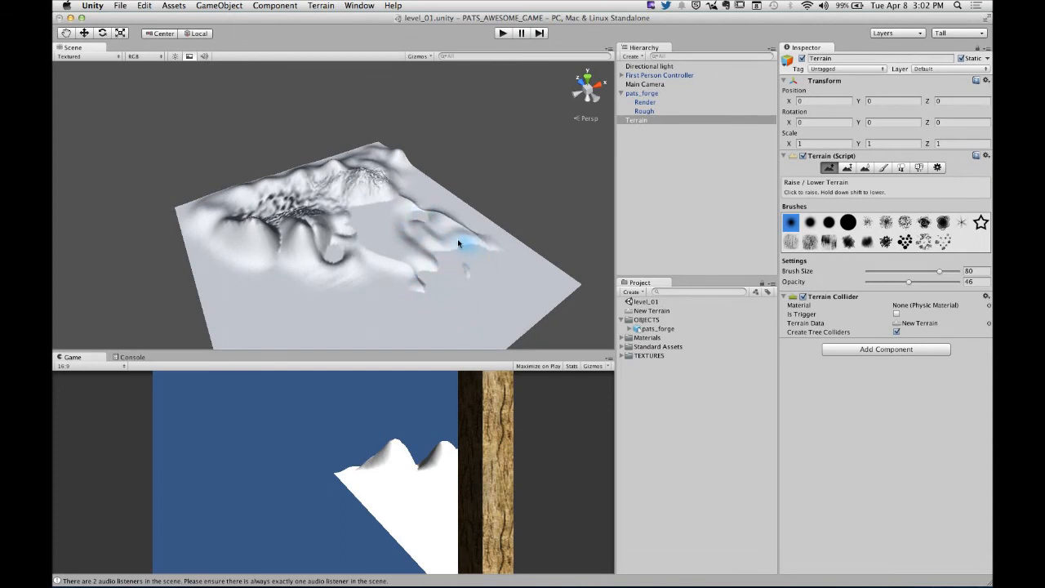
pyautogui.moveTo(443, 219)
pyautogui.keyDown('shift'); pyautogui.mouseDown()
pyautogui.moveTo(475, 237)
pyautogui.moveTo(493, 232)
pyautogui.moveTo(460, 282)
pyautogui.moveTo(427, 254)
pyautogui.mouseUp(); pyautogui.keyUp('shift')
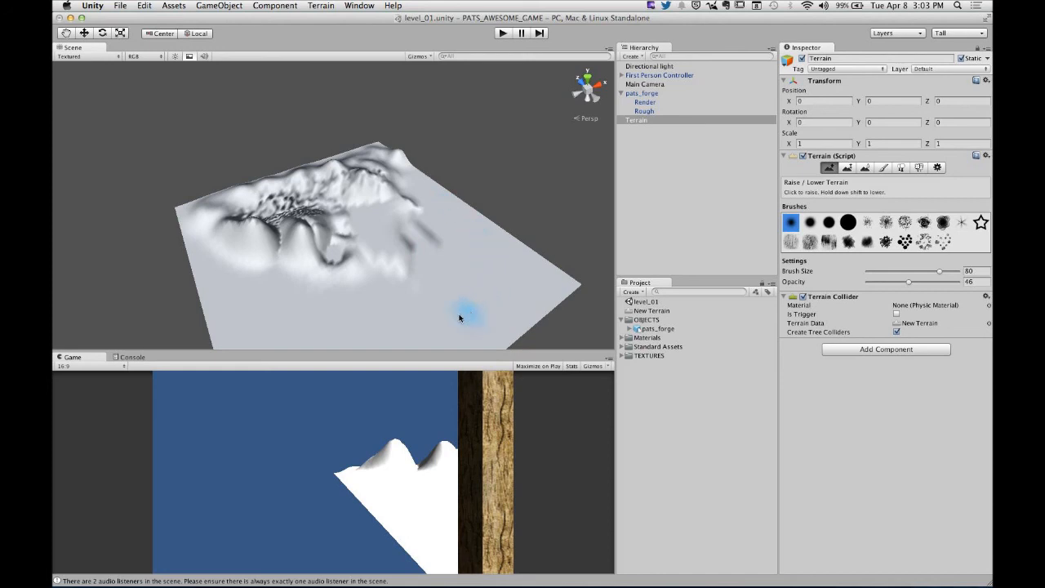
pyautogui.moveTo(402, 234)
pyautogui.mouseDown()
pyautogui.moveTo(380, 240)
pyautogui.moveTo(397, 261)
pyautogui.moveTo(389, 229)
pyautogui.moveTo(408, 235)
pyautogui.mouseUp()
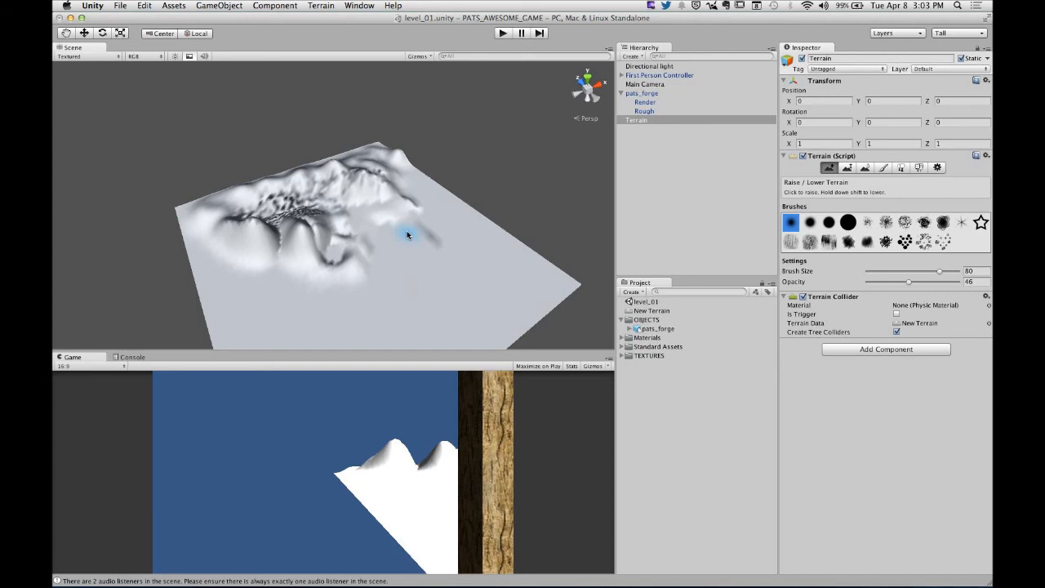
pyautogui.moveTo(407, 234)
pyautogui.keyDown('shift'); pyautogui.mouseDown()
pyautogui.moveTo(426, 238)
pyautogui.moveTo(400, 210)
pyautogui.moveTo(397, 249)
pyautogui.mouseUp(); pyautogui.keyUp('shift')
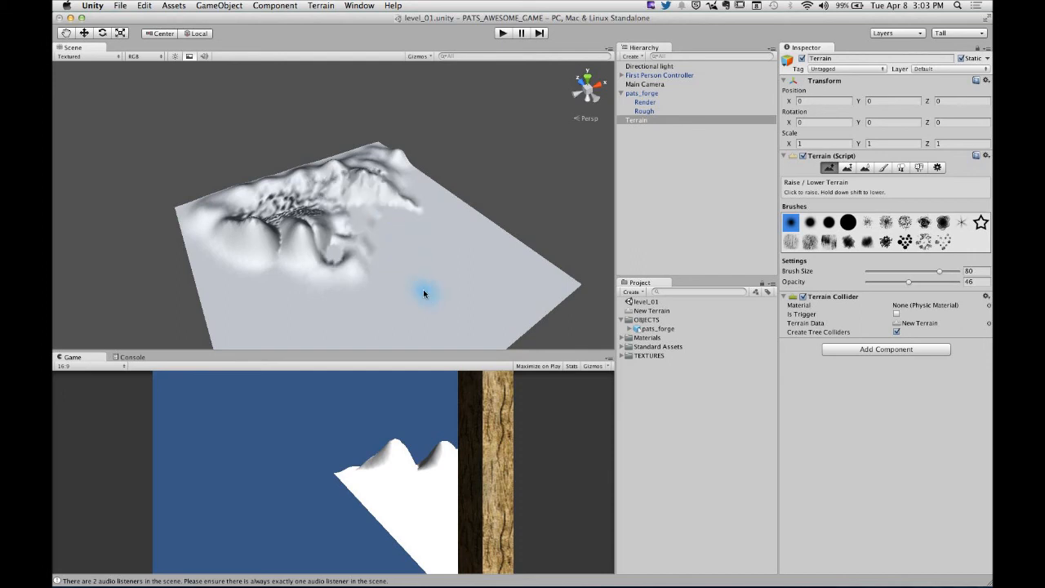
pyautogui.moveTo(455, 273)
pyautogui.keyDown('alt'); pyautogui.mouseDown()
pyautogui.moveTo(495, 188)
pyautogui.moveTo(404, 122)
pyautogui.mouseUp(); pyautogui.keyUp('alt')
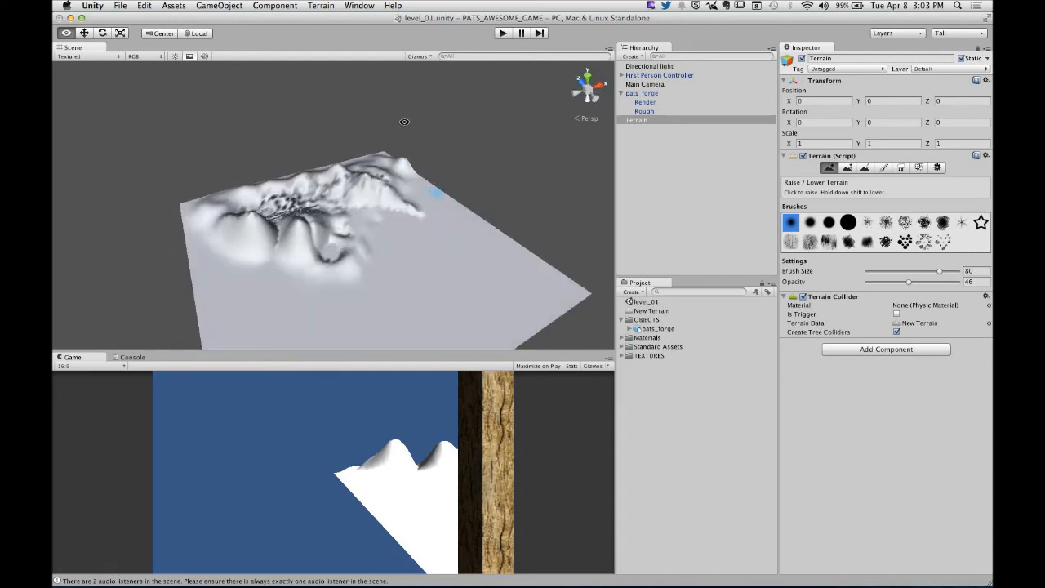
# - Flatten the terrain's whole heightmap at a height of 100 meters
pyautogui.click(321, 6)
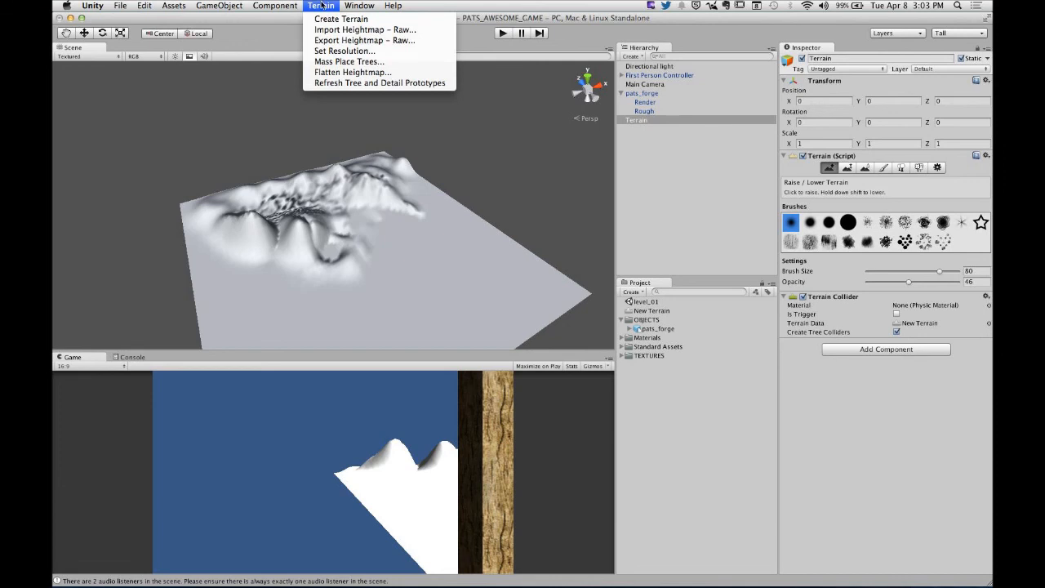
pyautogui.click(372, 75)
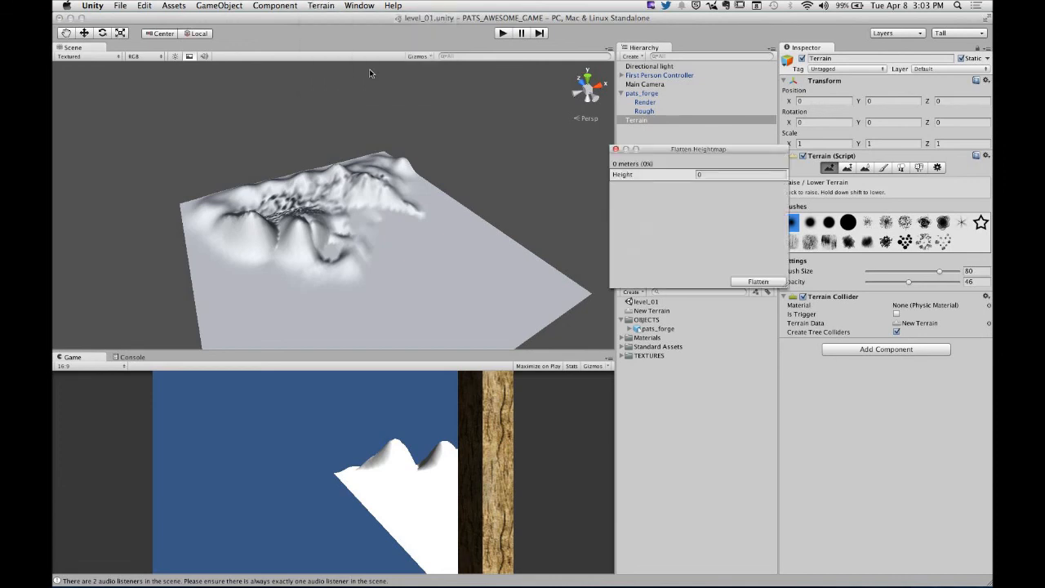
pyautogui.moveTo(663, 147); pyautogui.dragTo(508, 120)
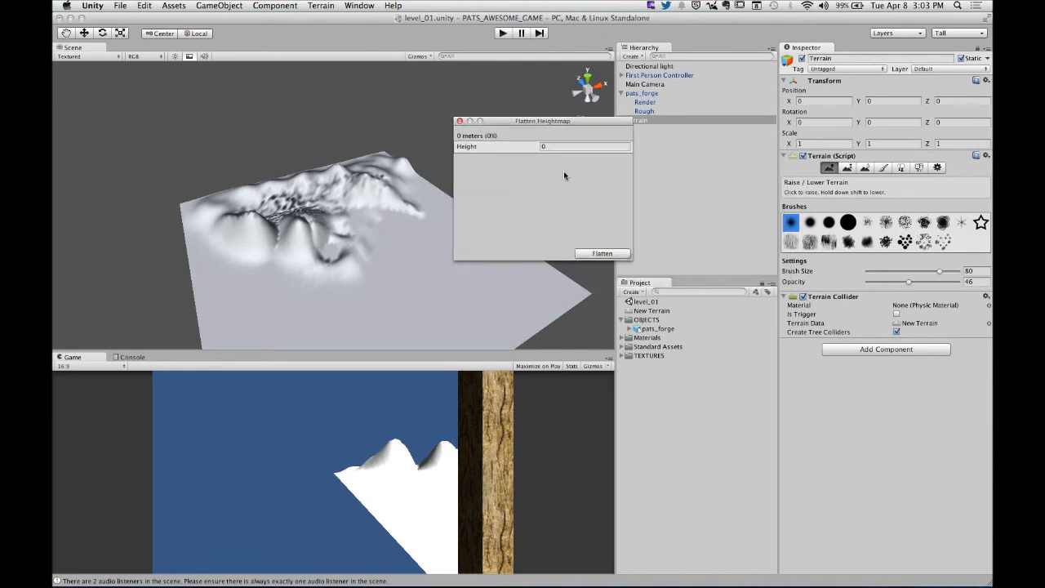
pyautogui.click(553, 147)
pyautogui.write('100')
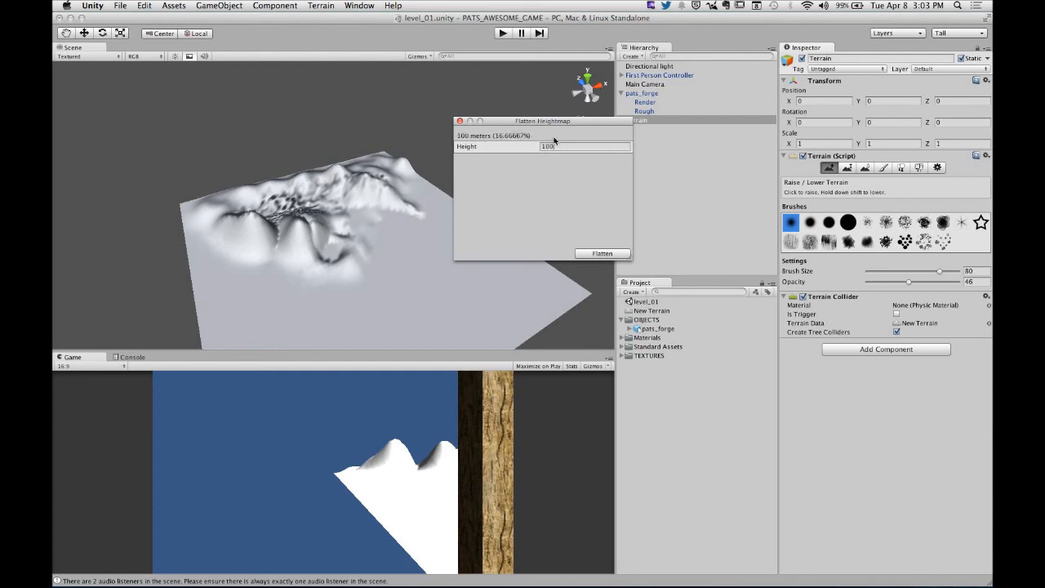
pyautogui.click(600, 254)
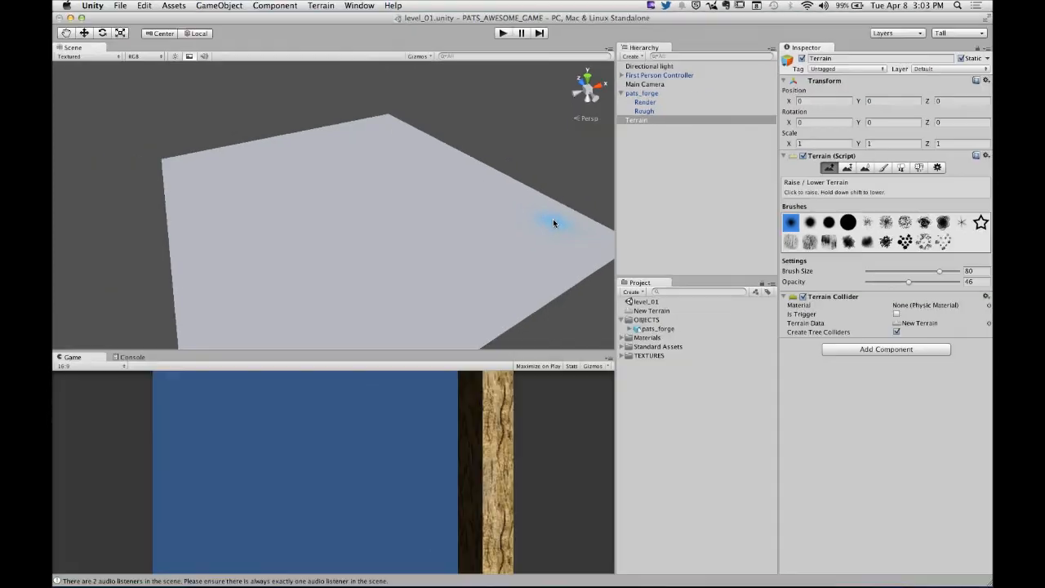
# - Sculpt a curved ridge and sunken areas near one corner of the flattened terrain to try raising and lowering
pyautogui.scroll(-3, 454, 237)
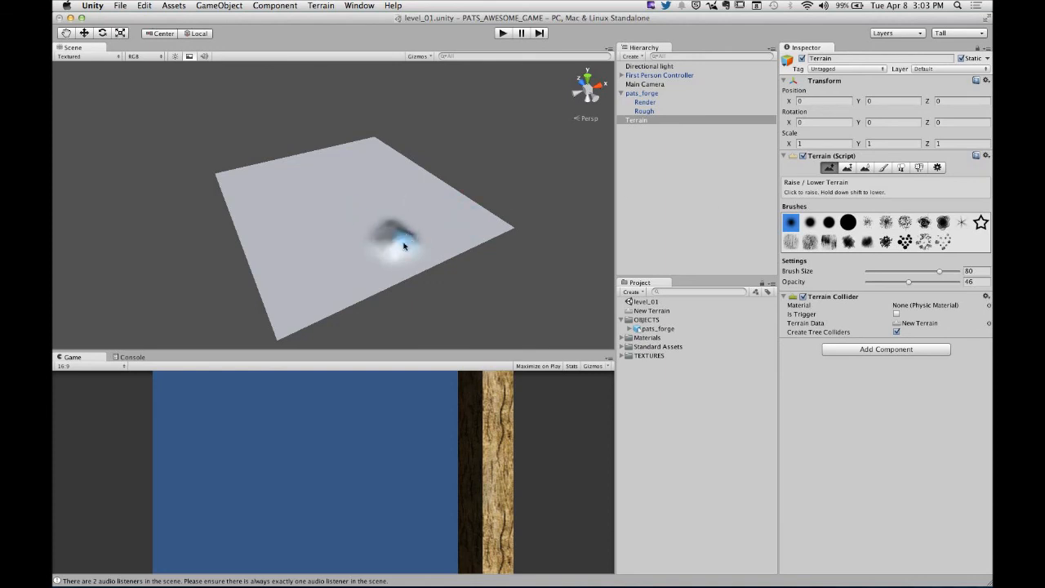
pyautogui.moveTo(403, 245)
pyautogui.mouseDown()
pyautogui.moveTo(457, 243)
pyautogui.moveTo(439, 222)
pyautogui.mouseUp()
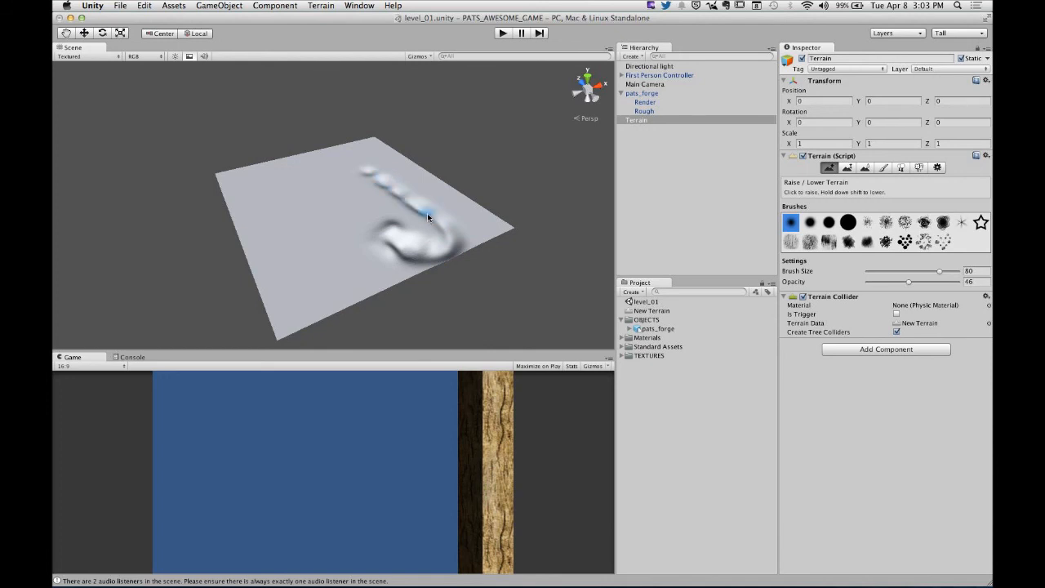
pyautogui.keyDown('alt'); pyautogui.moveTo(399, 244); pyautogui.dragTo(442, 219); pyautogui.keyUp('alt')
pyautogui.scroll(3, 444, 220)
pyautogui.scroll(3, 443, 218)
pyautogui.moveTo(458, 273)
pyautogui.mouseDown()
pyautogui.moveTo(510, 230)
pyautogui.moveTo(425, 171)
pyautogui.moveTo(470, 212)
pyautogui.mouseUp()
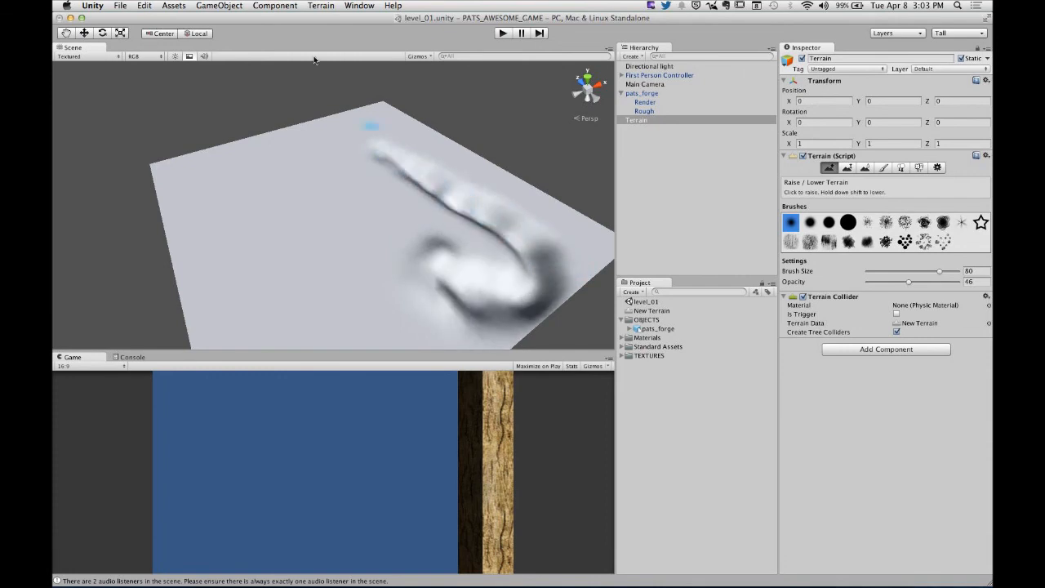
# - Flatten the heightmap to 100 meters again and sculpt a branching range of hills with a hollow beside it
pyautogui.click(321, 6)
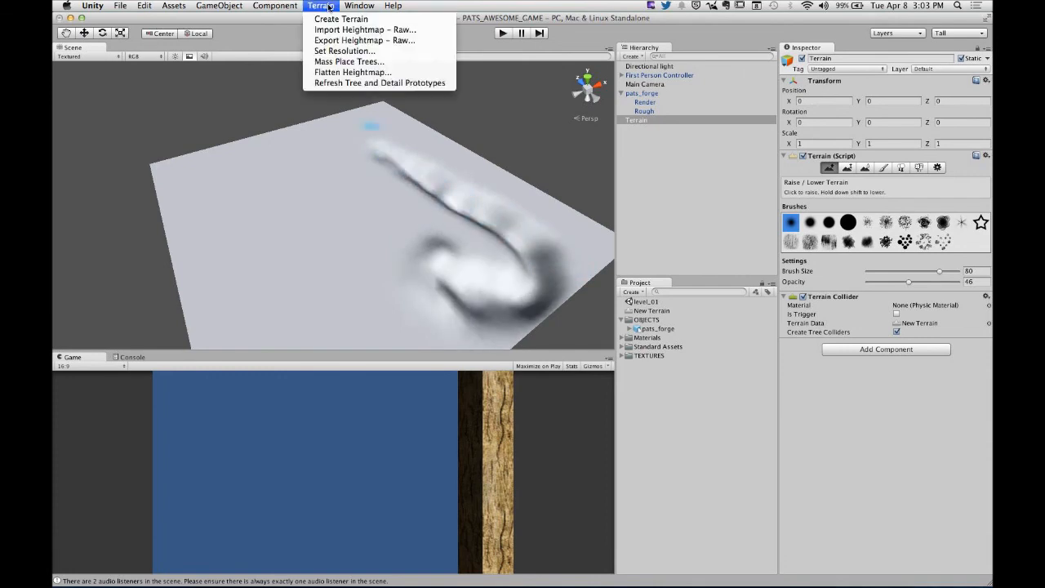
pyautogui.click(351, 72)
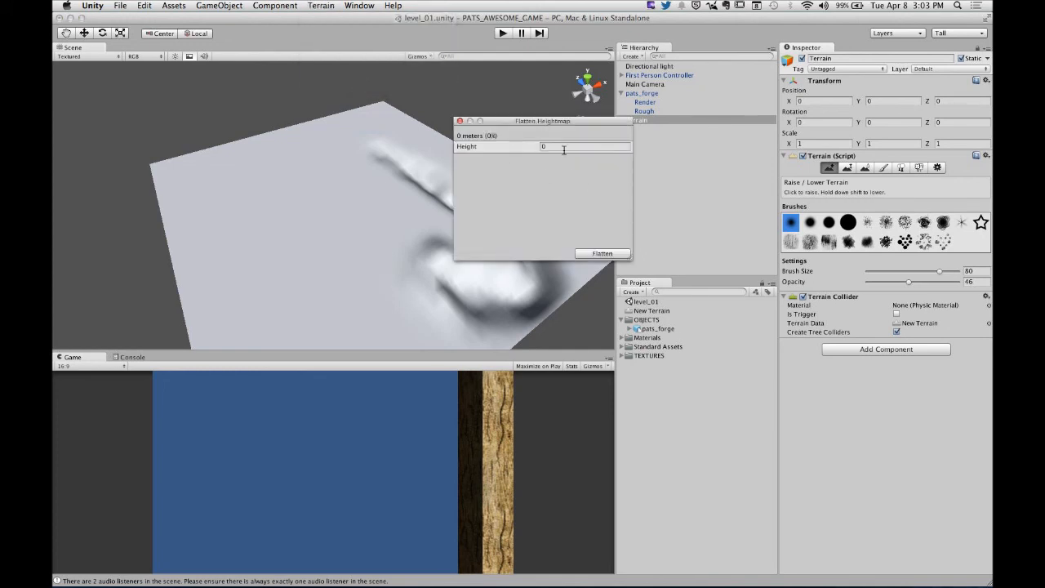
pyautogui.write('100')
pyautogui.click(603, 253)
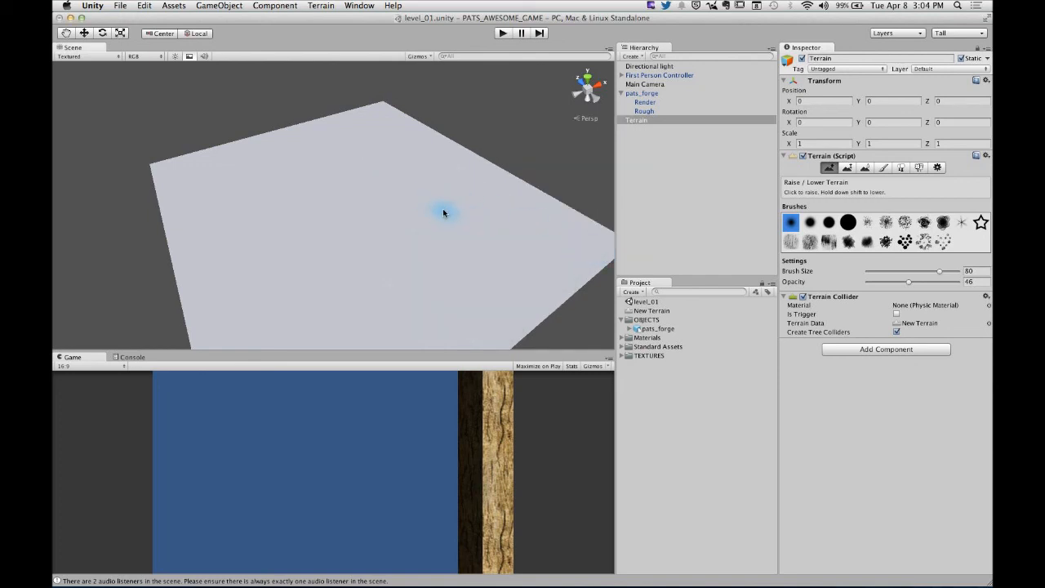
pyautogui.moveTo(402, 149)
pyautogui.mouseDown()
pyautogui.moveTo(485, 217)
pyautogui.moveTo(466, 191)
pyautogui.moveTo(490, 274)
pyautogui.moveTo(495, 247)
pyautogui.moveTo(338, 191)
pyautogui.moveTo(383, 204)
pyautogui.moveTo(367, 226)
pyautogui.moveTo(382, 240)
pyautogui.moveTo(338, 218)
pyautogui.moveTo(390, 191)
pyautogui.moveTo(421, 216)
pyautogui.moveTo(406, 216)
pyautogui.moveTo(369, 174)
pyautogui.moveTo(397, 210)
pyautogui.moveTo(395, 189)
pyautogui.moveTo(377, 182)
pyautogui.moveTo(408, 225)
pyautogui.moveTo(350, 226)
pyautogui.moveTo(362, 210)
pyautogui.moveTo(417, 213)
pyautogui.moveTo(364, 206)
pyautogui.moveTo(400, 205)
pyautogui.moveTo(460, 247)
pyautogui.moveTo(310, 208)
pyautogui.moveTo(447, 230)
pyautogui.moveTo(338, 226)
pyautogui.moveTo(289, 240)
pyautogui.mouseUp()
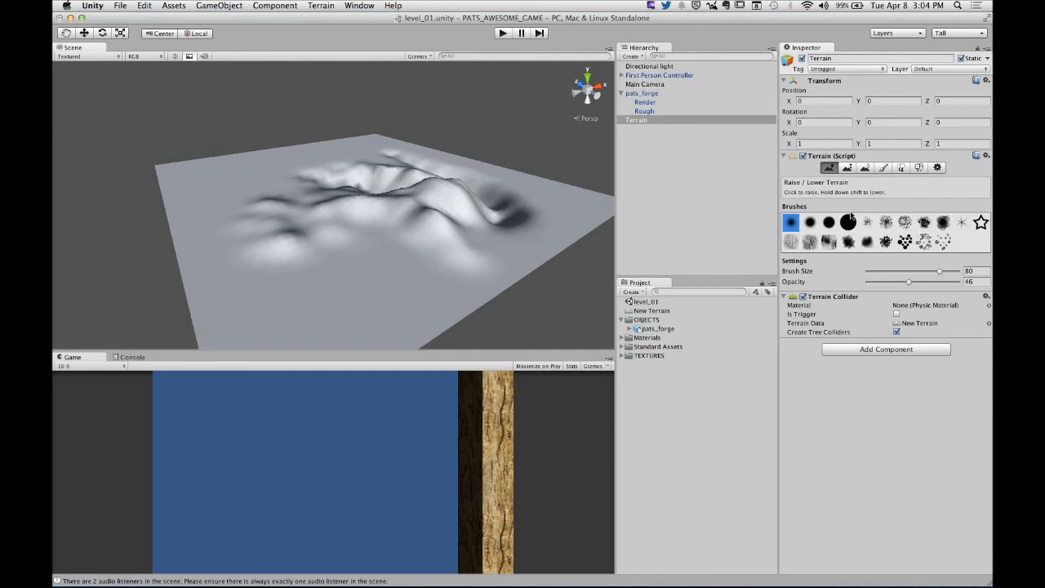
# - Deselect the terrain, collapse the OBJECTS folder and check the contents of the Standard Assets folder
pyautogui.click(709, 390)
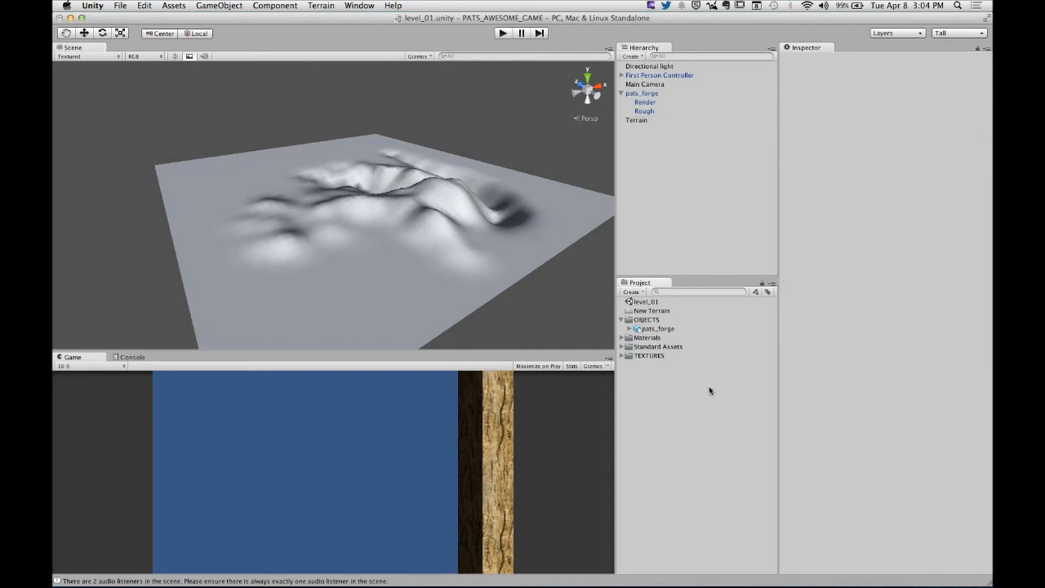
pyautogui.click(623, 320)
pyautogui.click(623, 338)
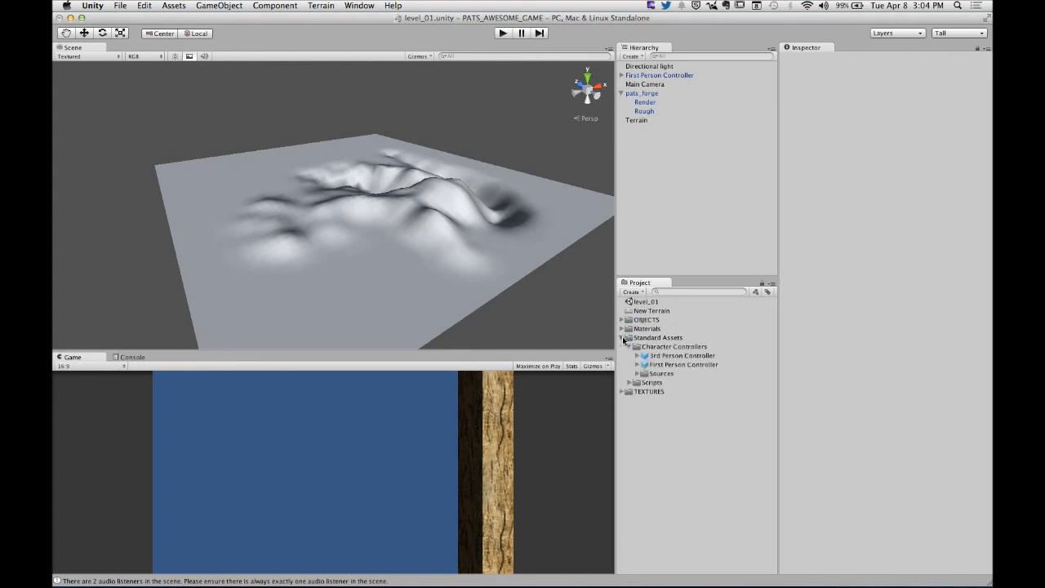
pyautogui.click(623, 338)
# - Import the full Terrain Assets package, with its grass, terrain textures and palm tree, into the project
pyautogui.click(633, 293)
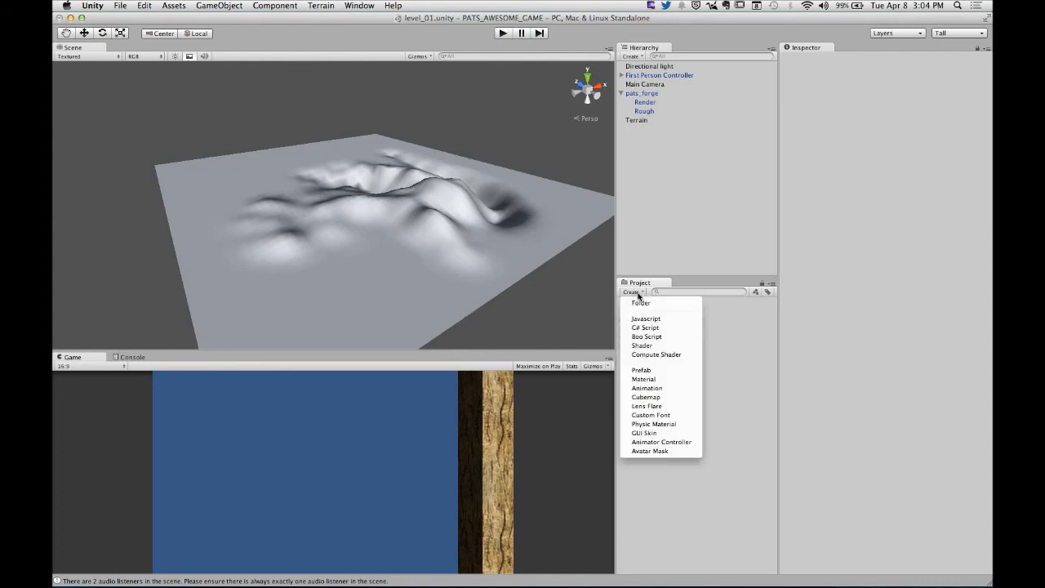
pyautogui.click(782, 418)
pyautogui.rightClick(645, 390)
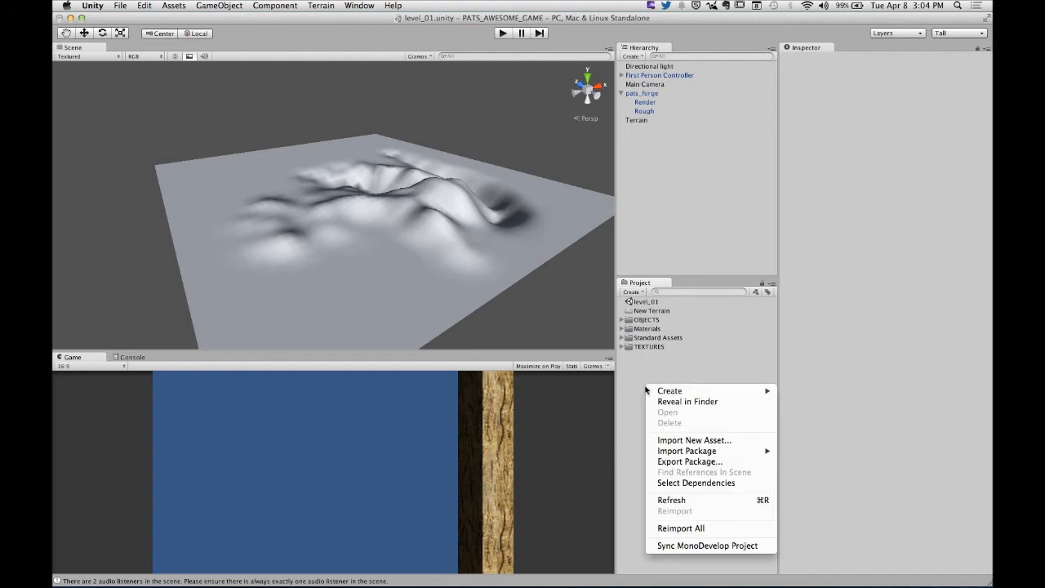
pyautogui.moveTo(718, 450)
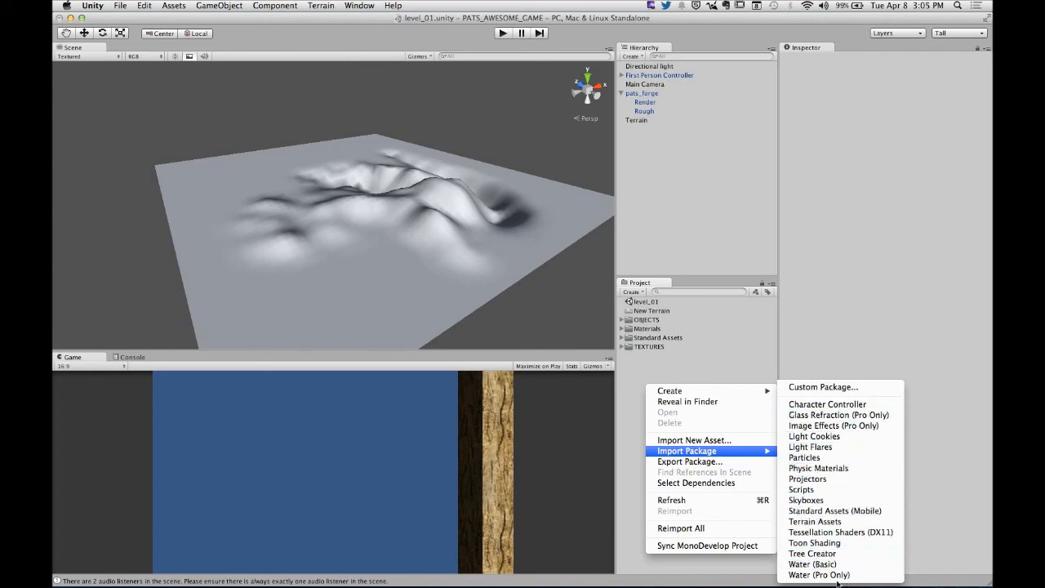
pyautogui.click(816, 522)
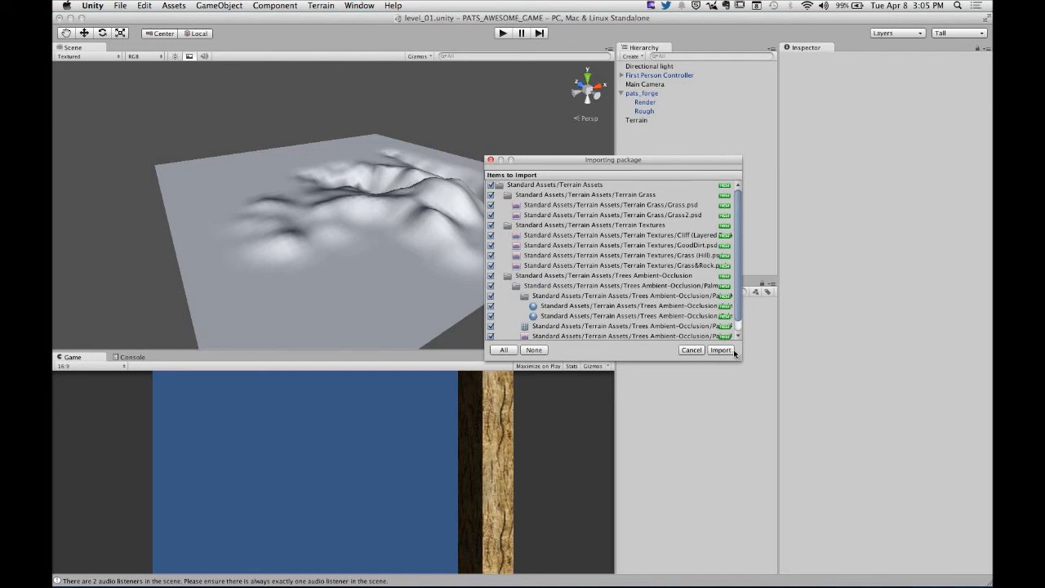
pyautogui.moveTo(740, 357); pyautogui.dragTo(760, 447)
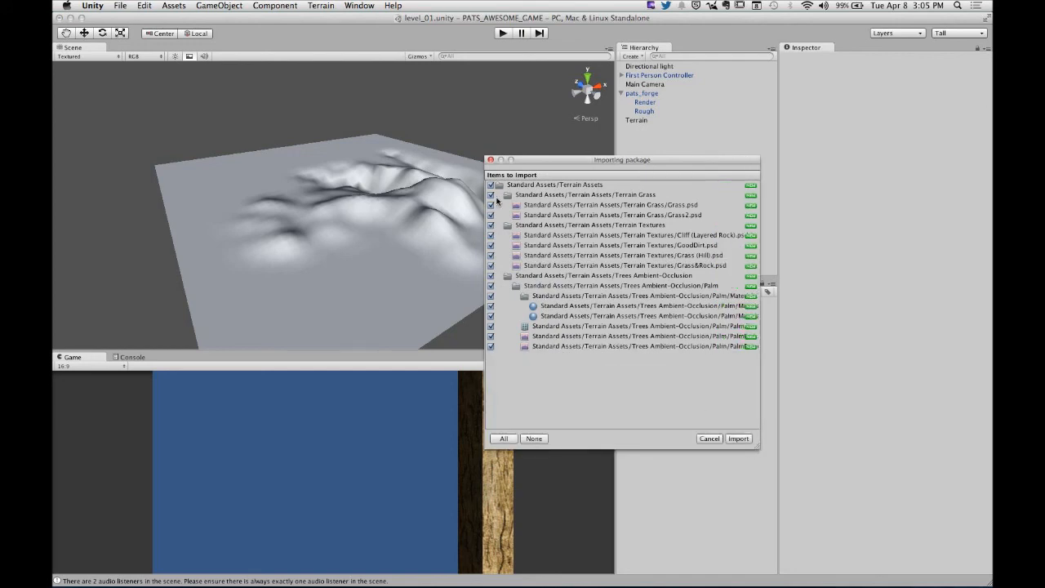
pyautogui.click(737, 438)
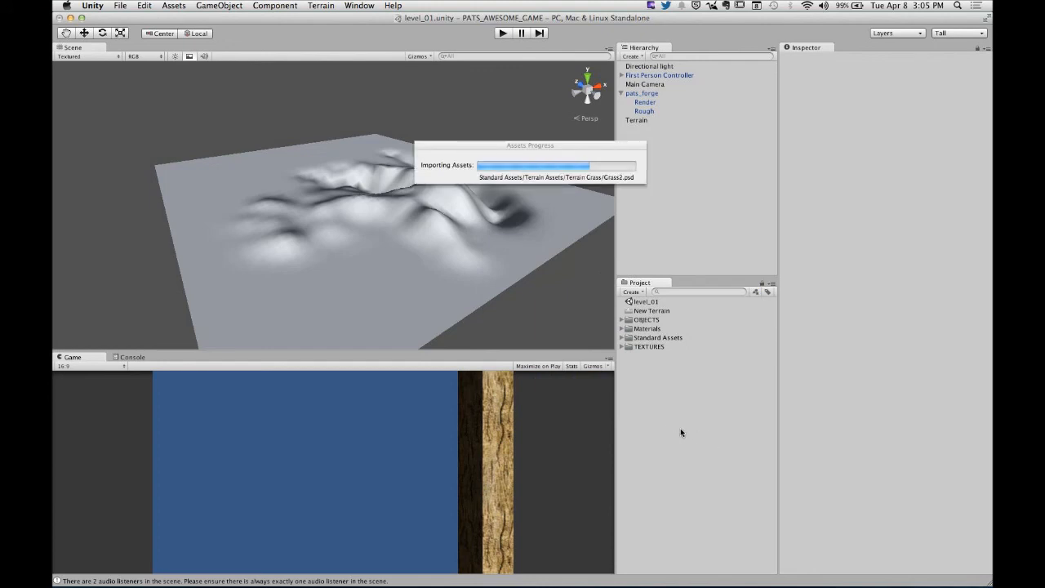
# - Examine the grass, texture and tree subfolders of Terrain Assets inside Standard Assets, and collapse the folder again
pyautogui.click(621, 337)
pyautogui.click(629, 347)
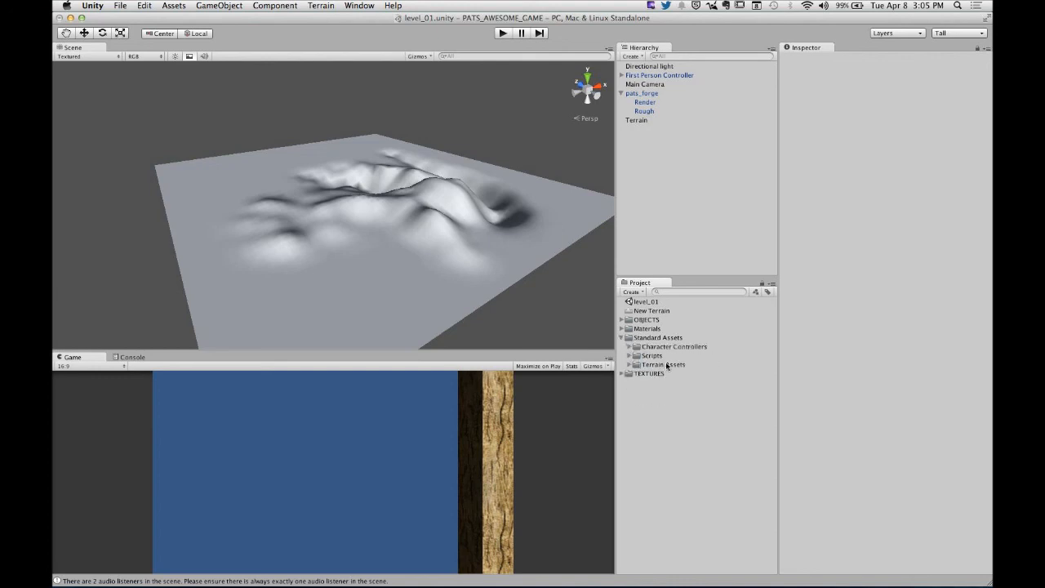
pyautogui.click(666, 365)
pyautogui.click(629, 365)
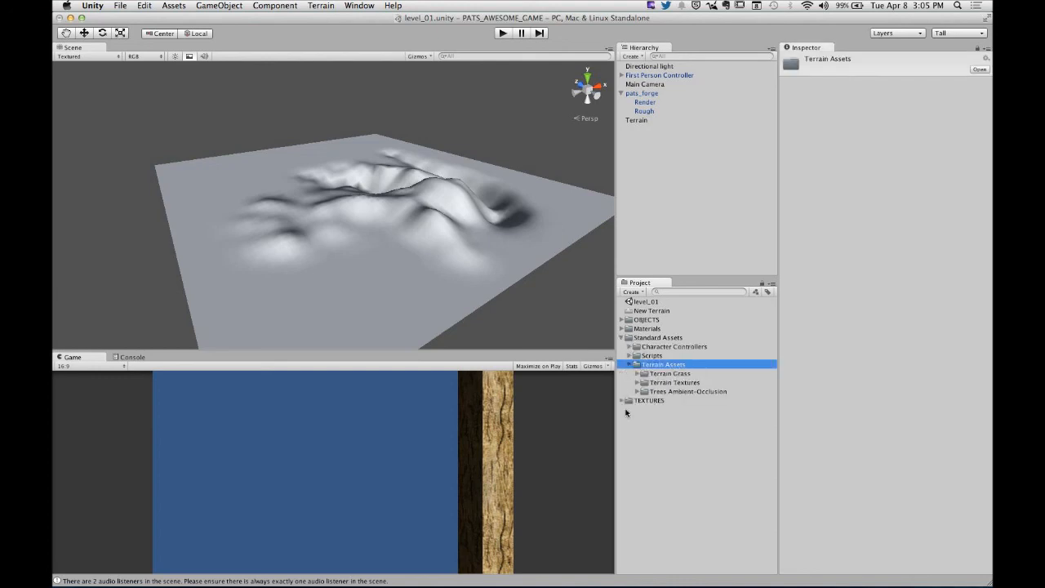
pyautogui.click(637, 374)
pyautogui.click(638, 382)
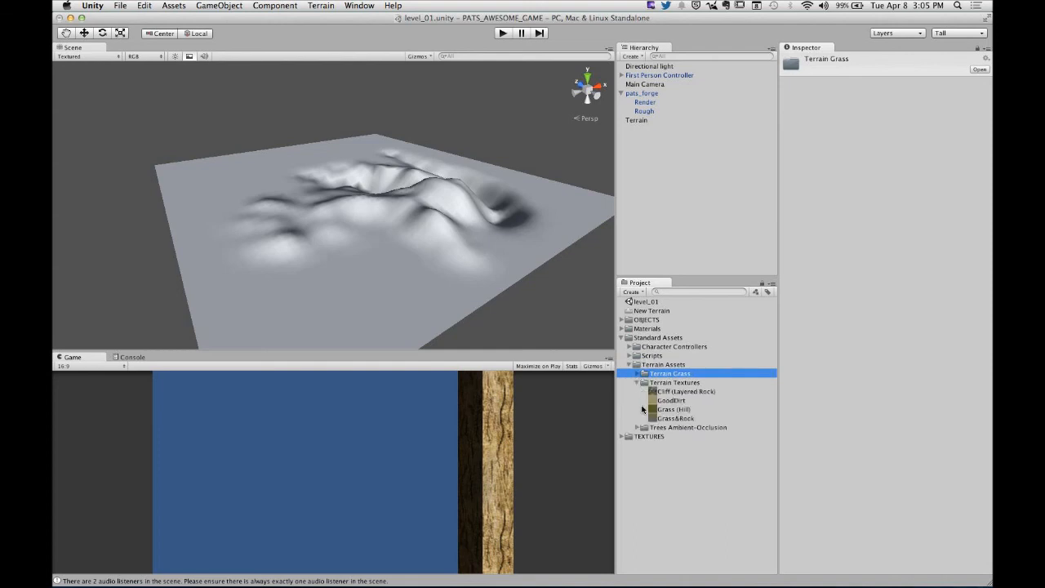
pyautogui.click(638, 428)
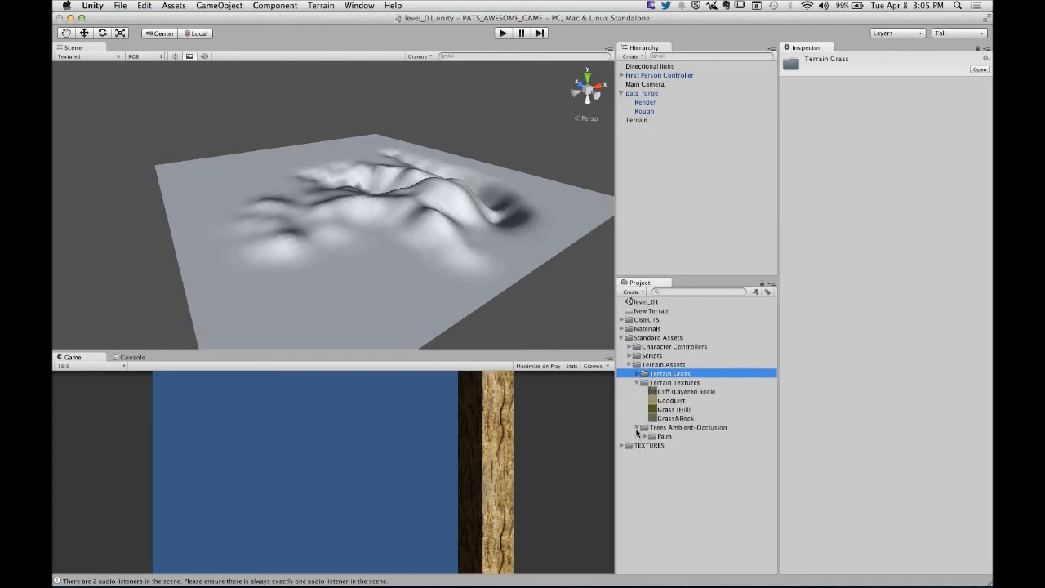
pyautogui.click(637, 428)
pyautogui.click(629, 365)
pyautogui.click(659, 455)
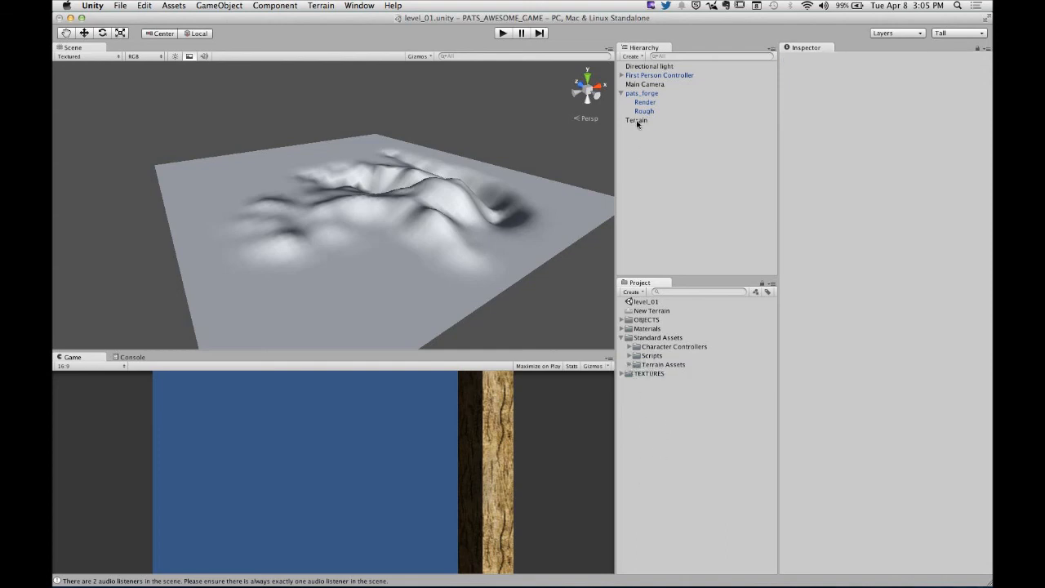
# - Add the GoodDirt texture to the terrain as its first paint texture, without a normal map
pyautogui.click(636, 120)
pyautogui.click(882, 168)
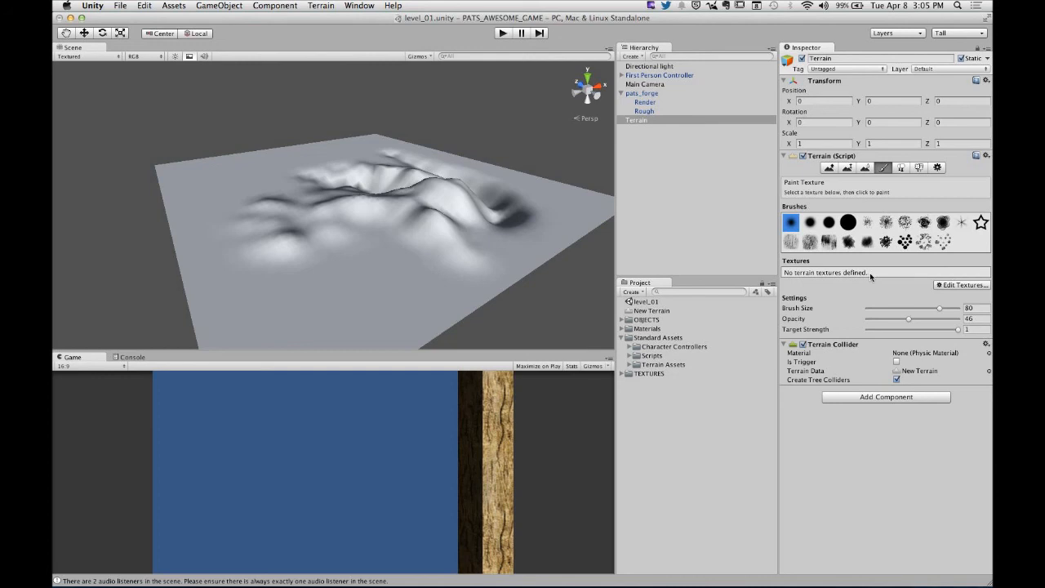
pyautogui.click(970, 286)
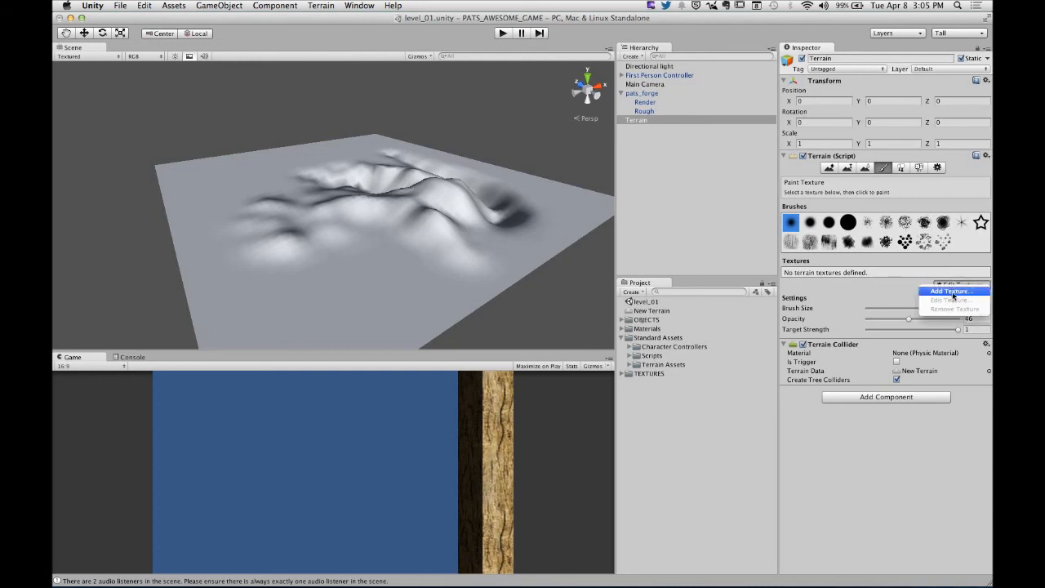
pyautogui.click(950, 292)
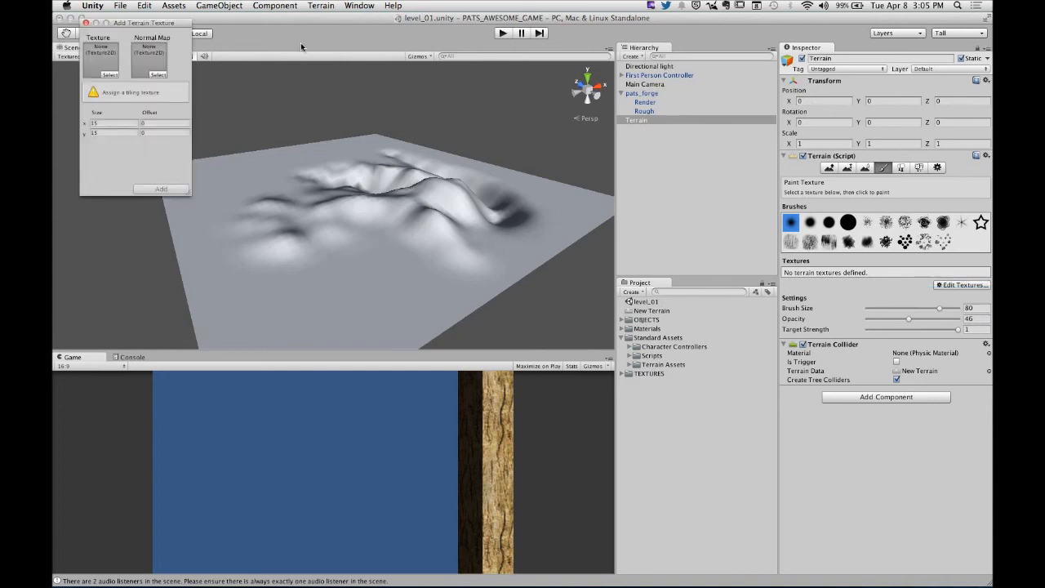
pyautogui.moveTo(135, 25); pyautogui.dragTo(547, 110)
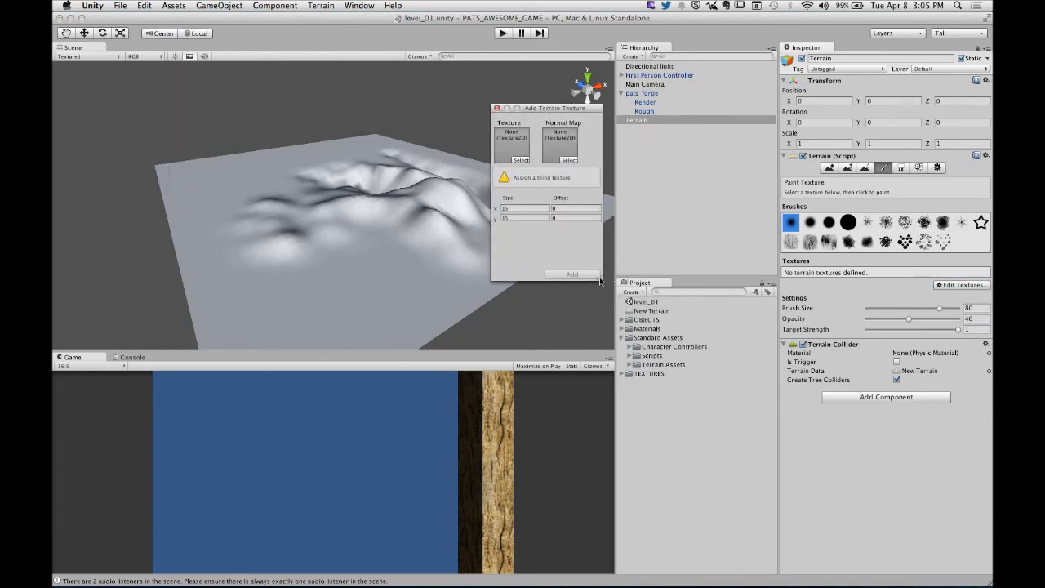
pyautogui.moveTo(600, 281); pyautogui.dragTo(704, 353)
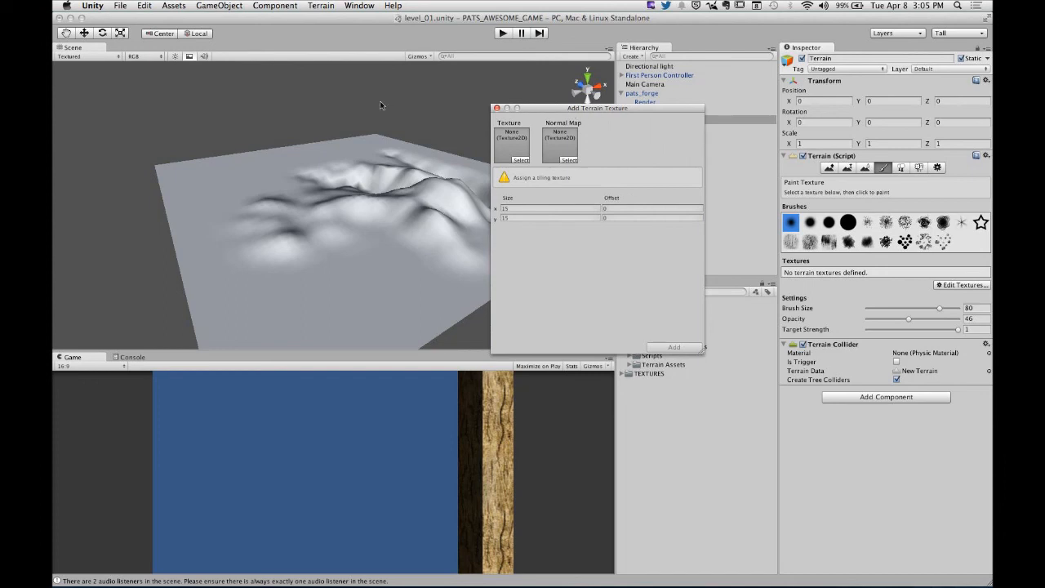
pyautogui.click(521, 160)
pyautogui.moveTo(769, 193); pyautogui.dragTo(626, 199)
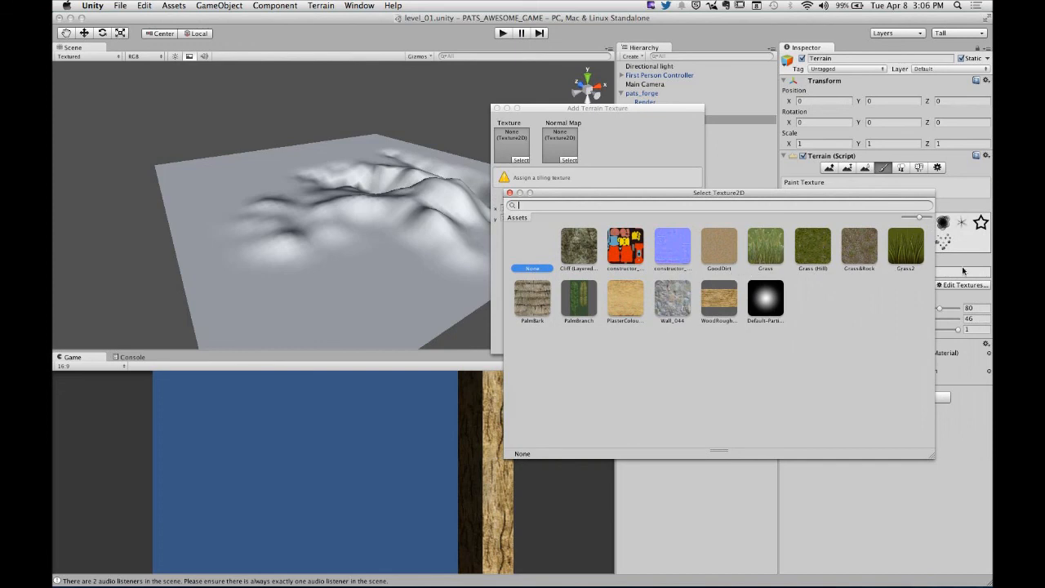
pyautogui.click(718, 257)
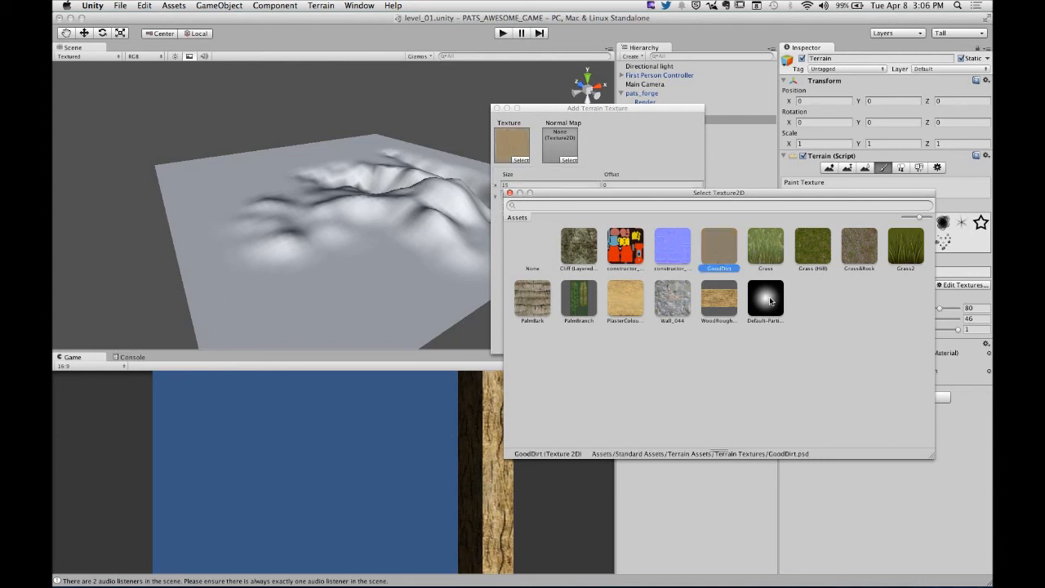
pyautogui.click(510, 193)
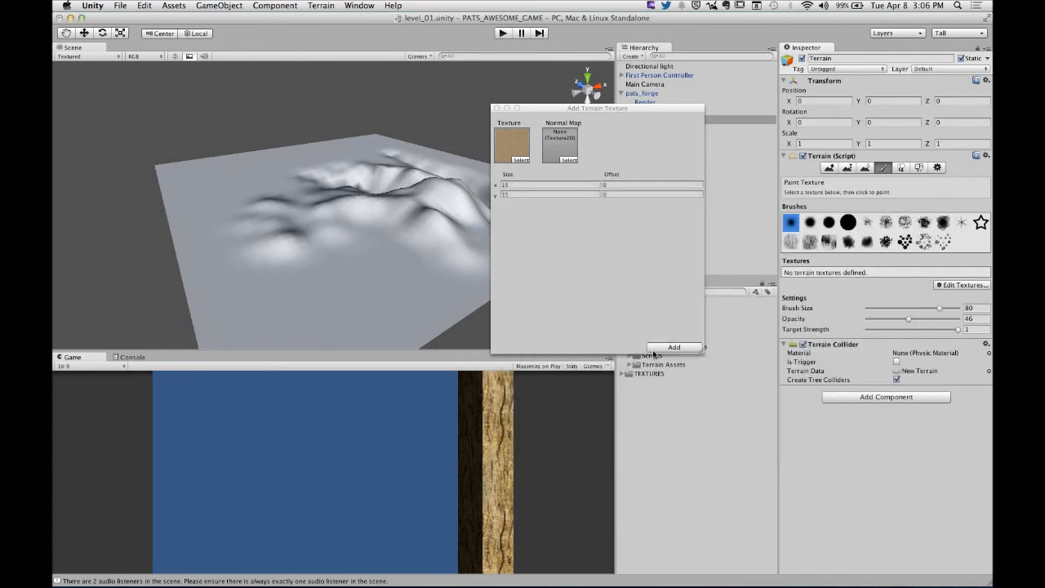
pyautogui.click(675, 347)
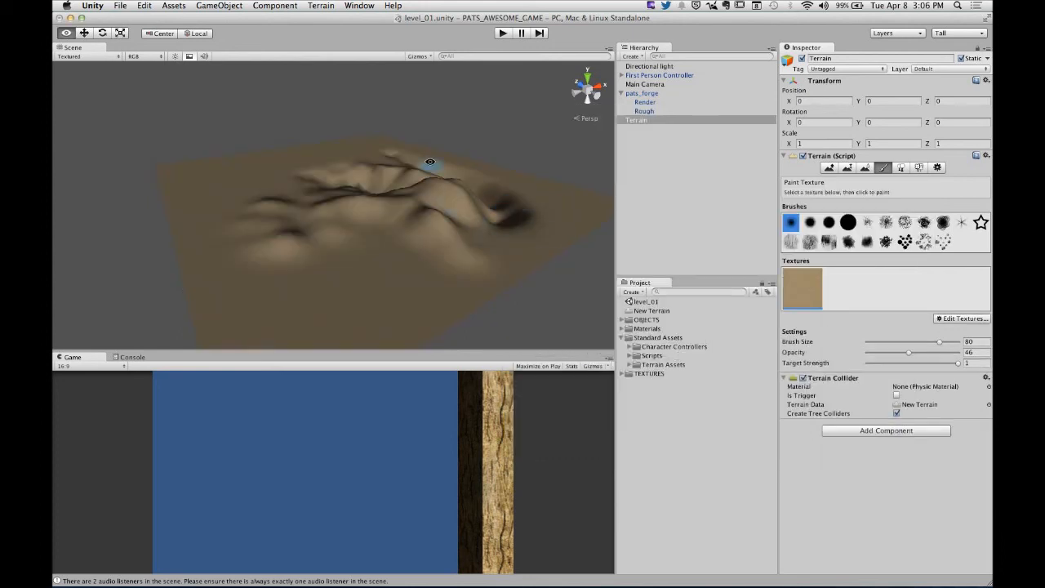
# - Move the First Person Controller onto the flat ground near the terrain's corner, at about X 104, Y 101, Z 49
pyautogui.keyDown('alt'); pyautogui.moveTo(427, 163); pyautogui.dragTo(427, 275); pyautogui.keyUp('alt')
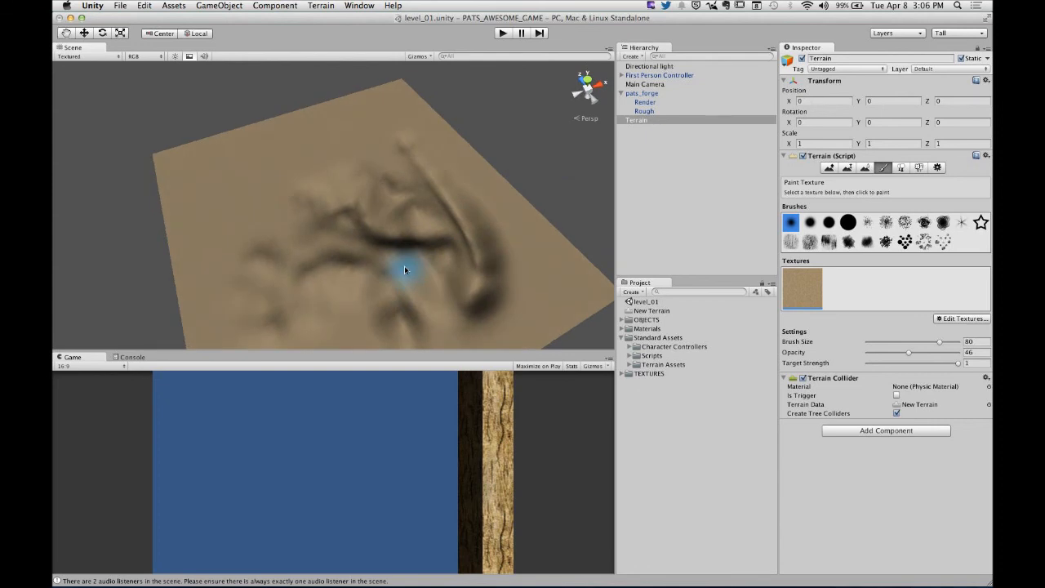
pyautogui.scroll(10, 404, 269)
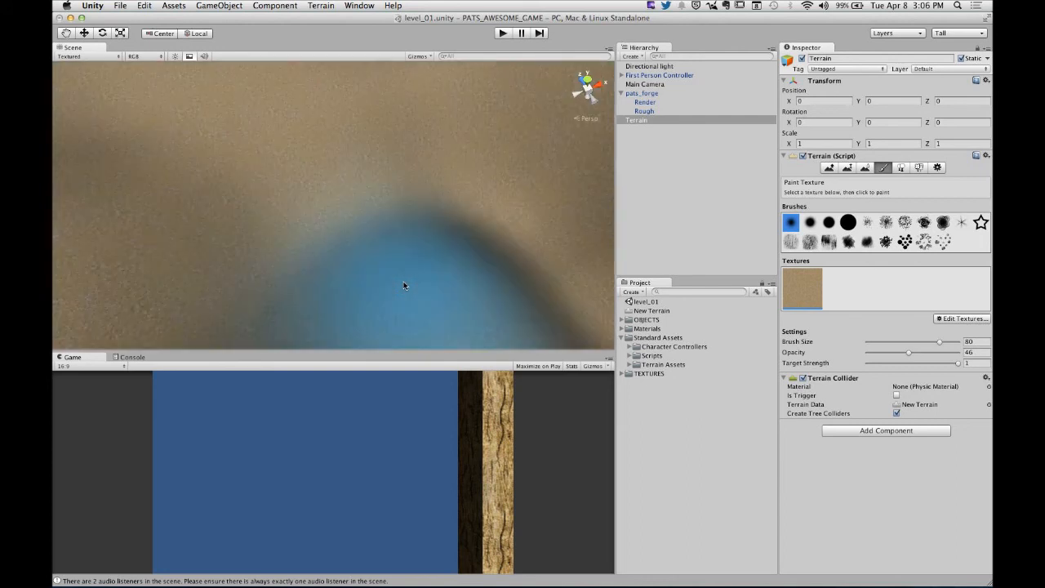
pyautogui.moveTo(400, 274)
pyautogui.keyDown('alt'); pyautogui.mouseDown()
pyautogui.moveTo(383, 158)
pyautogui.moveTo(508, 66)
pyautogui.moveTo(479, 201)
pyautogui.moveTo(366, 148)
pyautogui.moveTo(449, 223)
pyautogui.moveTo(427, 168)
pyautogui.mouseUp(); pyautogui.keyUp('alt')
pyautogui.scroll(-10, 478, 201)
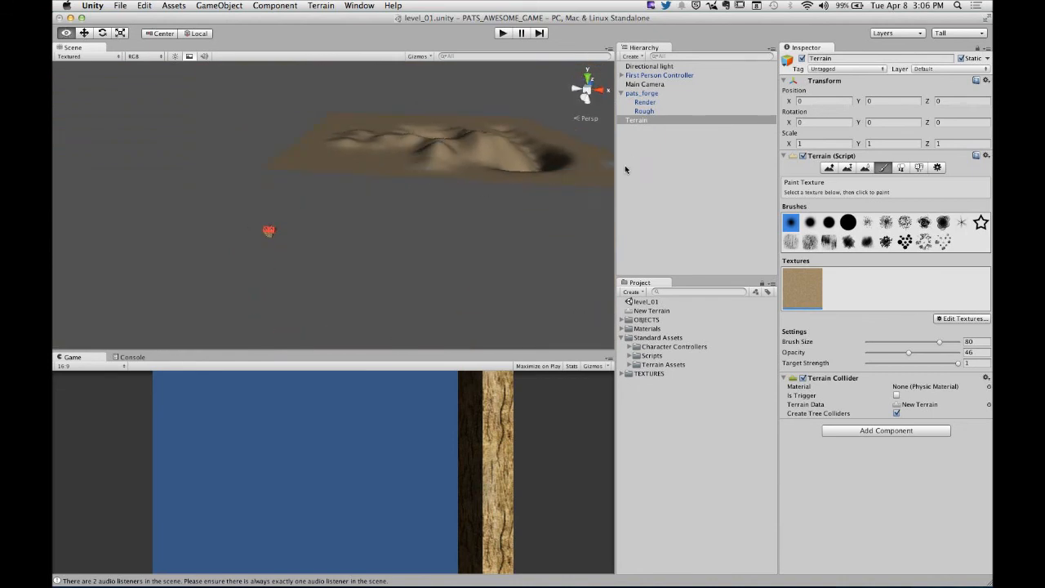
pyautogui.click(657, 75)
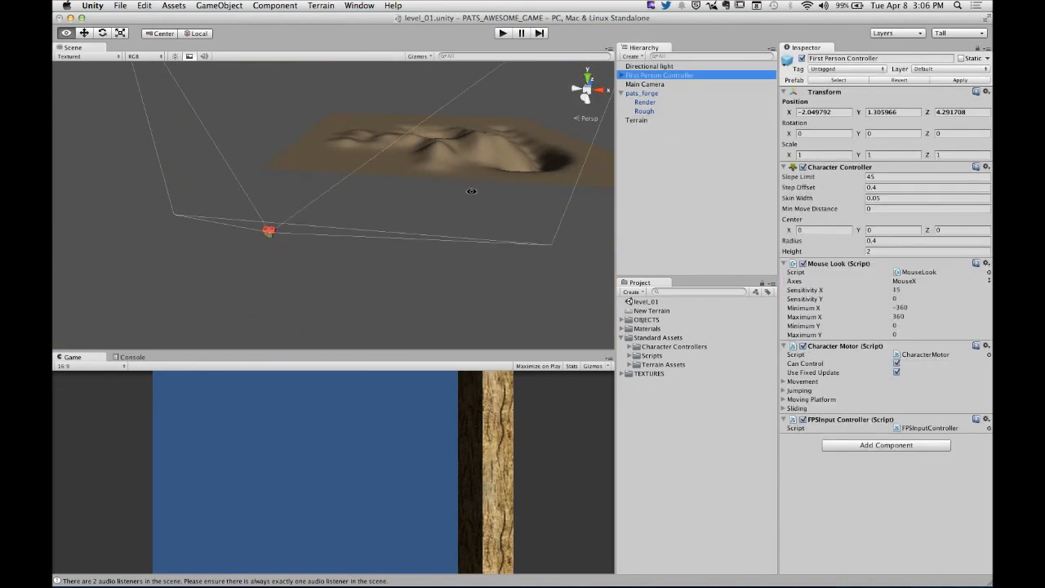
pyautogui.keyDown('alt'); pyautogui.moveTo(506, 204); pyautogui.dragTo(436, 216); pyautogui.keyUp('alt')
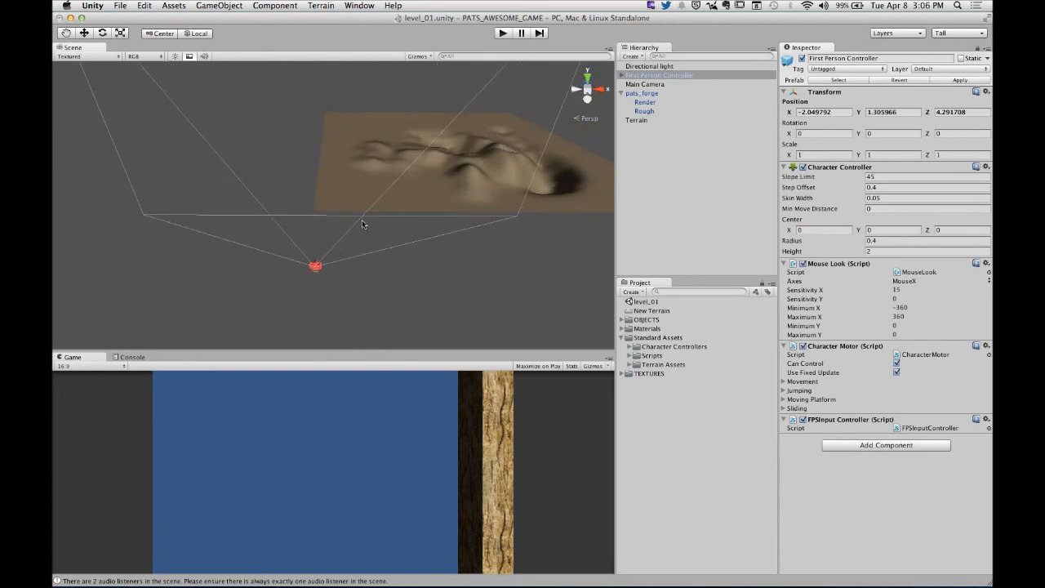
pyautogui.press('w')
pyautogui.keyDown('alt'); pyautogui.moveTo(317, 234); pyautogui.dragTo(268, 160); pyautogui.keyUp('alt')
pyautogui.moveTo(196, 155); pyautogui.dragTo(238, 135)
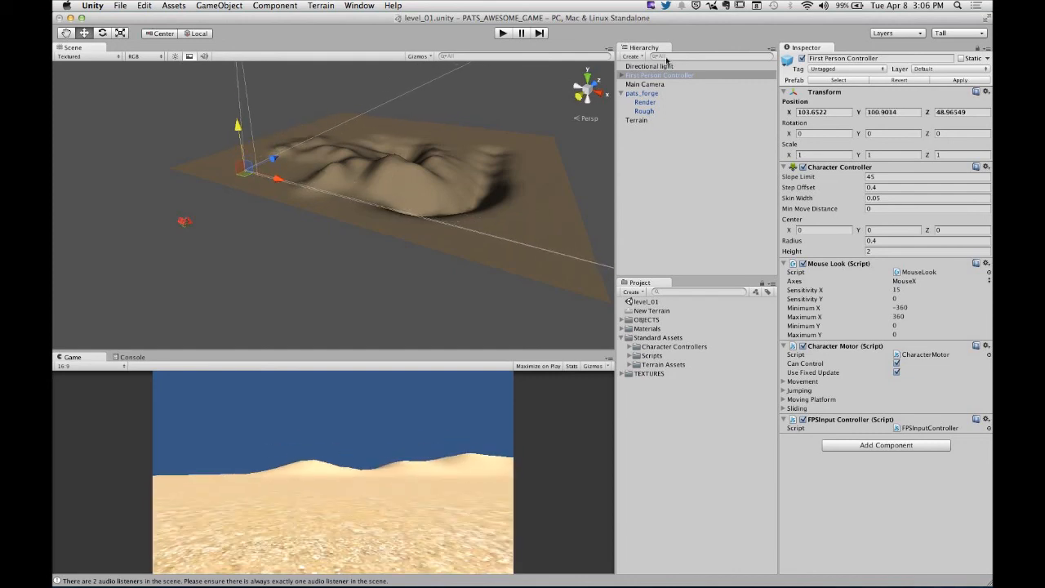
# - Play-test the scene by walking and looking around on the dirt-covered terrain, and stop the game
pyautogui.click(503, 33)
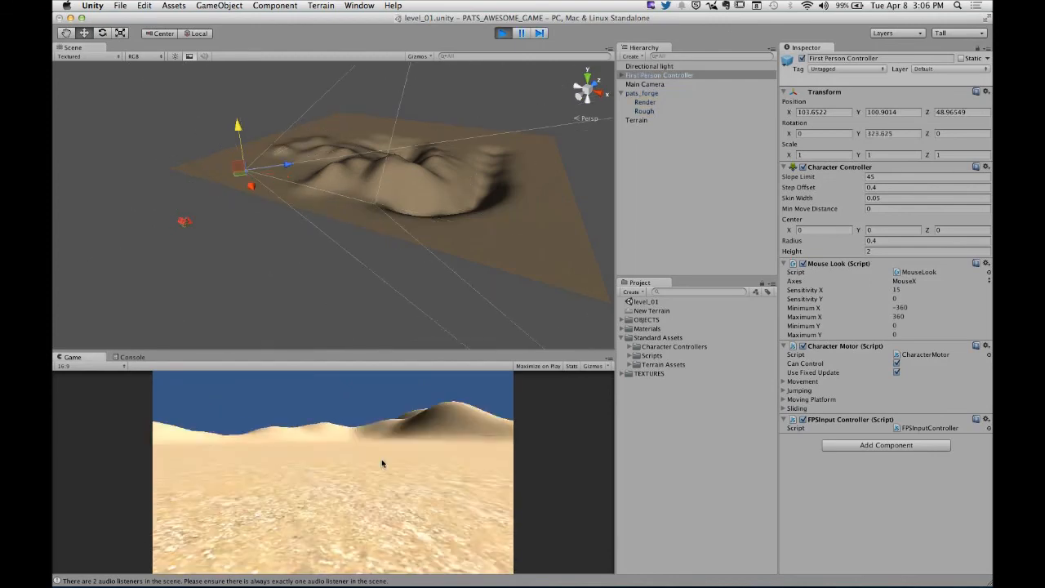
pyautogui.press('w')
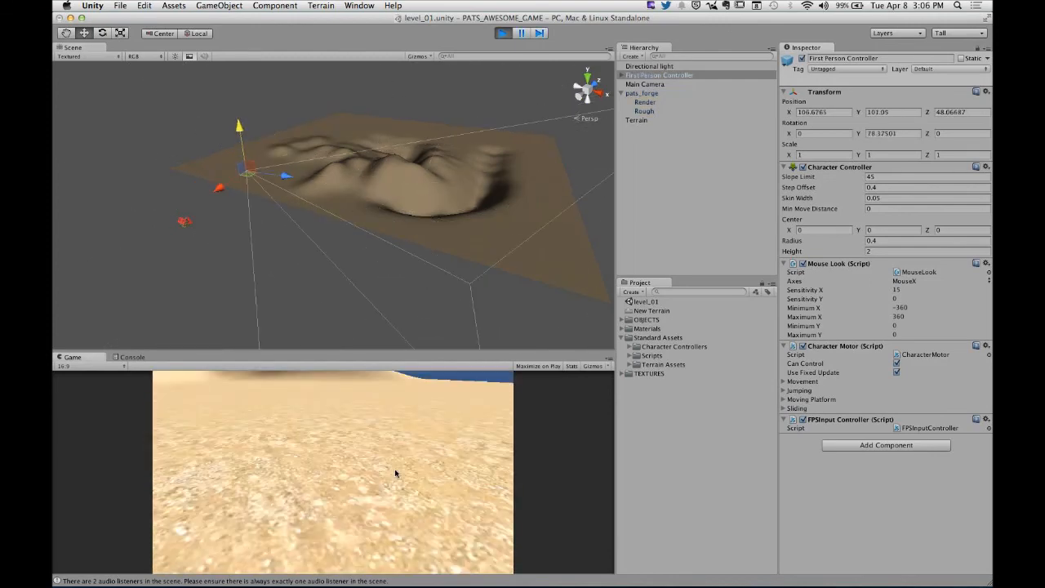
pyautogui.press('w')
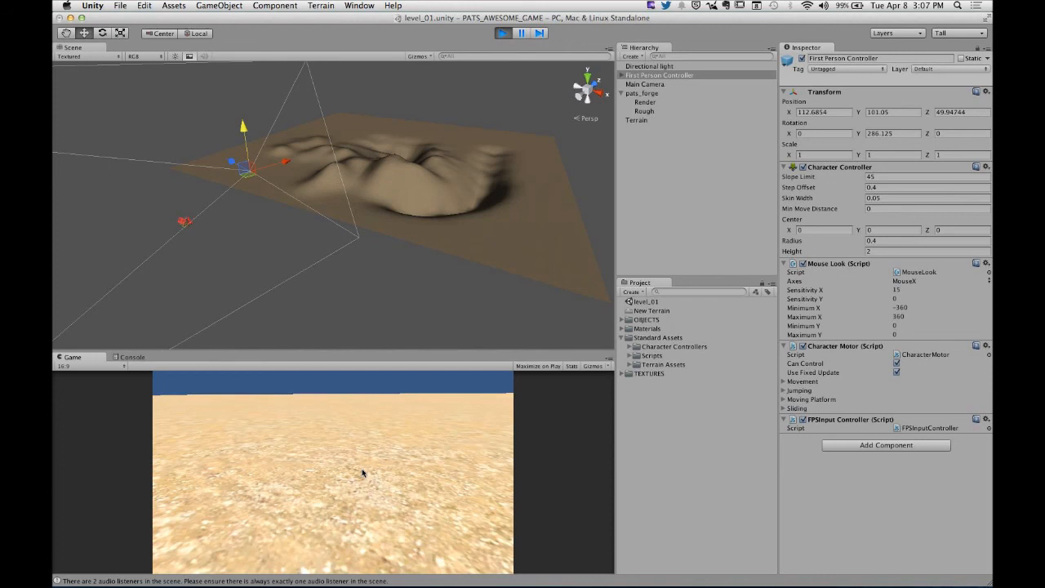
pyautogui.press('super+p')
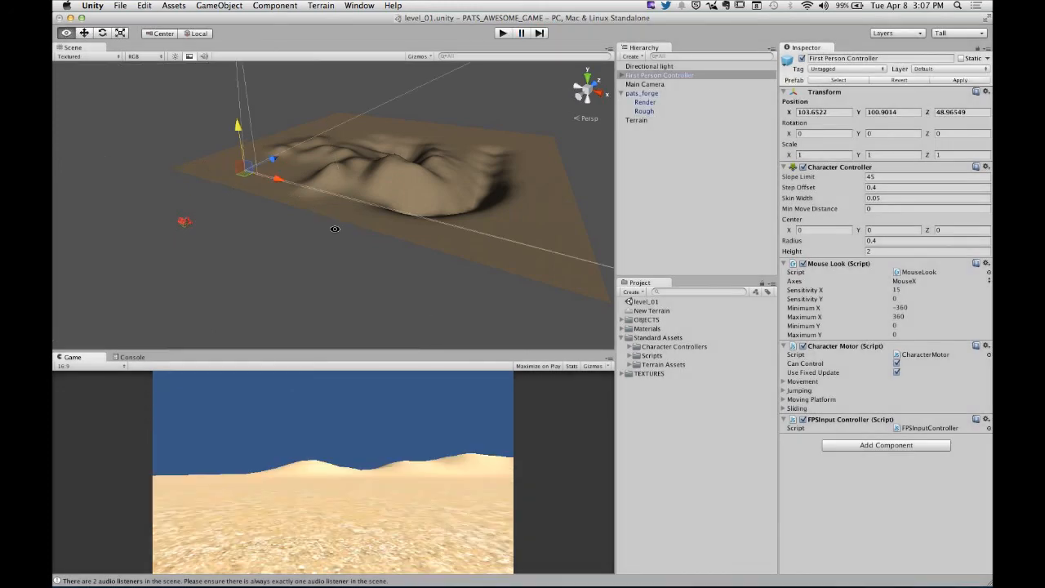
# - Add the Grass (Hill) texture to the Terrain as its second paint texture, without a normal map
pyautogui.keyDown('alt'); pyautogui.moveTo(334, 227); pyautogui.dragTo(515, 269); pyautogui.keyUp('alt')
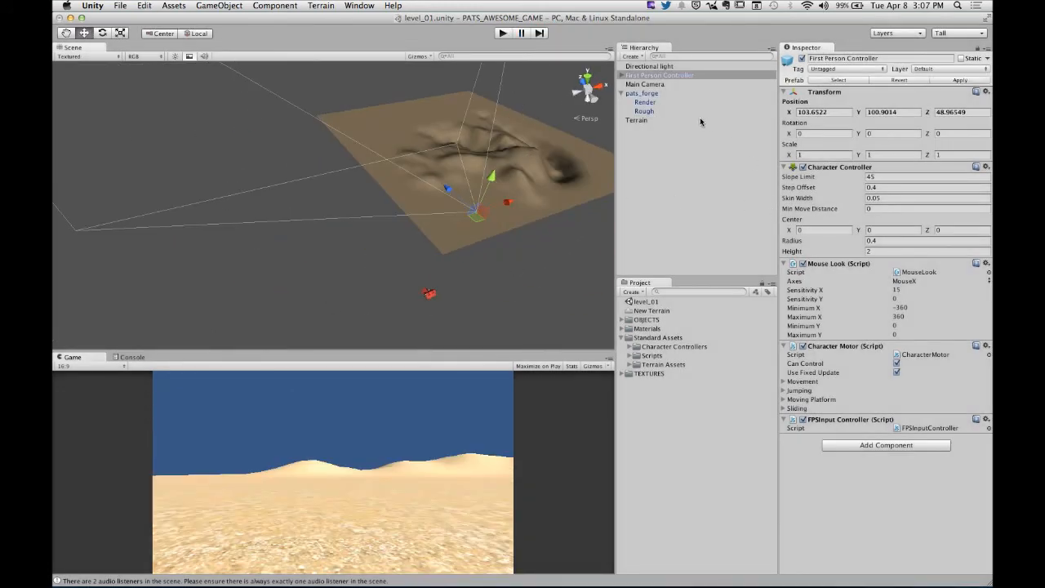
pyautogui.click(640, 121)
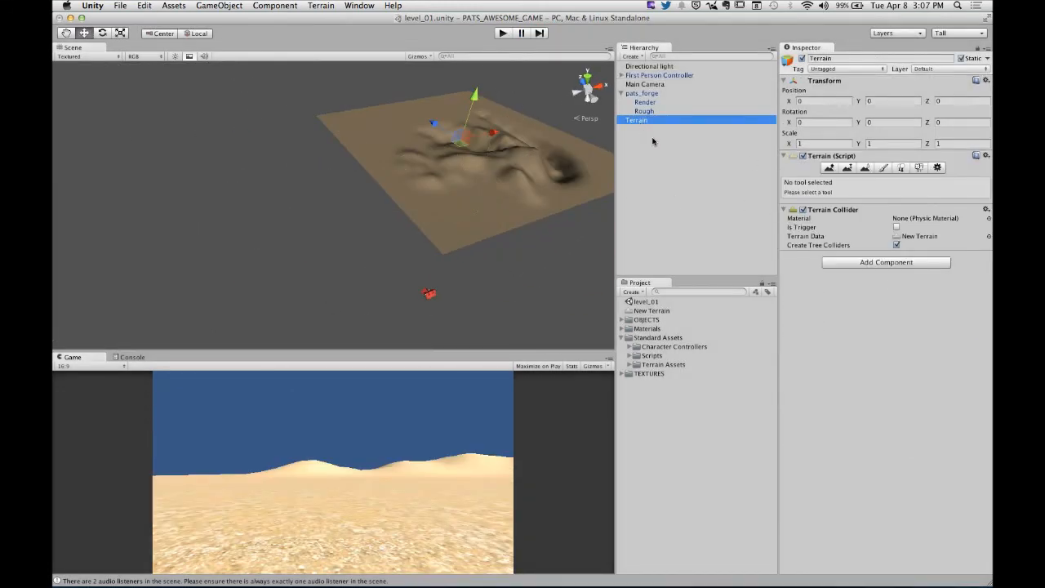
pyautogui.click(882, 169)
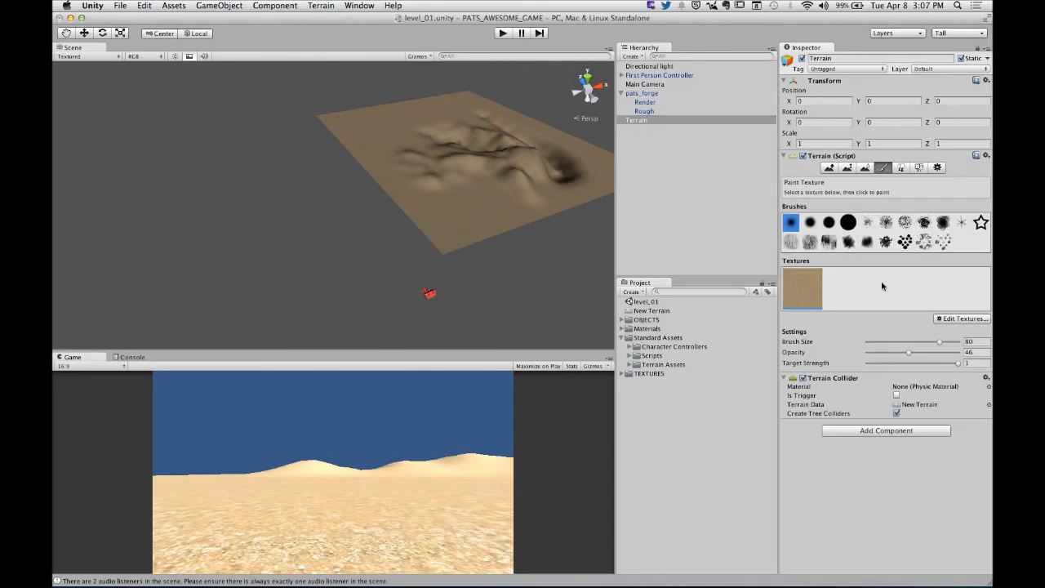
pyautogui.click(948, 319)
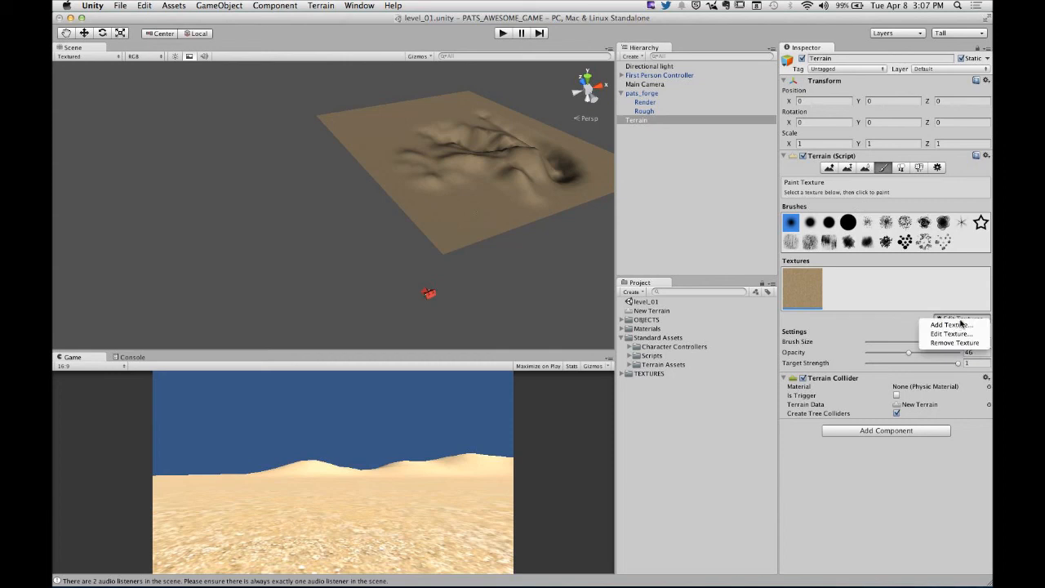
pyautogui.click(947, 325)
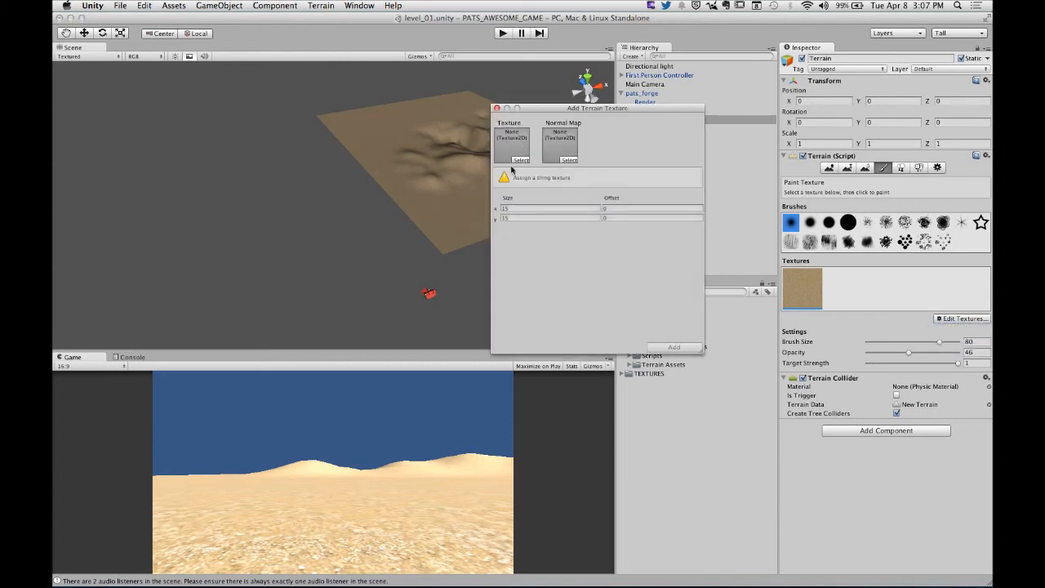
pyautogui.moveTo(543, 109); pyautogui.dragTo(302, 97)
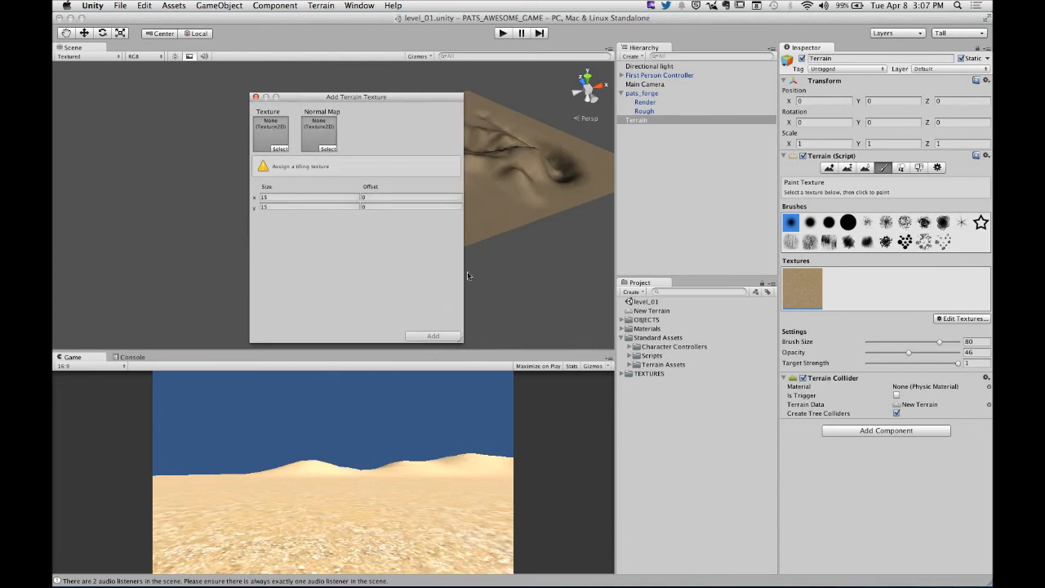
pyautogui.click(280, 149)
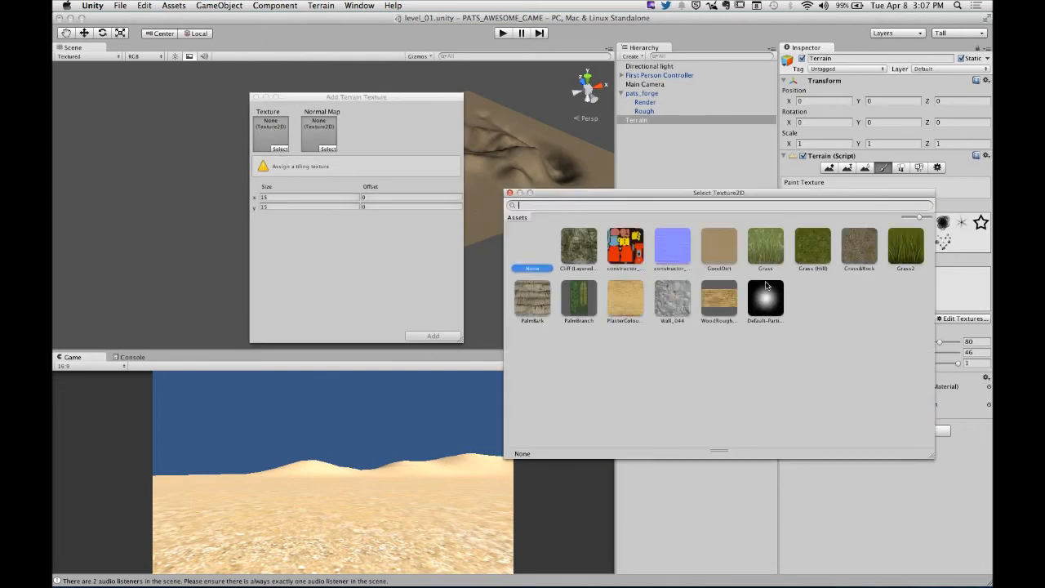
pyautogui.click(812, 249)
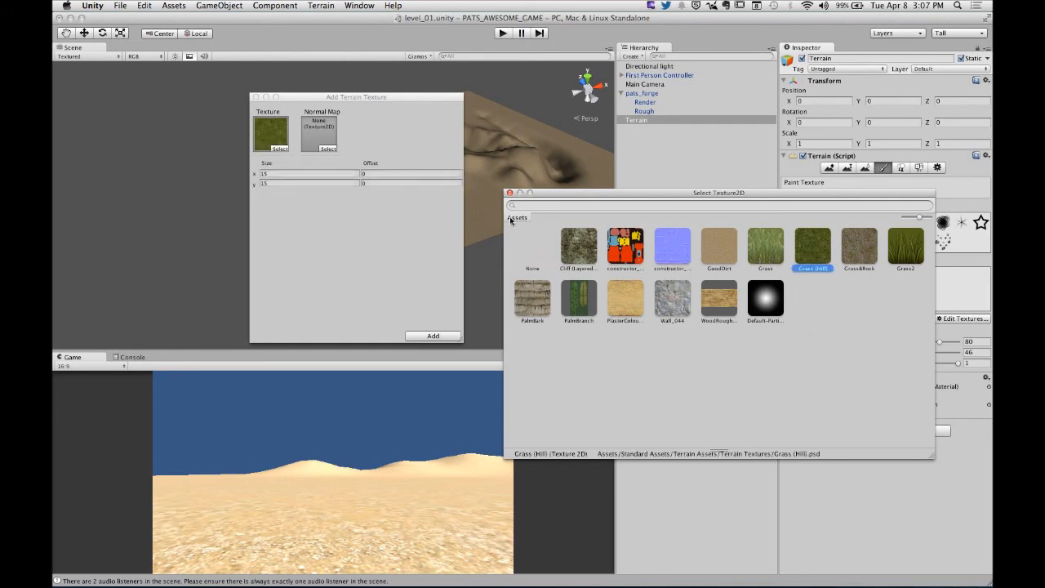
pyautogui.click(509, 193)
pyautogui.click(432, 335)
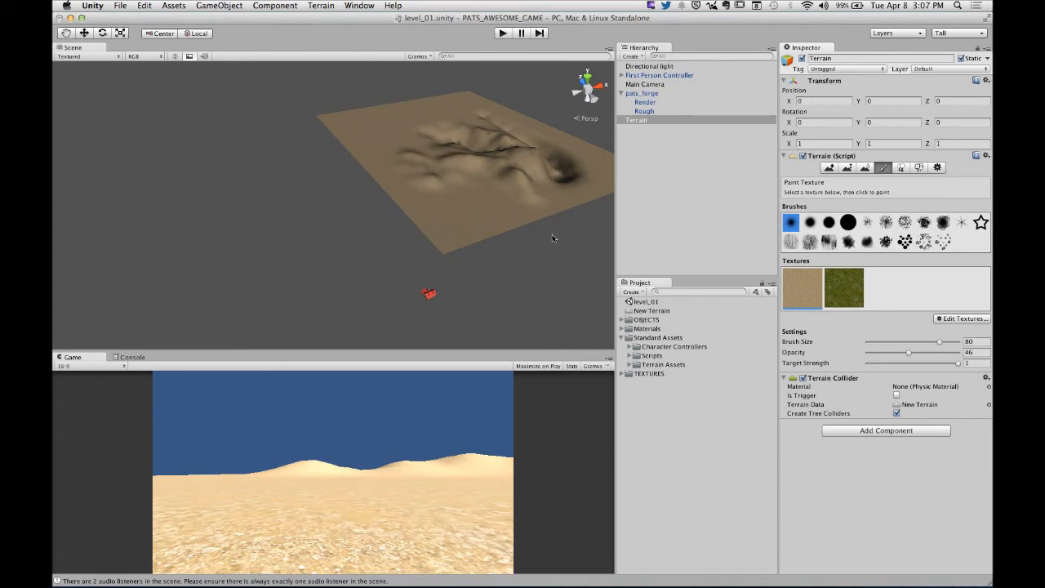
# - Choose the Grass (Hill) texture for painting on the flat ground and set the brush size to 95
pyautogui.keyDown('alt'); pyautogui.moveTo(514, 160); pyautogui.dragTo(490, 145); pyautogui.keyUp('alt')
pyautogui.keyDown('alt'); pyautogui.moveTo(430, 201); pyautogui.dragTo(347, 254, button='right'); pyautogui.keyUp('alt')
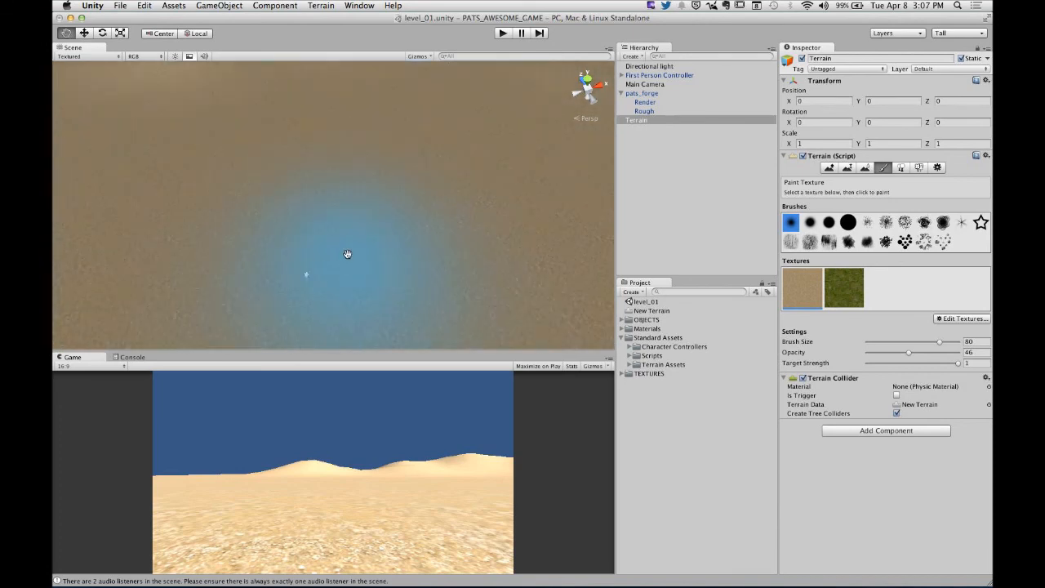
pyautogui.scroll(-5, 348, 254)
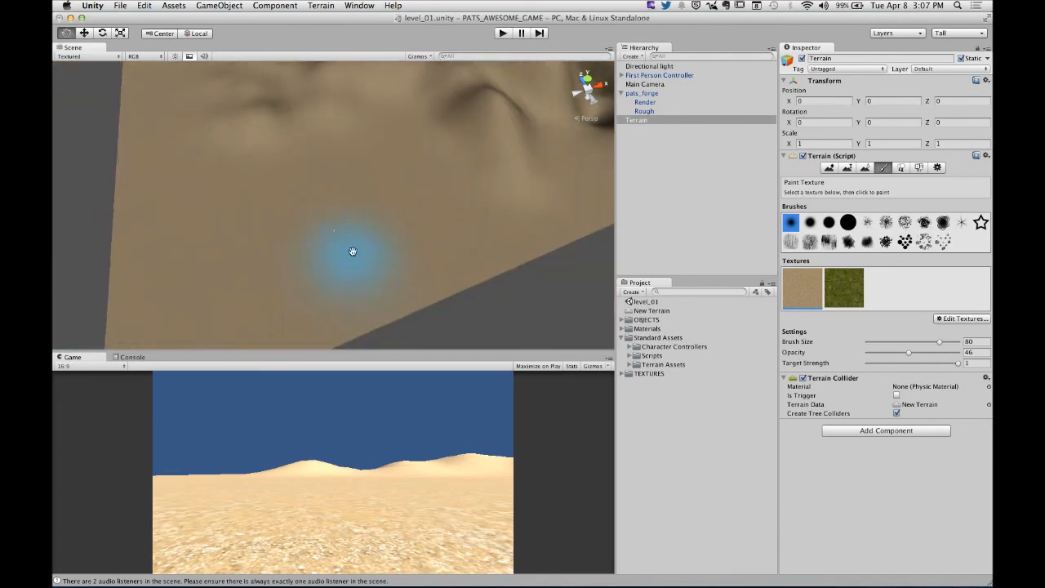
pyautogui.keyDown('alt'); pyautogui.moveTo(351, 249); pyautogui.dragTo(492, 275); pyautogui.keyUp('alt')
pyautogui.click(842, 294)
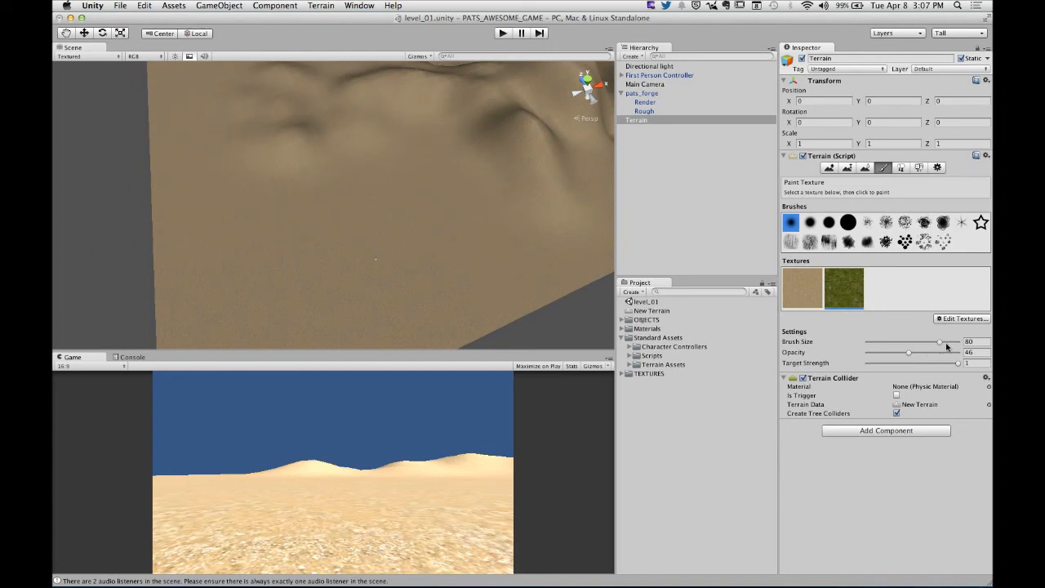
pyautogui.moveTo(947, 346); pyautogui.dragTo(955, 343)
# - Try painting a broad solid grass patch on the flat ground with the soft round brush, and undo it
pyautogui.moveTo(344, 253)
pyautogui.mouseDown()
pyautogui.moveTo(391, 282)
pyautogui.moveTo(343, 249)
pyautogui.moveTo(500, 249)
pyautogui.moveTo(367, 155)
pyautogui.moveTo(296, 247)
pyautogui.moveTo(399, 217)
pyautogui.moveTo(316, 231)
pyautogui.mouseUp()
pyautogui.press('super+p')
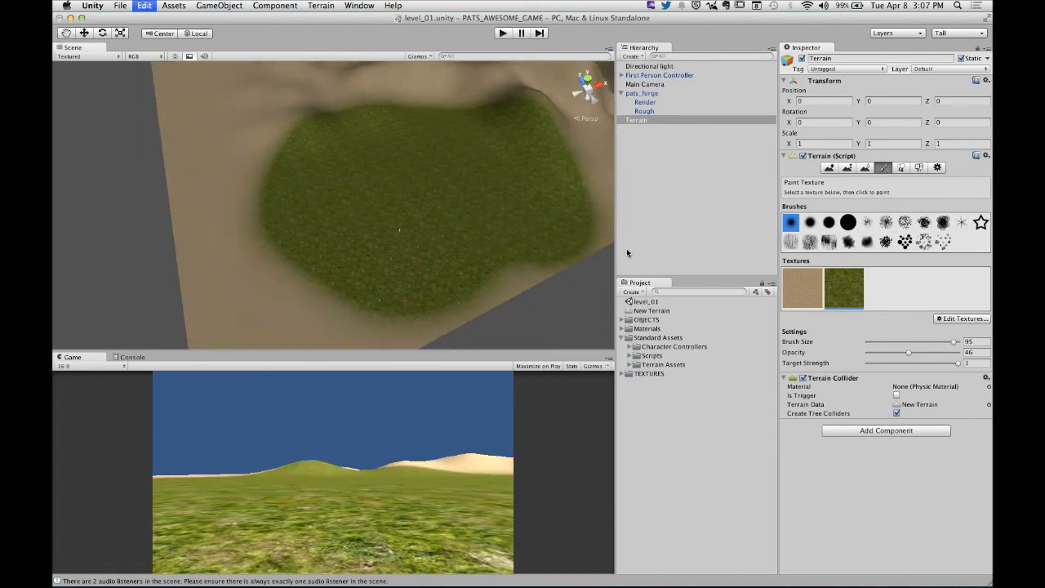
pyautogui.press('super+z')
# - Paint scattered grass patches around the First Person Controller on the flat ground with the first splatter-shaped brush
pyautogui.click(867, 222)
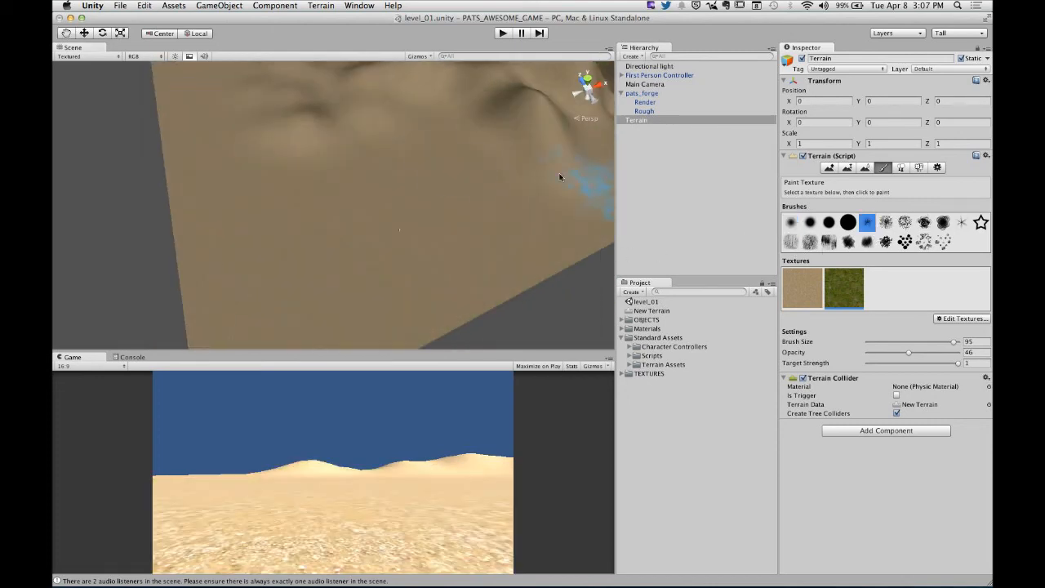
pyautogui.moveTo(345, 204)
pyautogui.mouseDown()
pyautogui.moveTo(418, 238)
pyautogui.moveTo(431, 274)
pyautogui.mouseUp()
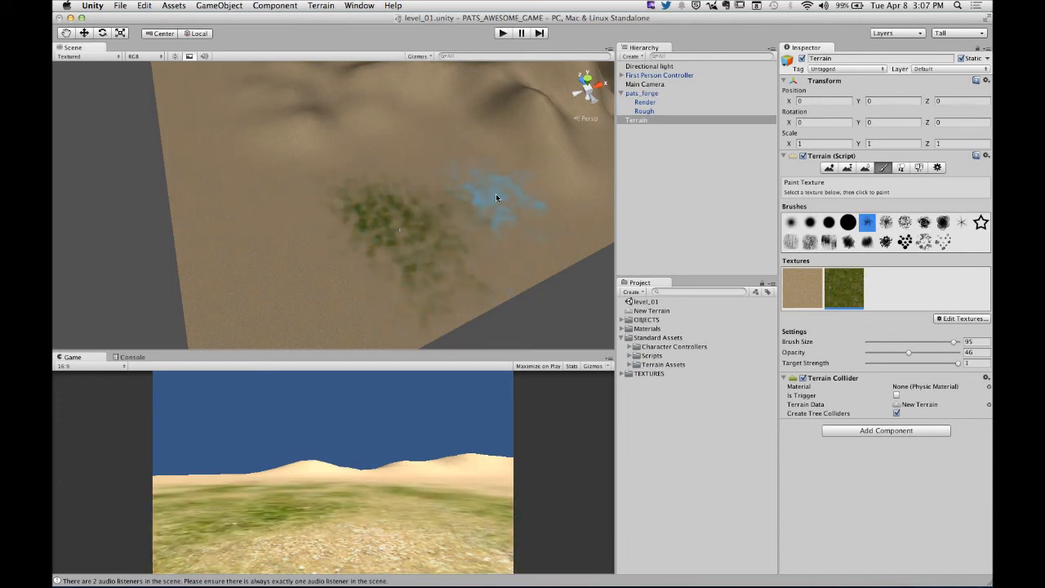
pyautogui.click(473, 167)
pyautogui.click(433, 201)
pyautogui.click(480, 237)
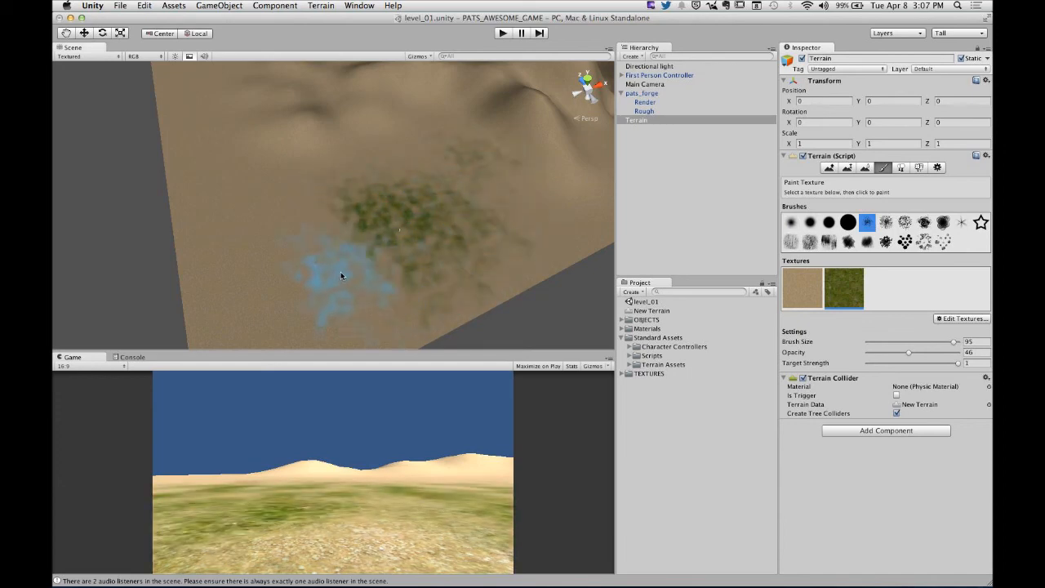
# - Set the brush opacity to 17 and build up denser grass in the middle of the painted patch
pyautogui.click(908, 354)
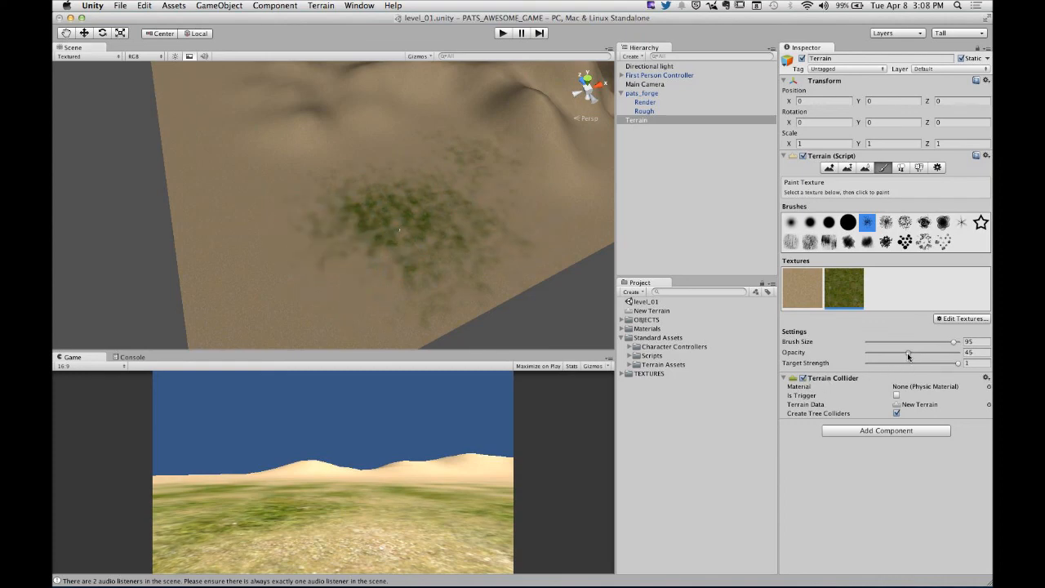
pyautogui.moveTo(908, 353); pyautogui.dragTo(882, 353)
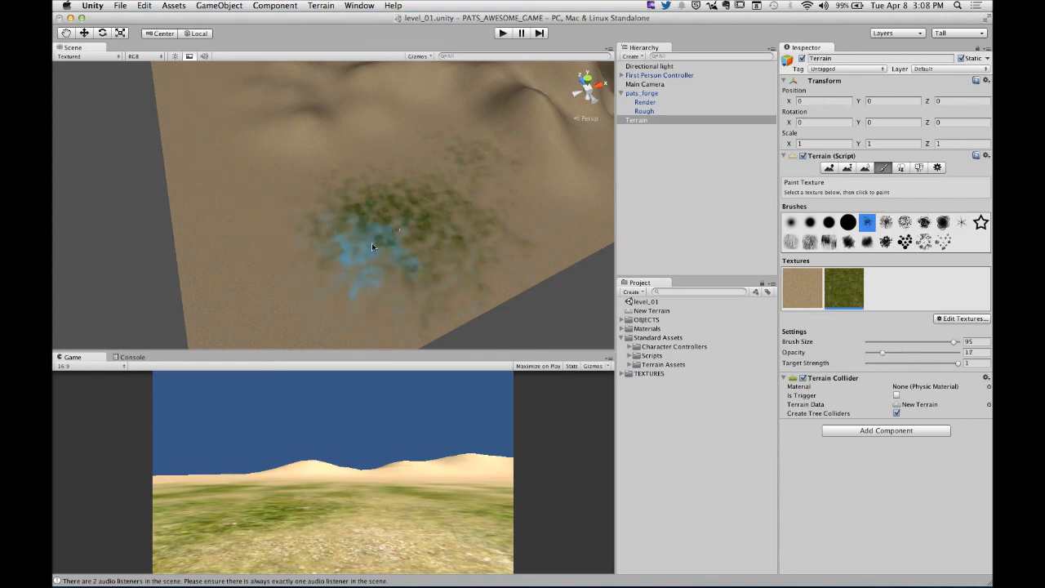
pyautogui.click(424, 182)
pyautogui.click(456, 168)
pyautogui.click(405, 221)
pyautogui.click(401, 223)
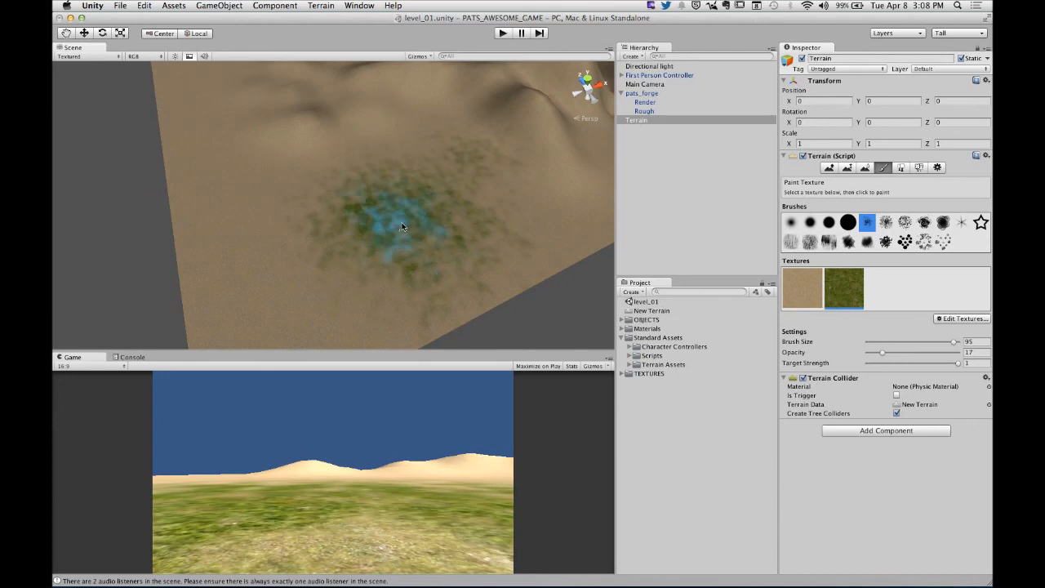
pyautogui.click(401, 226)
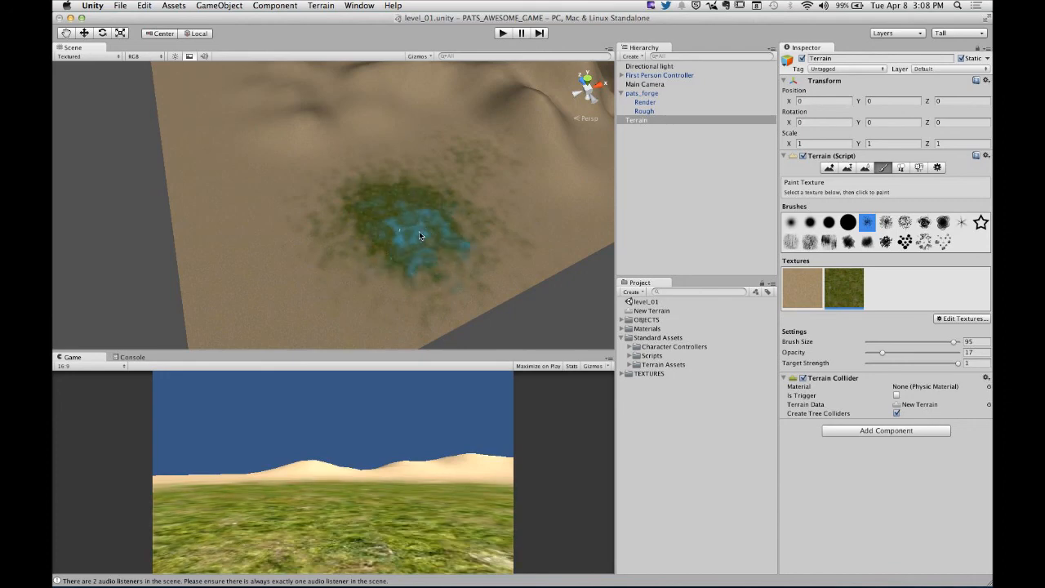
# - Play-test the scene by walking across the grass patch onto the dirt, and stop the game
pyautogui.click(503, 34)
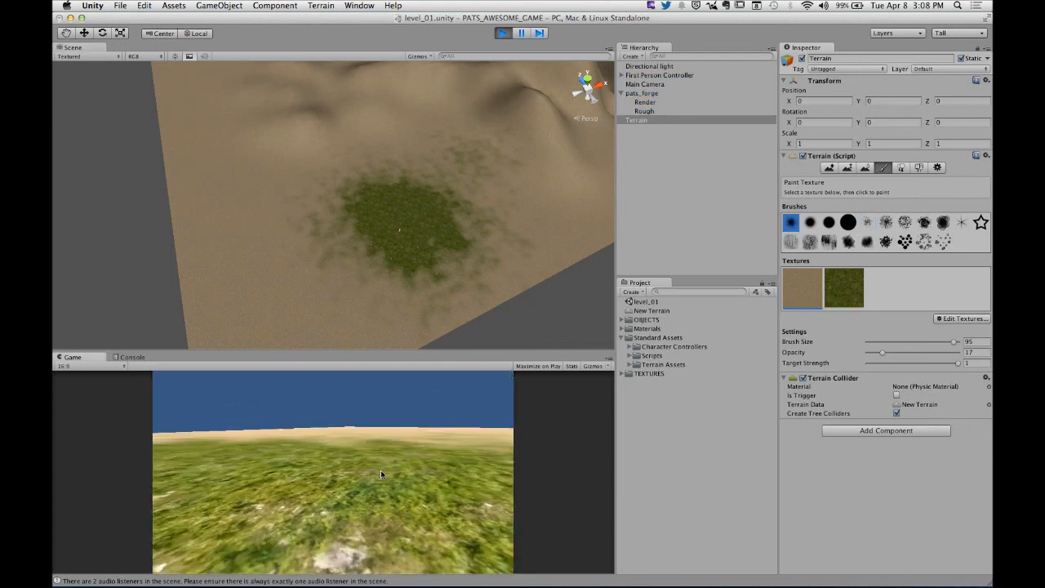
pyautogui.press('w')
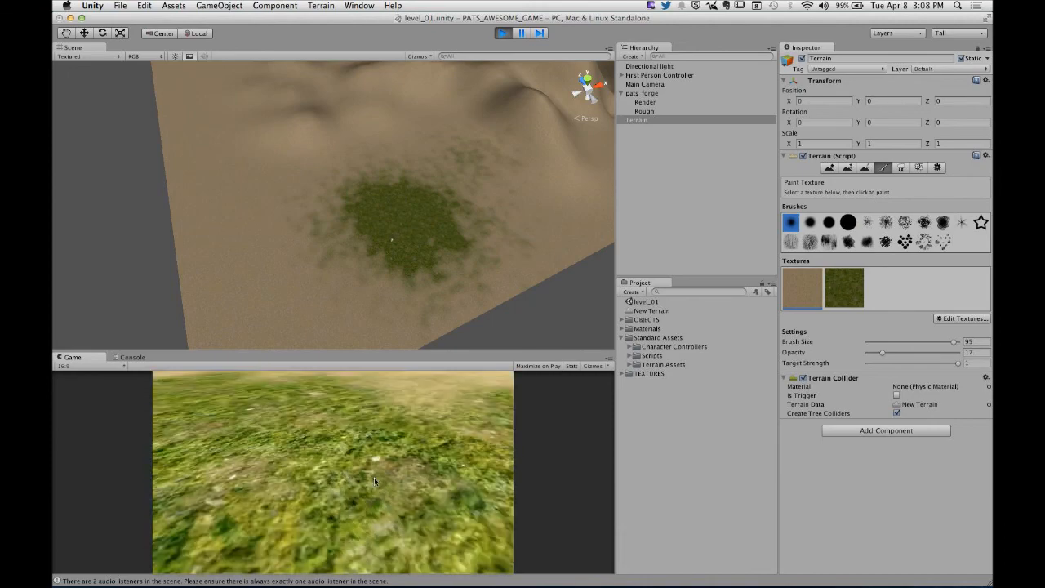
pyautogui.press('w')
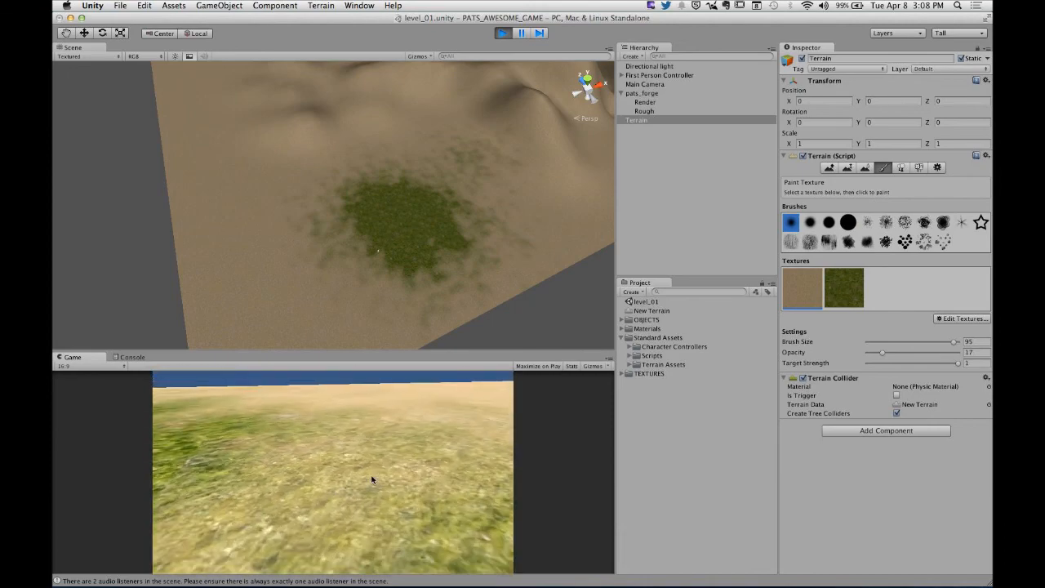
pyautogui.press('w')
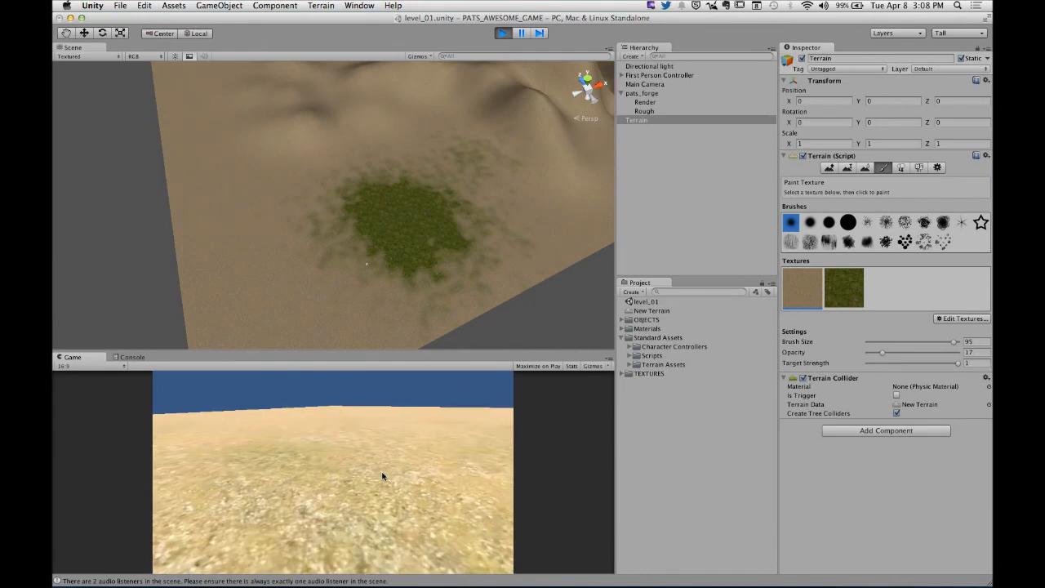
pyautogui.press('super+p')
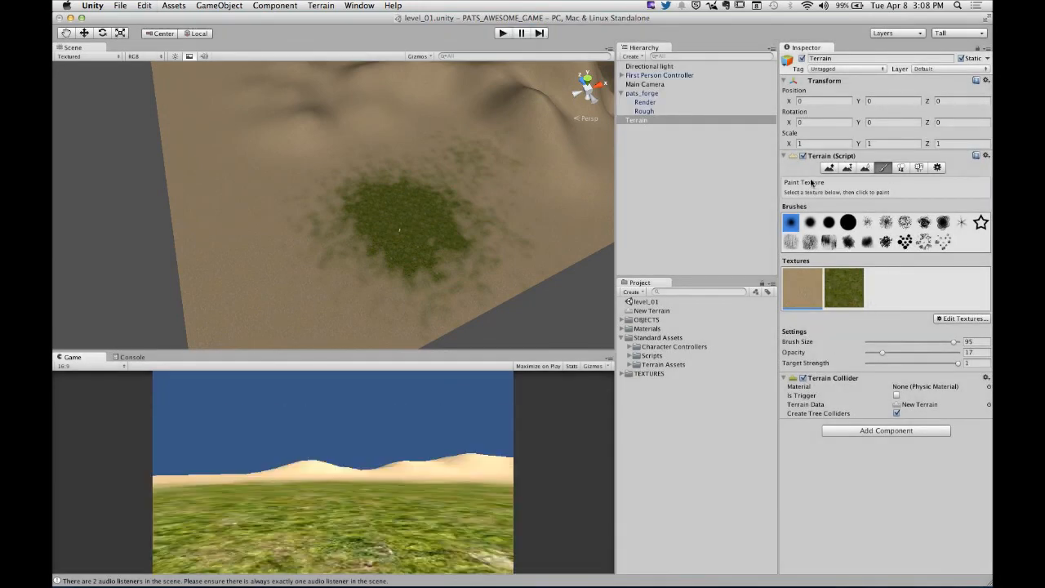
# - Add the Grass&Rock texture to the Terrain as its third paint texture, without a normal map
pyautogui.click(964, 318)
pyautogui.click(963, 325)
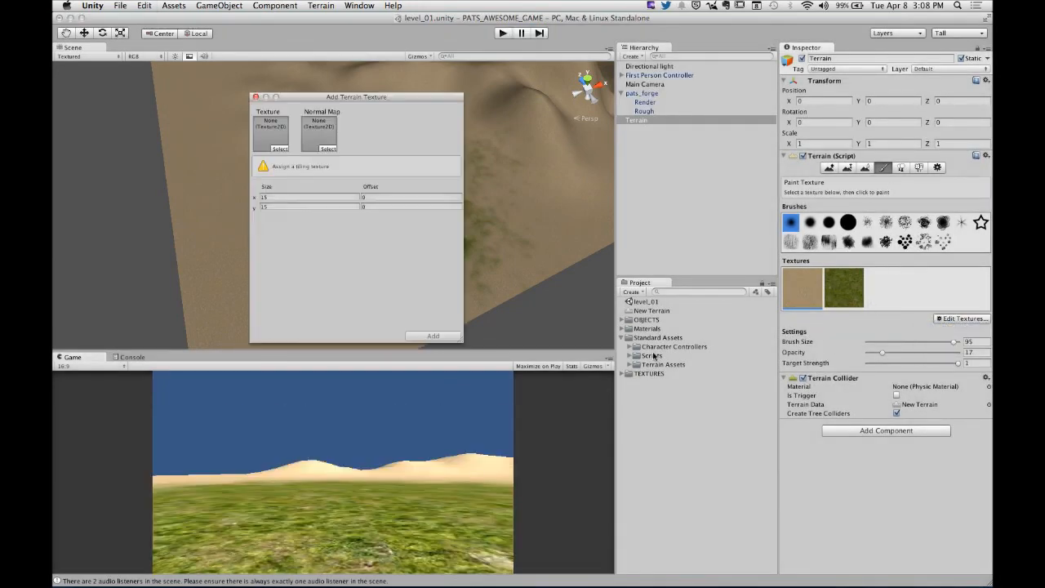
pyautogui.click(279, 149)
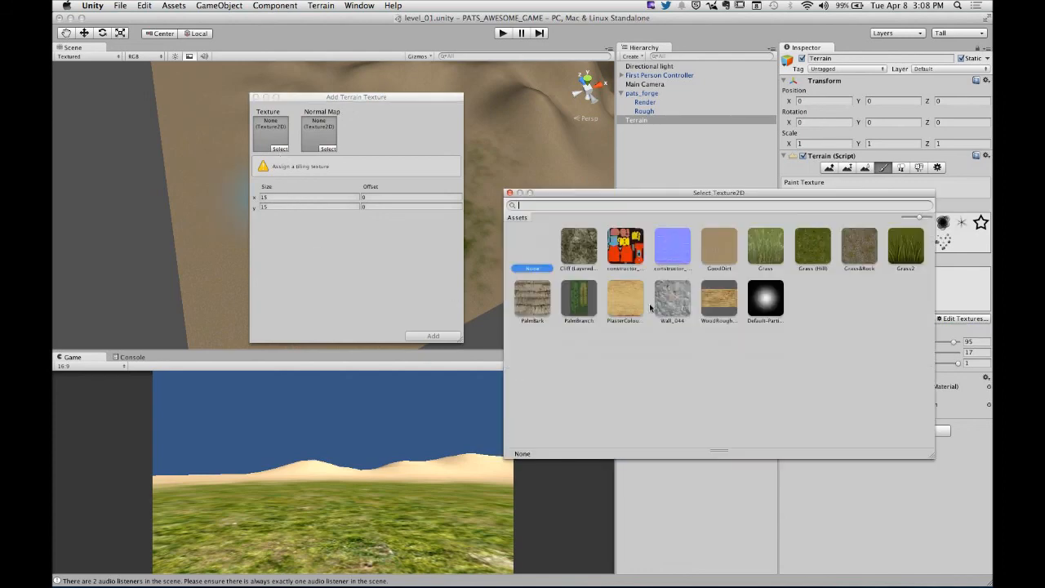
pyautogui.click(843, 266)
pyautogui.click(510, 193)
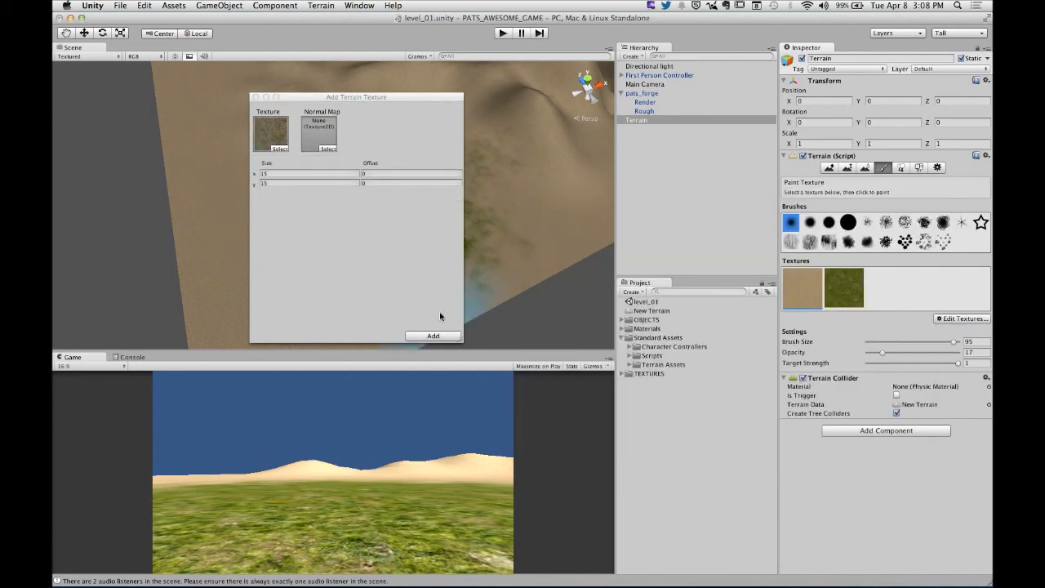
pyautogui.click(432, 336)
# - Paint Grass&Rock over the grass patch with the streaky brush at size 26 and opacity 66
pyautogui.click(882, 297)
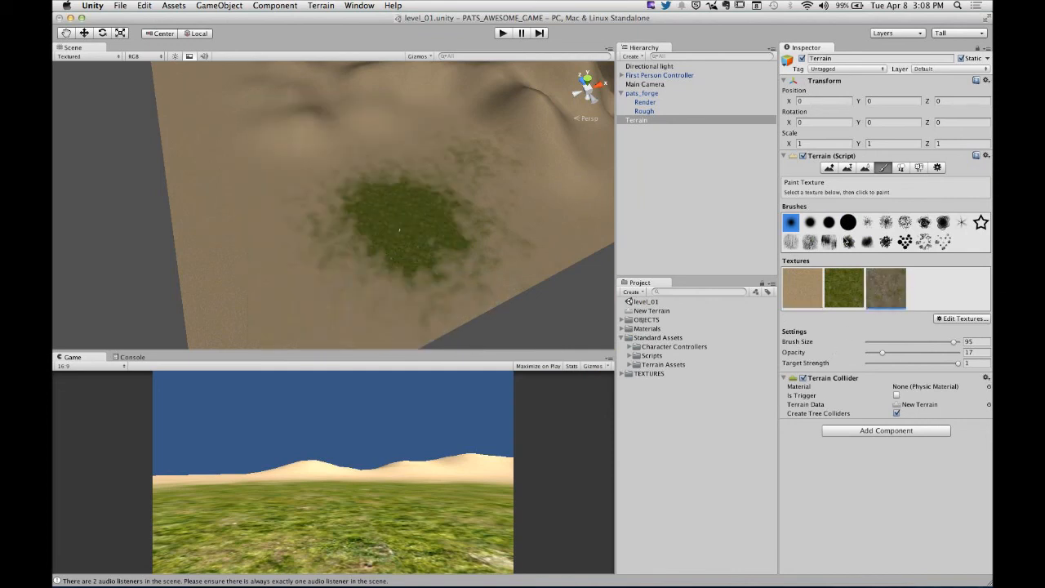
pyautogui.click(790, 242)
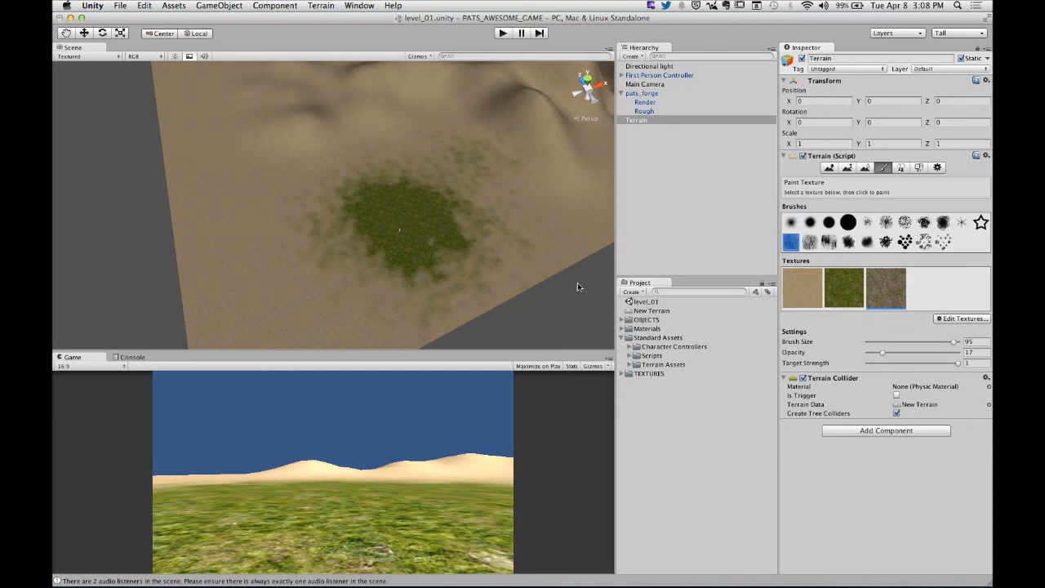
pyautogui.moveTo(401, 226)
pyautogui.keyDown('alt'); pyautogui.mouseDown()
pyautogui.moveTo(426, 225)
pyautogui.moveTo(400, 218)
pyautogui.mouseUp(); pyautogui.keyUp('alt')
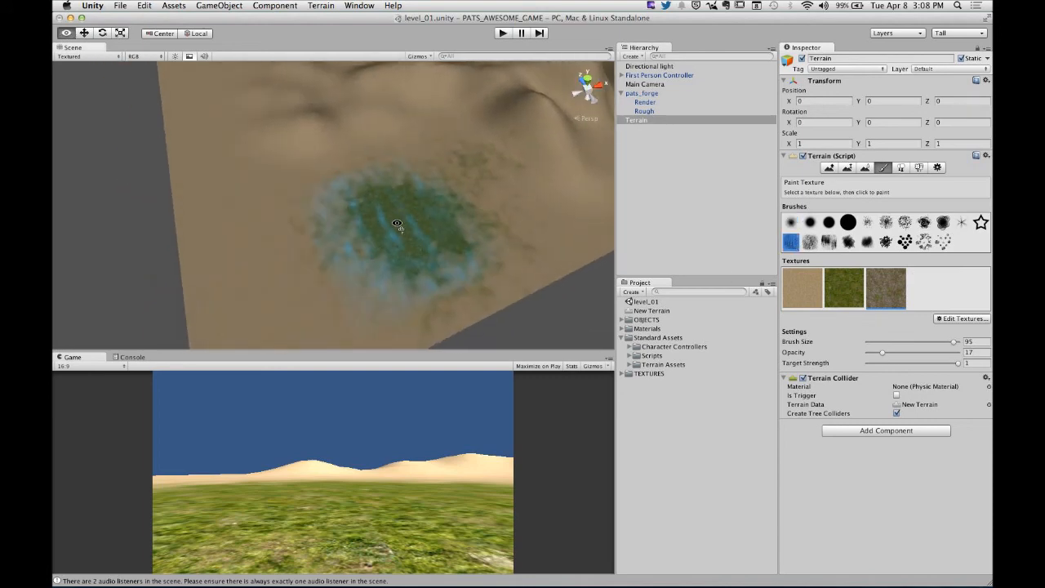
pyautogui.click(422, 250)
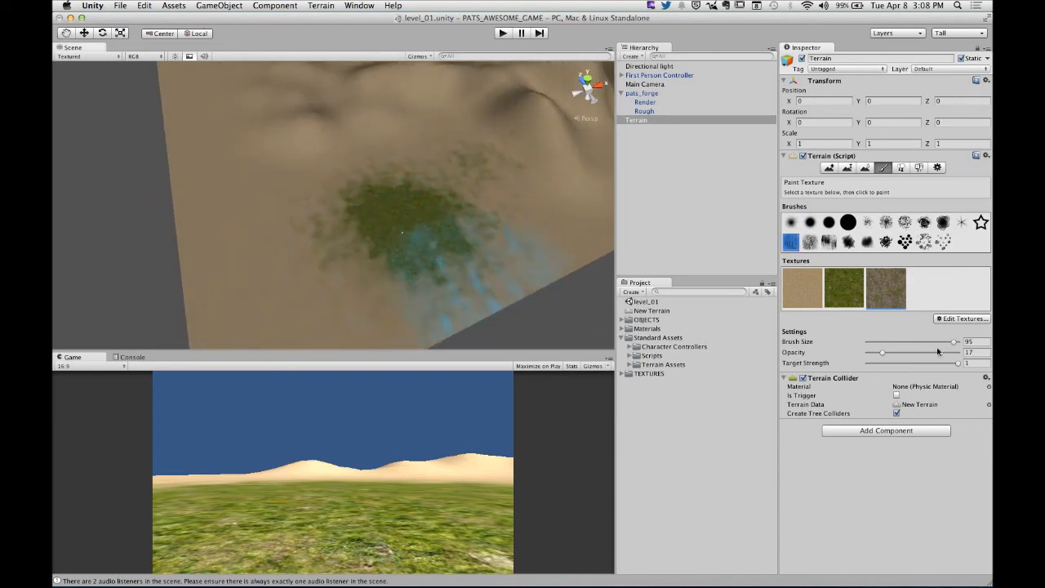
pyautogui.moveTo(947, 346)
pyautogui.mouseDown()
pyautogui.moveTo(914, 342)
pyautogui.moveTo(937, 344)
pyautogui.moveTo(926, 353)
pyautogui.mouseUp()
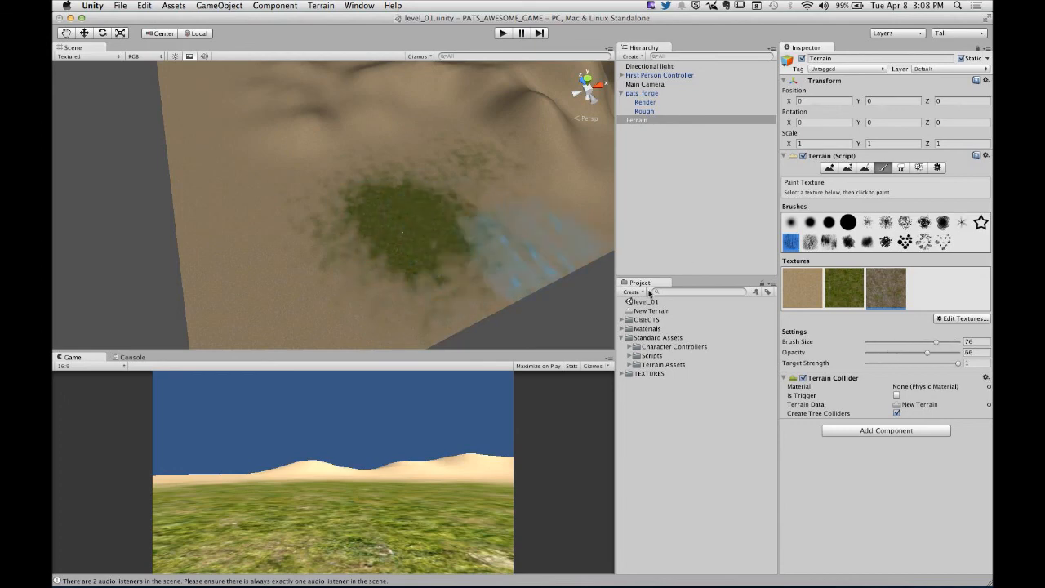
pyautogui.moveTo(889, 344); pyautogui.dragTo(888, 344)
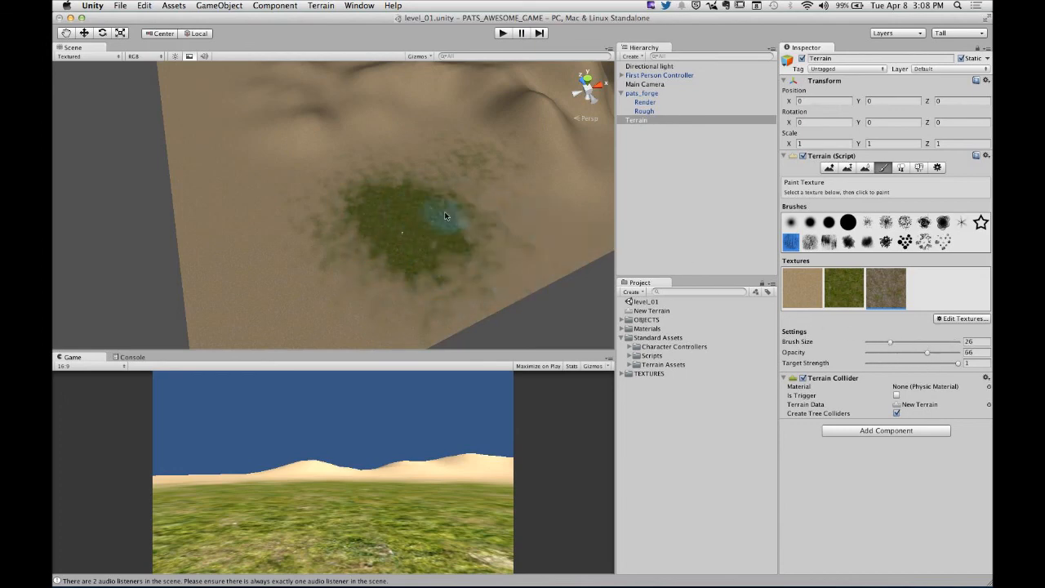
pyautogui.moveTo(401, 218)
pyautogui.mouseDown()
pyautogui.moveTo(406, 207)
pyautogui.moveTo(453, 224)
pyautogui.moveTo(458, 264)
pyautogui.moveTo(378, 275)
pyautogui.moveTo(453, 224)
pyautogui.moveTo(374, 228)
pyautogui.moveTo(367, 196)
pyautogui.mouseUp()
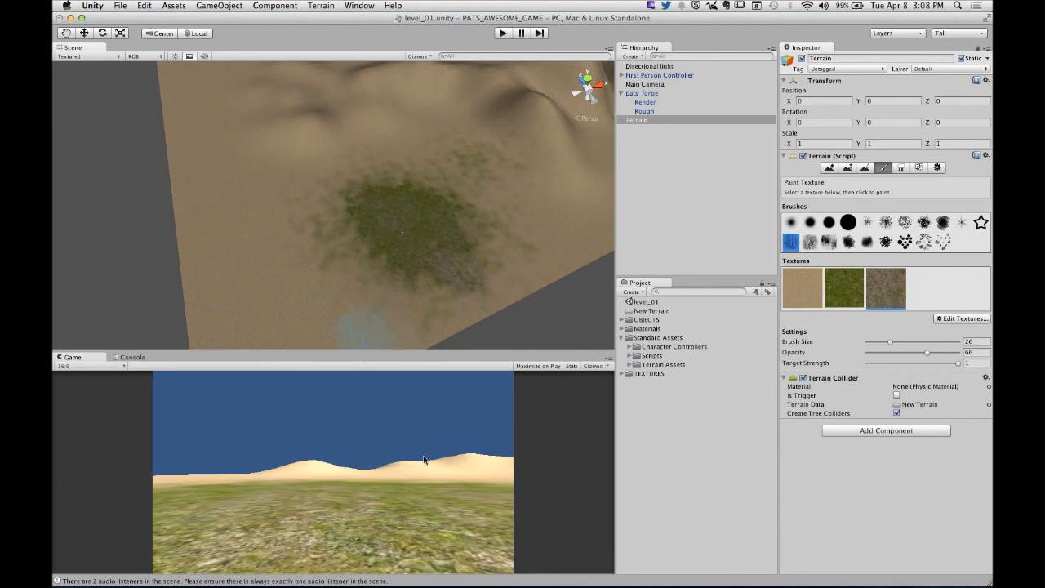
pyautogui.moveTo(467, 349); pyautogui.dragTo(469, 182)
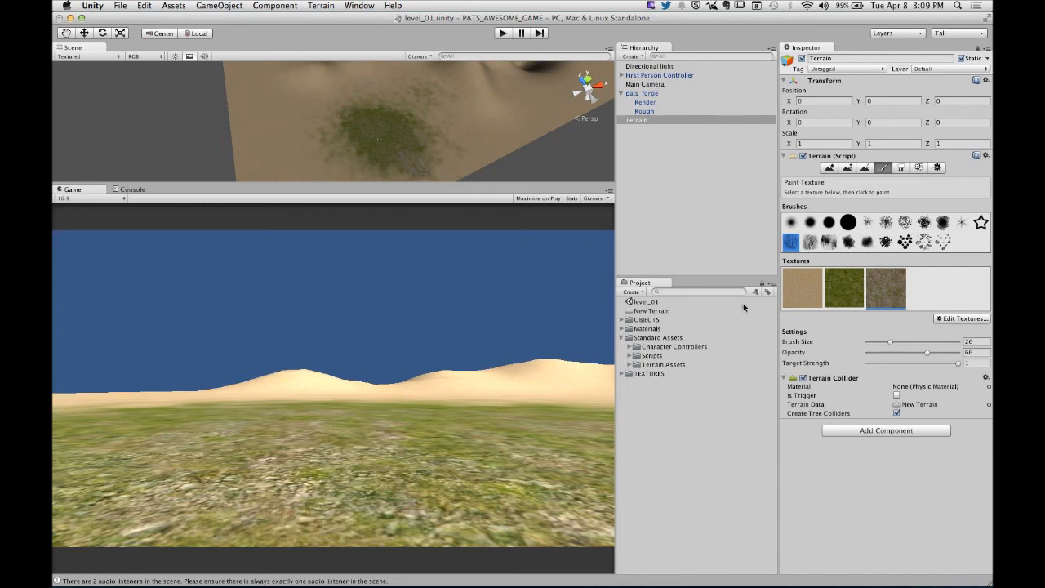
pyautogui.click(955, 319)
pyautogui.click(951, 325)
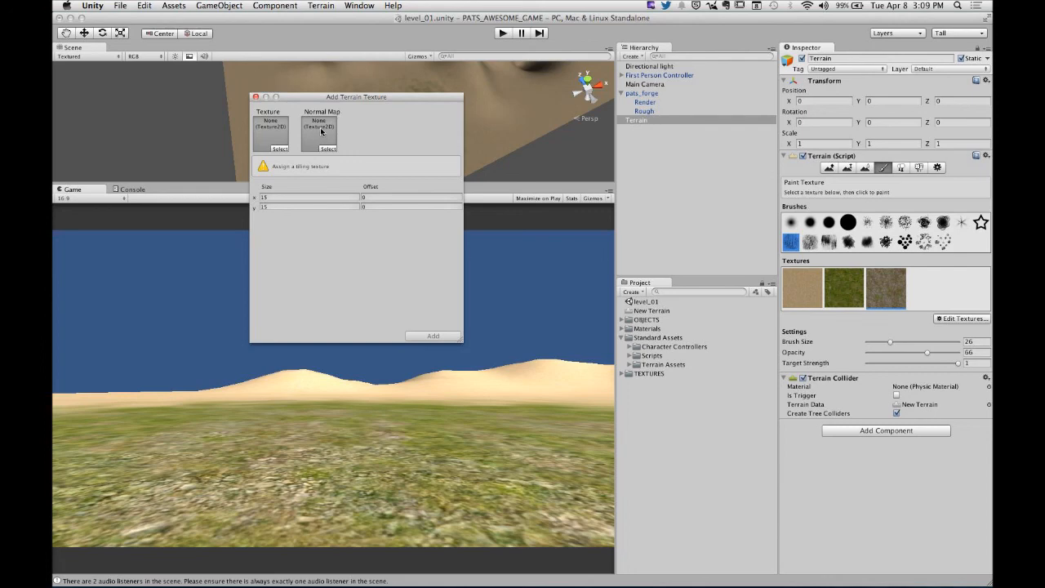
pyautogui.click(254, 96)
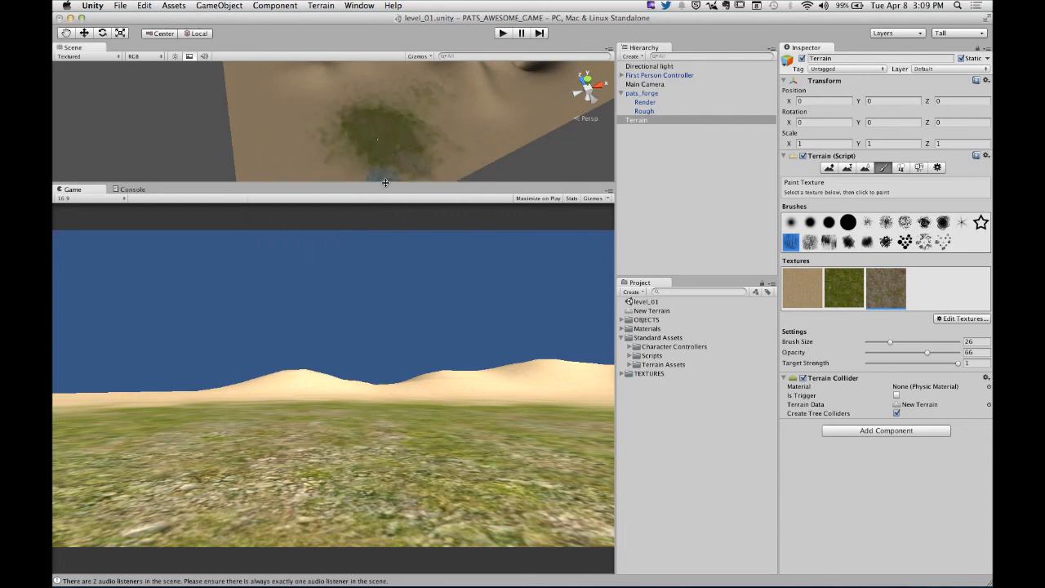
pyautogui.moveTo(386, 183); pyautogui.dragTo(401, 379)
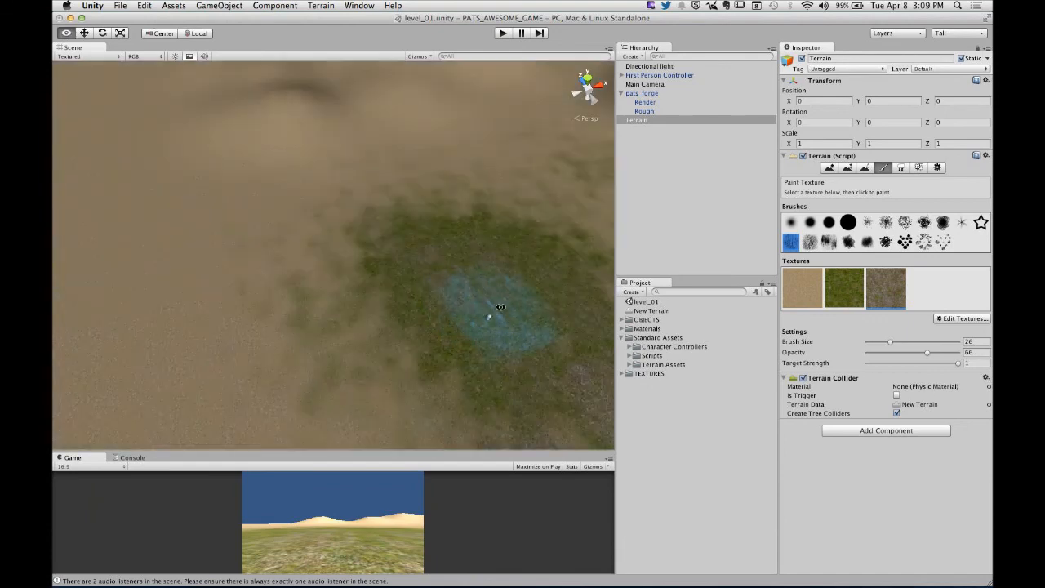
# - Collapse the Standard Assets folder and delete the existing pats_forge house from the scene
pyautogui.moveTo(473, 290)
pyautogui.mouseDown(button='middle')
pyautogui.moveTo(417, 249)
pyautogui.moveTo(396, 260)
pyautogui.moveTo(459, 252)
pyautogui.mouseUp(button='middle')
pyautogui.scroll(3, 408, 309)
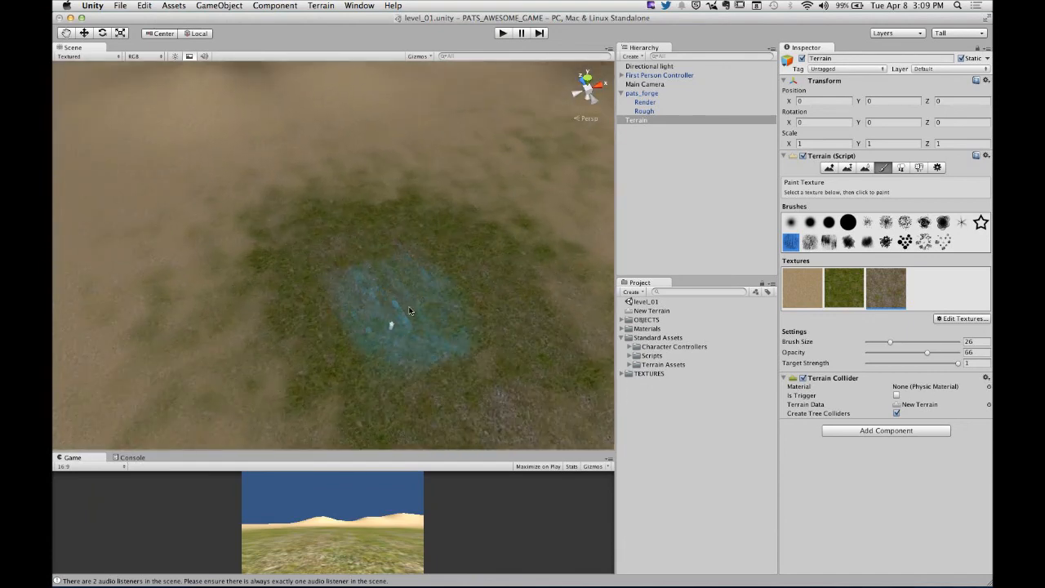
pyautogui.scroll(2, 409, 311)
pyautogui.moveTo(434, 319); pyautogui.dragTo(352, 196, button='middle')
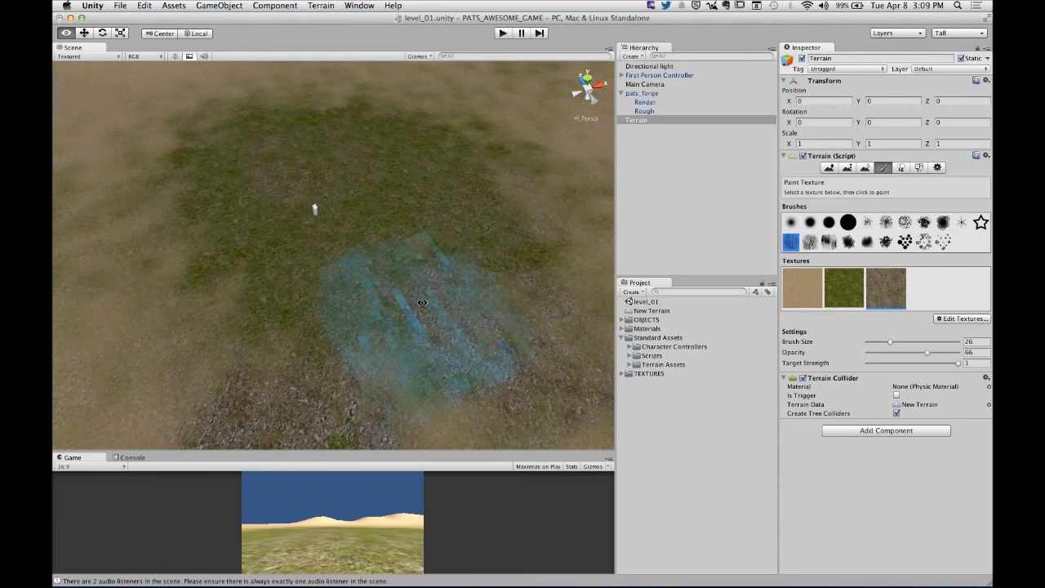
pyautogui.click(668, 180)
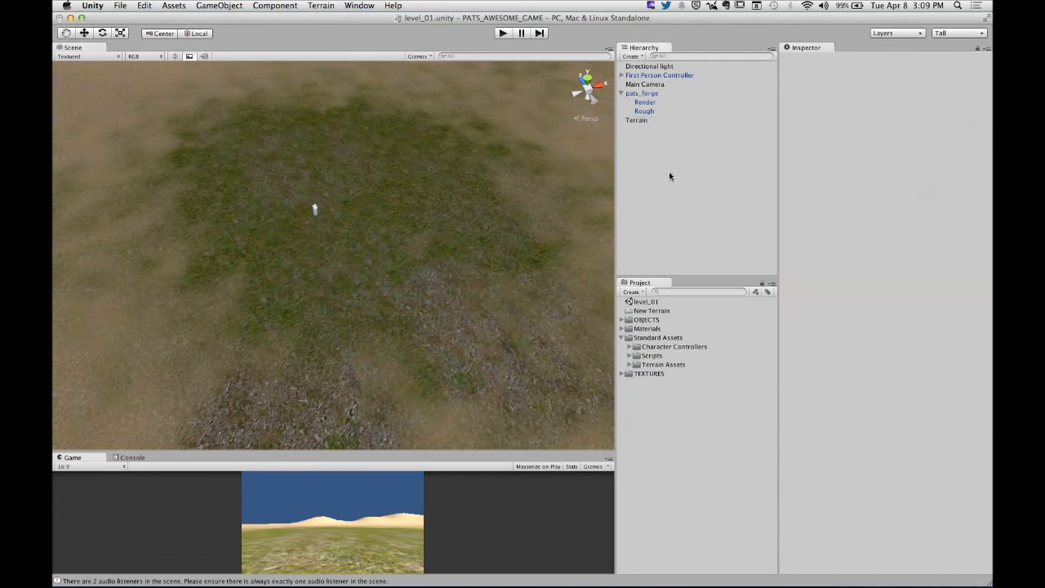
pyautogui.click(622, 337)
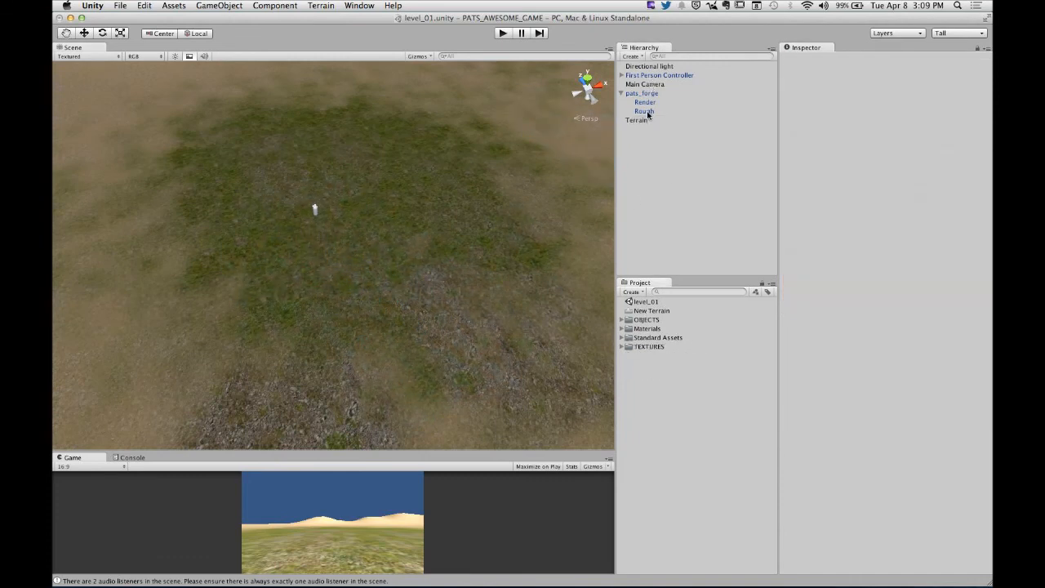
pyautogui.click(621, 93)
pyautogui.click(642, 93)
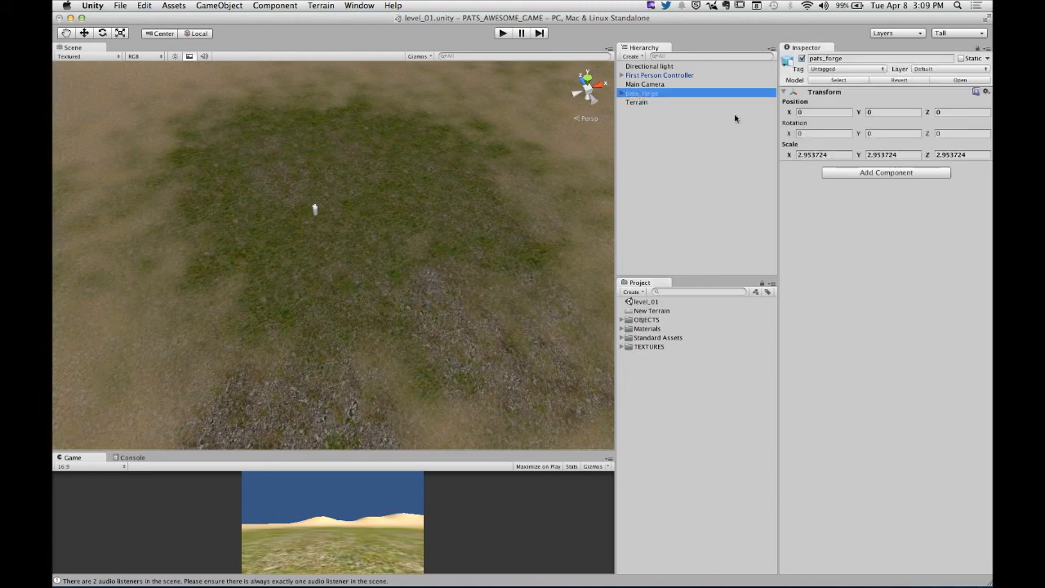
pyautogui.rightClick(677, 97)
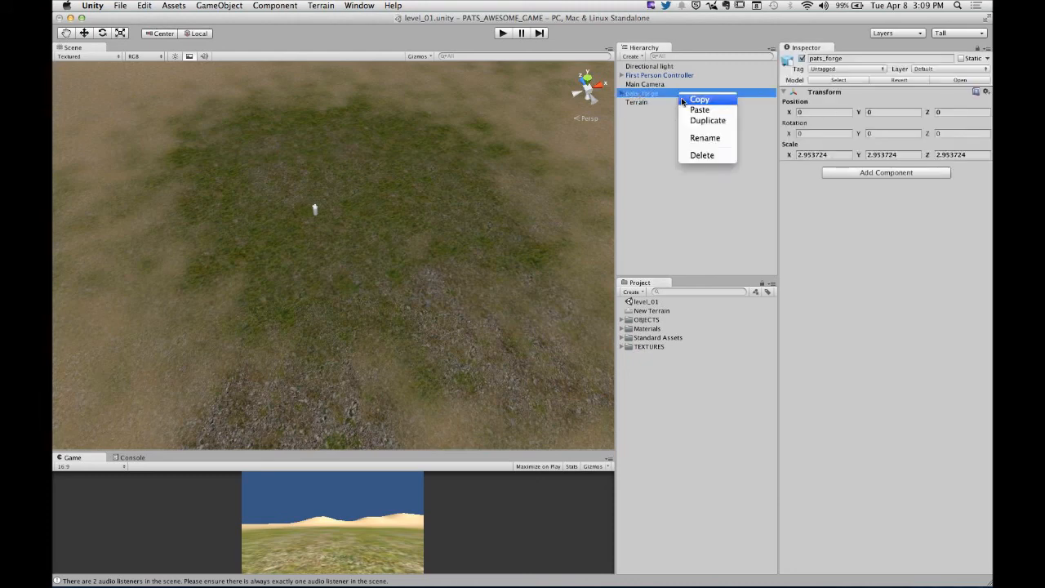
pyautogui.click(695, 156)
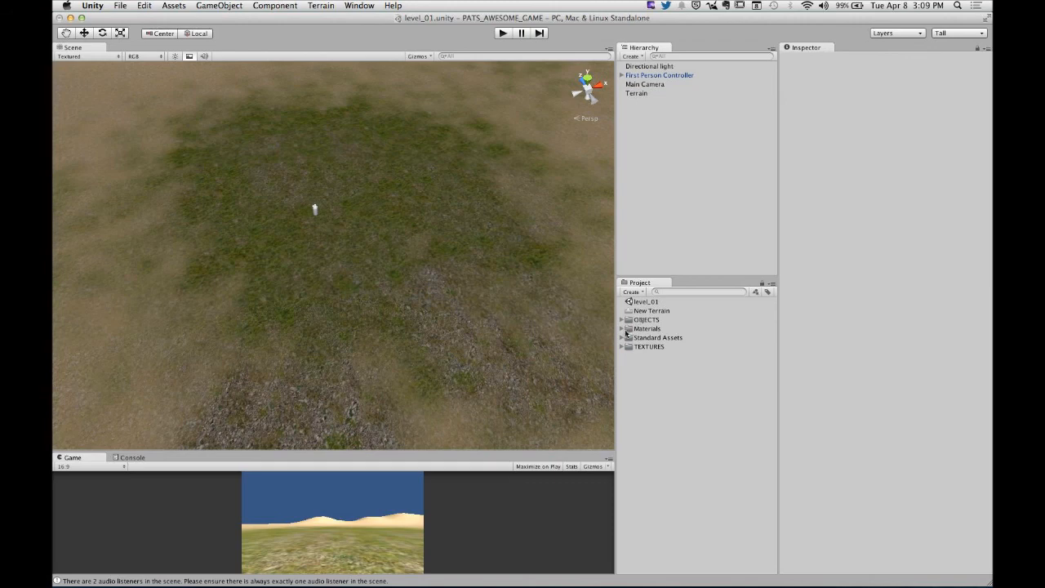
# - Place a fresh pats_forge house from the OBJECTS folder on the grass near the First Person Controller, and enlarge the Game view
pyautogui.click(622, 320)
pyautogui.moveTo(654, 328); pyautogui.dragTo(336, 178)
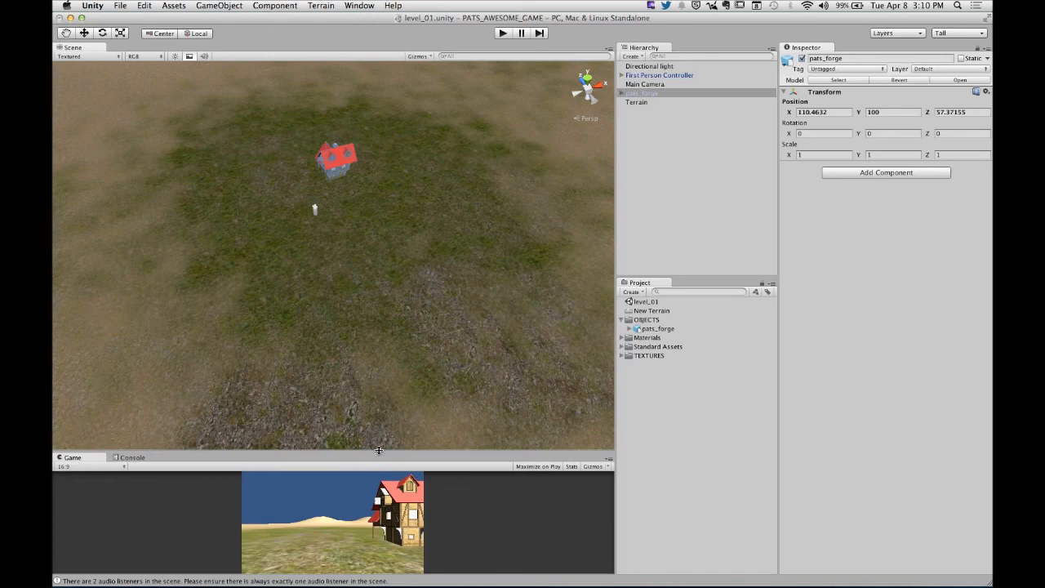
pyautogui.moveTo(379, 450); pyautogui.dragTo(388, 235)
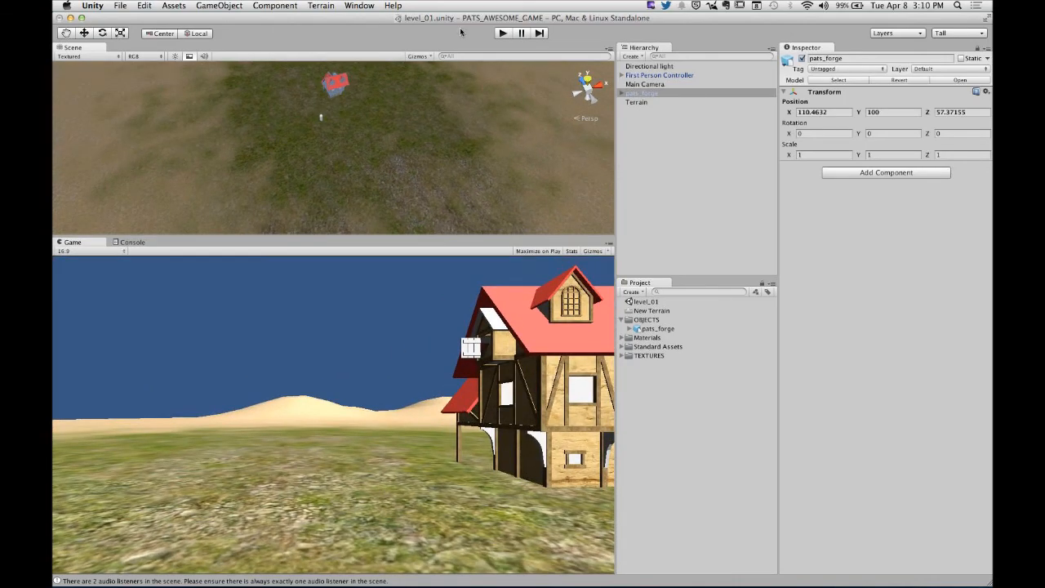
# - Play-test the scene by walking up to and around the forge house, and stop the game
pyautogui.click(502, 32)
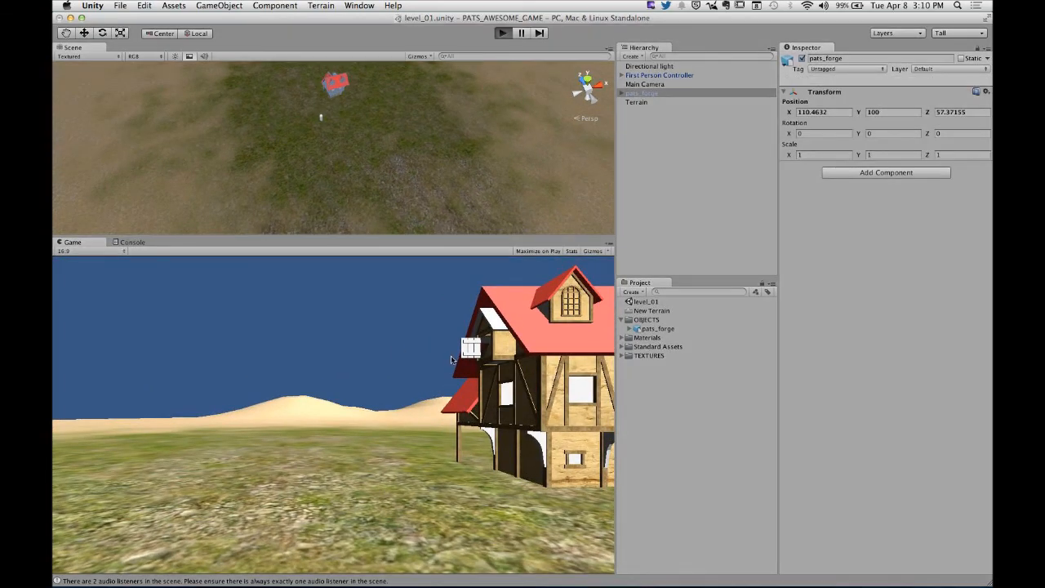
pyautogui.press('w')
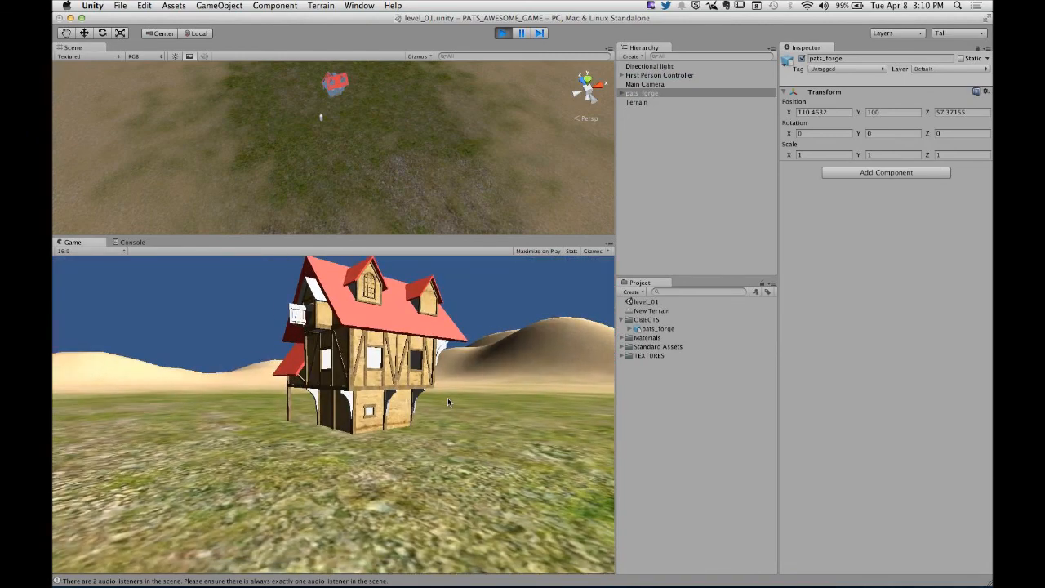
pyautogui.press('w')
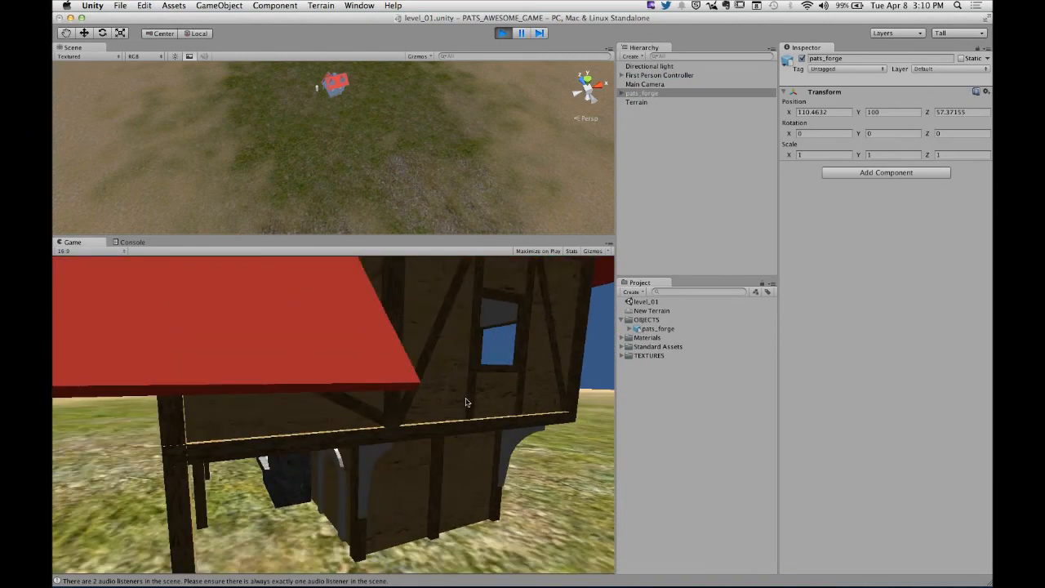
pyautogui.press('s')
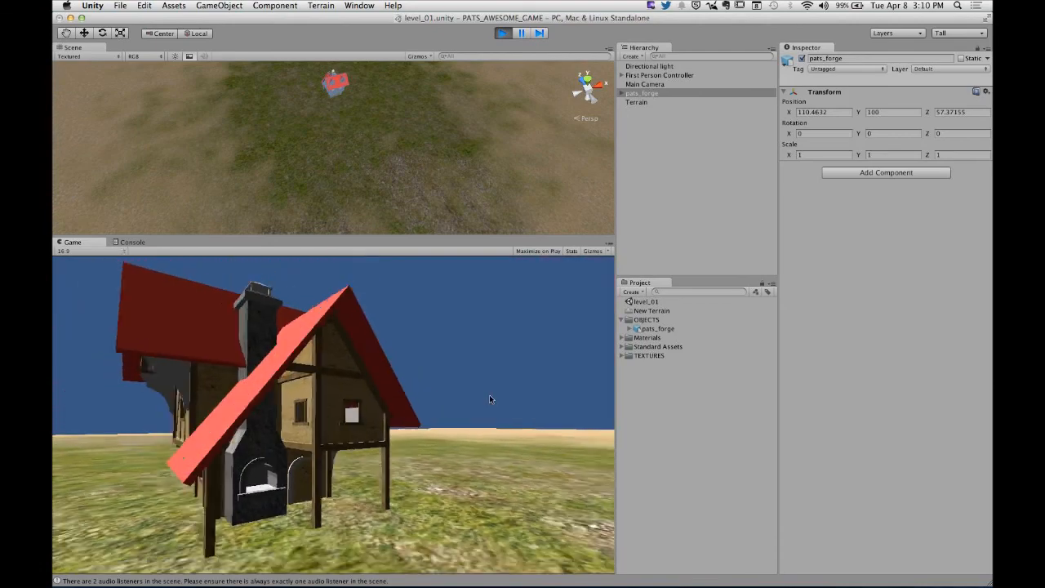
pyautogui.press('super+p')
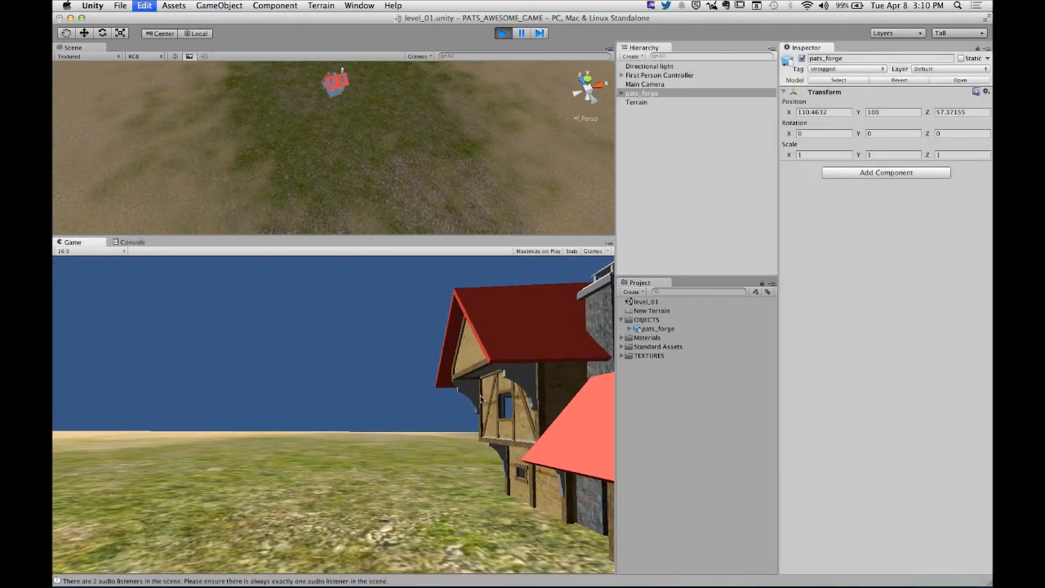
# - Add the Palm model to the Terrain as a placeable tree, keeping its bend factor at 0
pyautogui.click(637, 102)
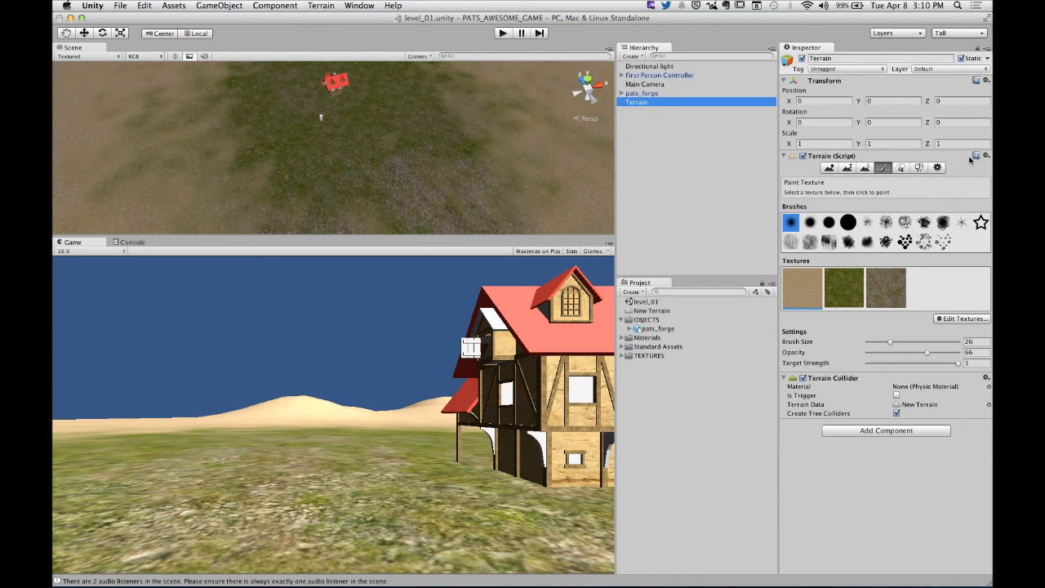
pyautogui.click(901, 168)
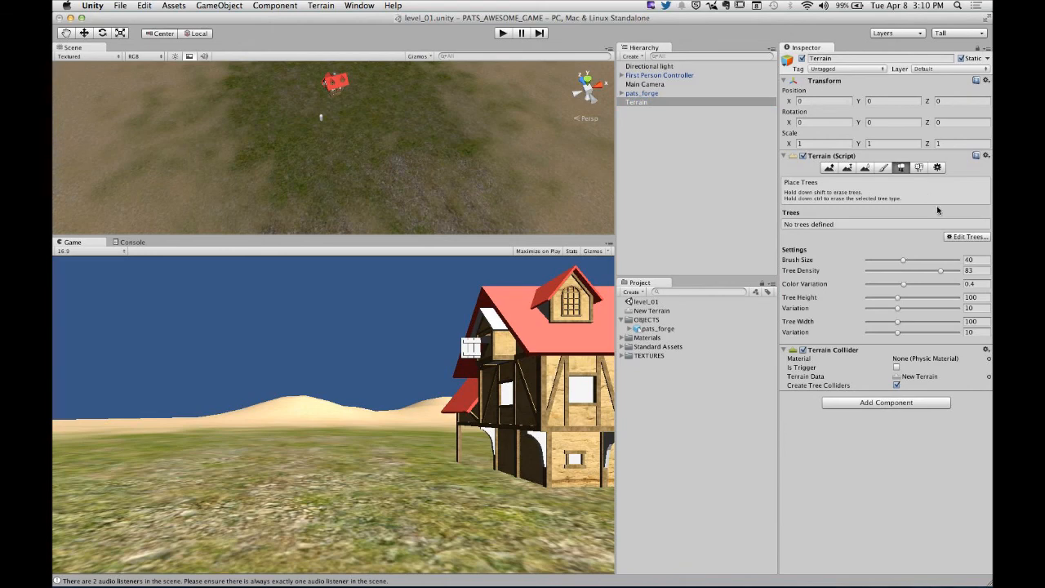
pyautogui.click(960, 240)
pyautogui.click(954, 243)
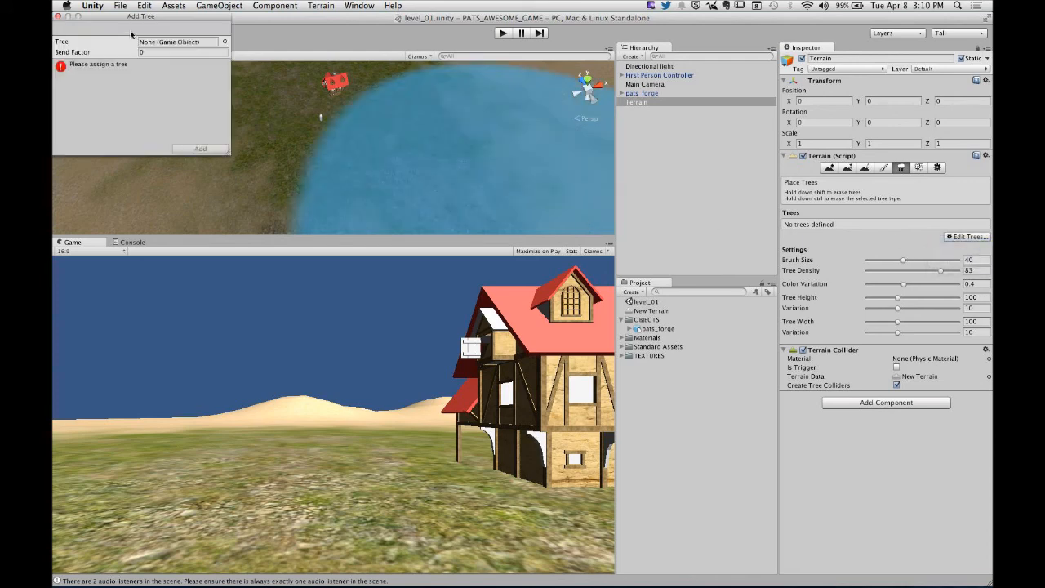
pyautogui.moveTo(146, 21); pyautogui.dragTo(555, 247)
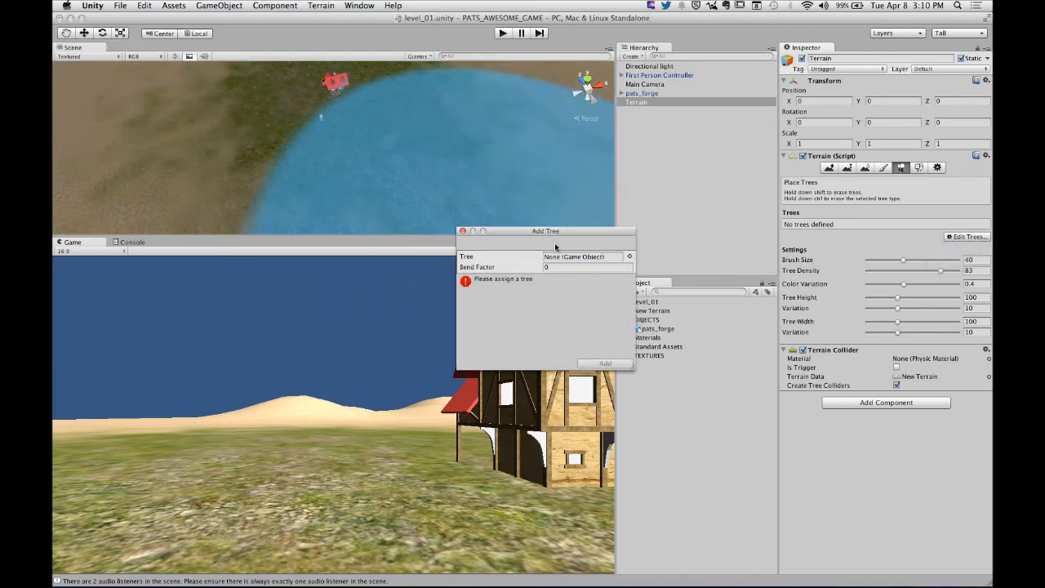
pyautogui.click(629, 257)
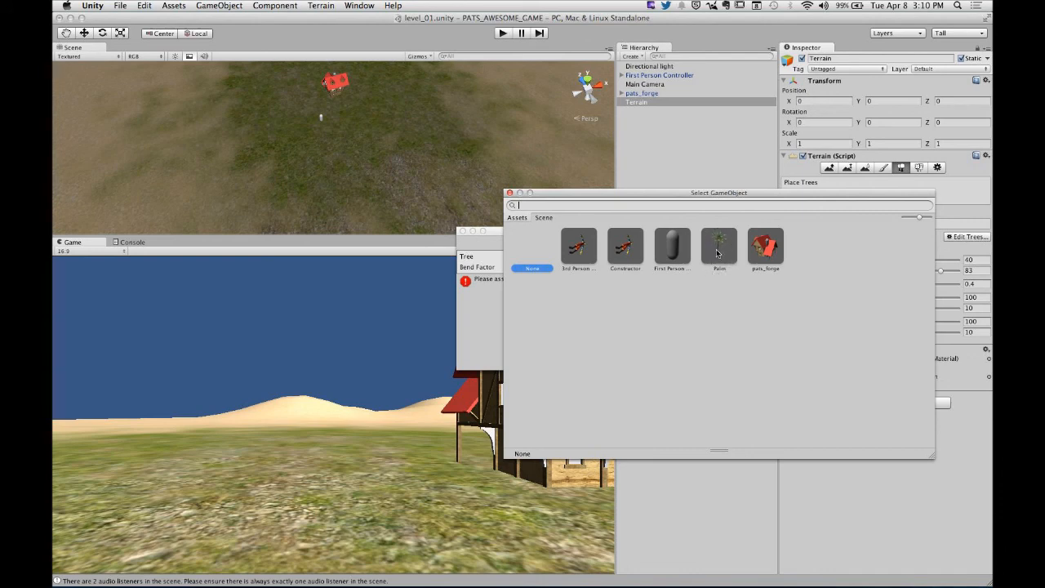
pyautogui.click(721, 261)
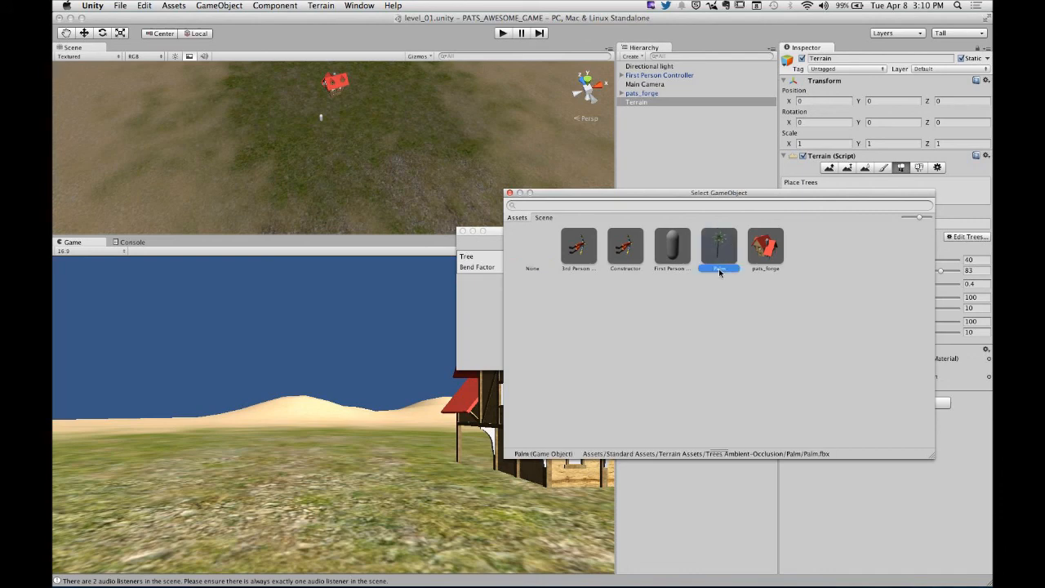
pyautogui.click(509, 193)
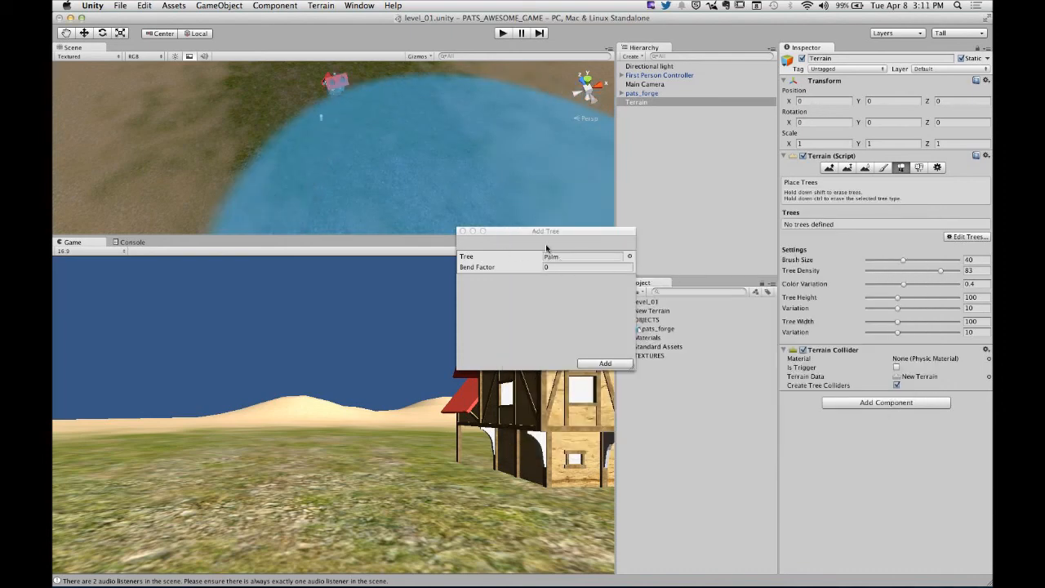
pyautogui.click(604, 362)
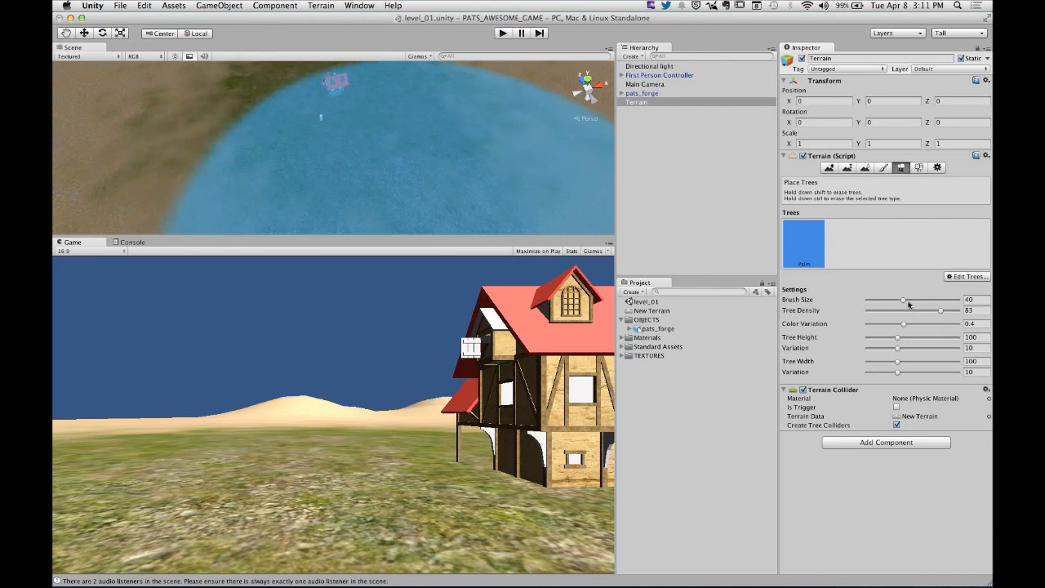
# - Set the tree brush size to 15.6 and paint palms across the grass patch around the forge house
pyautogui.moveTo(903, 303); pyautogui.dragTo(880, 303)
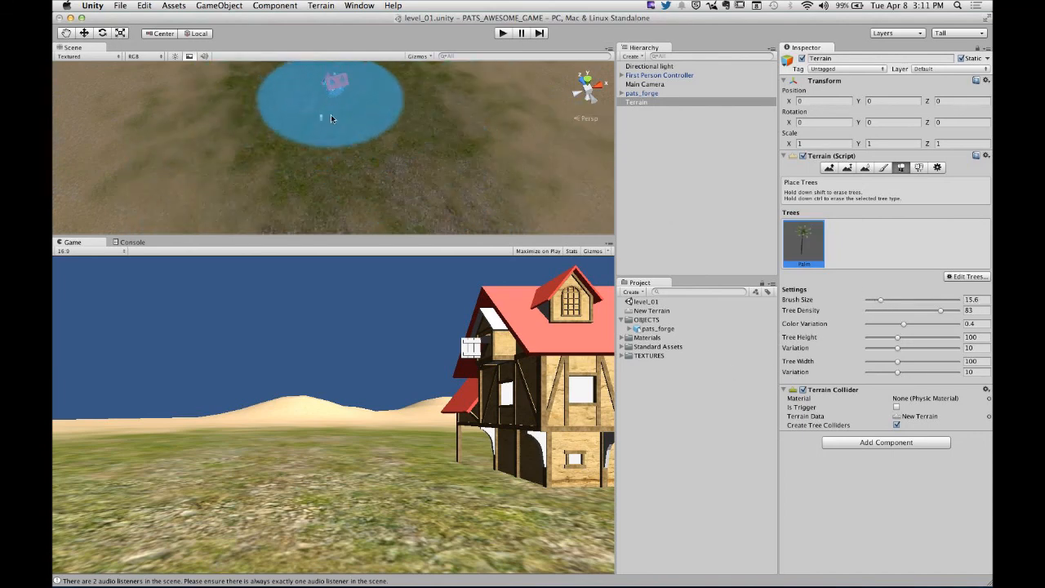
pyautogui.click(330, 114)
pyautogui.moveTo(227, 104); pyautogui.dragTo(249, 160)
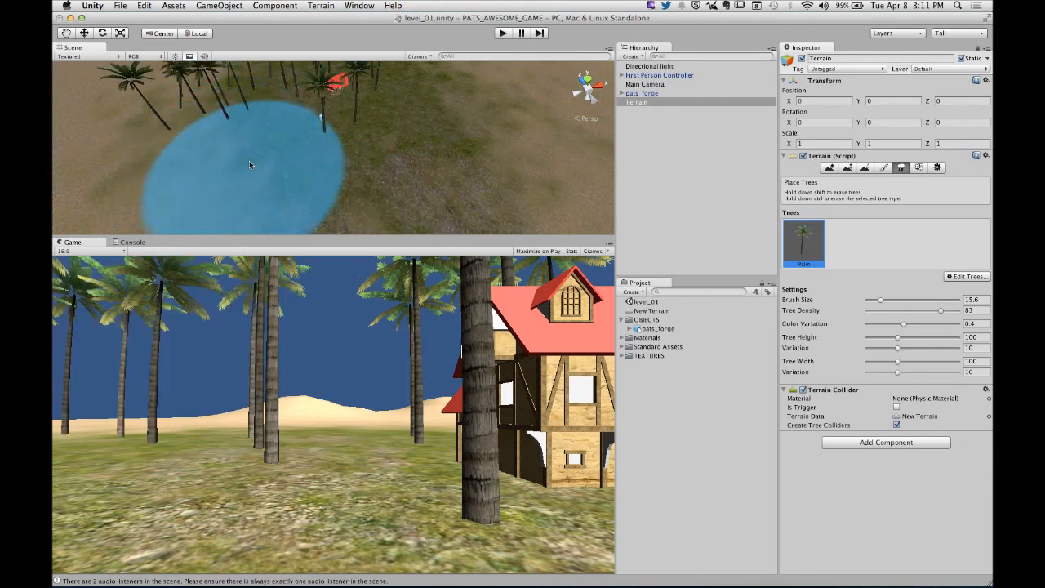
pyautogui.moveTo(375, 176)
pyautogui.mouseDown()
pyautogui.moveTo(482, 112)
pyautogui.moveTo(522, 106)
pyautogui.moveTo(478, 163)
pyautogui.moveTo(470, 235)
pyautogui.mouseUp()
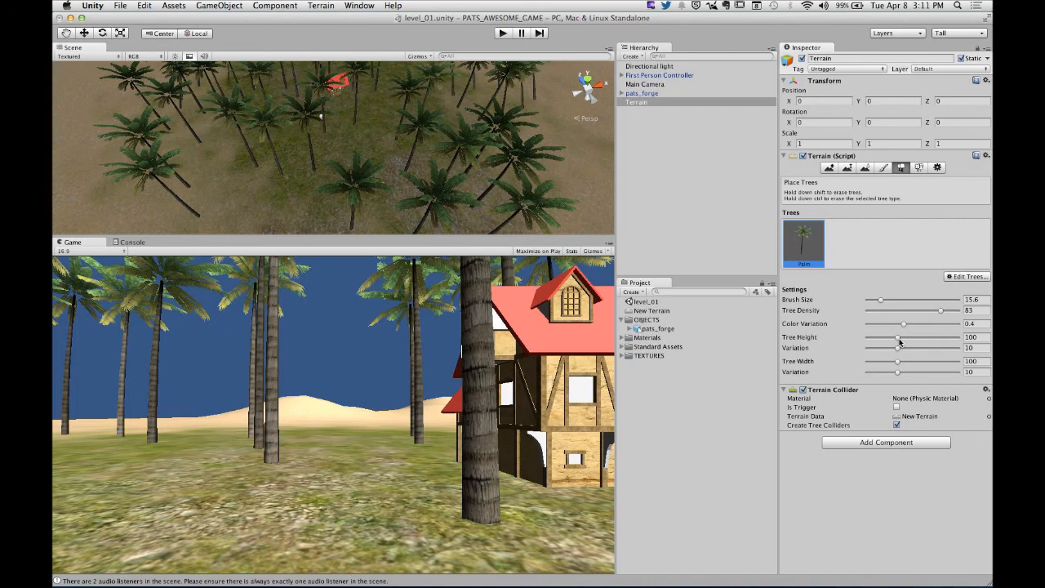
# - Set the tree height variation to 23 and width variation to 22, and paint more palms around the existing grove
pyautogui.moveTo(898, 350); pyautogui.dragTo(935, 373)
pyautogui.scroll(-10, 427, 184)
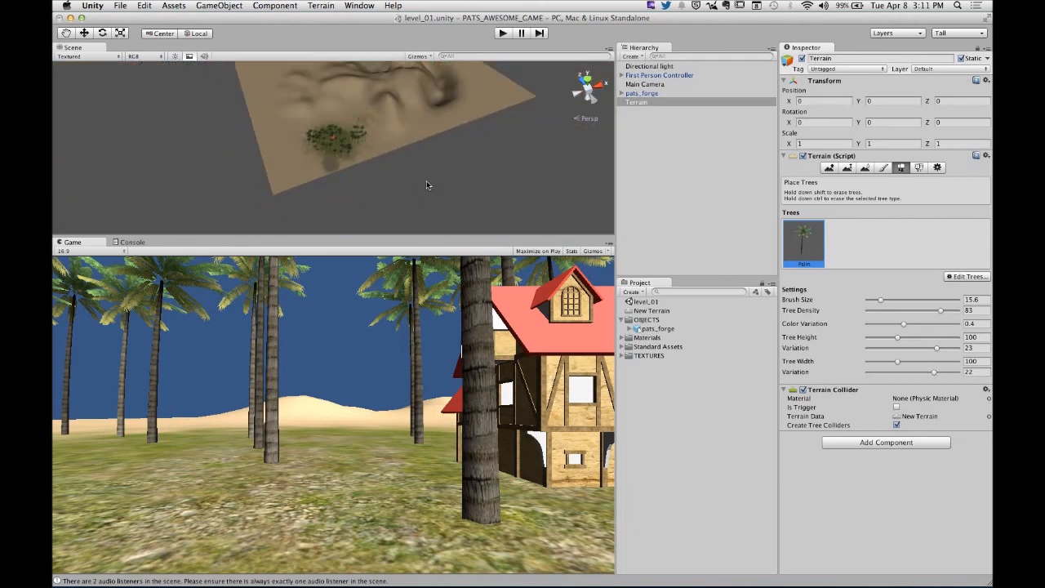
pyautogui.moveTo(366, 125)
pyautogui.keyDown('alt'); pyautogui.mouseDown()
pyautogui.moveTo(409, 165)
pyautogui.moveTo(408, 181)
pyautogui.moveTo(408, 159)
pyautogui.moveTo(384, 147)
pyautogui.moveTo(332, 198)
pyautogui.mouseUp(); pyautogui.keyUp('alt')
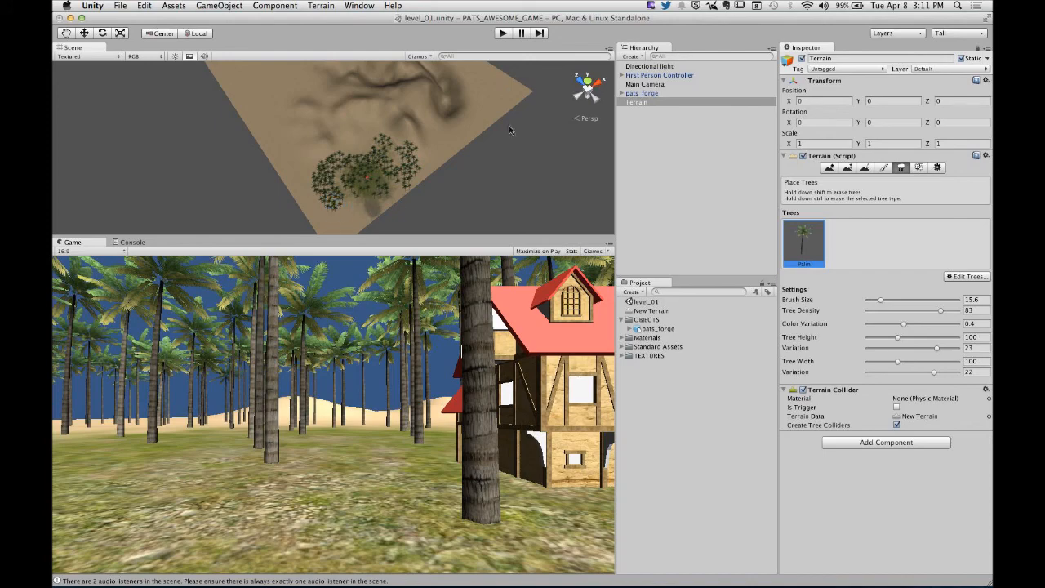
# - Play-test the scene by walking through the palm grove and around the forge house, and stop the game
pyautogui.click(502, 32)
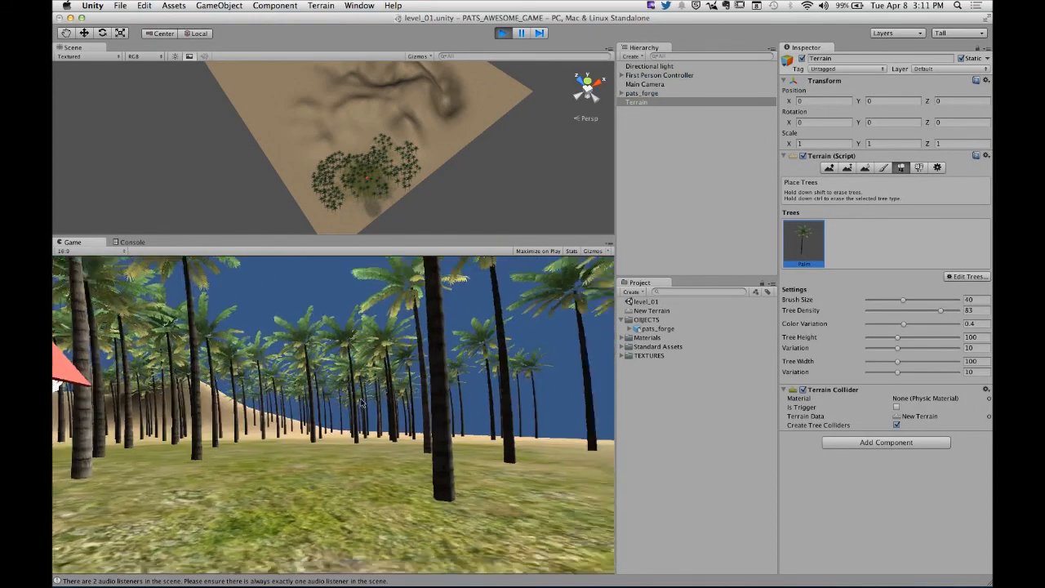
pyautogui.press('w')
pyautogui.press('w')
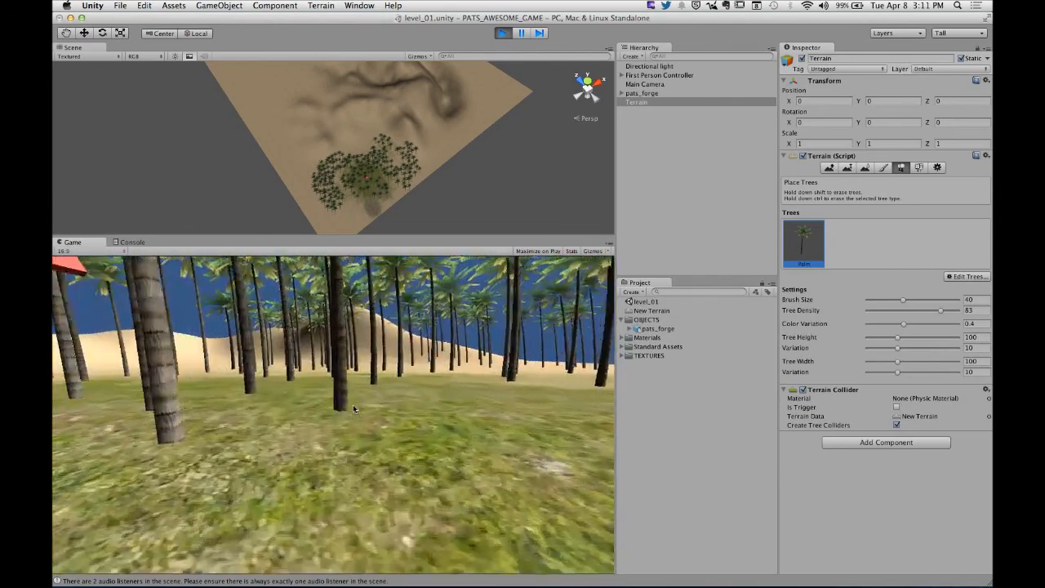
pyautogui.press('w')
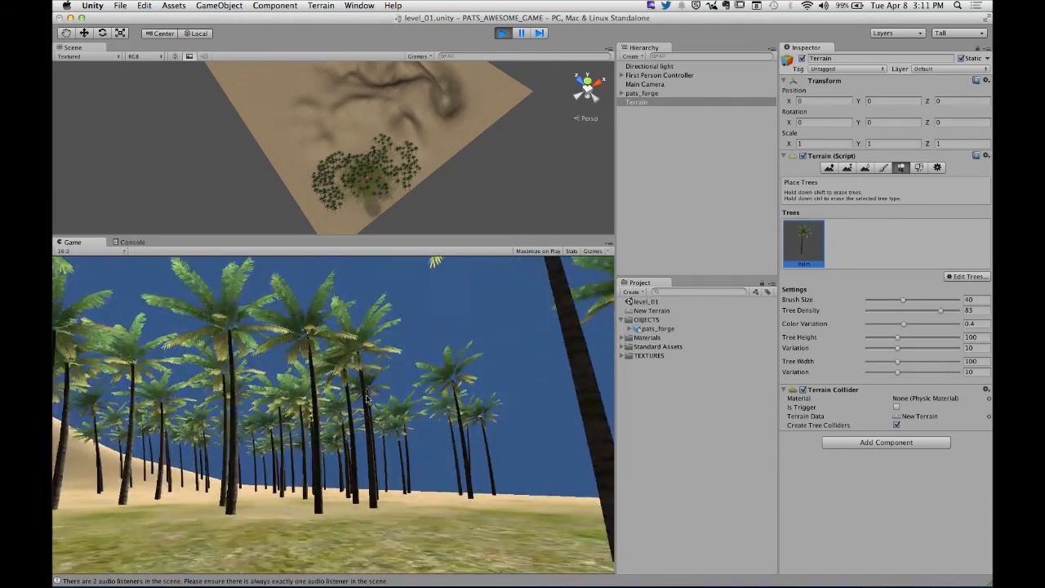
pyautogui.press('w')
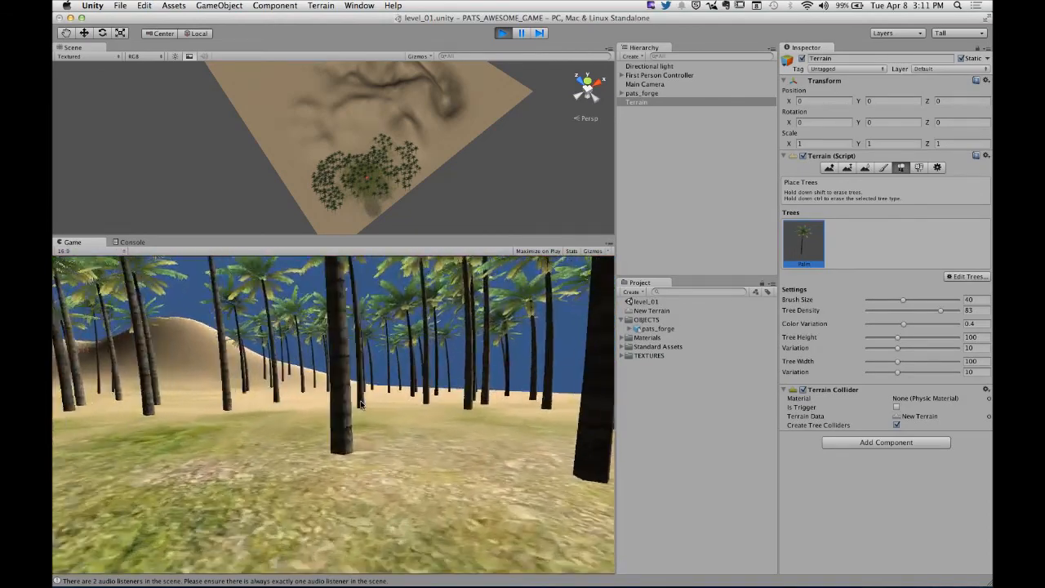
pyautogui.press('w')
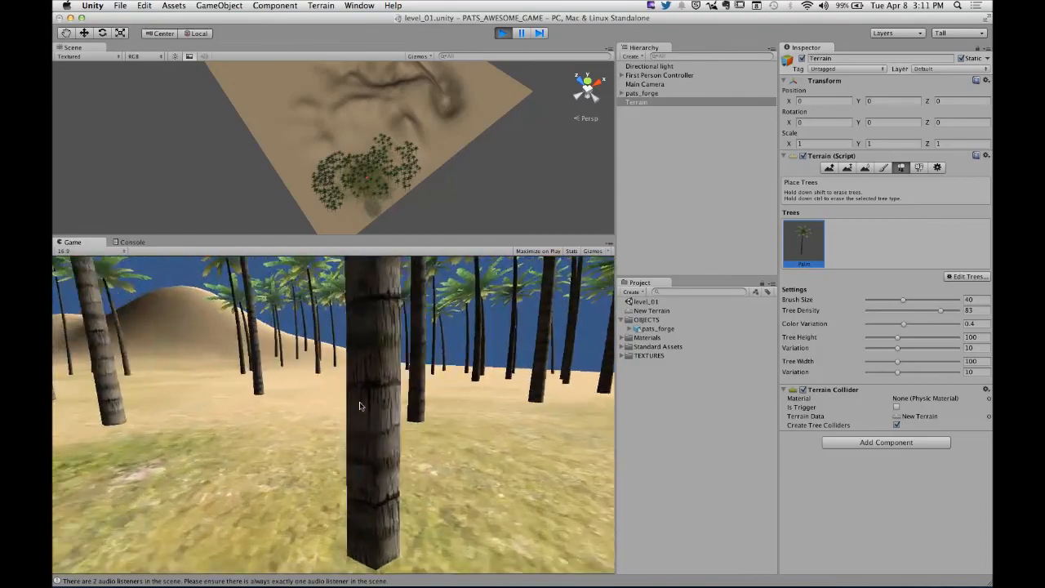
pyautogui.press('w')
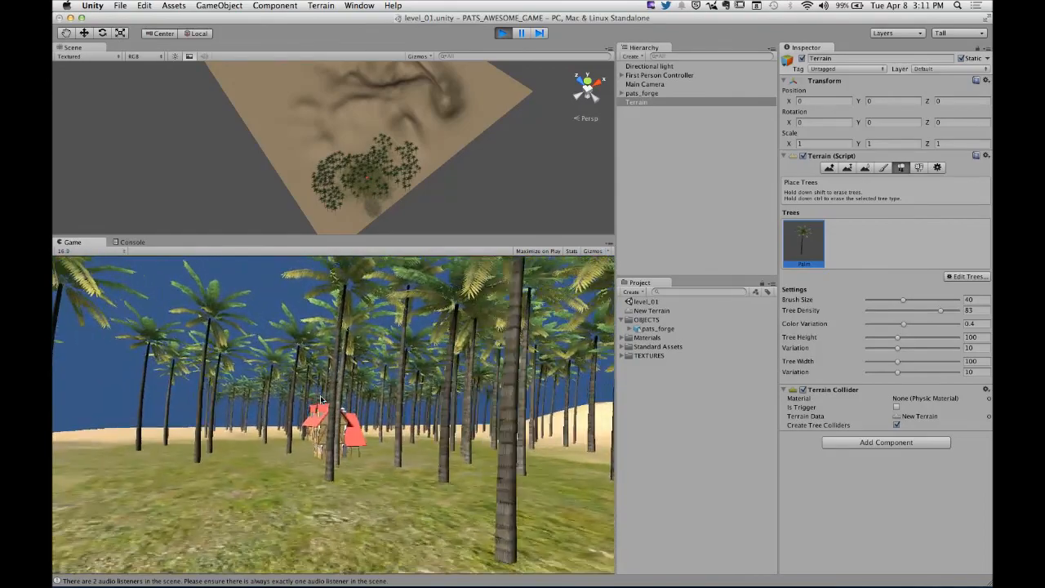
pyautogui.press('w')
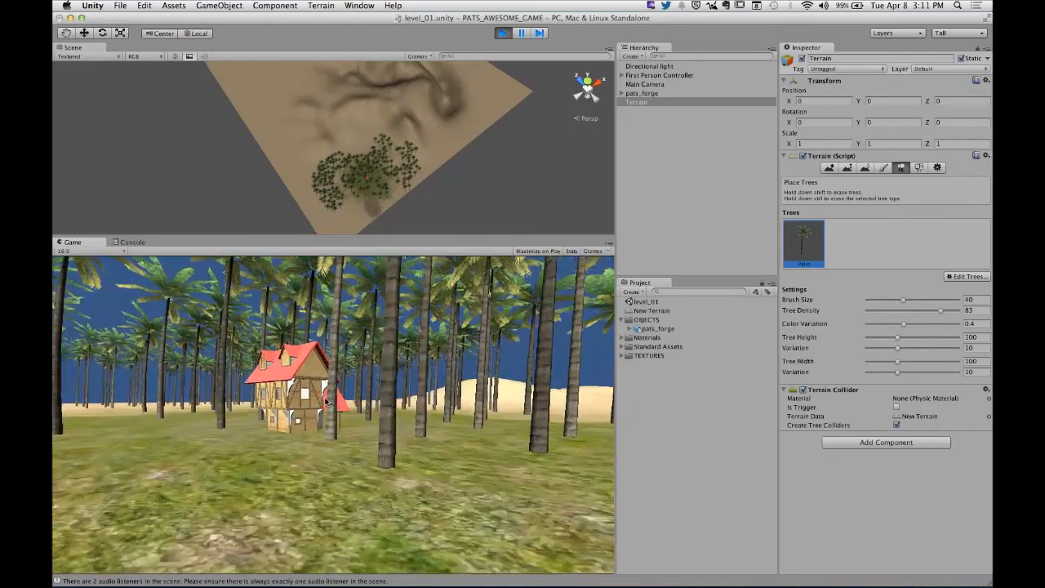
pyautogui.press('w')
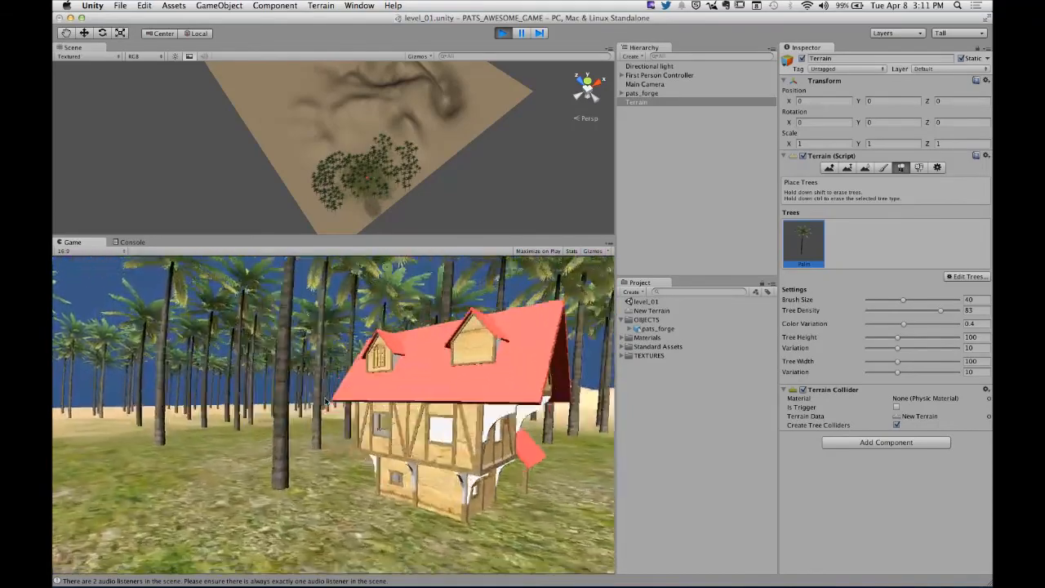
pyautogui.press('w')
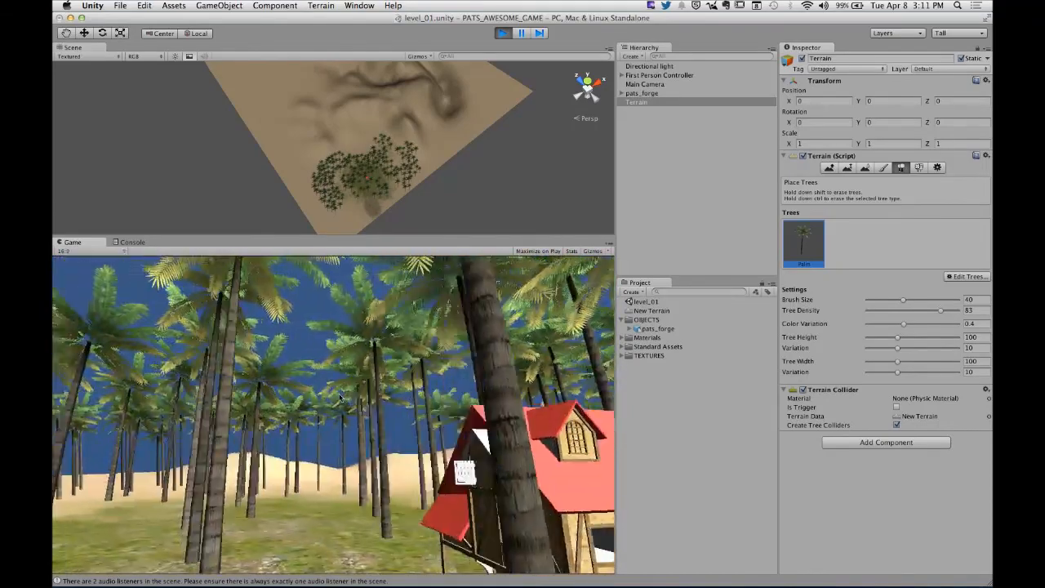
pyautogui.press('s')
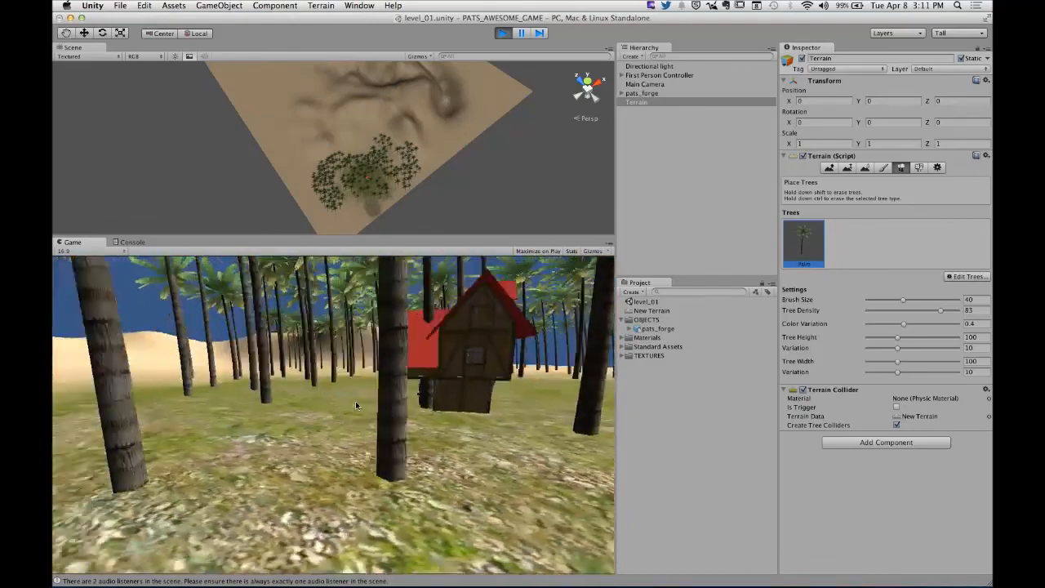
pyautogui.press('w')
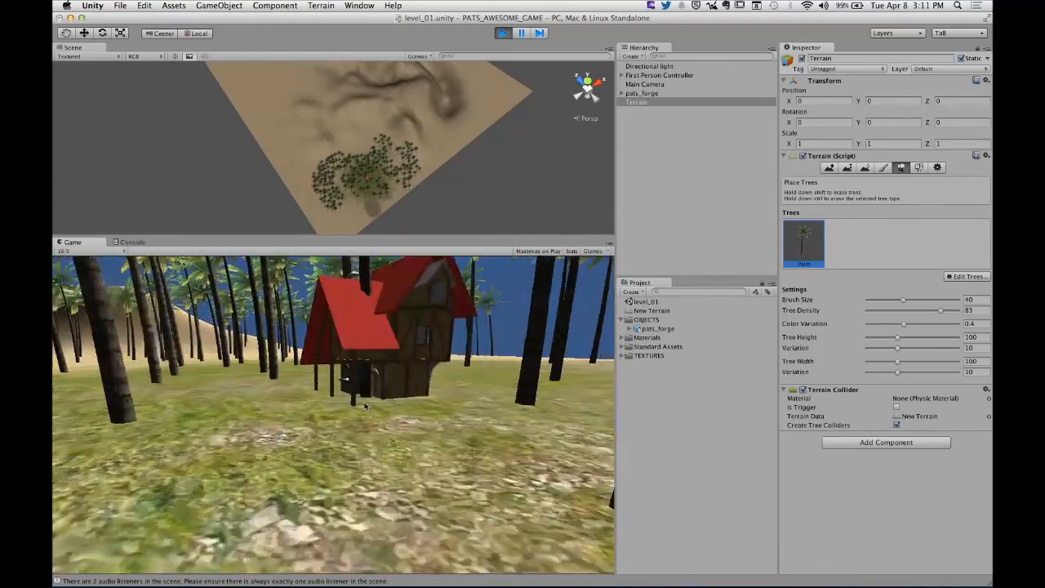
pyautogui.press('w')
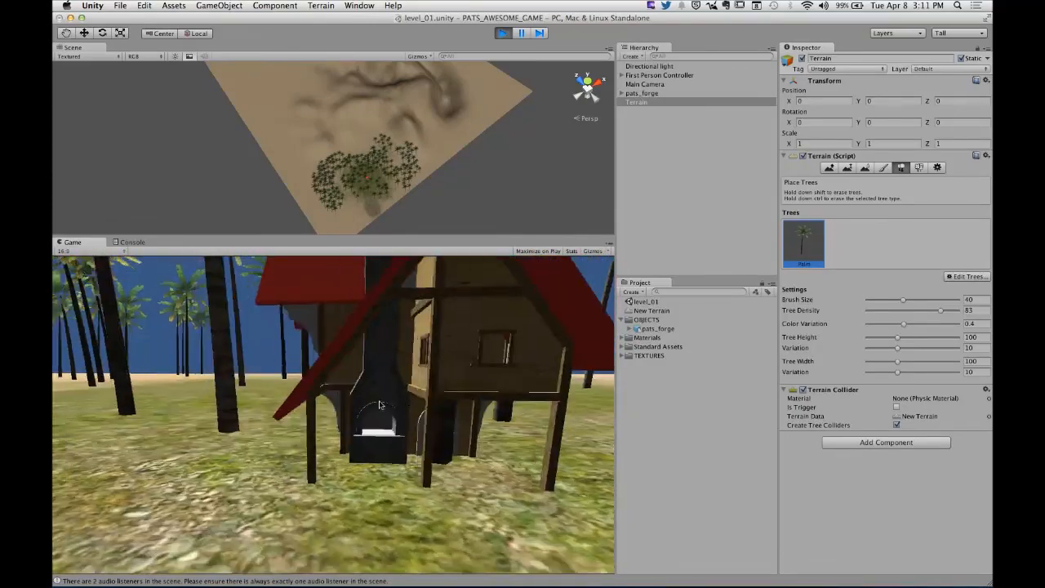
pyautogui.press('w')
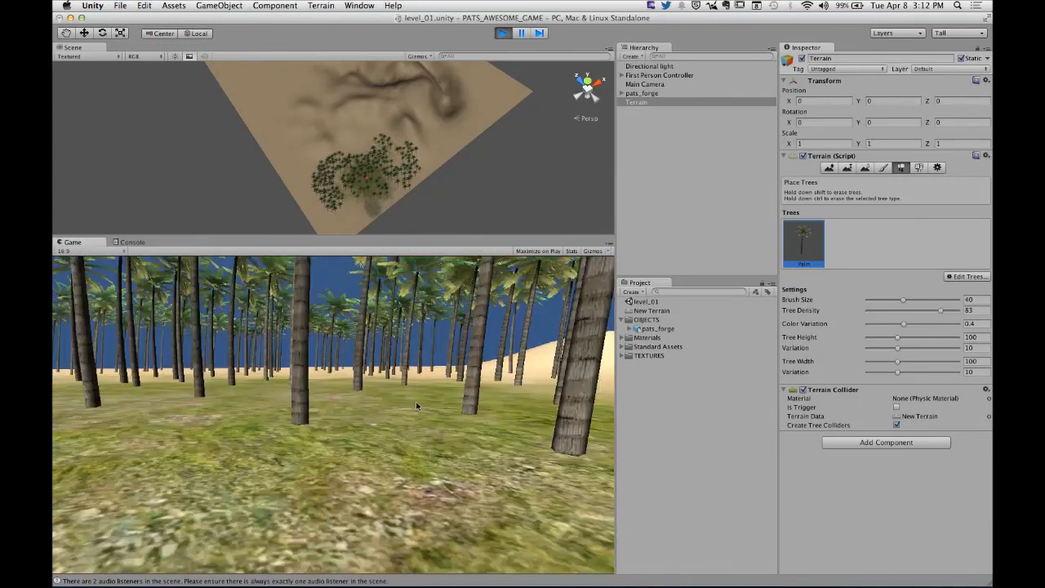
pyautogui.press('w')
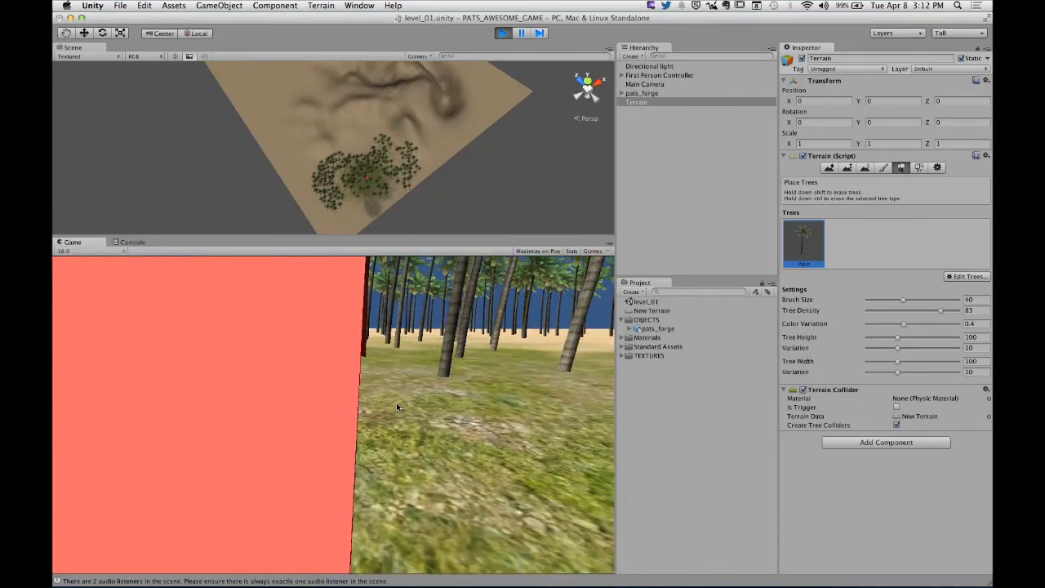
pyautogui.press('w')
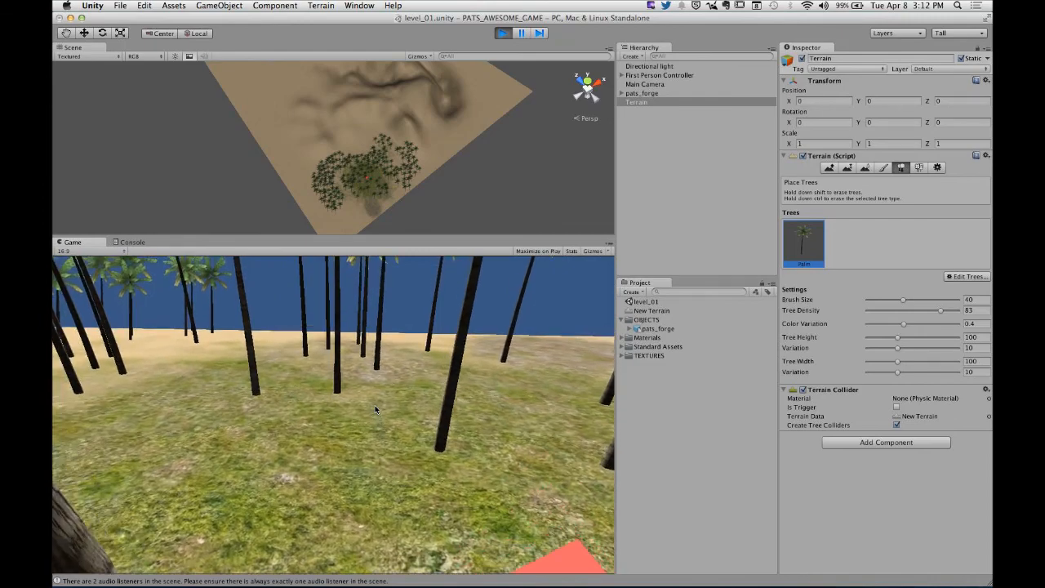
pyautogui.press('super+p')
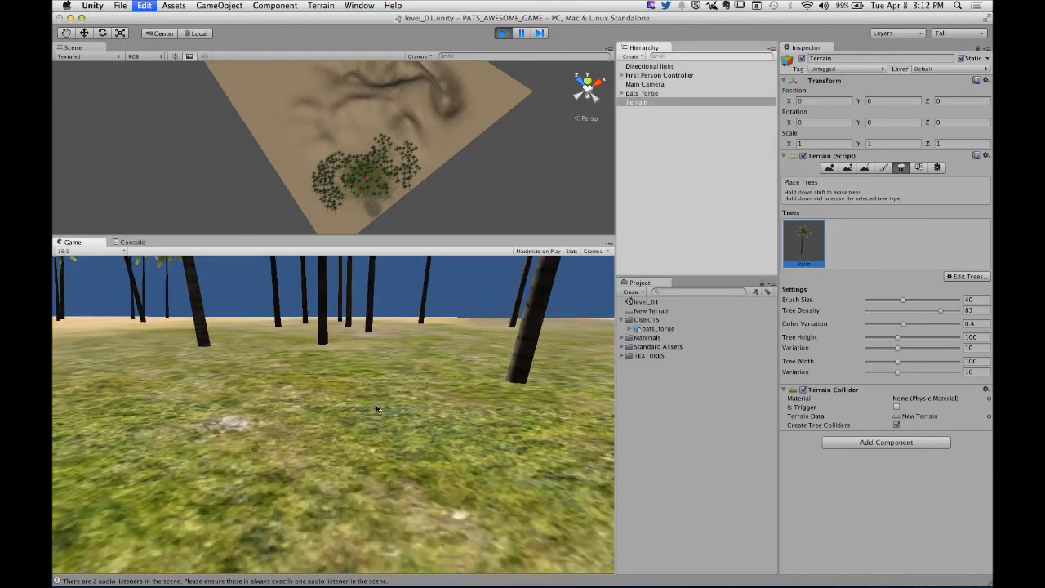
# - Start adding a grass texture to the Terrain's paintable details
pyautogui.click(883, 168)
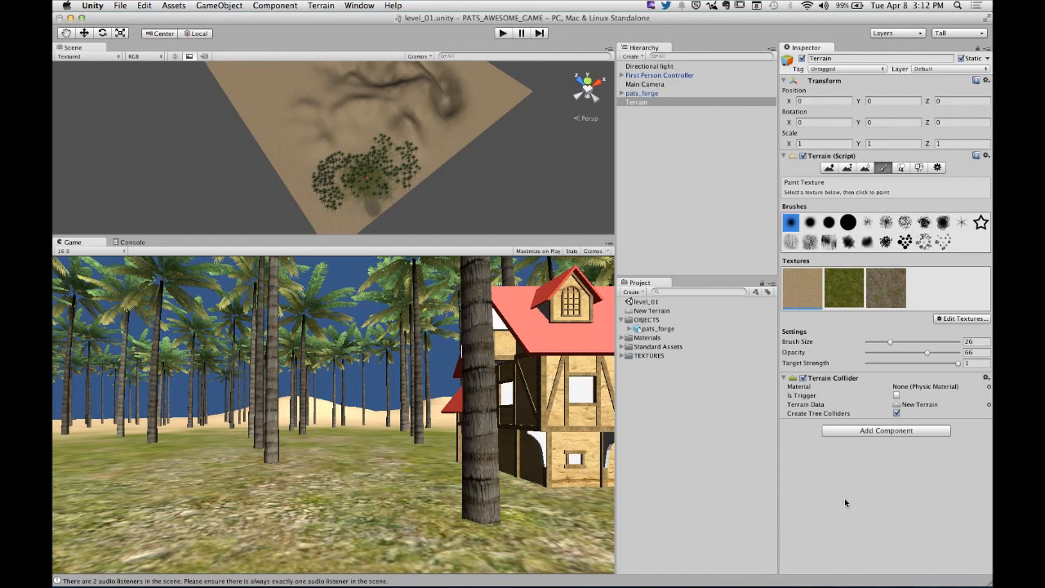
pyautogui.click(919, 167)
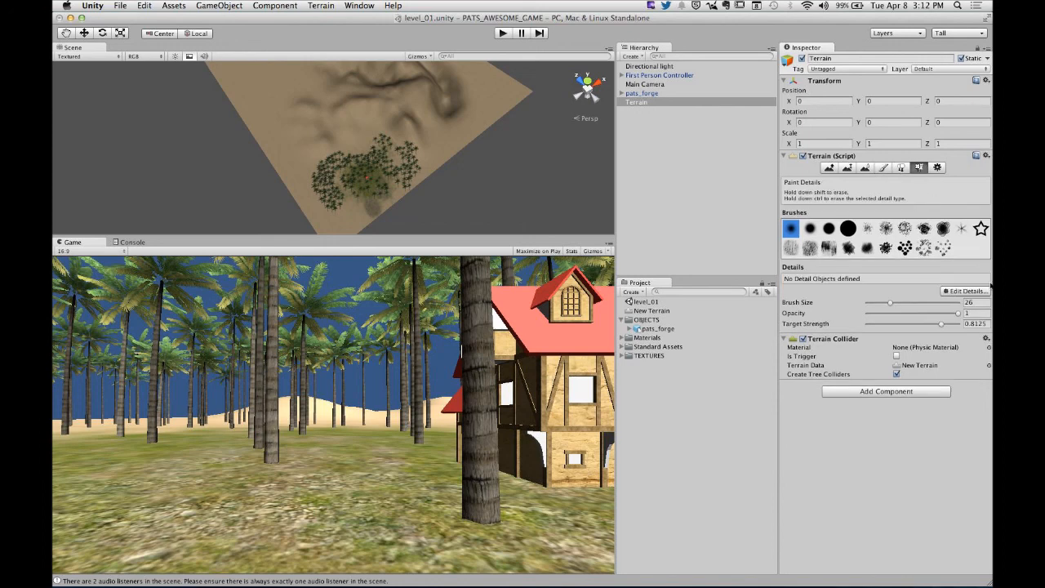
pyautogui.click(969, 290)
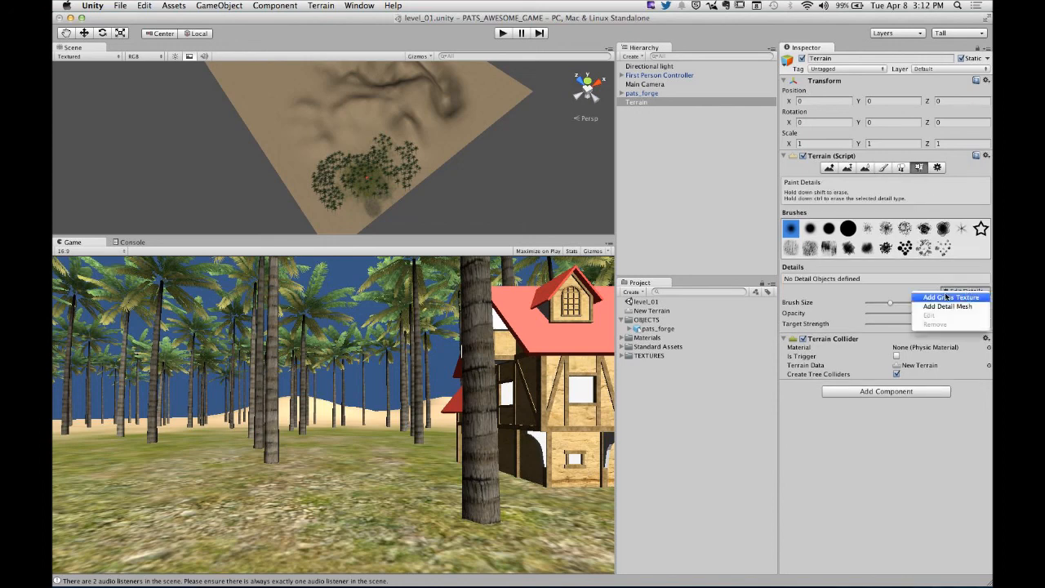
pyautogui.click(955, 297)
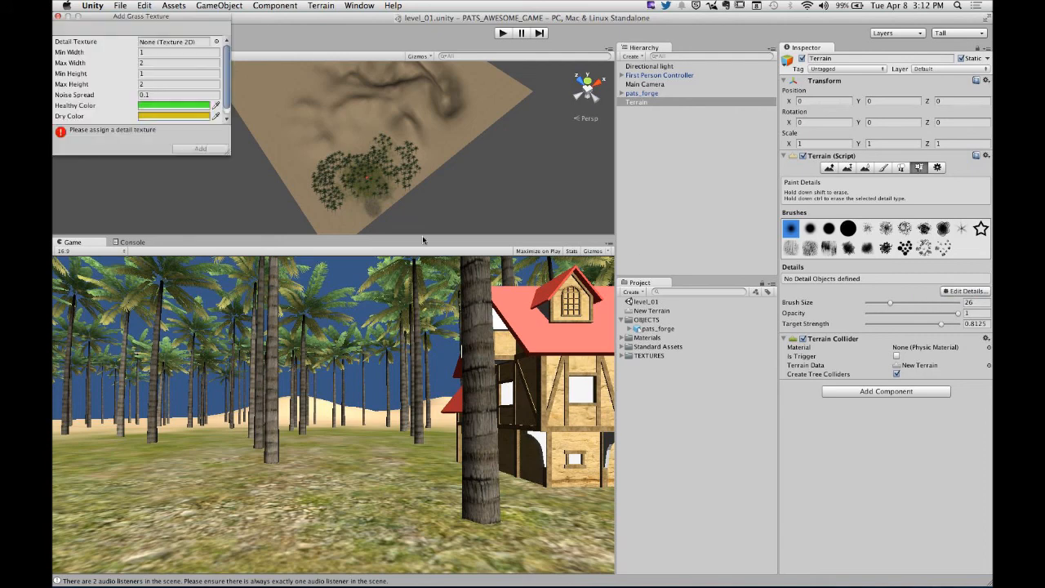
pyautogui.click(173, 6)
pyautogui.click(196, 66)
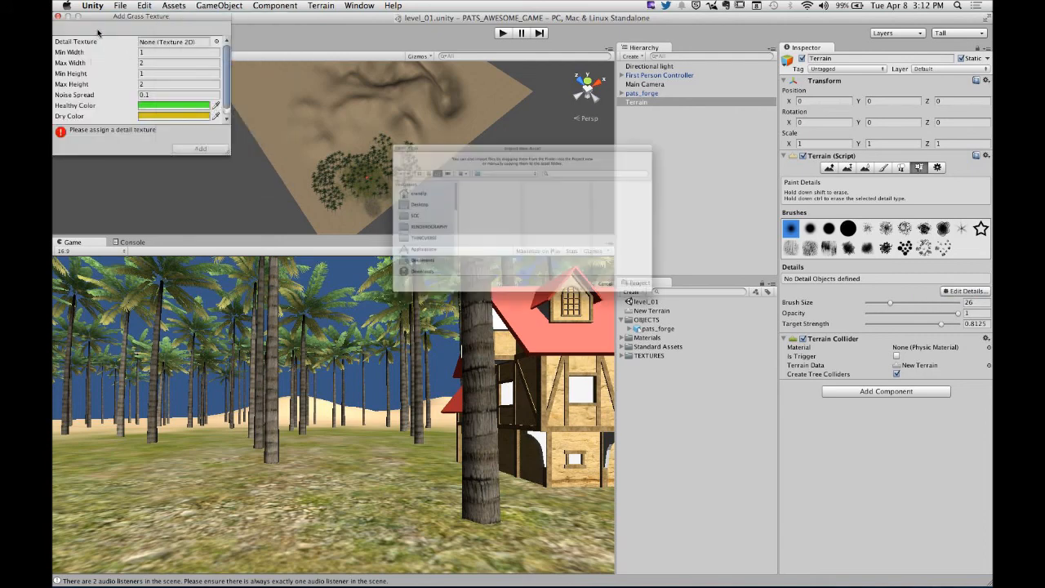
pyautogui.click(667, 331)
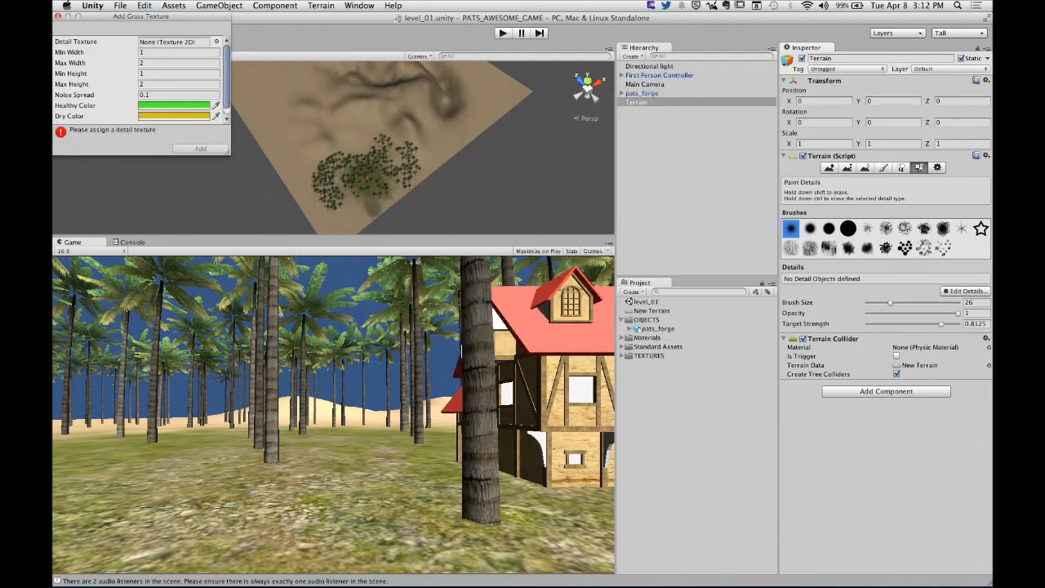
# - Assign the Grass texture as the detail texture and add it to the Terrain with the default sizes and colors
pyautogui.moveTo(96, 17); pyautogui.dragTo(364, 178)
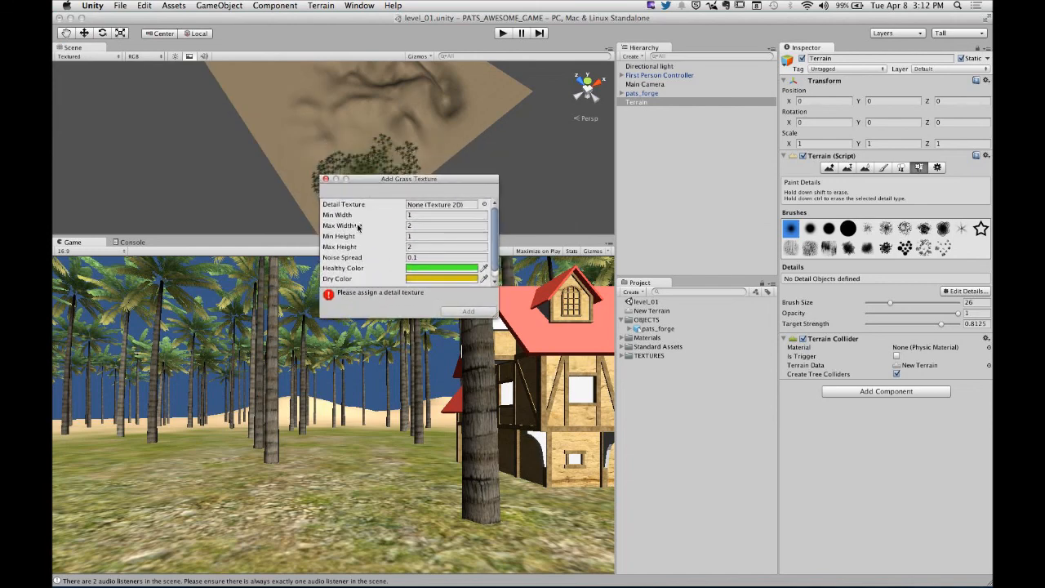
pyautogui.click(484, 205)
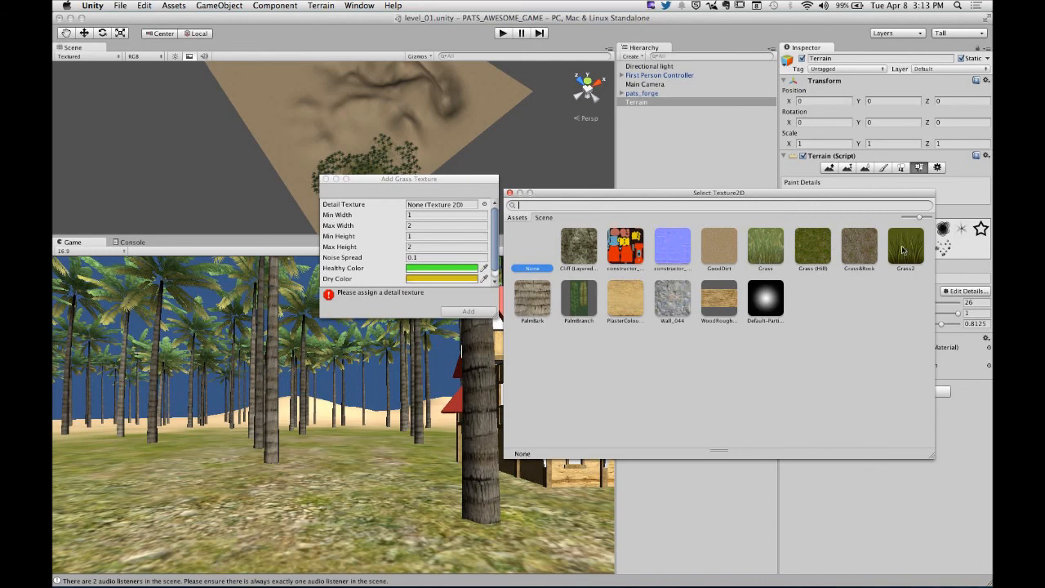
pyautogui.click(766, 251)
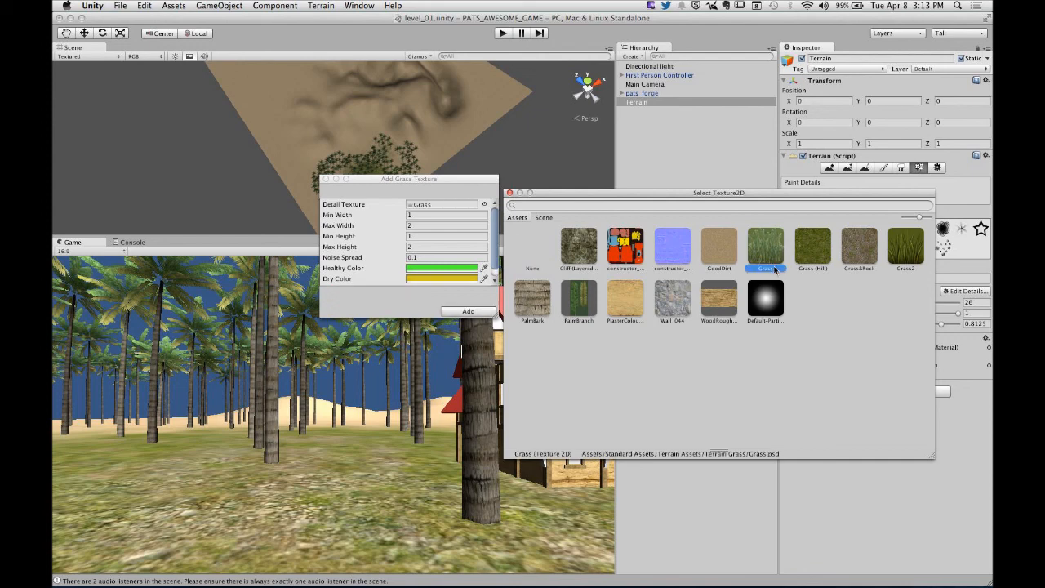
pyautogui.click(510, 193)
pyautogui.click(468, 311)
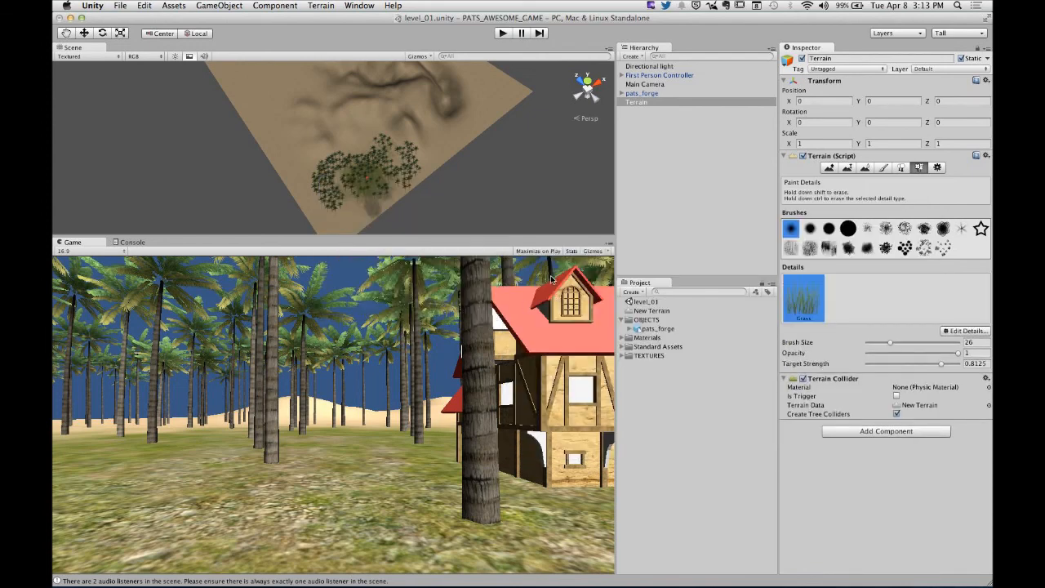
# - Enlarge the scene view, set the detail brush size to 52 and paint grass among the palms near the forge house
pyautogui.moveTo(405, 238); pyautogui.dragTo(384, 361)
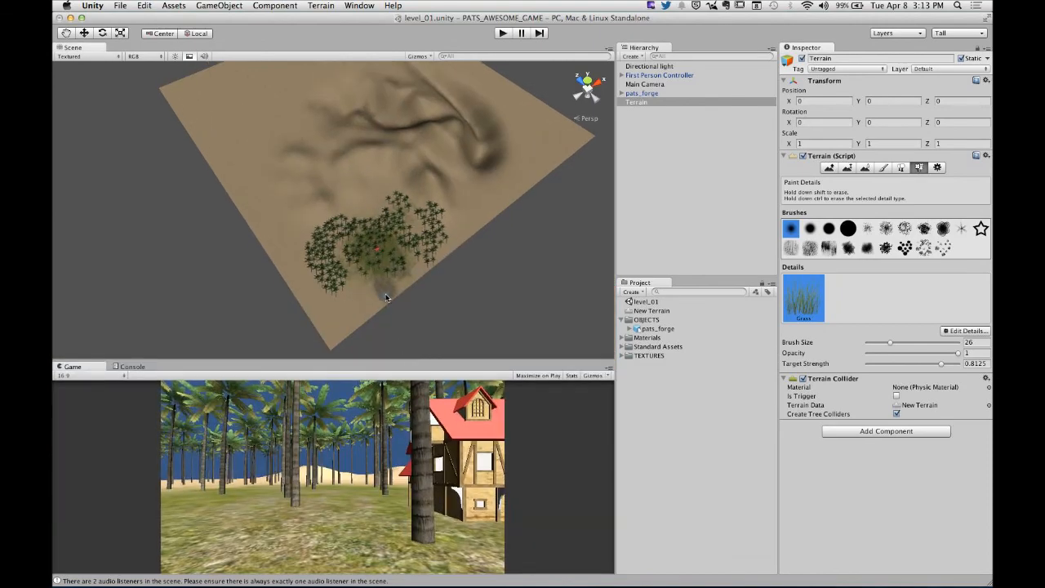
pyautogui.scroll(10, 377, 278)
pyautogui.scroll(-5, 377, 277)
pyautogui.keyDown('alt'); pyautogui.moveTo(441, 281); pyautogui.dragTo(487, 245, button='right'); pyautogui.keyUp('alt')
pyautogui.moveTo(490, 247); pyautogui.dragTo(478, 210, button='middle')
pyautogui.moveTo(900, 344); pyautogui.dragTo(913, 343)
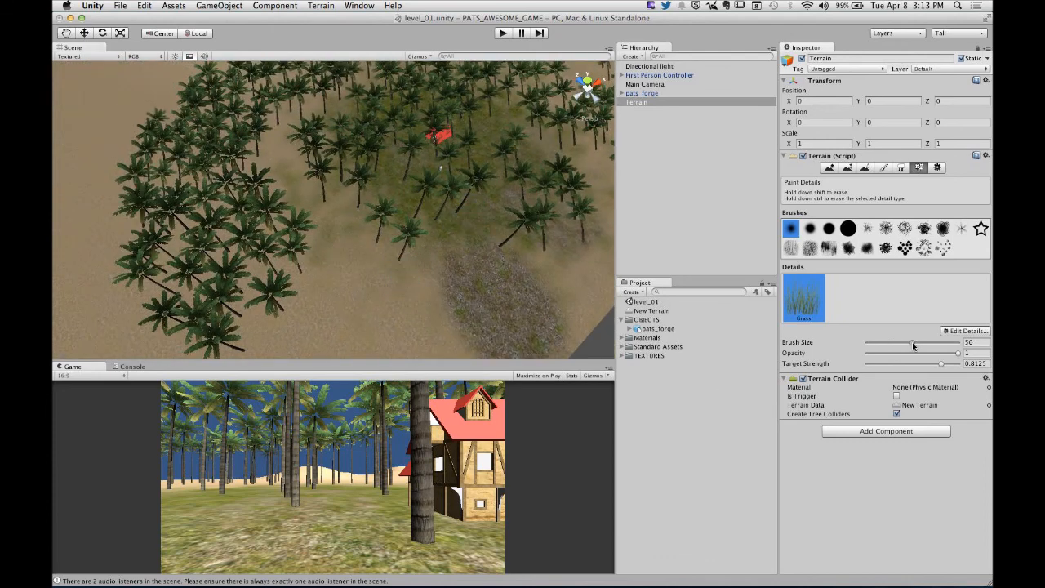
pyautogui.moveTo(330, 187)
pyautogui.mouseDown()
pyautogui.moveTo(359, 205)
pyautogui.moveTo(441, 187)
pyautogui.moveTo(437, 153)
pyautogui.moveTo(393, 155)
pyautogui.mouseUp()
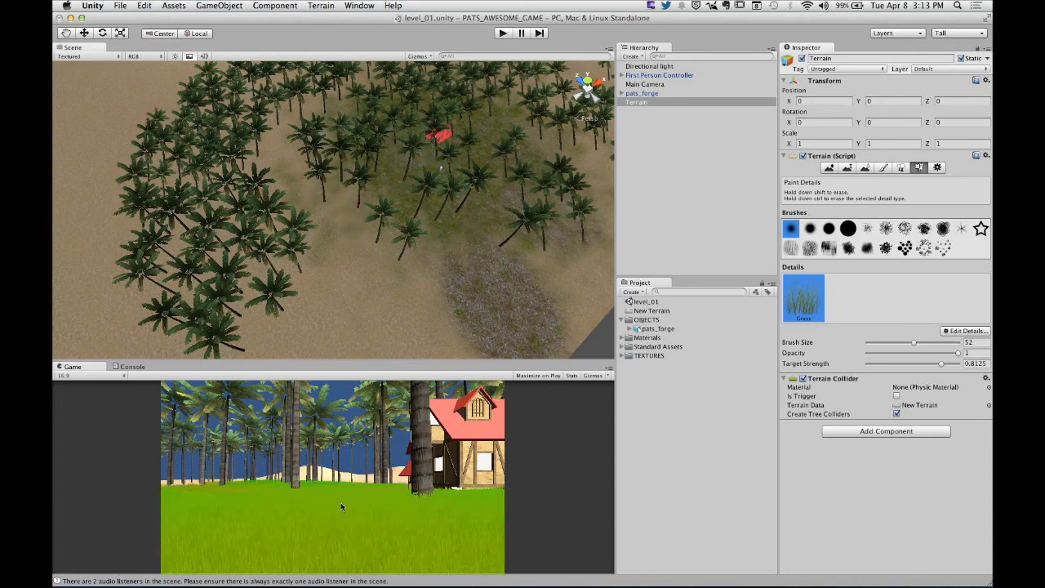
# - Play-test the scene in an enlarged game view, walking through the painted grass and around the forge house, and stop the game
pyautogui.click(503, 33)
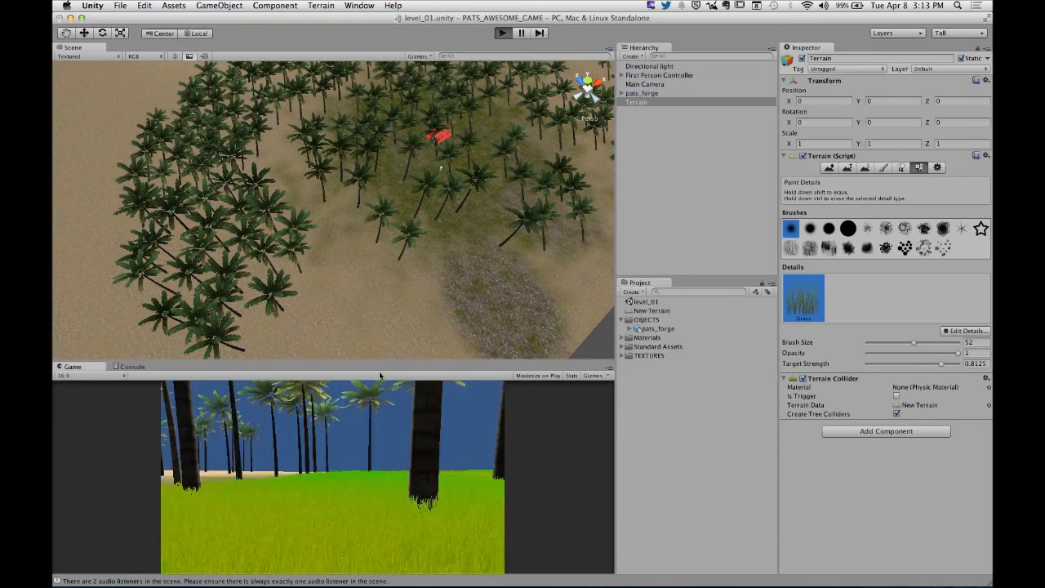
pyautogui.moveTo(386, 373); pyautogui.dragTo(383, 172)
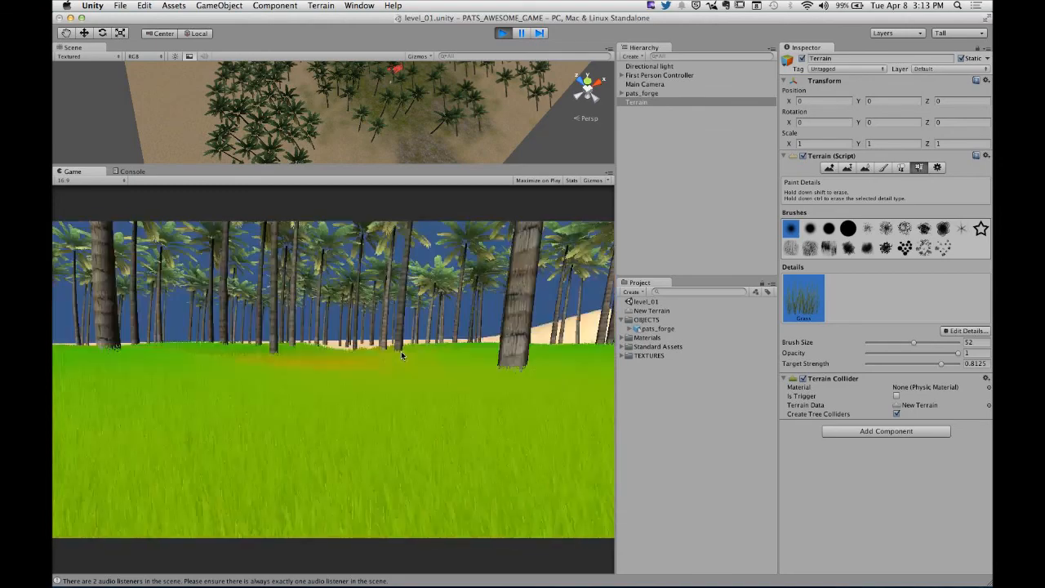
pyautogui.press('w')
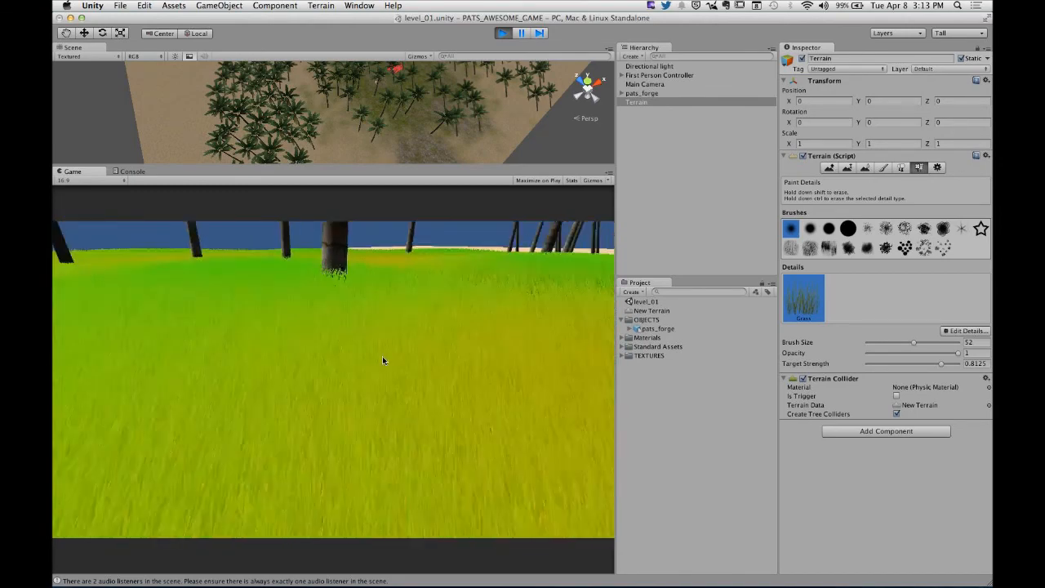
pyautogui.press('w')
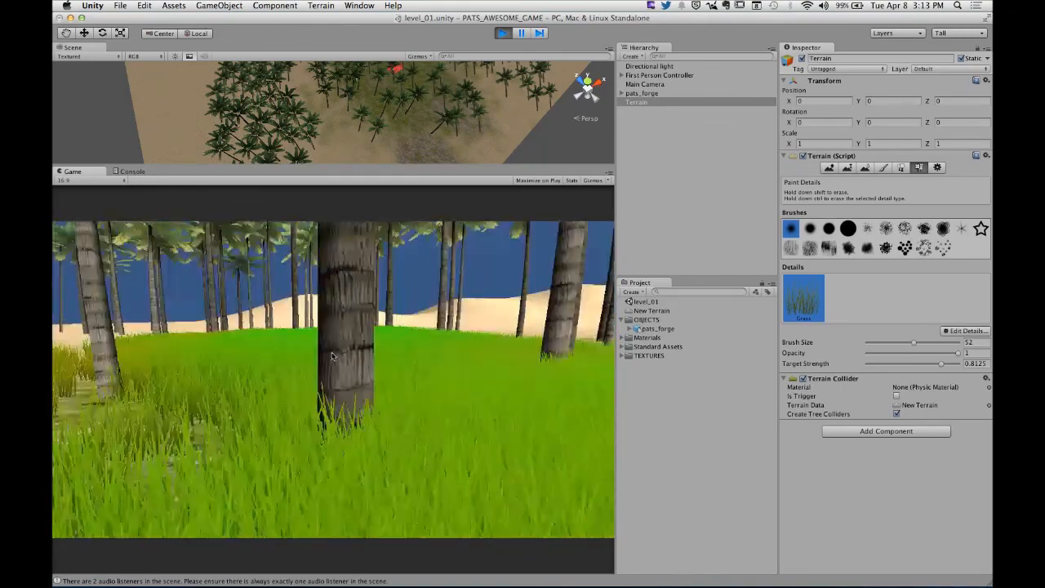
pyautogui.press('w')
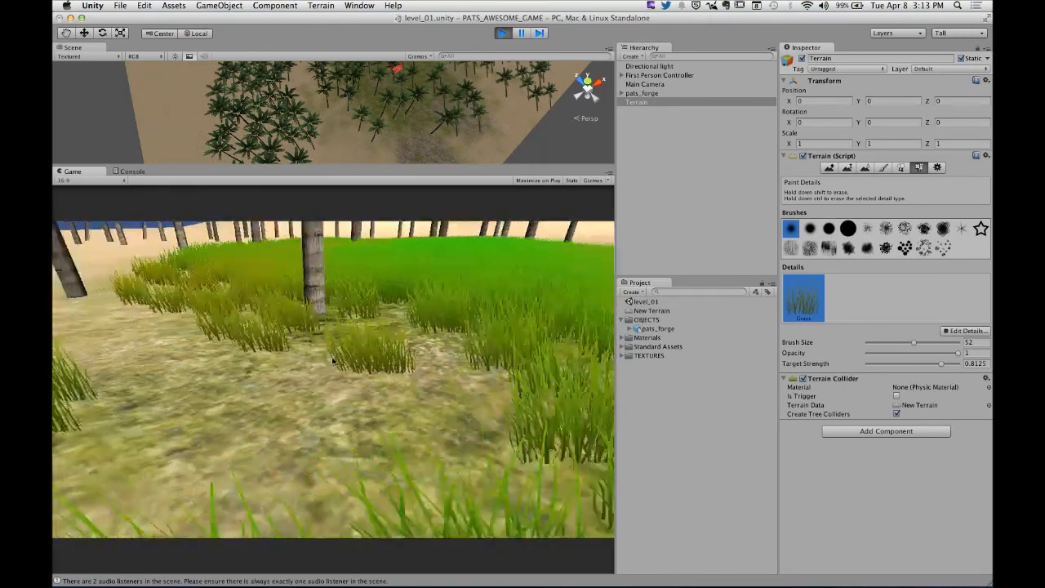
pyautogui.press('w')
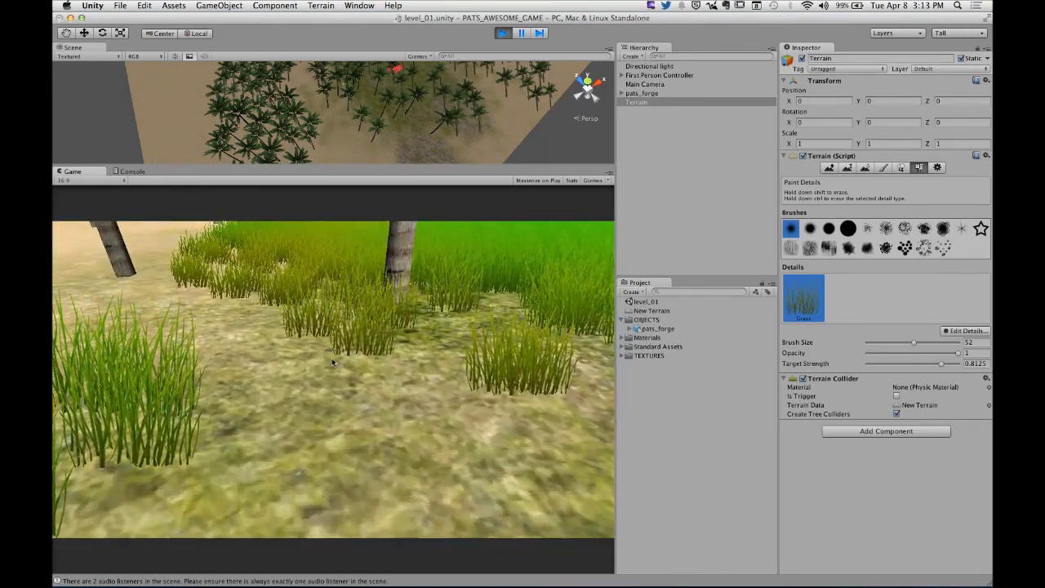
pyautogui.press('w')
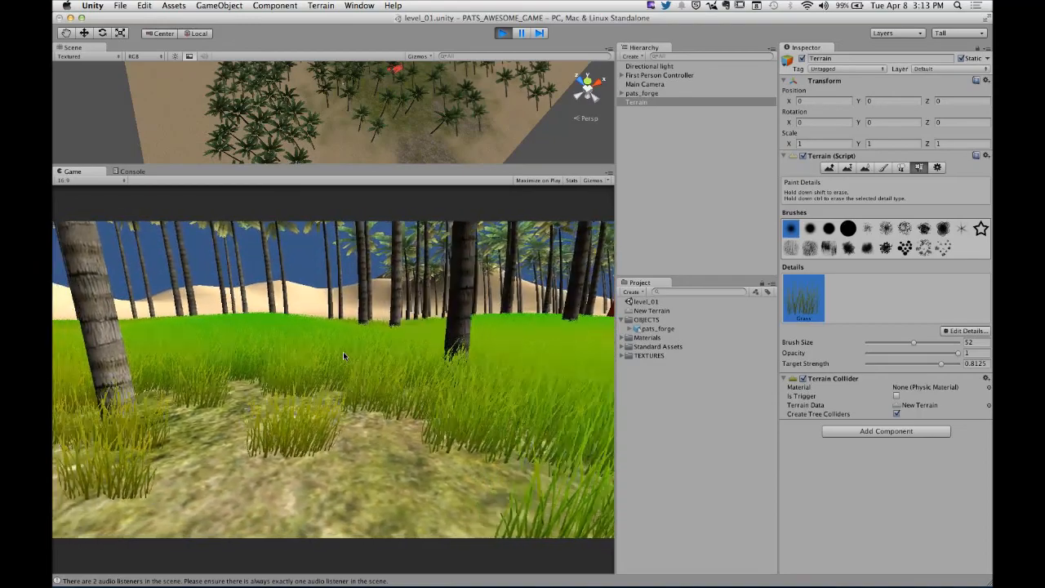
pyautogui.press('w')
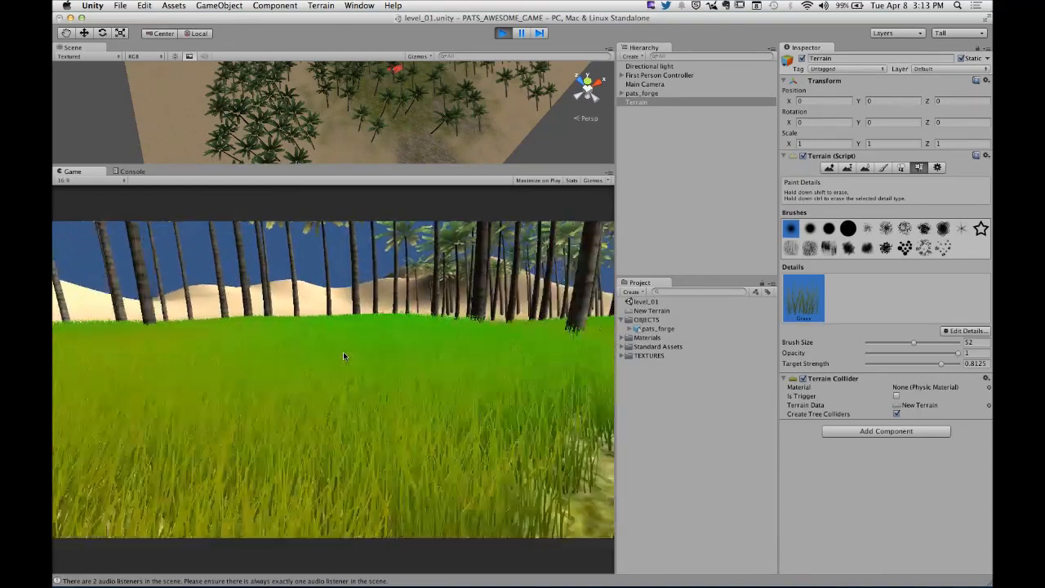
pyautogui.press('w')
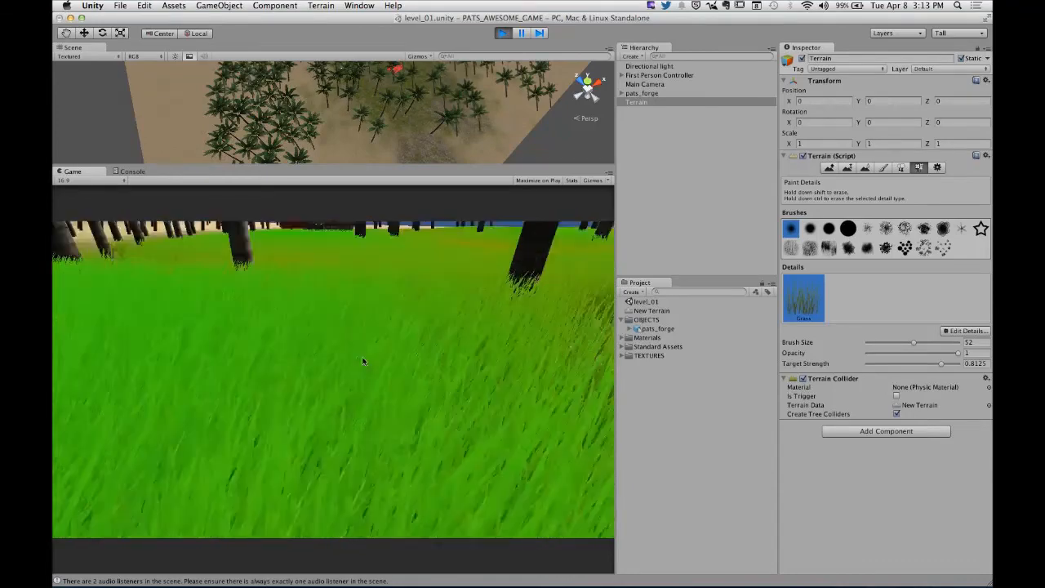
pyautogui.press('w')
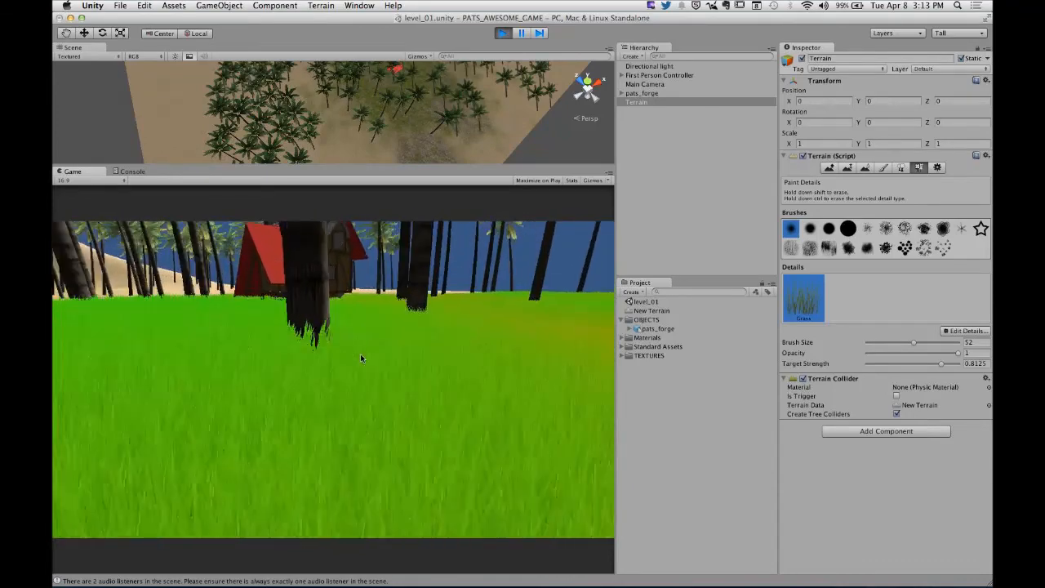
pyautogui.press('w')
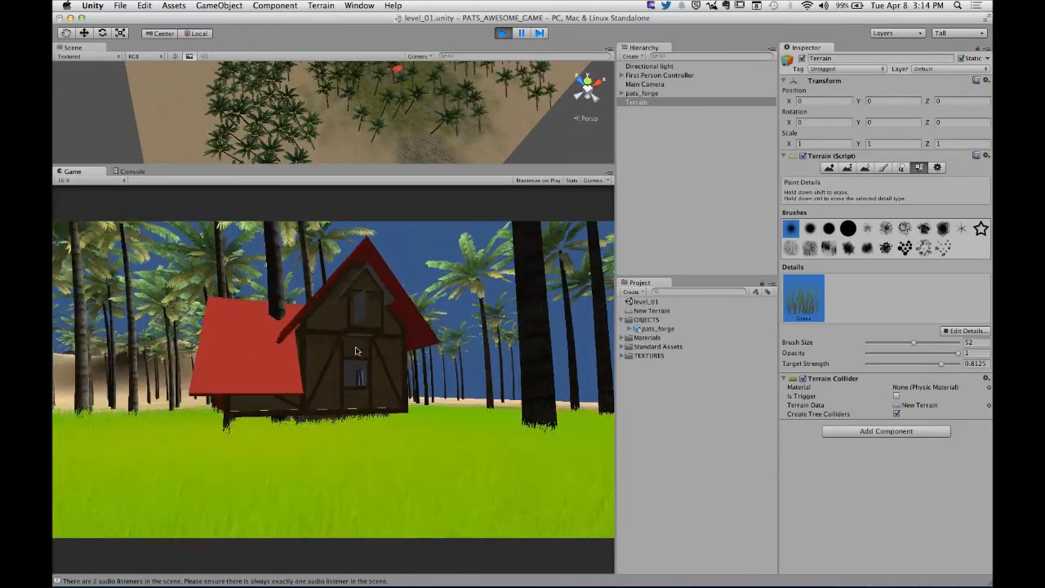
pyautogui.press('w')
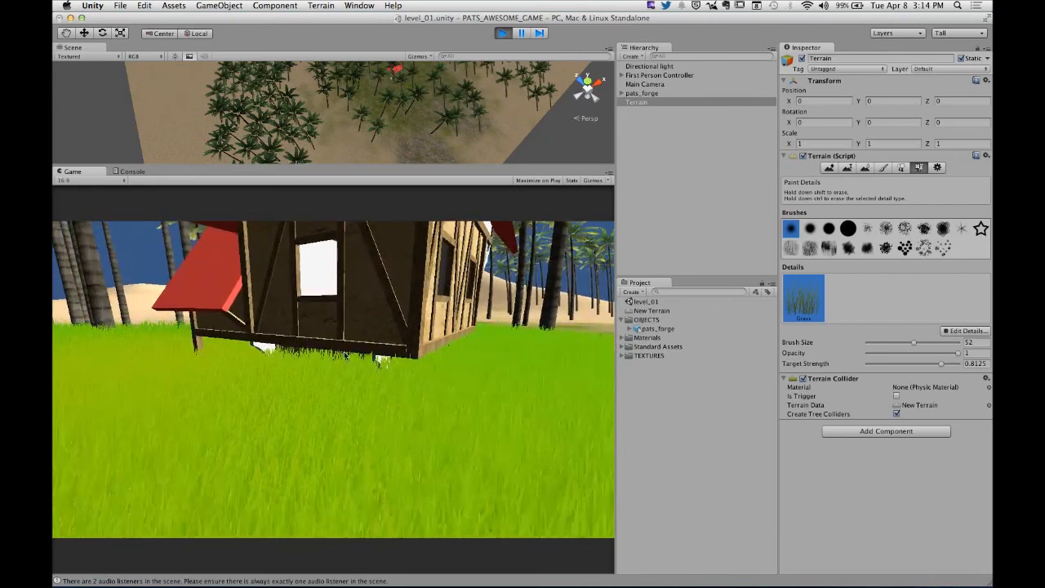
pyautogui.press('d')
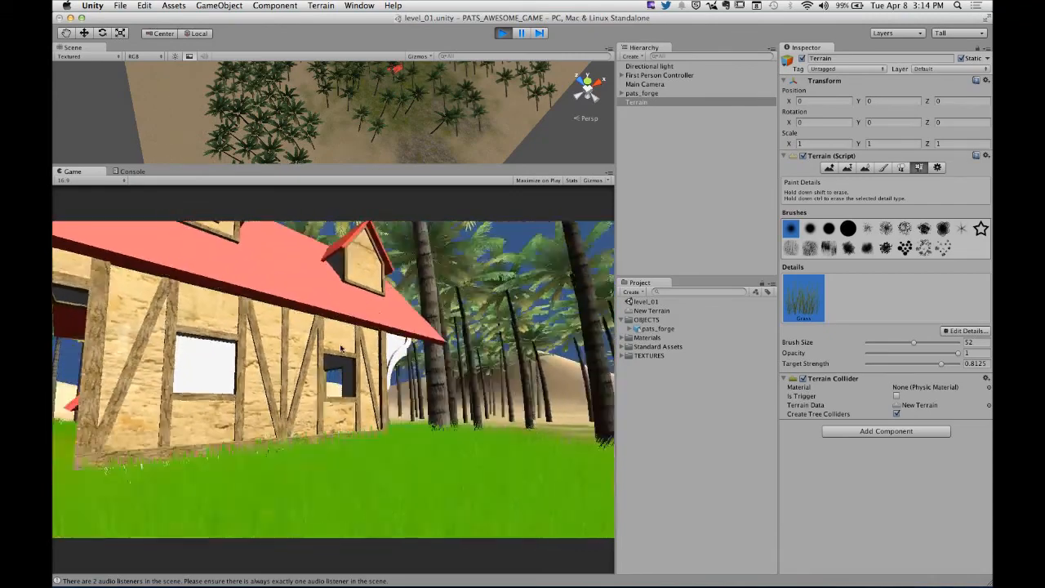
pyautogui.press('super+p')
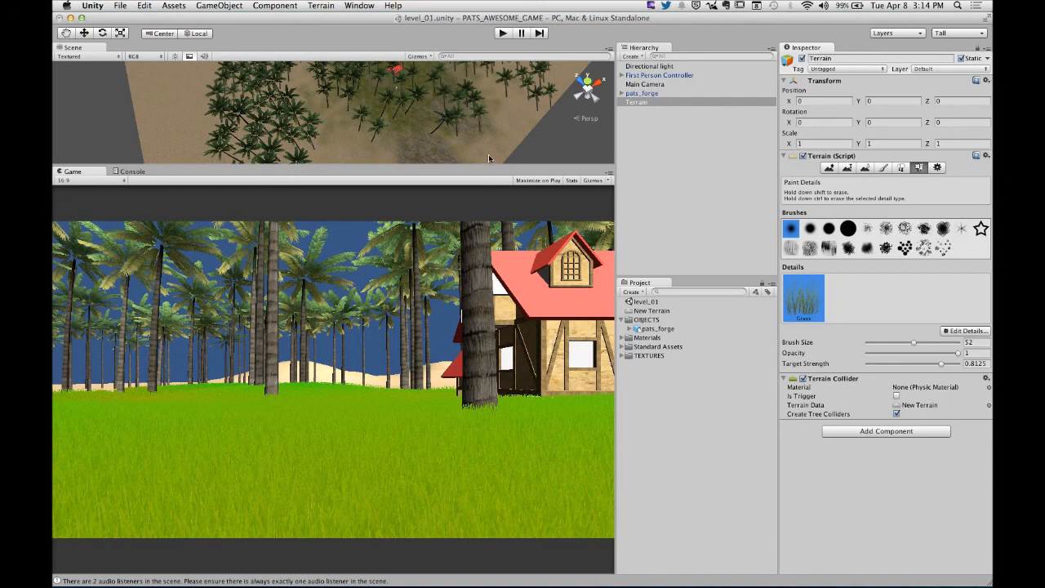
# - Enlarge the scene view, frame pats_forge and erase the palms crowding the house with the Terrain's tree brush at size 9.4
pyautogui.moveTo(489, 166); pyautogui.dragTo(488, 283)
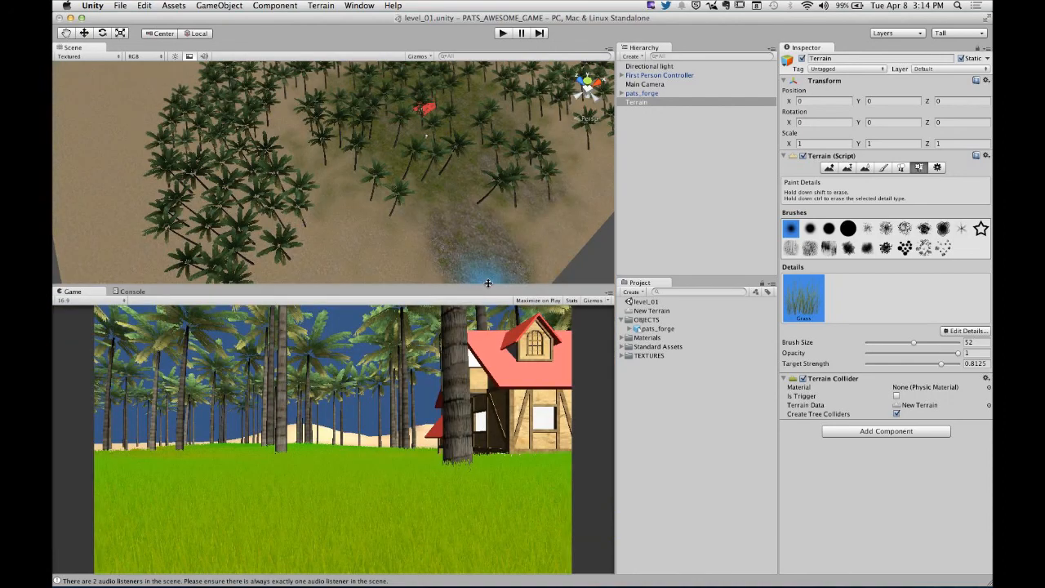
pyautogui.scroll(10, 454, 134)
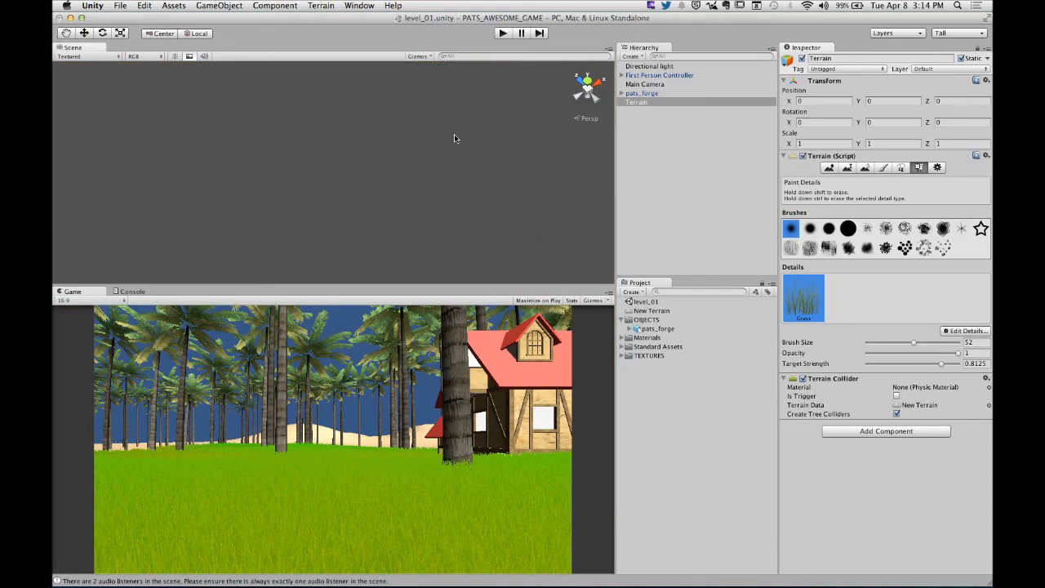
pyautogui.scroll(-10, 463, 144)
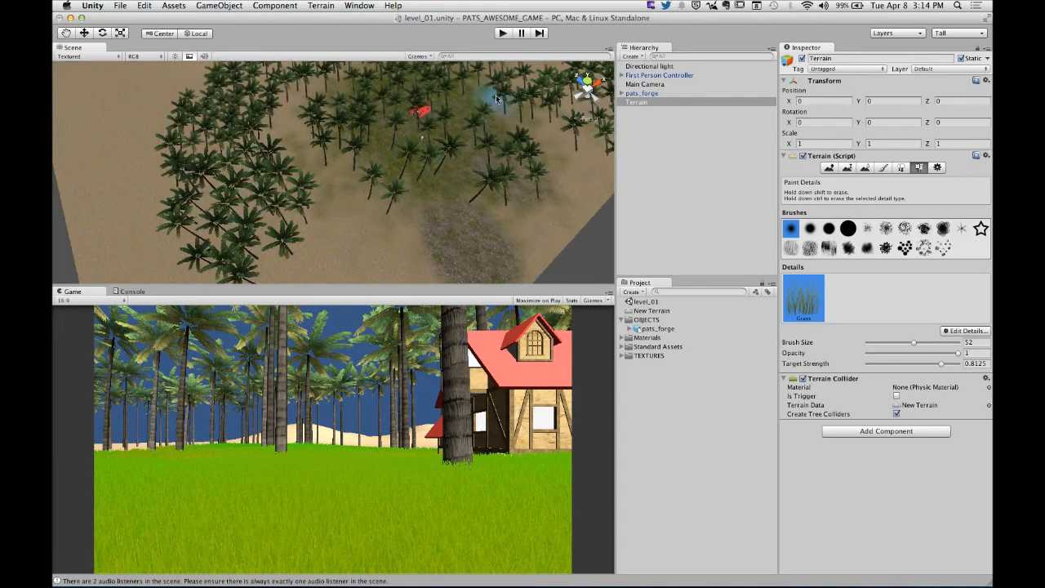
pyautogui.click(641, 93)
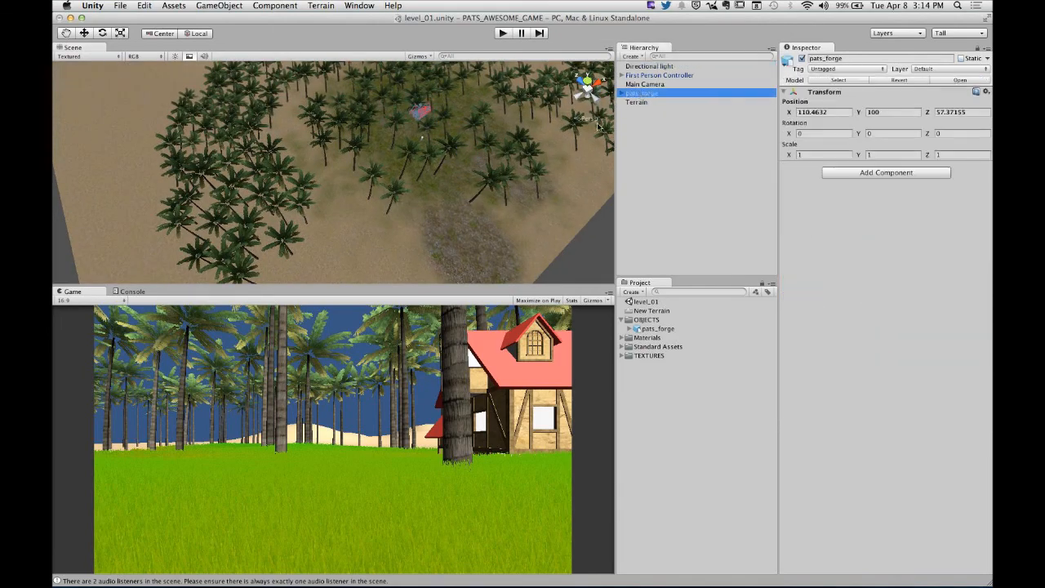
pyautogui.press('f')
pyautogui.keyDown('alt'); pyautogui.moveTo(413, 169); pyautogui.dragTo(303, 262); pyautogui.keyUp('alt')
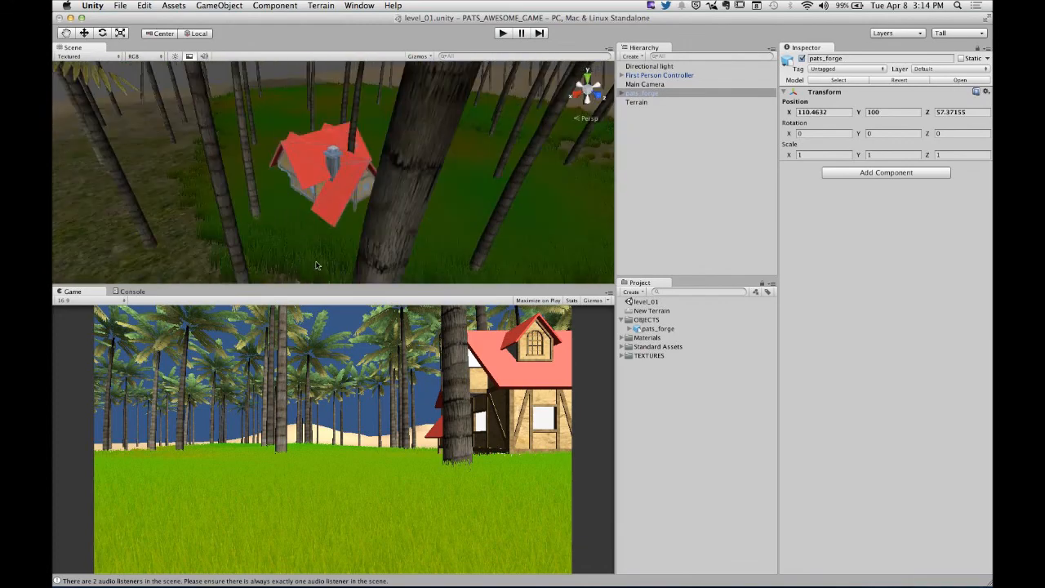
pyautogui.keyDown('alt'); pyautogui.moveTo(345, 169); pyautogui.dragTo(493, 213); pyautogui.keyUp('alt')
pyautogui.click(634, 103)
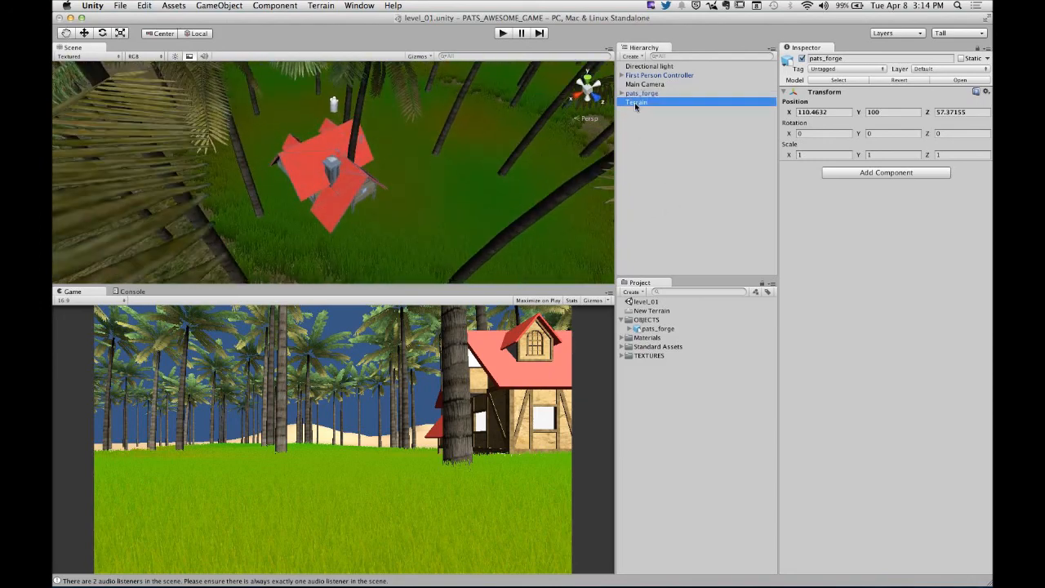
pyautogui.click(901, 169)
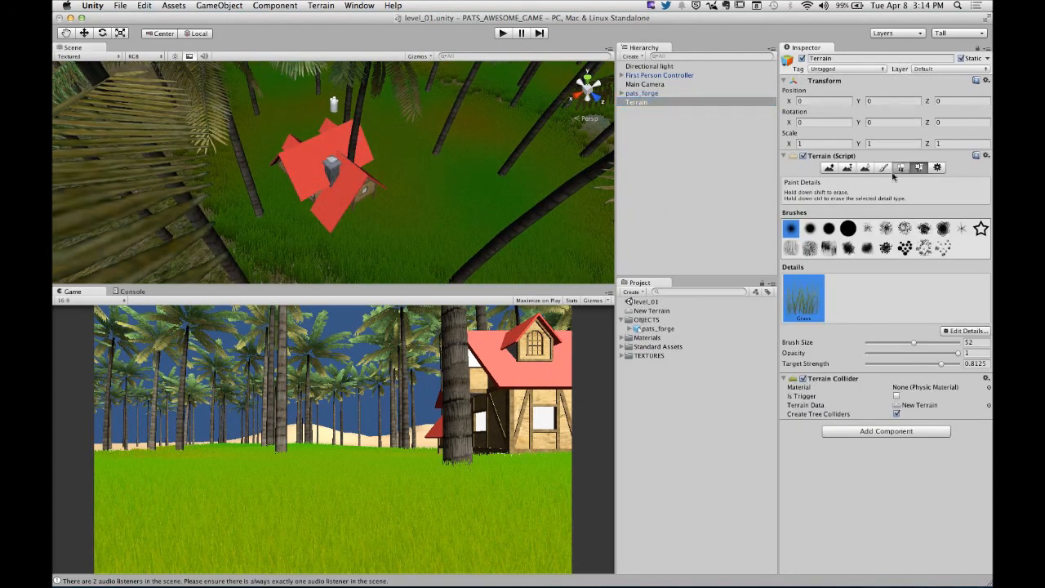
pyautogui.click(373, 173)
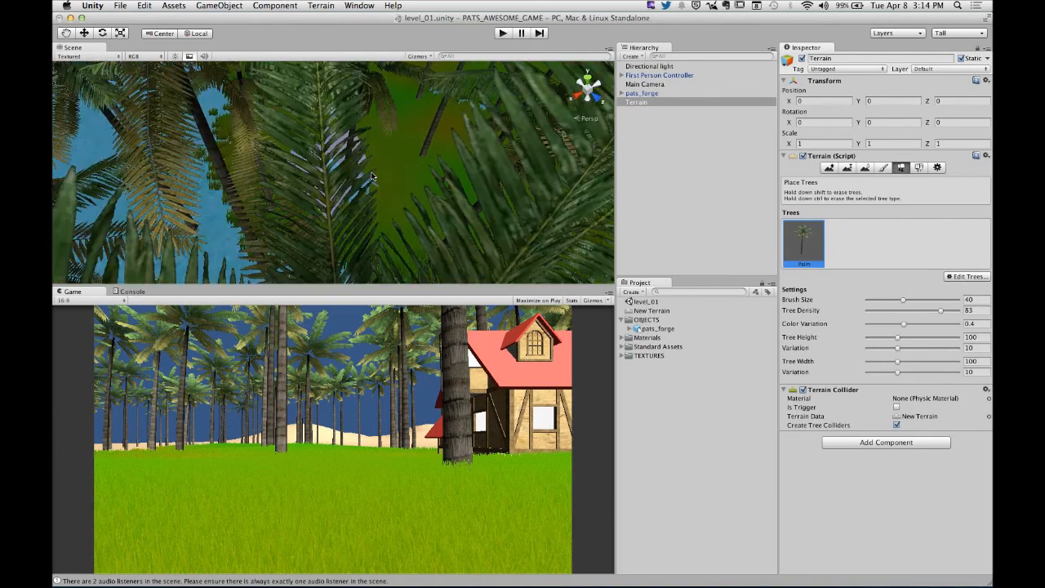
pyautogui.moveTo(900, 303); pyautogui.dragTo(875, 300)
pyautogui.moveTo(443, 180)
pyautogui.keyDown('alt'); pyautogui.mouseDown()
pyautogui.moveTo(353, 177)
pyautogui.moveTo(310, 114)
pyautogui.moveTo(285, 126)
pyautogui.moveTo(435, 250)
pyautogui.moveTo(400, 217)
pyautogui.moveTo(208, 143)
pyautogui.moveTo(237, 140)
pyautogui.mouseUp(); pyautogui.keyUp('alt')
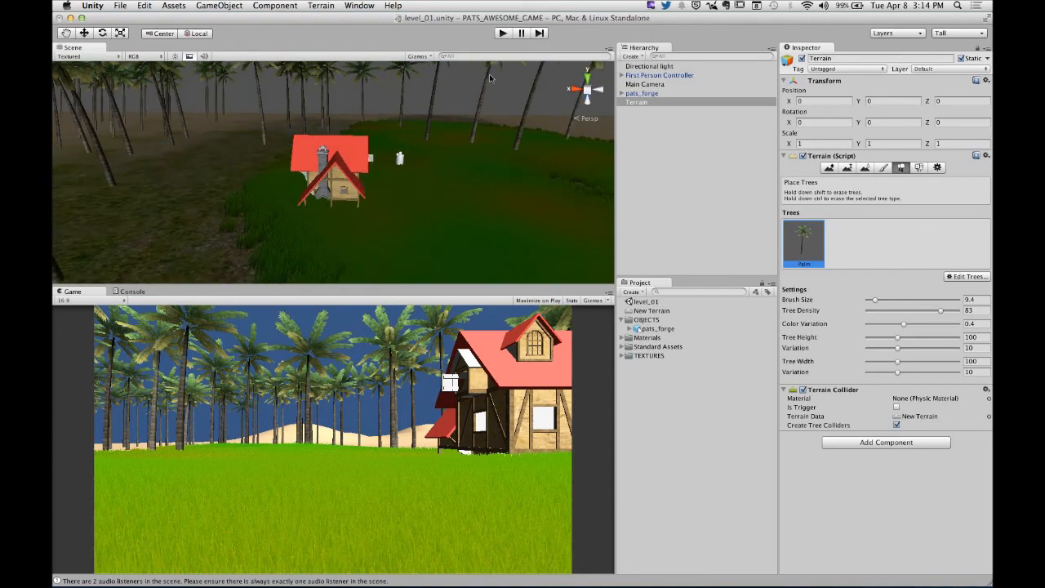
# - Erase patches of grass around pats_forge with the scattered-dots detail brush at size 14, continuing in front of the house at opacity 0.21
pyautogui.click(642, 94)
pyautogui.keyDown('alt'); pyautogui.moveTo(384, 213); pyautogui.dragTo(459, 227); pyautogui.keyUp('alt')
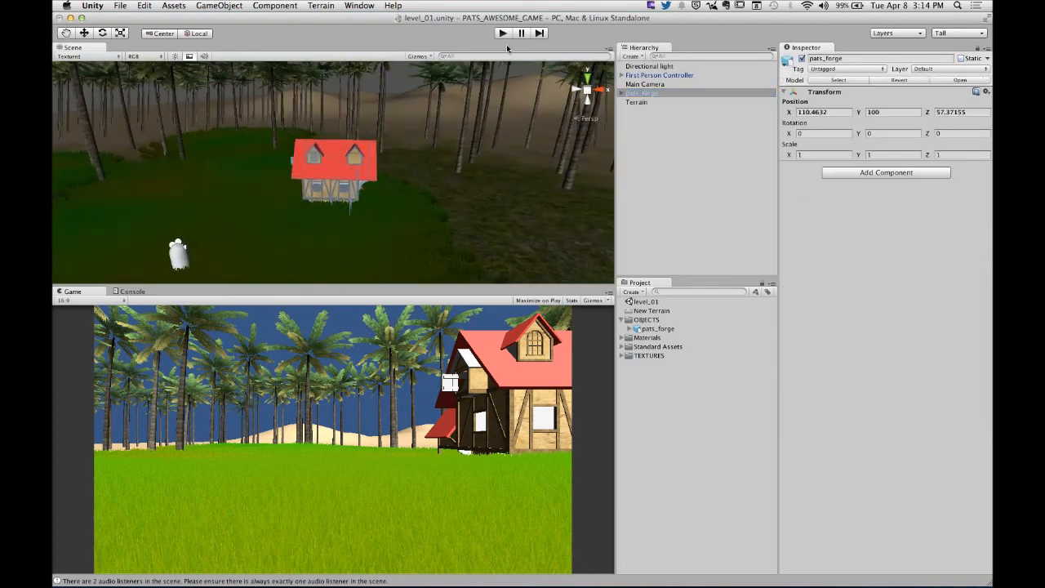
pyautogui.keyDown('alt'); pyautogui.moveTo(264, 198); pyautogui.dragTo(308, 255); pyautogui.keyUp('alt')
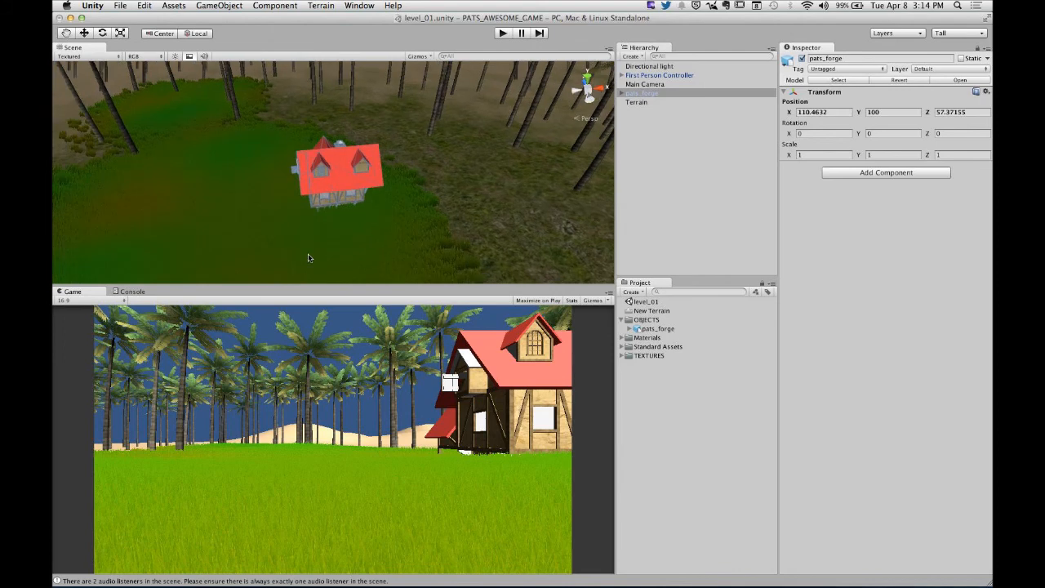
pyautogui.click(665, 101)
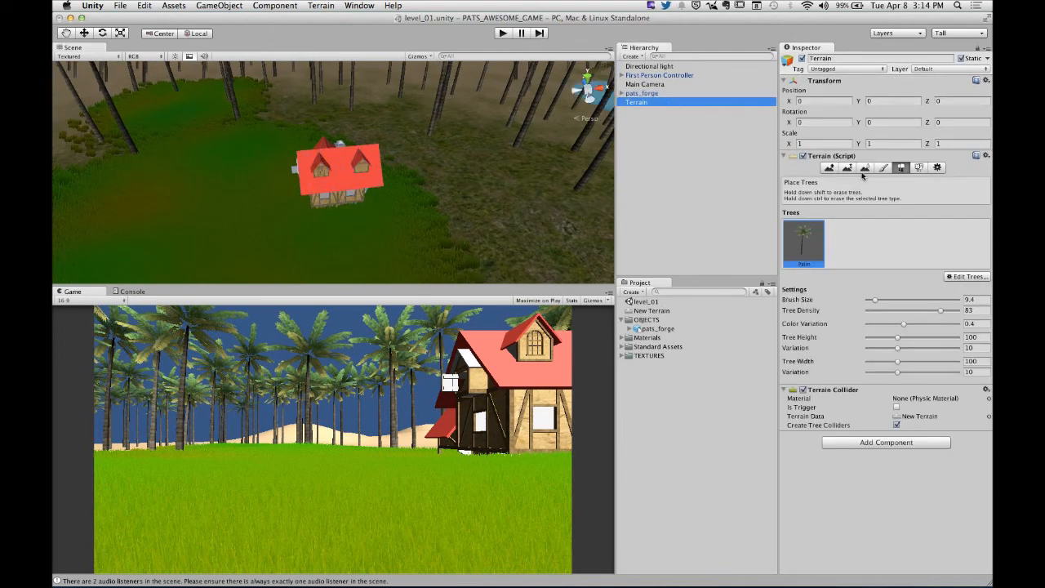
pyautogui.click(919, 167)
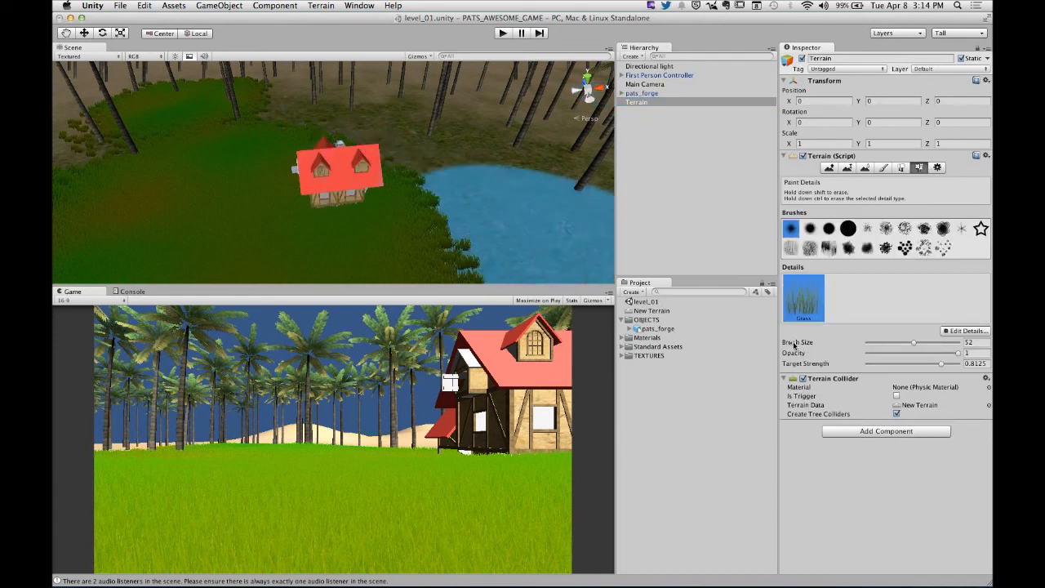
pyautogui.moveTo(908, 343); pyautogui.dragTo(880, 344)
pyautogui.click(904, 247)
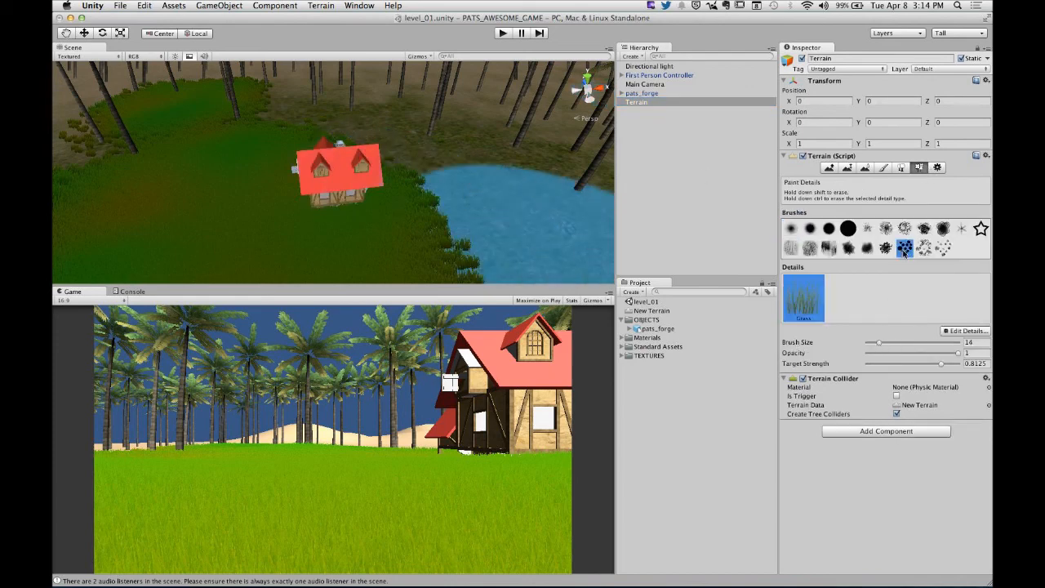
pyautogui.keyDown('shift'); pyautogui.click(370, 235); pyautogui.keyUp('shift')
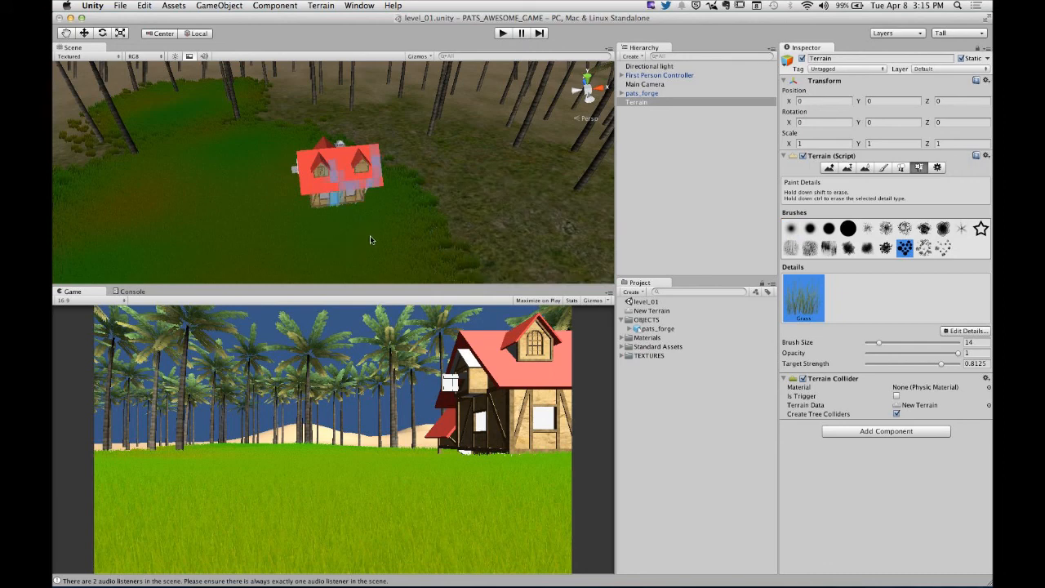
pyautogui.moveTo(394, 235)
pyautogui.mouseDown()
pyautogui.moveTo(422, 229)
pyautogui.moveTo(428, 191)
pyautogui.moveTo(324, 170)
pyautogui.moveTo(278, 217)
pyautogui.moveTo(322, 264)
pyautogui.moveTo(343, 245)
pyautogui.moveTo(400, 246)
pyautogui.moveTo(246, 186)
pyautogui.moveTo(181, 189)
pyautogui.moveTo(273, 161)
pyautogui.mouseUp()
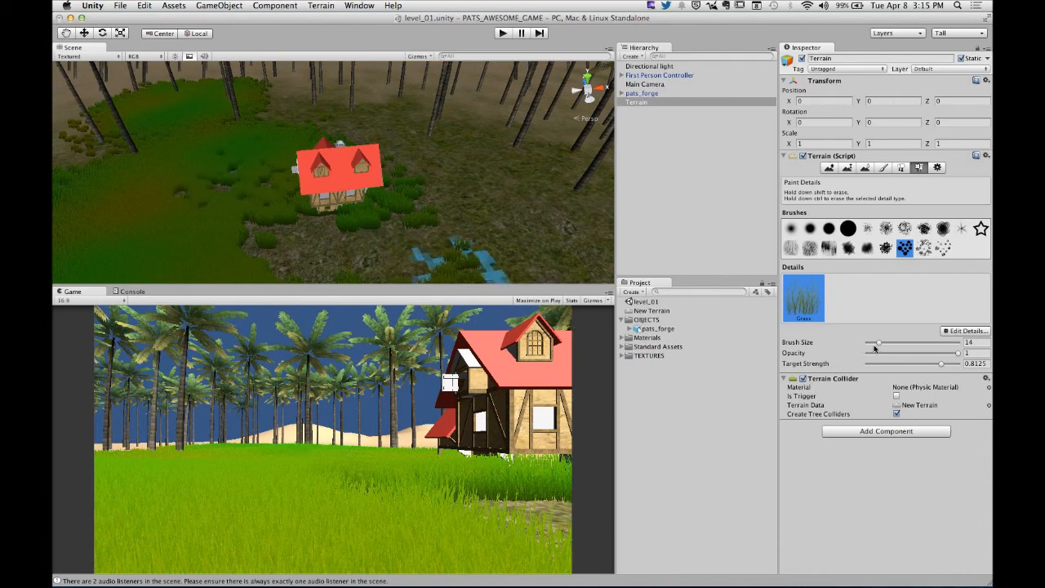
pyautogui.moveTo(937, 356); pyautogui.dragTo(887, 359)
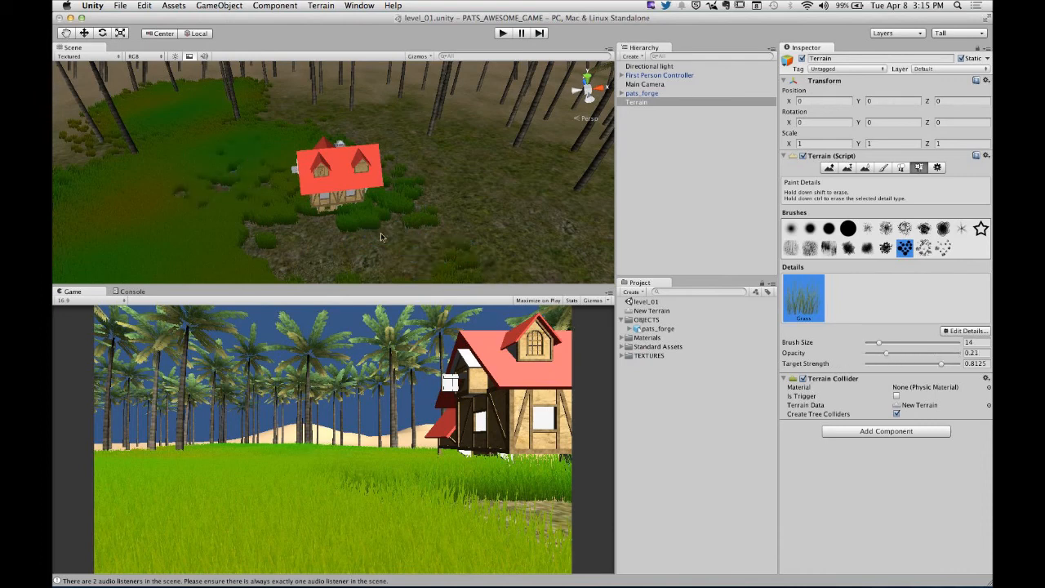
pyautogui.moveTo(194, 252)
pyautogui.keyDown('shift'); pyautogui.mouseDown()
pyautogui.moveTo(229, 246)
pyautogui.moveTo(233, 228)
pyautogui.mouseUp(); pyautogui.keyUp('shift')
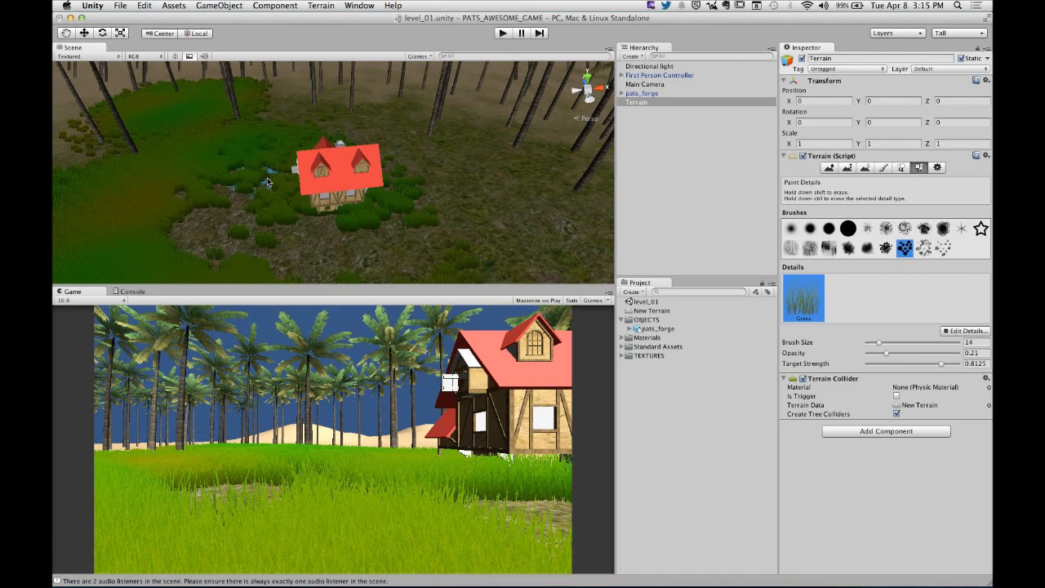
# - Play-test the scene to check the thinned grass around the forge house, and stop the game
pyautogui.click(501, 33)
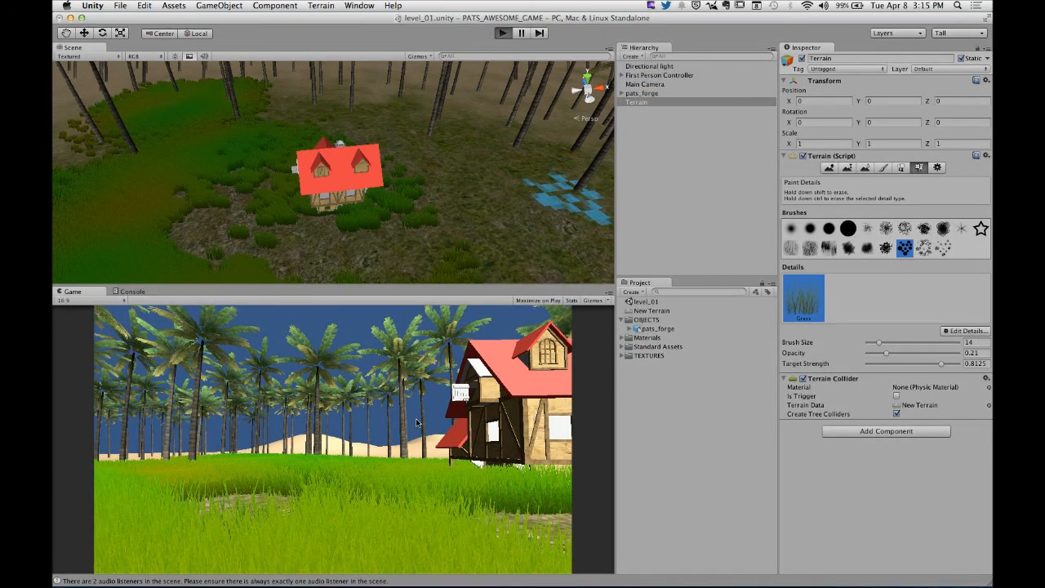
pyautogui.press('w')
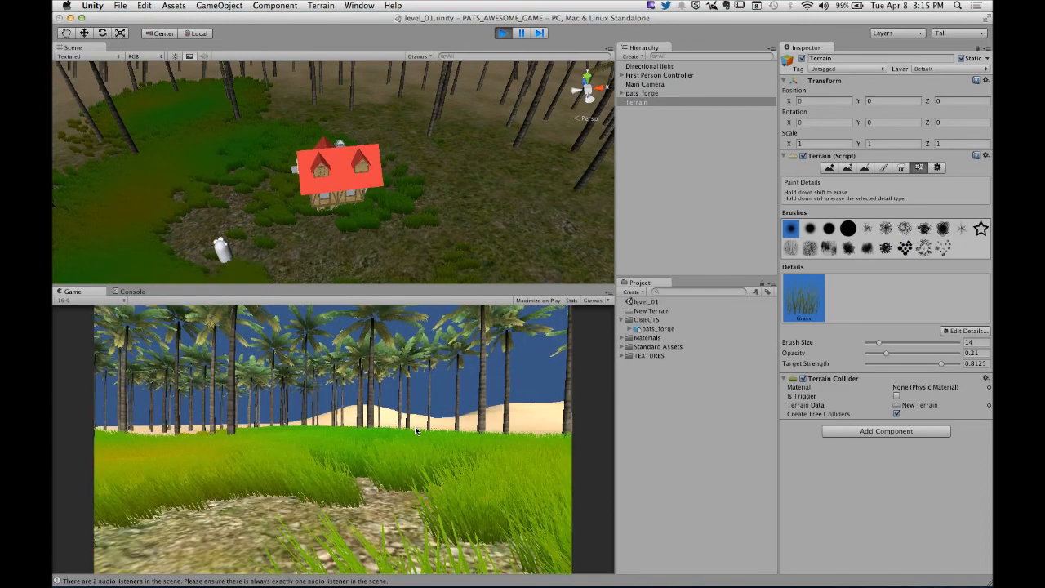
pyautogui.press('s')
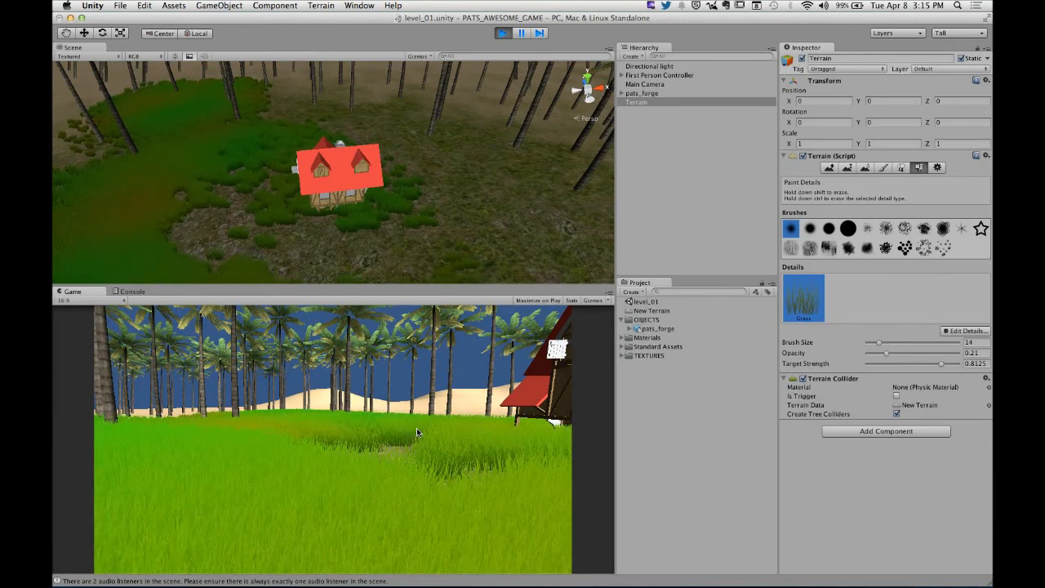
pyautogui.press('super+p')
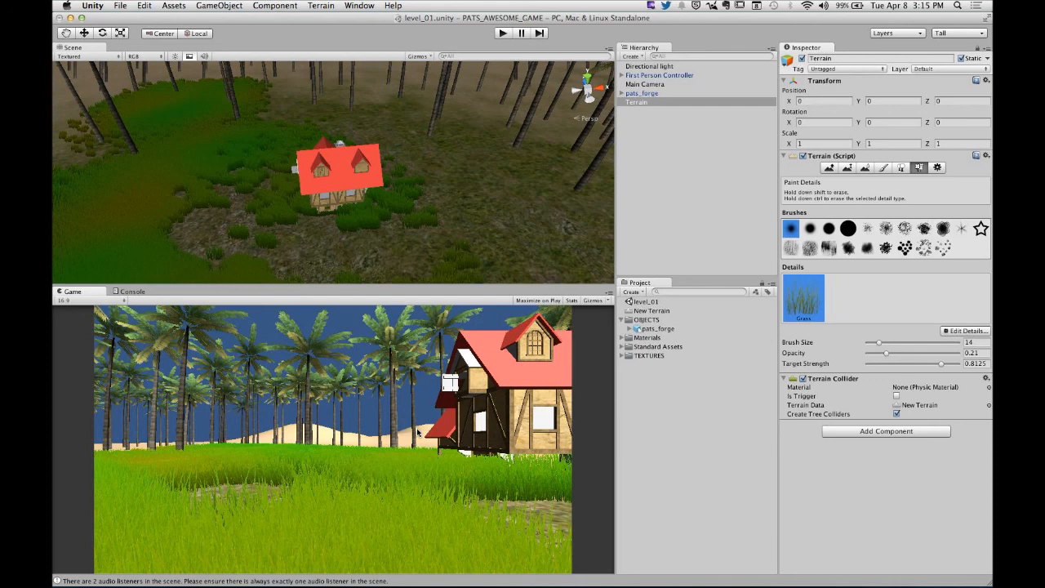
# - Run the game again, walk past the forge house and out of the grass among the palms, and stop it
pyautogui.press('super+p')
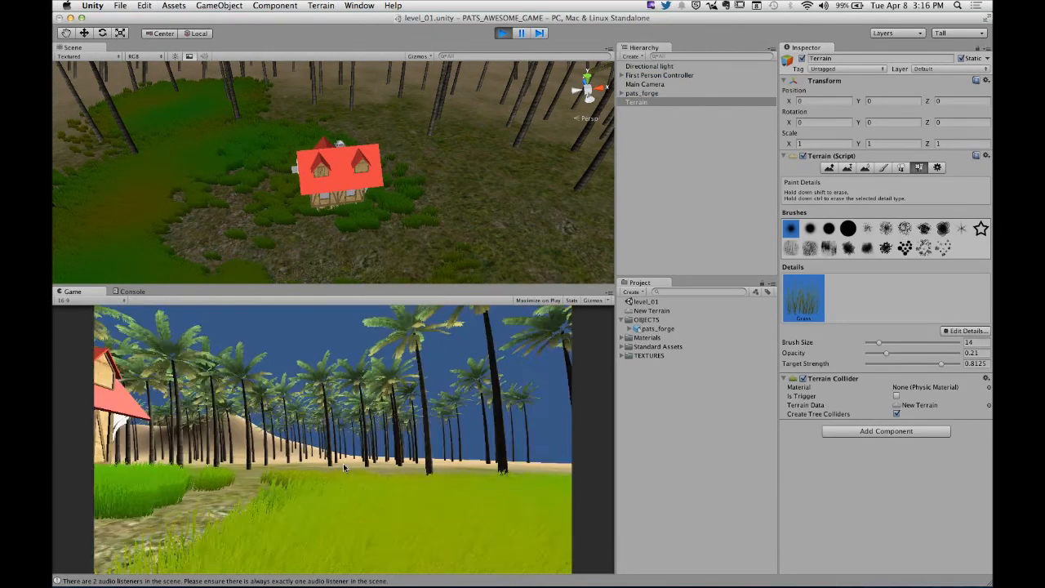
pyautogui.press('w')
pyautogui.press('w')
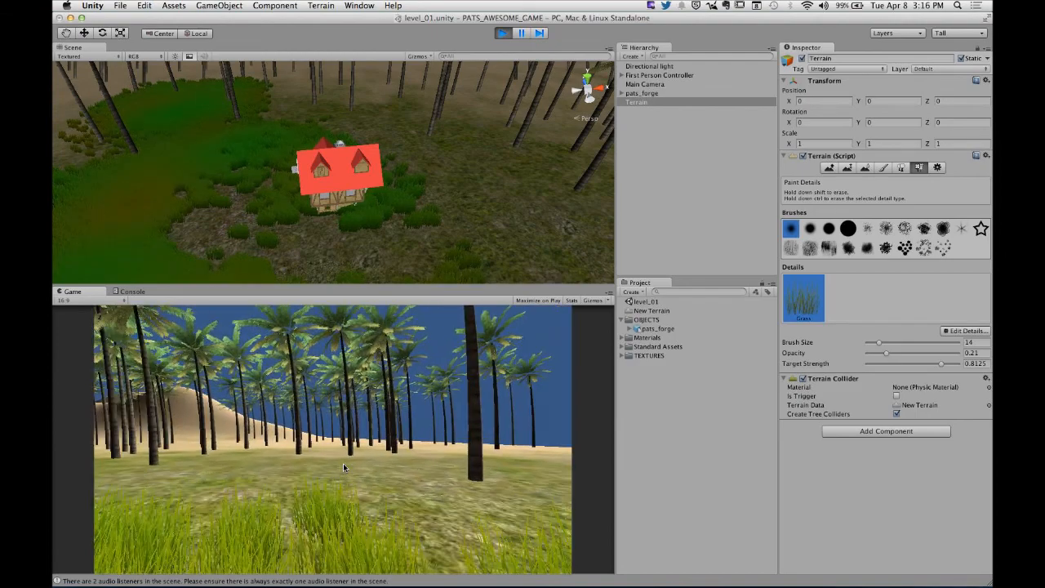
pyautogui.press('w')
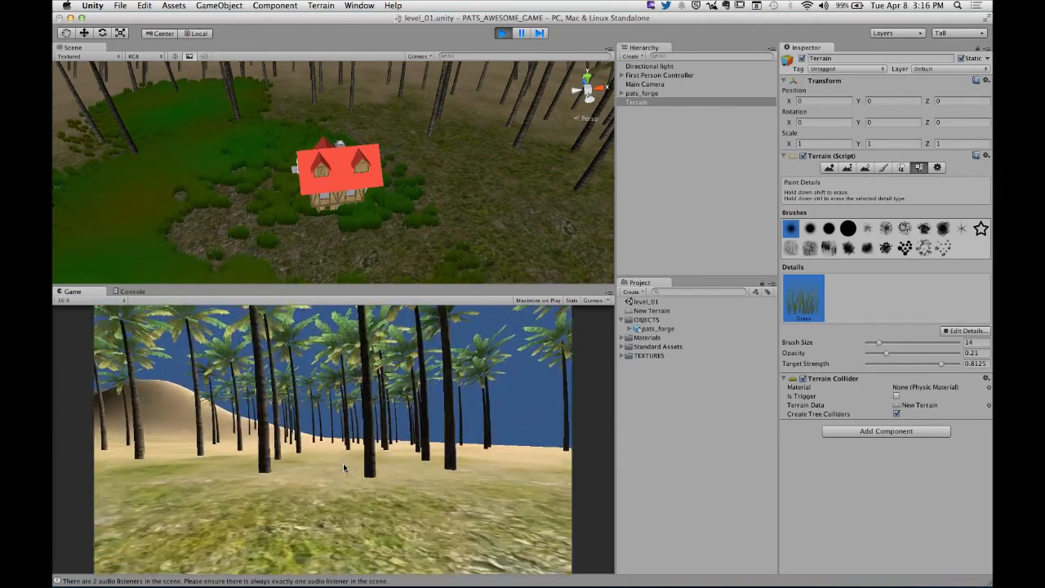
pyautogui.press('w')
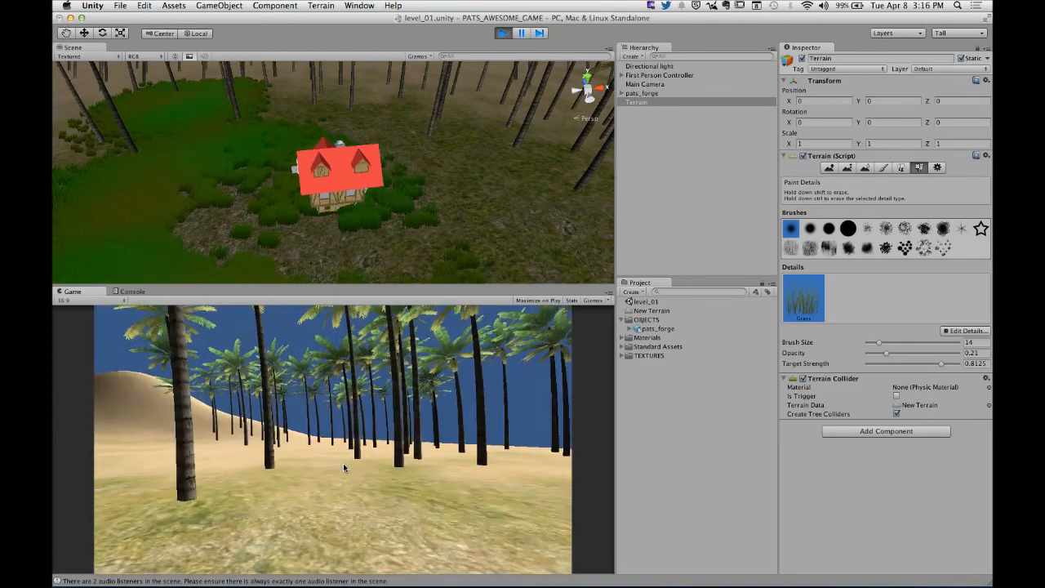
pyautogui.press('w')
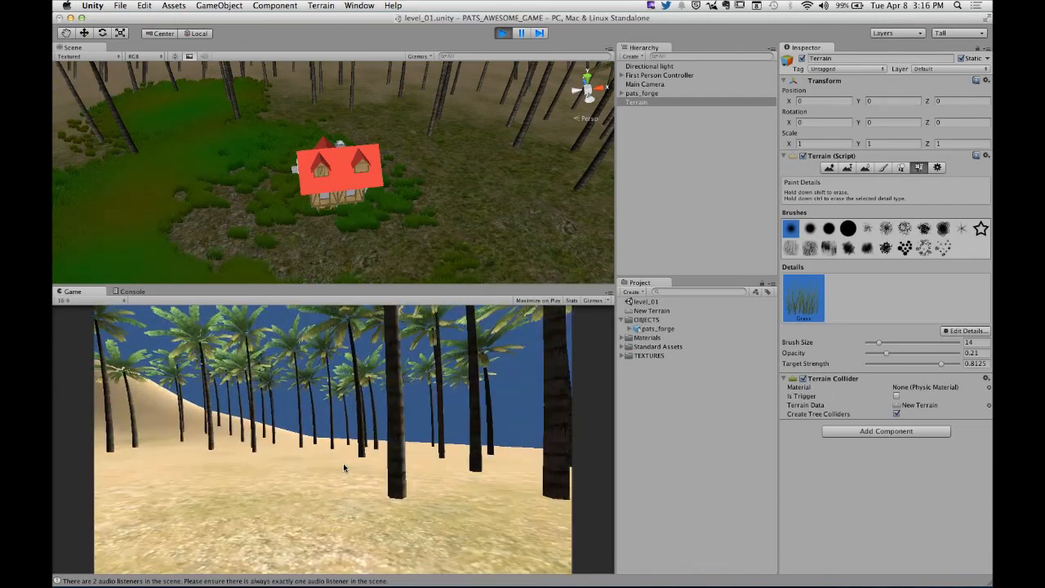
pyautogui.press('super+p')
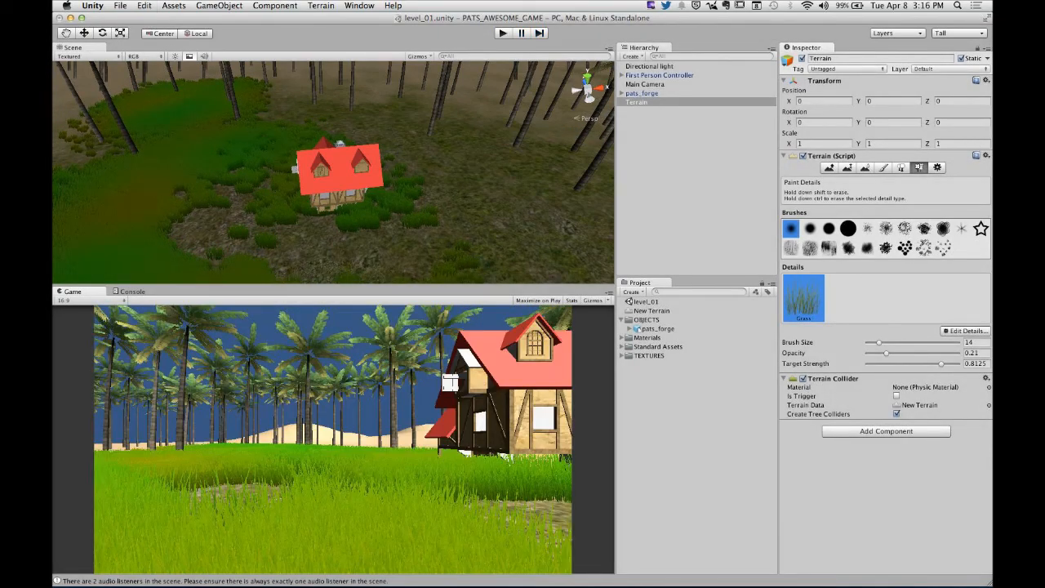
# - In the Terrain settings, set the detail distance to 17 and the billboard start to 670
pyautogui.click(938, 167)
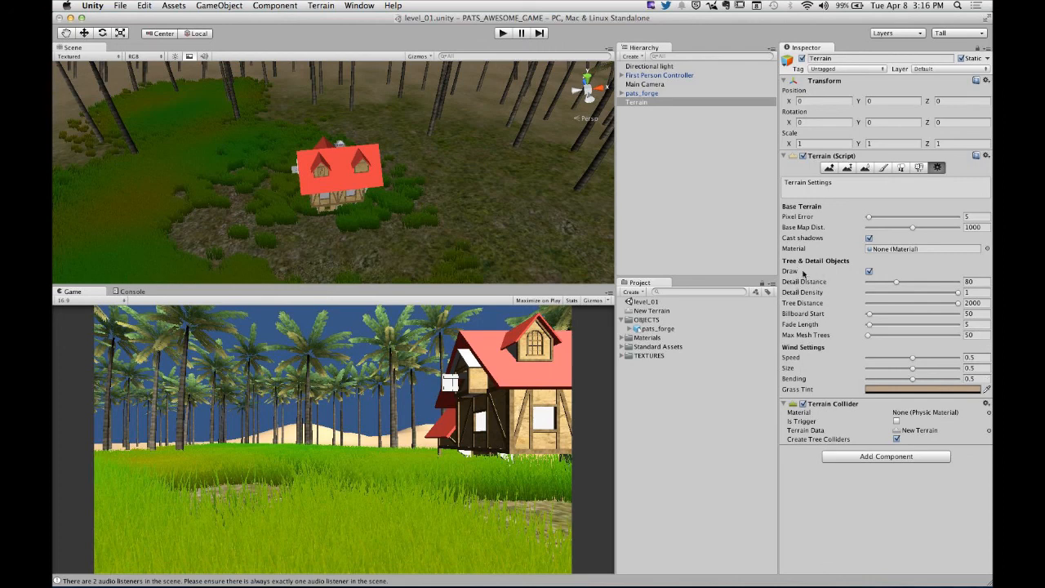
pyautogui.moveTo(897, 281); pyautogui.dragTo(873, 284)
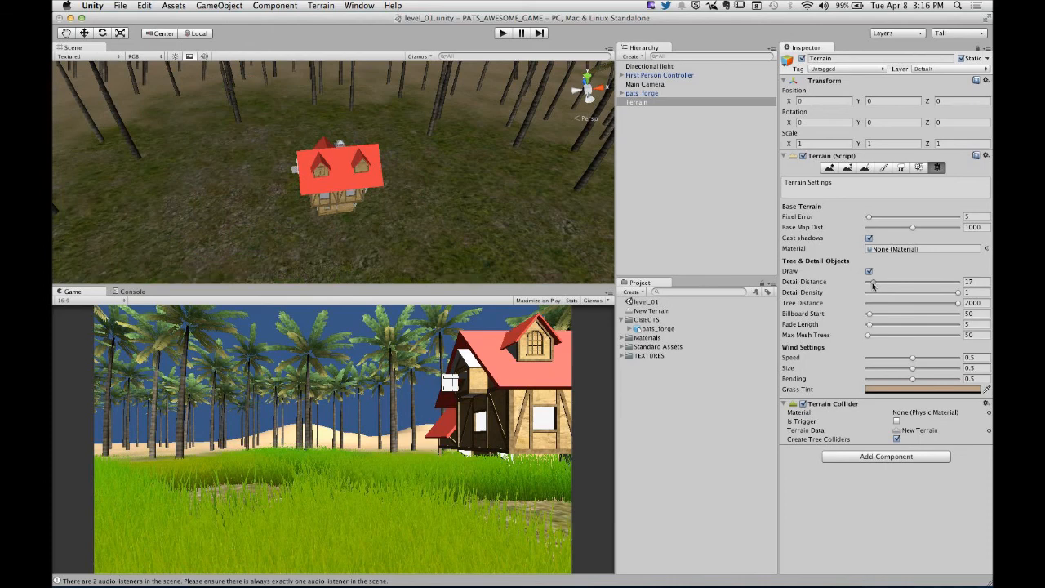
pyautogui.press('super+z')
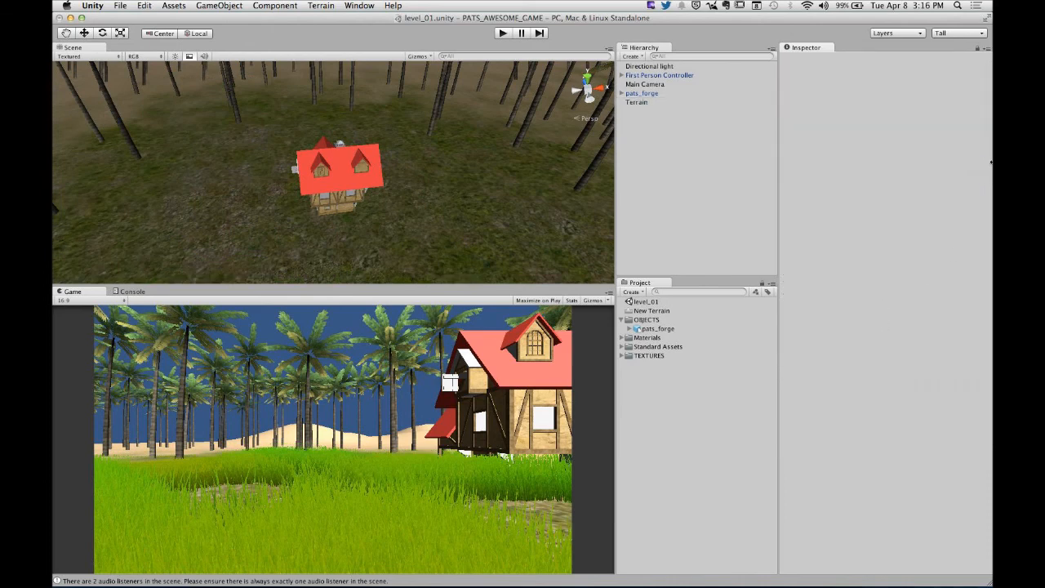
pyautogui.click(641, 103)
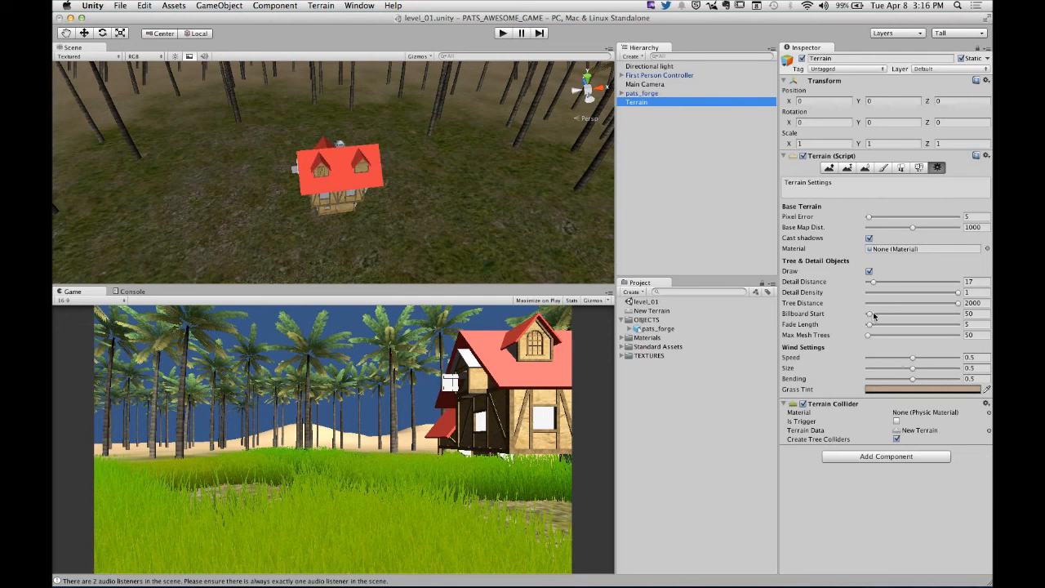
pyautogui.moveTo(873, 316); pyautogui.dragTo(869, 320)
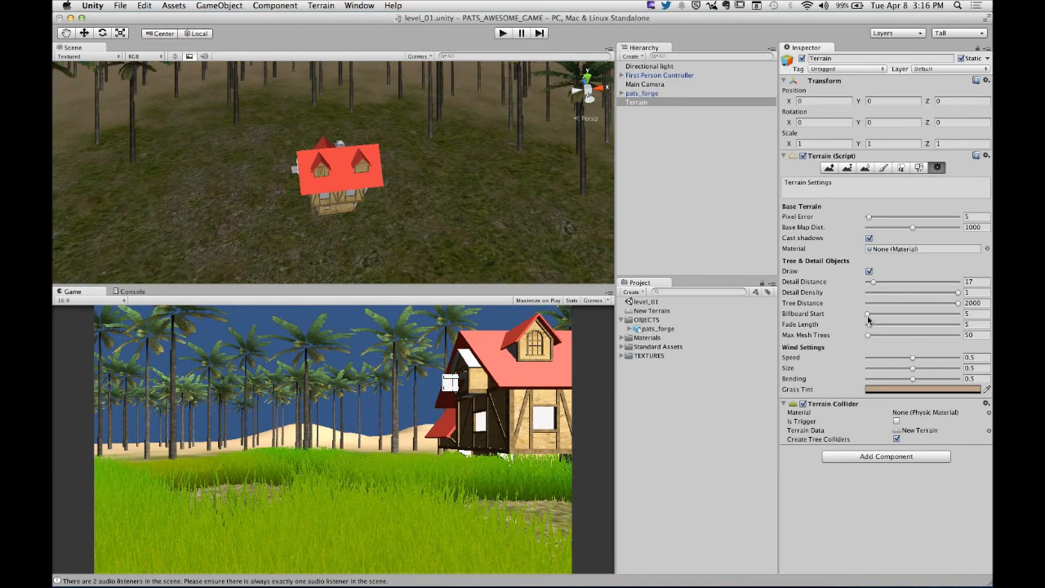
pyautogui.moveTo(868, 314); pyautogui.dragTo(896, 320)
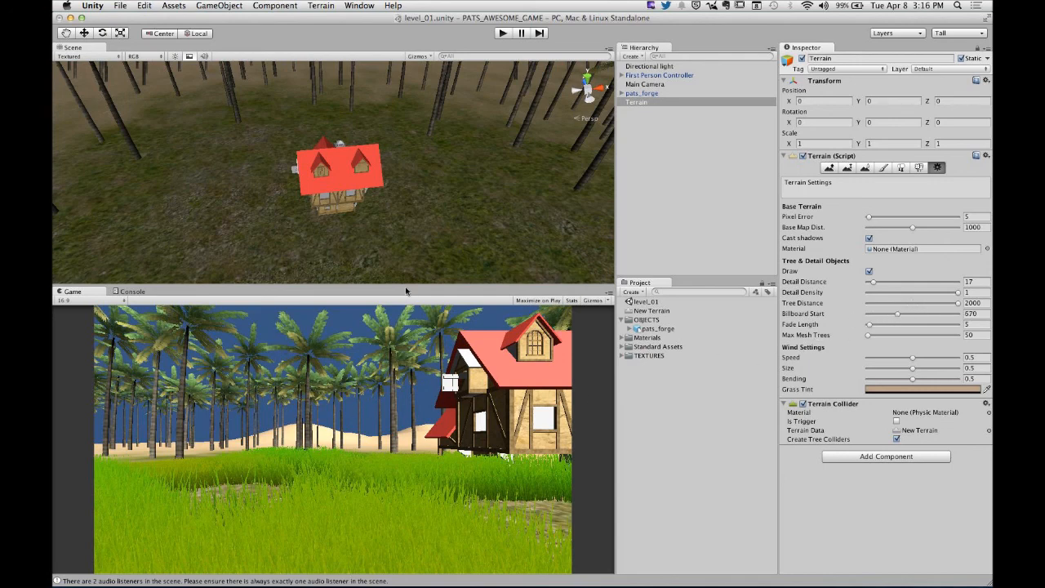
# - Play-test the changed terrain settings, walking through the grass toward the palms to examine how grass and trees draw at distance
pyautogui.click(502, 33)
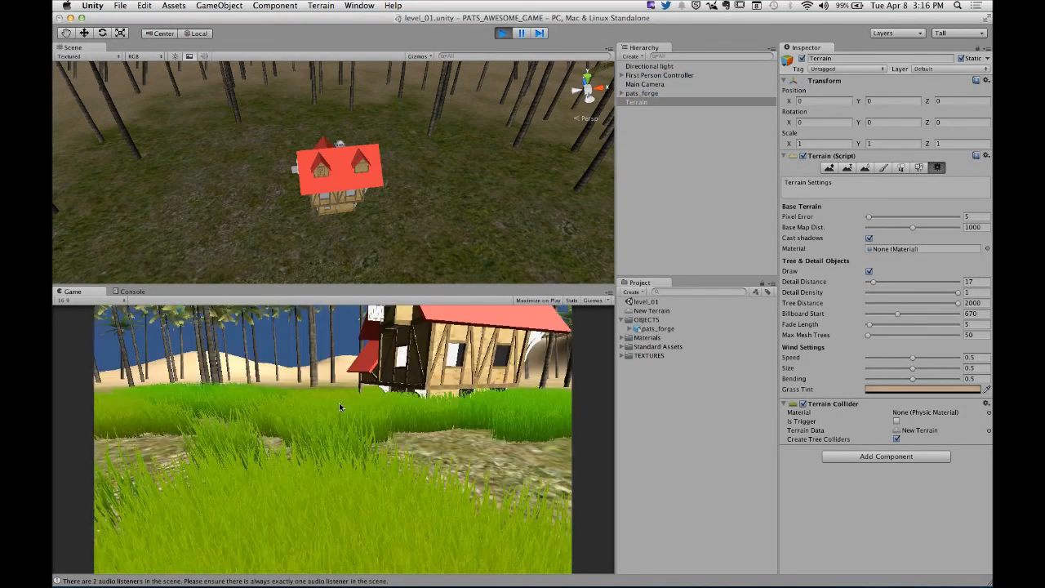
pyautogui.press('w')
pyautogui.press('w')
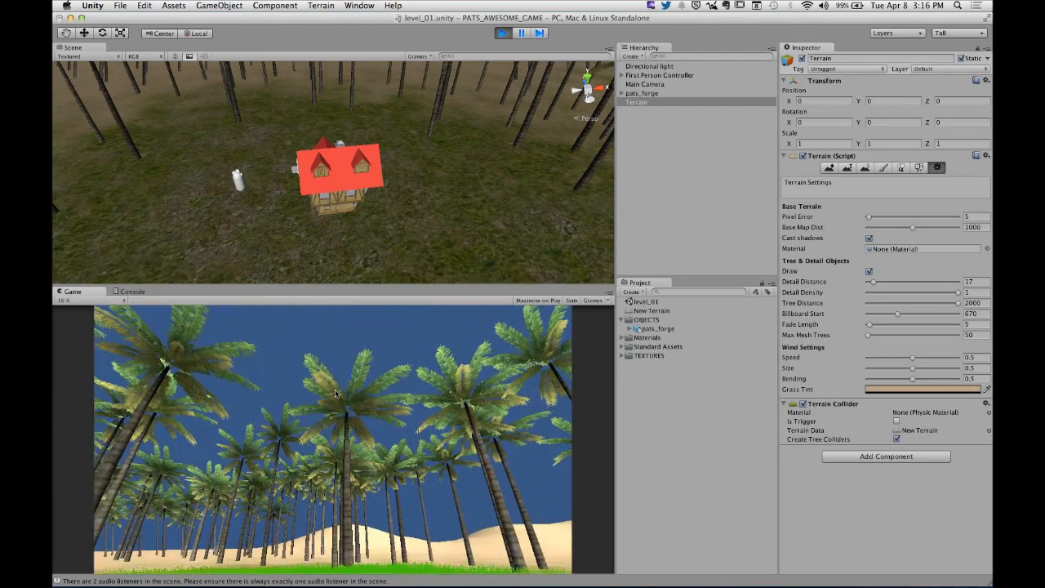
pyautogui.press('w')
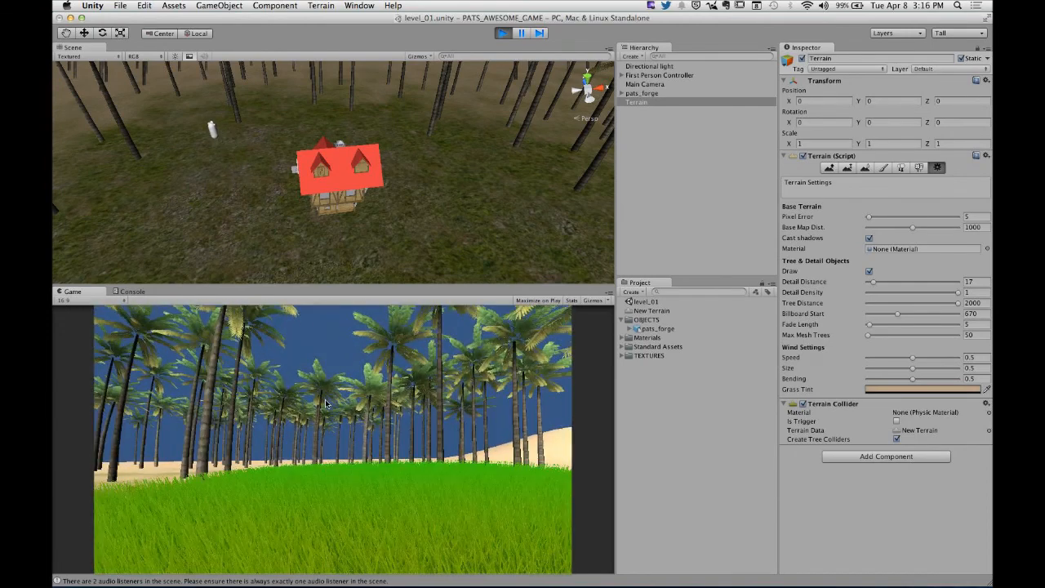
pyautogui.press('w')
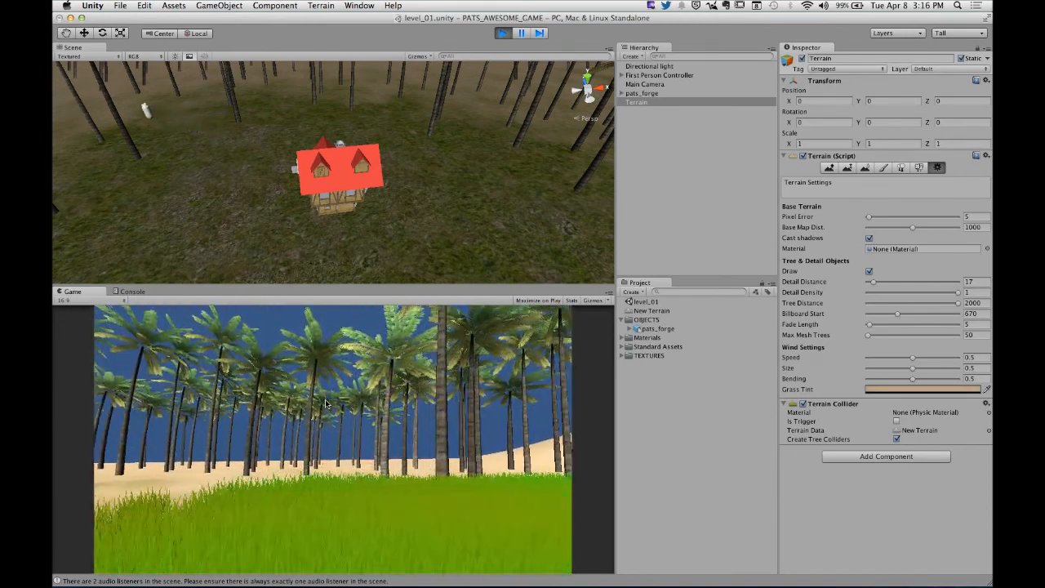
pyautogui.press('s')
pyautogui.press('s')
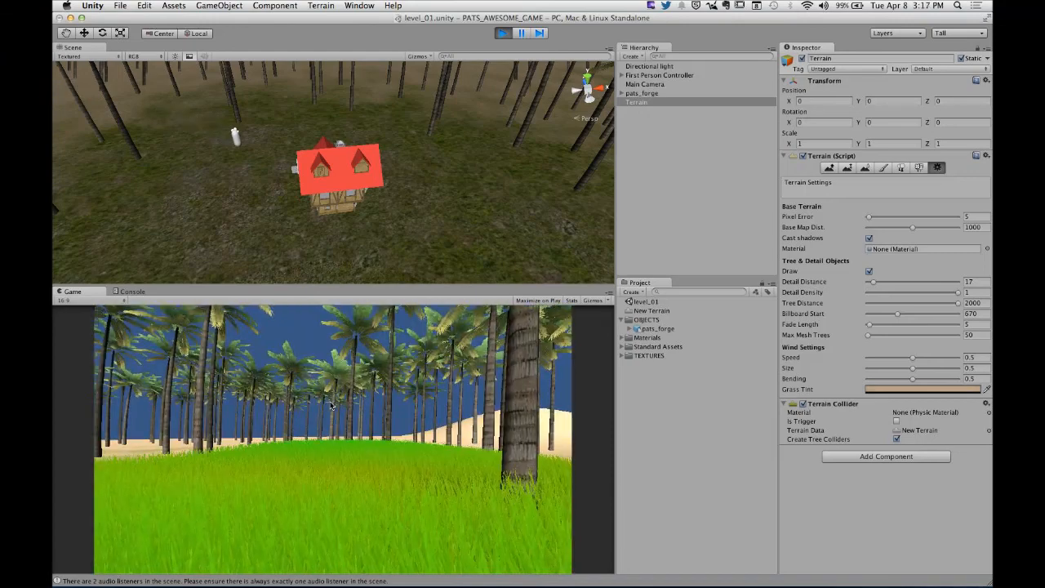
pyautogui.press('w')
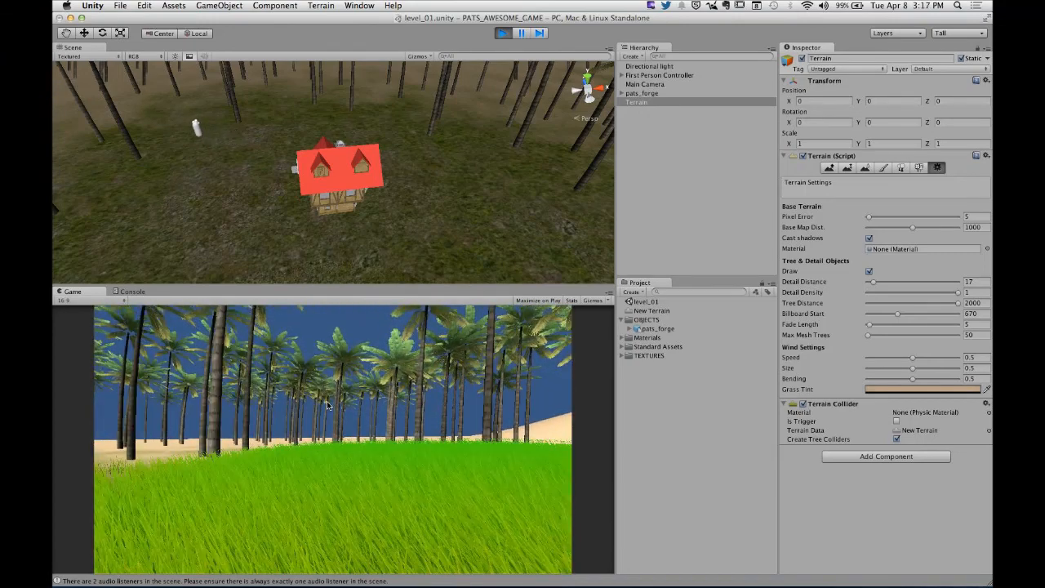
pyautogui.press('w')
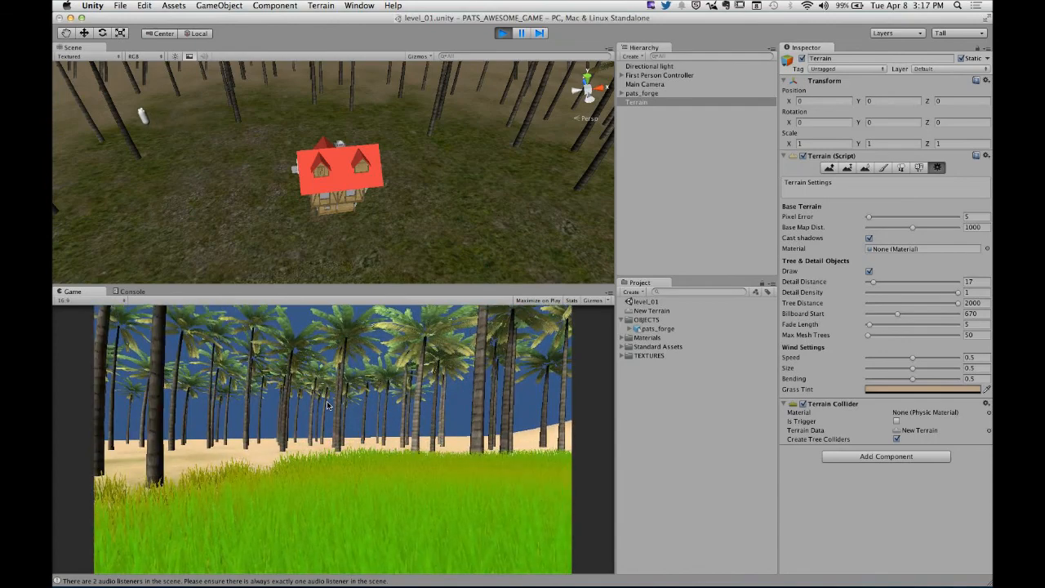
pyautogui.press('w')
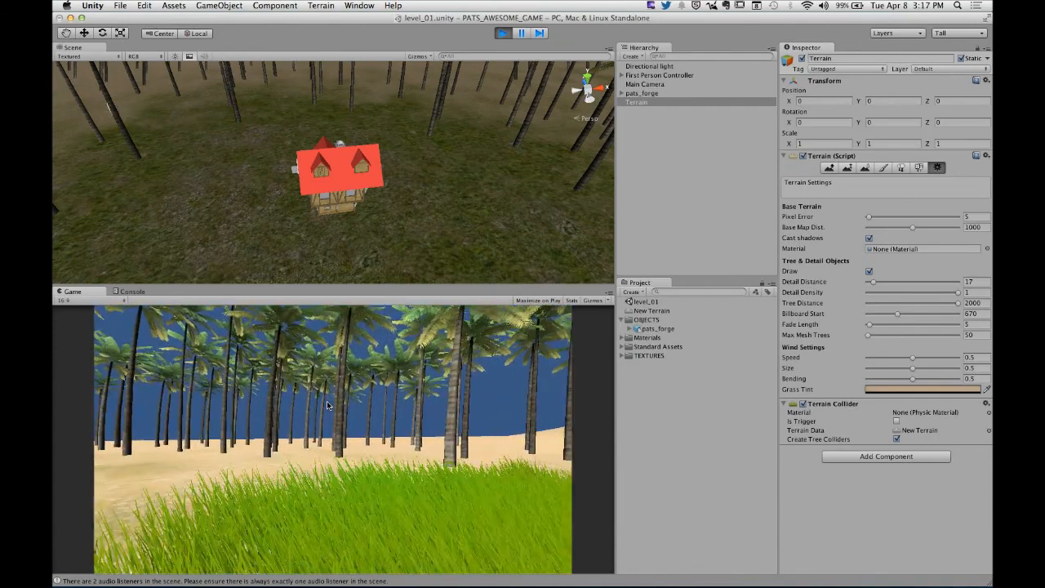
# - Walk backward past the forge house and far into the palms to examine how the grass draws with distance, and stop the game
pyautogui.press('s')
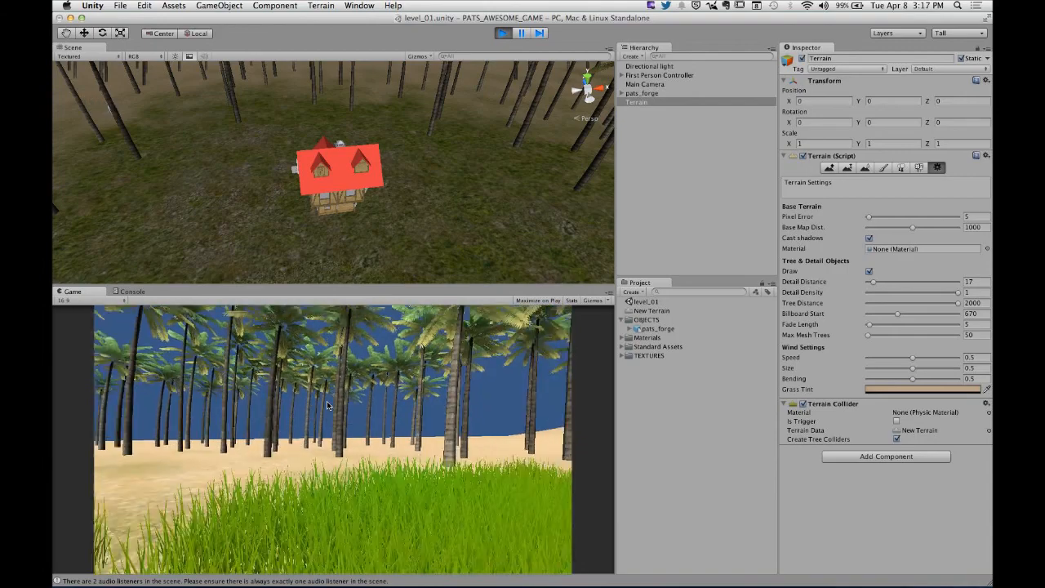
pyautogui.press('s')
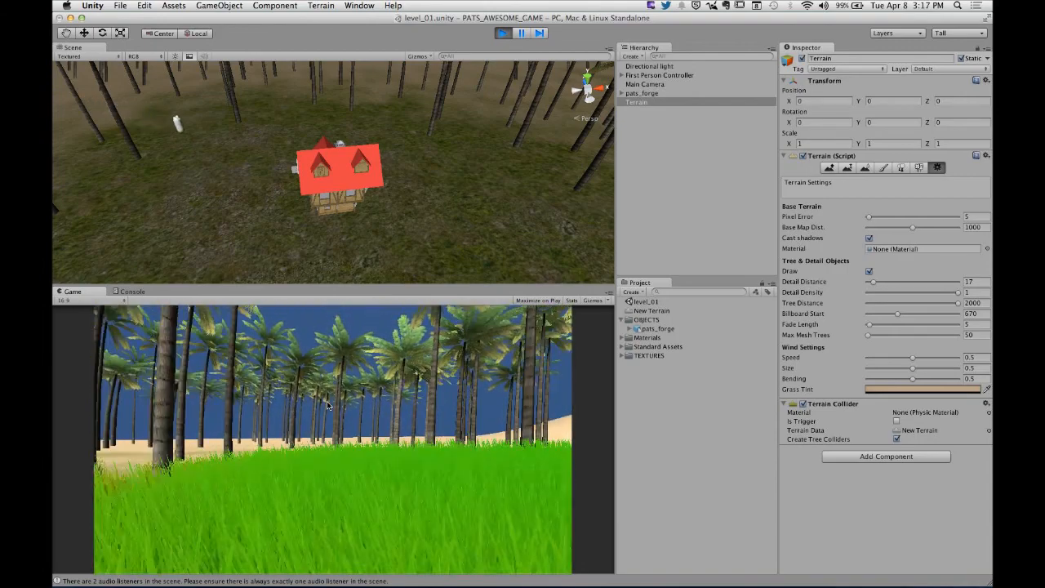
pyautogui.press('s')
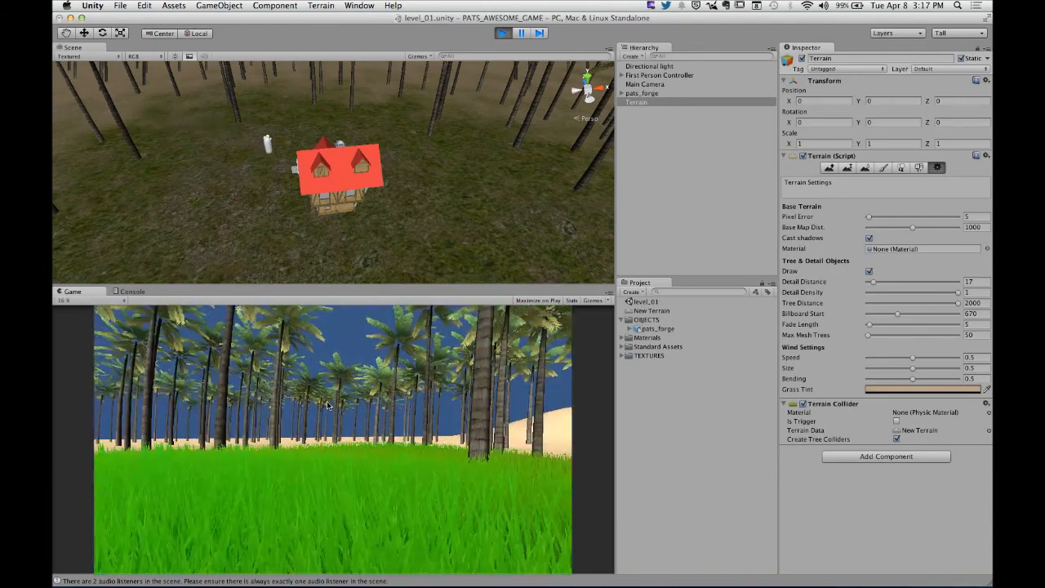
pyautogui.press('s')
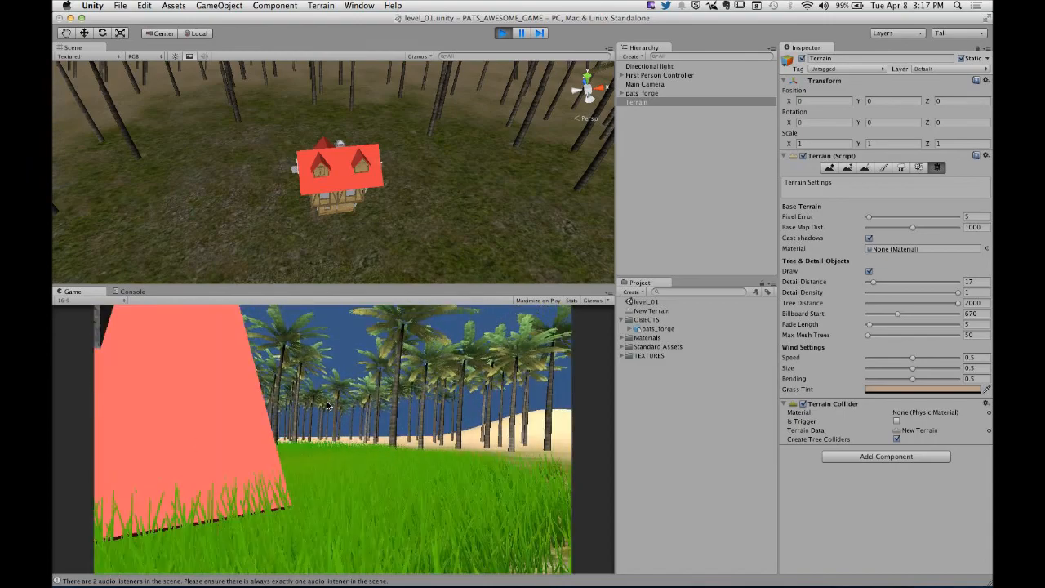
pyautogui.press('s')
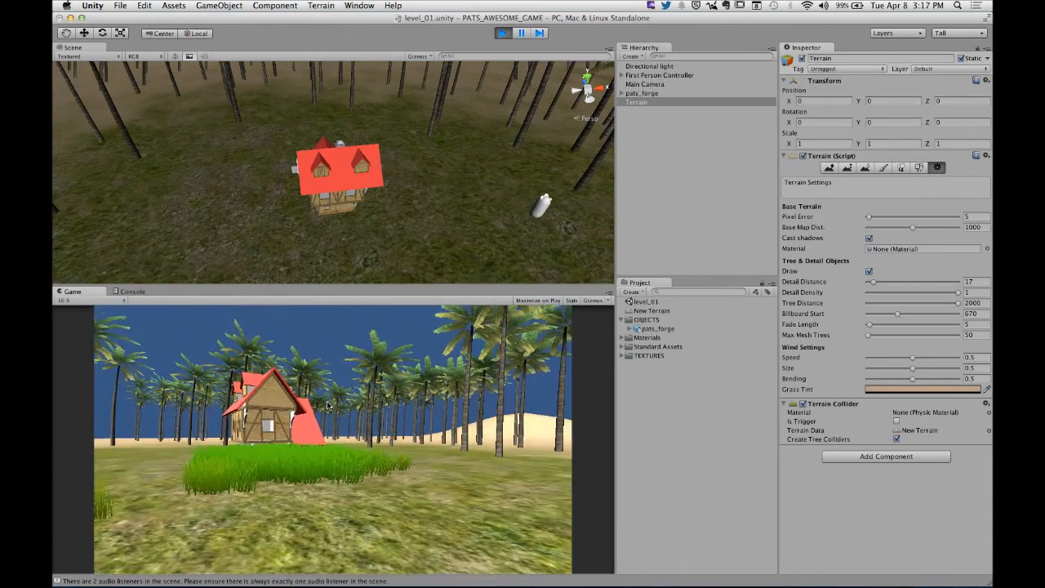
pyautogui.press('s')
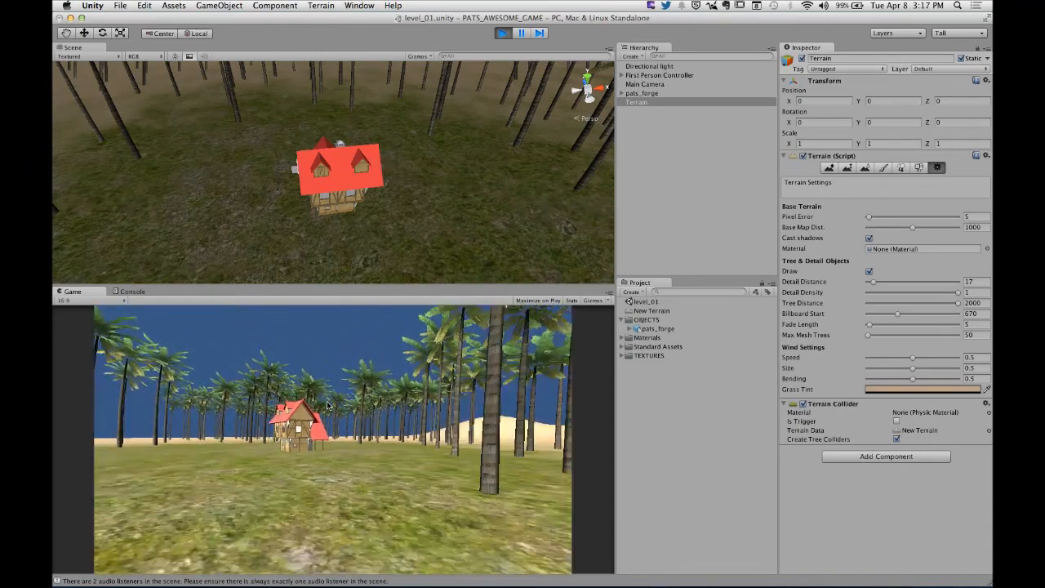
pyautogui.press('s')
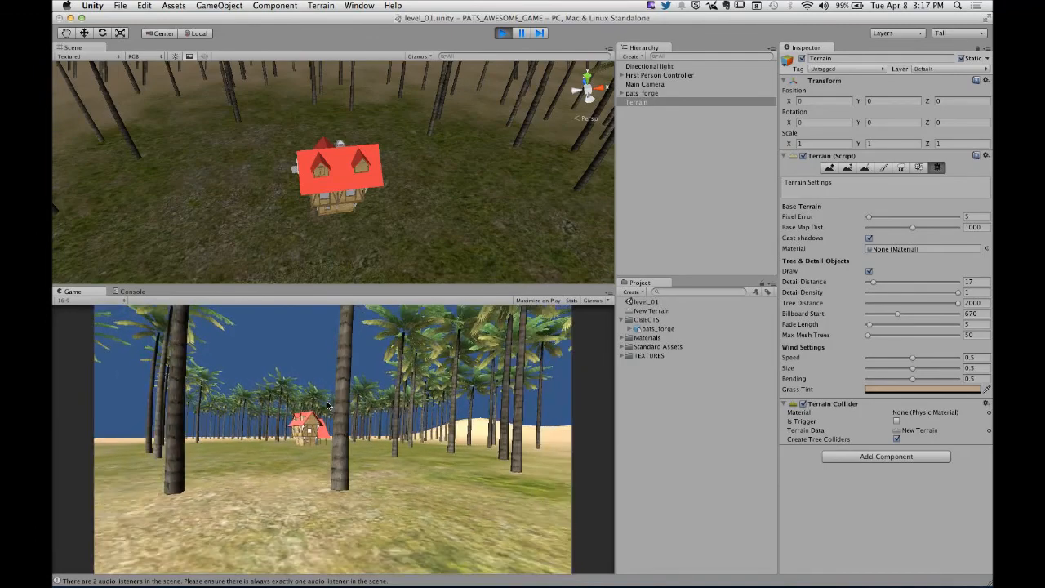
pyautogui.press('w')
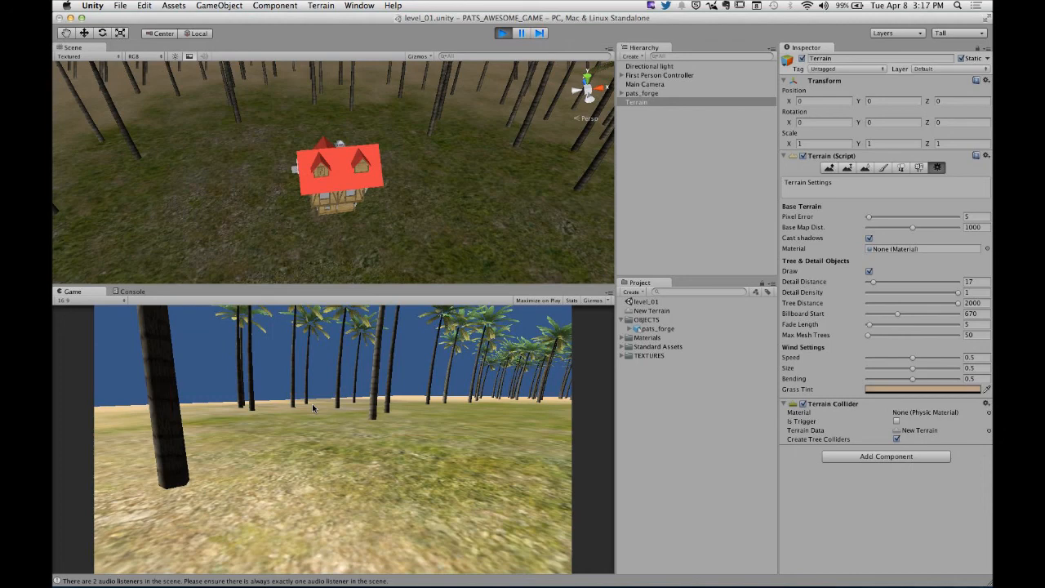
pyautogui.press('super+p')
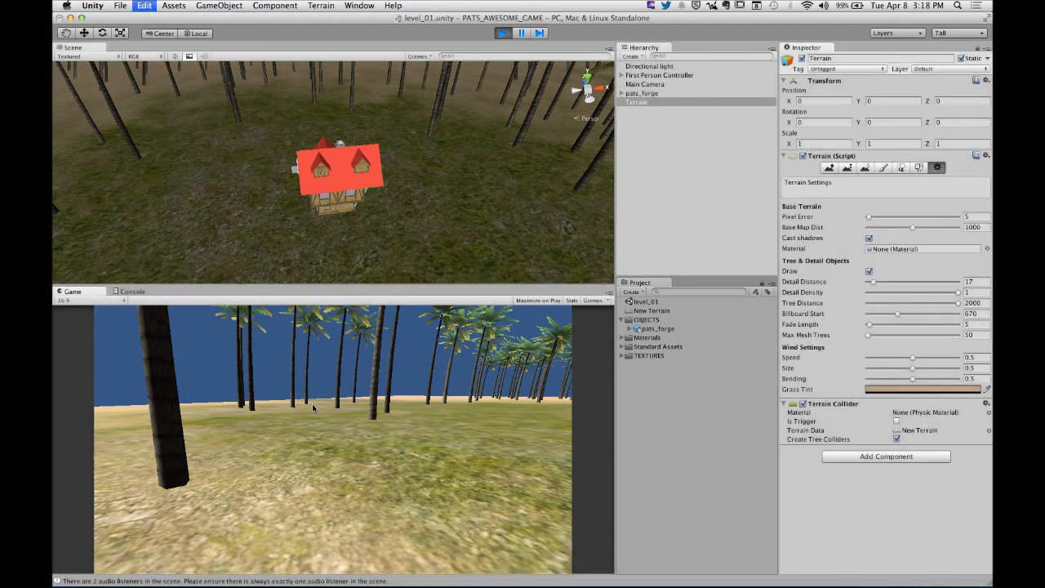
# - Expand the pats_forge model asset and inspect its Rough mesh from several sides in an enlarged preview
pyautogui.click(658, 329)
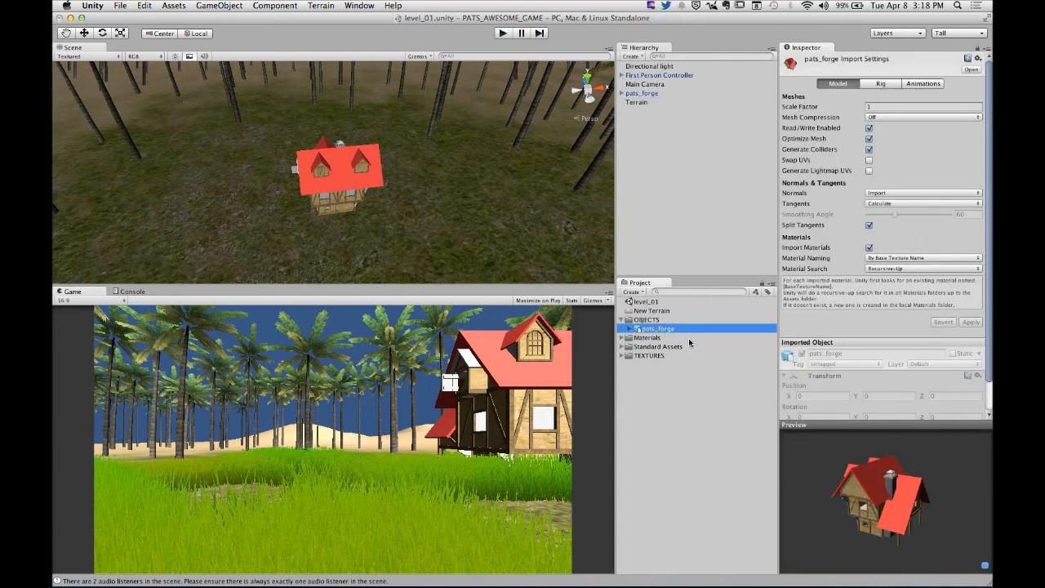
pyautogui.click(629, 328)
pyautogui.click(650, 337)
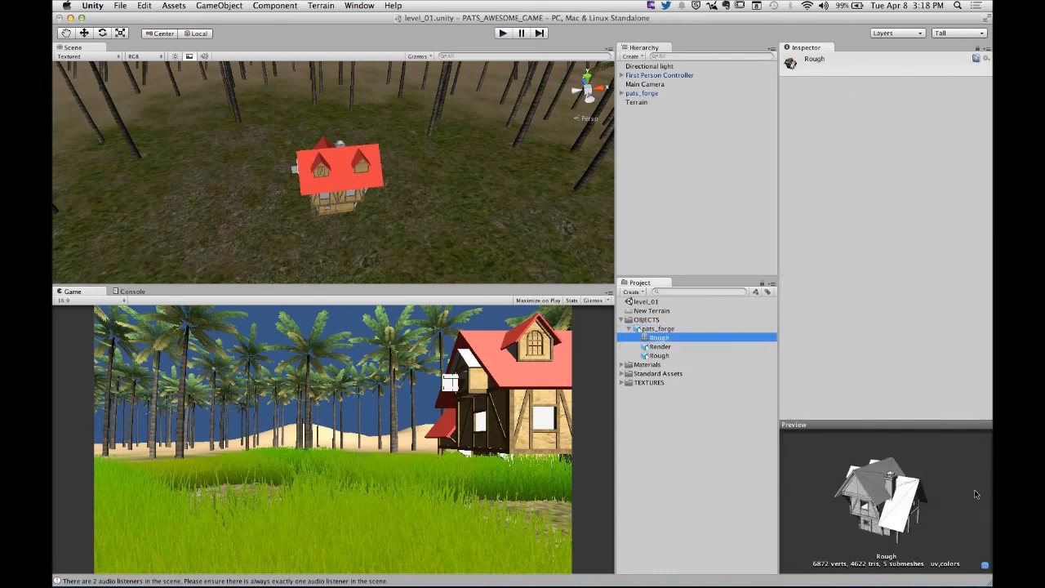
pyautogui.moveTo(951, 499); pyautogui.dragTo(880, 508)
pyautogui.moveTo(888, 422); pyautogui.dragTo(889, 275)
pyautogui.moveTo(886, 426); pyautogui.dragTo(828, 453)
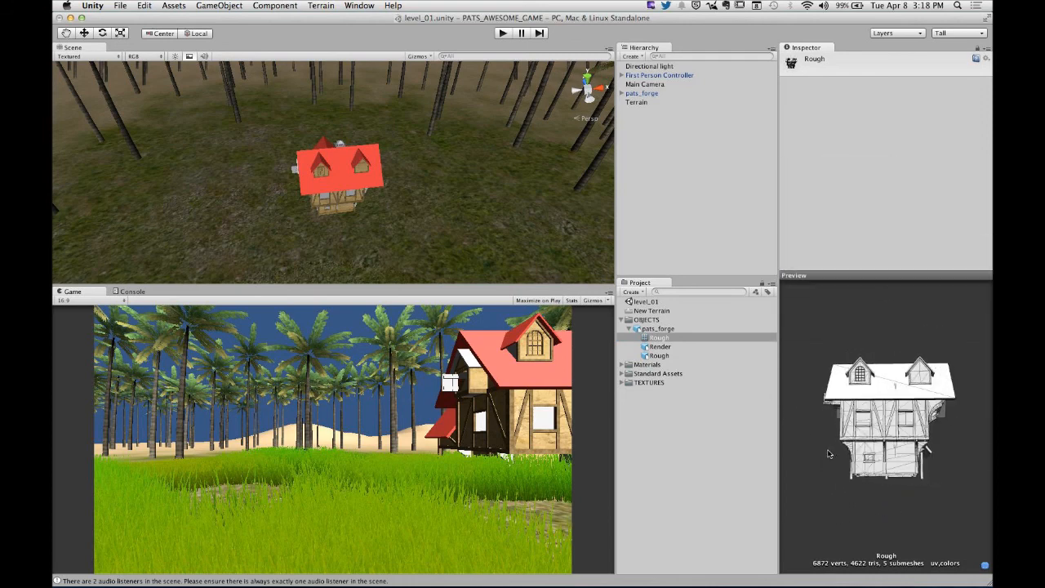
pyautogui.moveTo(908, 459); pyautogui.dragTo(930, 437)
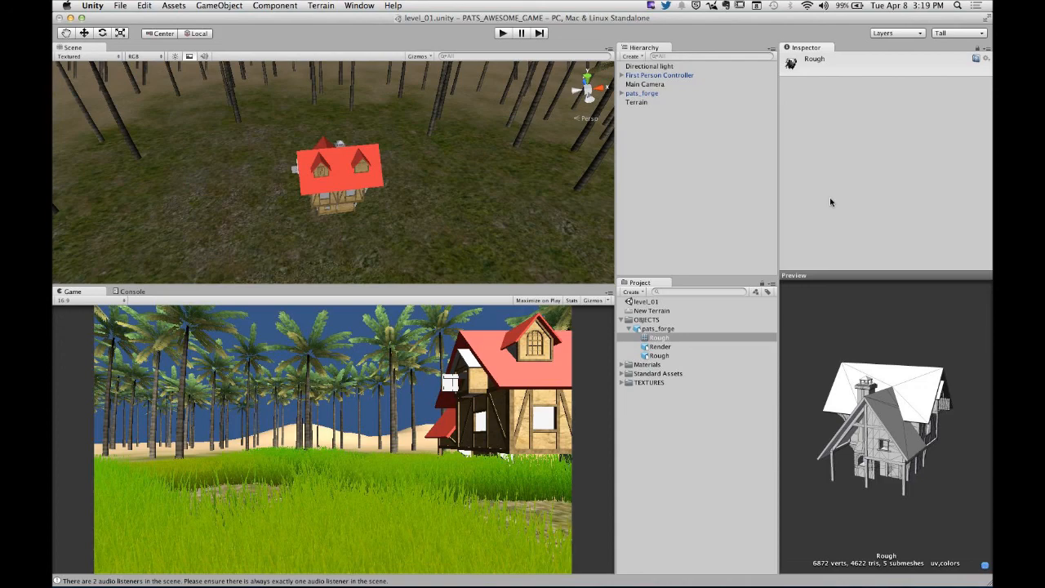
# - Switch to Chrome and read the Blacksmith Shop - Environment homework brief with its list of required elements
pyautogui.moveTo(504, 571)
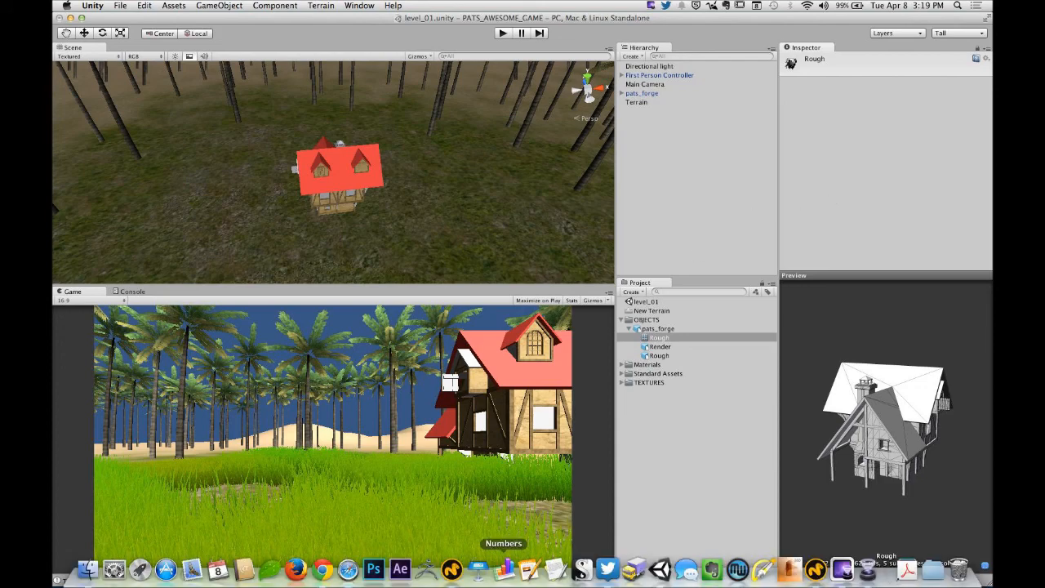
pyautogui.click(325, 571)
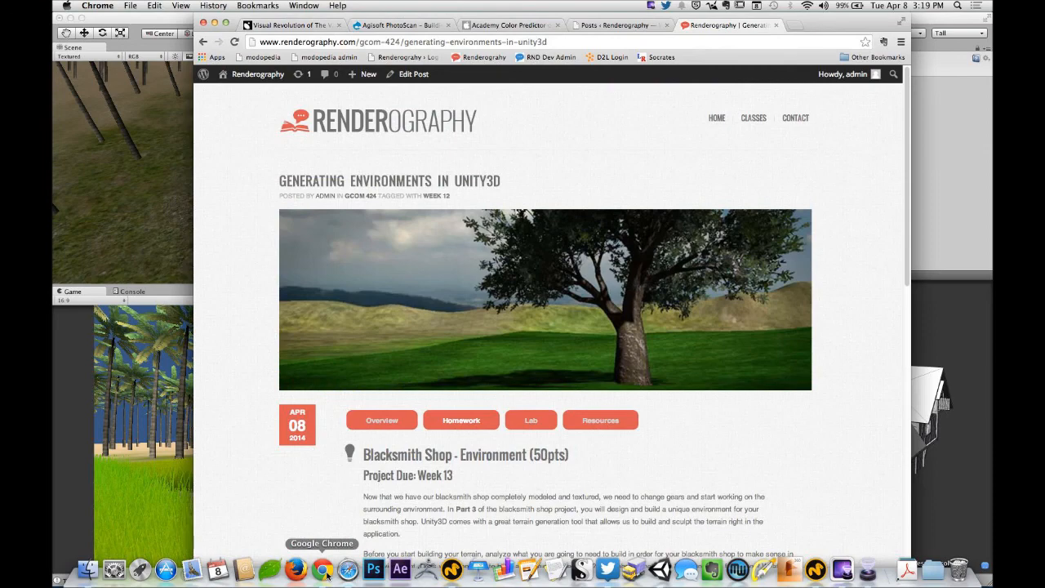
pyautogui.scroll(-5, 357, 327)
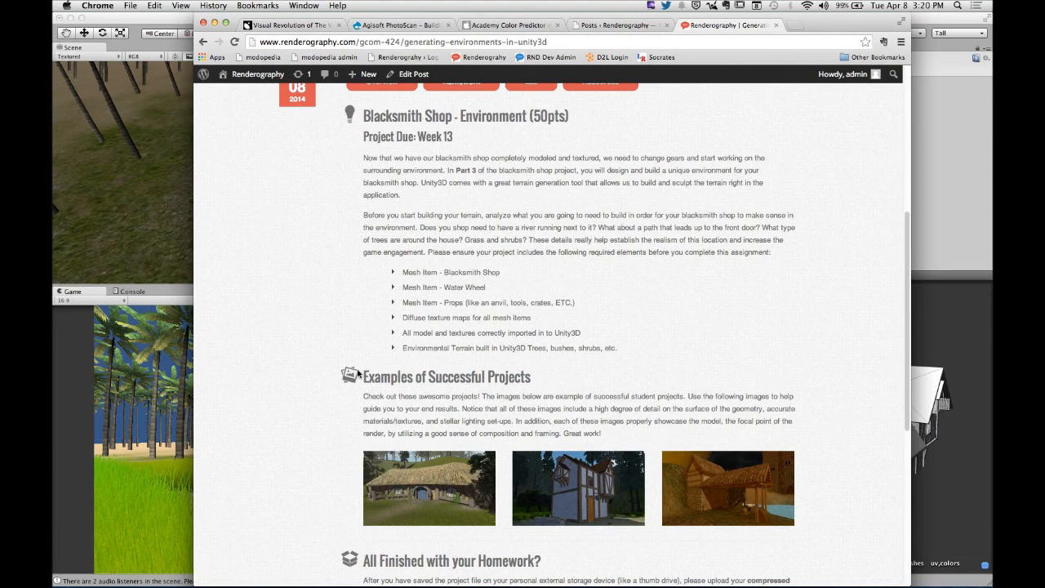
# - Switch back to Unity, enlarge the Scene view and examine the palm grove around the forge from above
pyautogui.click(129, 182)
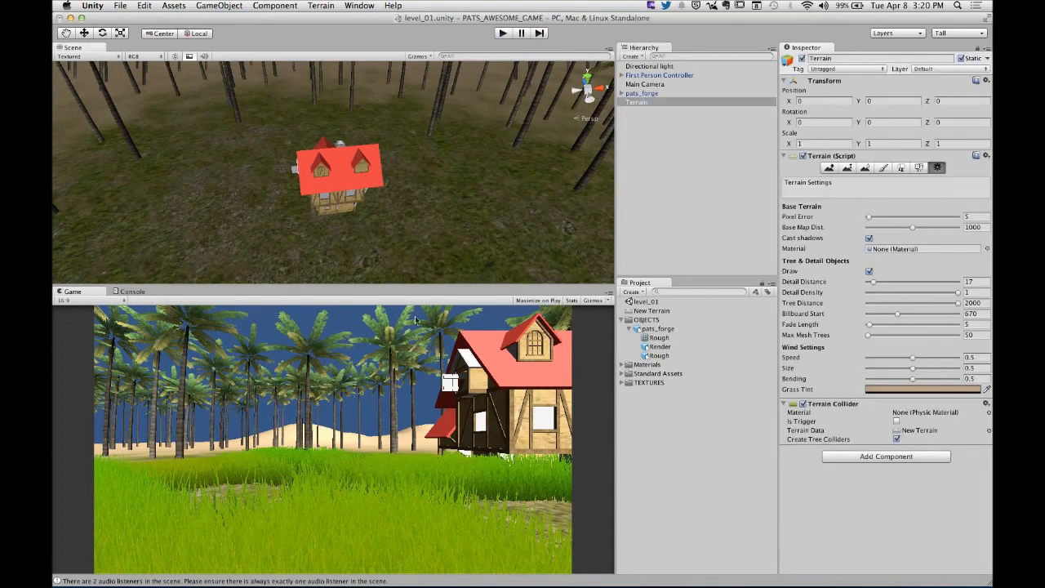
pyautogui.moveTo(411, 288); pyautogui.dragTo(414, 457)
pyautogui.scroll(-10, 413, 253)
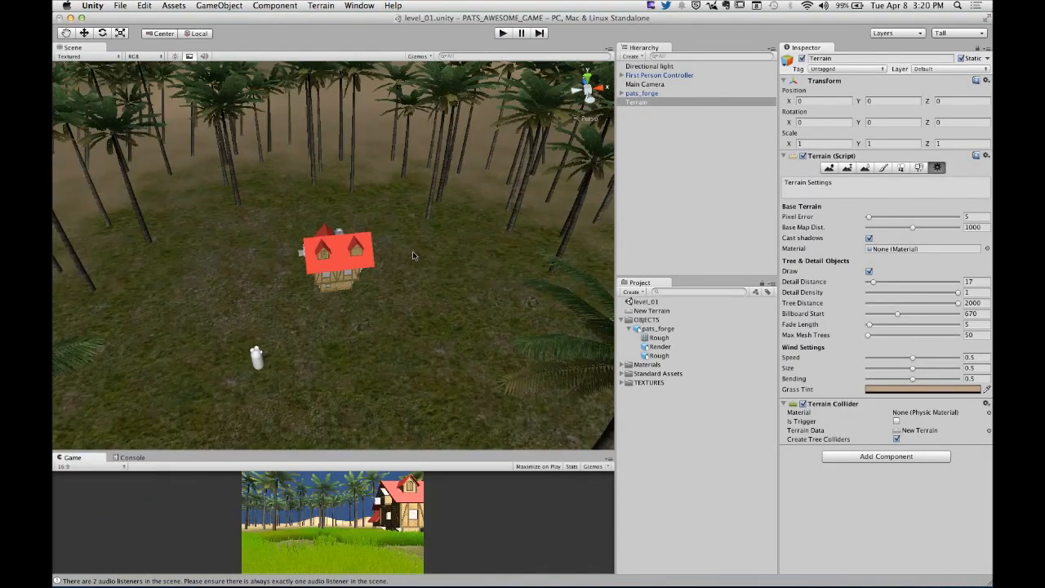
pyautogui.scroll(-5, 413, 251)
pyautogui.keyDown('alt'); pyautogui.moveTo(416, 244); pyautogui.dragTo(376, 280); pyautogui.keyUp('alt')
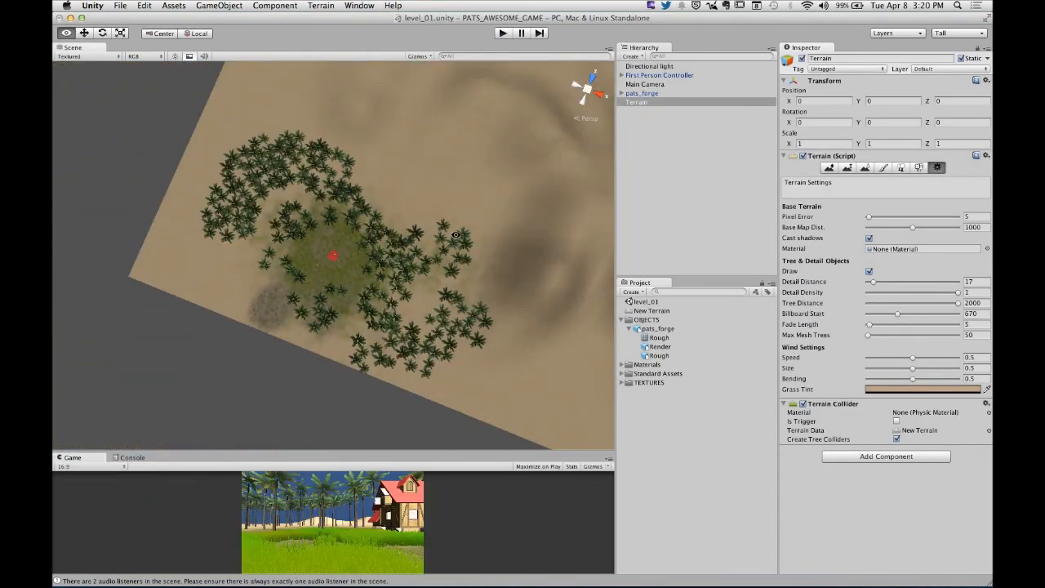
pyautogui.moveTo(456, 234); pyautogui.dragTo(249, 227, button='middle')
pyautogui.keyDown('alt'); pyautogui.moveTo(203, 212); pyautogui.dragTo(440, 234); pyautogui.keyUp('alt')
# - Examine the sculpted hills and valleys of the terrain from several angles, close up and as a whole
pyautogui.scroll(-5, 439, 233)
pyautogui.keyDown('alt'); pyautogui.moveTo(322, 277); pyautogui.dragTo(382, 227); pyautogui.keyUp('alt')
pyautogui.keyDown('alt'); pyautogui.moveTo(270, 263); pyautogui.dragTo(380, 240); pyautogui.keyUp('alt')
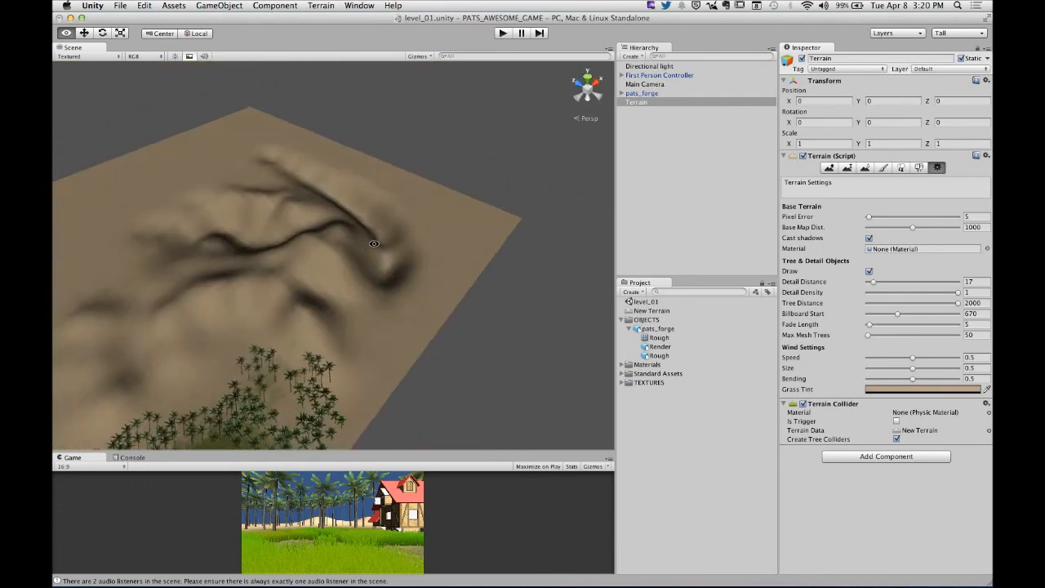
pyautogui.keyDown('alt'); pyautogui.moveTo(289, 259); pyautogui.dragTo(497, 231, button='right'); pyautogui.keyUp('alt')
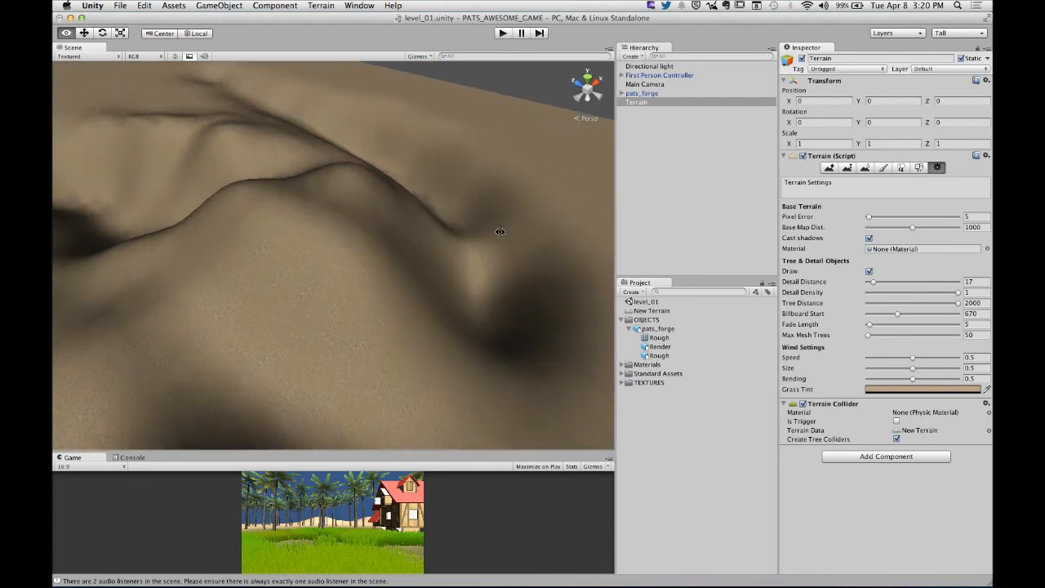
pyautogui.keyDown('alt'); pyautogui.moveTo(212, 249); pyautogui.dragTo(340, 245, button='right'); pyautogui.keyUp('alt')
pyautogui.keyDown('alt'); pyautogui.moveTo(341, 245); pyautogui.dragTo(269, 314); pyautogui.keyUp('alt')
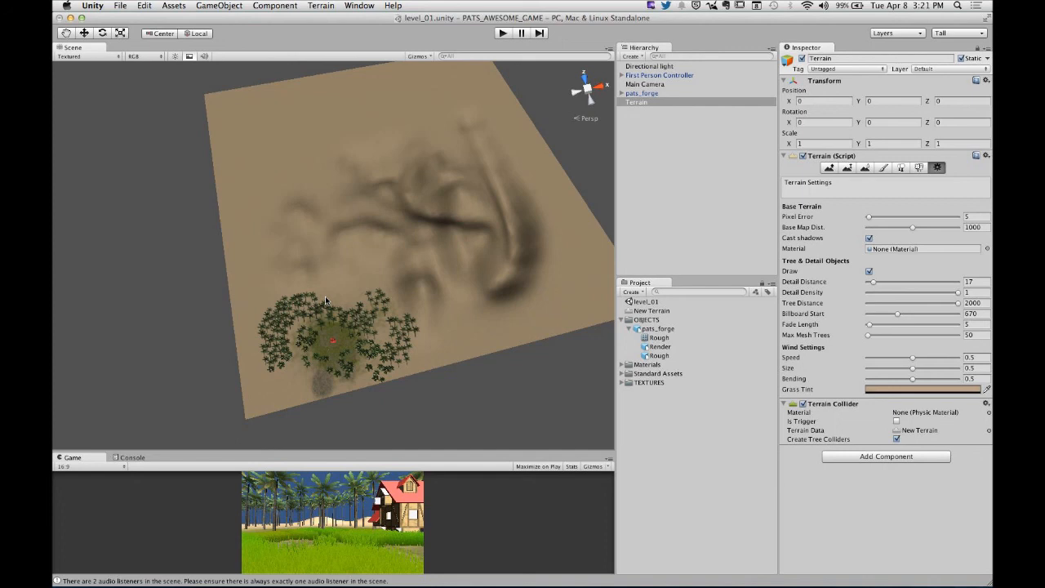
pyautogui.keyDown('alt'); pyautogui.moveTo(325, 300); pyautogui.dragTo(356, 275); pyautogui.keyUp('alt')
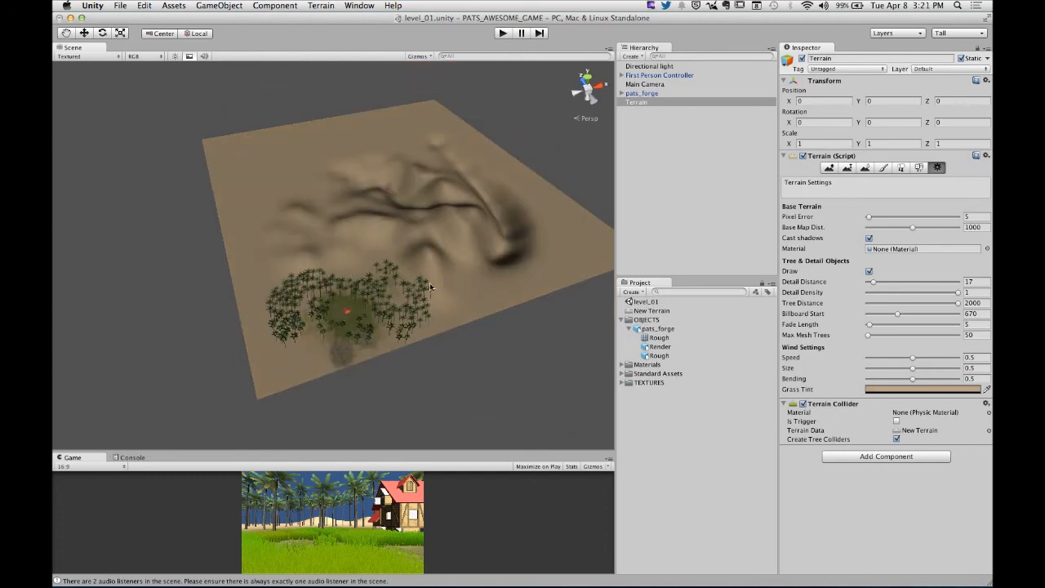
# - Switch to Chrome, view the enlarged thatched-house example project, and review the homework requirements and submission instructions
pyautogui.press('super+Tab')
pyautogui.click(316, 306)
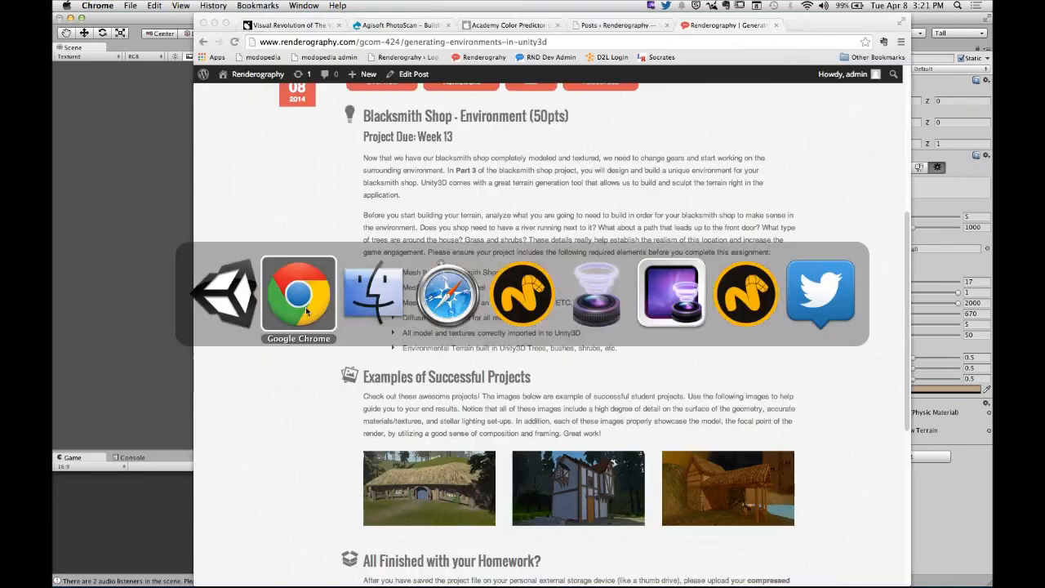
pyautogui.scroll(-4, 325, 333)
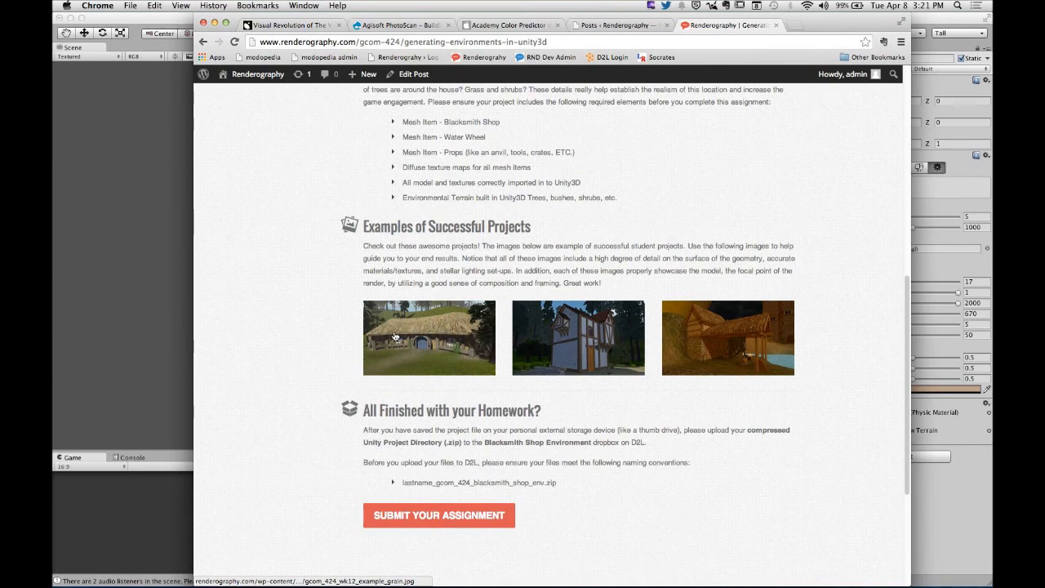
pyautogui.click(453, 348)
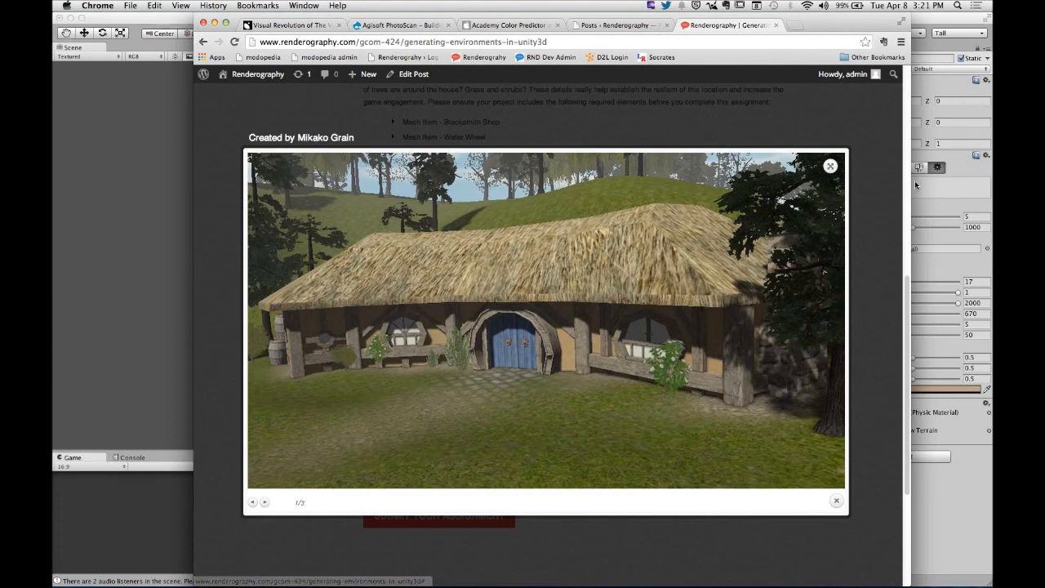
pyautogui.click(892, 201)
pyautogui.scroll(3, 517, 244)
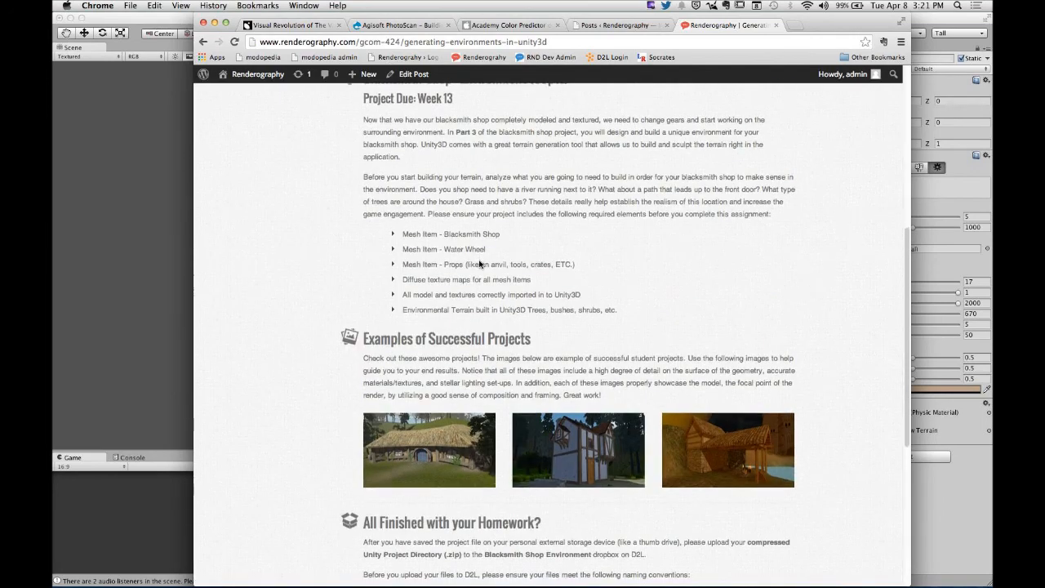
pyautogui.scroll(-8, 480, 264)
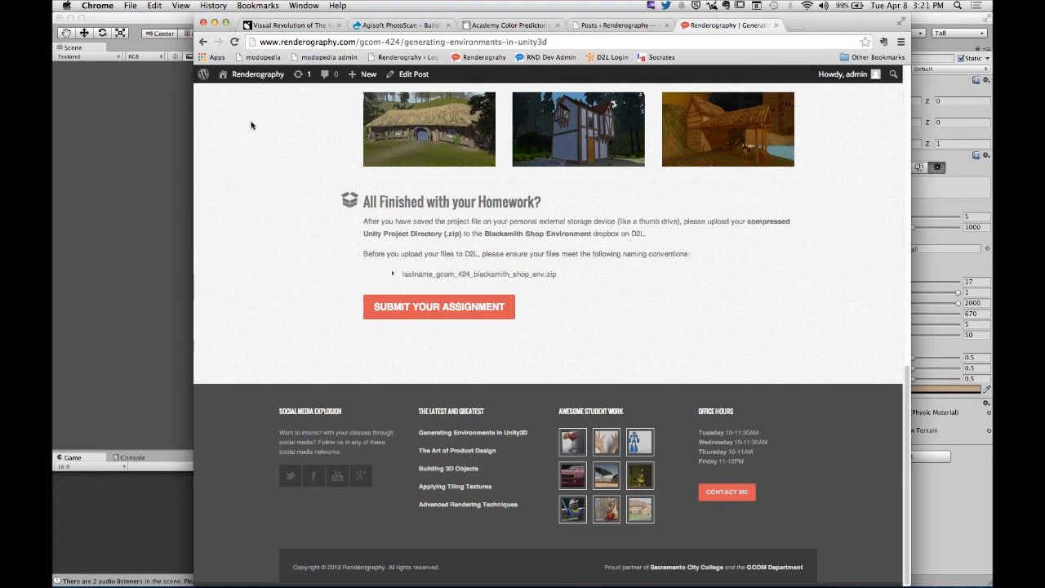
# - Hide Unity and compress the PATS_AWESOME_GAME project folder on the desktop into a zip archive
pyautogui.click(129, 166)
pyautogui.click(93, 5)
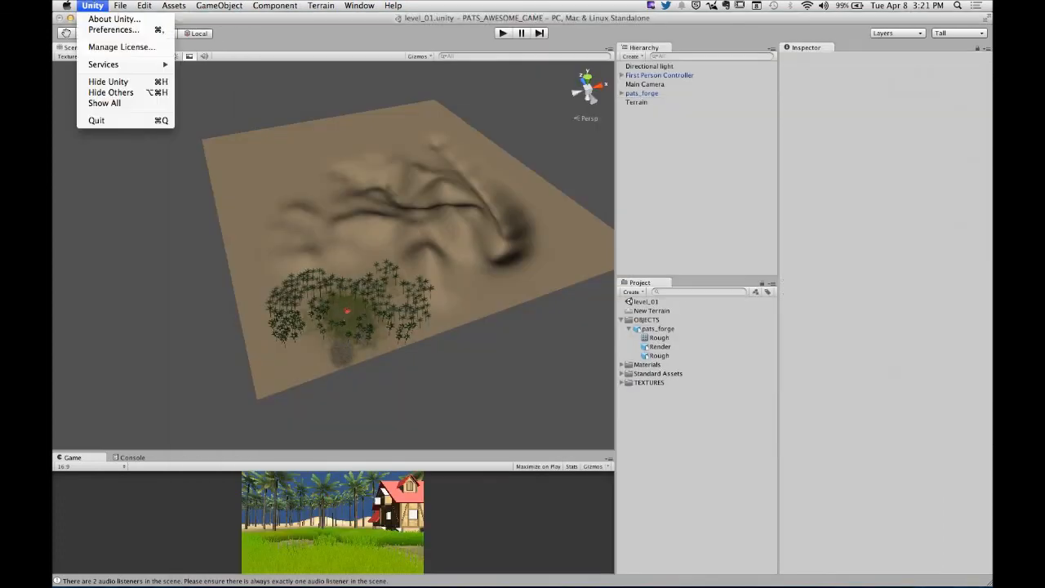
pyautogui.click(108, 82)
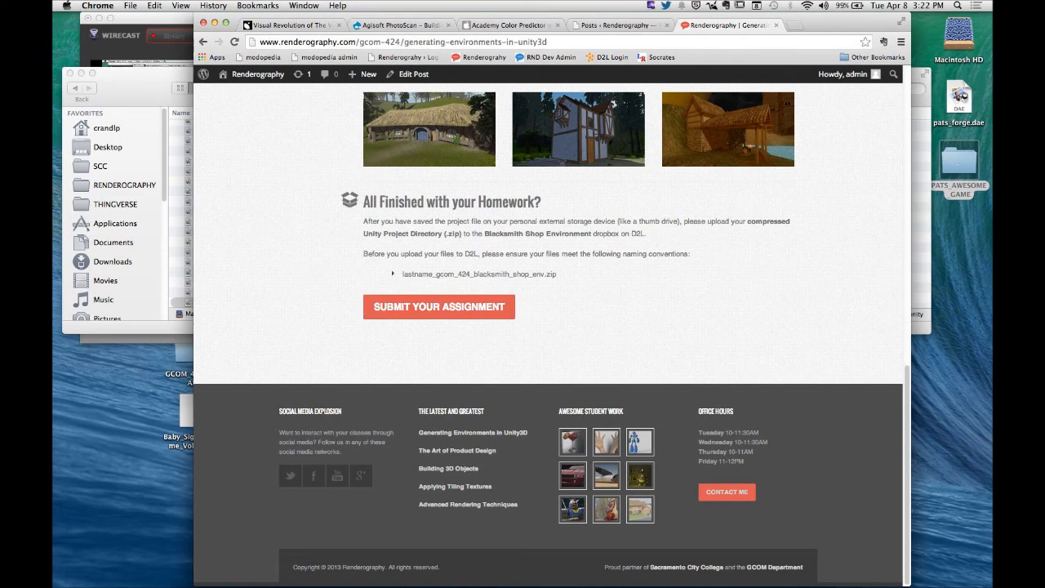
pyautogui.rightClick(961, 179)
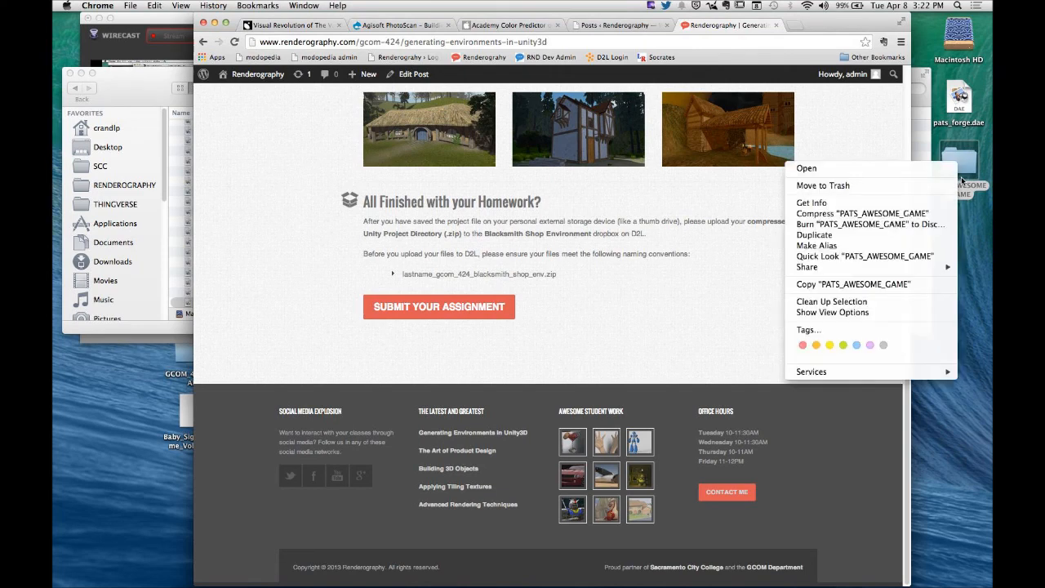
pyautogui.click(888, 214)
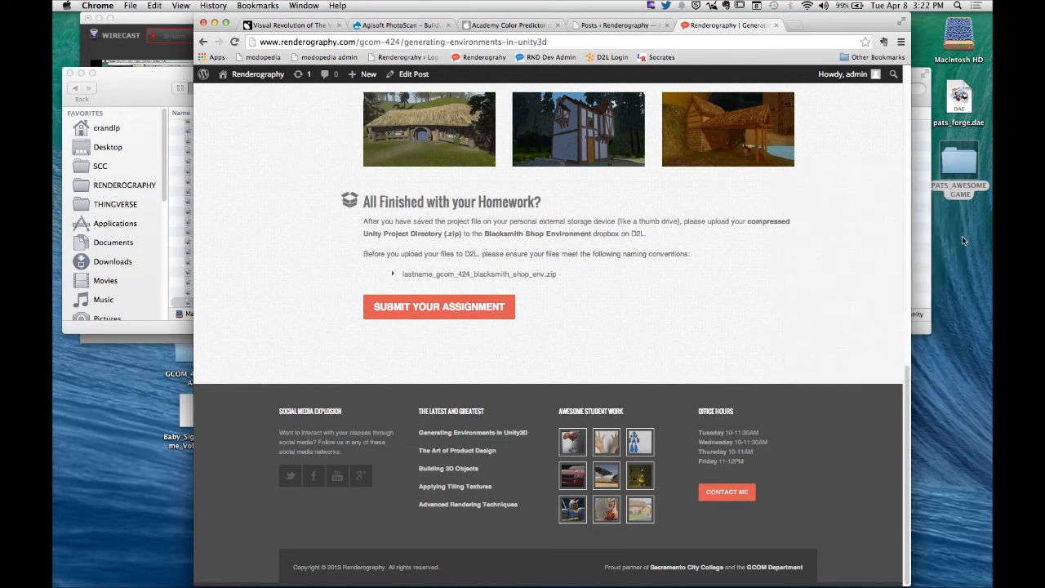
pyautogui.click(964, 243)
pyautogui.click(958, 233)
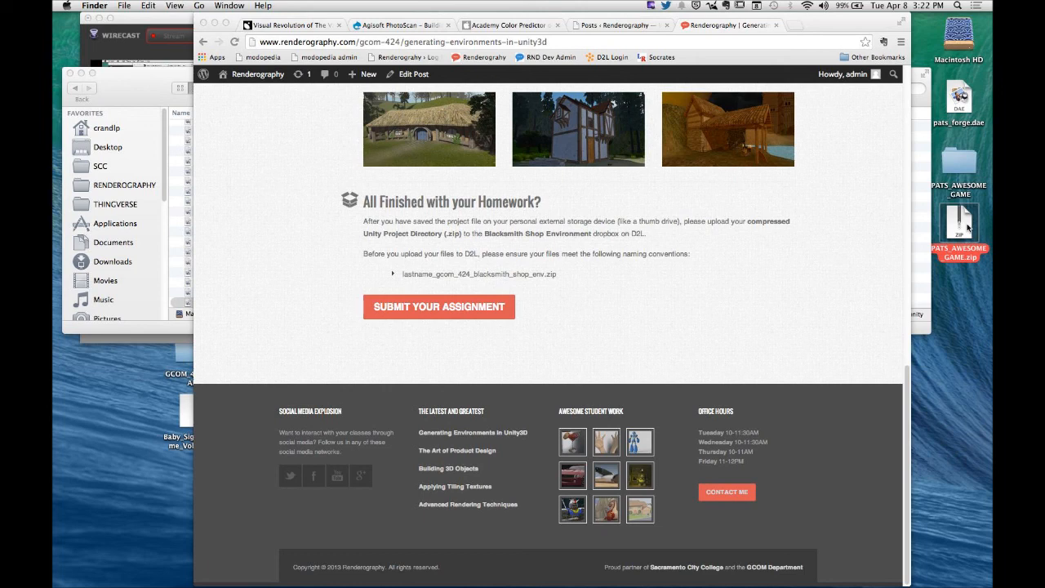
# - In the Unity3D class post, check the Resources section and the Lab section's Importing Assets requirements and zip naming convention
pyautogui.scroll(3, 774, 297)
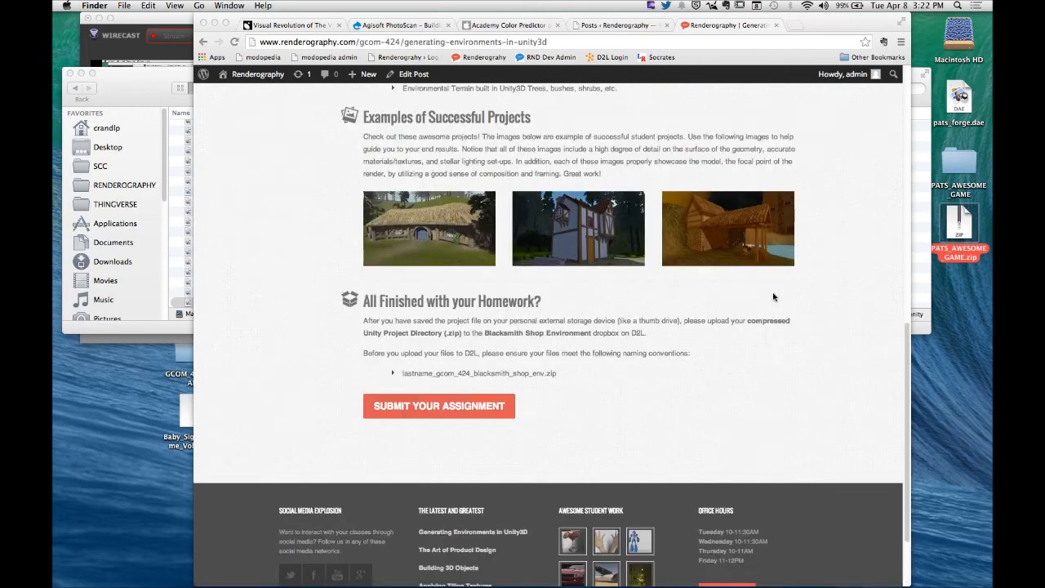
pyautogui.scroll(10, 775, 298)
pyautogui.click(529, 204)
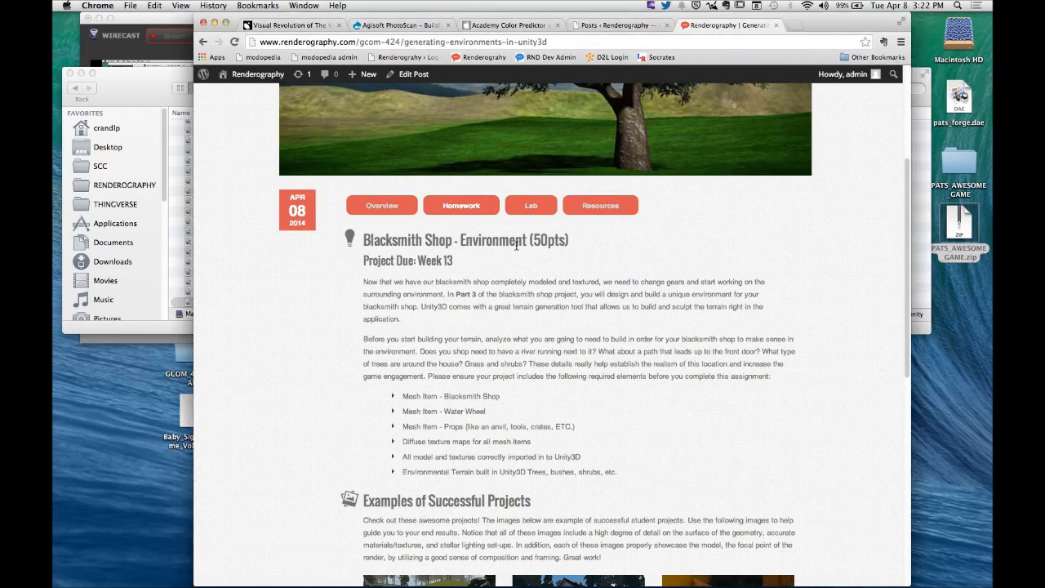
pyautogui.click(598, 211)
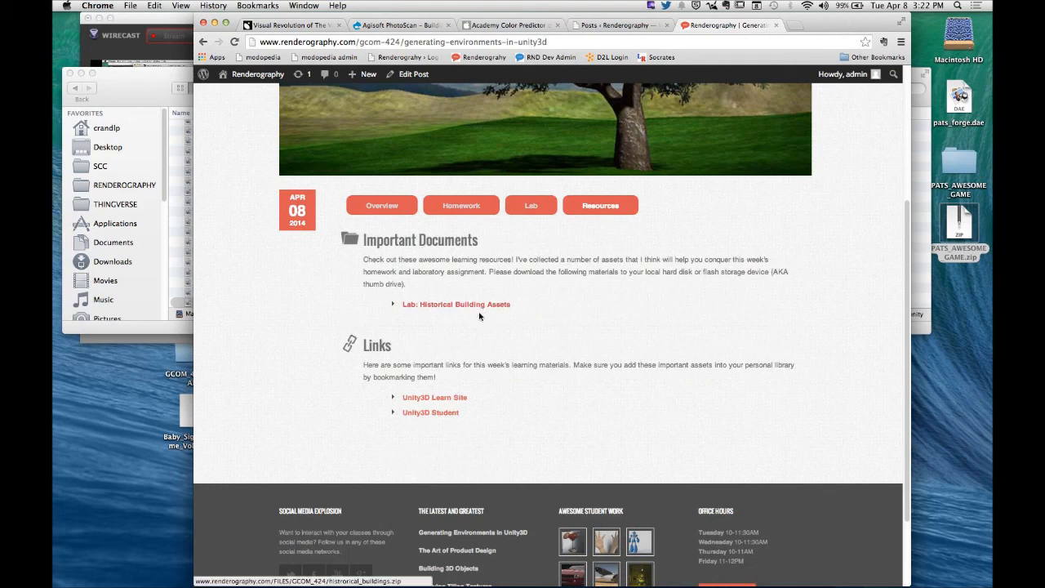
pyautogui.click(539, 211)
pyautogui.scroll(-3, 431, 339)
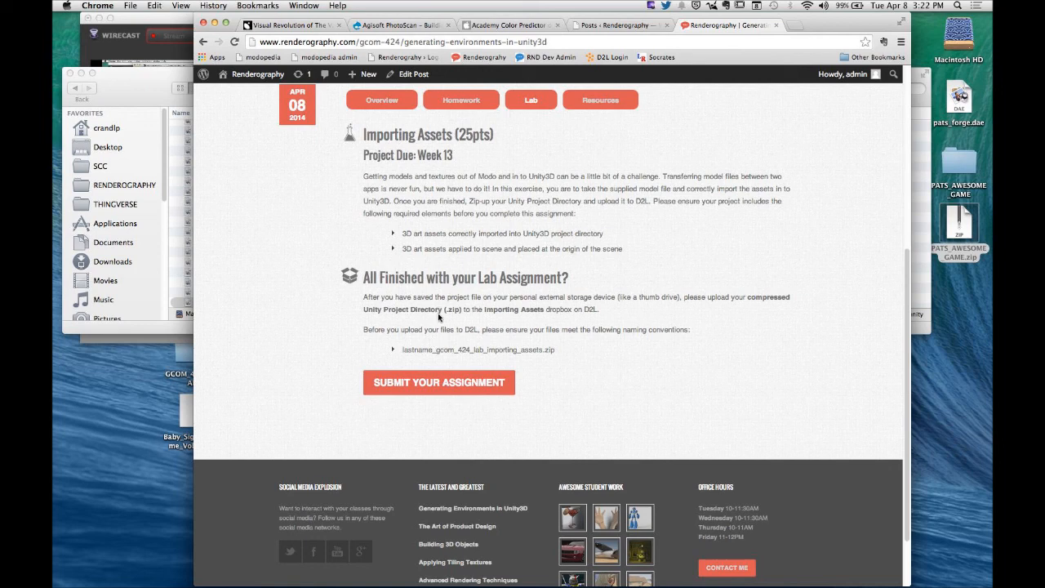
pyautogui.moveTo(402, 350); pyautogui.dragTo(560, 351)
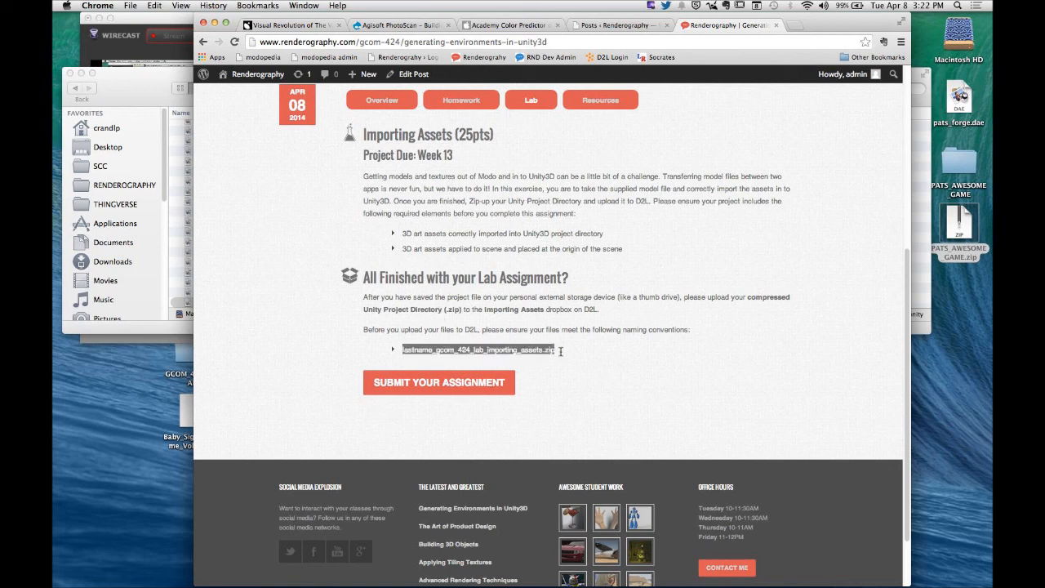
pyautogui.click(644, 368)
# - Select the PATS_AWESOME_GAME.zip archive on the desktop and switch back to Unity
pyautogui.click(960, 229)
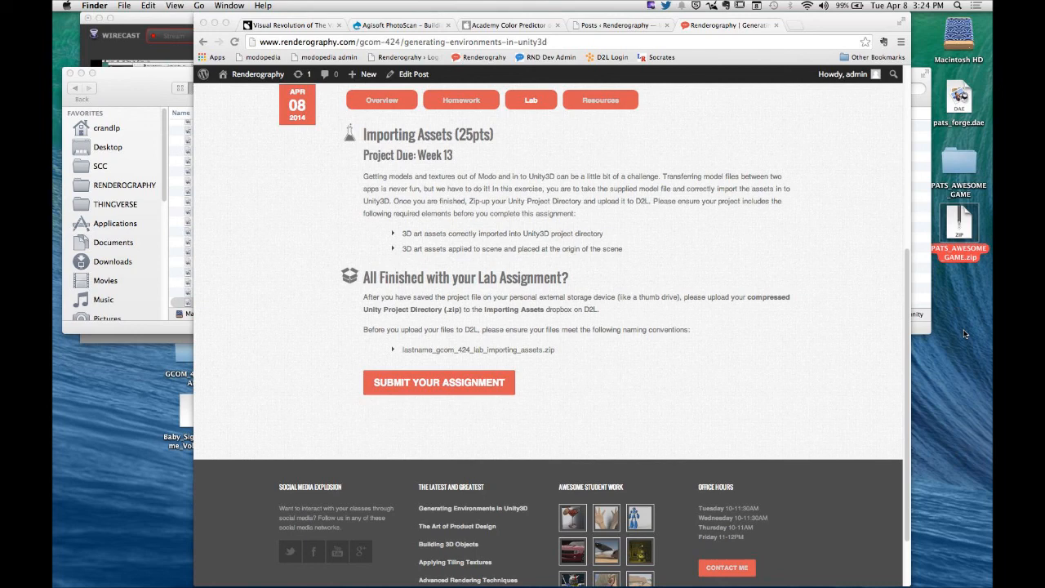
pyautogui.press('super+Tab')
pyautogui.press('super+Tab')
pyautogui.press('super+Tab')
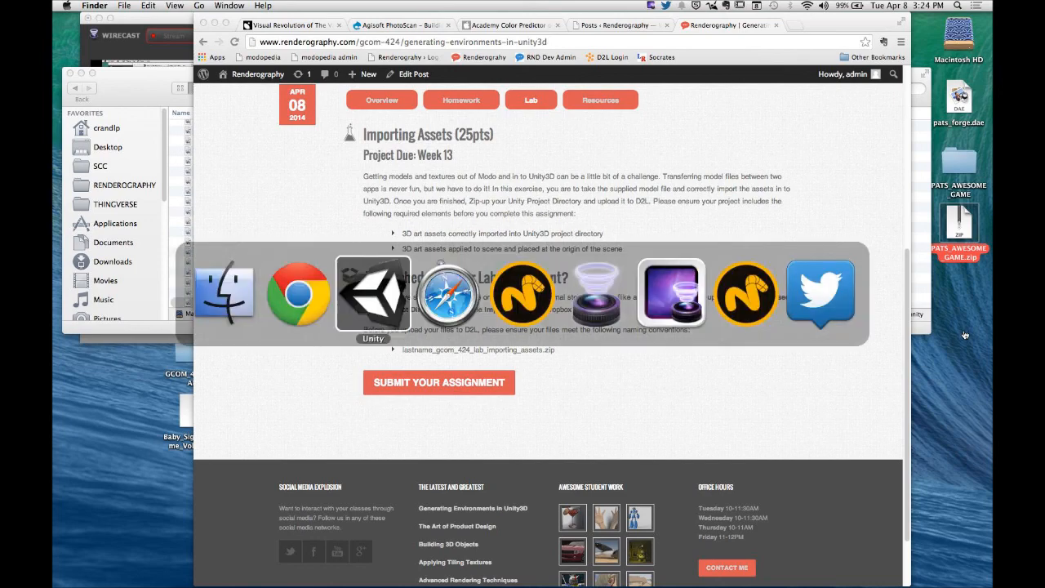